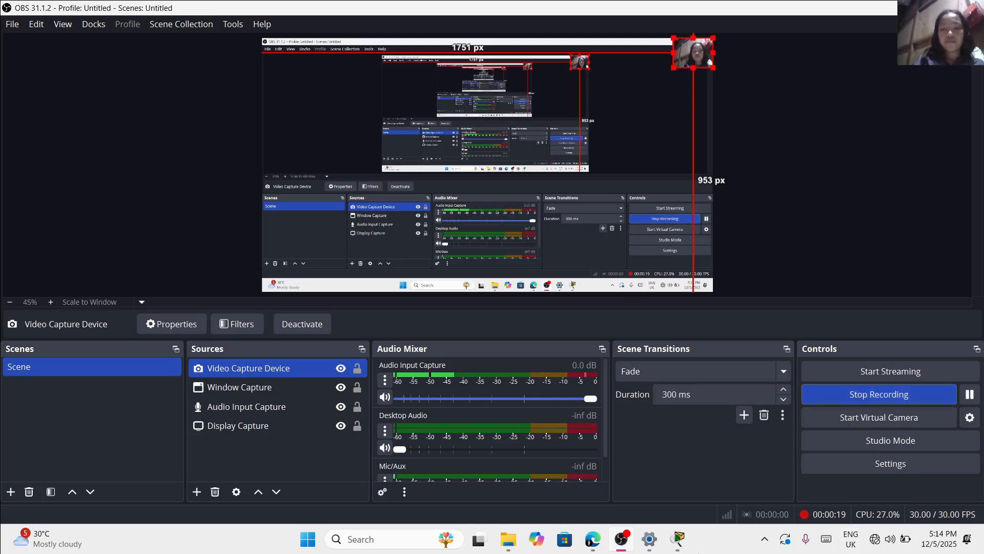
Switch to Cisco Packet Tracer and place three laptops and one PC in a curved group at the workspace's upper-left corner
mouse_move(678, 538)
click(660, 478)
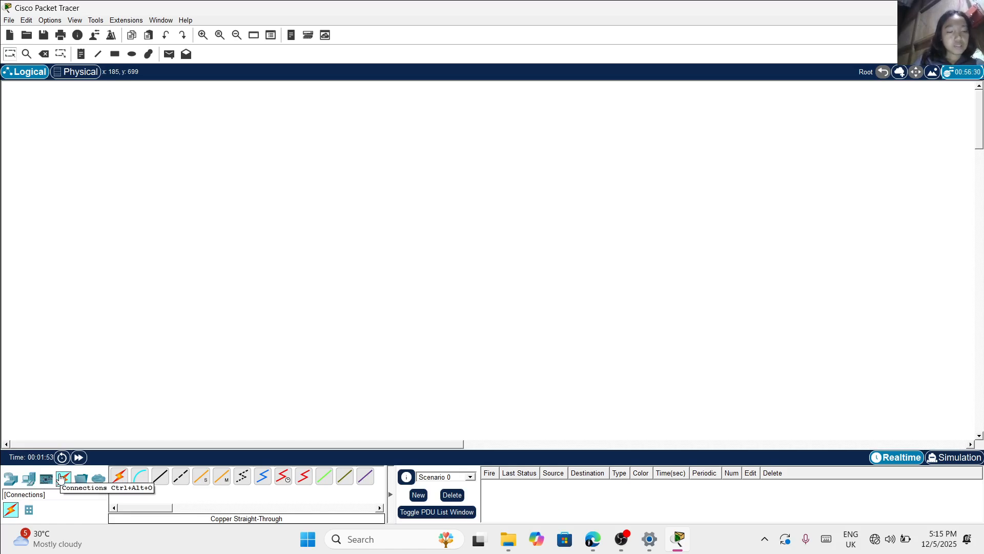
click(29, 479)
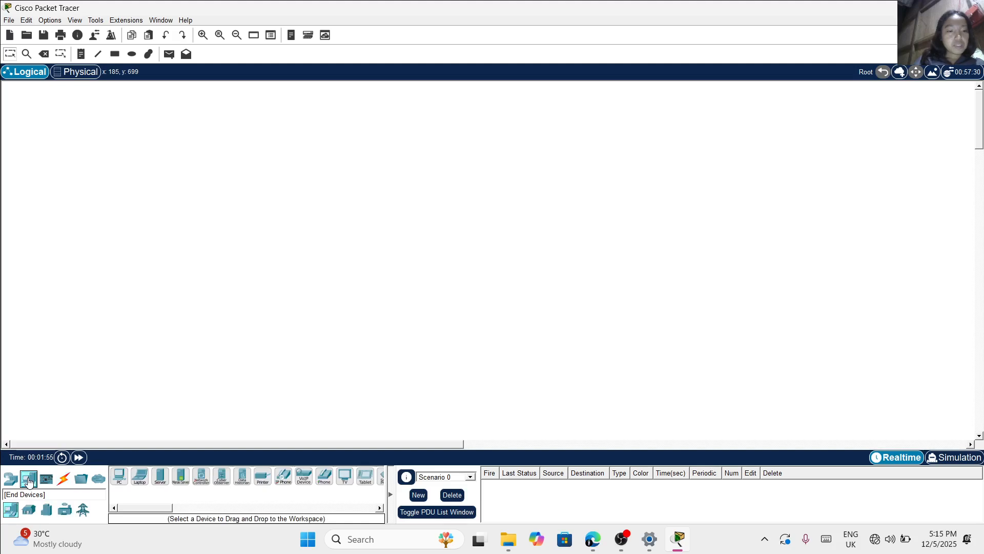
click(139, 476)
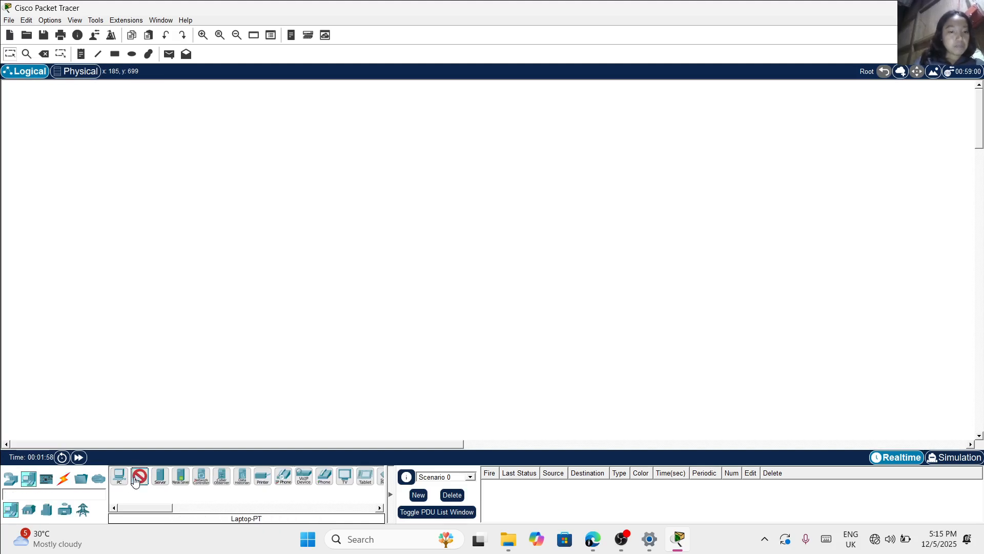
click(82, 110)
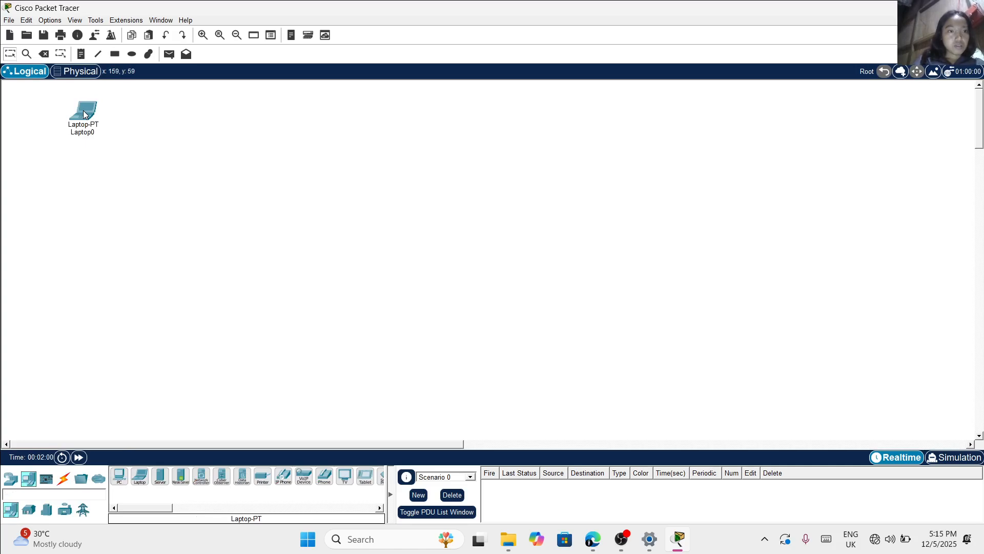
click(136, 483)
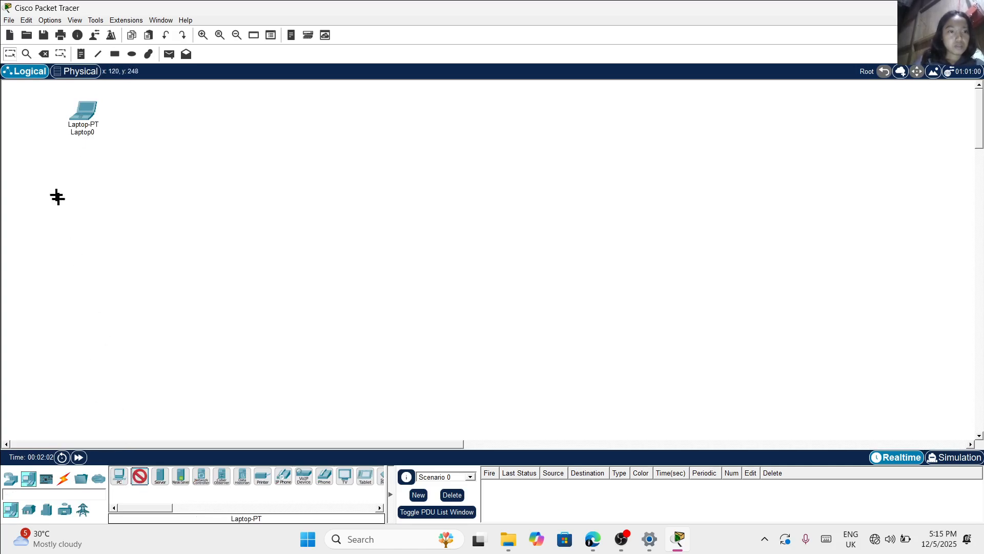
click(40, 131)
click(140, 479)
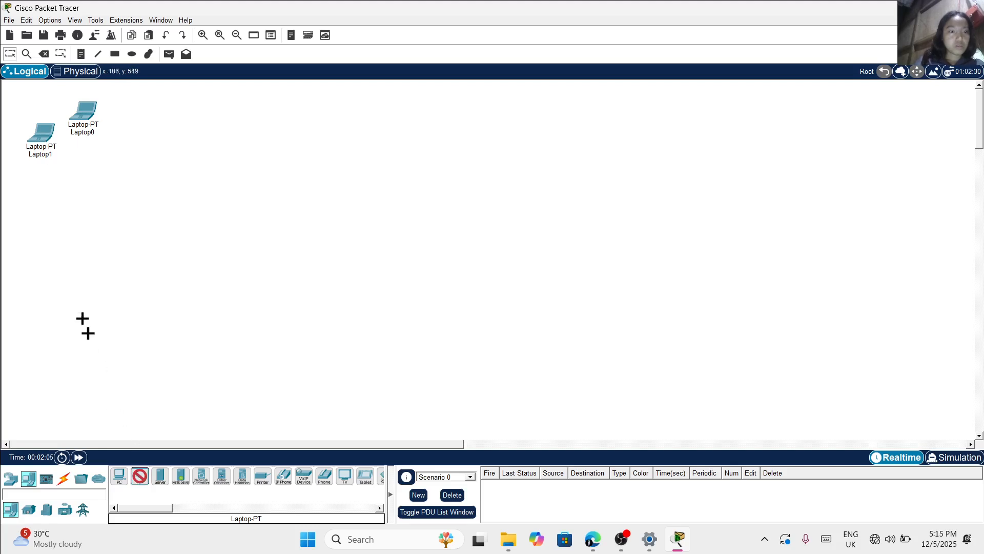
click(40, 183)
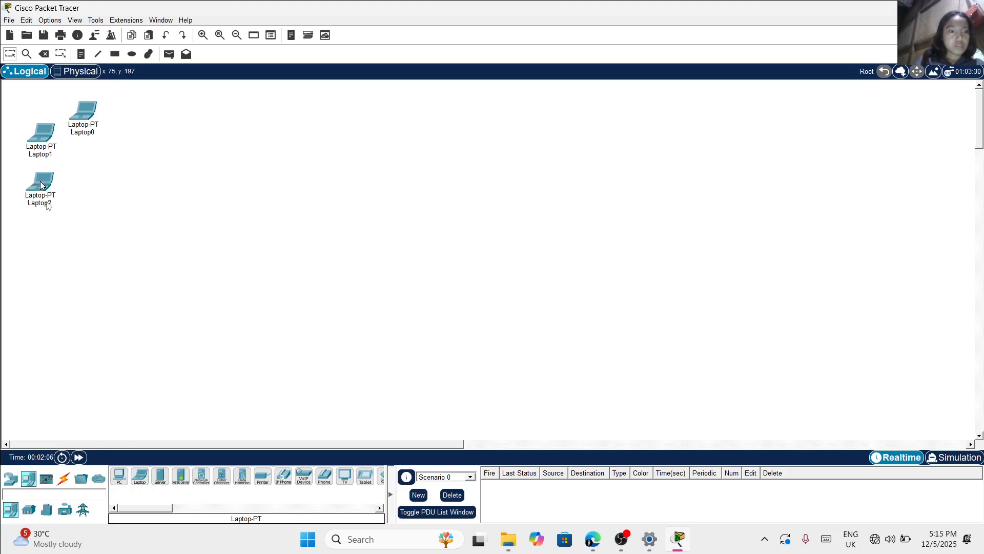
click(119, 475)
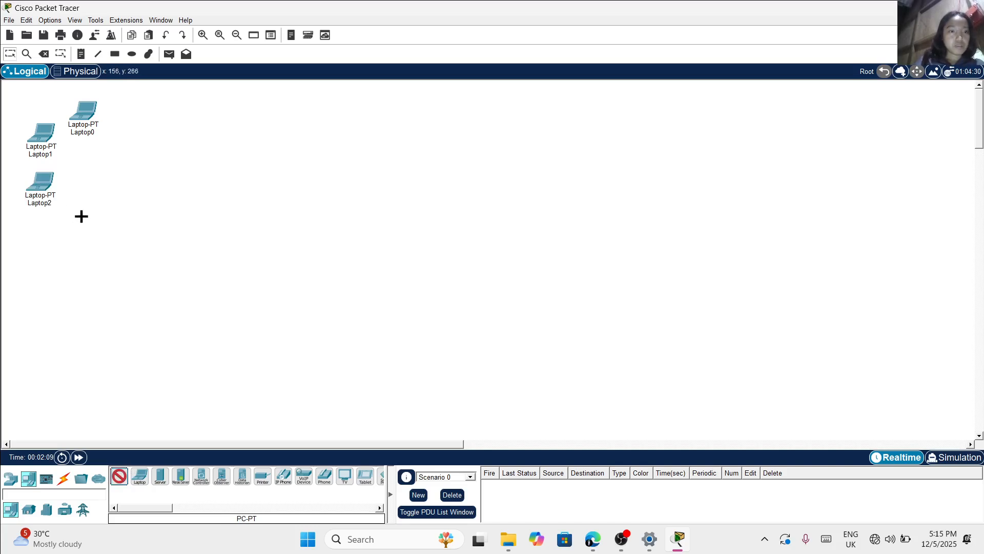
click(81, 216)
Draw an unfilled rectangle around the three laptops and the PC, and add the note VLAN10 in its middle
click(115, 54)
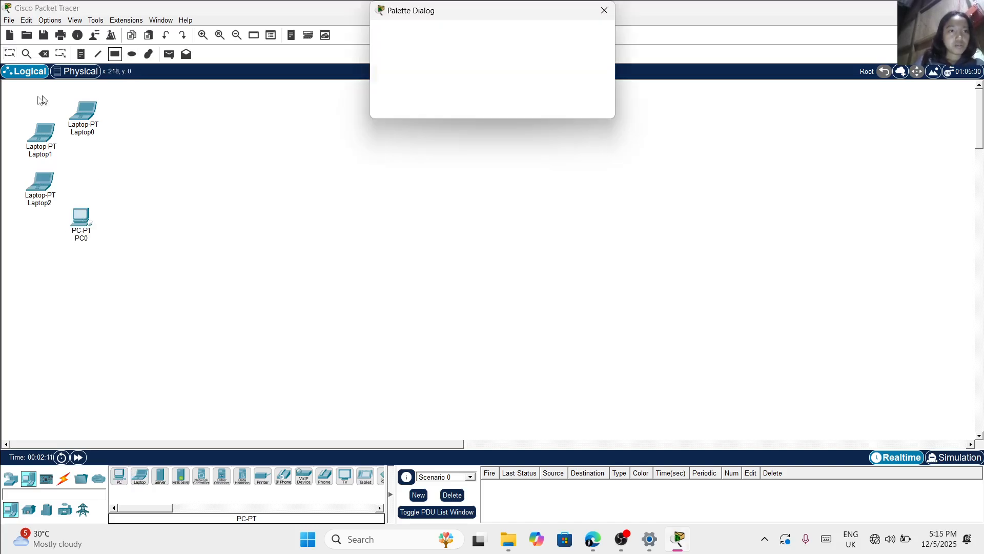
drag(9, 87, 141, 249)
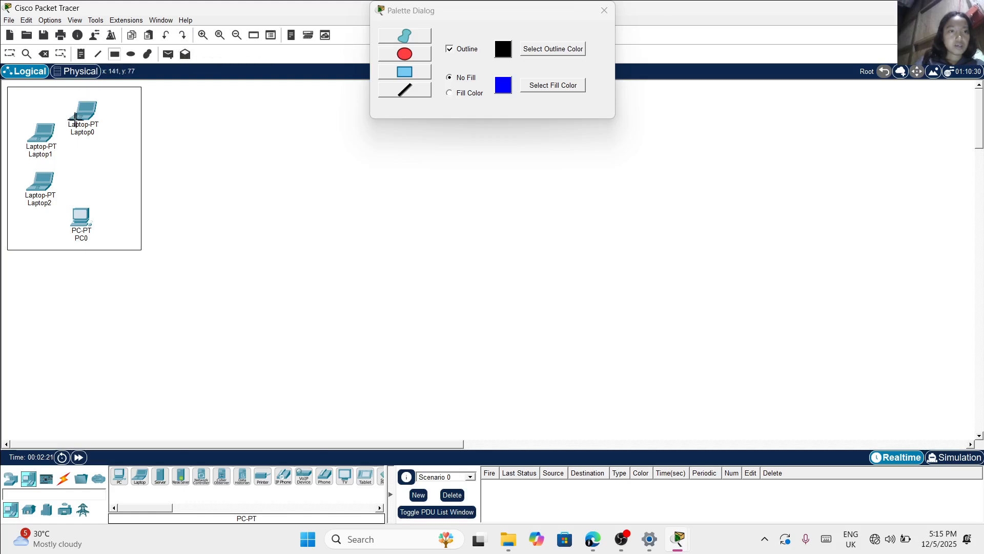
click(80, 54)
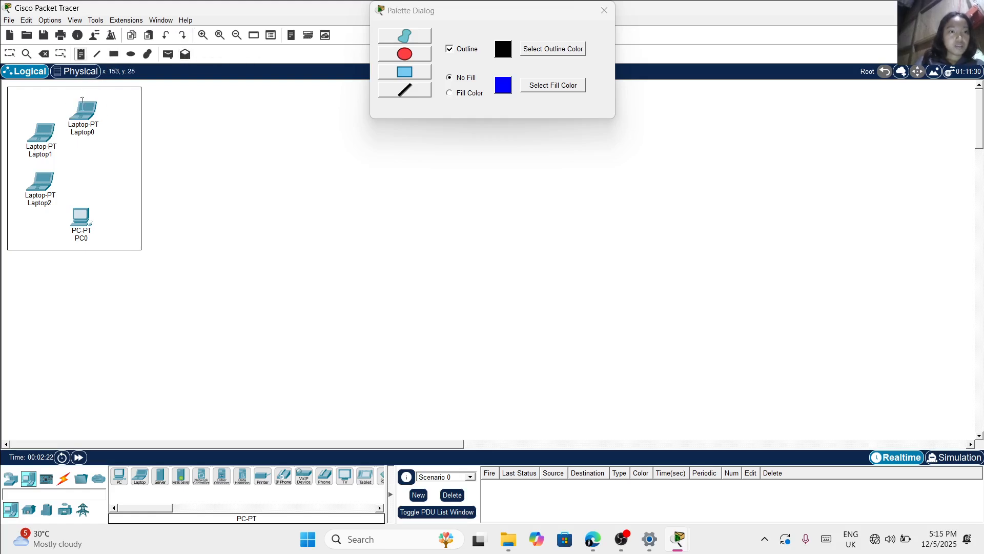
click(70, 160)
text(V)
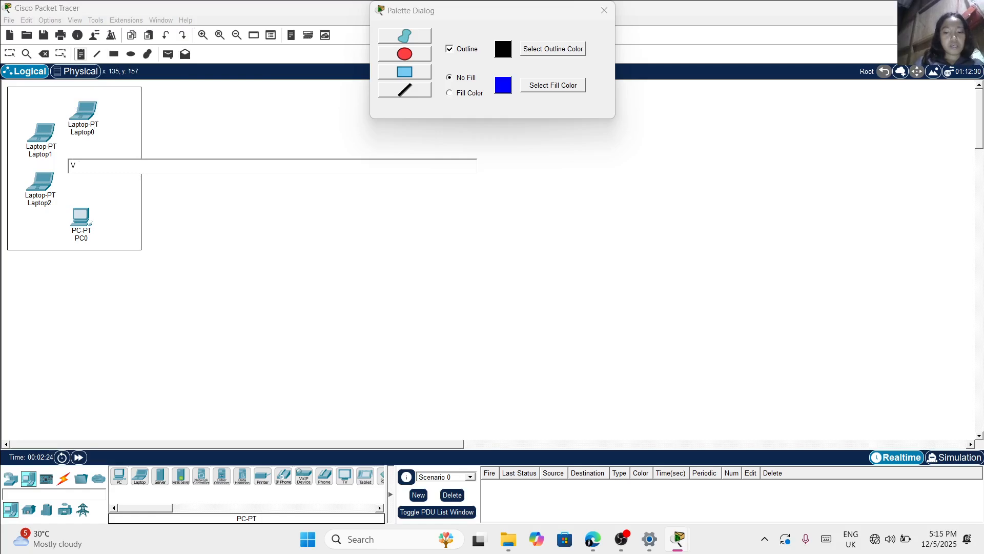
text(LAN10)
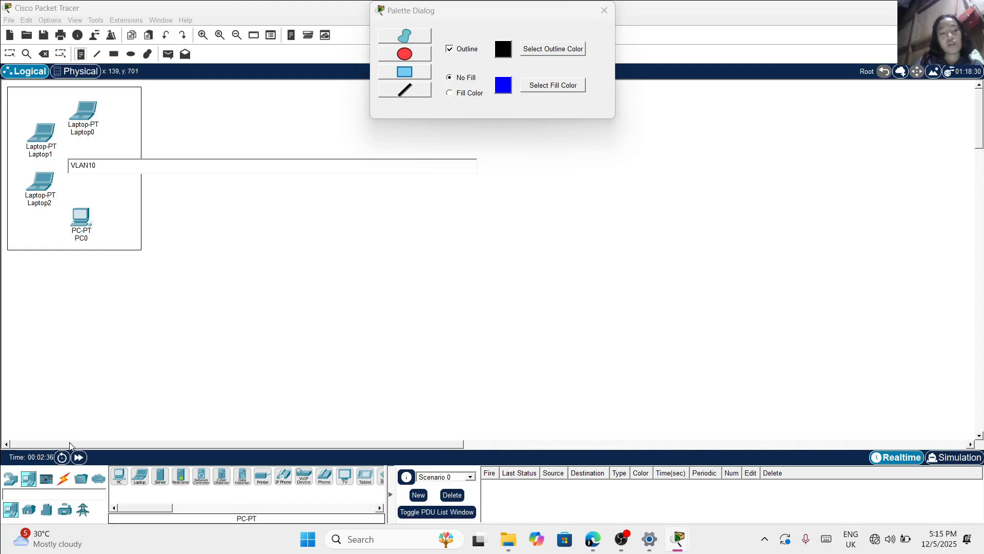
click(51, 538)
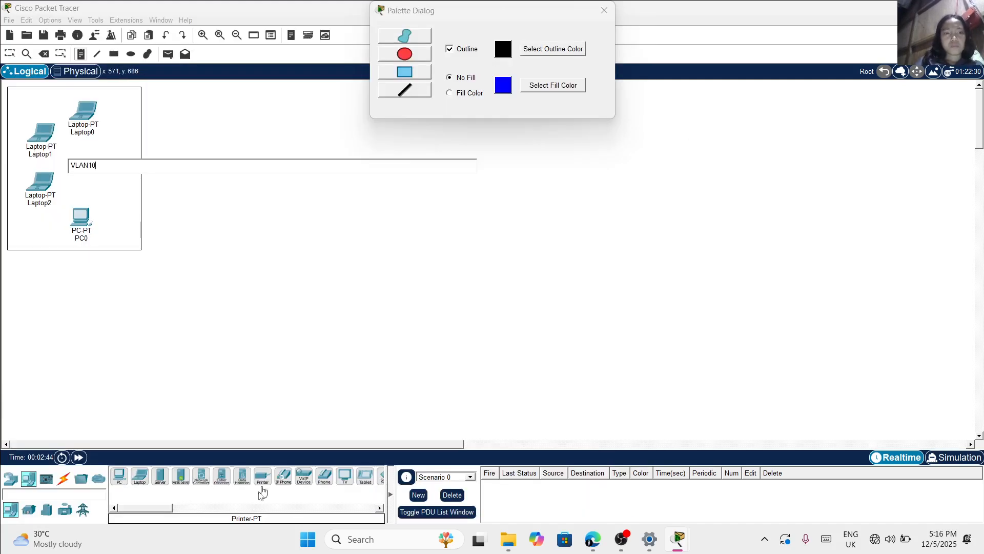
Place seven more laptops in an arc below the VLAN10 rectangle
click(140, 474)
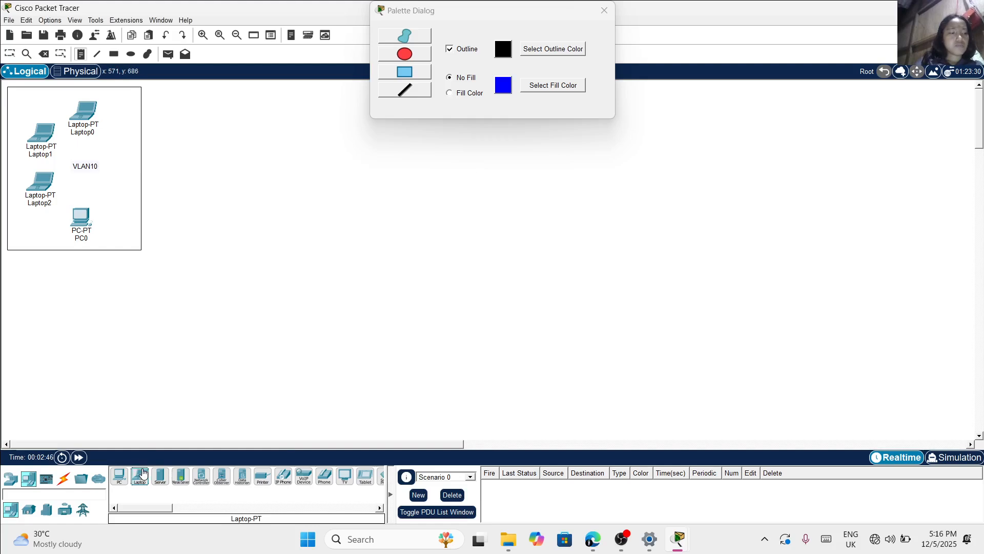
scroll(100, 293, down, 3)
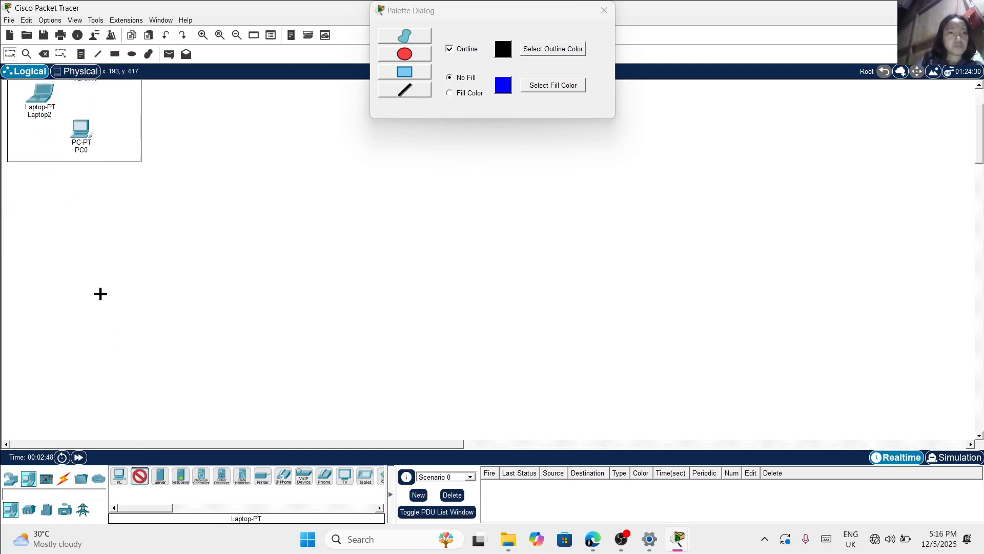
click(99, 176)
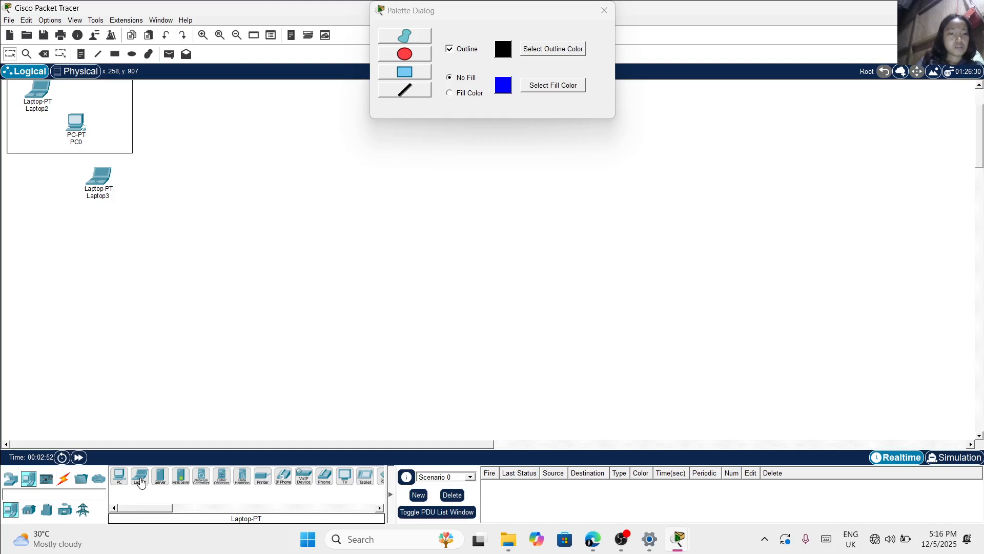
click(142, 479)
click(58, 184)
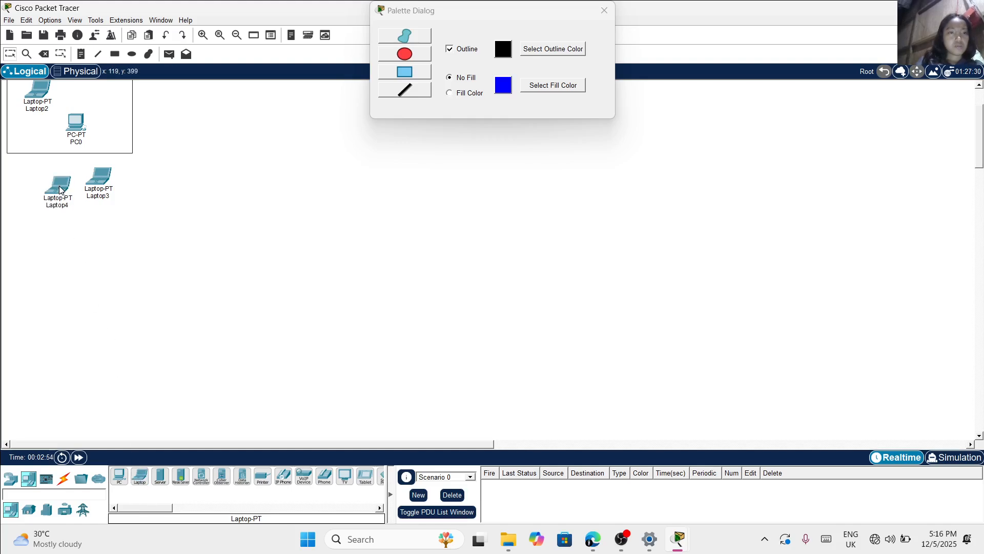
click(141, 479)
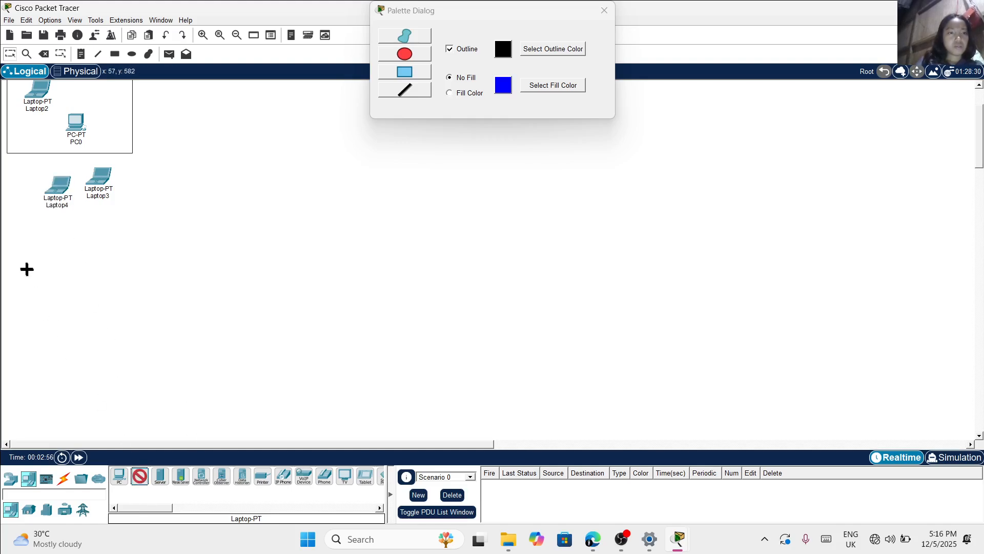
click(26, 206)
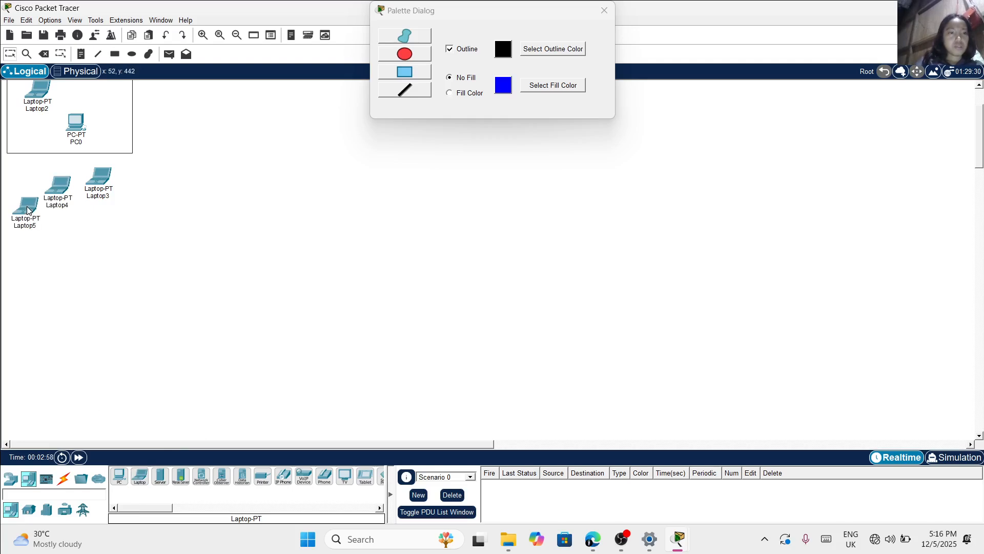
click(142, 477)
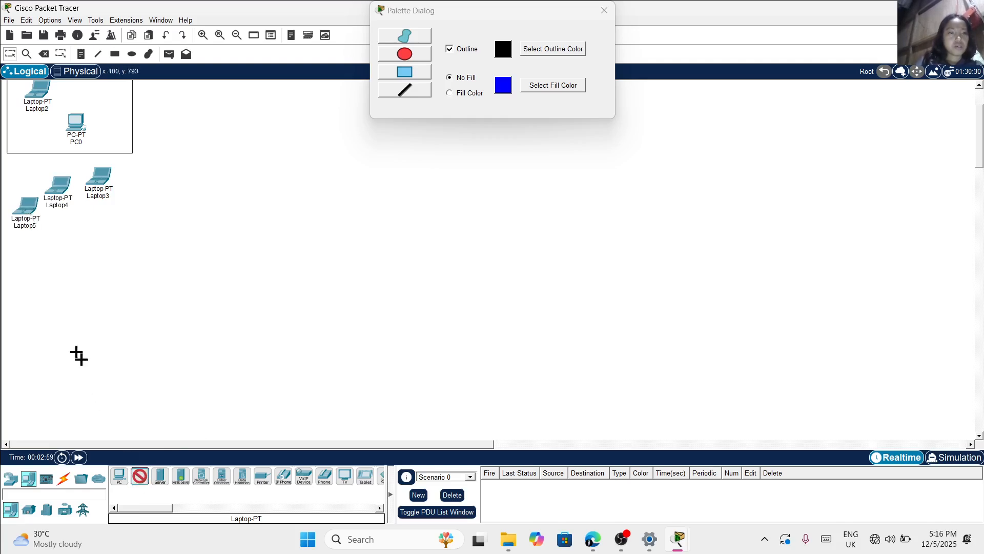
click(27, 250)
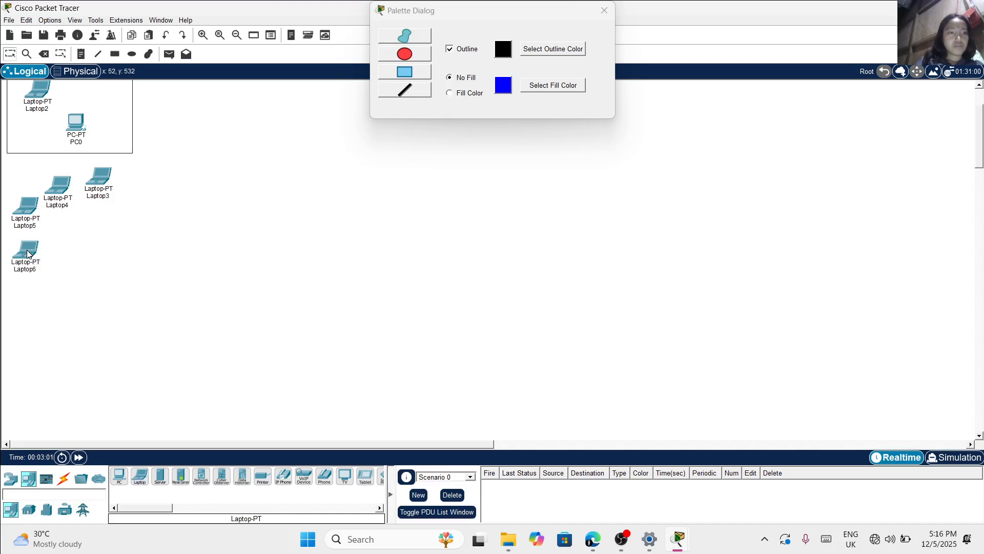
click(138, 482)
click(29, 299)
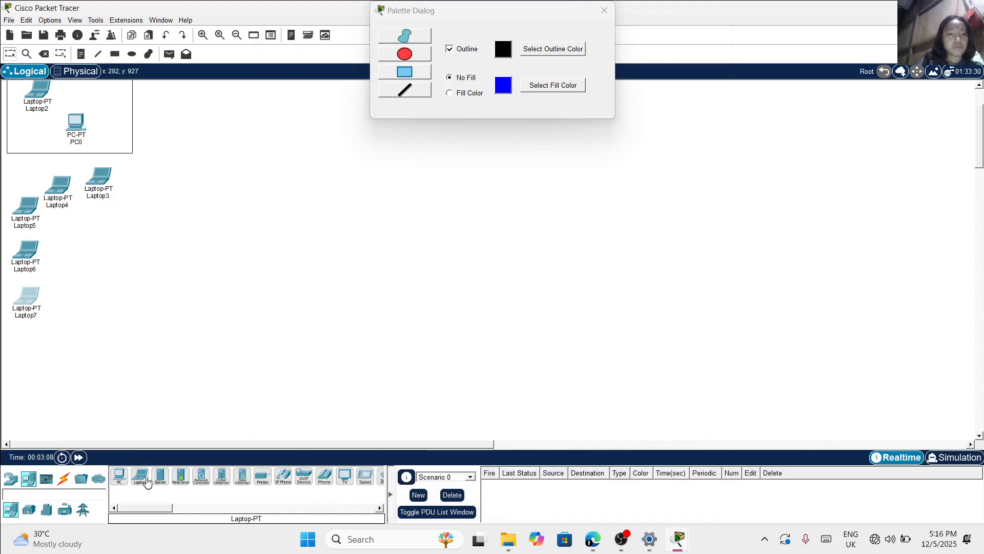
drag(147, 482, 63, 330)
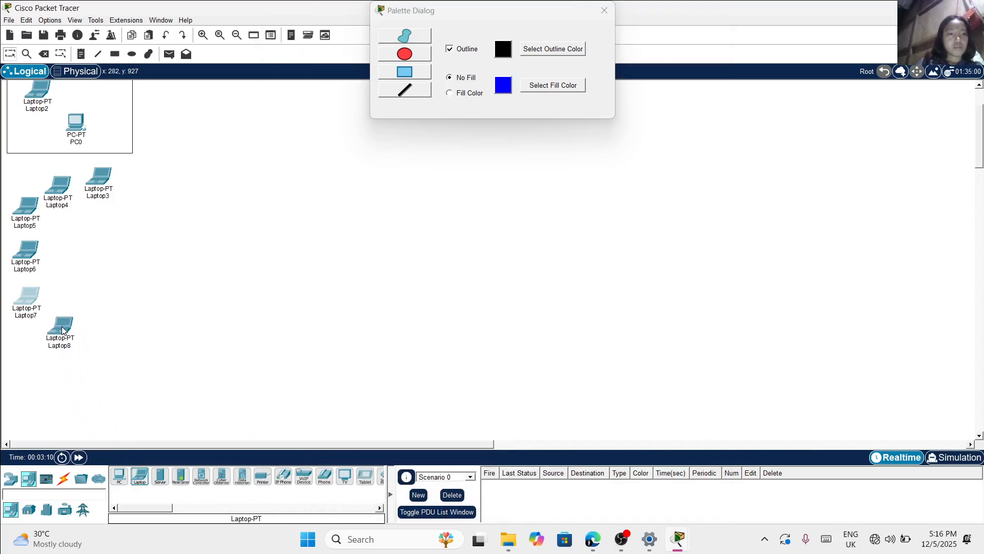
click(140, 475)
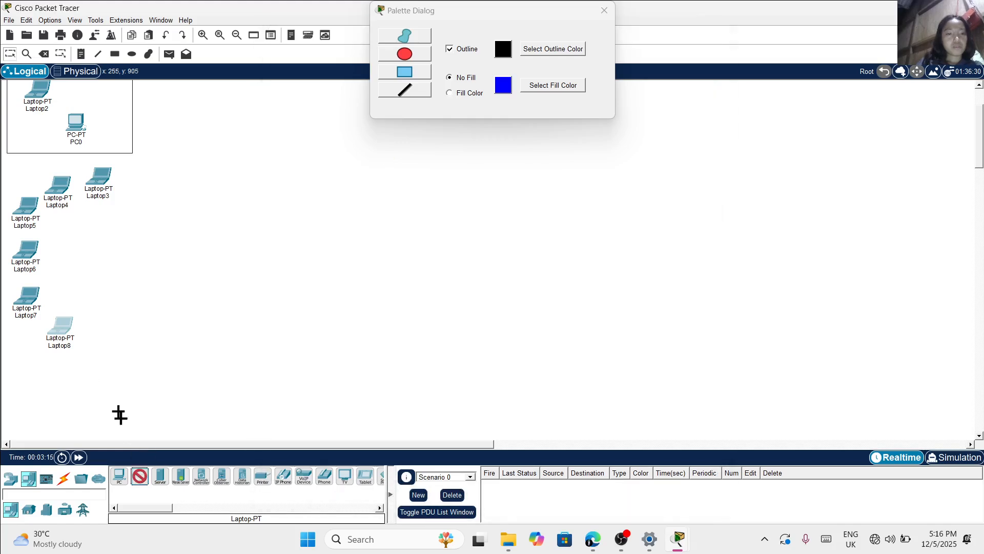
click(97, 352)
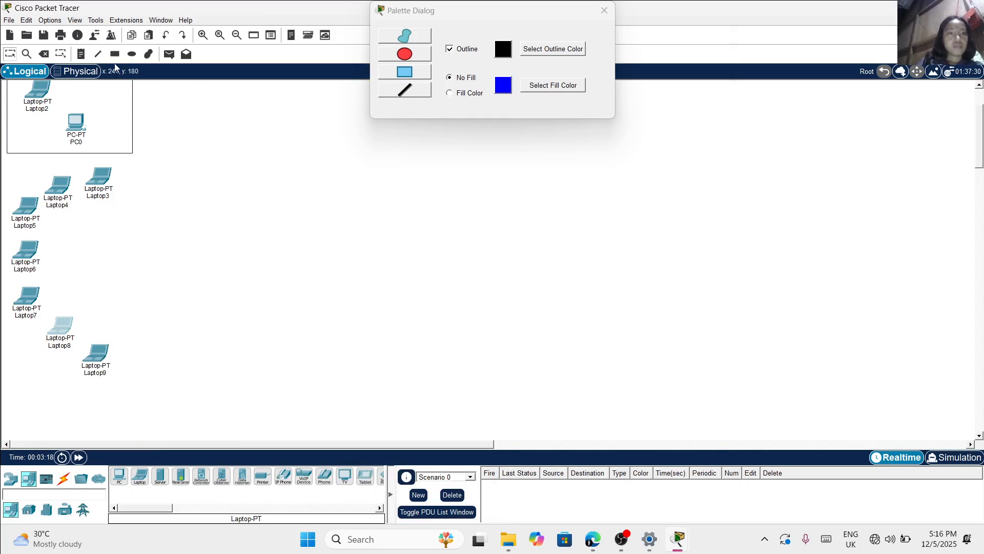
Draw an unfilled rectangle around the seven laptops and add the note VLAN20 in its middle
click(116, 56)
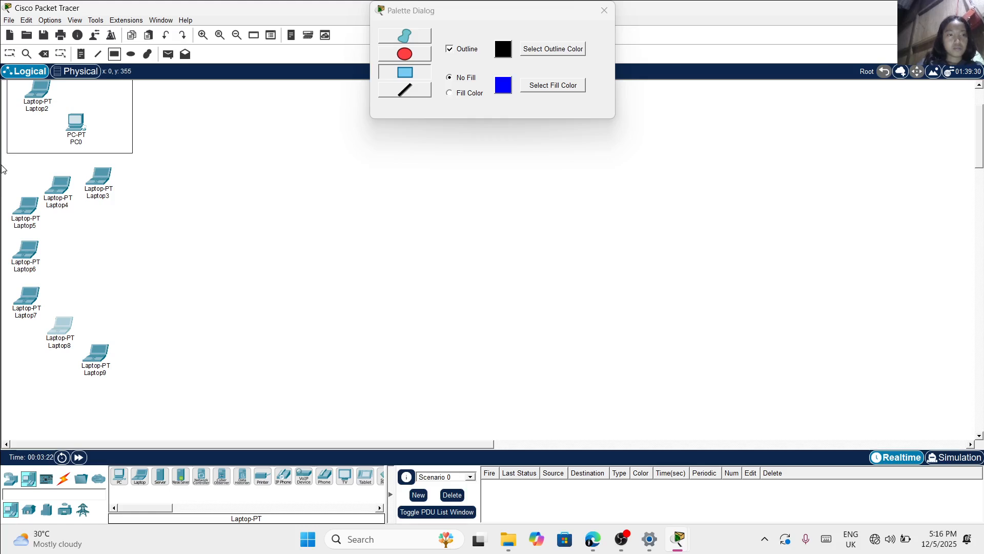
drag(4, 165, 155, 388)
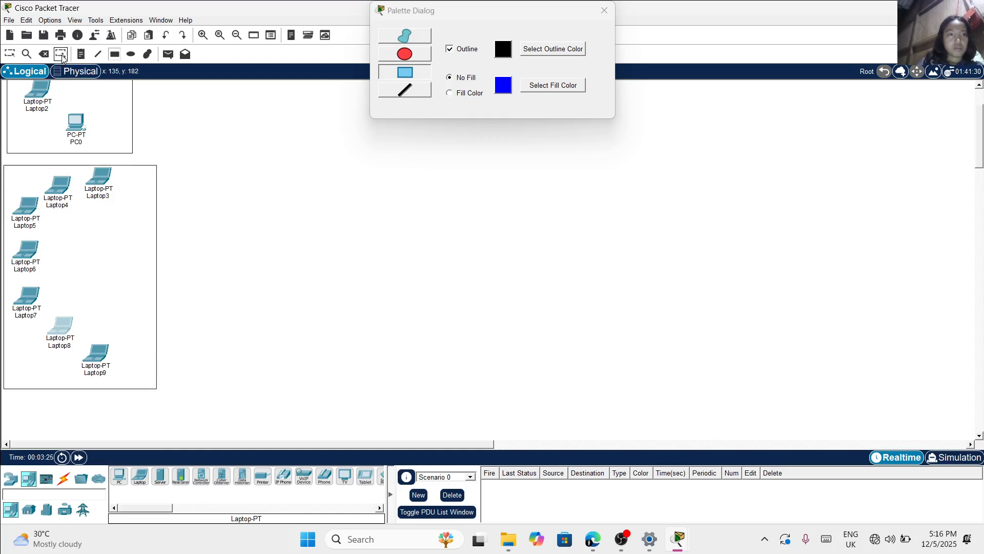
click(80, 55)
click(69, 262)
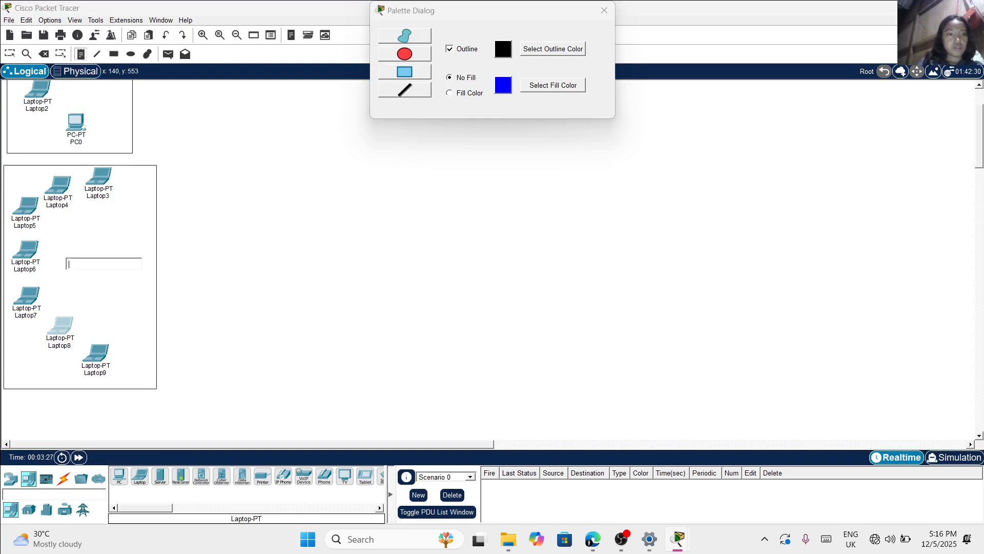
text(VLAN20)
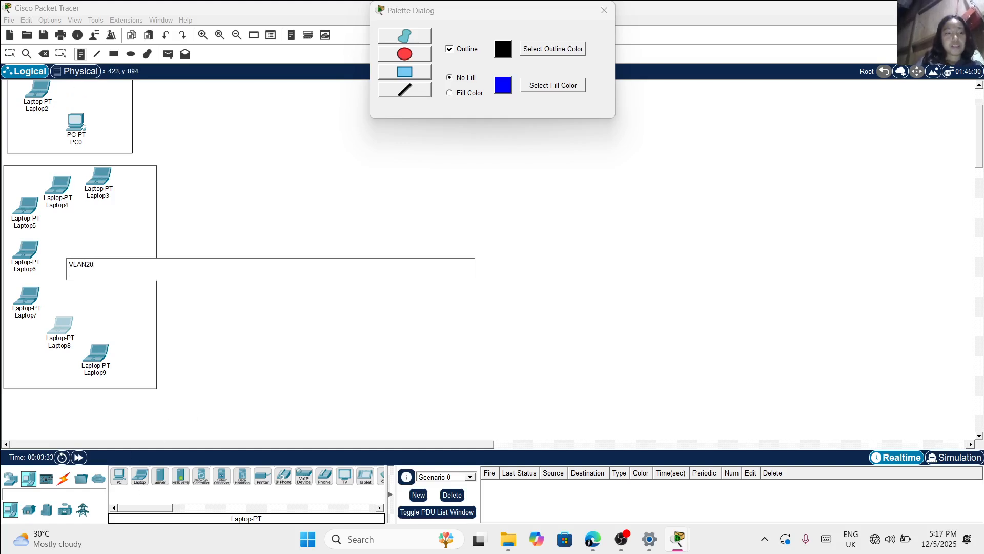
Place six more laptops in an arc below the VLAN20 rectangle and draw an unfilled rectangle around them
scroll(214, 348, down, 3)
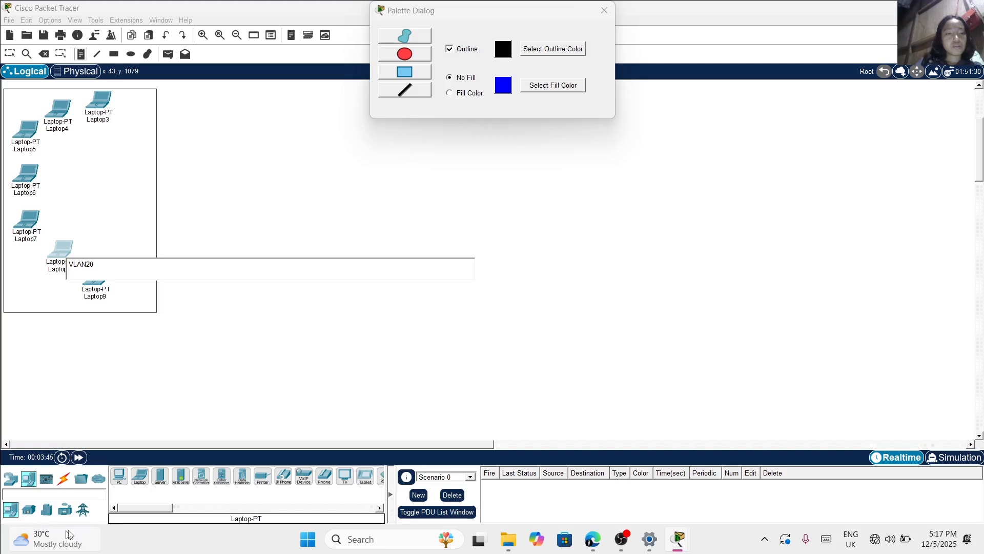
click(140, 477)
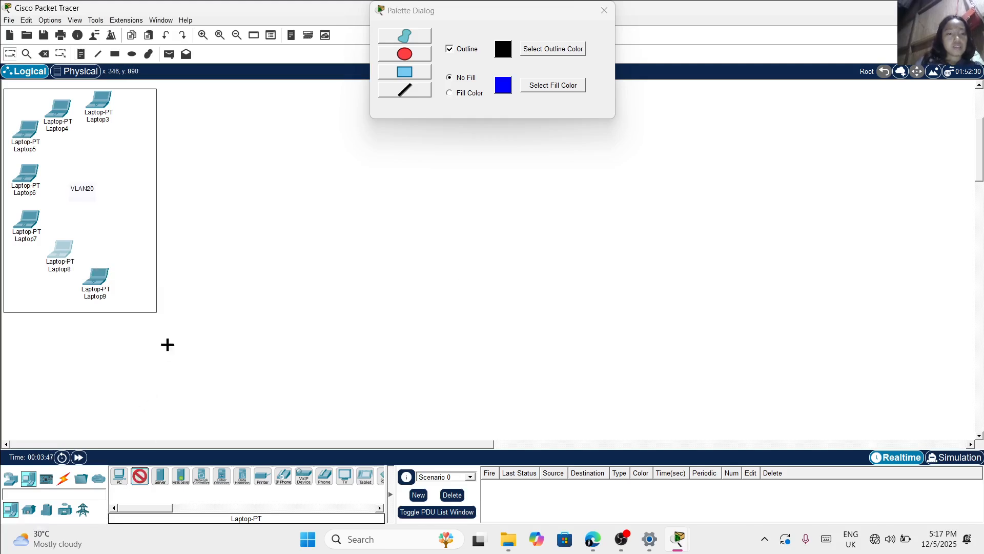
scroll(167, 344, down, 5)
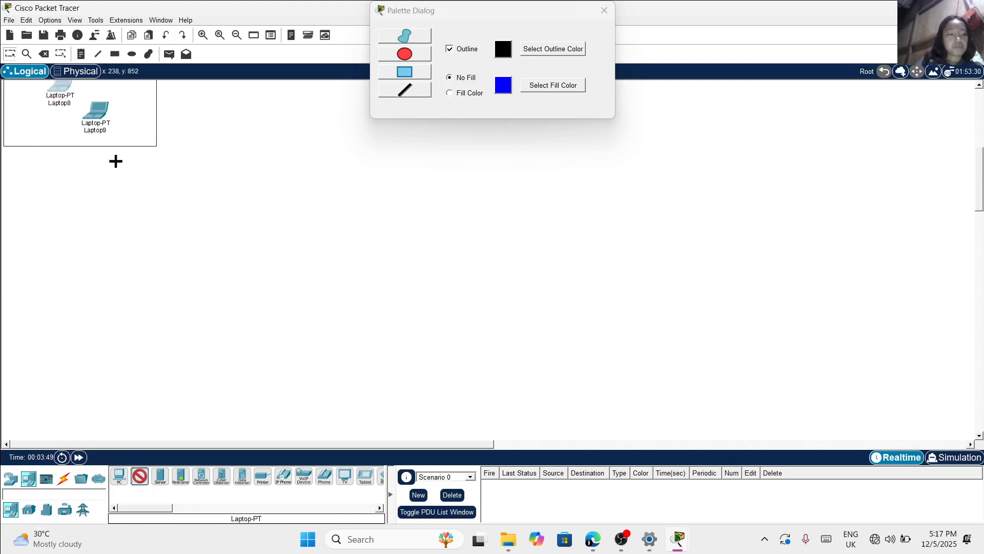
click(116, 162)
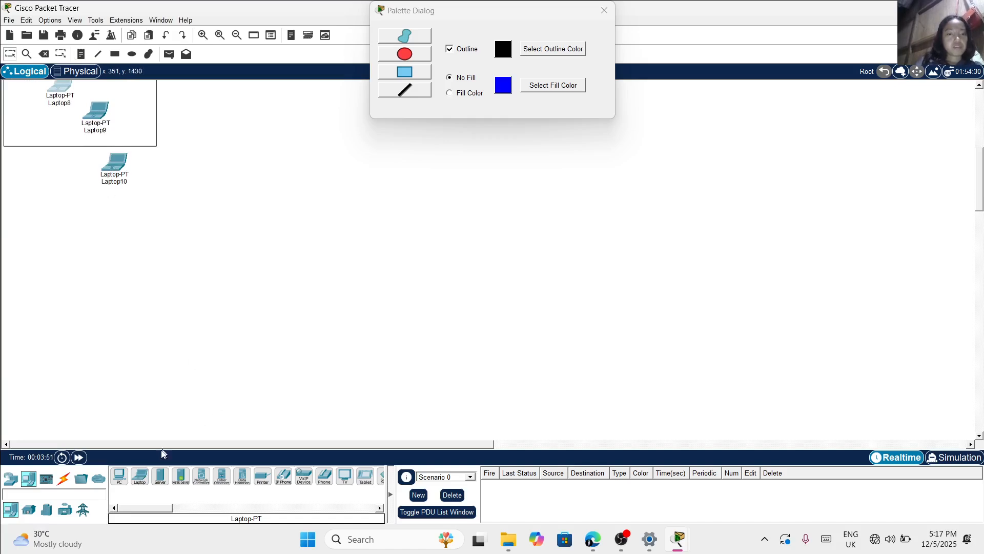
click(136, 478)
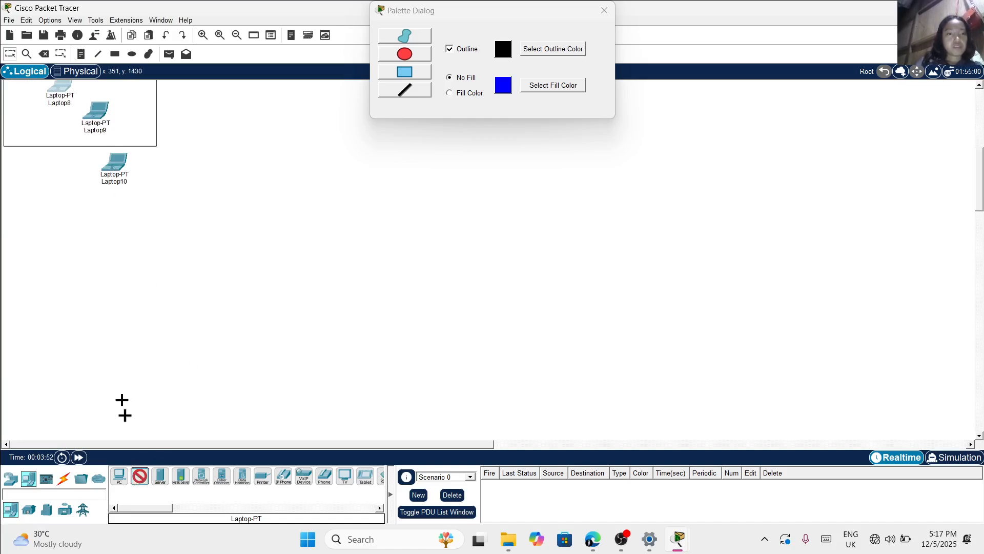
click(66, 198)
click(139, 476)
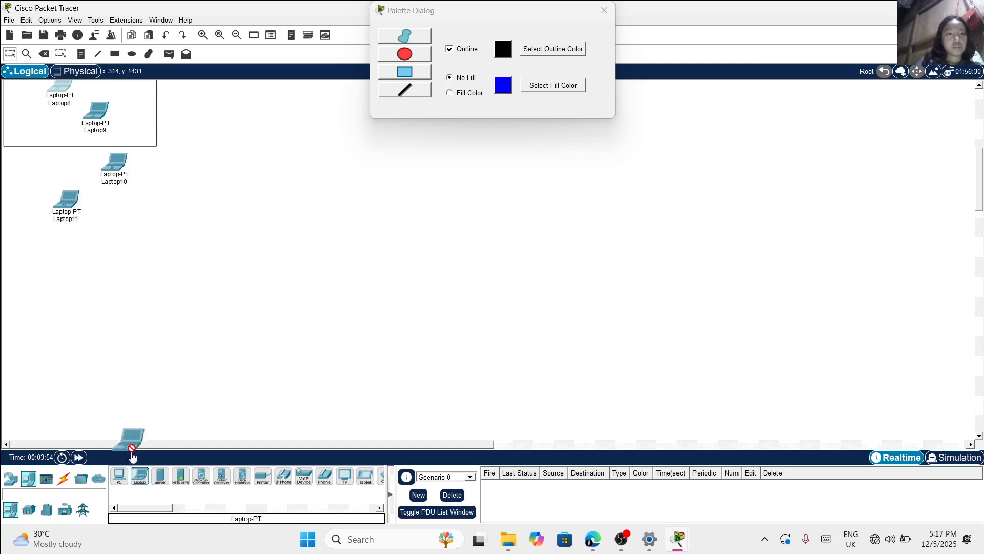
click(25, 239)
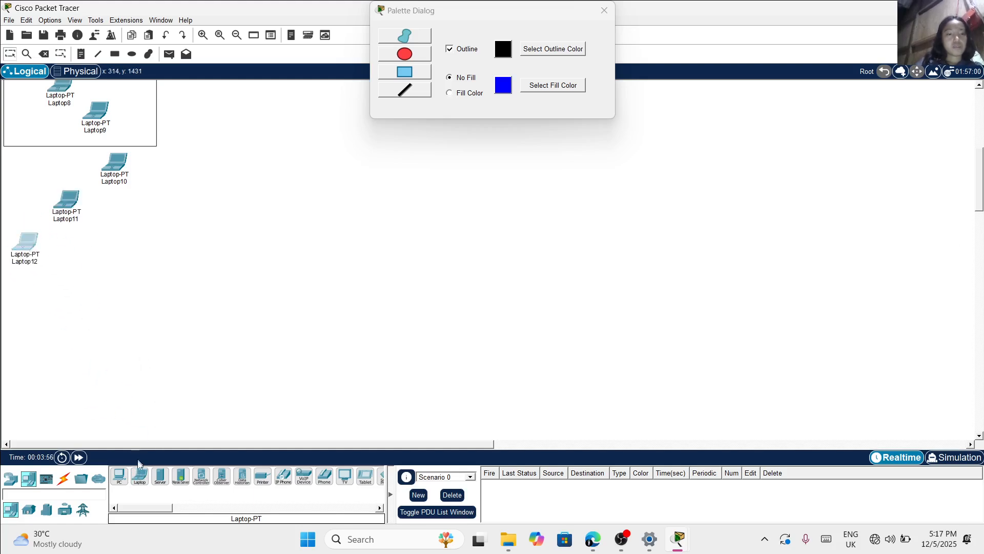
click(139, 476)
click(140, 477)
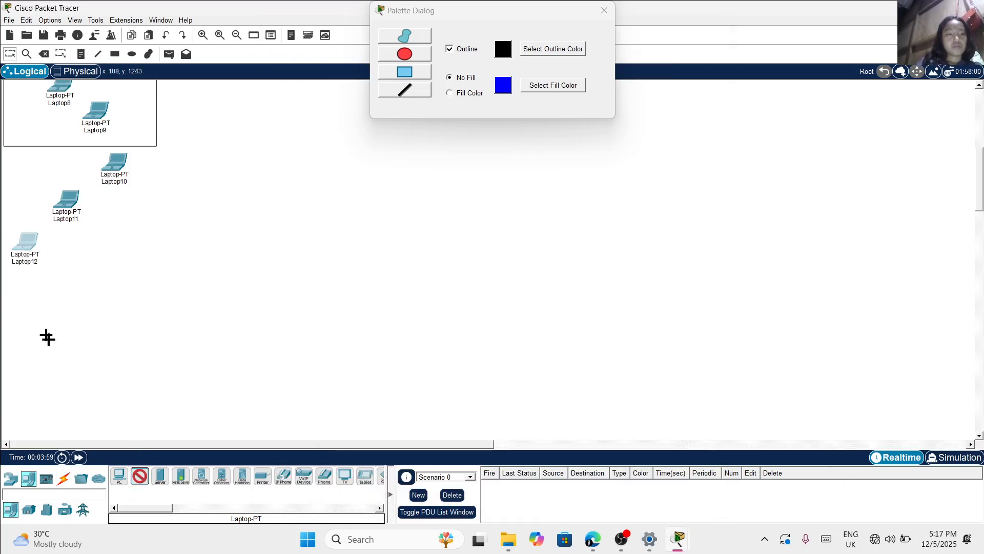
click(24, 288)
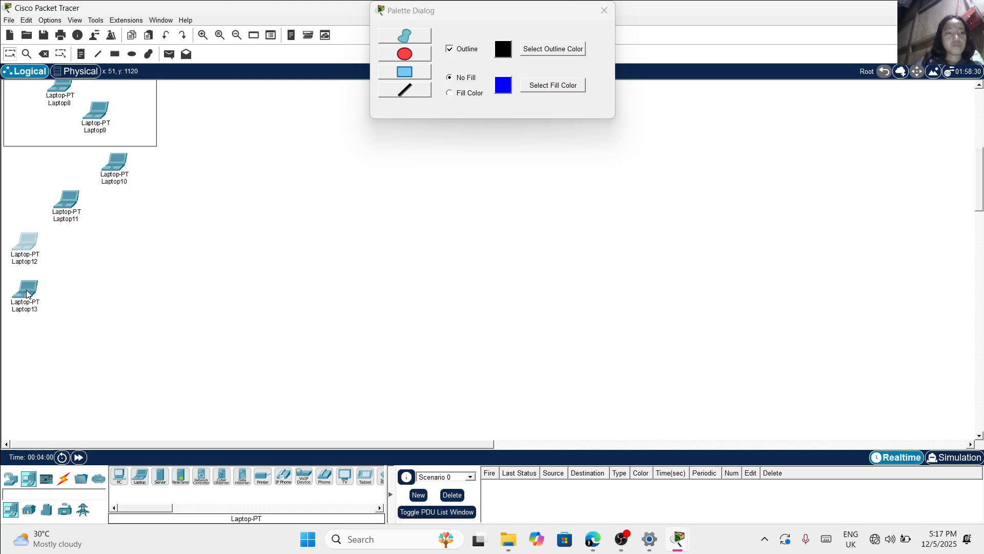
click(142, 478)
click(75, 316)
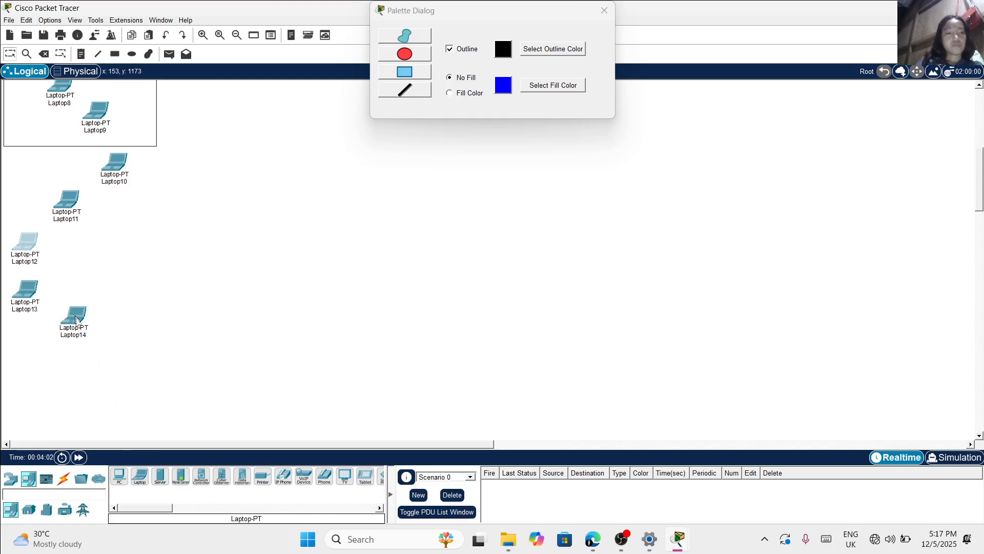
click(143, 476)
click(125, 330)
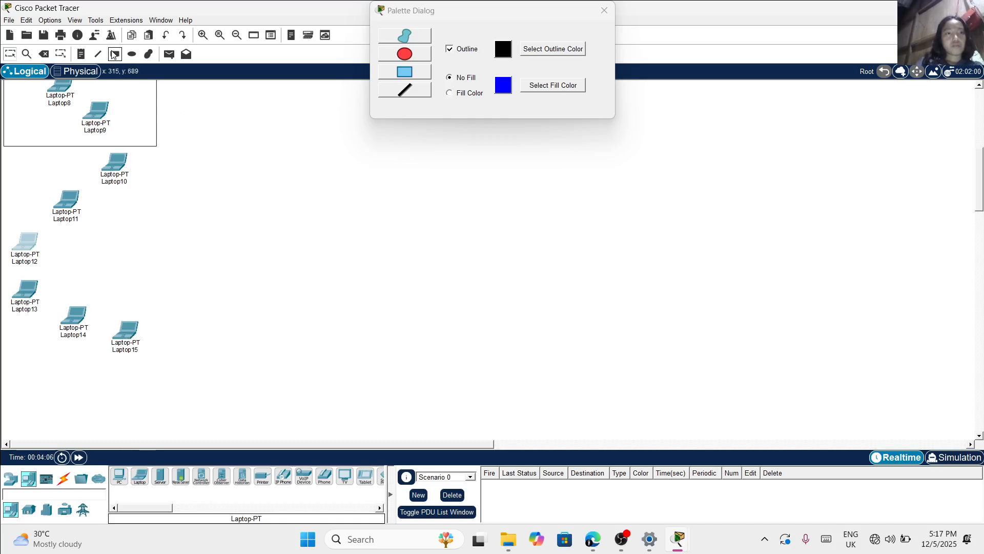
click(114, 55)
mouse_move(4, 154)
mouse_down()
mouse_move(145, 323)
mouse_move(155, 356)
mouse_move(164, 347)
mouse_move(165, 361)
mouse_up()
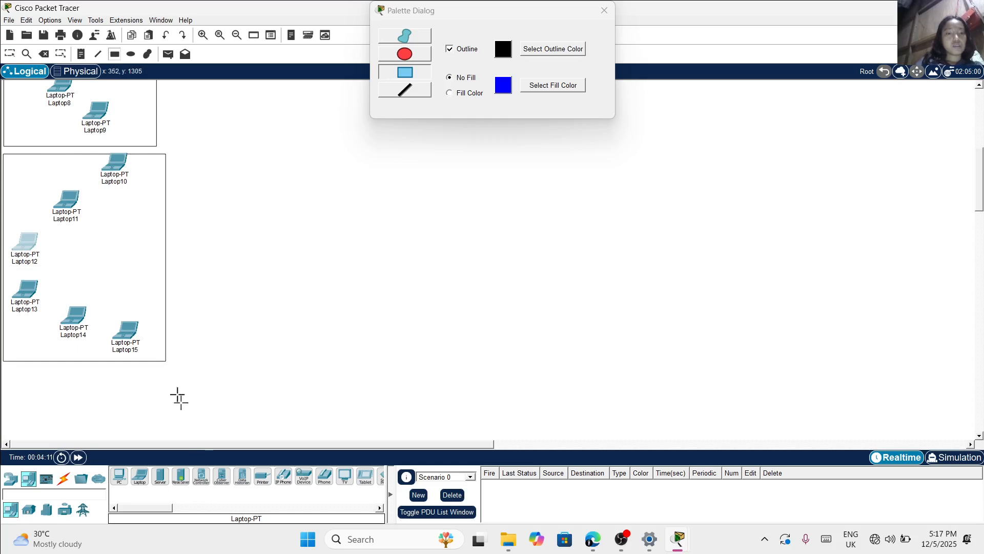
Place a 2950-24 switch to the right of the VLAN20 rectangle and rename it S1
click(10, 478)
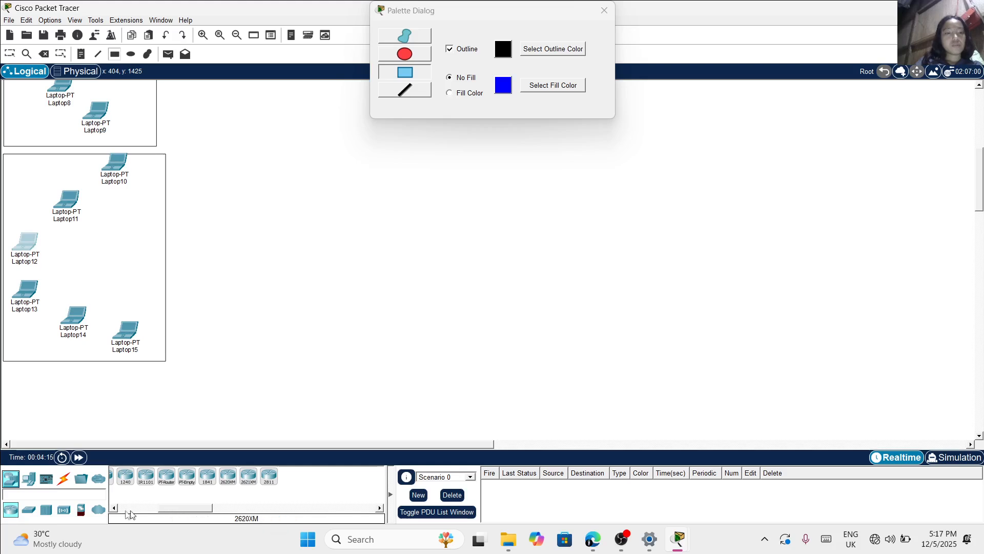
click(30, 510)
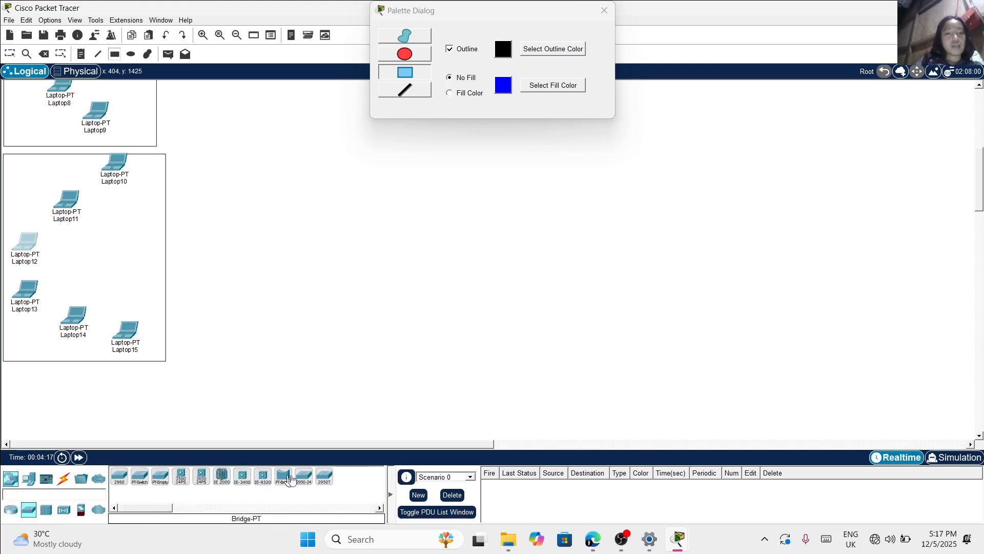
click(304, 476)
scroll(277, 314, up, 5)
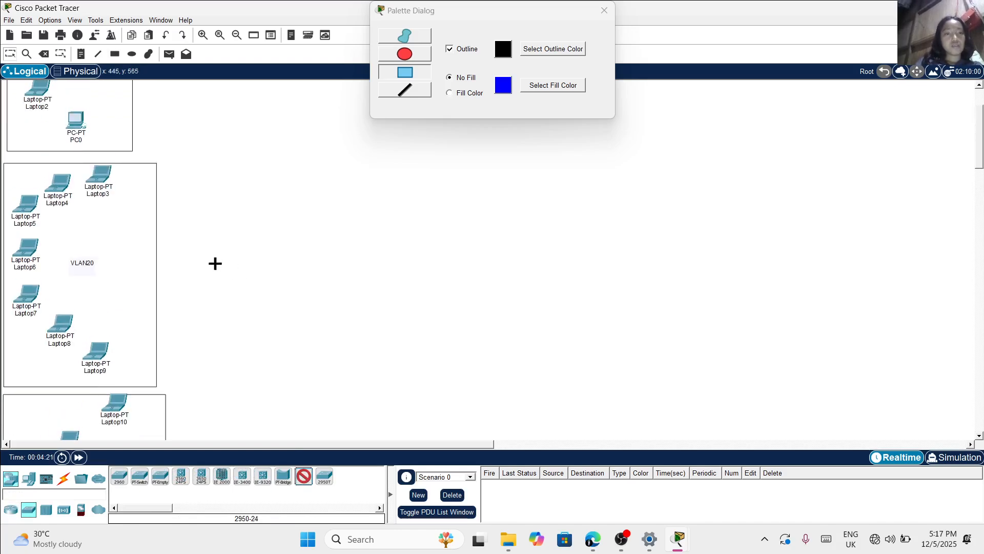
click(215, 262)
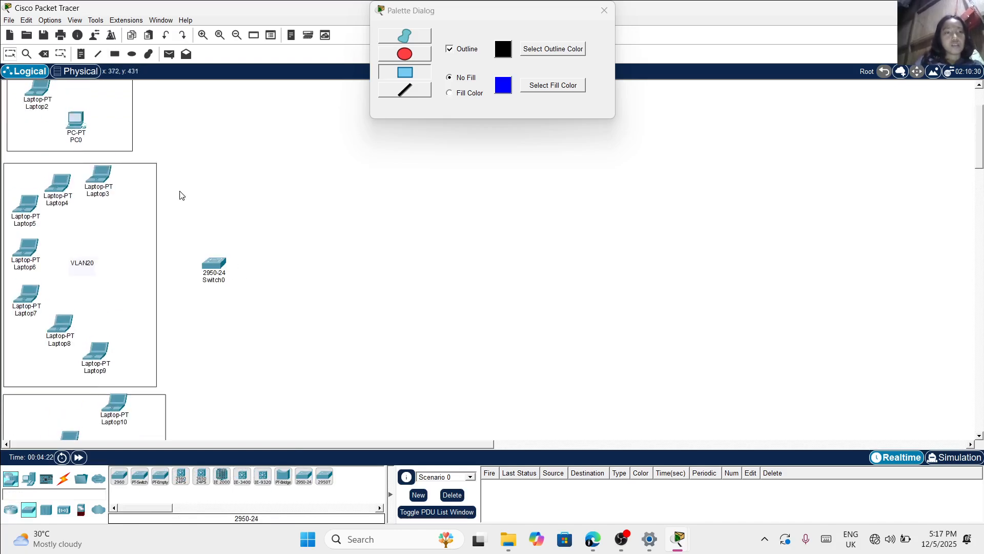
click(213, 280)
key(ctrl+a)
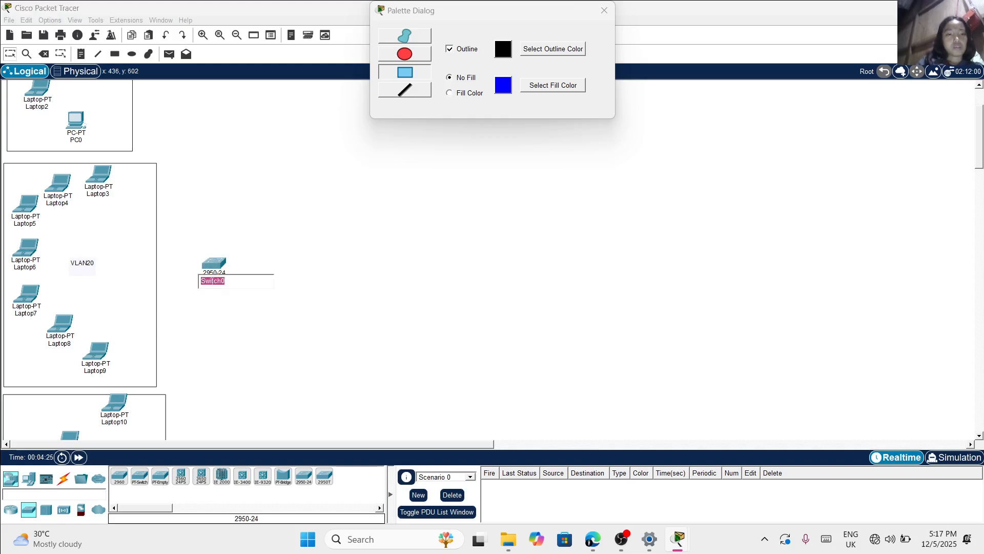
text(S1)
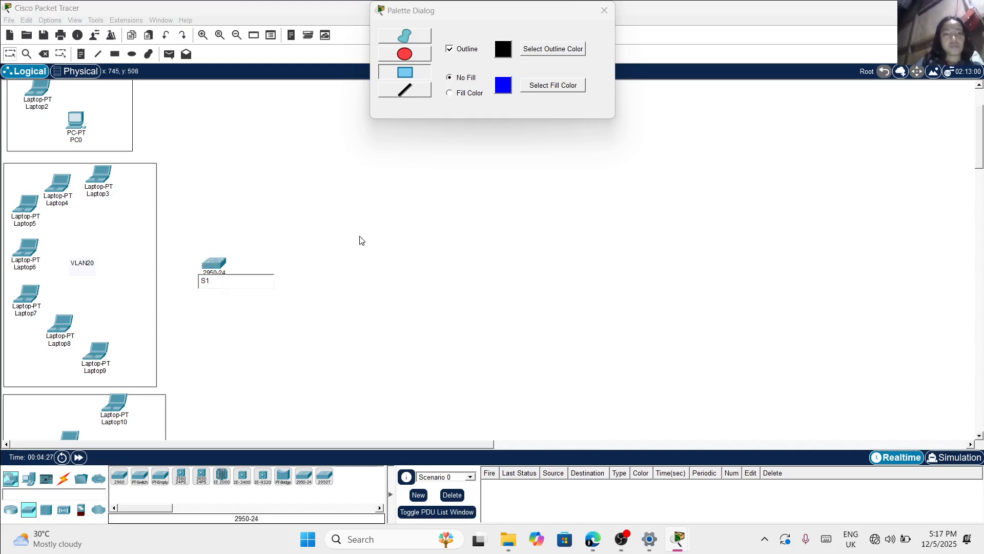
click(324, 215)
Place a second 2950-24 switch to the right of S1 and close the Palette Dialog
scroll(266, 184, up, 3)
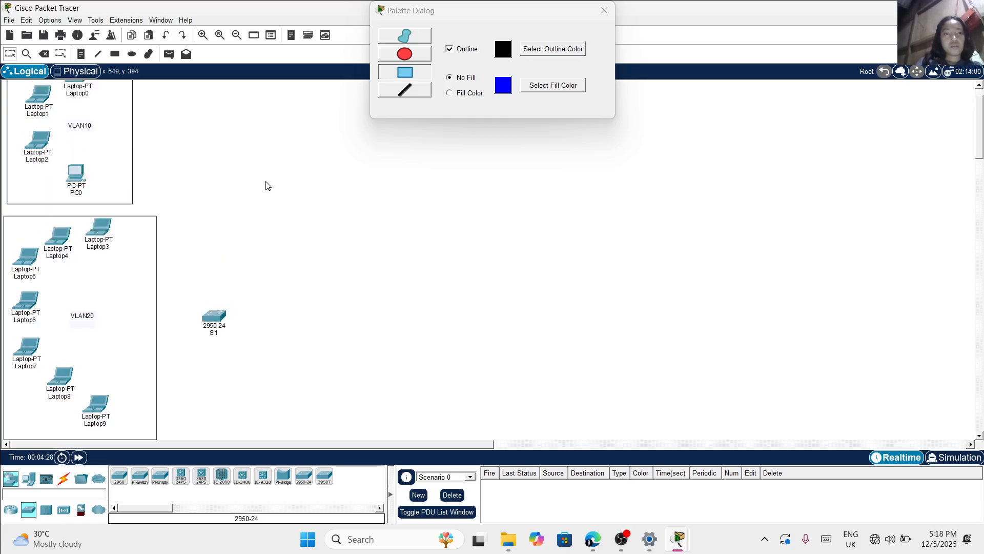
click(30, 483)
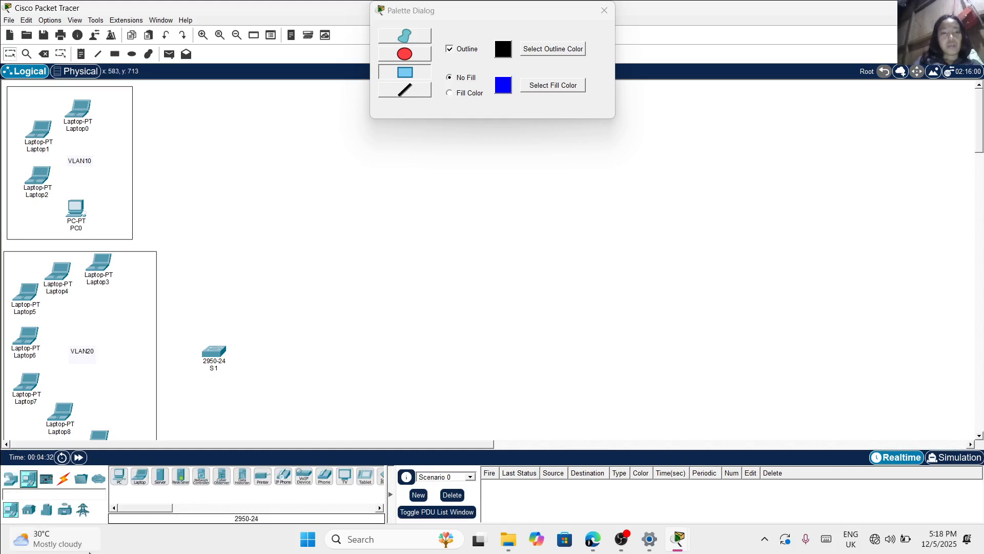
click(12, 481)
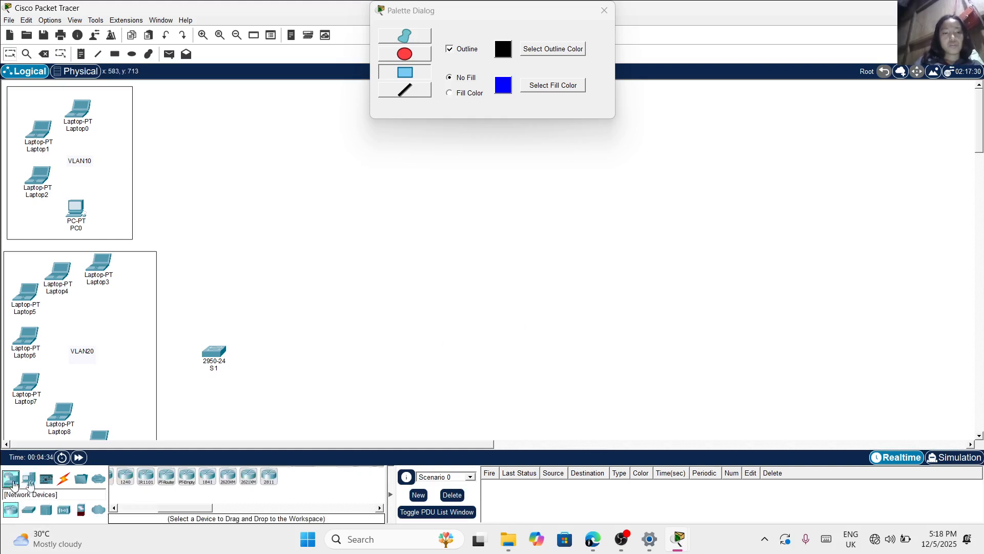
click(28, 509)
click(304, 478)
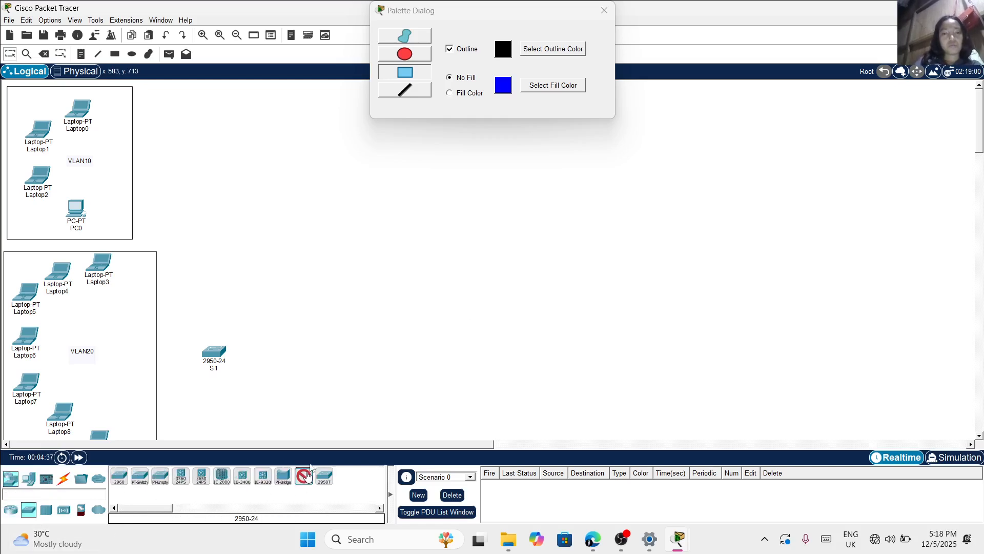
click(374, 362)
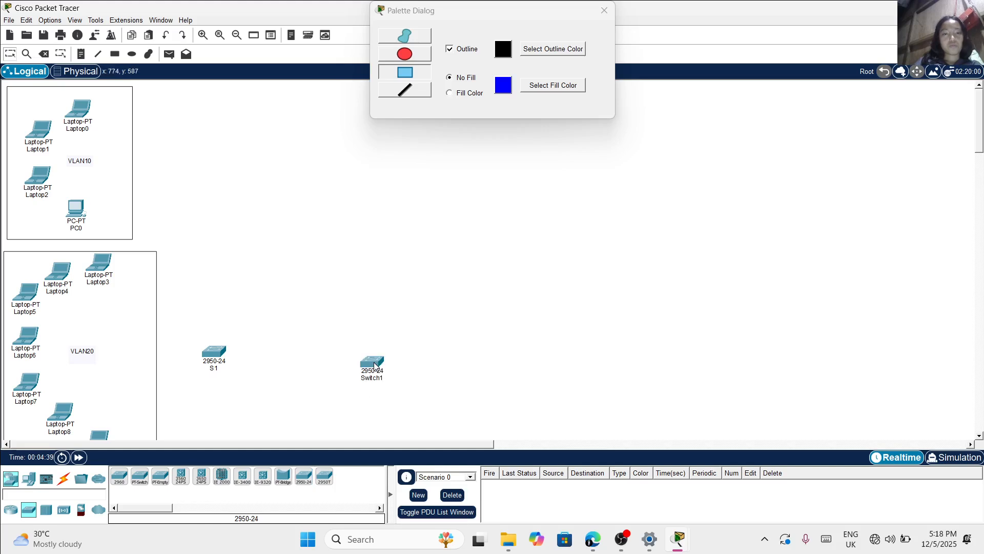
click(374, 354)
click(604, 11)
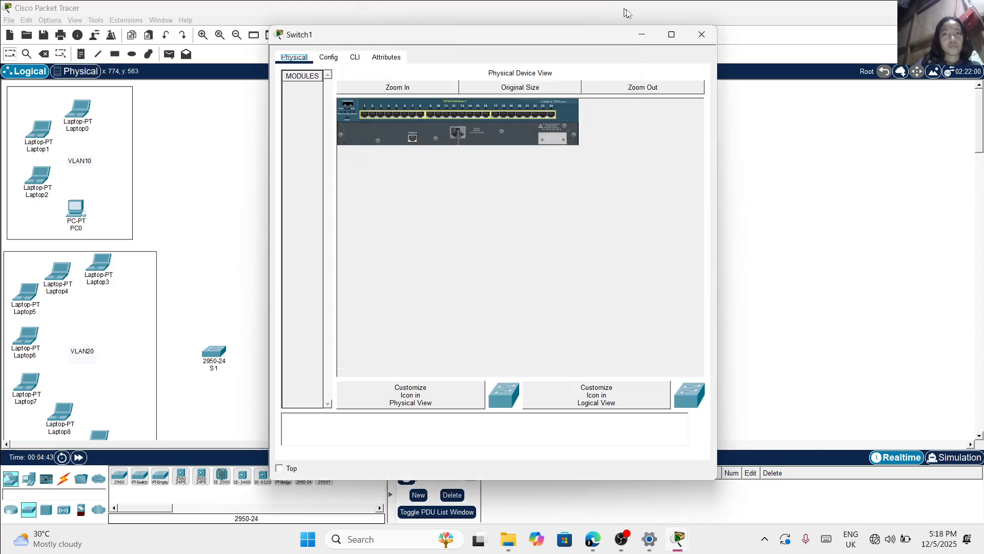
click(697, 40)
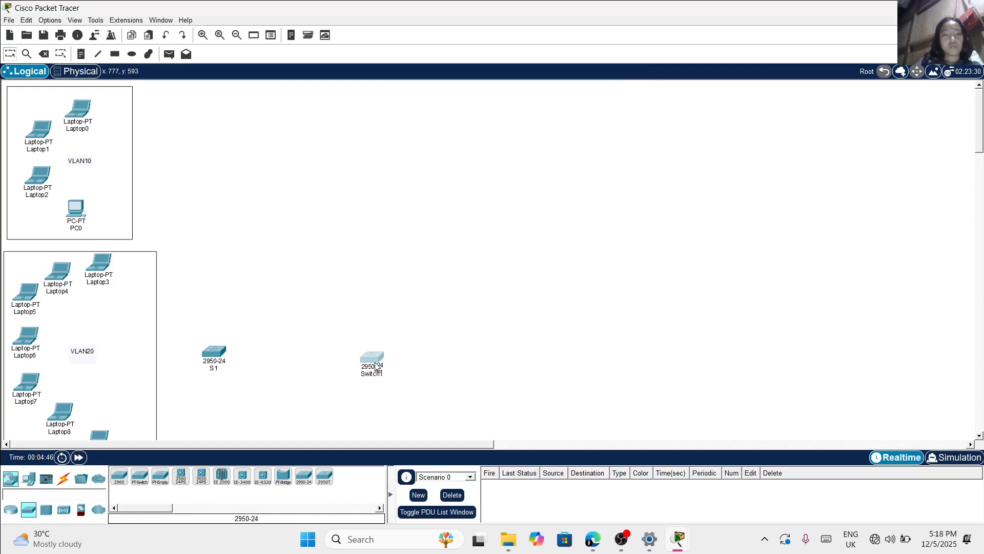
Move the second switch level with S1 and rename it S2
drag(376, 365, 376, 362)
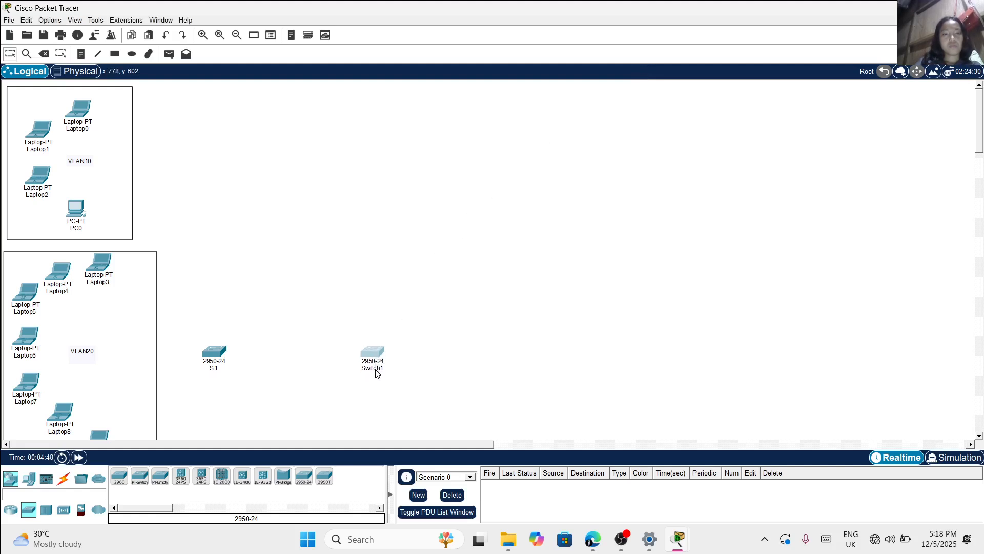
click(376, 368)
double_click(376, 368)
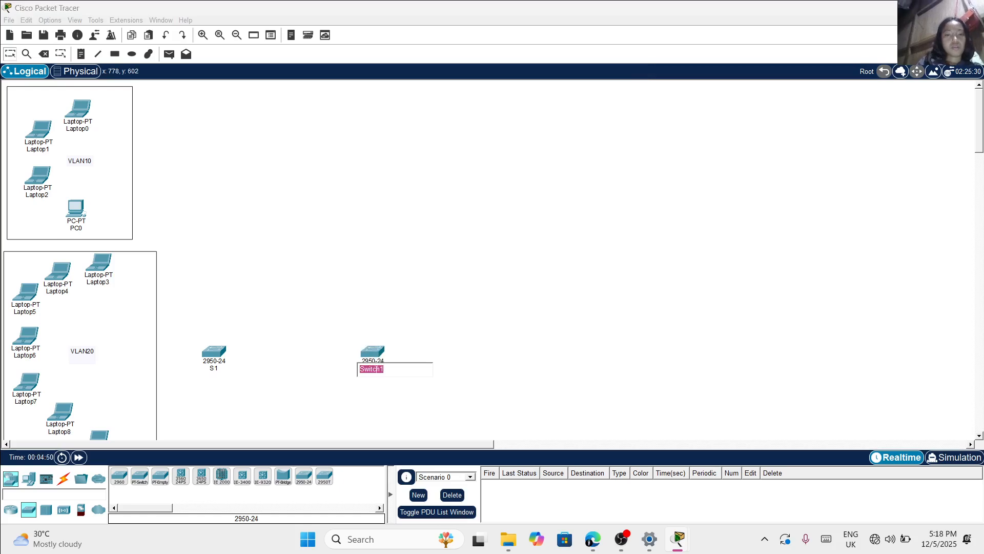
text(S2)
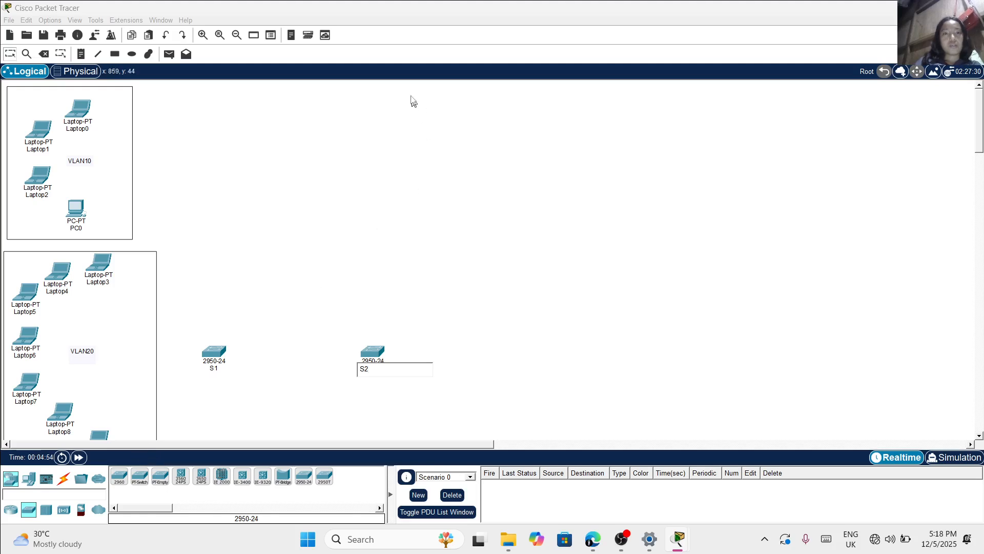
Place five laptops in an arc above and to the right of switch S2, near the workspace's upper edge
click(32, 479)
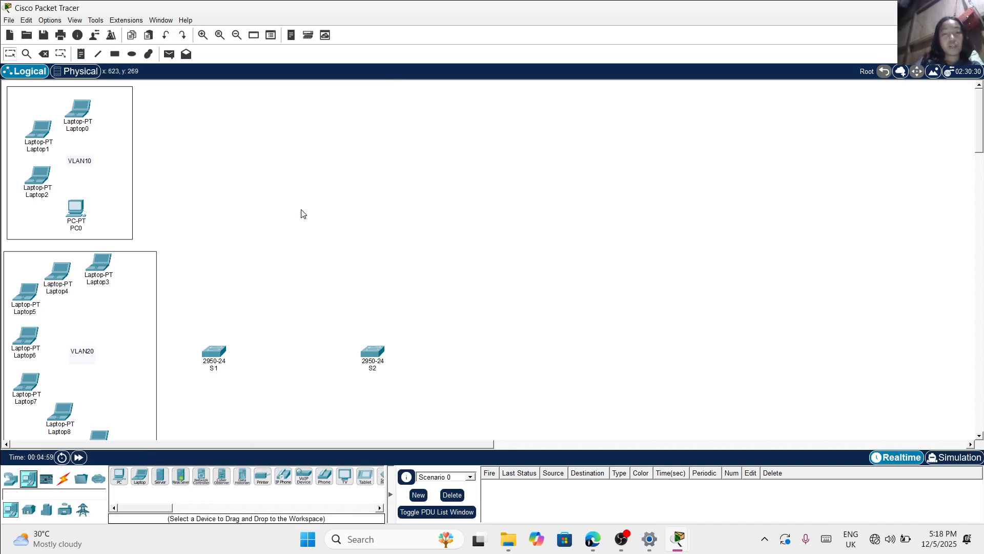
click(138, 477)
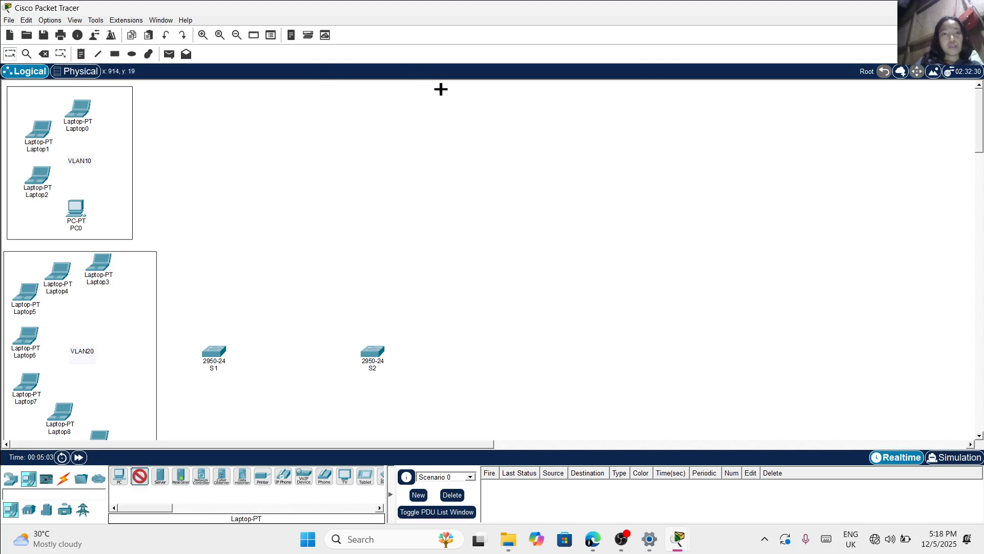
click(473, 94)
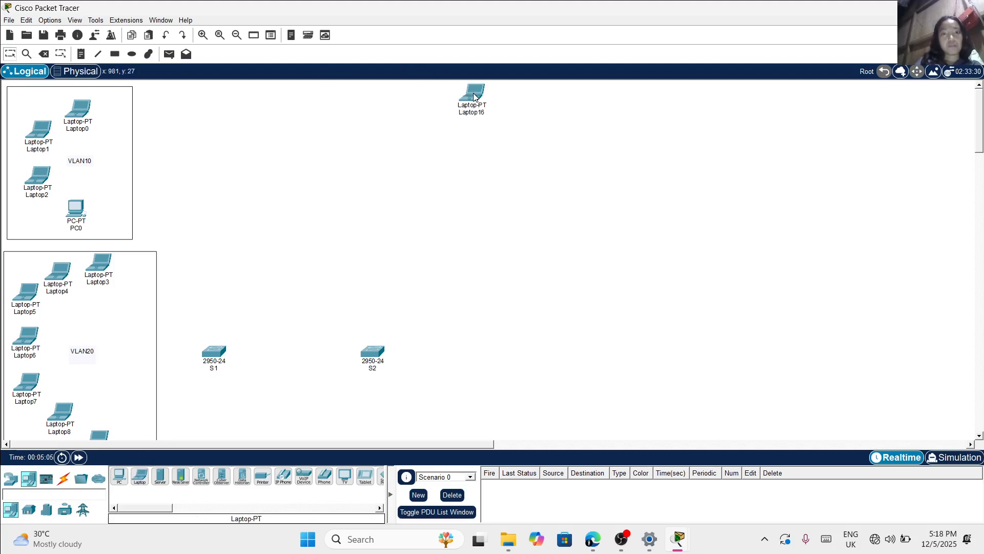
click(140, 480)
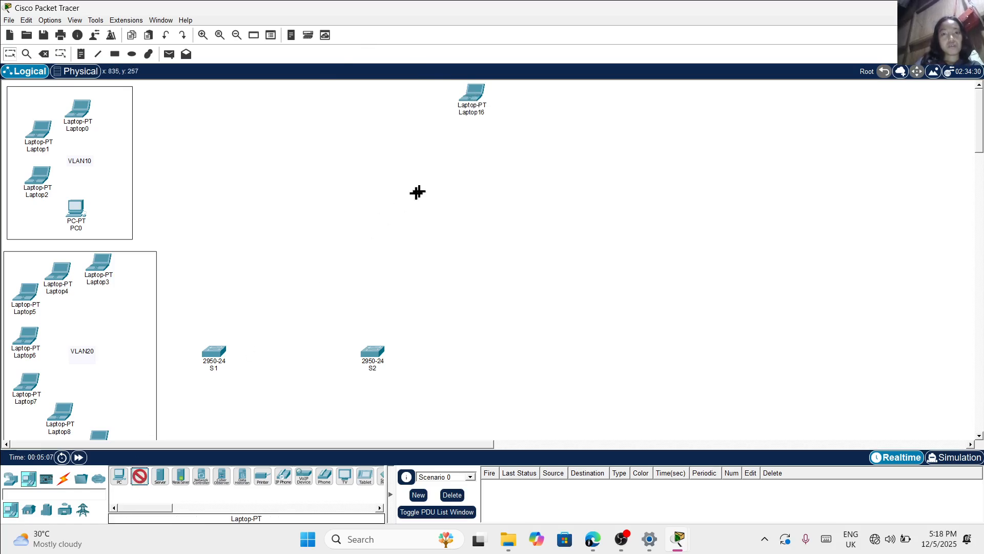
click(517, 109)
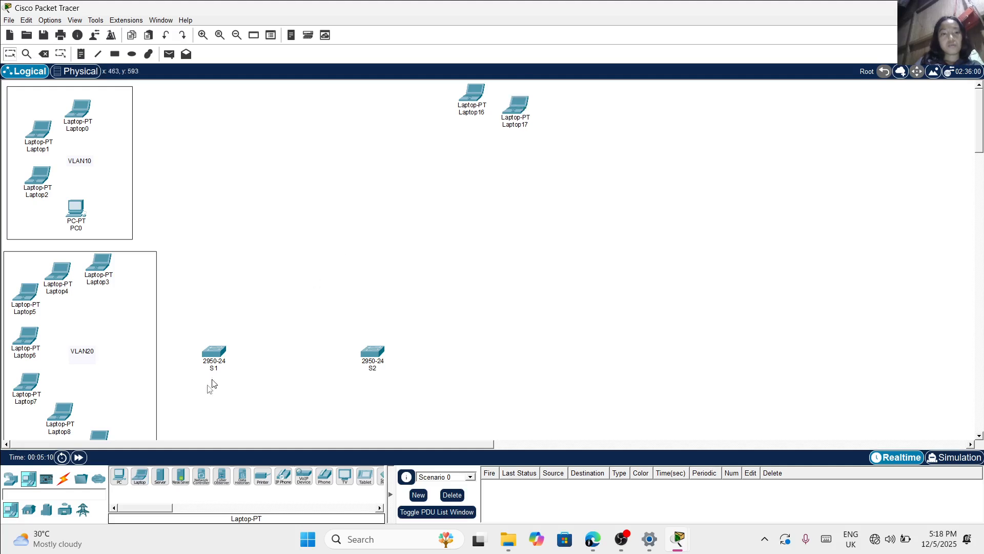
click(139, 476)
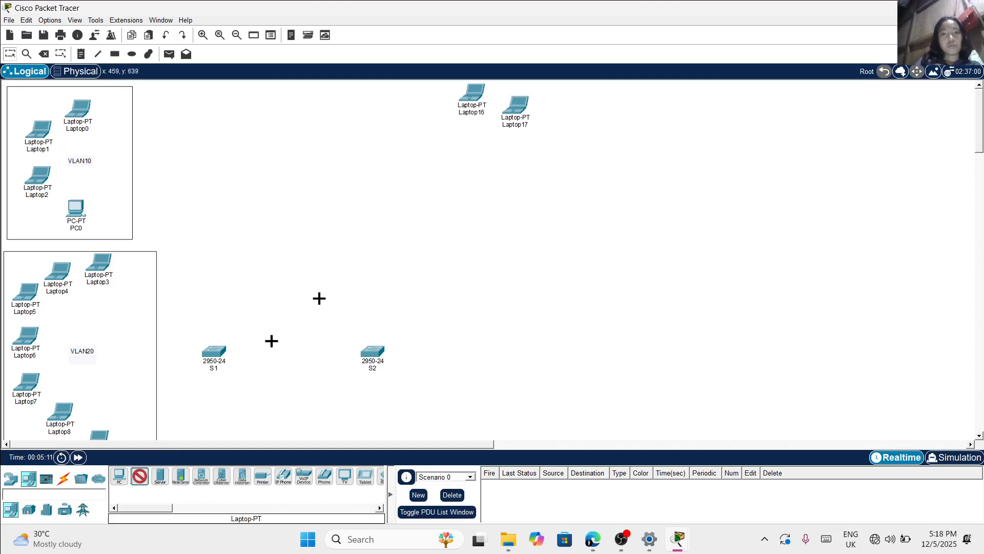
click(558, 142)
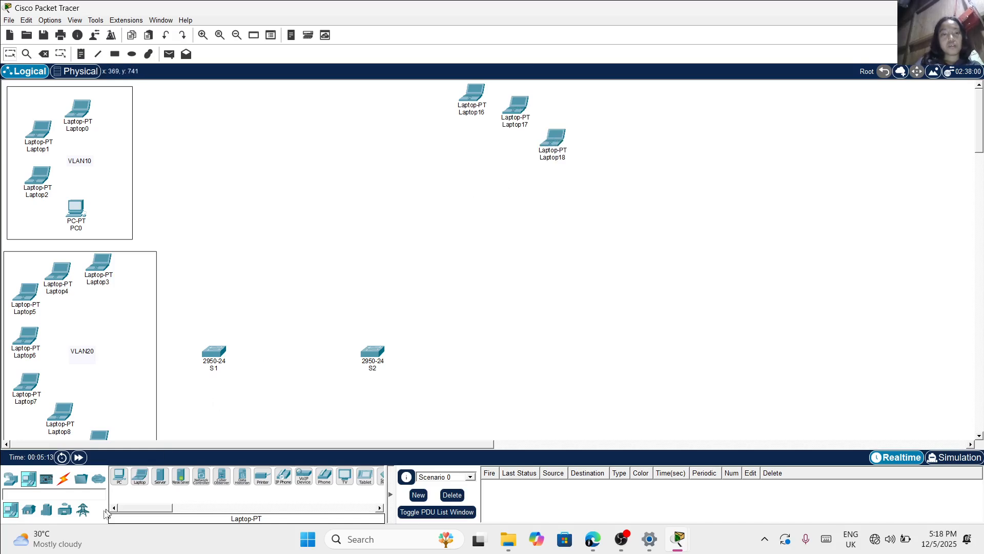
click(139, 472)
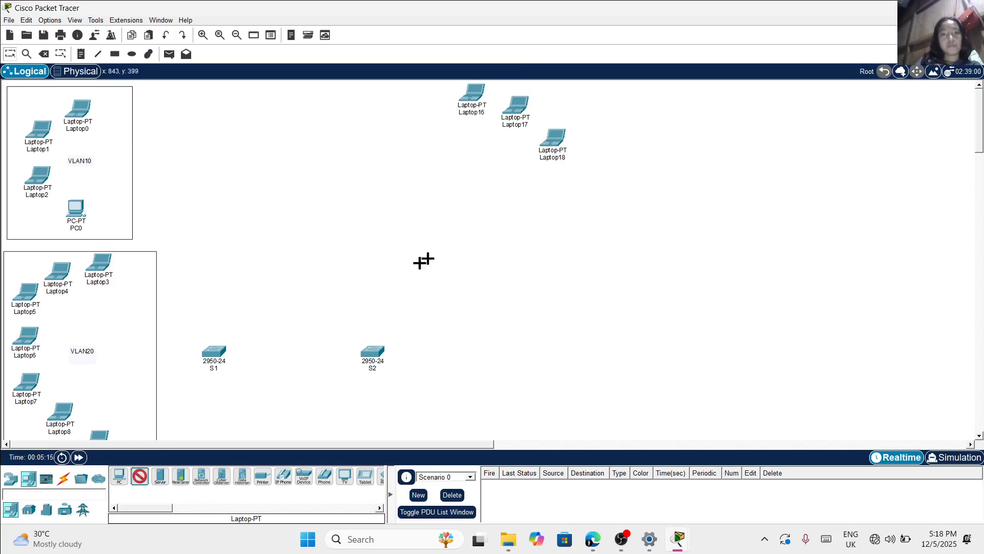
click(520, 192)
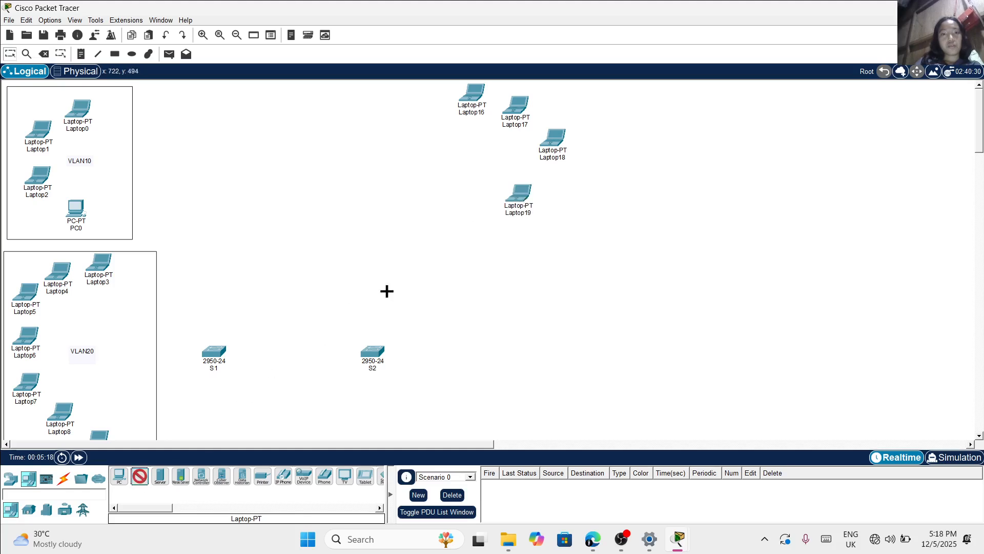
click(479, 217)
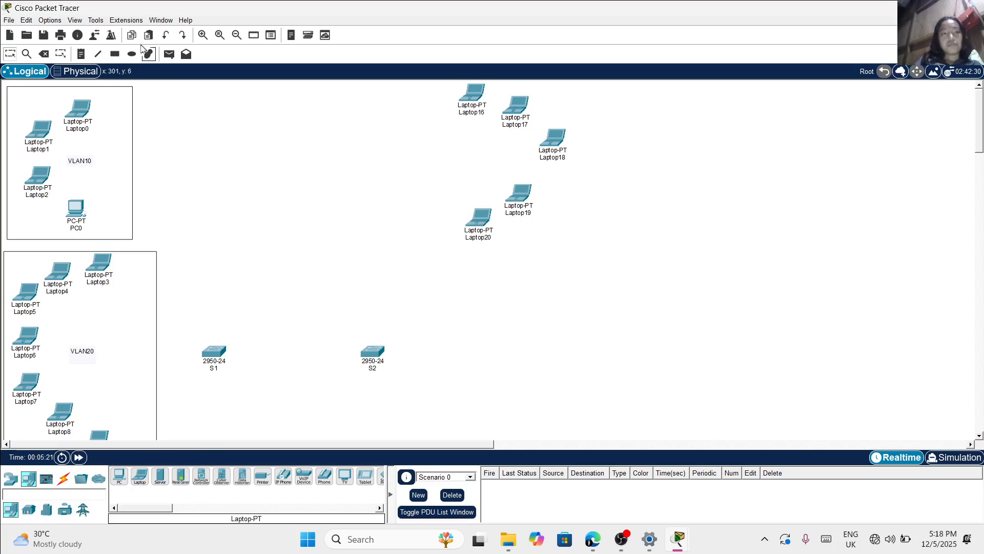
Draw an unfilled rectangle around the five laptops above S2 and close the Palette Dialog
click(120, 54)
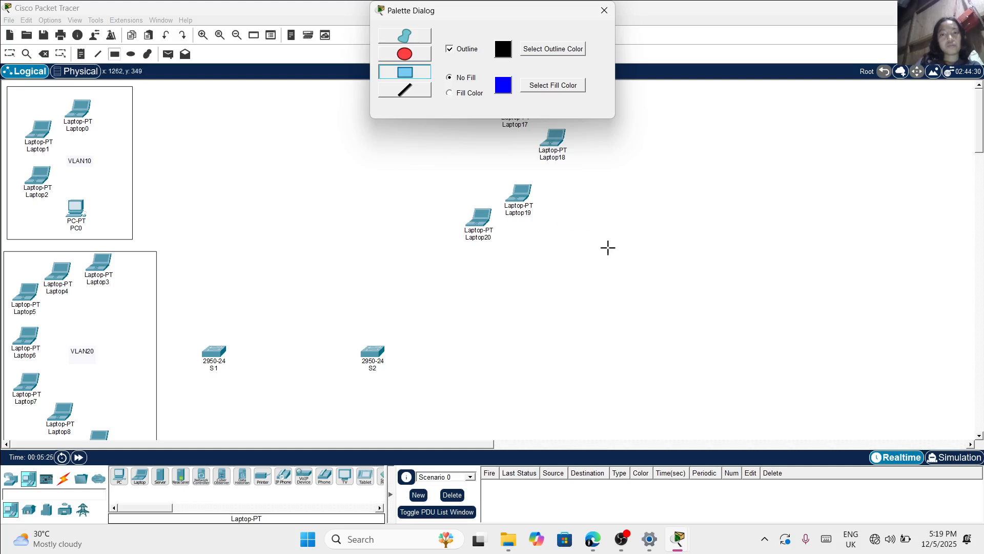
drag(606, 246, 513, 161)
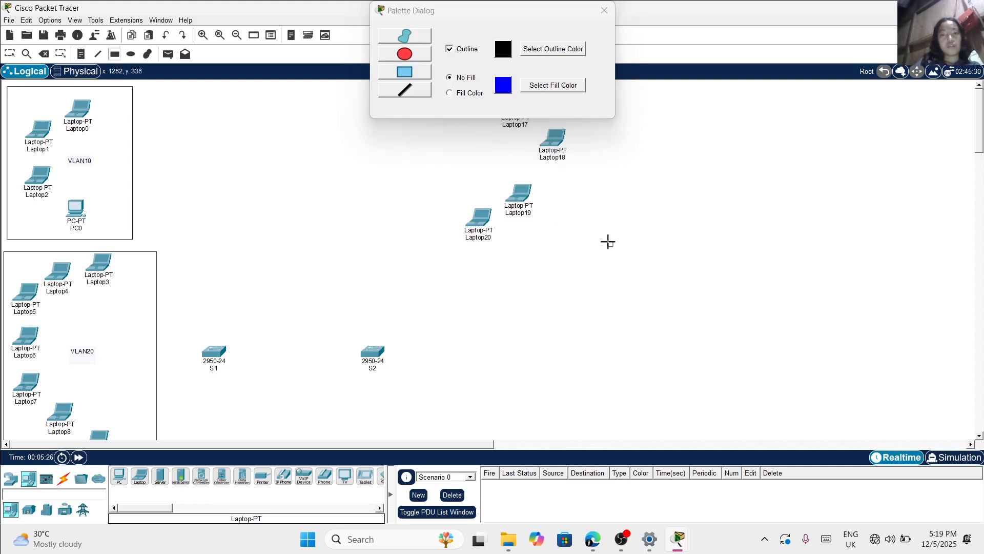
drag(608, 242, 425, 86)
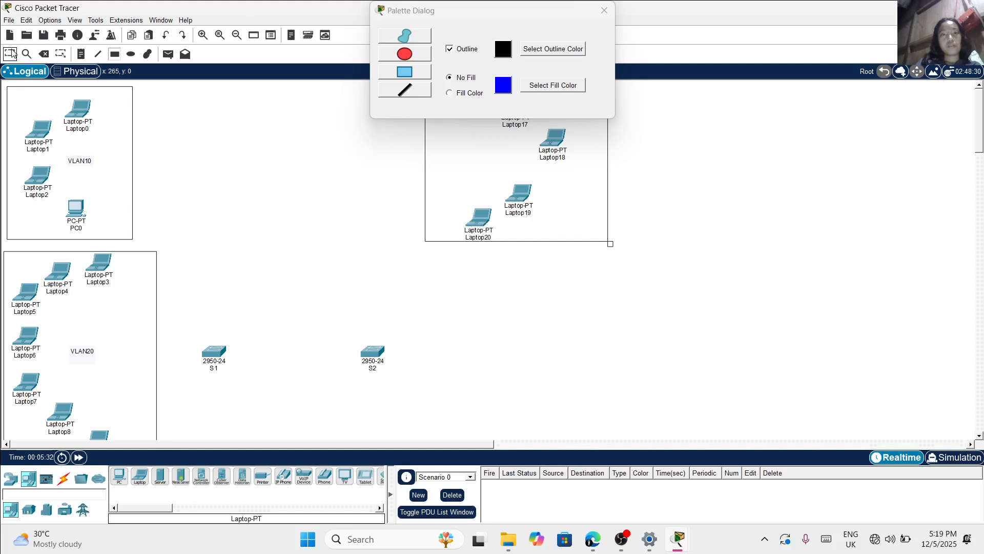
click(604, 10)
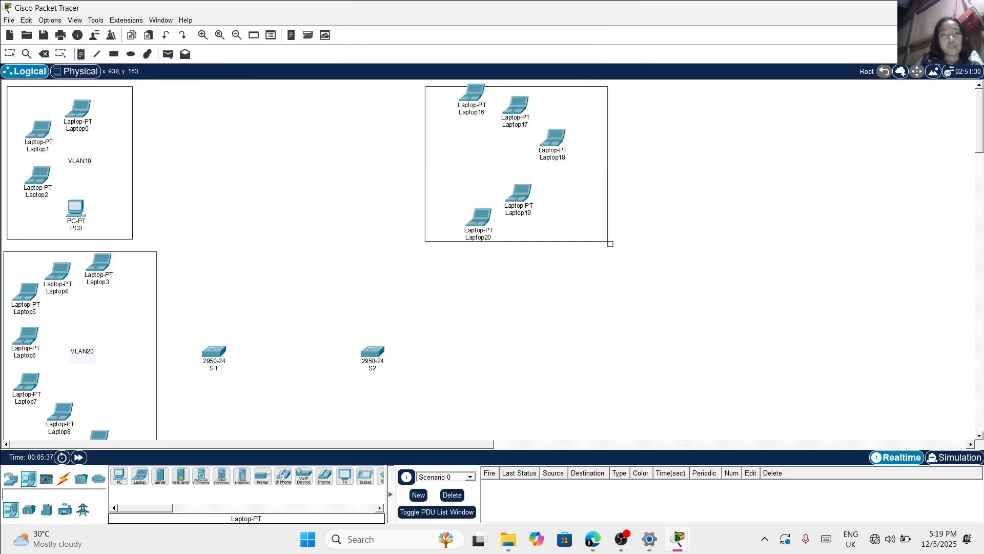
Add a VLAN10 text note inside the rectangle around the five laptops above S2
click(439, 149)
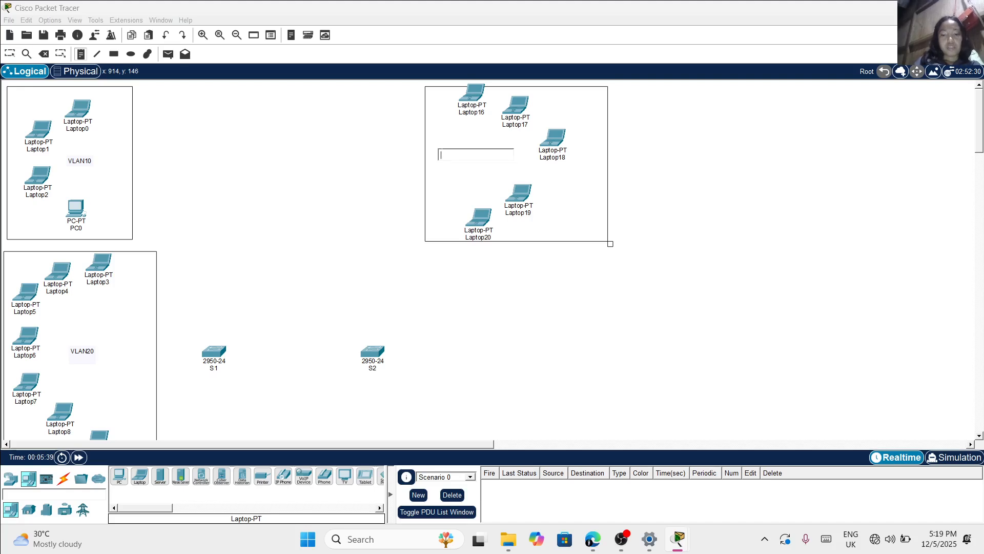
text(VLAN10)
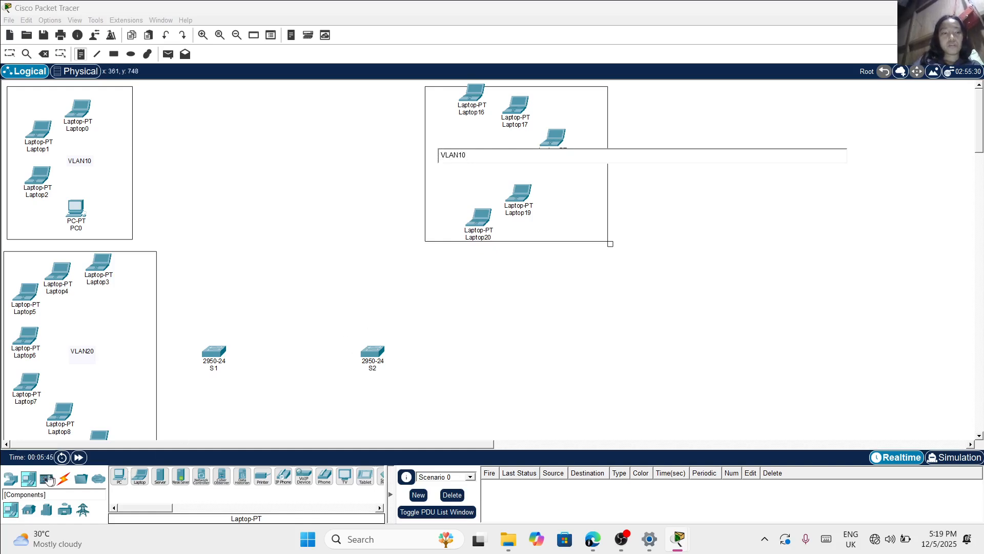
scroll(248, 387, down, 4)
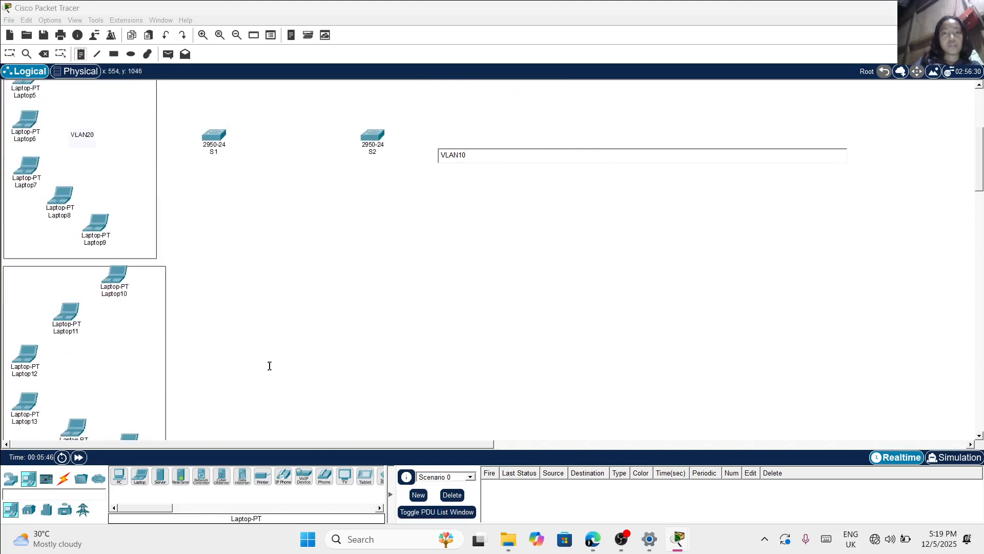
scroll(268, 364, up, 1)
scroll(490, 262, up, 3)
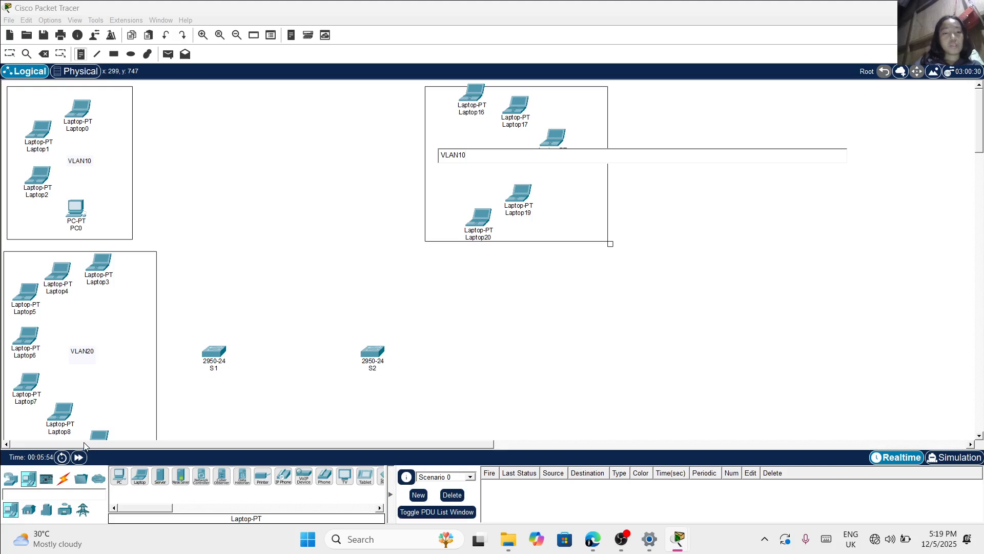
Place eight laptops in an arc to the right of S2, below the new VLAN10 rectangle, and shift the second one slightly up and right
click(142, 479)
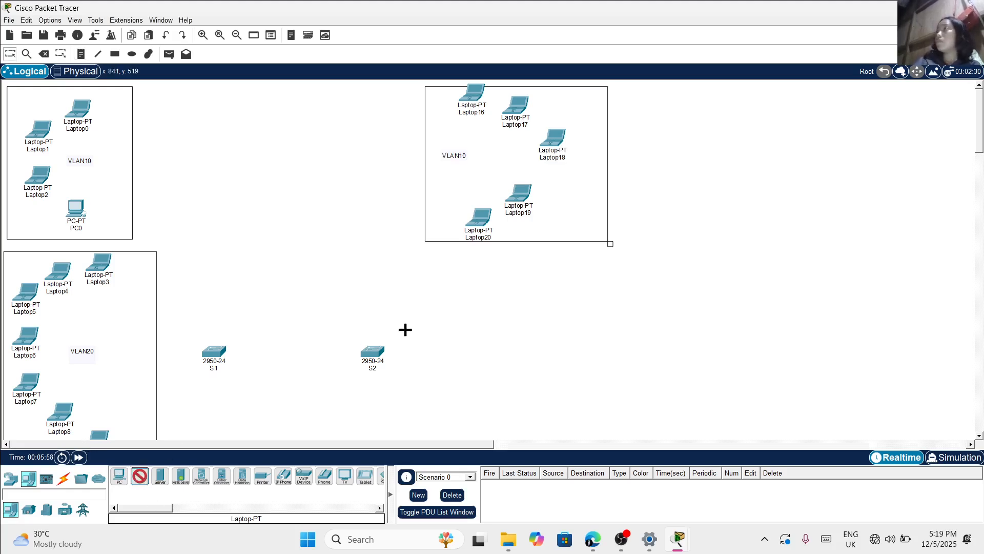
click(461, 263)
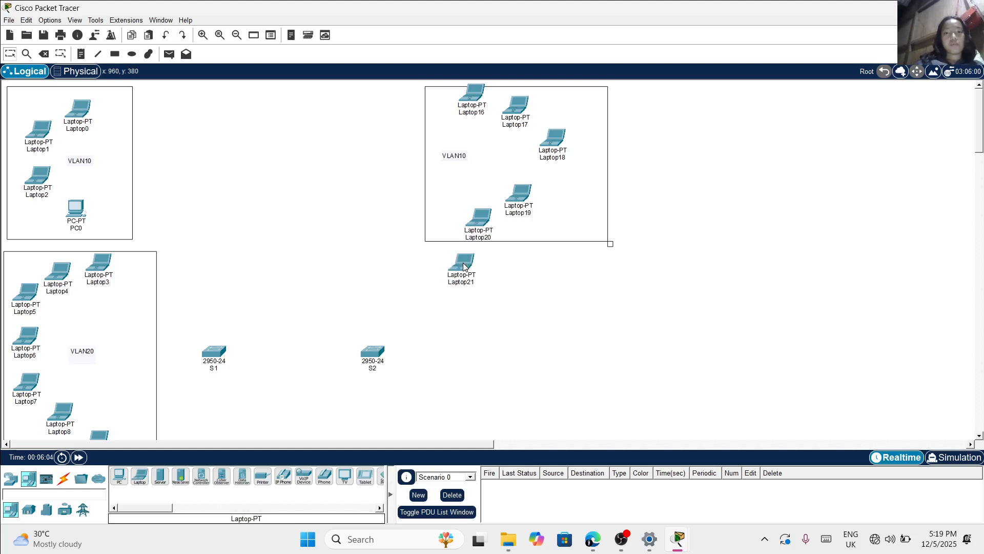
ctrl+click(139, 476)
click(501, 276)
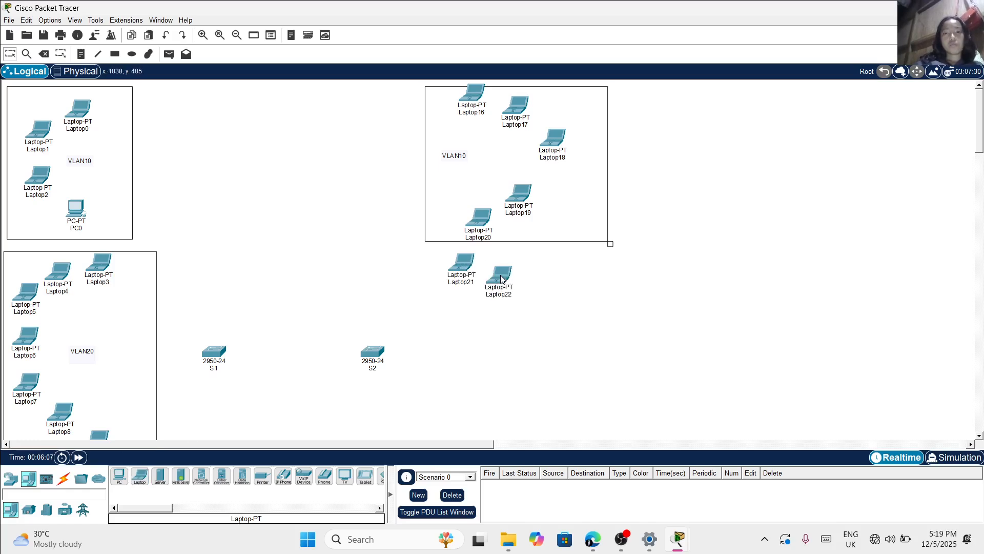
ctrl+click(140, 476)
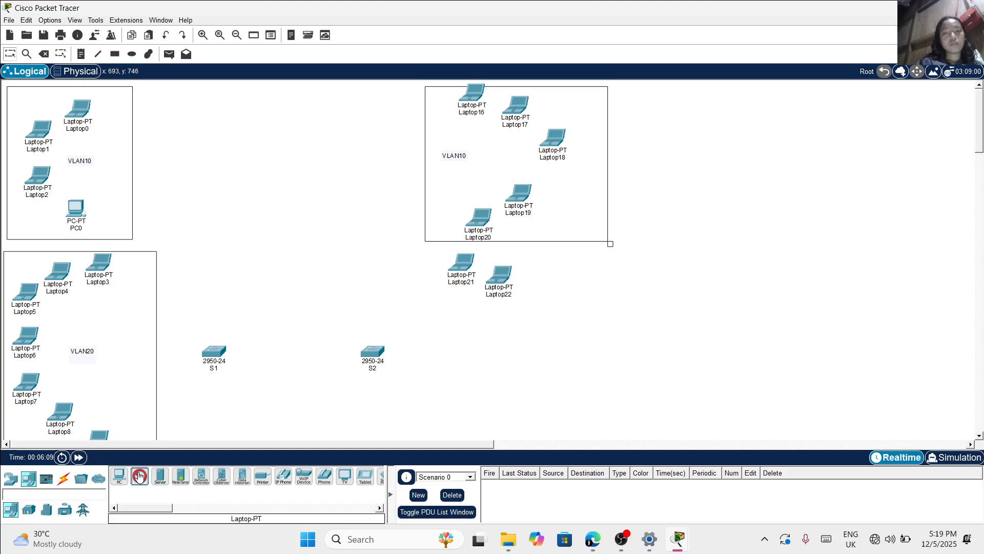
click(554, 281)
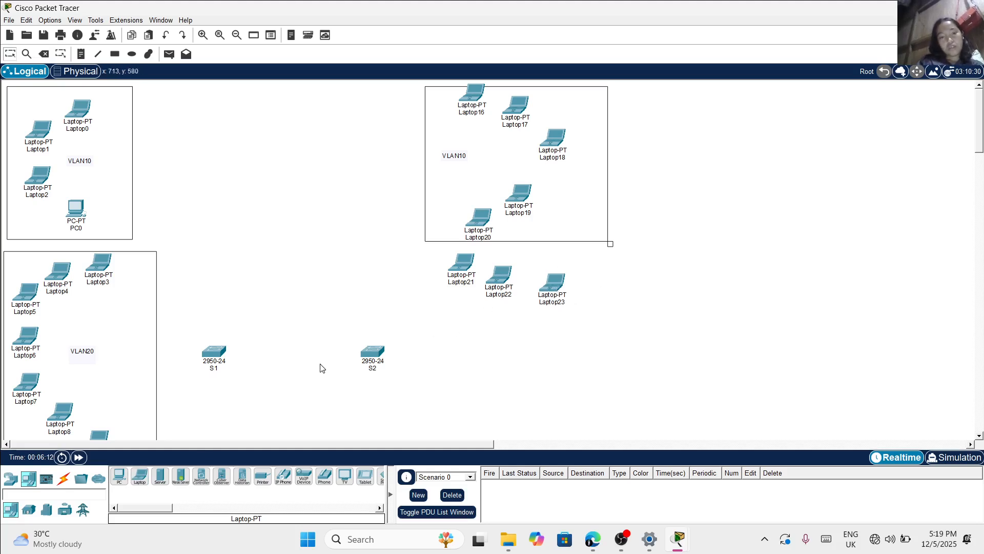
ctrl+click(146, 478)
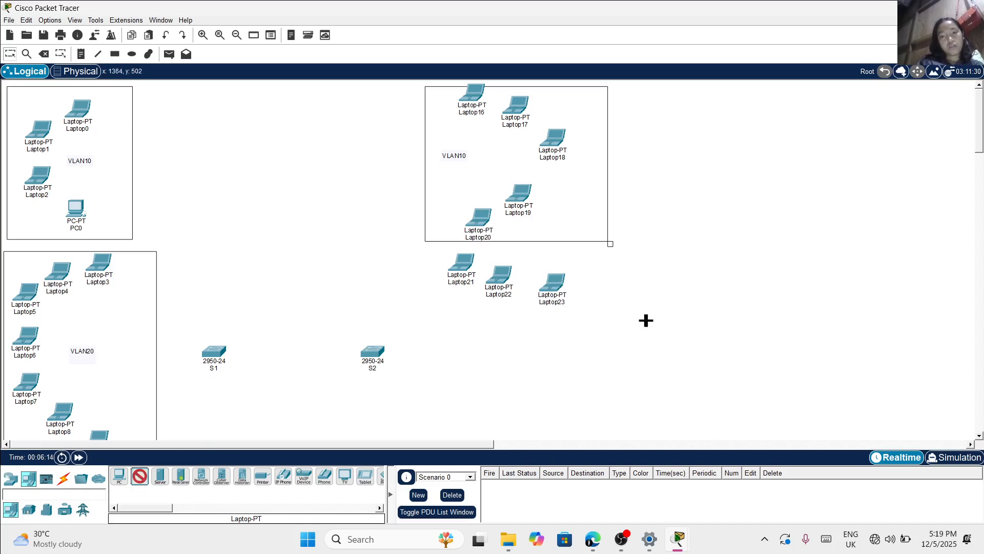
click(588, 307)
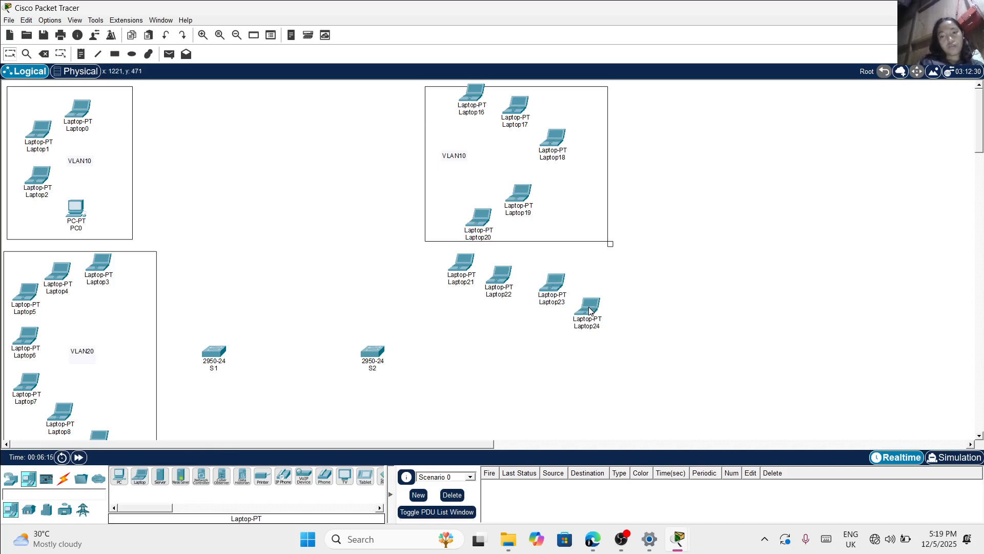
ctrl+click(138, 478)
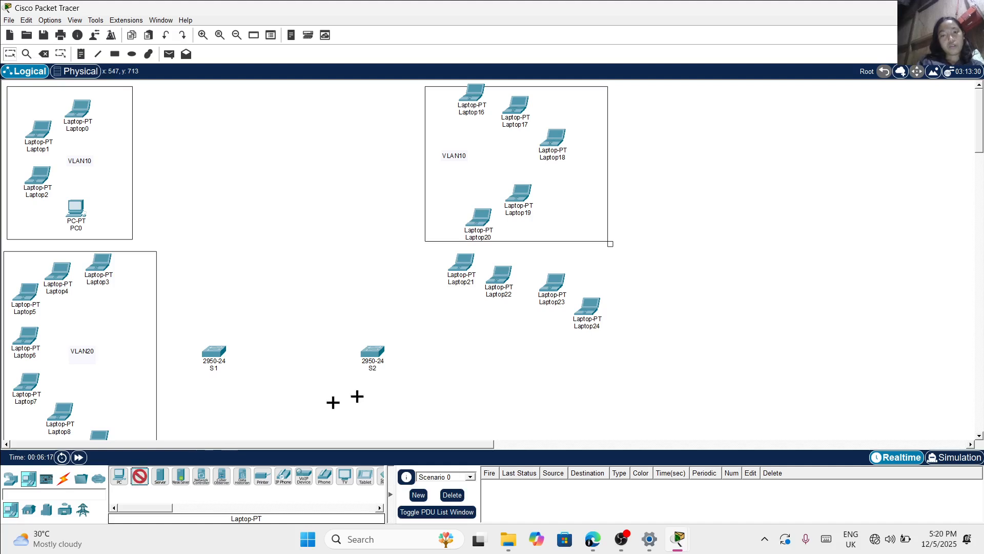
click(590, 356)
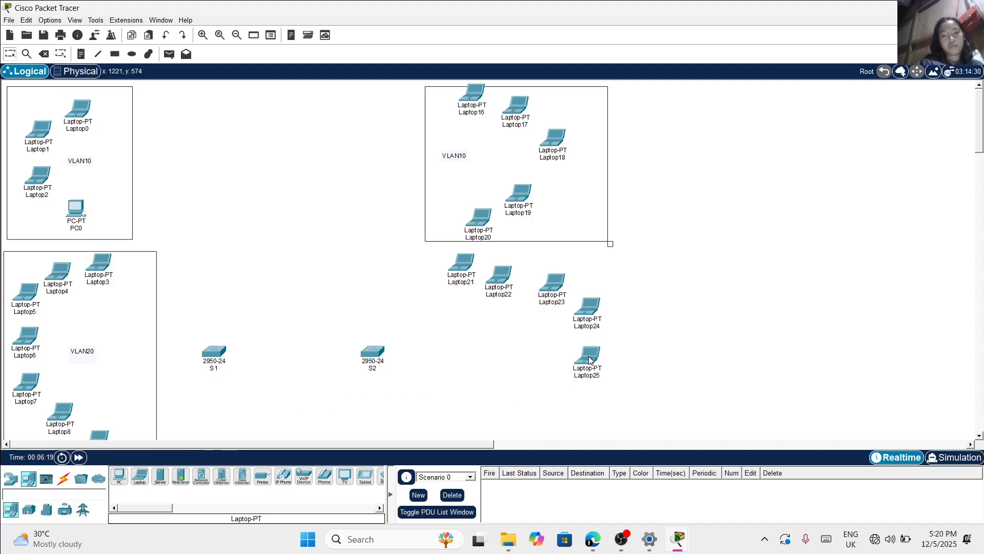
ctrl+click(139, 473)
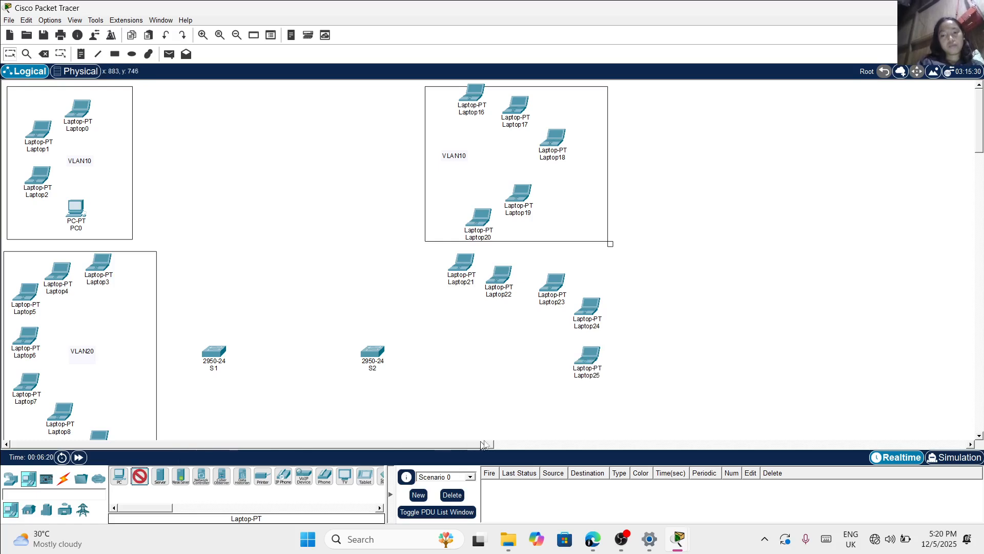
click(555, 405)
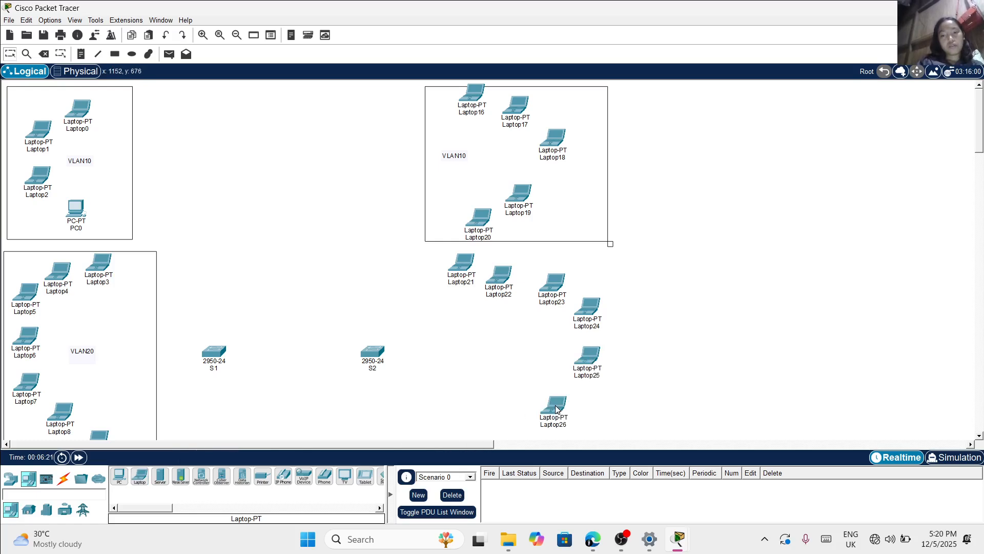
ctrl+click(139, 475)
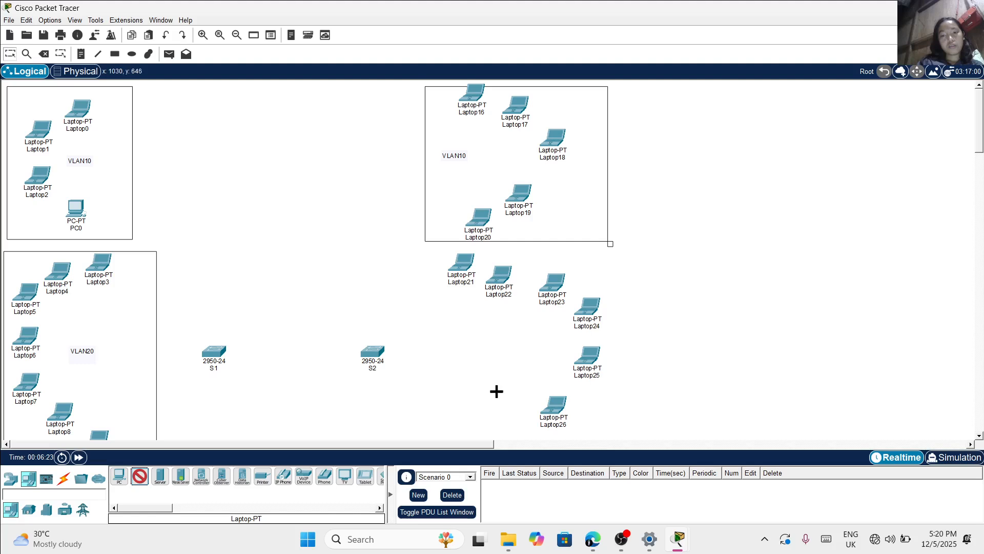
click(509, 414)
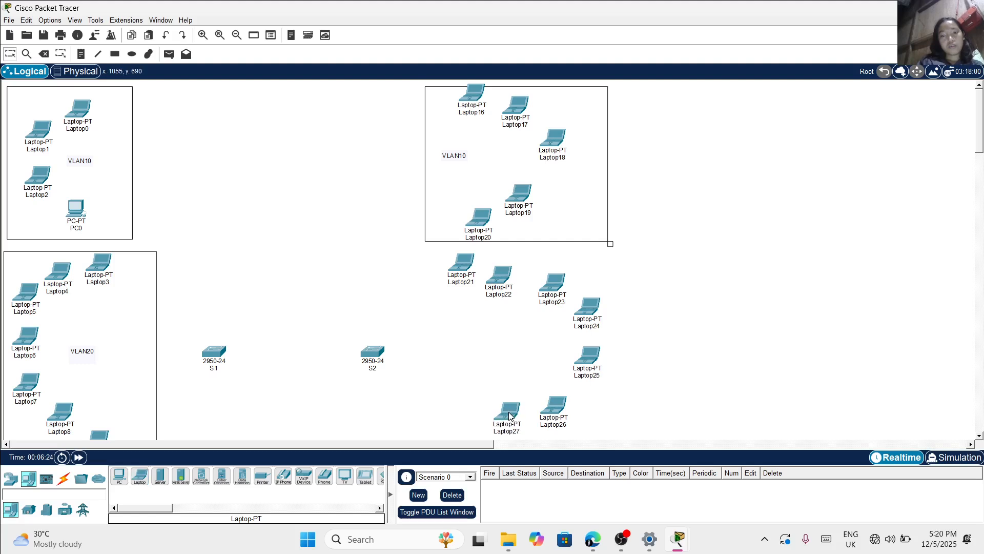
ctrl+click(138, 475)
click(467, 419)
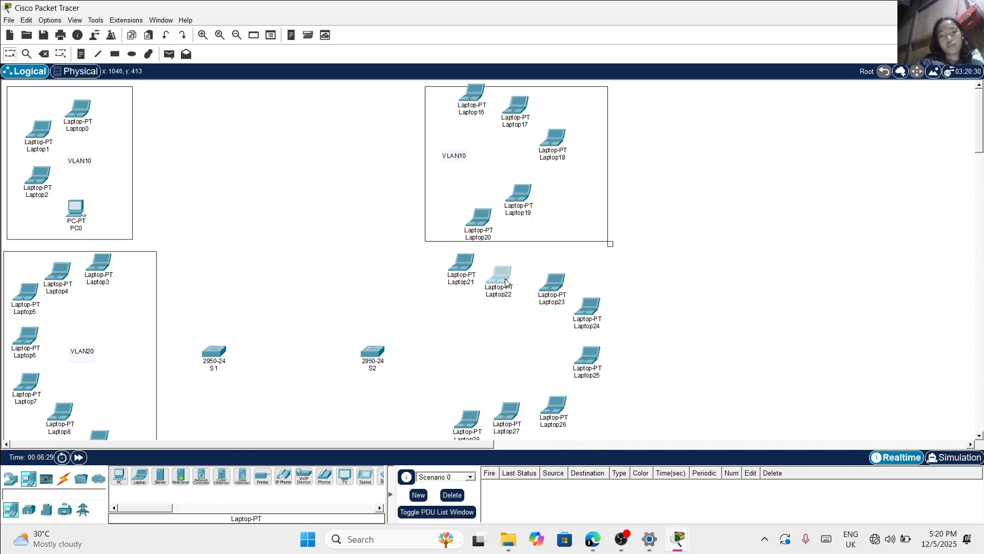
drag(506, 282, 513, 278)
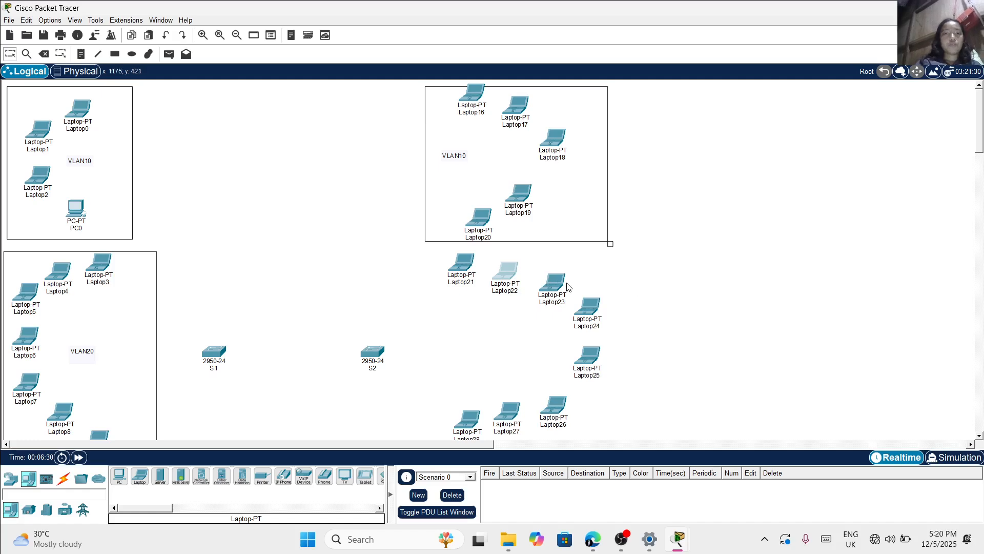
Draw an unfilled rectangle around the eight laptops to the right of S2
scroll(568, 286, down, 5)
scroll(567, 286, up, 3)
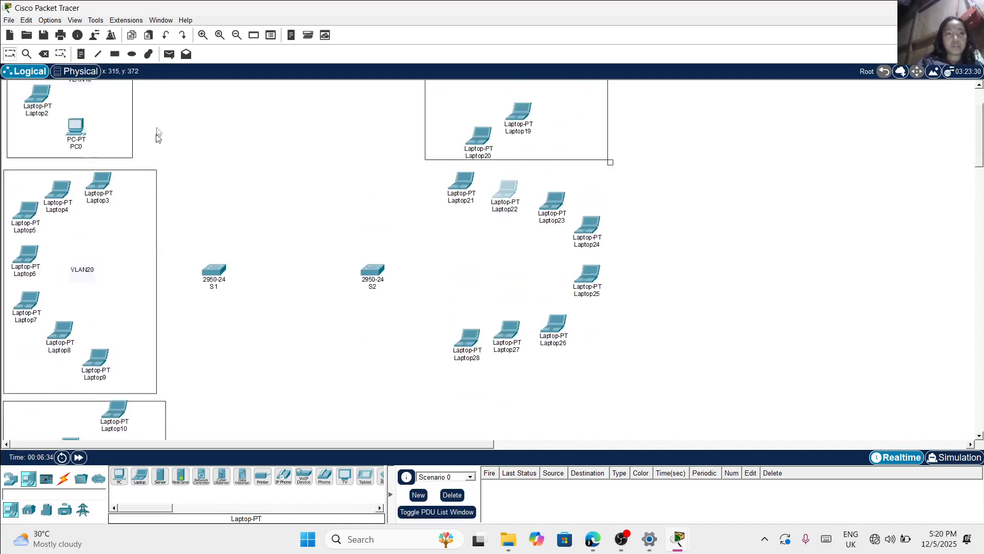
click(118, 55)
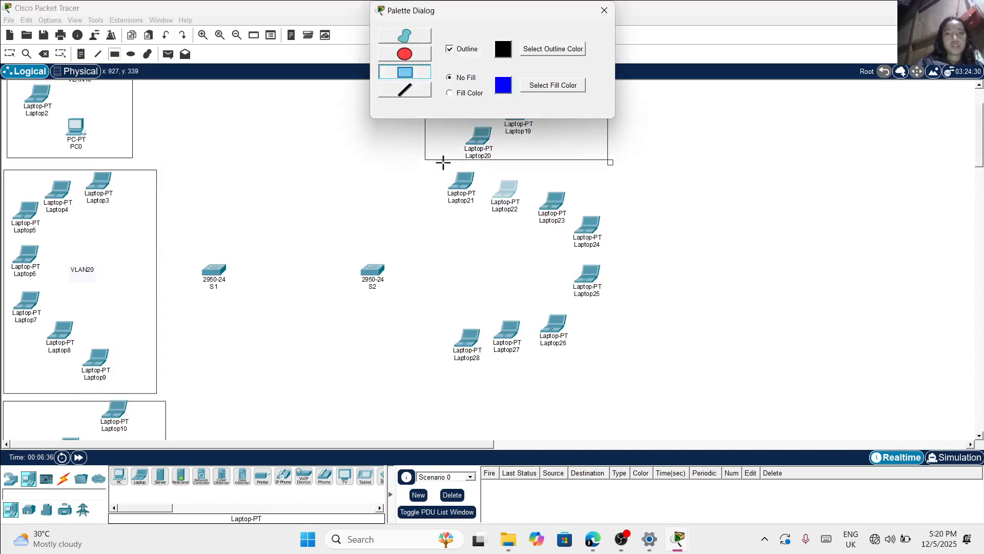
drag(428, 164, 620, 376)
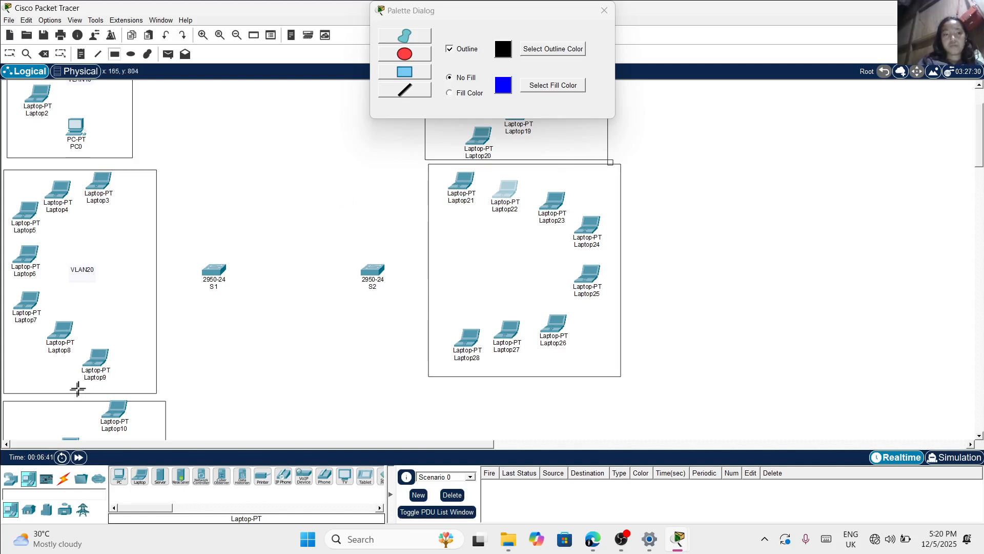
Add a VLAN20 text note inside the rectangle around the eight laptops to the right of S2
click(80, 54)
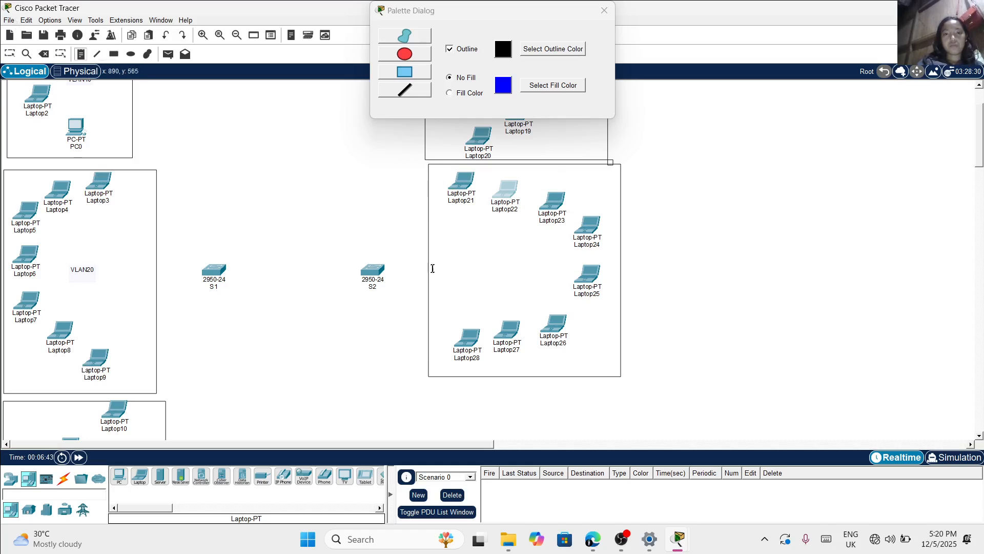
click(450, 265)
text(VLAN20)
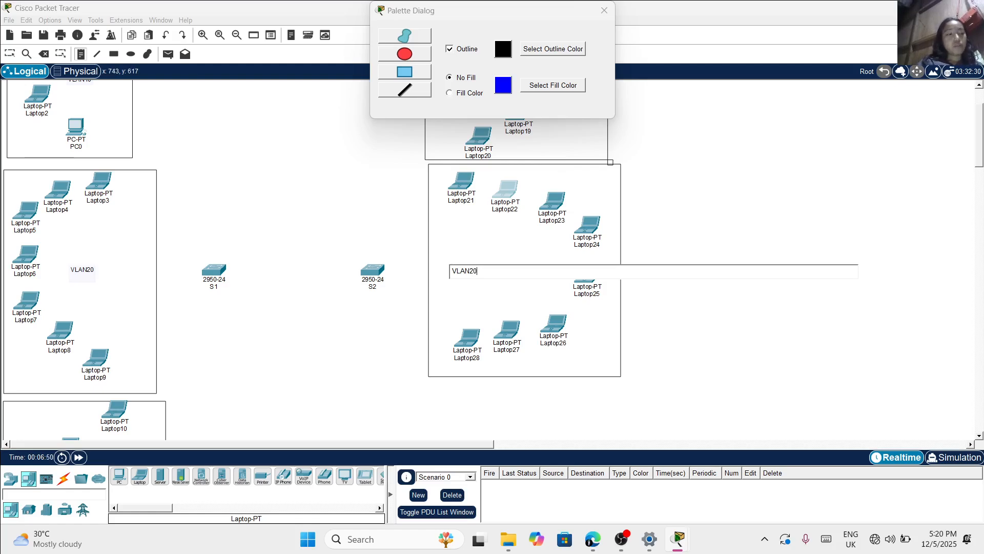
scroll(492, 257, down, 3)
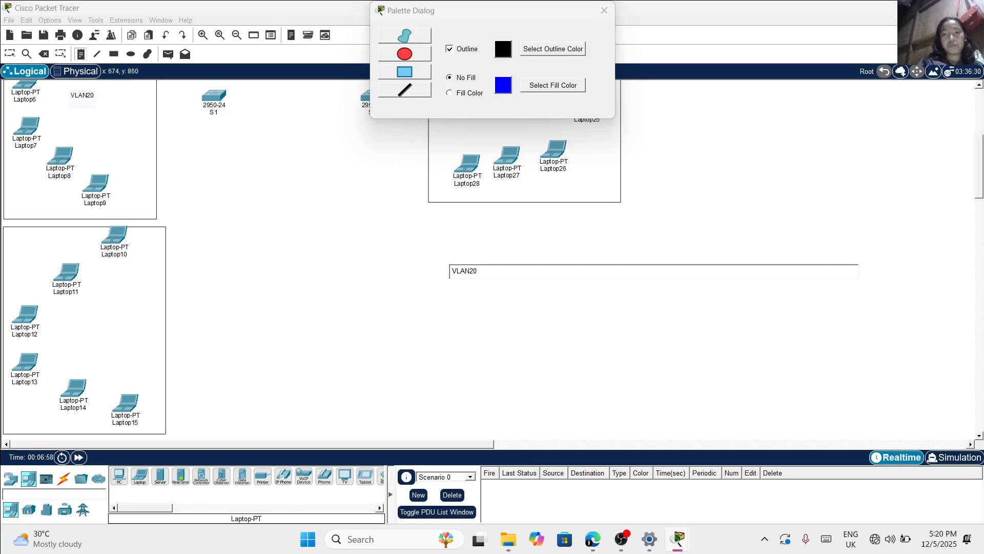
scroll(492, 256, up, 4)
scroll(492, 256, down, 2)
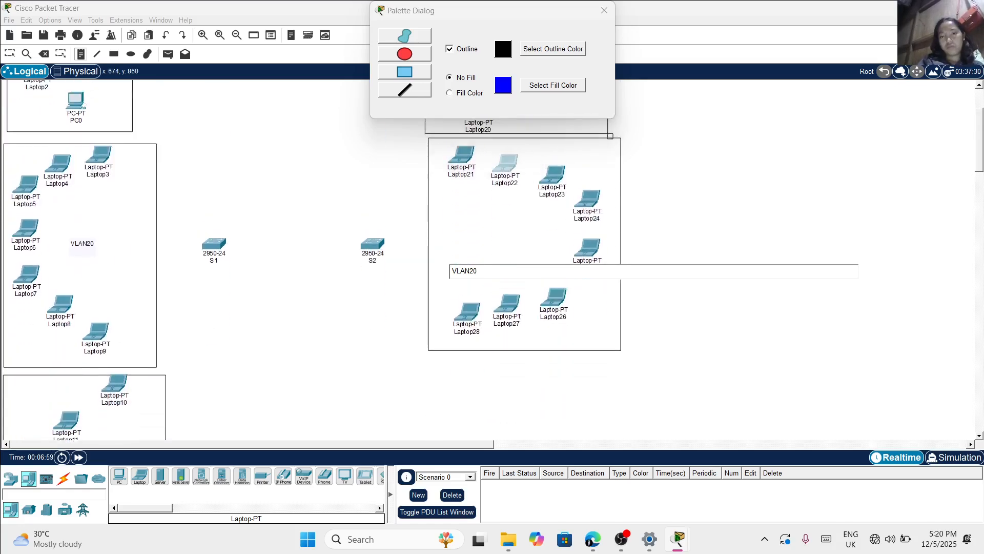
scroll(492, 256, up, 1)
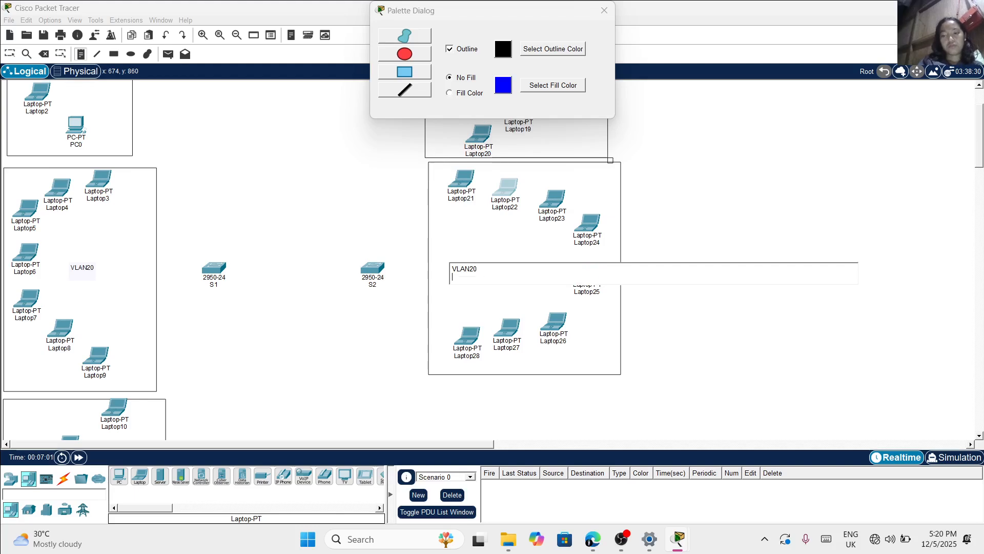
key(BackSpace)
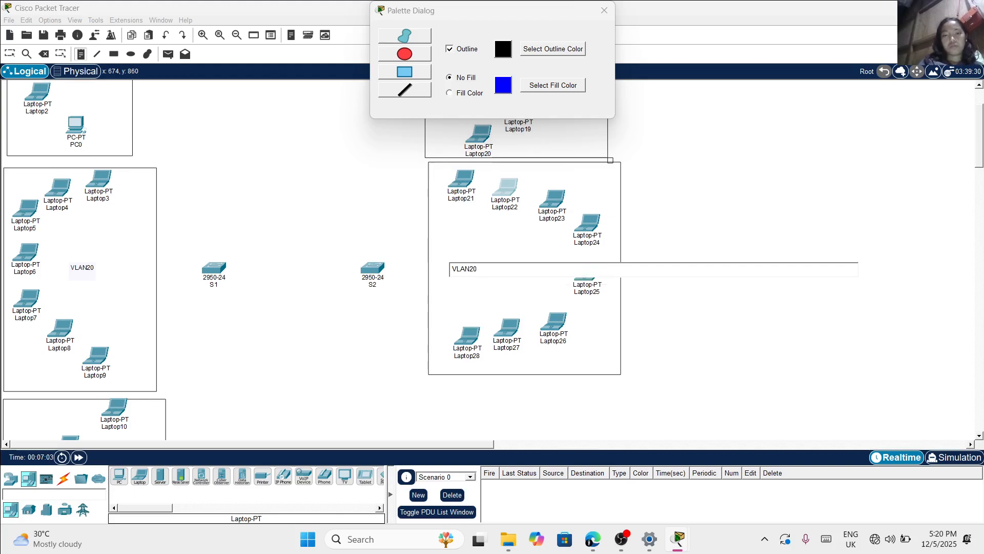
click(383, 355)
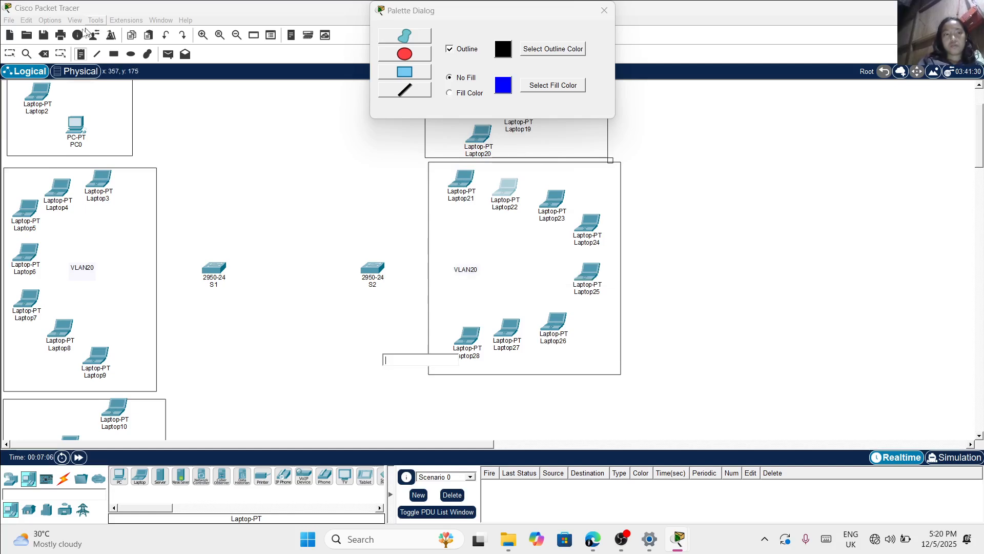
Place four laptops in an arc below the VLAN20 rectangle on the S2 side
scroll(125, 146, down, 3)
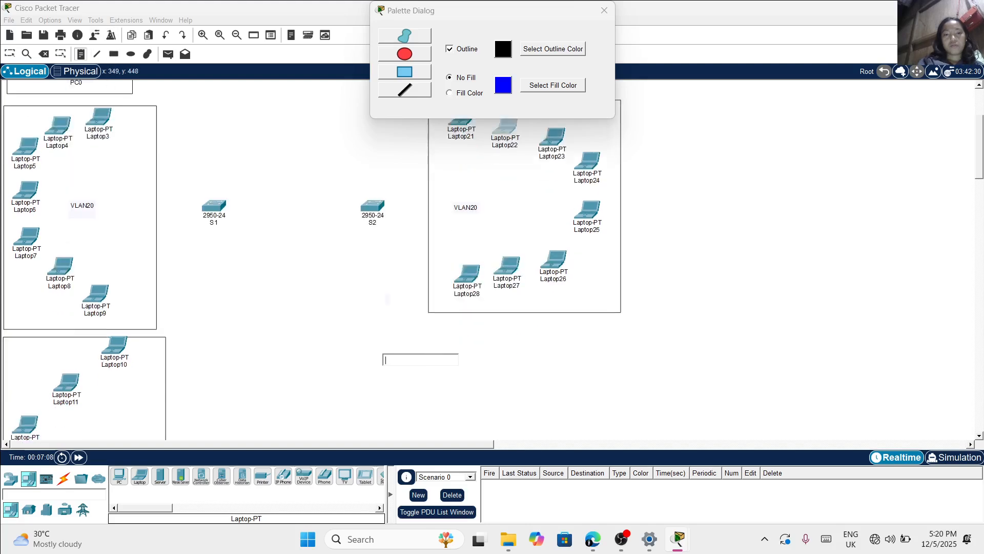
click(139, 482)
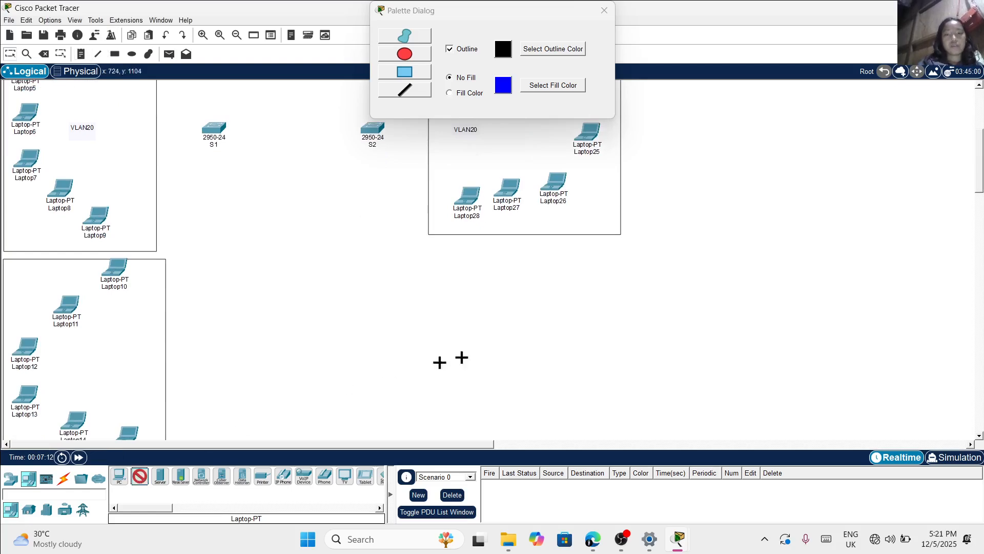
click(540, 274)
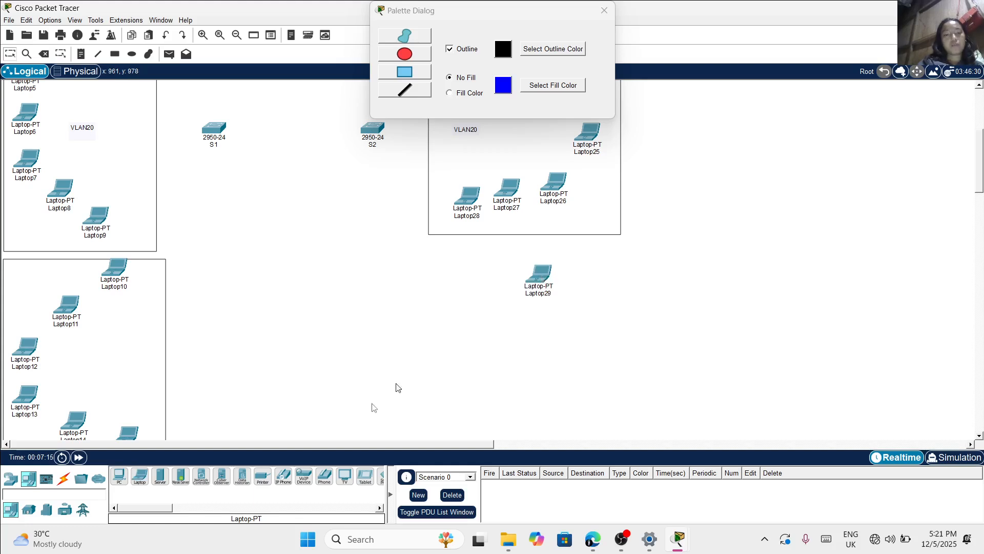
click(143, 479)
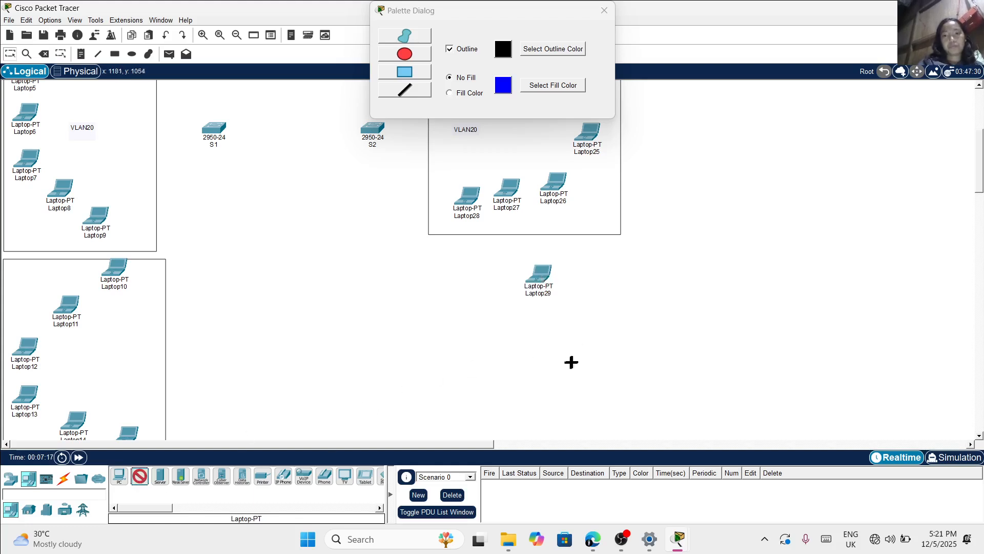
click(582, 314)
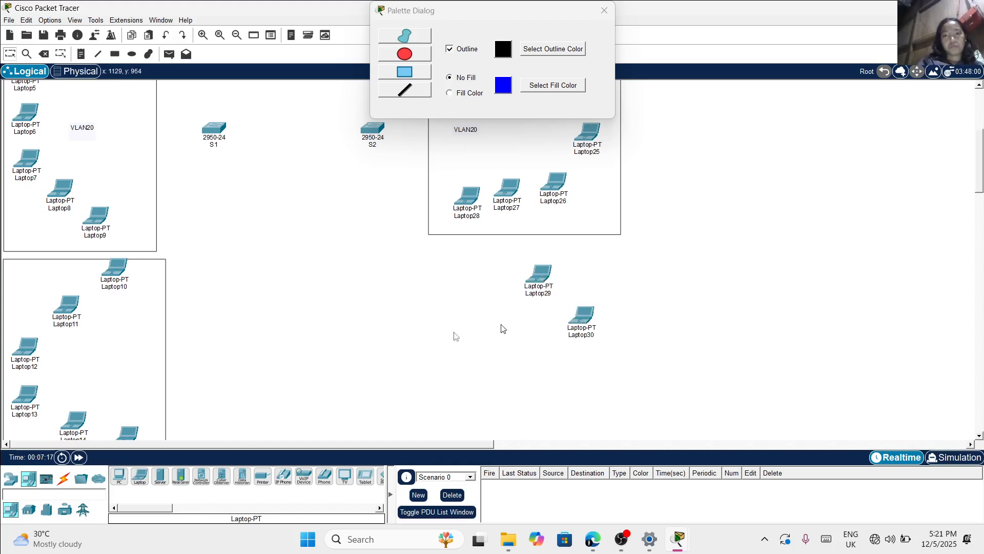
click(142, 483)
click(589, 378)
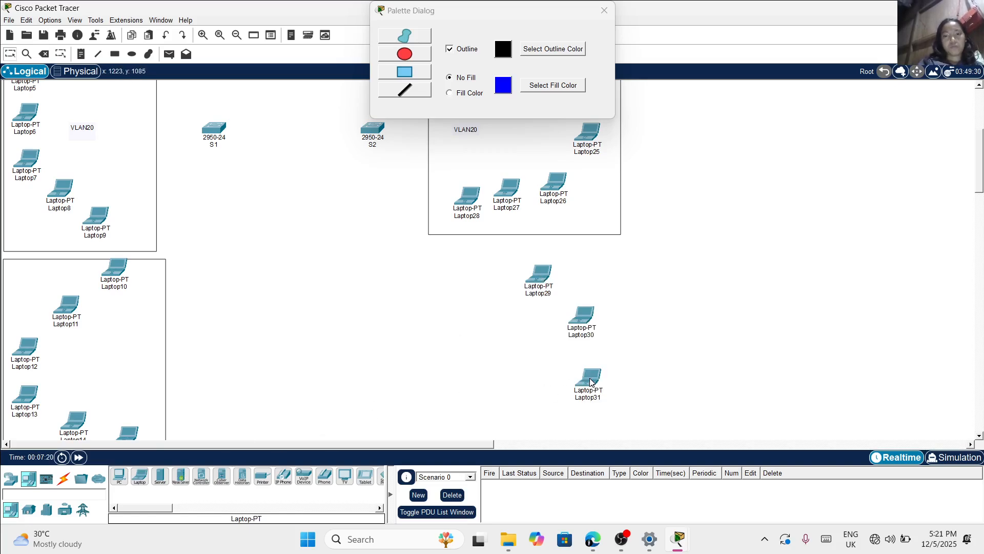
click(139, 477)
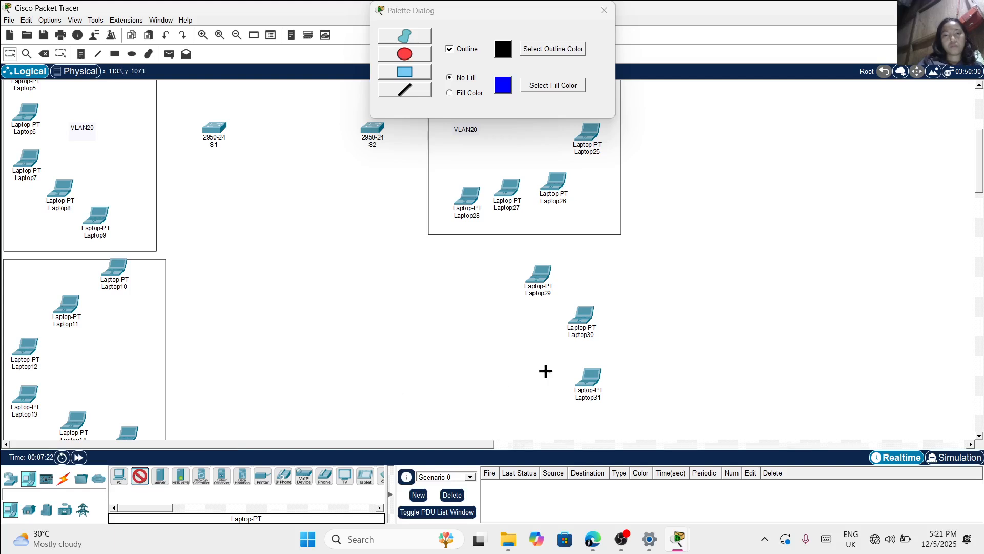
scroll(545, 371, down, 3)
click(540, 353)
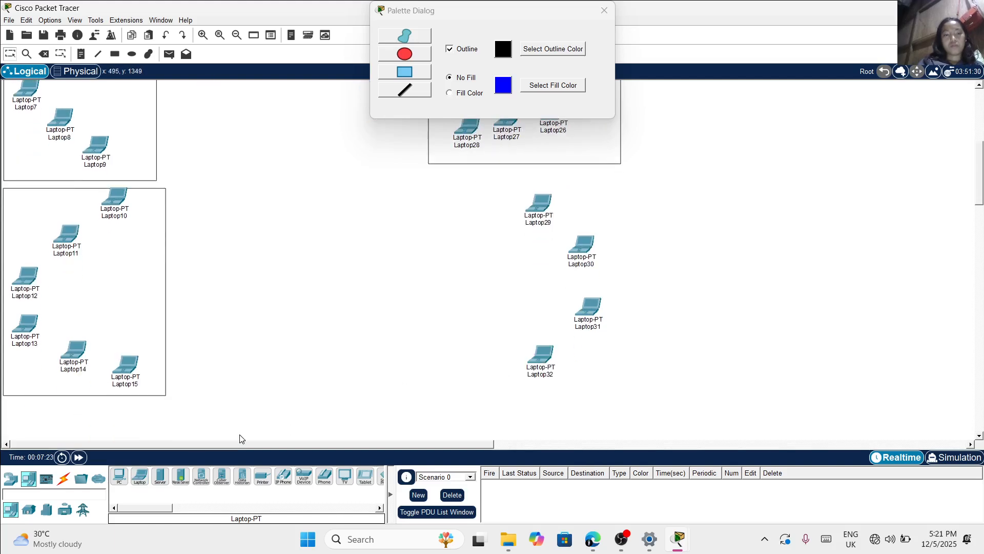
Draw an unfilled rectangle around the four laptops below the S2-side VLAN20 area and add a VLAN30 text note inside it
click(114, 55)
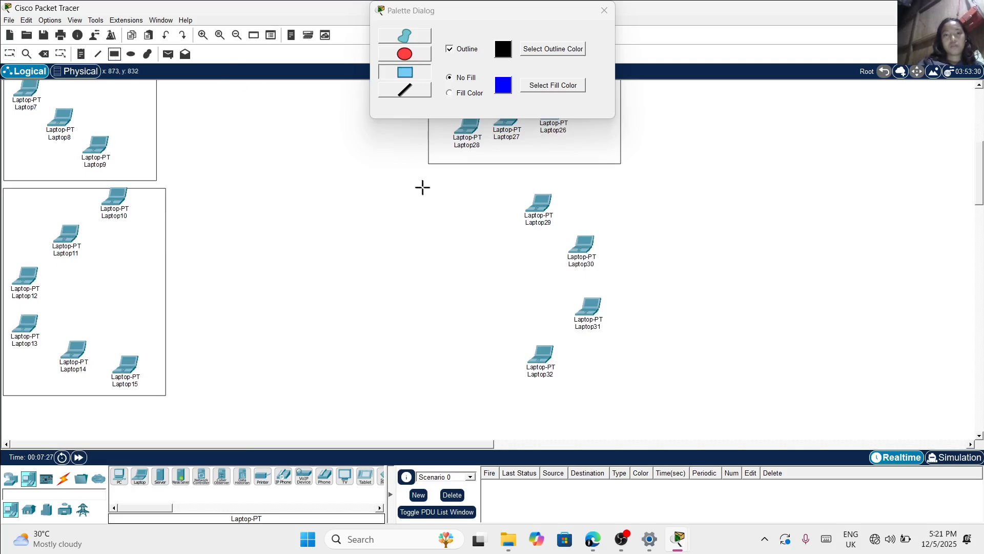
drag(457, 184, 615, 388)
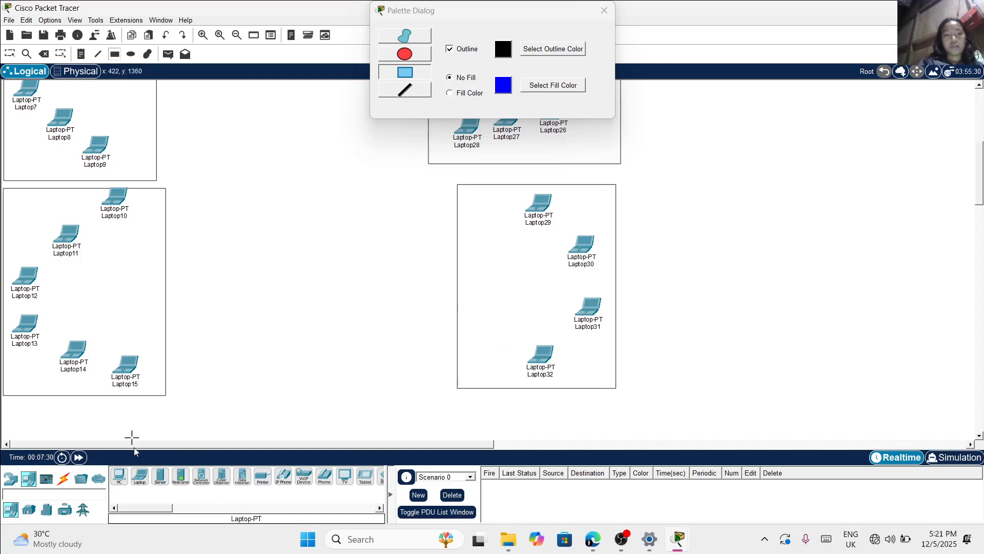
click(81, 51)
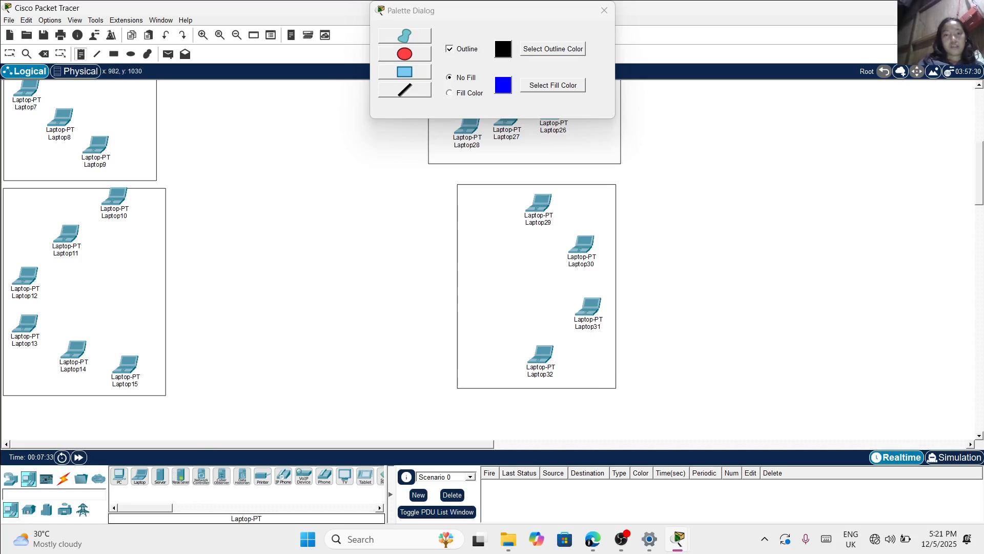
click(472, 280)
text(VLAN30)
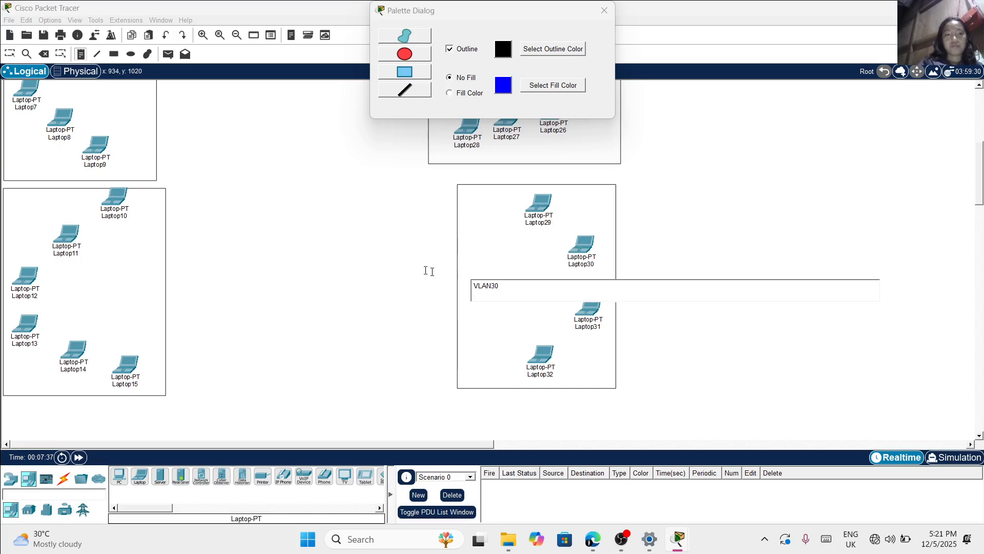
click(397, 263)
Add a VLAN30 text note inside the rectangle around Laptop10 to Laptop15 on the S1 side and return to the selection tool
scroll(492, 261, up, 5)
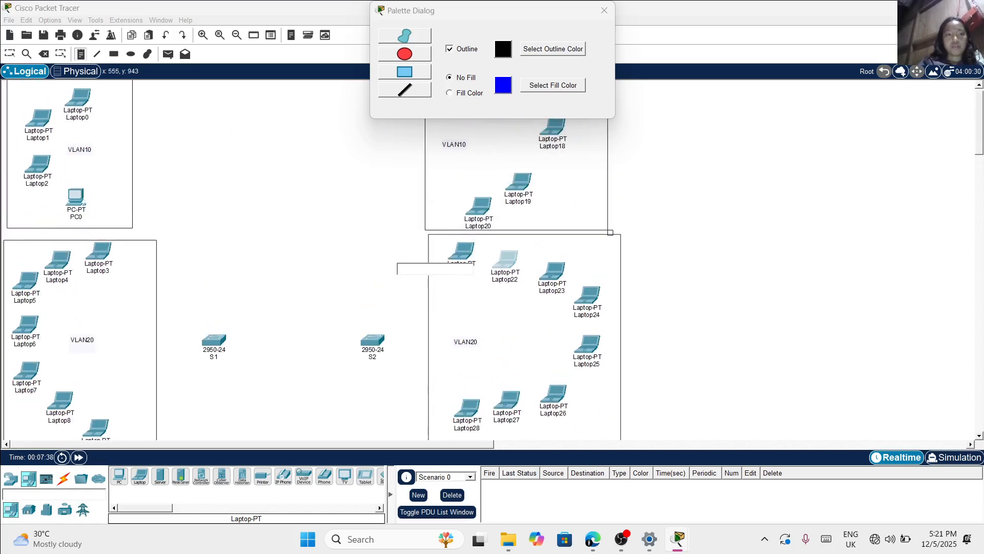
scroll(492, 261, up, 2)
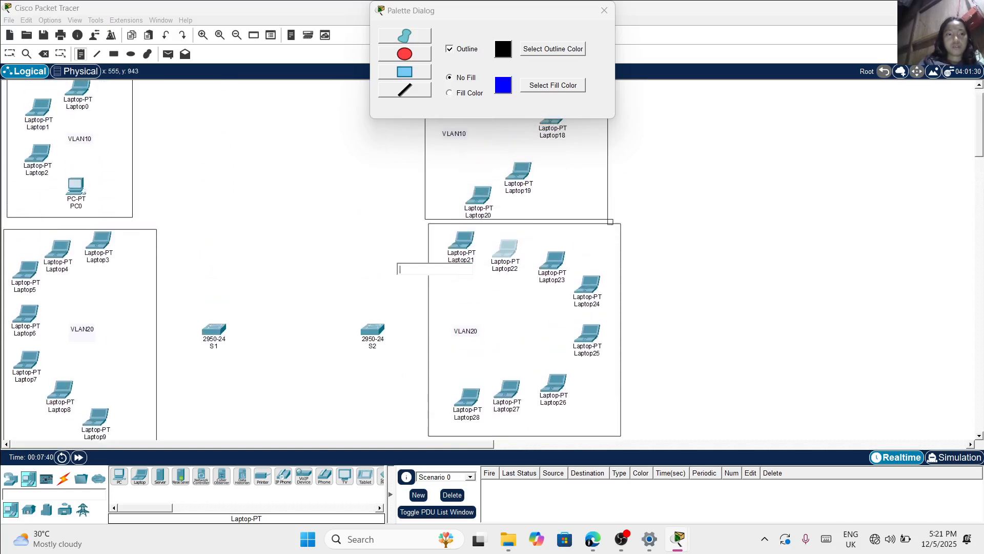
scroll(492, 260, down, 5)
scroll(492, 261, down, 3)
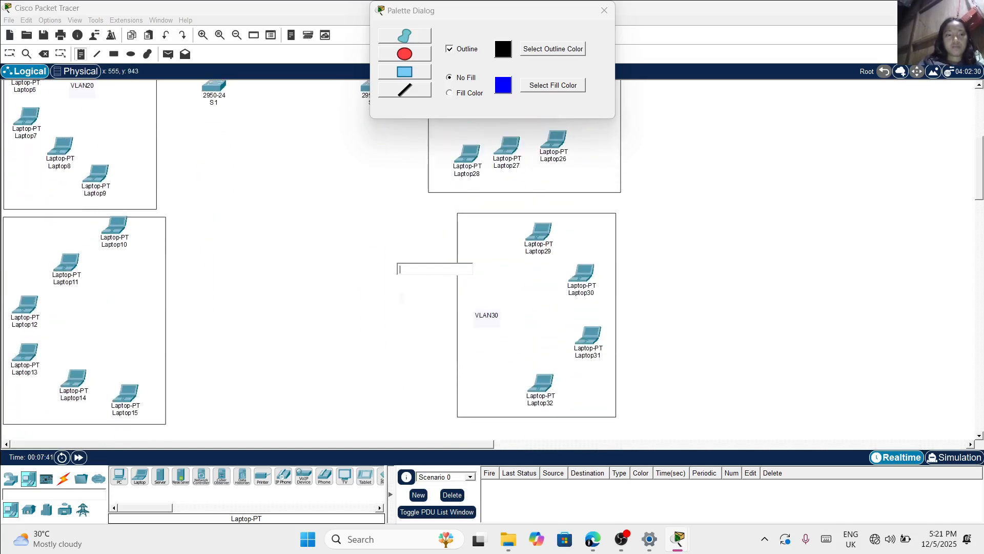
click(88, 305)
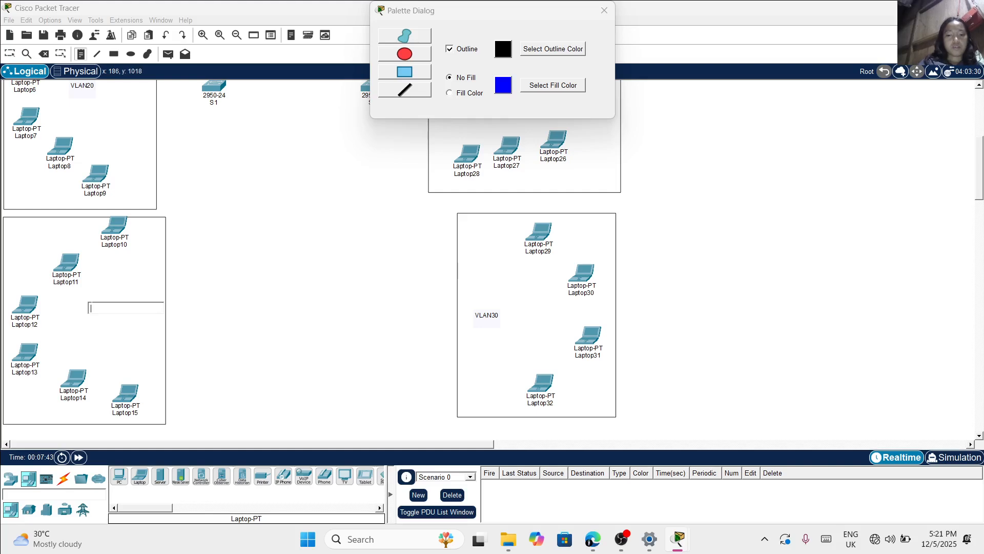
text(VLAN30)
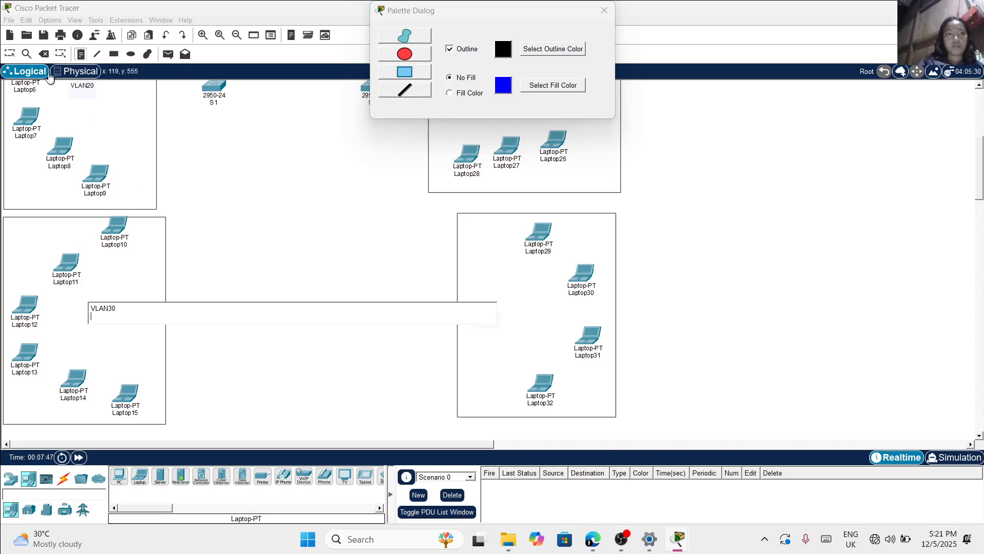
click(114, 54)
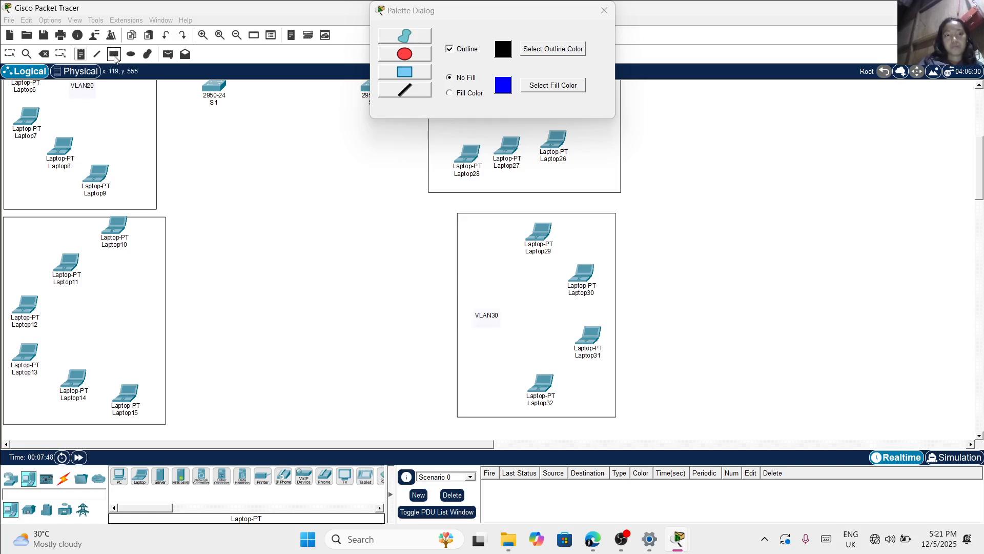
click(9, 55)
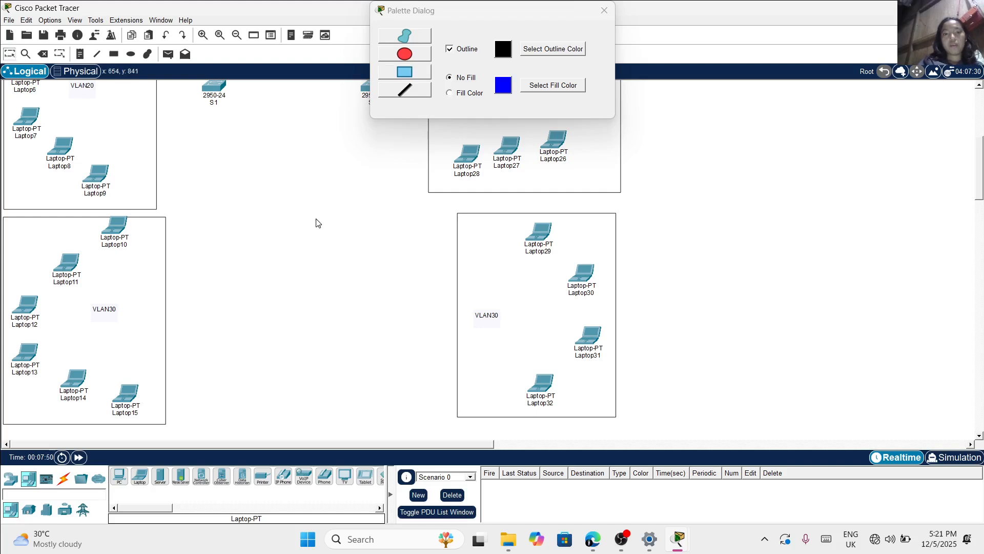
Show the available connection cable types for wiring the topology and close the Palette Dialog
scroll(317, 222, up, 7)
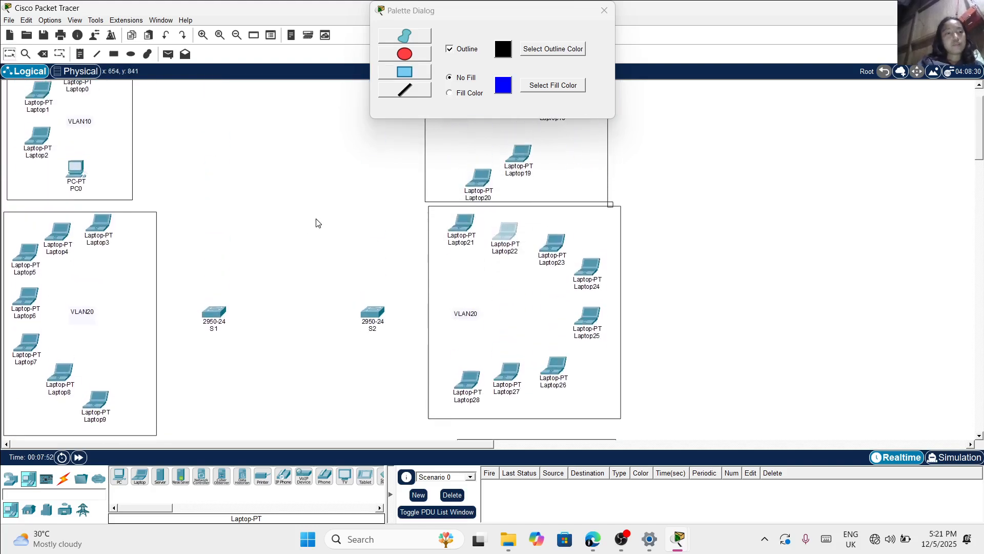
scroll(316, 222, up, 2)
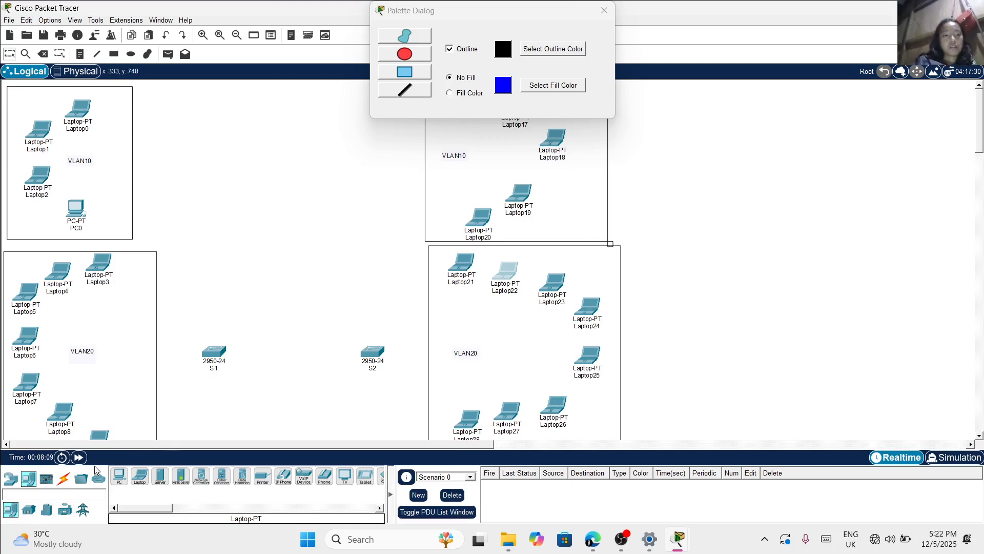
click(64, 479)
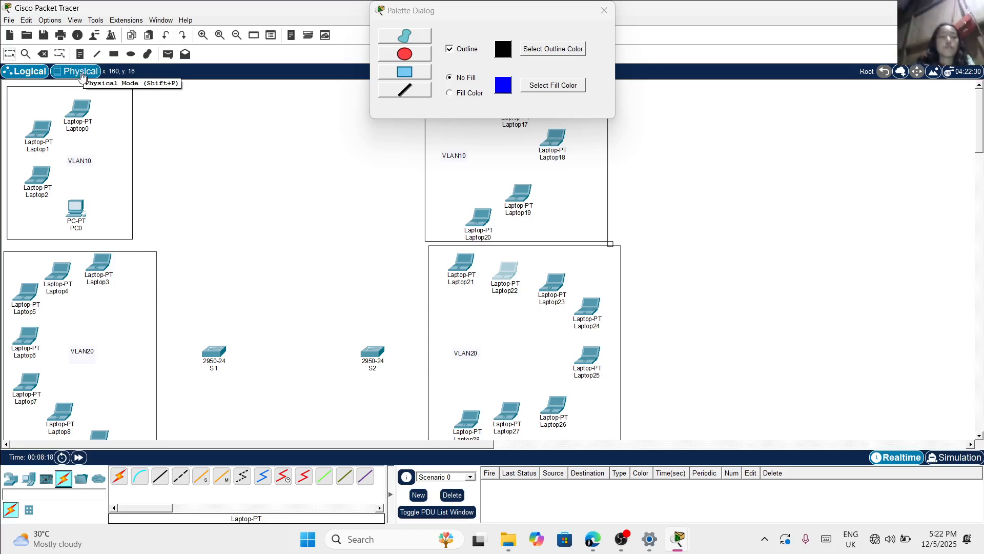
mouse_move(79, 111)
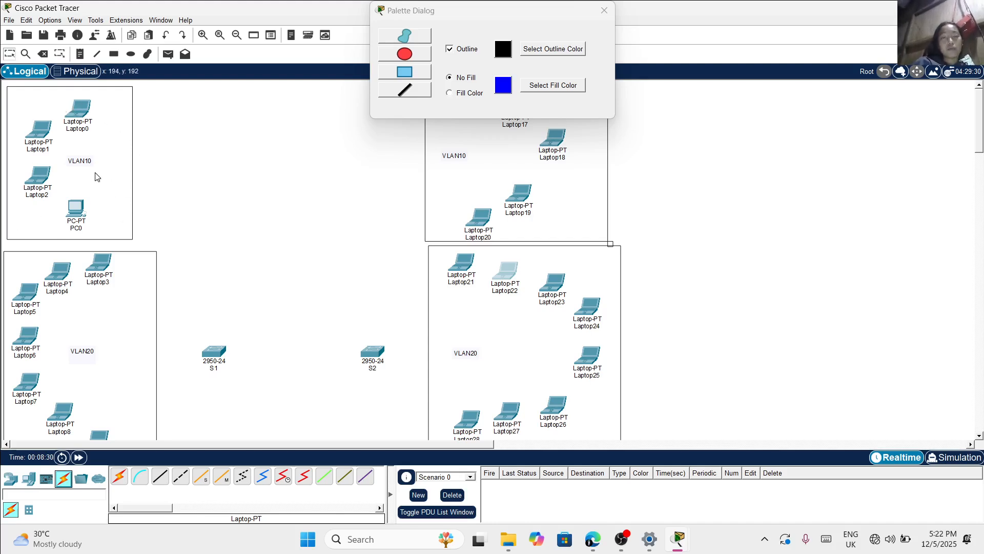
scroll(96, 177, down, 2)
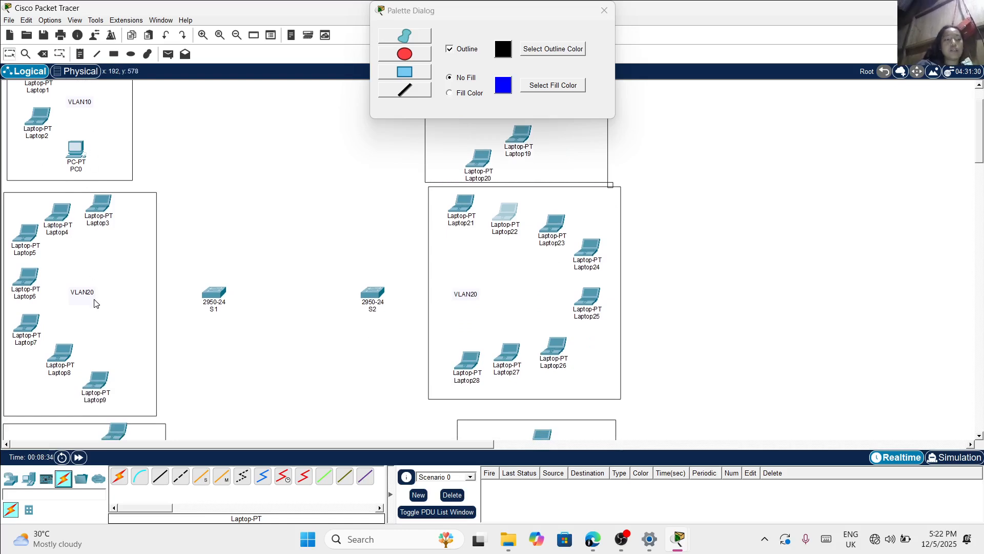
scroll(96, 304, down, 6)
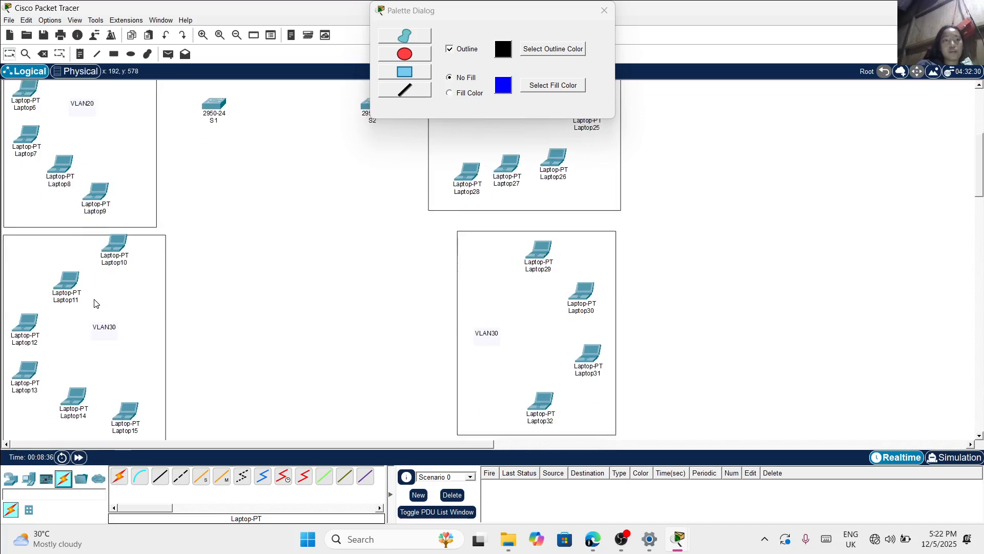
scroll(95, 176, down, 3)
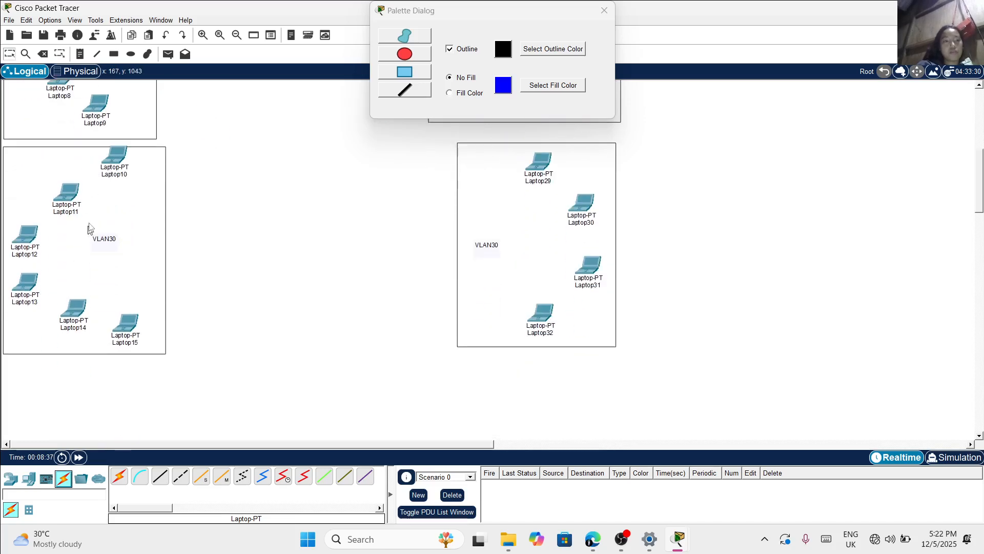
scroll(281, 321, up, 11)
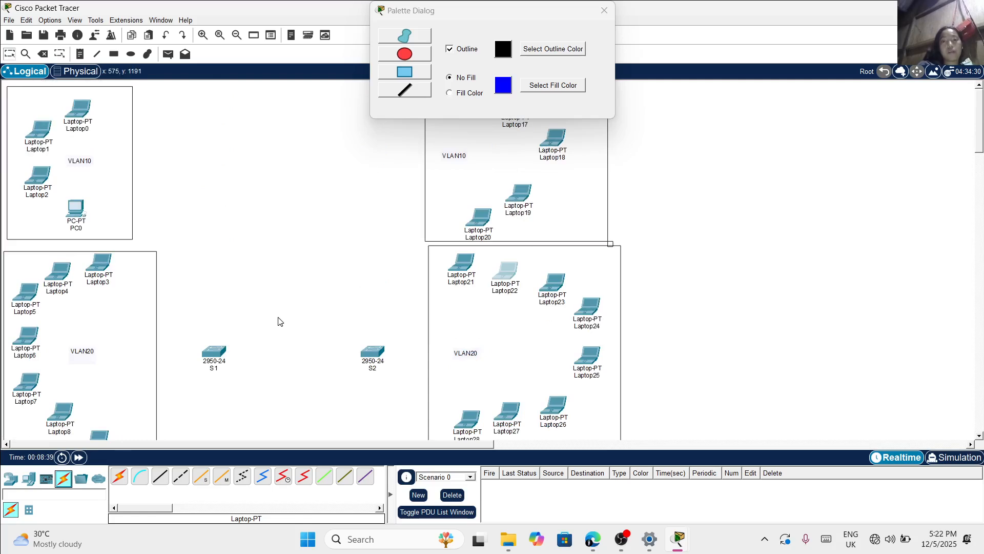
click(605, 10)
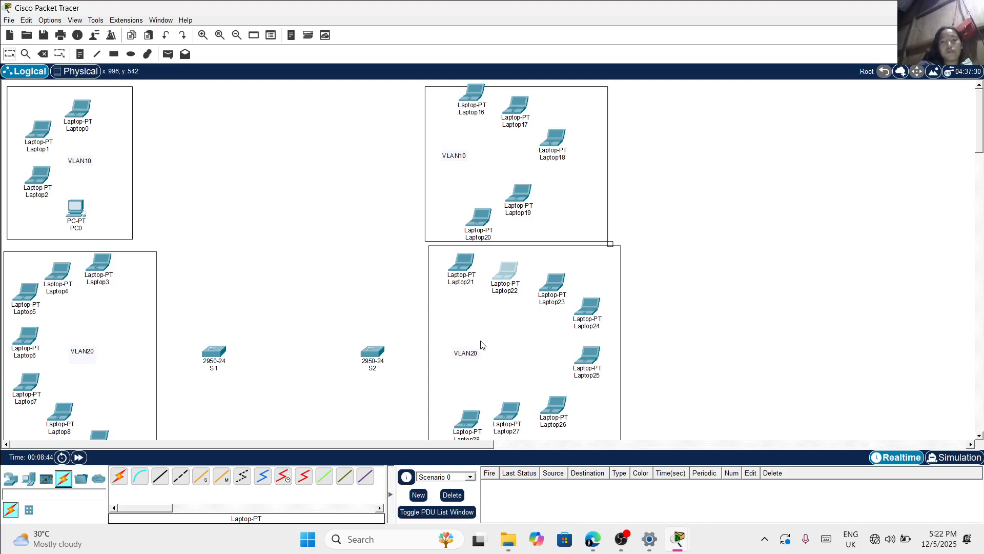
Connect Laptop0's FastEthernet0 to FastEthernet0/1 on switch S1 with a copper straight-through cable
scroll(482, 345, down, 2)
scroll(481, 345, down, 8)
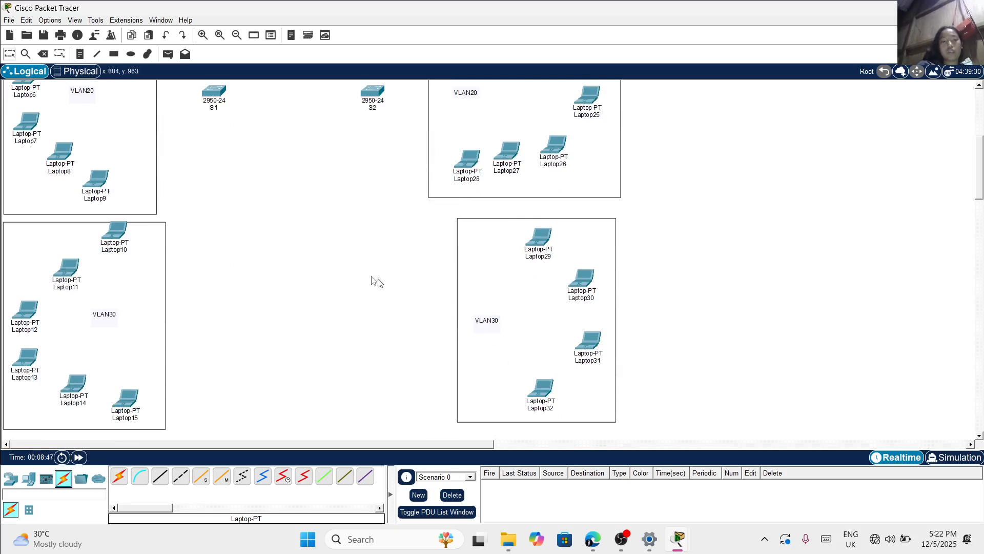
scroll(369, 280, up, 10)
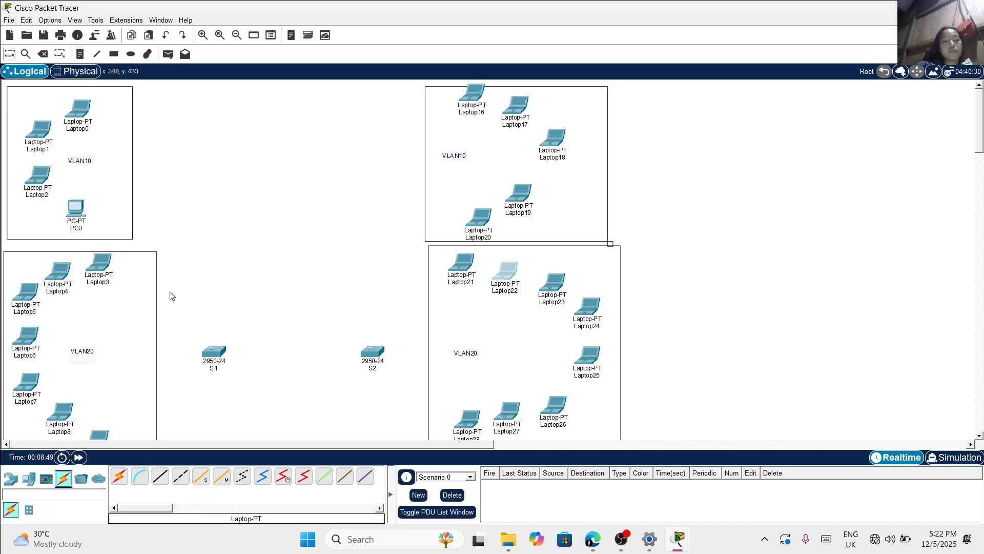
click(164, 479)
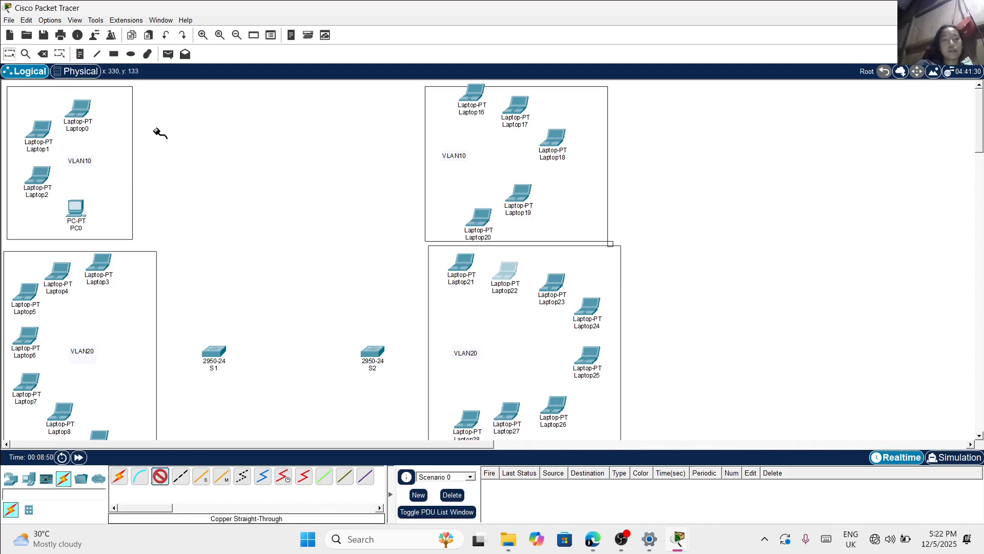
click(79, 107)
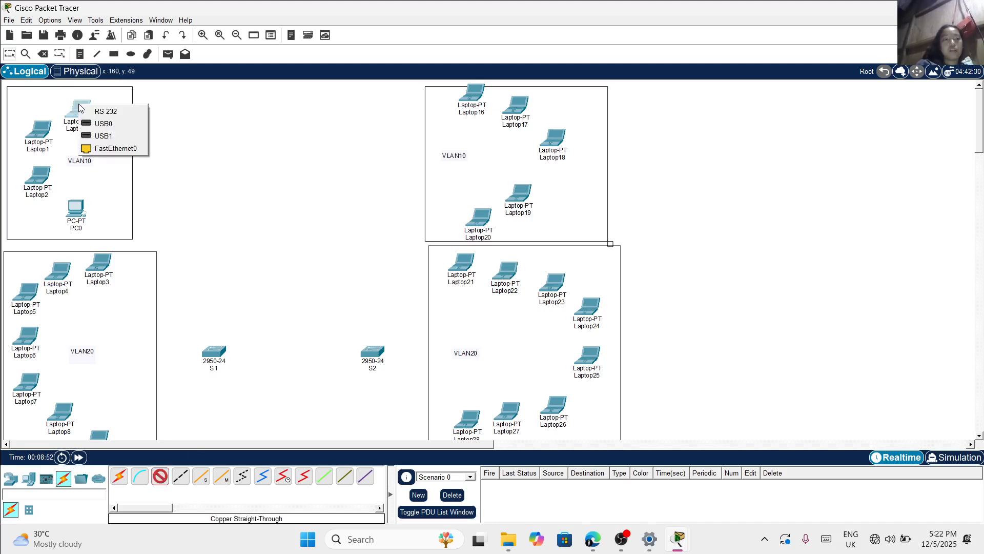
click(100, 149)
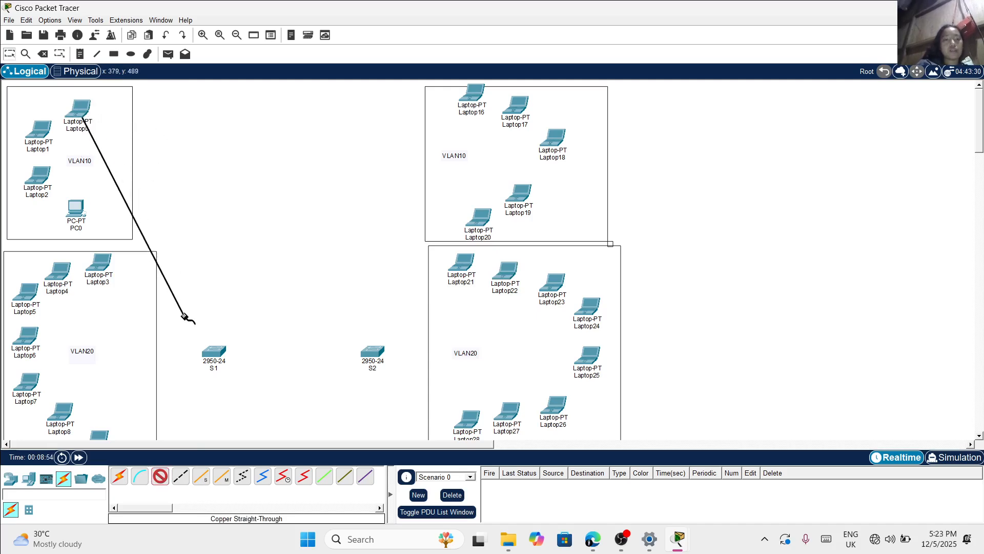
click(213, 351)
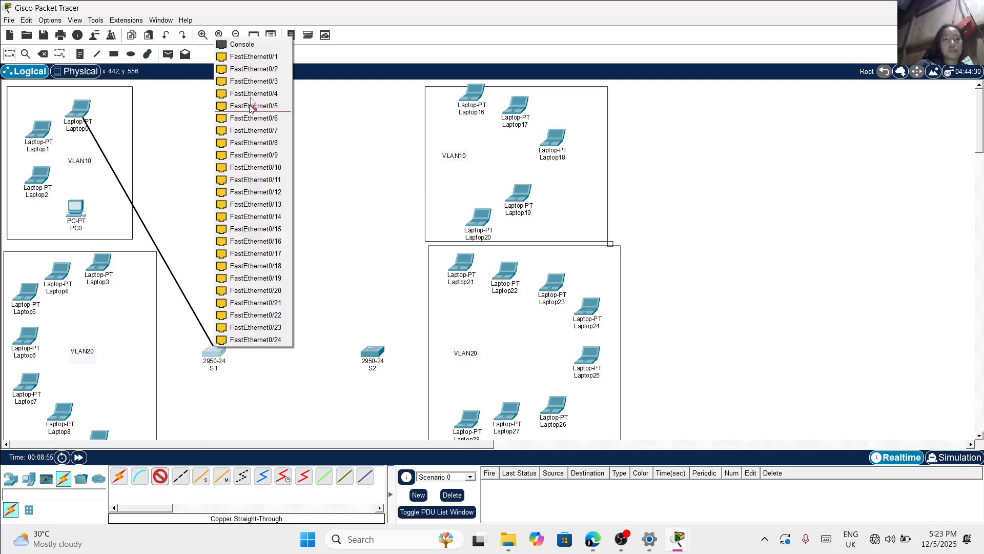
click(254, 56)
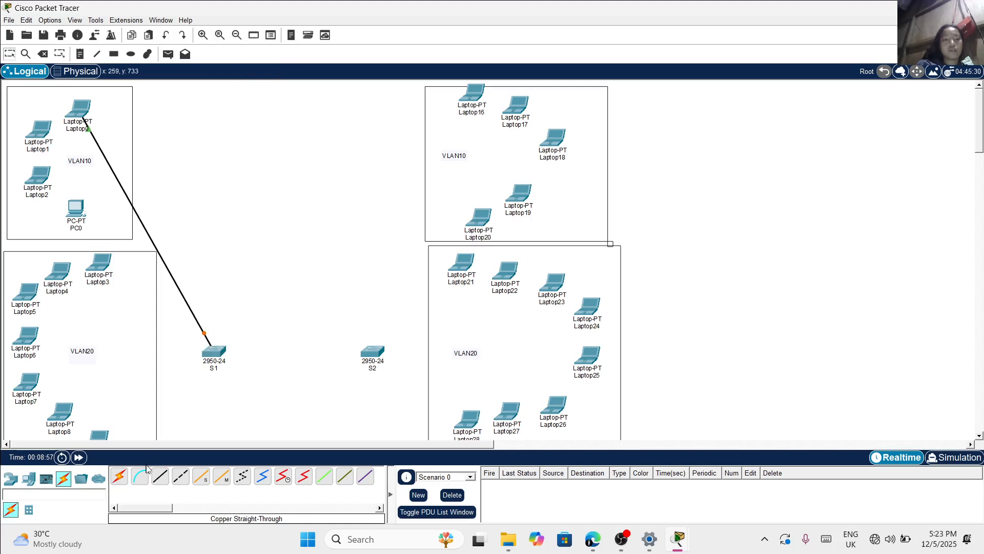
Connect Laptop1's FastEthernet0 to FastEthernet0/2 on switch S1 with a copper straight-through cable
click(156, 475)
click(50, 126)
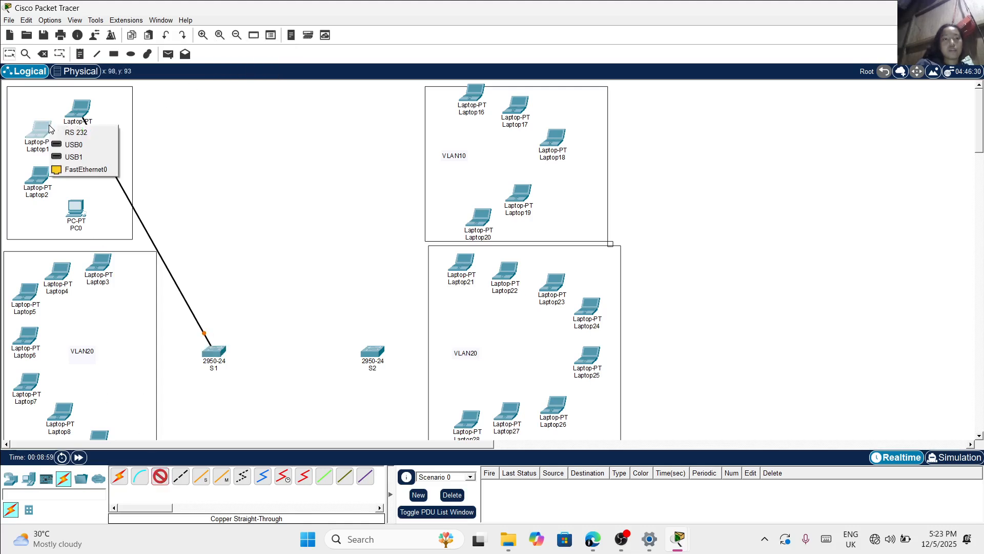
click(86, 170)
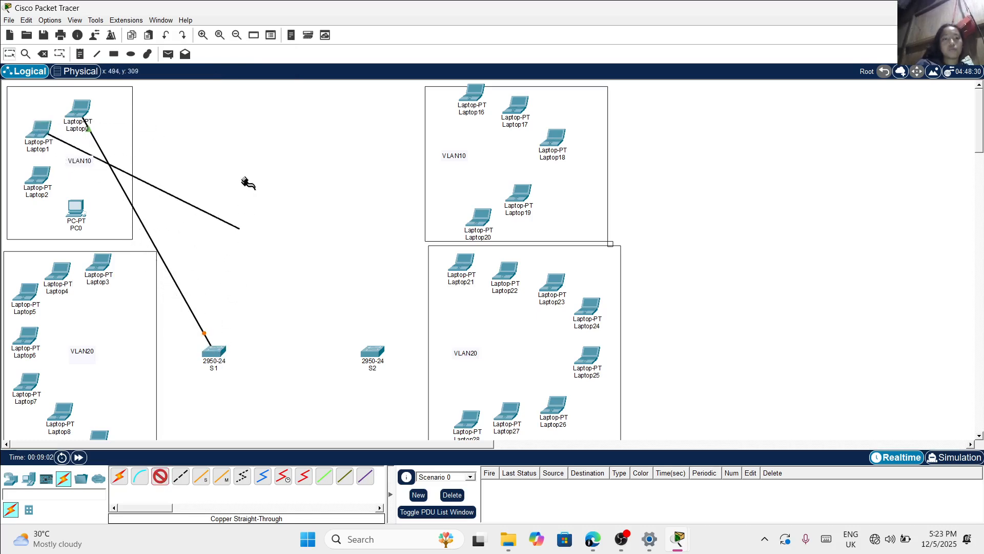
click(215, 358)
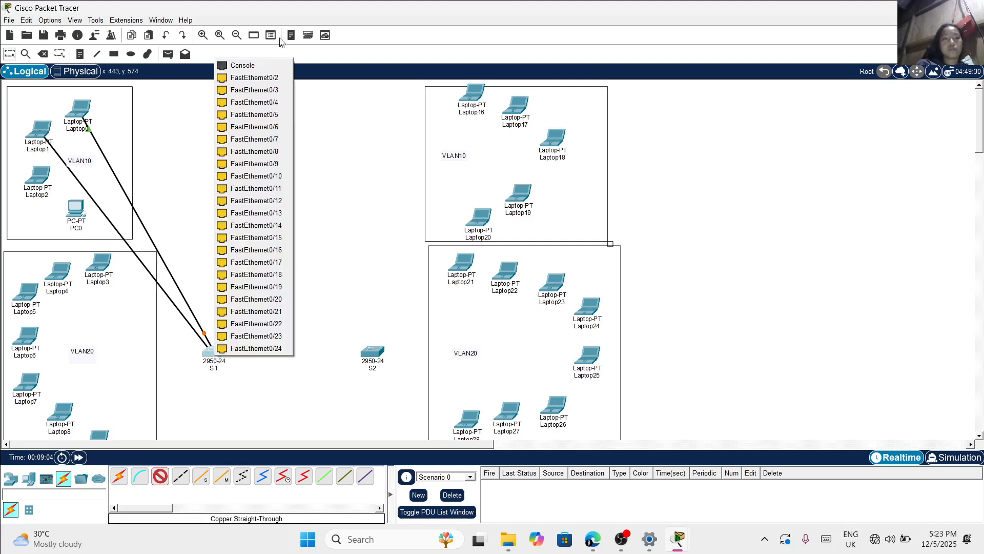
click(255, 78)
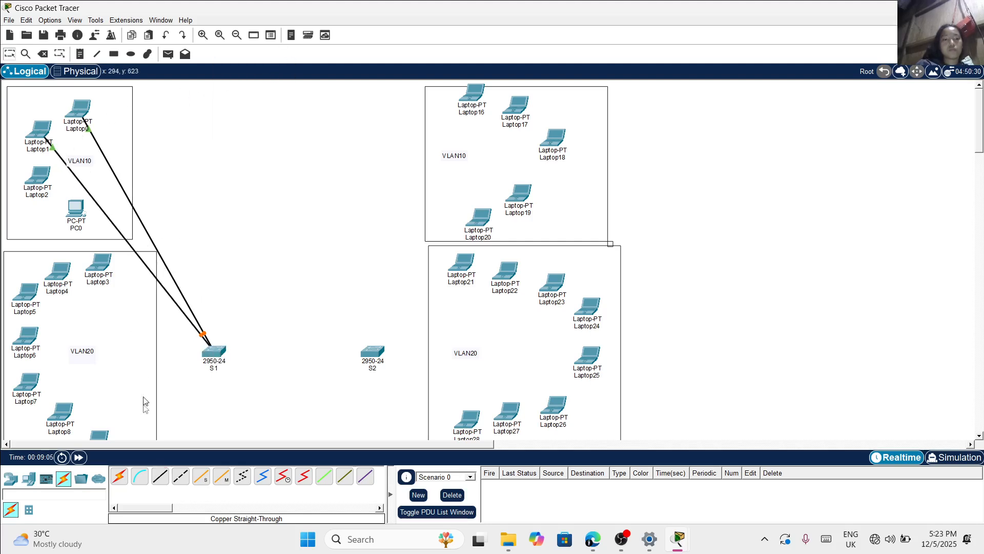
Connect Laptop2's FastEthernet0 to FastEthernet0/3 on switch S1 with a copper straight-through cable
click(160, 476)
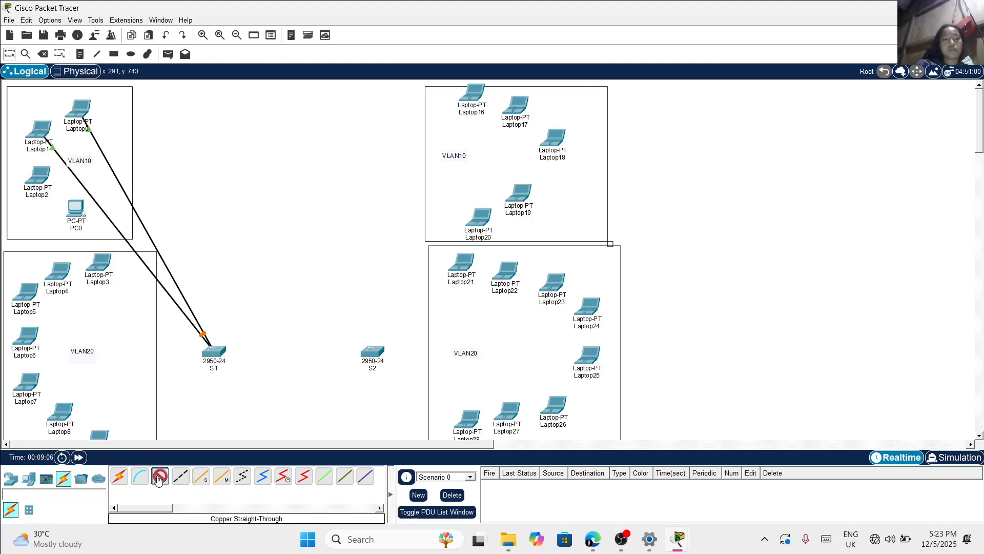
click(40, 177)
click(97, 222)
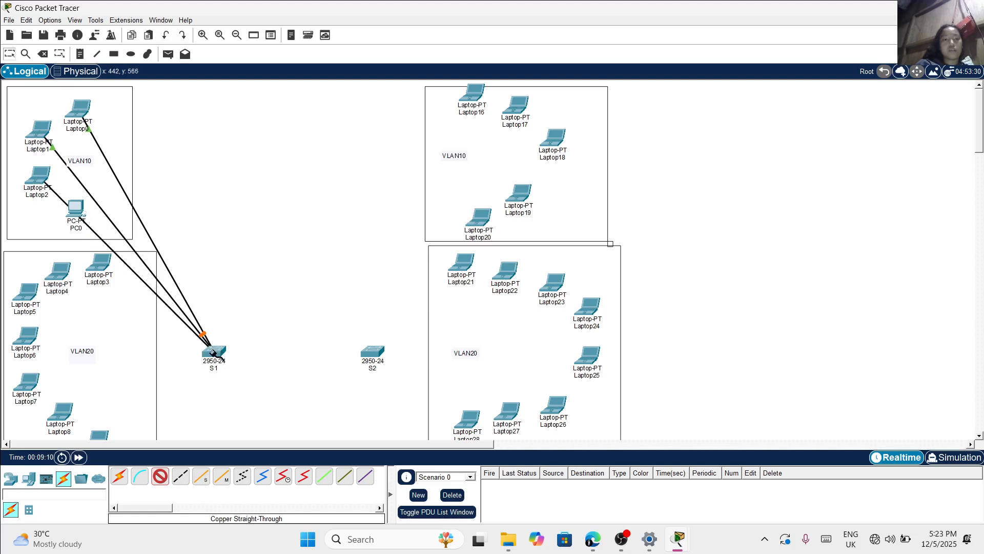
click(214, 353)
click(250, 88)
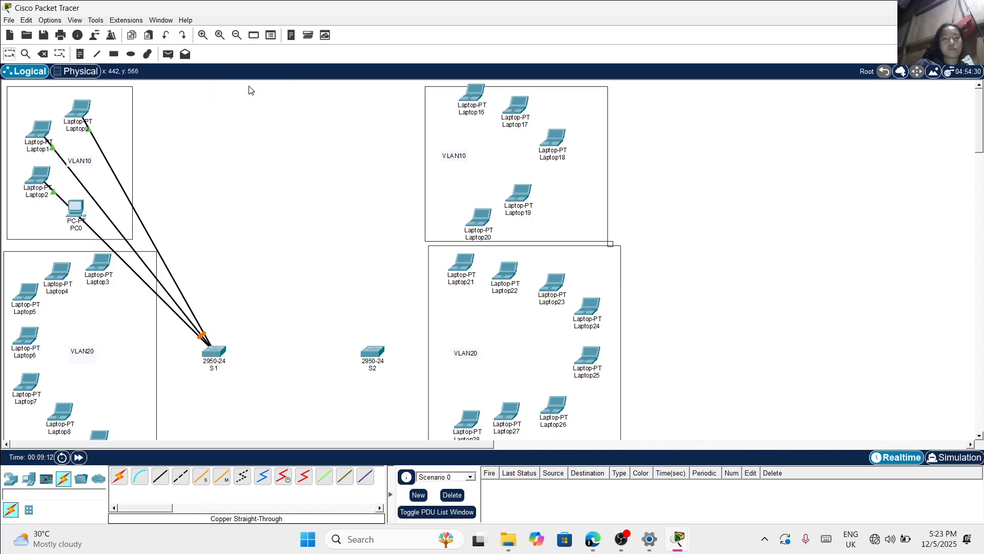
Connect PC0's FastEthernet0 to FastEthernet0/4 on switch S1 with a copper straight-through cable
click(160, 476)
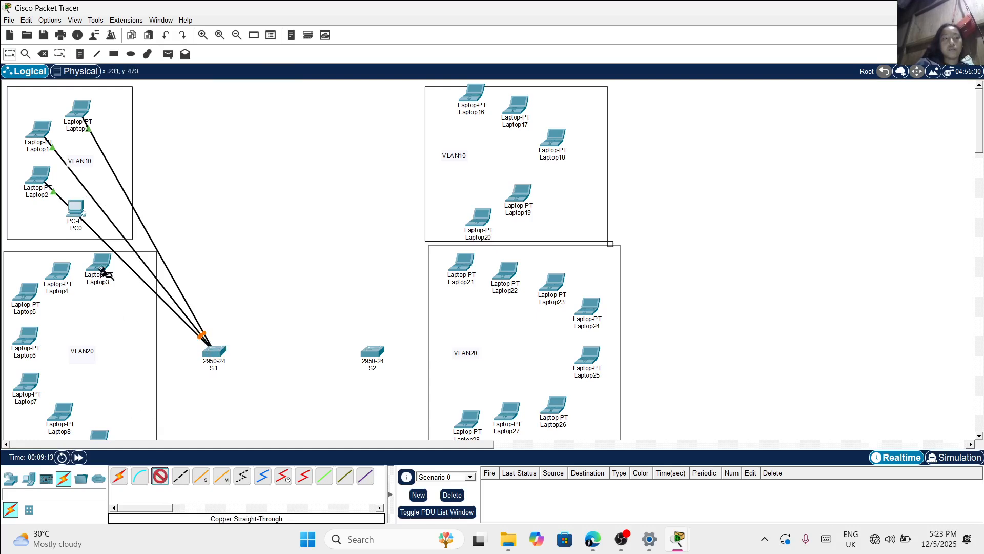
click(75, 212)
click(108, 255)
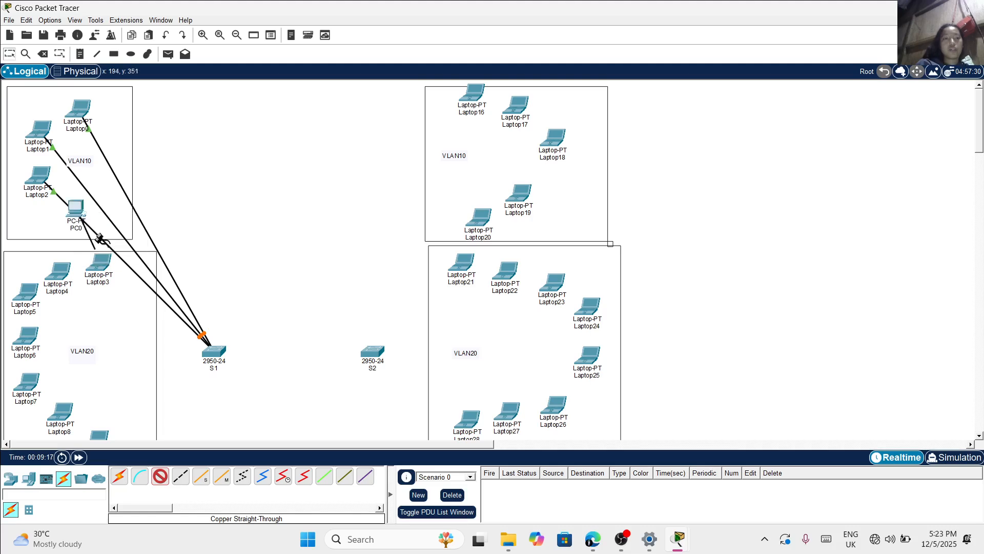
click(217, 355)
click(256, 106)
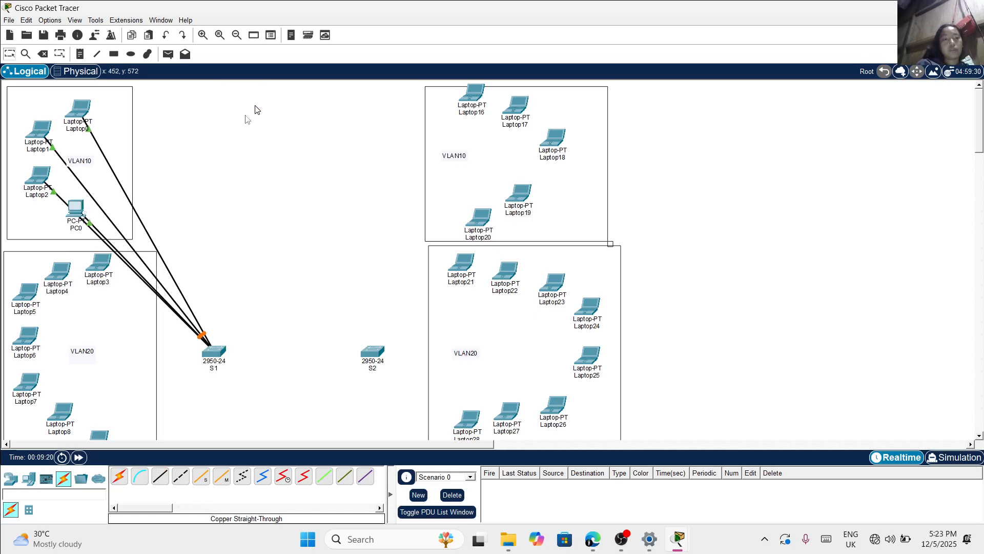
Connect Laptop3's FastEthernet0 in the S1-side VLAN20 area to FastEthernet0/7 on S1 with a copper straight-through cable
scroll(89, 330, down, 2)
scroll(89, 330, down, 2)
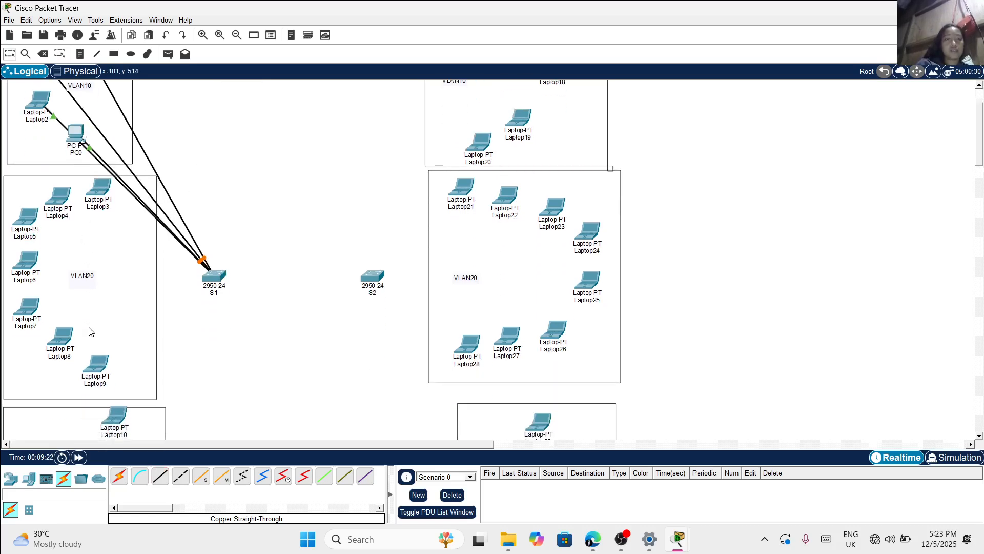
click(159, 477)
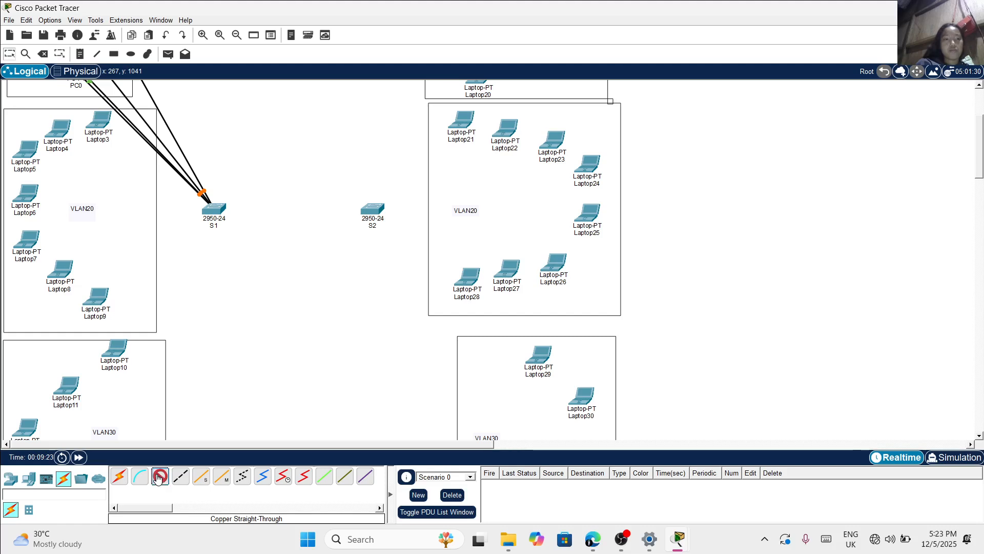
click(98, 120)
click(129, 162)
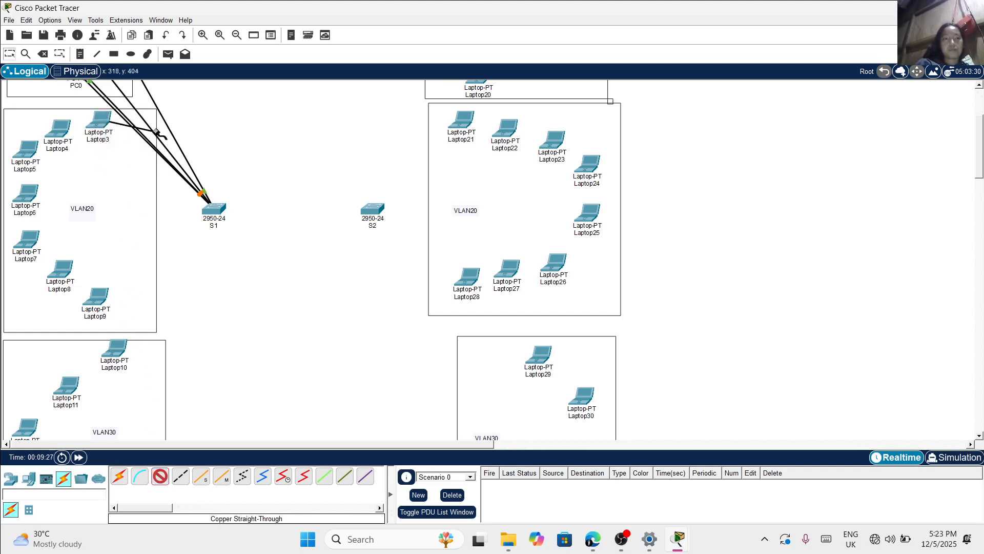
click(214, 209)
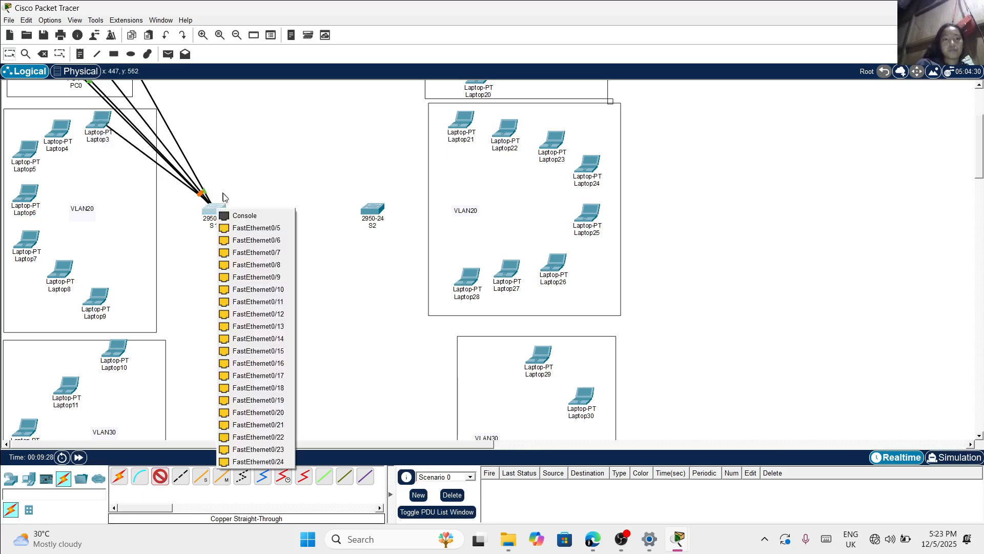
click(248, 252)
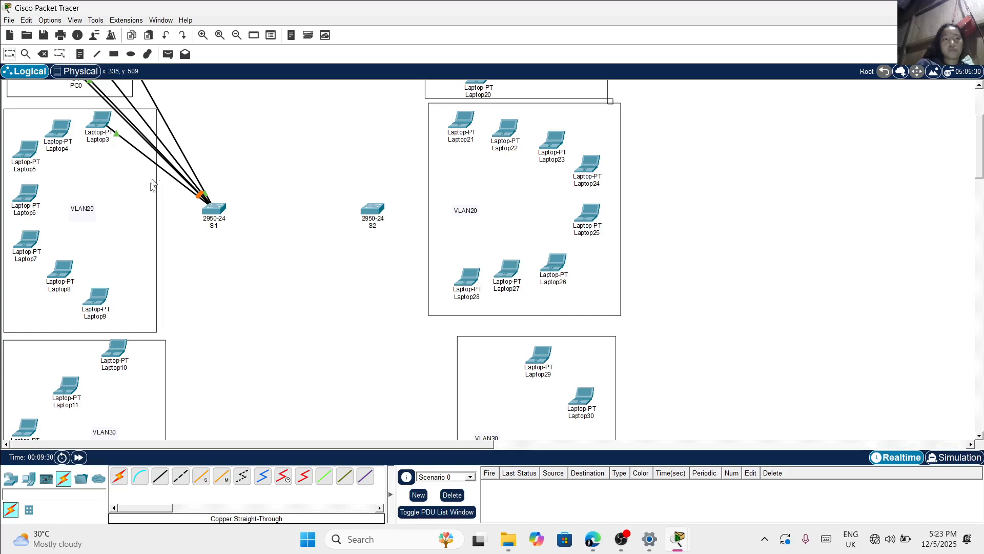
Connect Laptop4's FastEthernet0 to FastEthernet0/8 on switch S1 with a copper straight-through cable
click(161, 476)
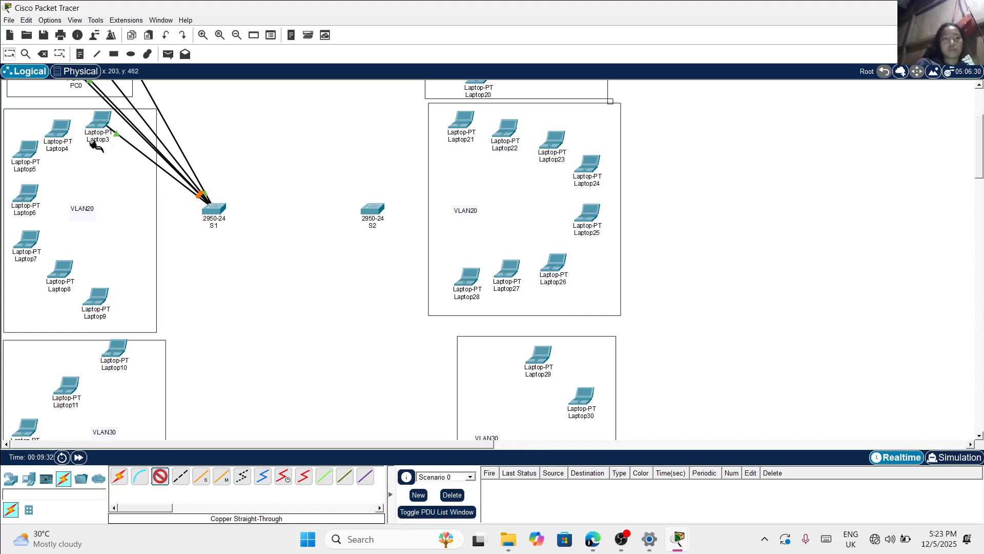
click(64, 130)
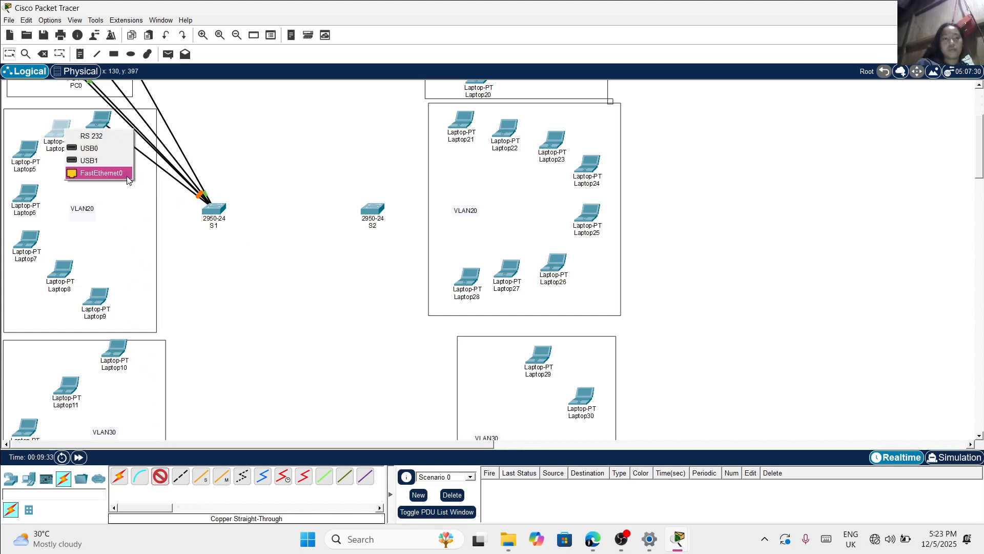
click(101, 173)
click(221, 210)
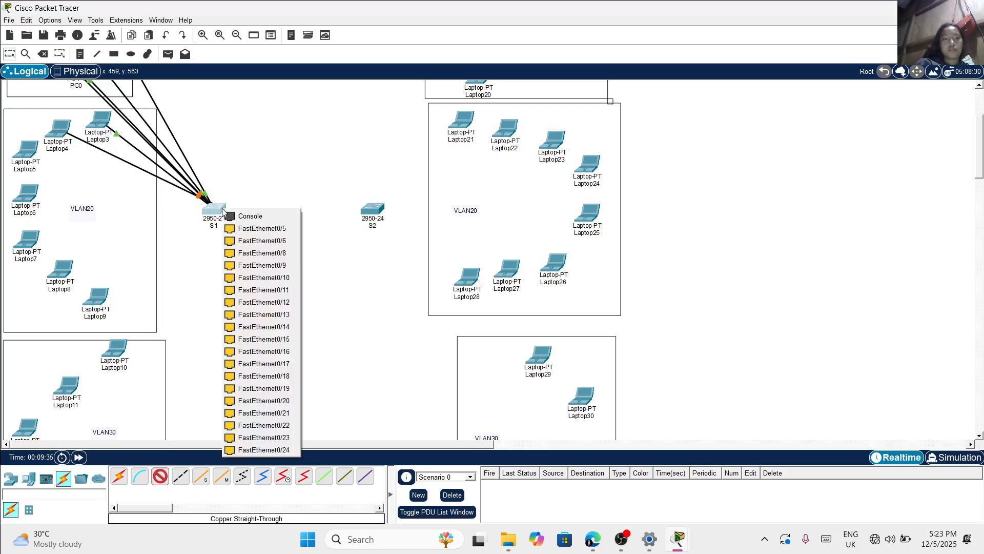
click(259, 253)
Connect Laptop5's FastEthernet0 to FastEthernet0/9 on switch S1 with a copper straight-through cable
click(160, 485)
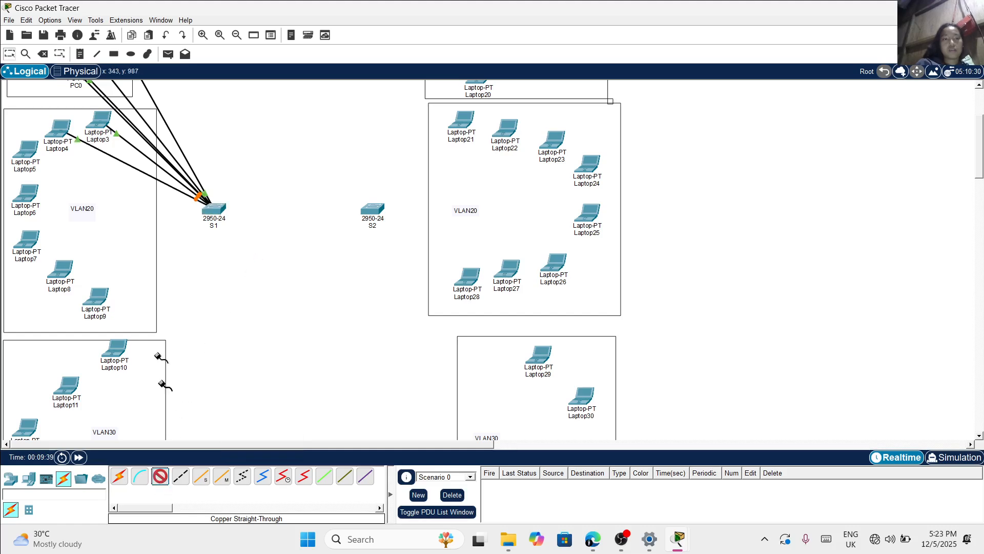
click(33, 150)
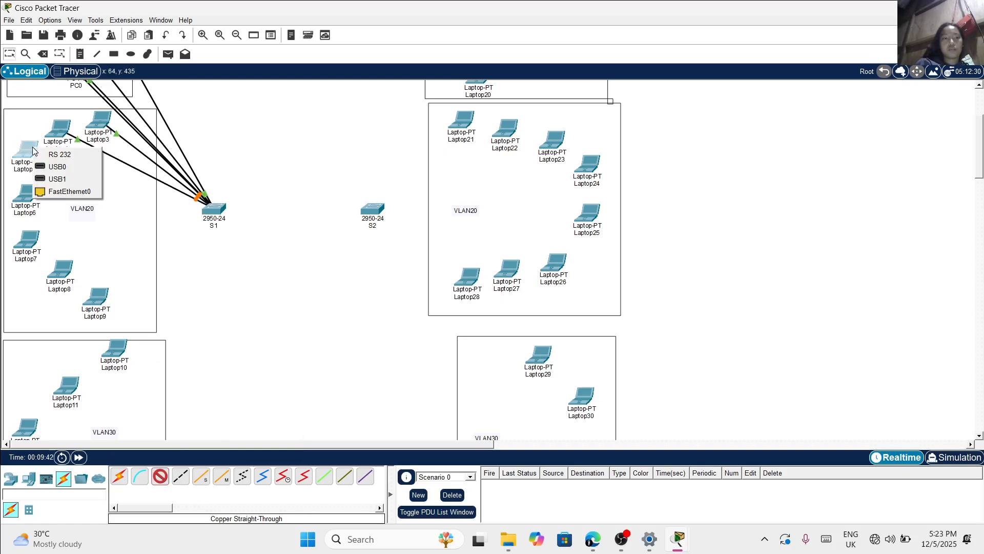
click(51, 192)
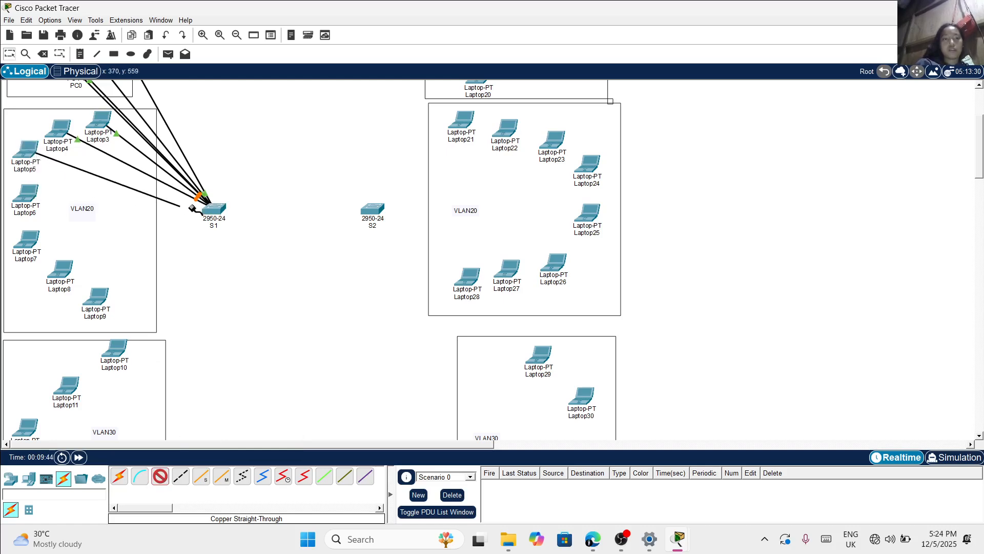
click(208, 206)
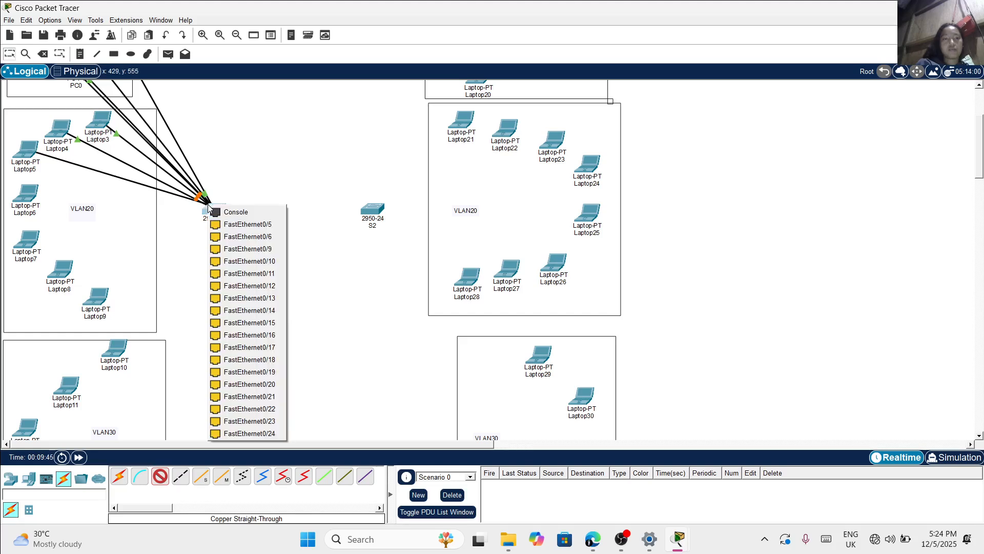
click(229, 247)
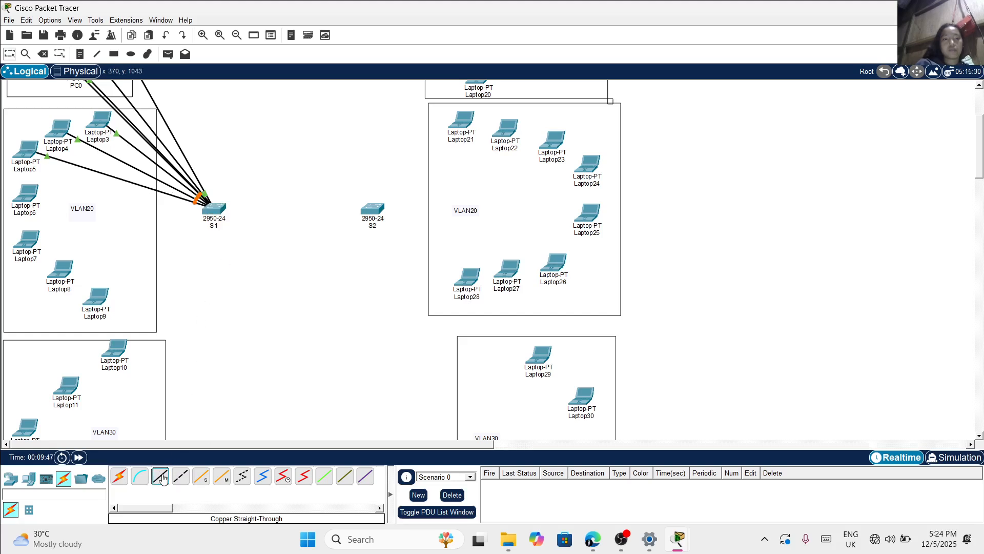
Connect Laptop6's FastEthernet0 to FastEthernet0/10 on switch S1 with a copper straight-through cable
click(162, 478)
click(29, 197)
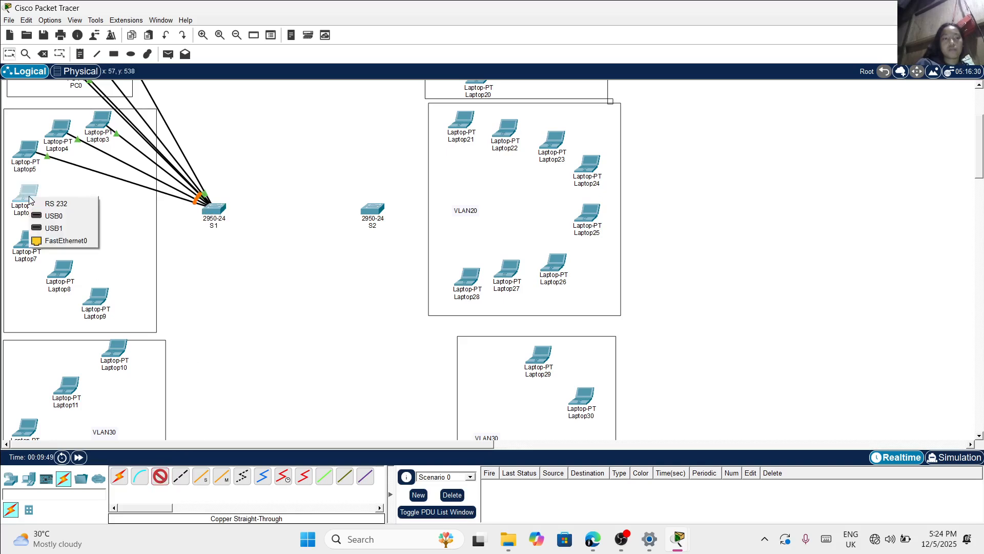
click(47, 240)
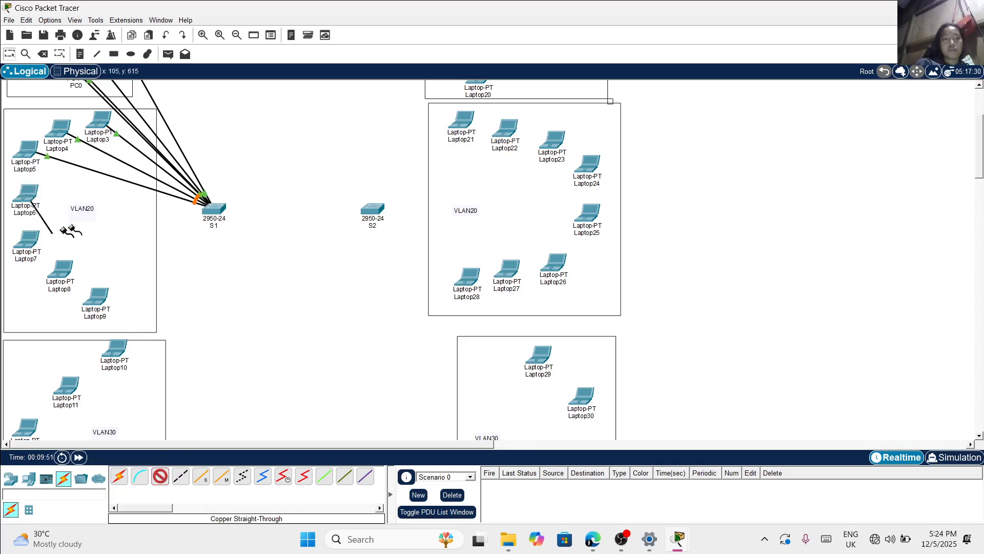
click(214, 211)
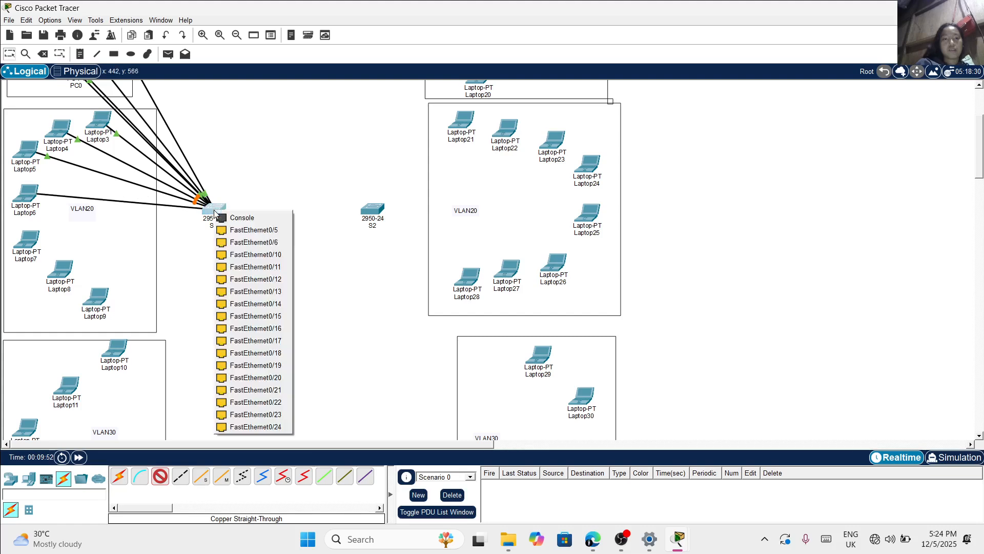
click(241, 255)
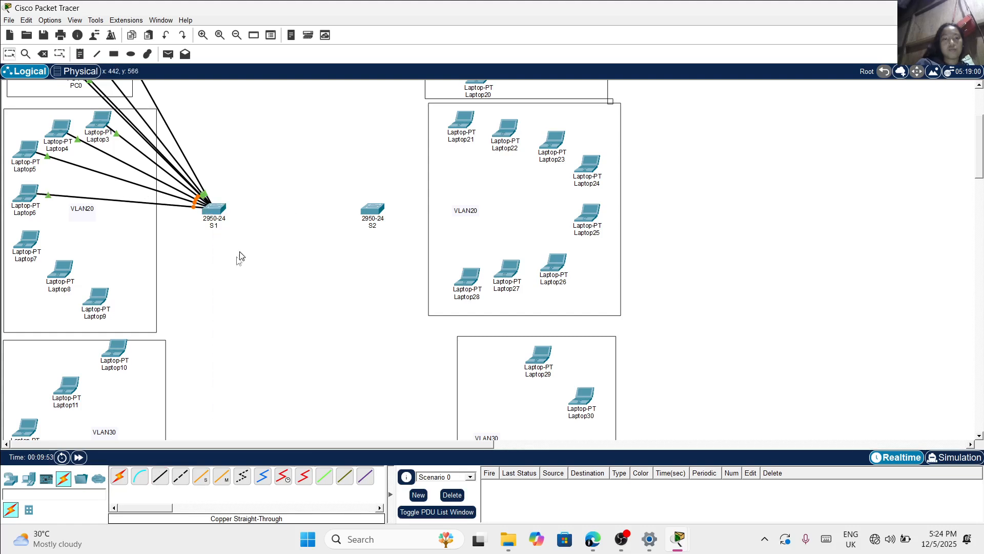
Connect Laptop7's FastEthernet0 to FastEthernet0/11 on switch S1 with a copper straight-through cable
click(161, 476)
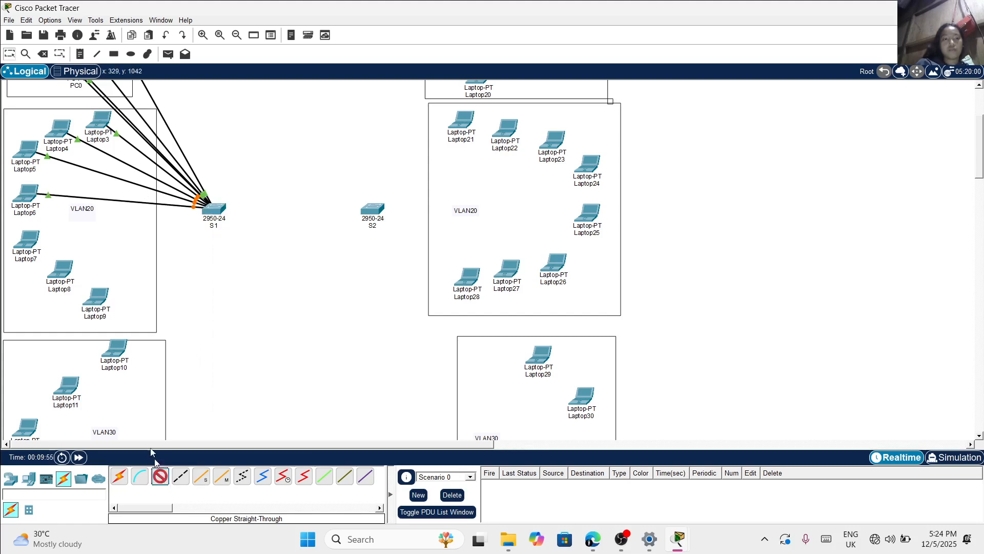
click(31, 239)
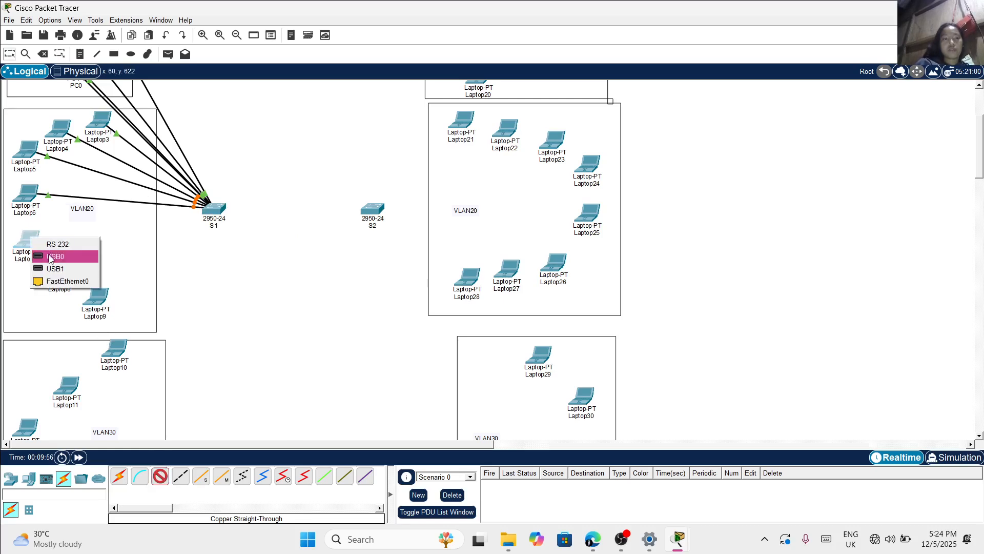
click(50, 279)
click(215, 211)
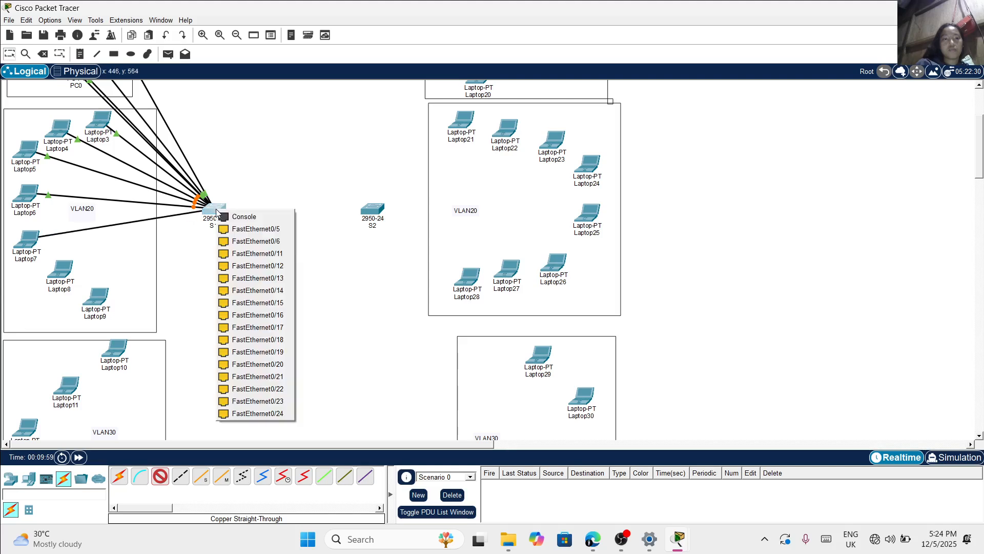
click(234, 255)
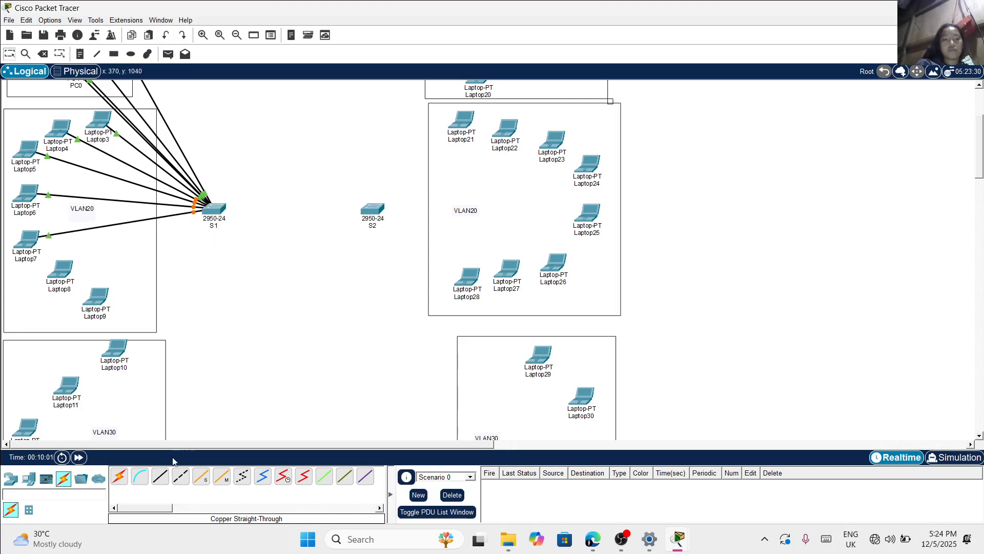
Connect Laptop8's FastEthernet0 to FastEthernet0/12 on switch S1 with a copper straight-through cable
click(160, 476)
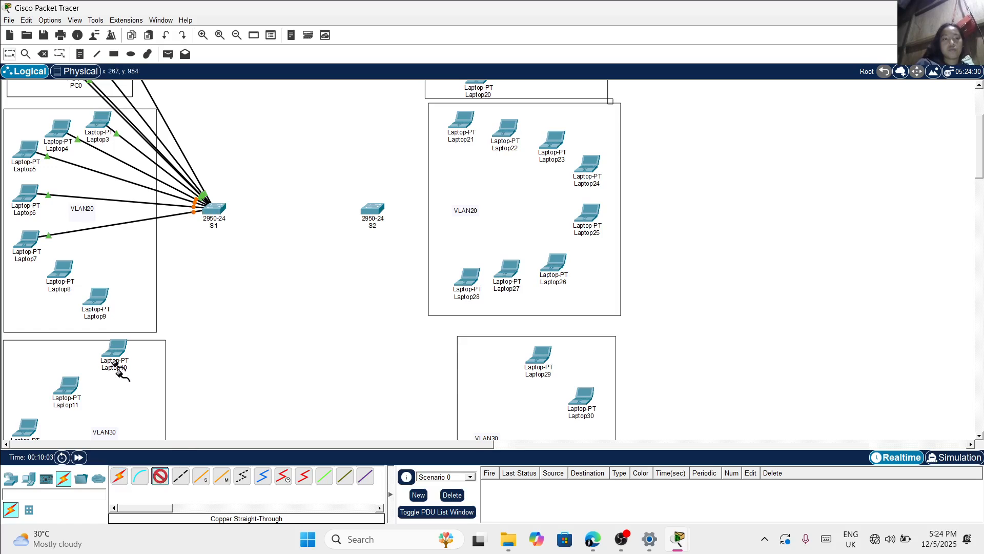
click(65, 273)
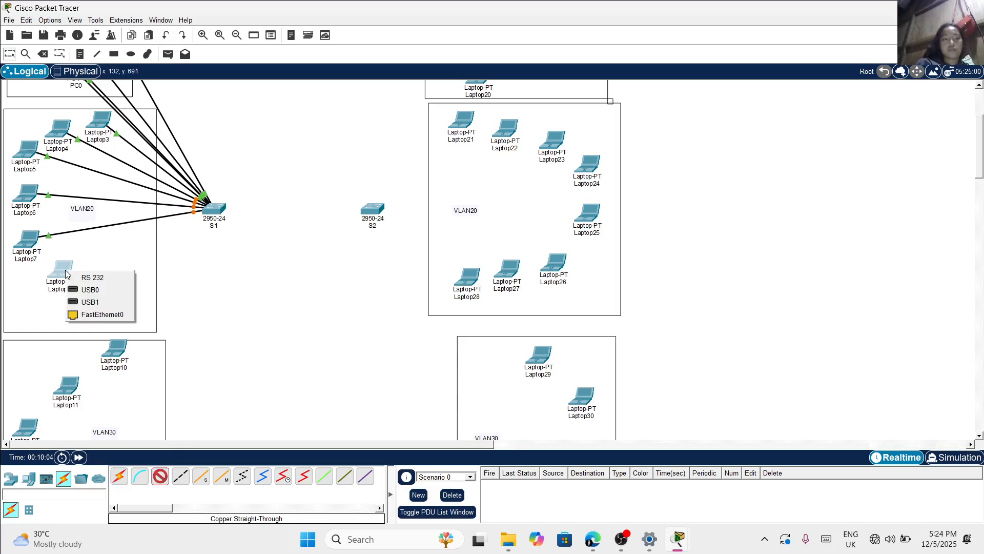
click(98, 314)
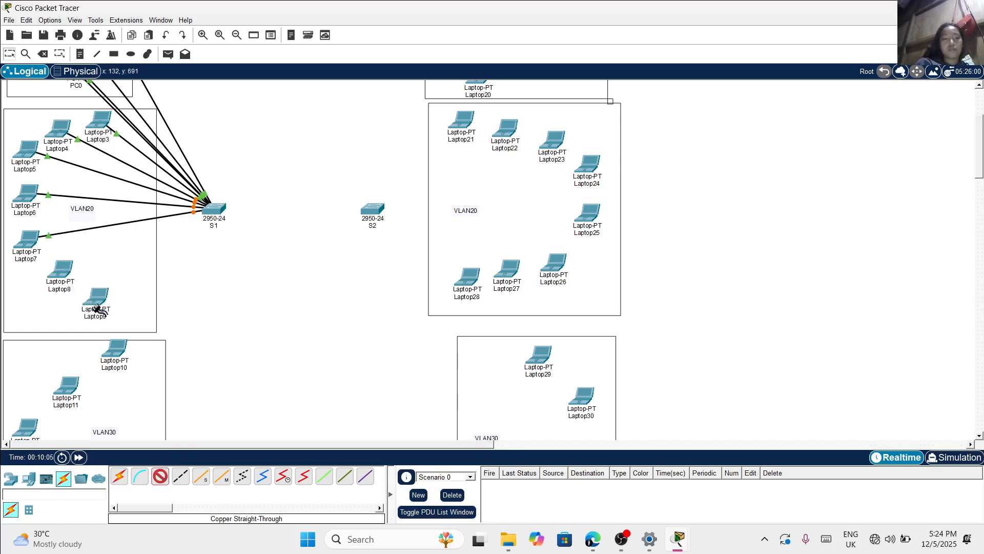
click(214, 209)
click(246, 253)
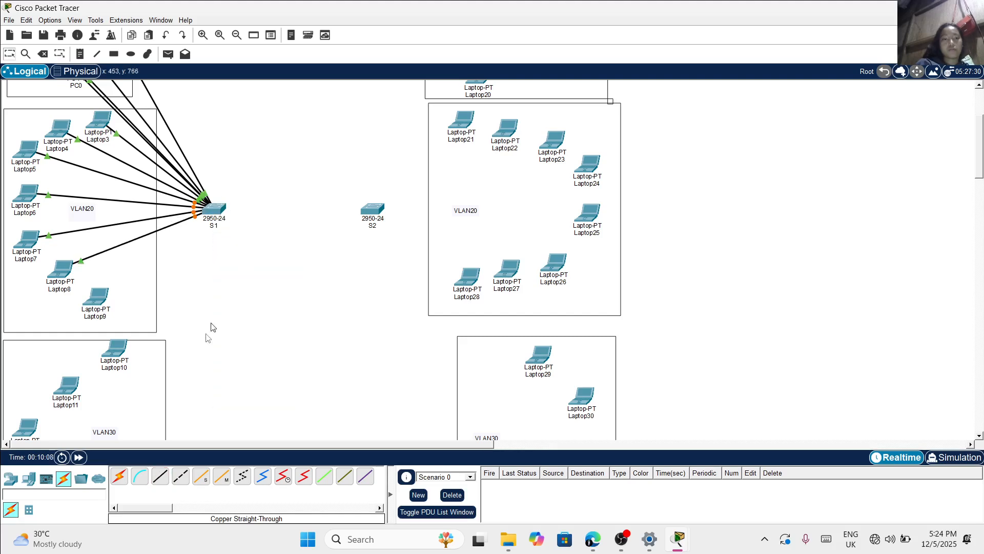
Connect Laptop9's FastEthernet0 to FastEthernet0/13 on switch S1 with a copper straight-through cable
click(155, 484)
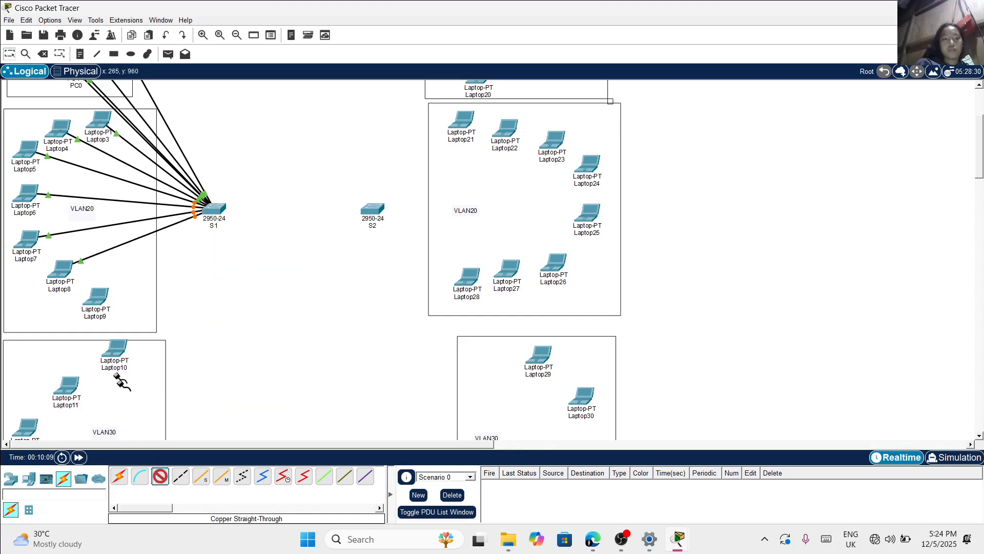
click(95, 306)
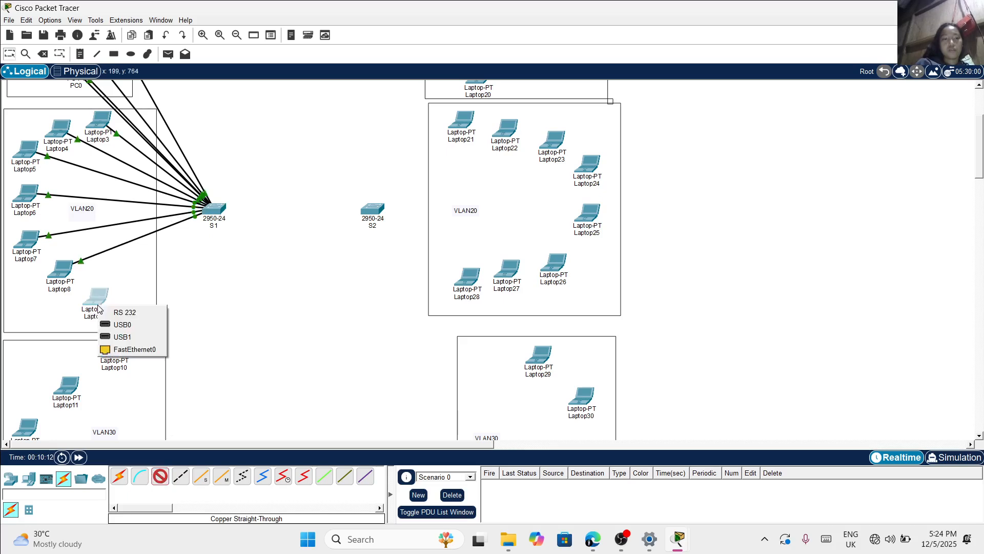
click(117, 353)
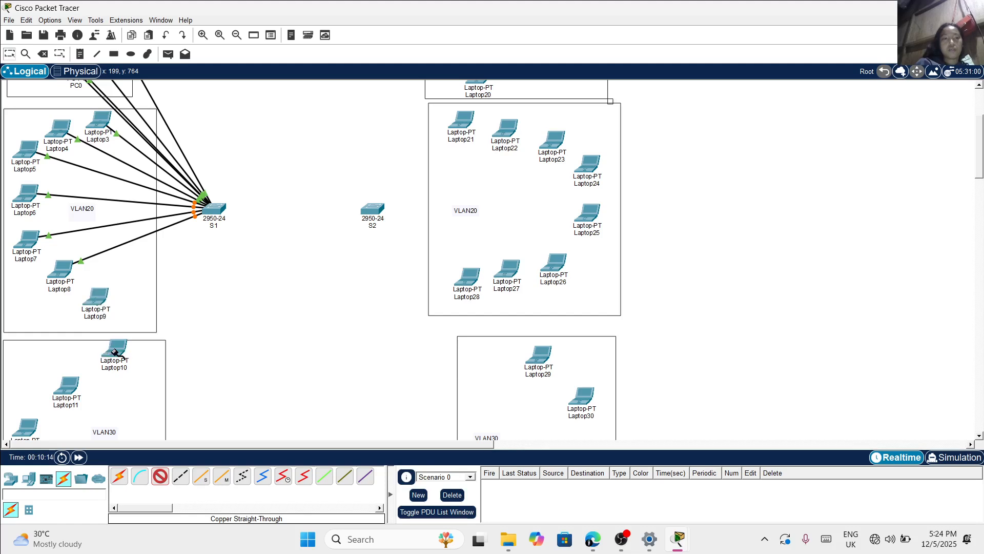
click(215, 209)
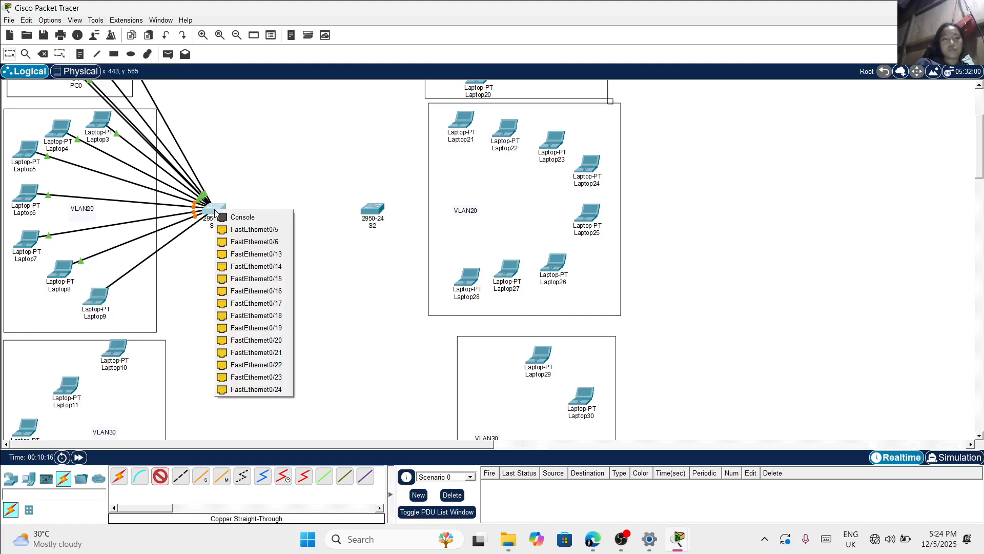
click(234, 257)
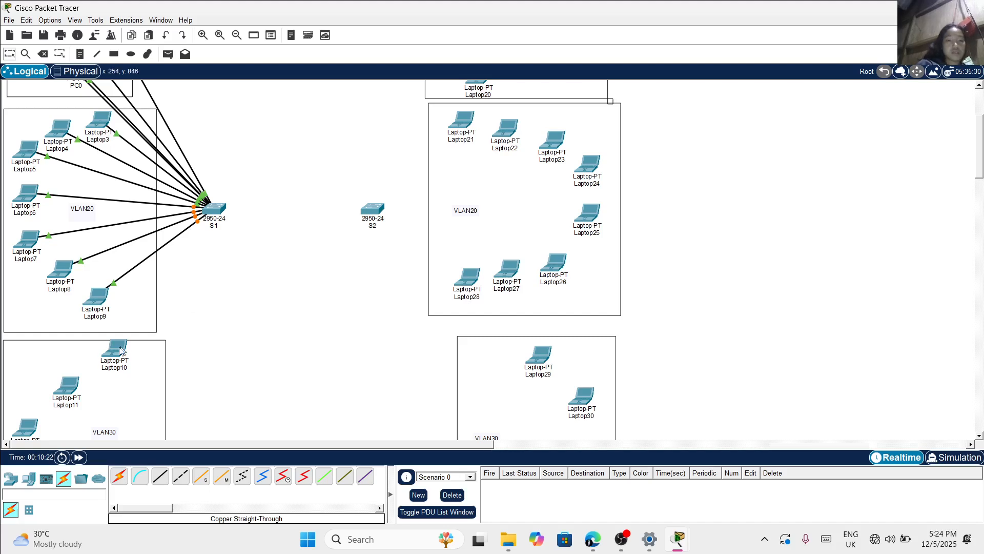
Connect Laptop10's FastEthernet0 in the S1-side VLAN30 area to FastEthernet0/16 on S1 with a copper straight-through cable
scroll(157, 388, down, 3)
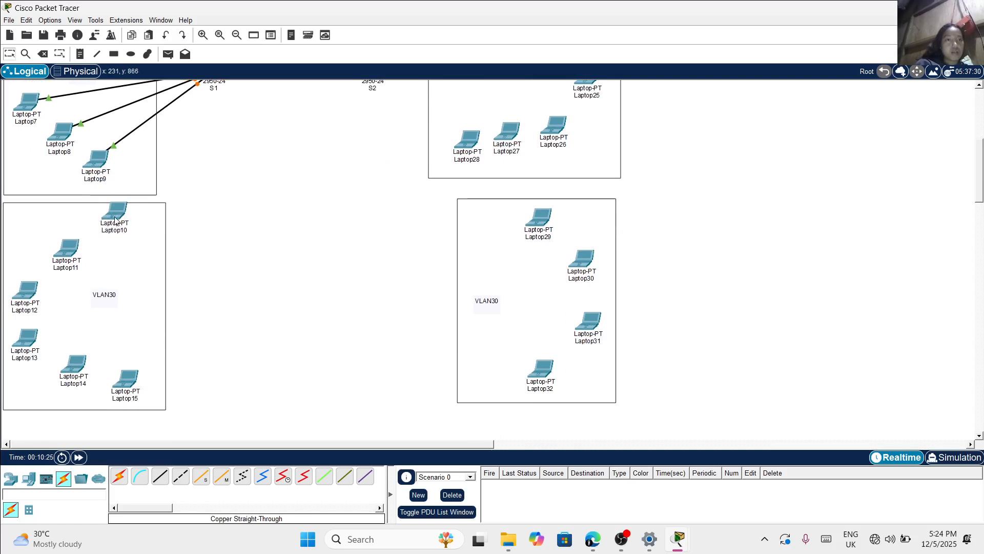
mouse_move(116, 222)
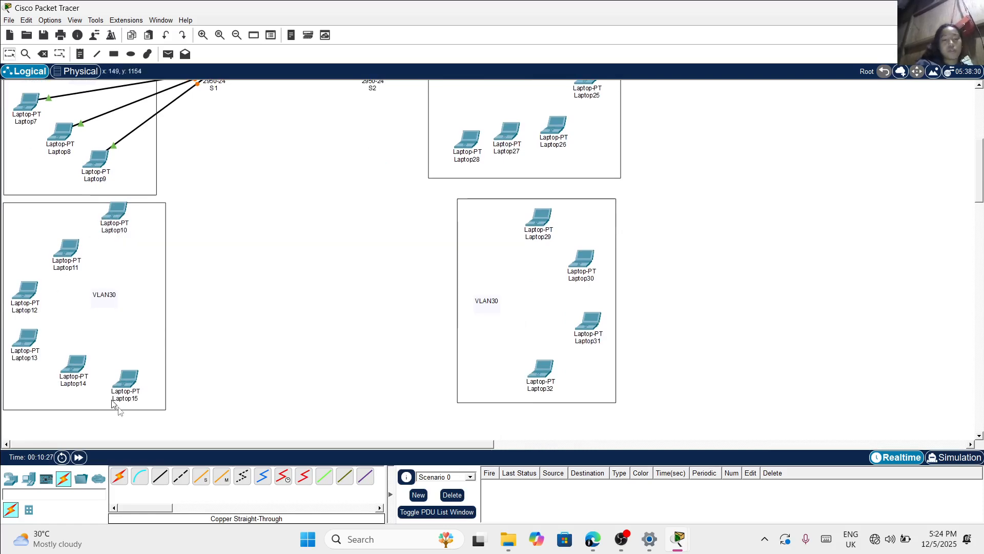
click(160, 478)
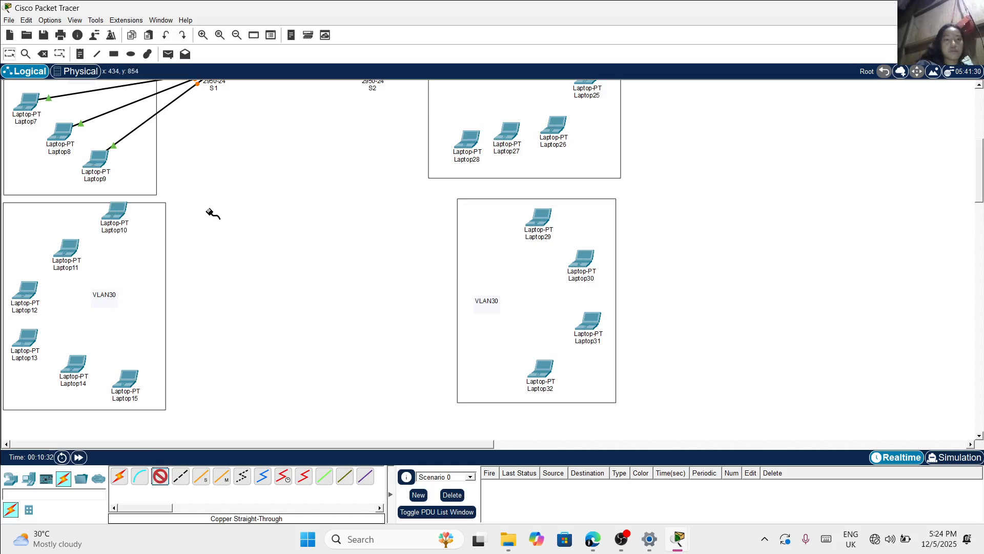
scroll(212, 214, up, 3)
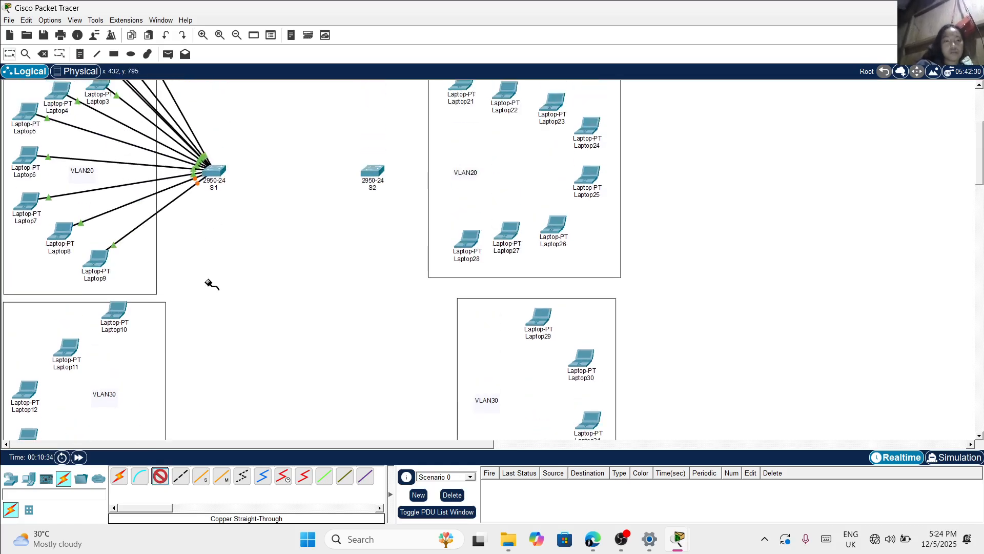
click(117, 314)
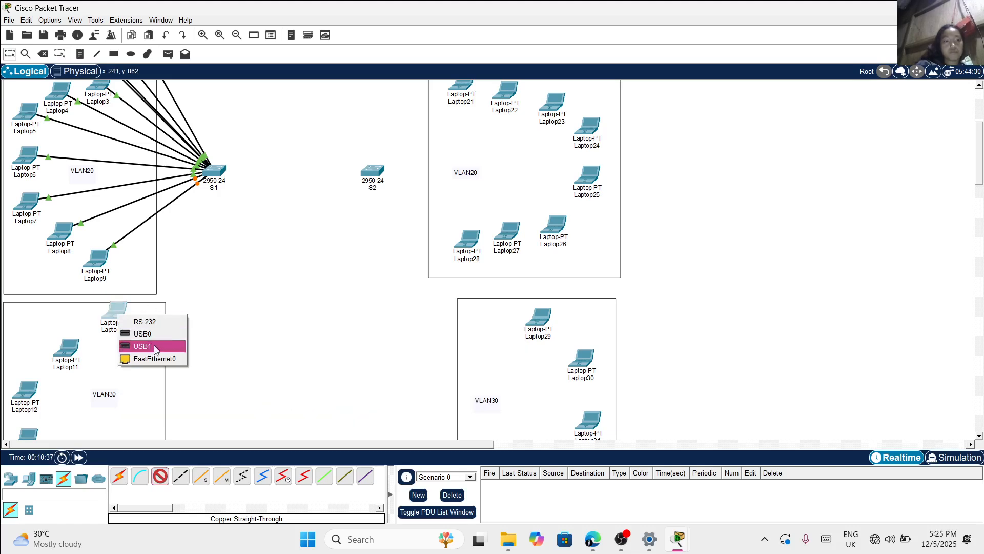
click(154, 358)
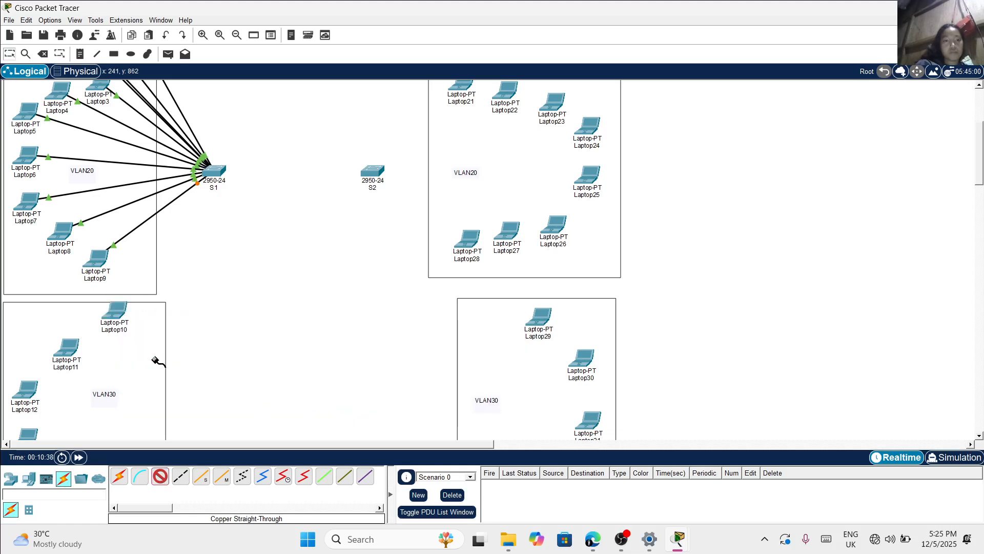
click(218, 170)
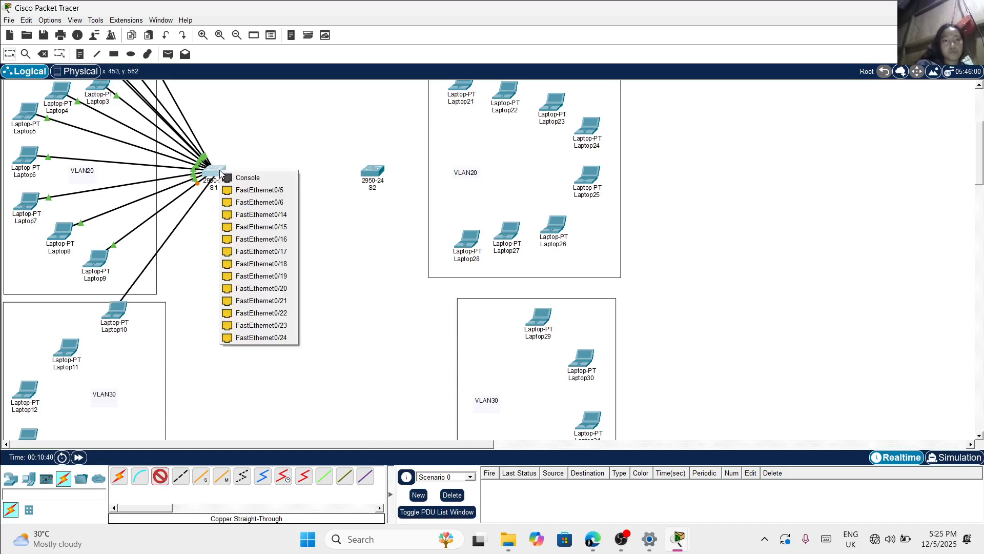
click(262, 240)
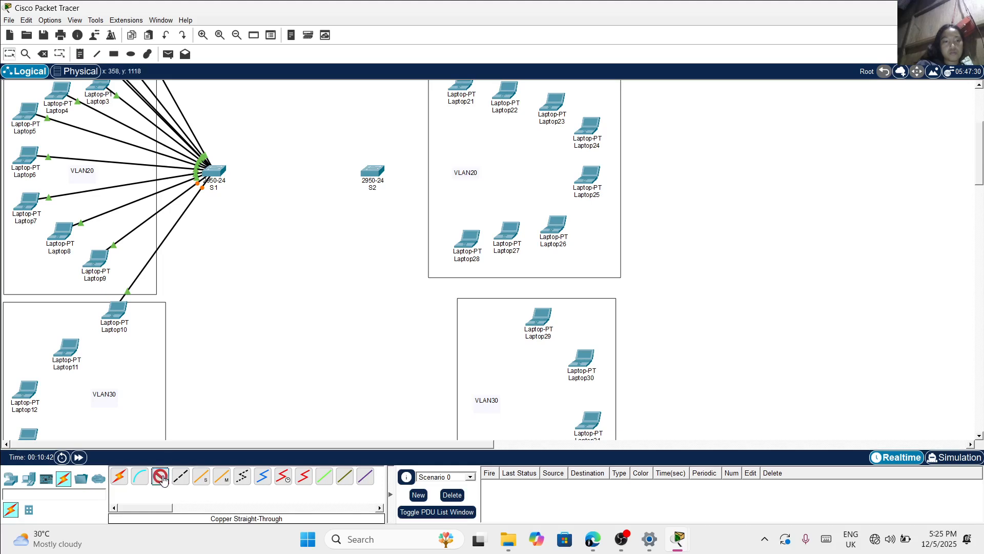
Connect Laptop11's FastEthernet0 to FastEthernet0/17 on switch S1 with a copper straight-through cable
click(67, 349)
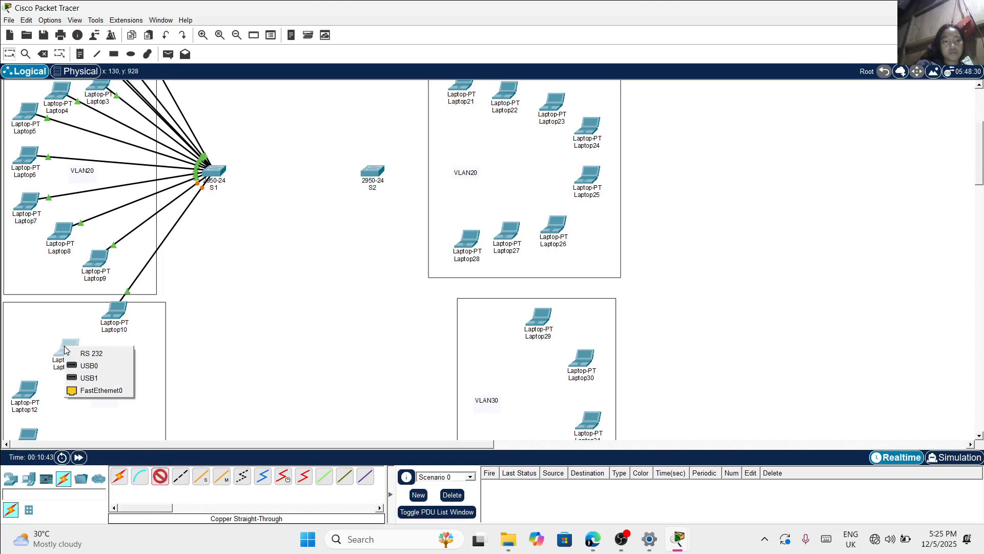
click(83, 392)
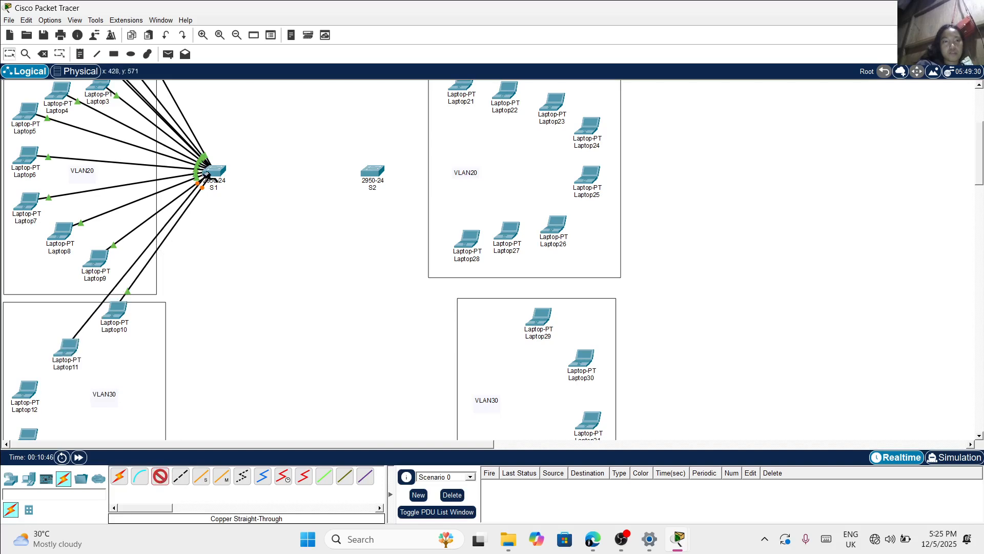
click(216, 172)
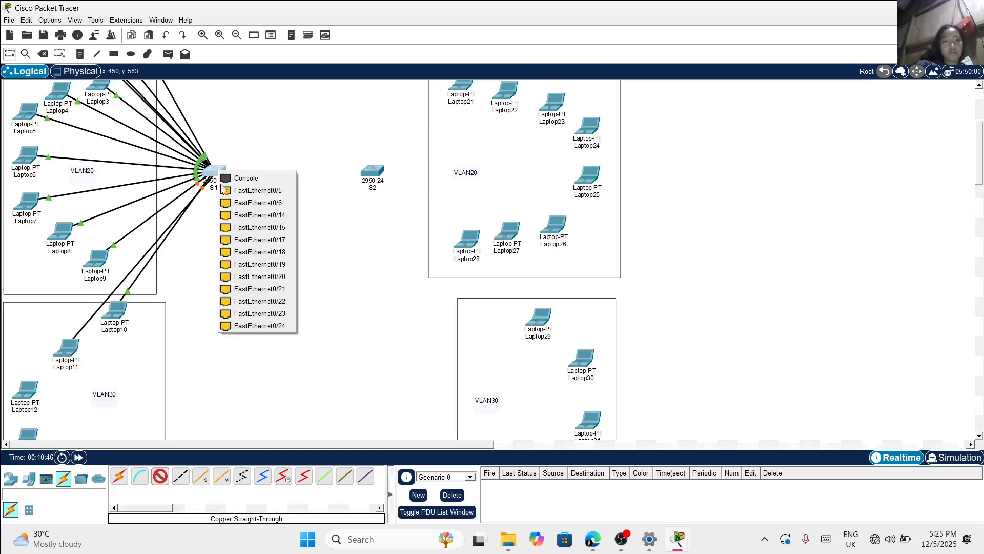
click(247, 240)
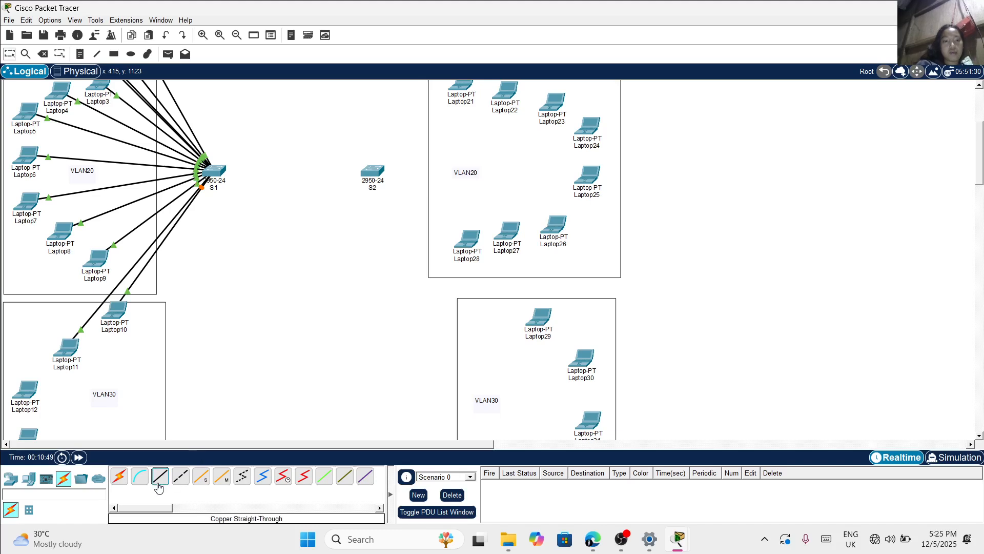
Connect Laptop12's FastEthernet0 to FastEthernet0/18 on switch S1 with a copper straight-through cable
click(26, 395)
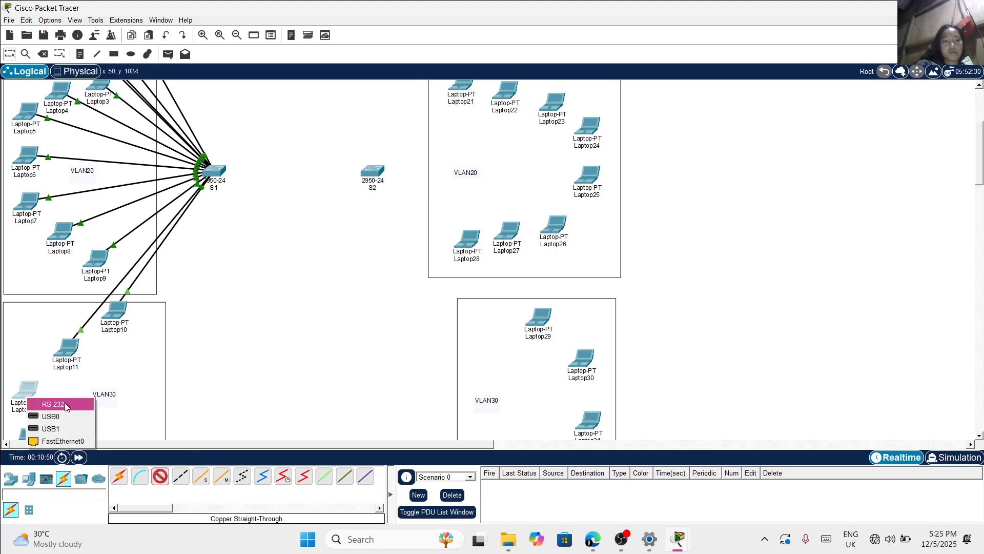
click(62, 442)
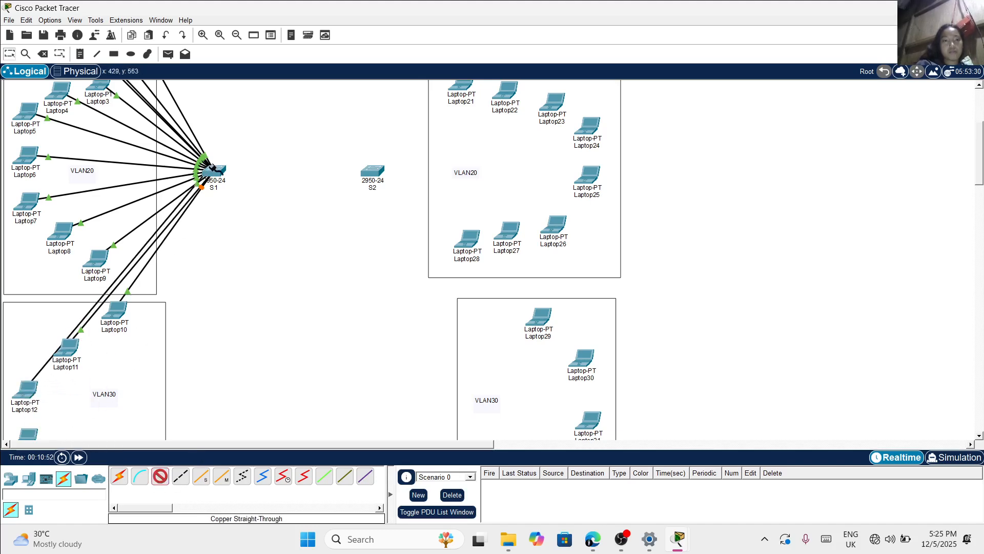
click(214, 167)
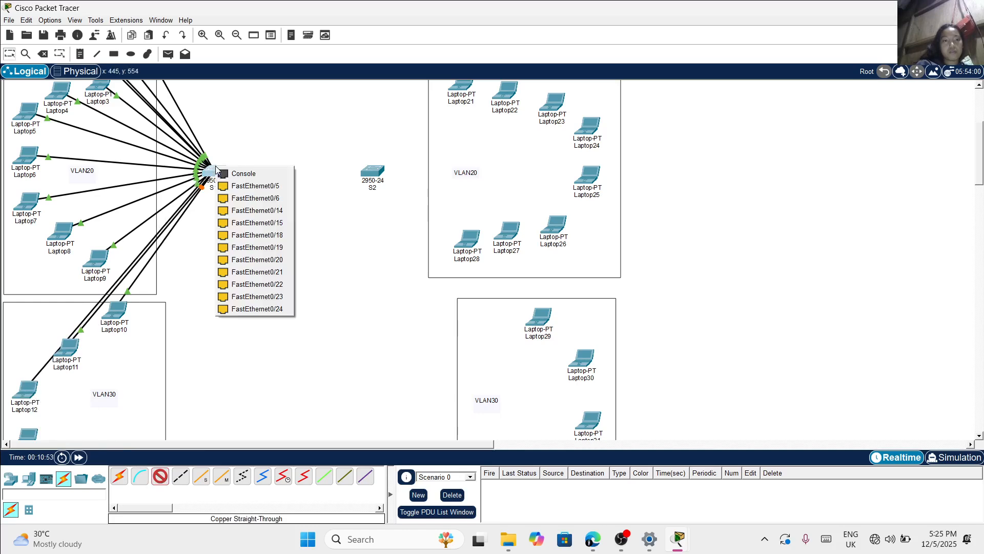
click(245, 233)
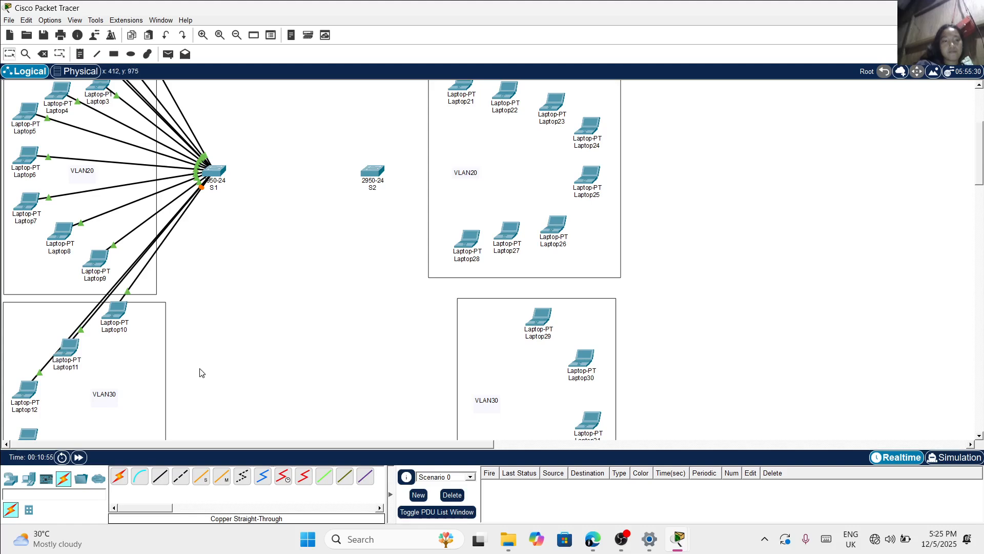
Connect Laptop13's FastEthernet0 to FastEthernet0/19 on switch S1 with a copper straight-through cable
scroll(202, 372, down, 3)
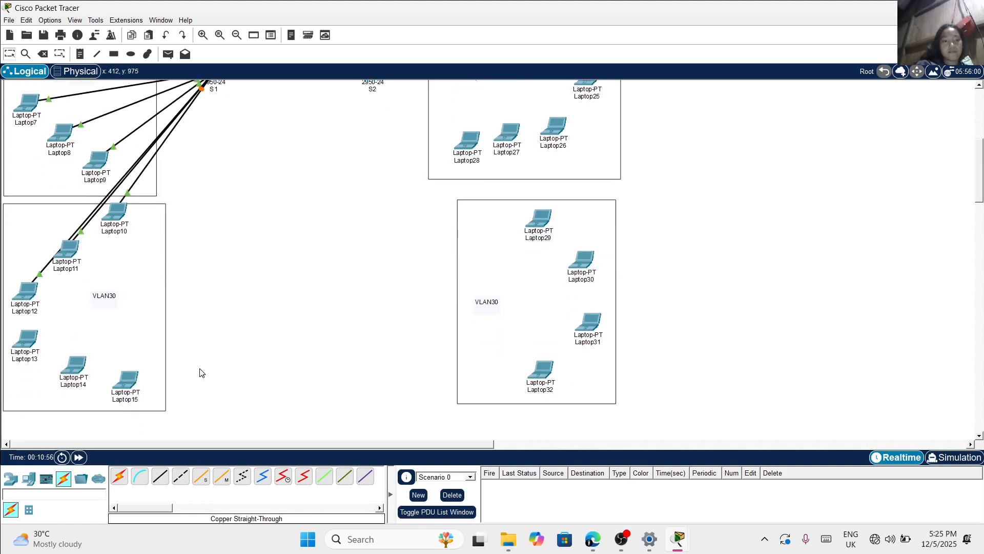
click(161, 477)
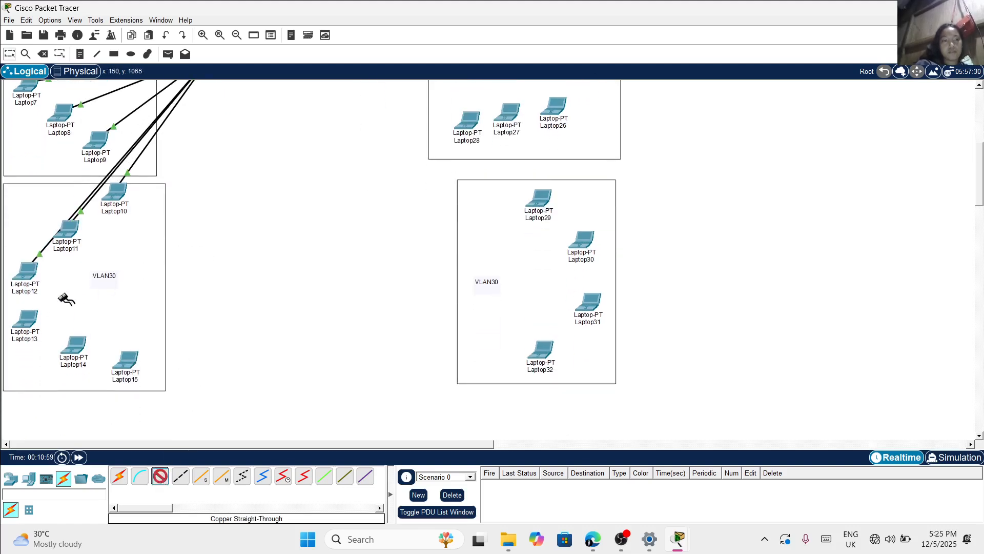
click(26, 320)
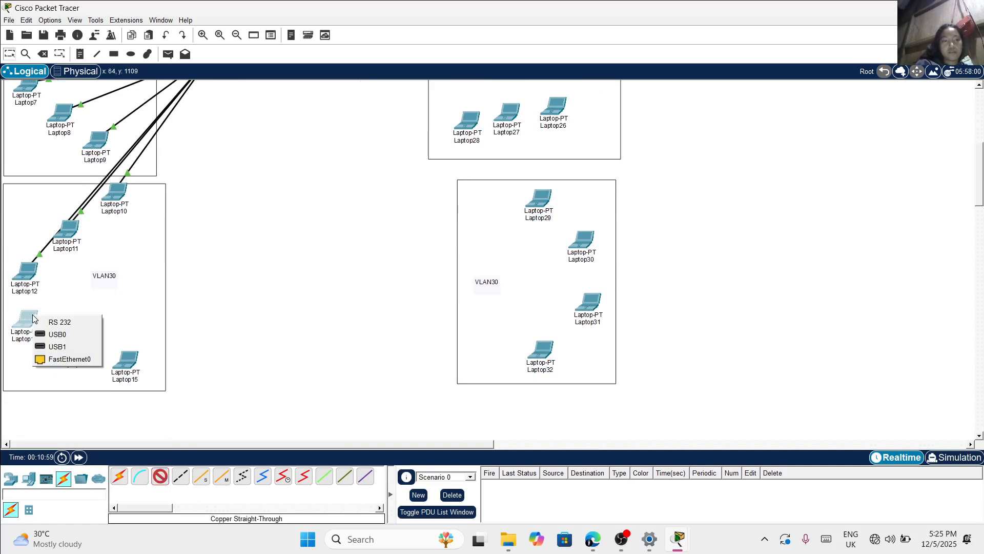
click(58, 358)
scroll(198, 122, up, 1)
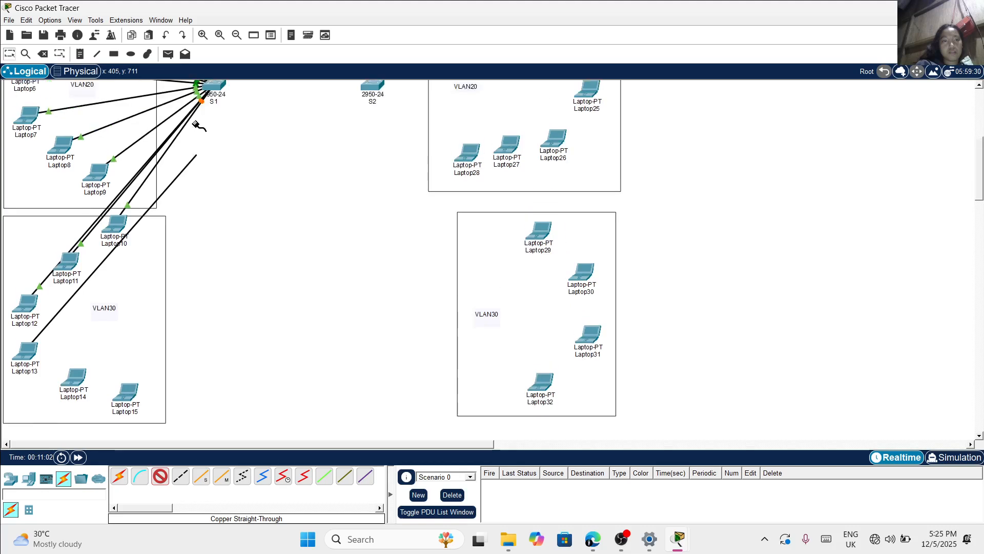
scroll(197, 125, up, 2)
click(213, 147)
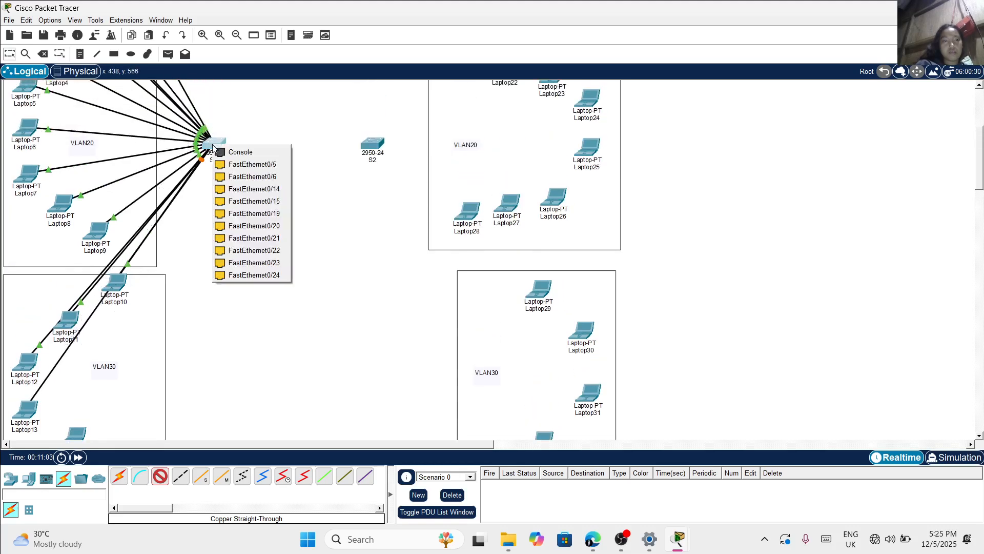
click(247, 213)
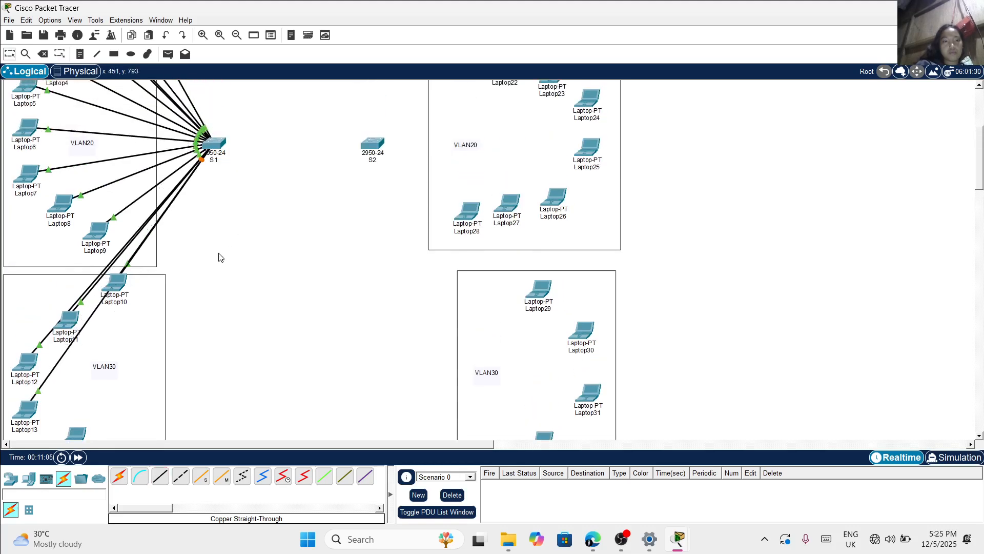
Connect Laptop14's FastEthernet0 to FastEthernet0/20 on switch S1 with a copper straight-through cable
scroll(219, 257, down, 3)
click(161, 473)
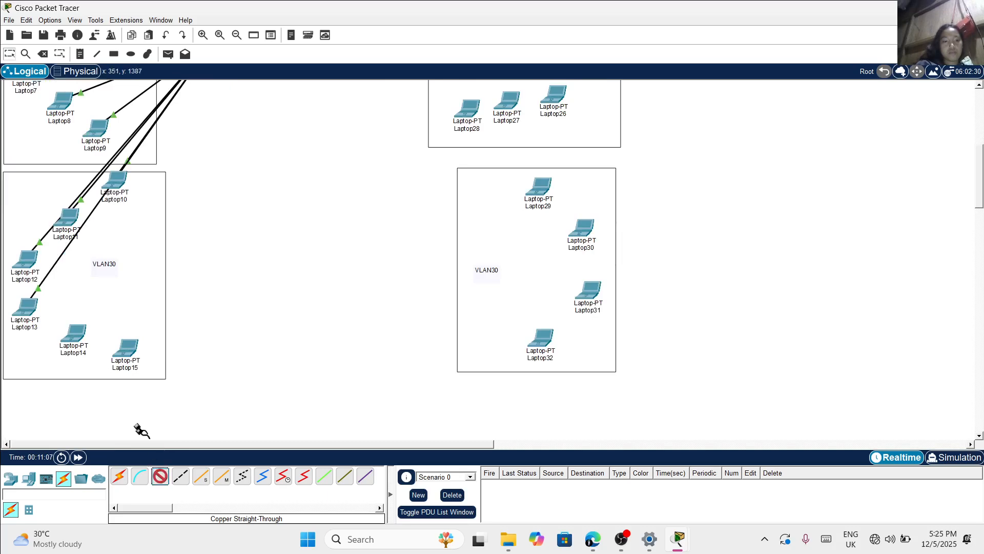
click(74, 334)
click(108, 375)
scroll(182, 186, up, 3)
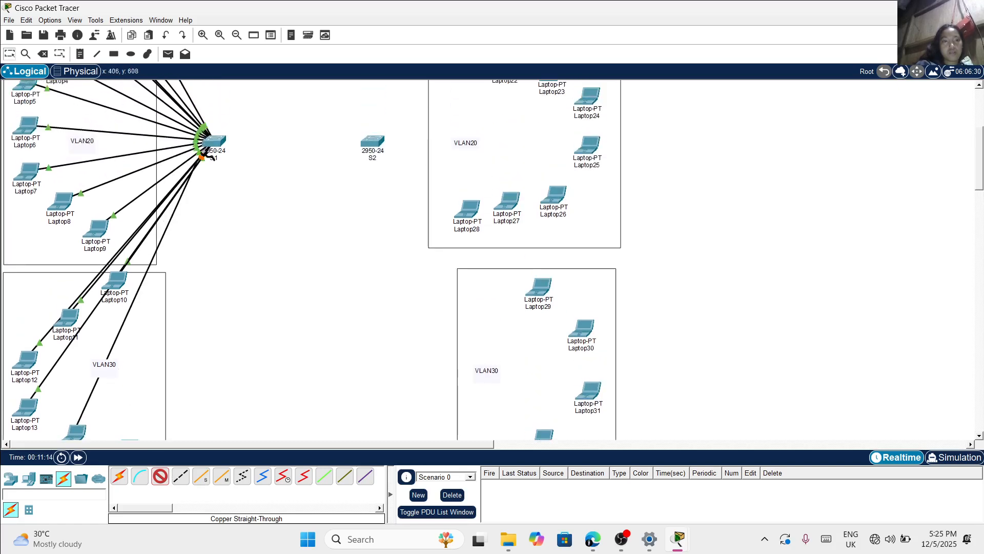
click(213, 146)
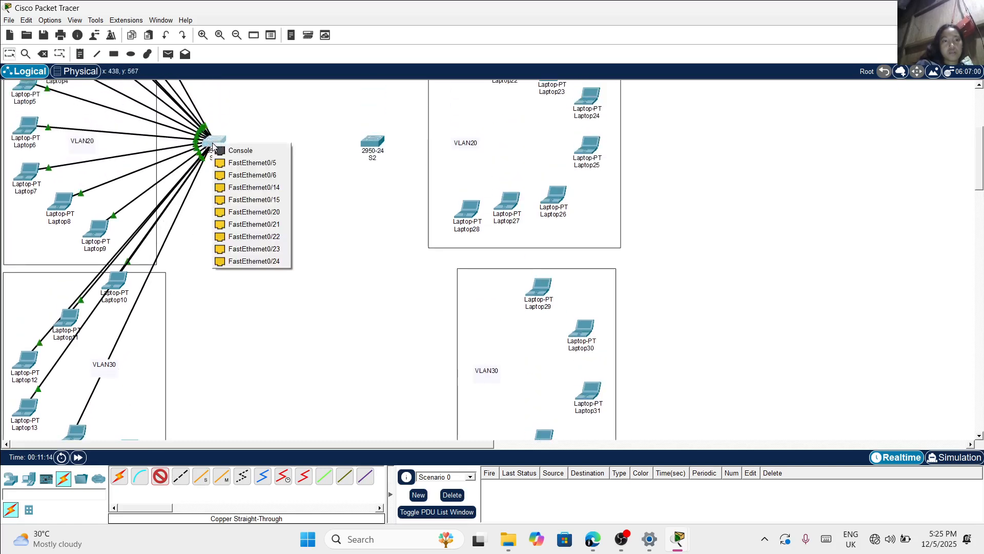
click(245, 213)
Connect Laptop15's FastEthernet0 to FastEthernet0/21 on switch S1 with a copper straight-through cable
scroll(244, 268, down, 4)
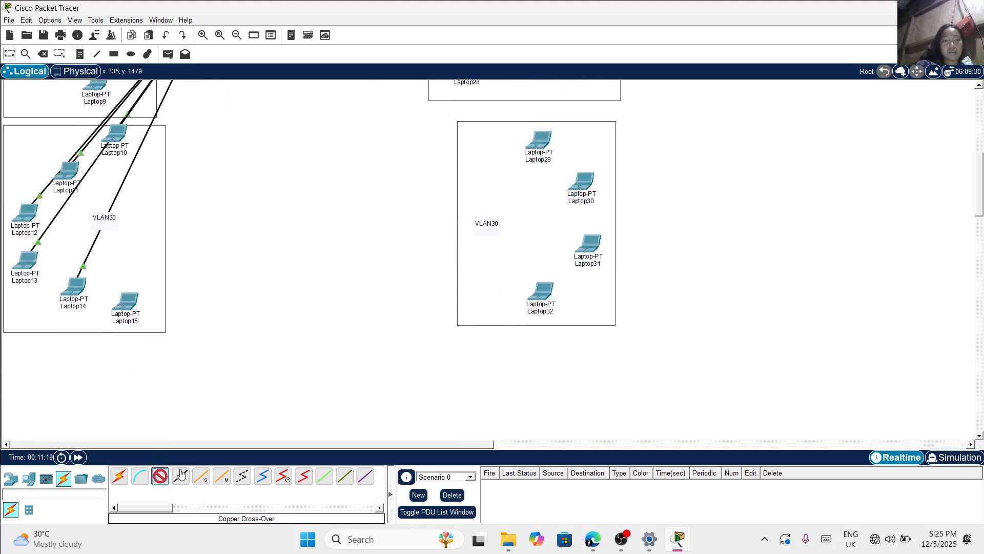
click(129, 306)
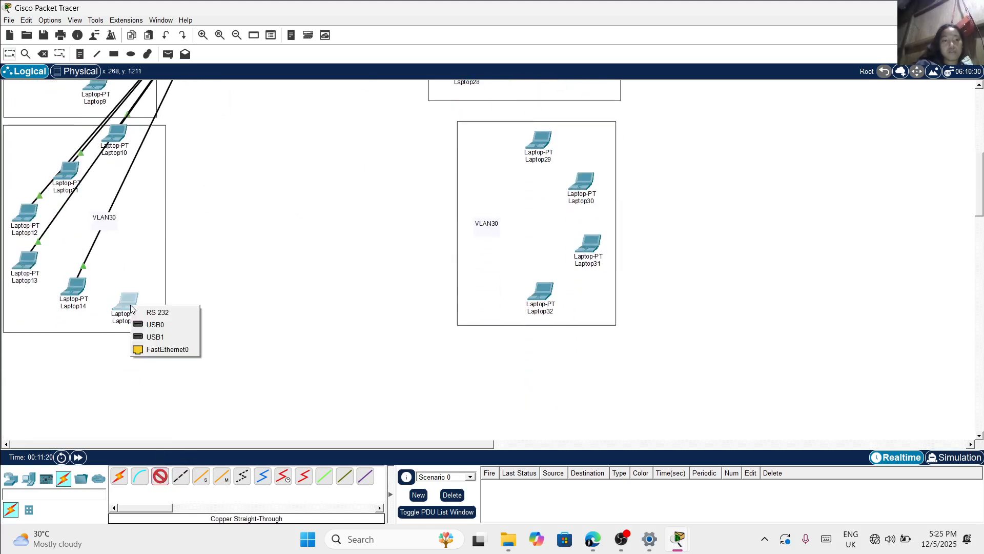
click(156, 347)
scroll(212, 240, up, 6)
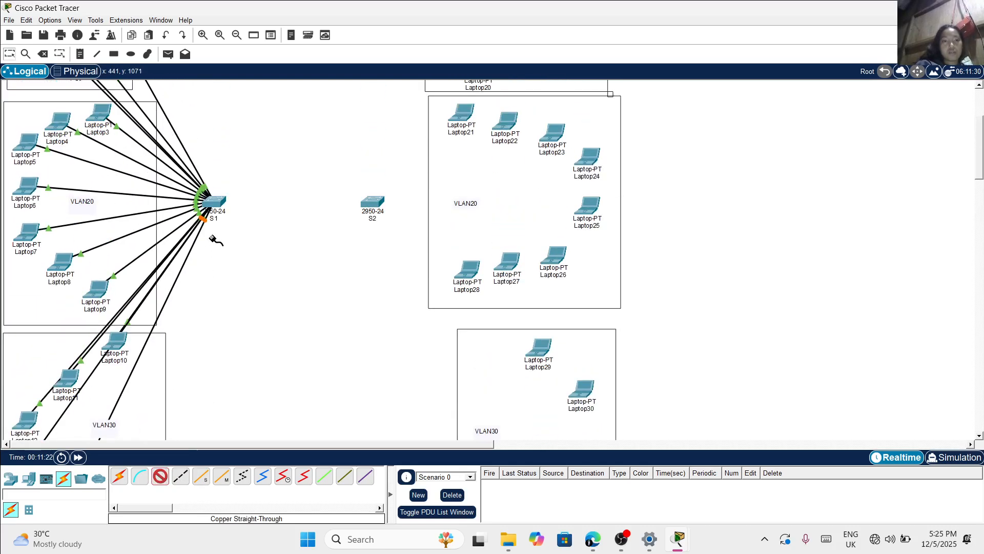
click(218, 198)
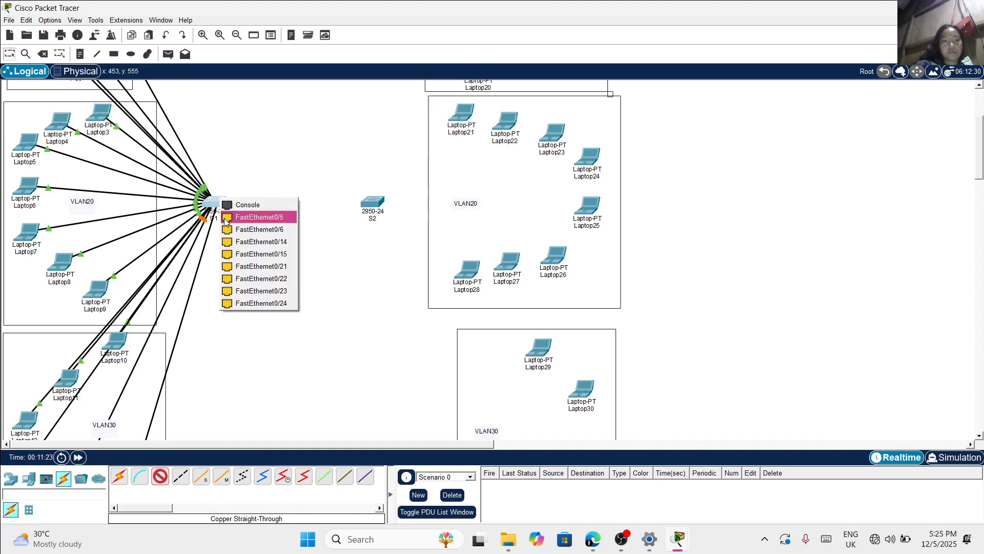
click(246, 267)
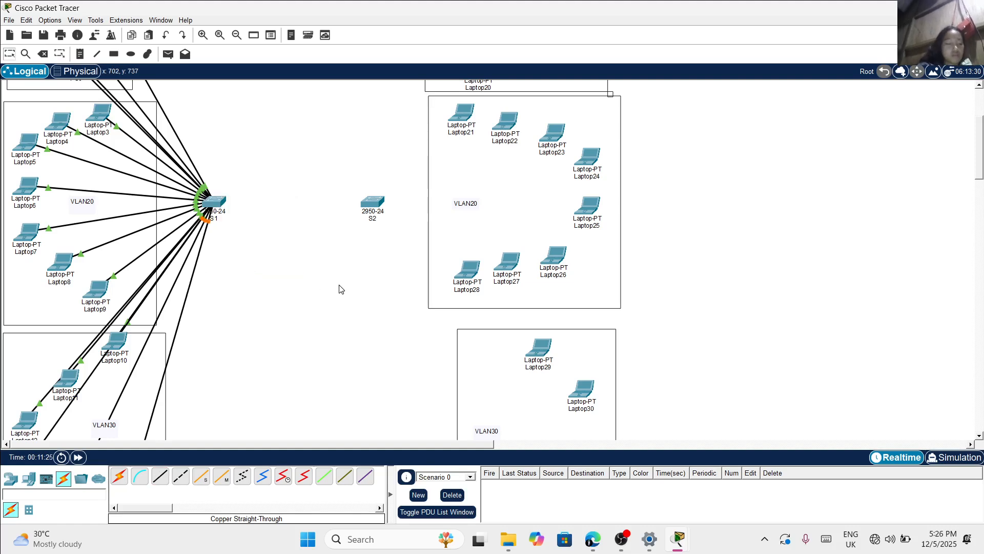
Connect Laptop16's FastEthernet0 in the S2-side VLAN10 area to FastEthernet0/1 on S2 with a copper straight-through cable
scroll(339, 289, up, 4)
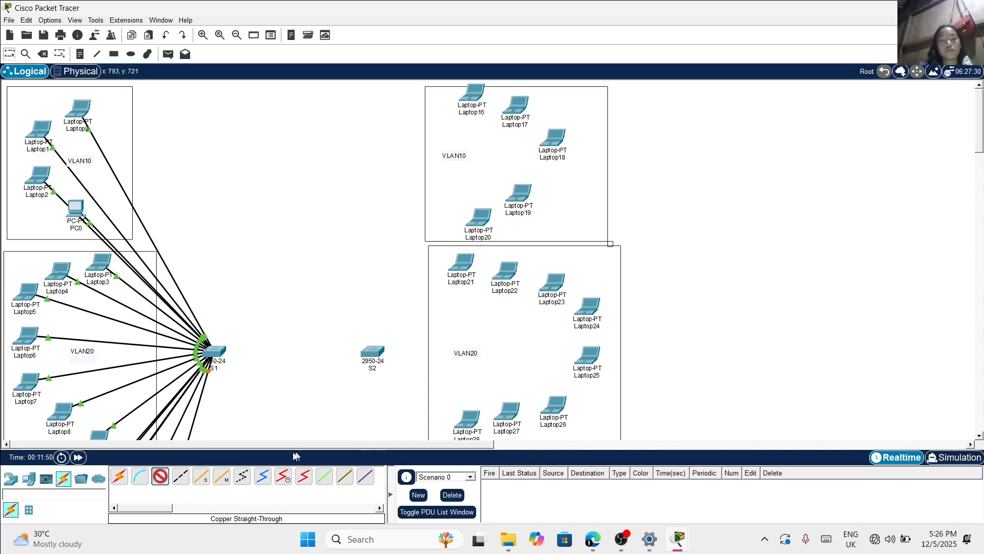
mouse_move(470, 96)
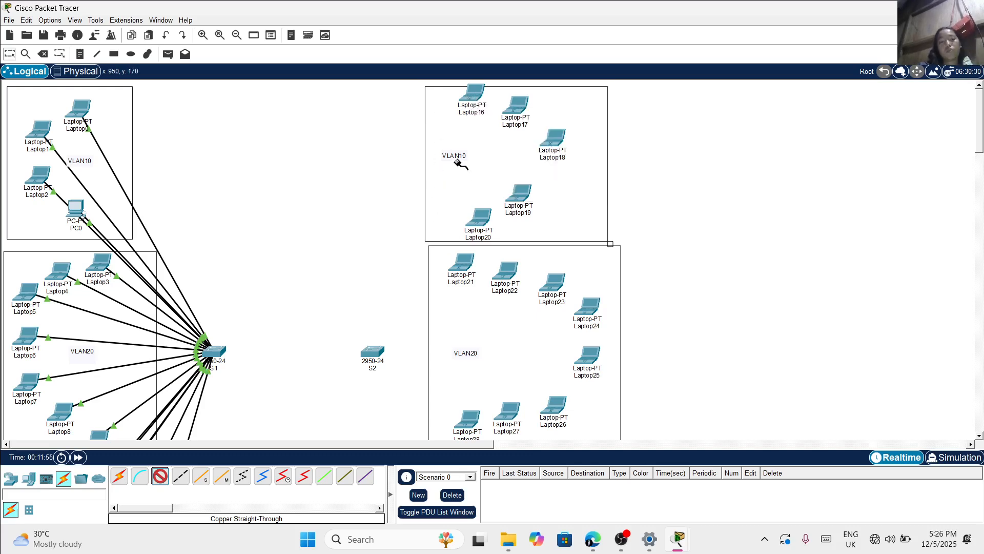
scroll(539, 367, down, 3)
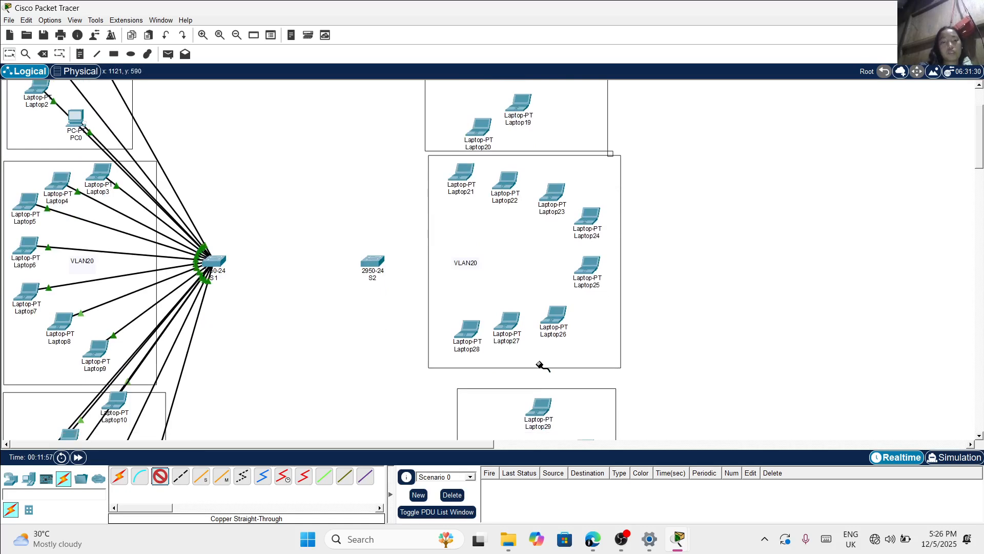
scroll(539, 367, down, 6)
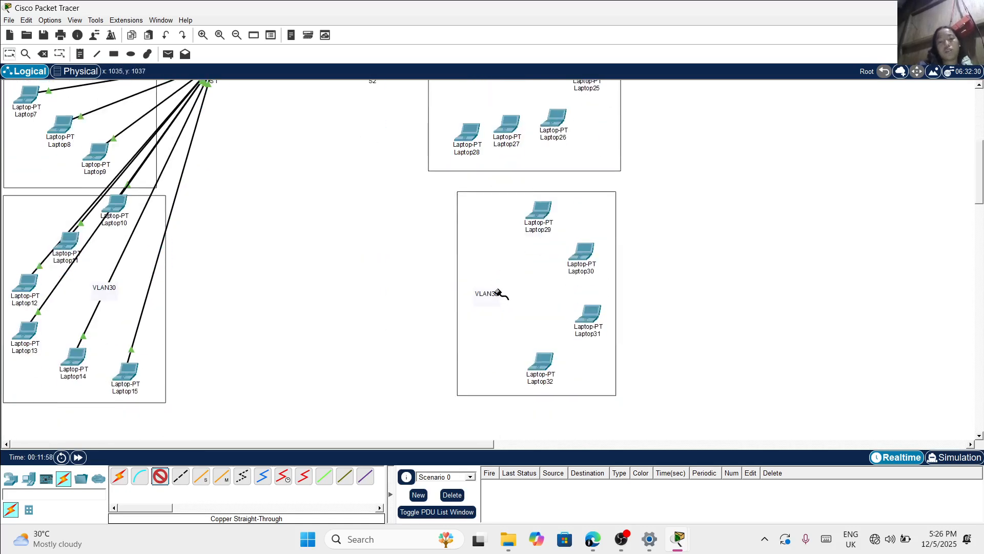
scroll(500, 292, up, 9)
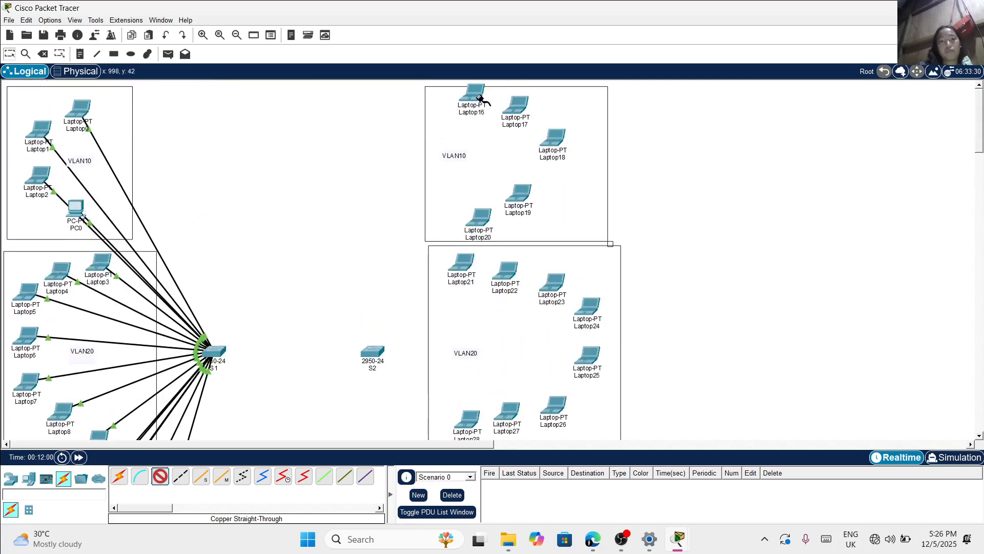
click(478, 94)
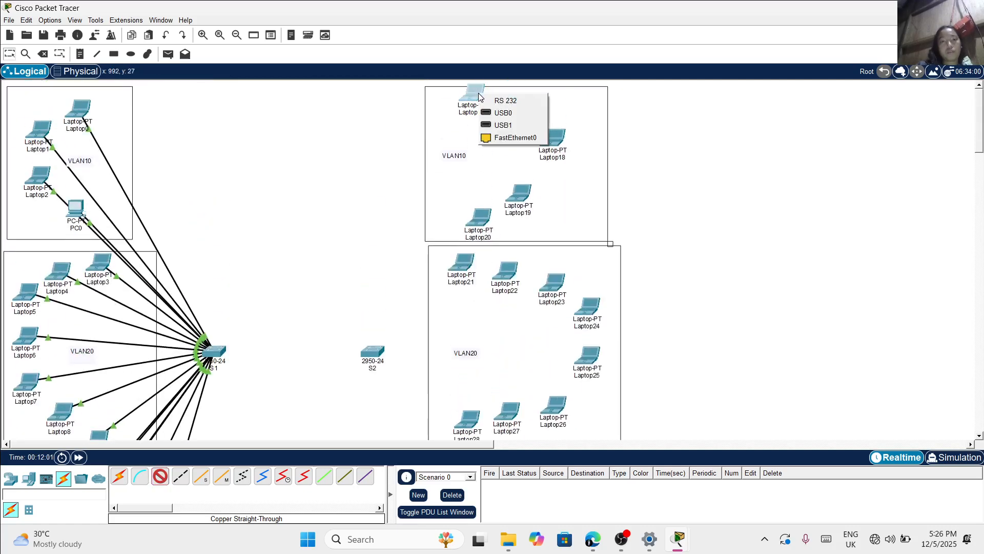
click(488, 138)
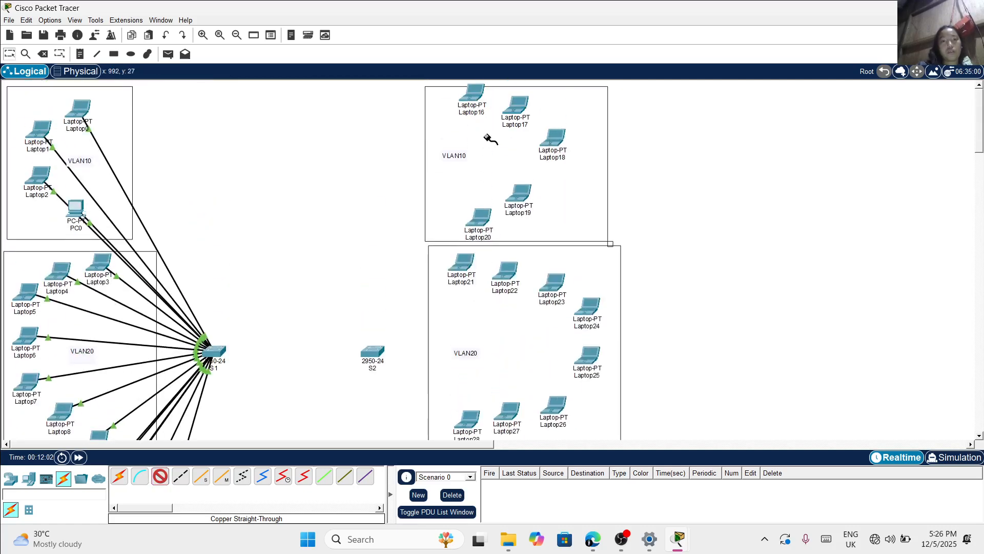
click(373, 351)
click(413, 61)
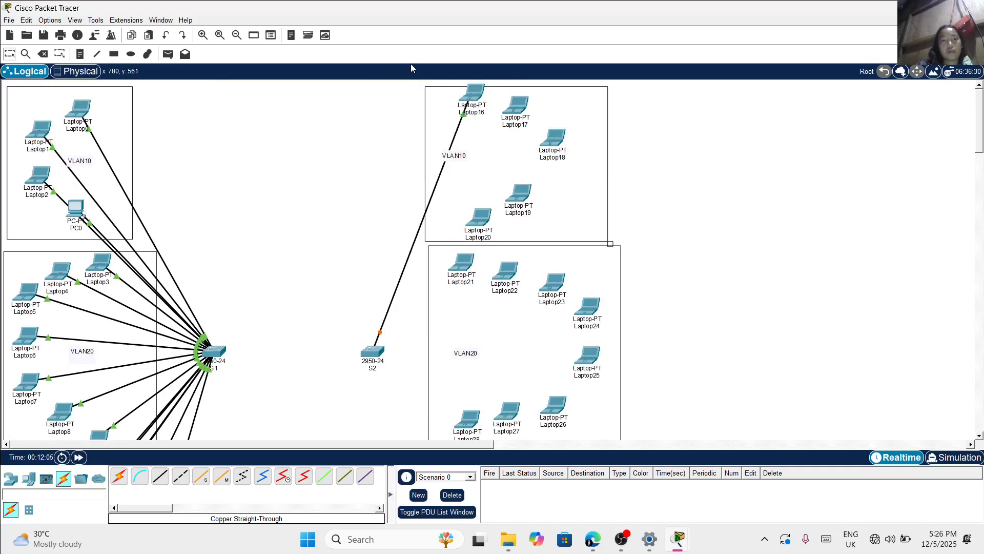
Connect Laptop17's FastEthernet0 to FastEthernet0/2 on switch S2 with a copper straight-through cable
click(160, 476)
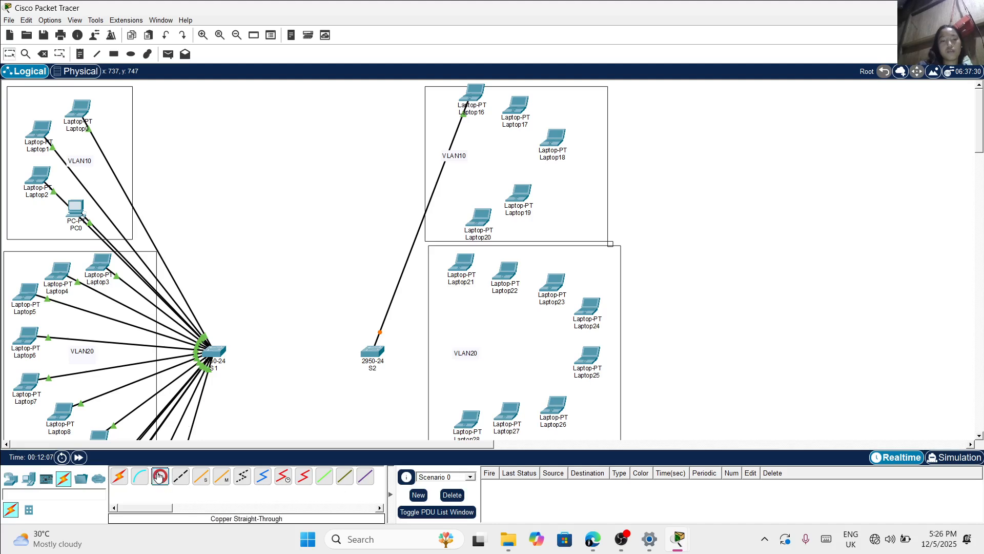
click(518, 106)
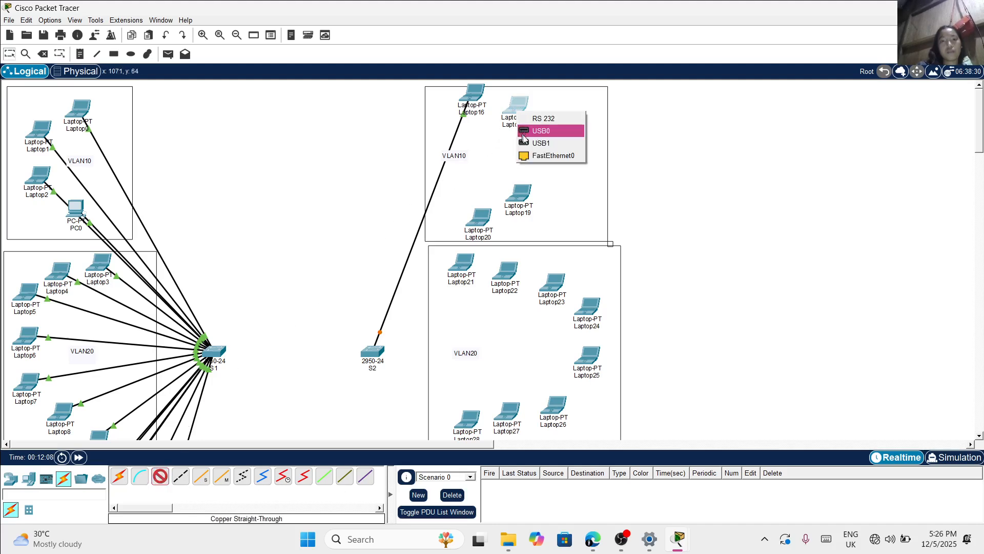
click(528, 155)
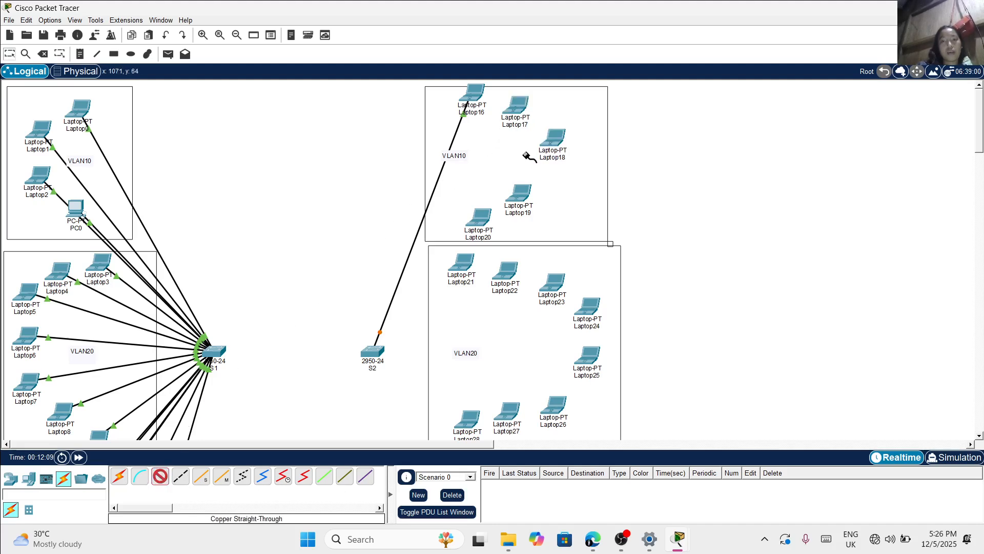
click(372, 350)
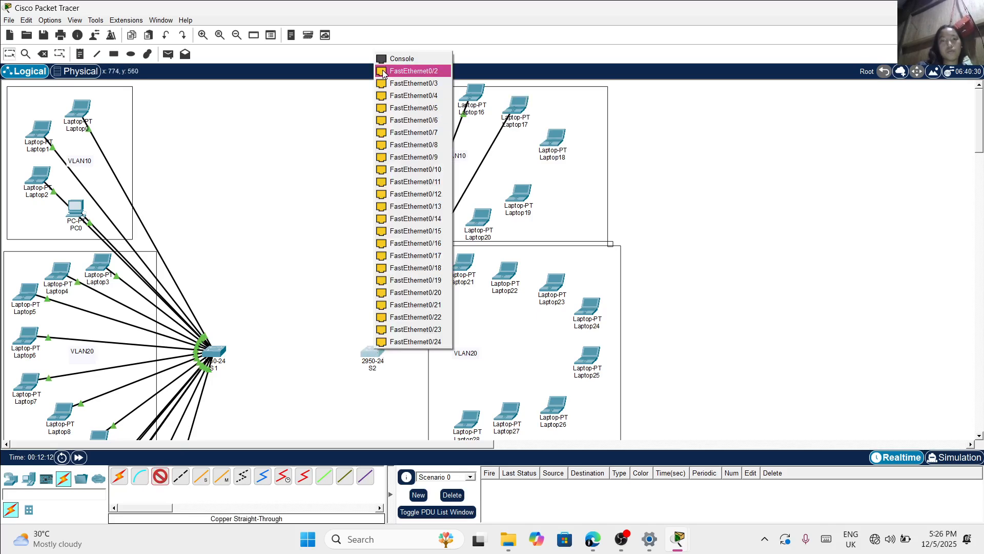
click(387, 72)
Connect Laptop18's FastEthernet0 to FastEthernet0/3 on switch S2 with a copper straight-through cable
click(160, 475)
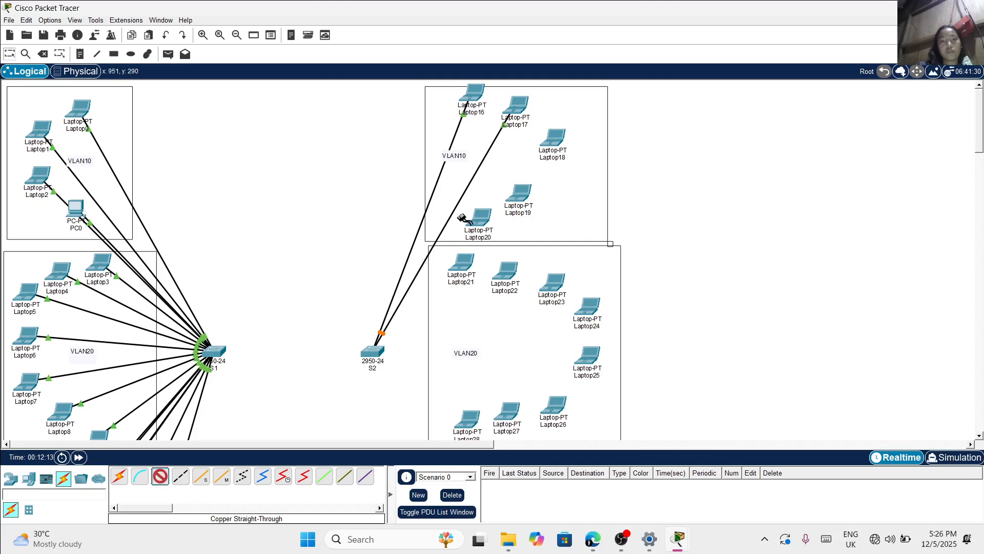
click(553, 140)
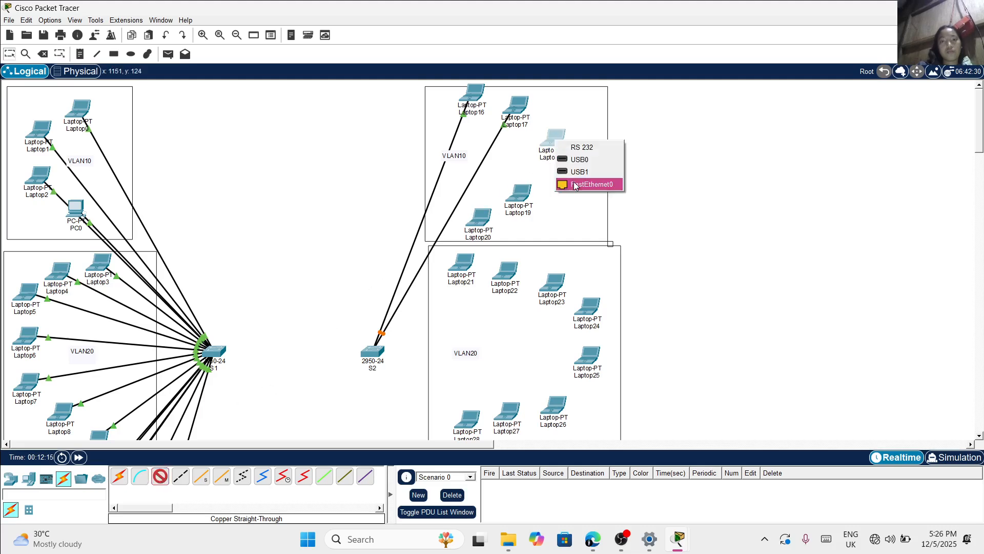
click(575, 185)
click(373, 350)
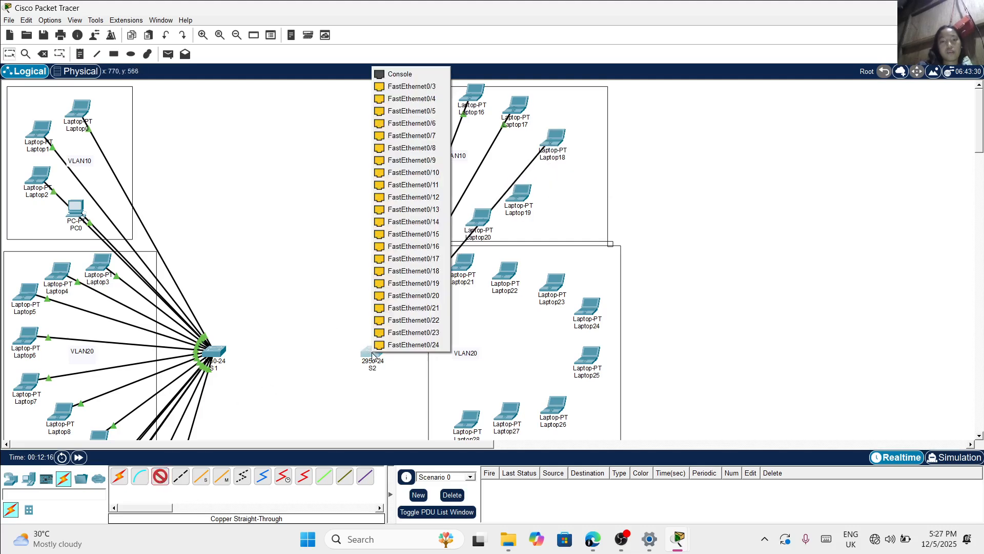
click(419, 86)
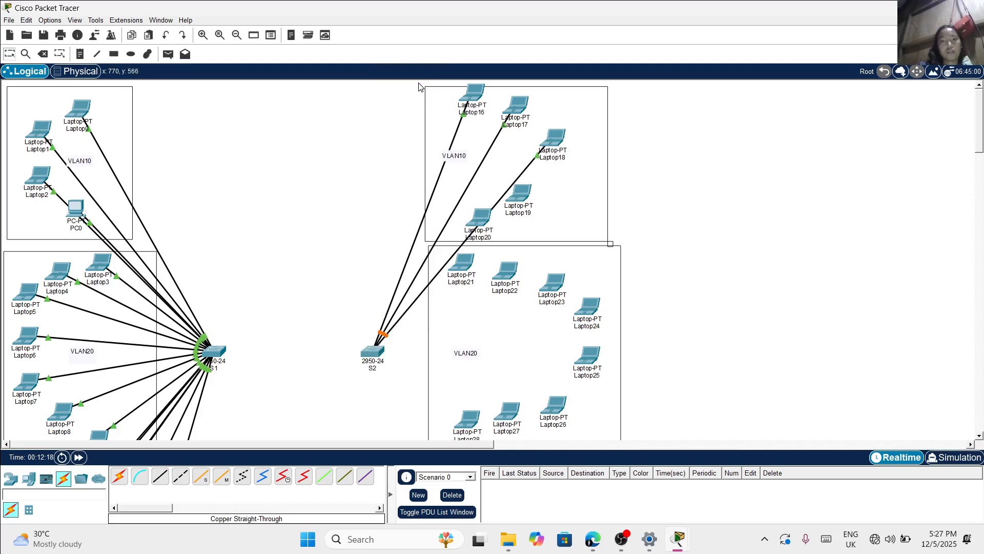
Connect Laptop19's FastEthernet0 to FastEthernet0/4 on switch S2 with a copper straight-through cable
click(169, 476)
click(520, 193)
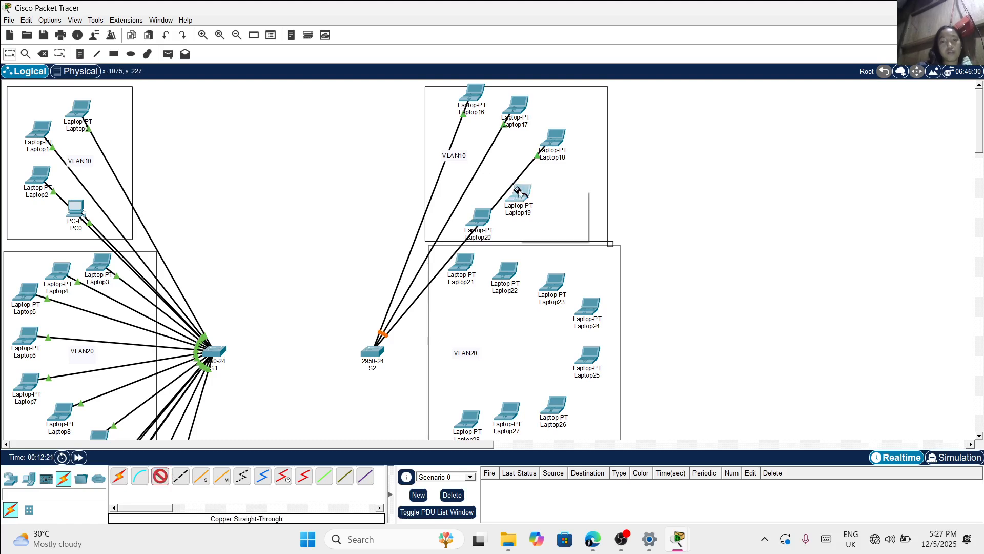
click(552, 234)
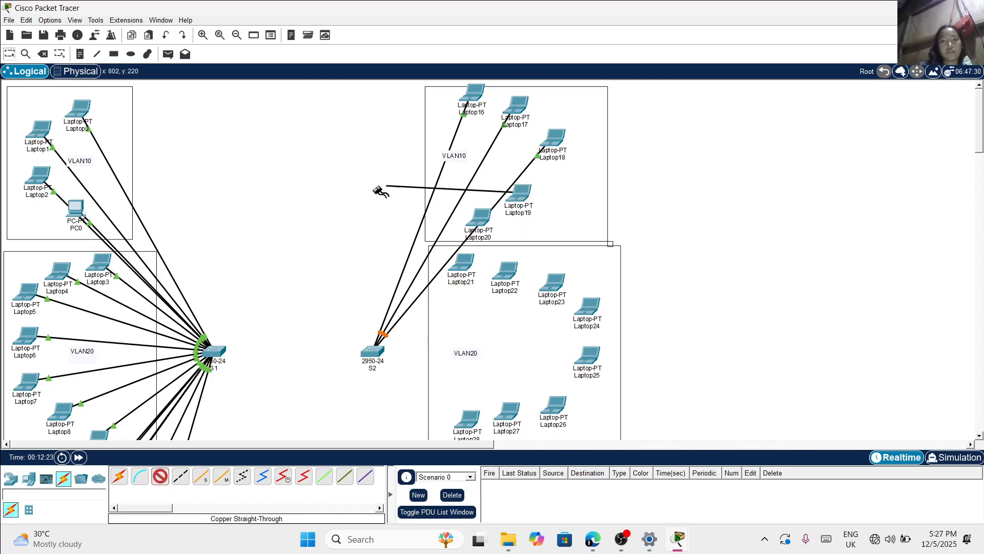
click(373, 351)
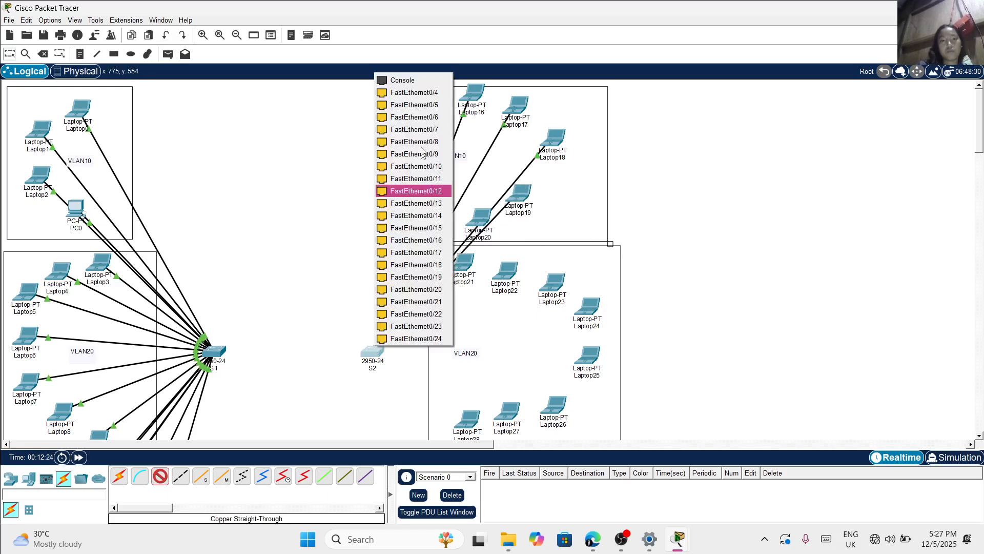
click(430, 96)
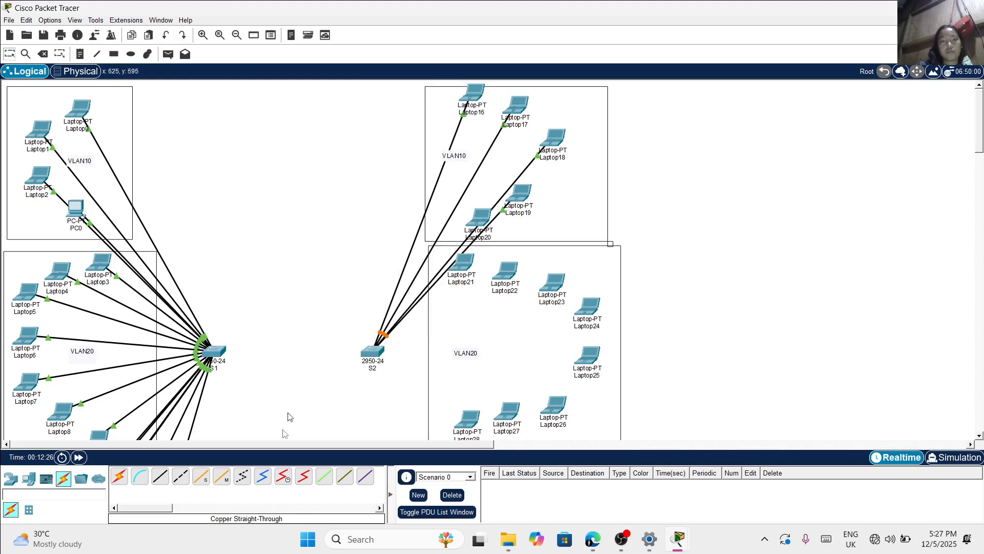
Connect Laptop20's FastEthernet0 to FastEthernet0/5 on switch S2 with a copper straight-through cable
click(160, 476)
click(482, 221)
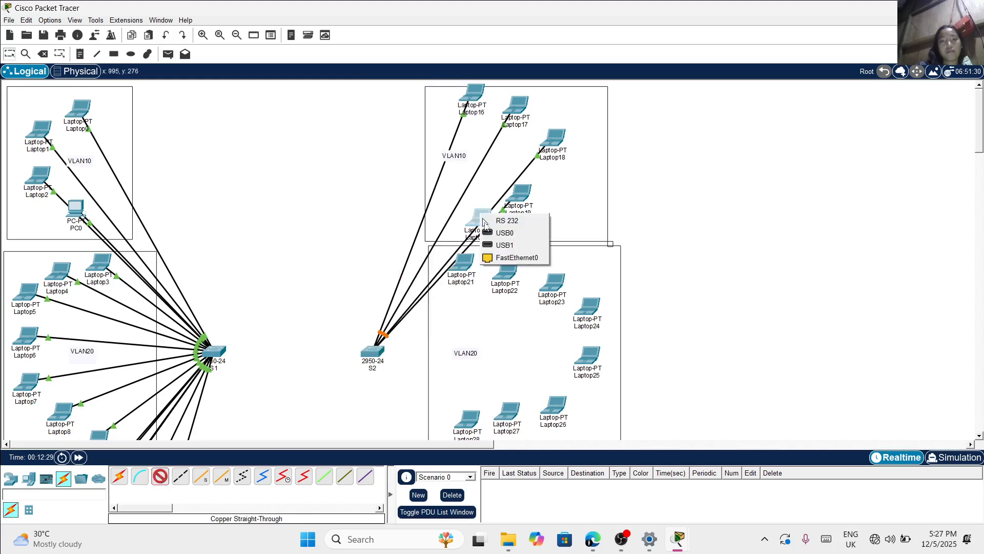
click(497, 259)
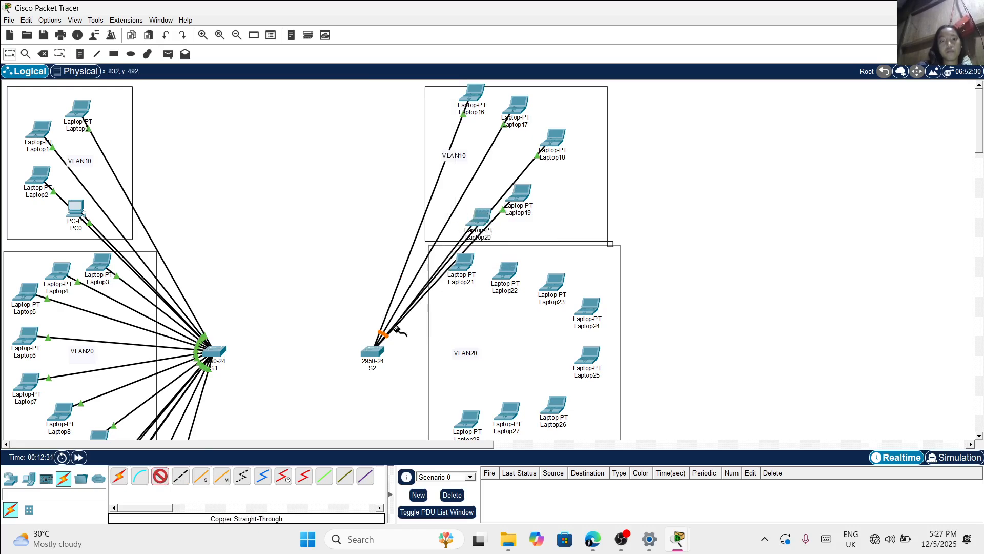
click(371, 354)
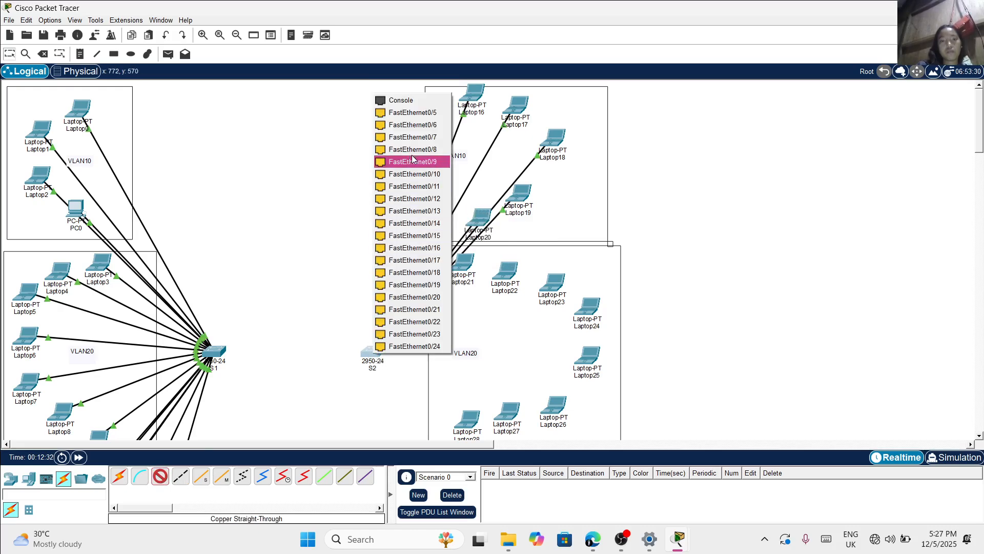
click(416, 114)
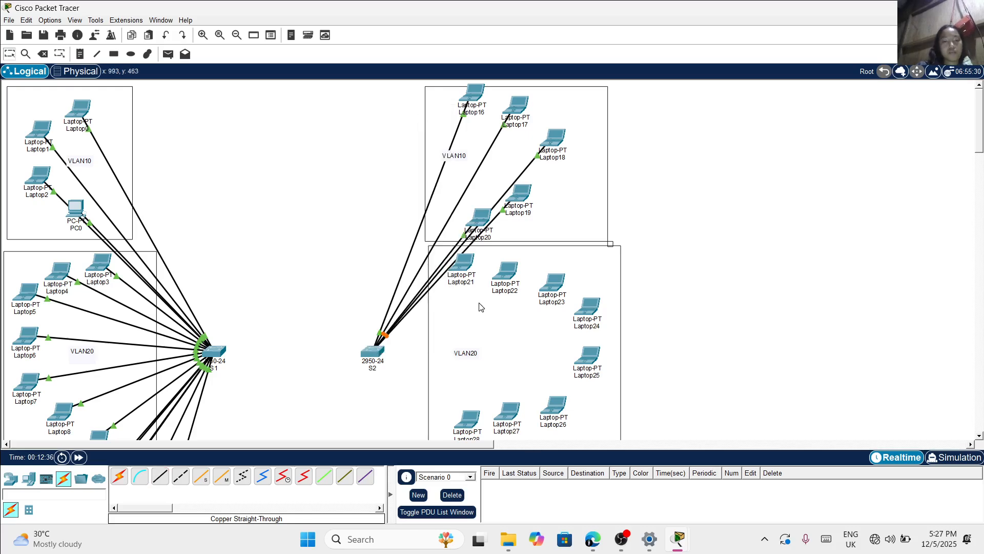
Connect Laptop21's FastEthernet0 to FastEthernet0/7 on switch S2 with a copper straight-through cable
scroll(480, 307, down, 3)
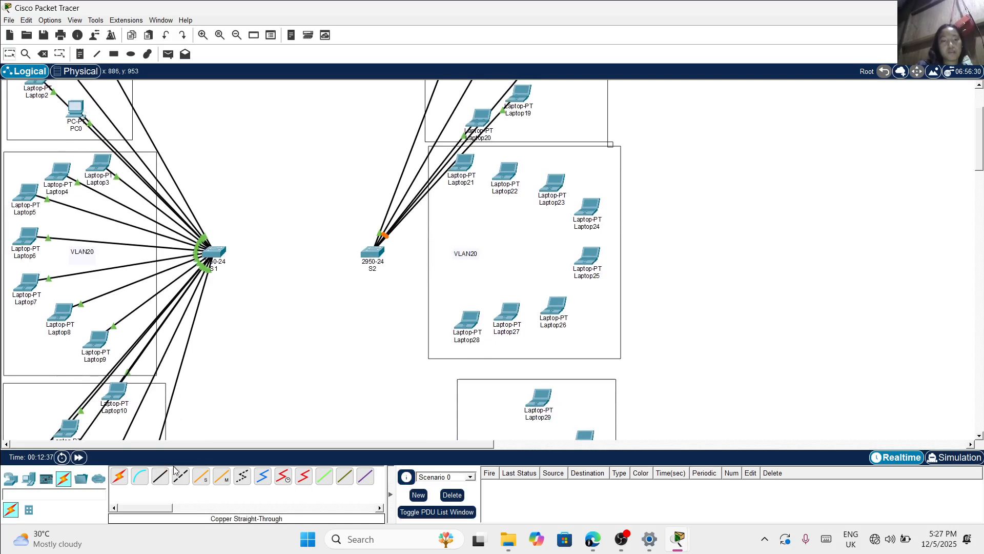
click(160, 476)
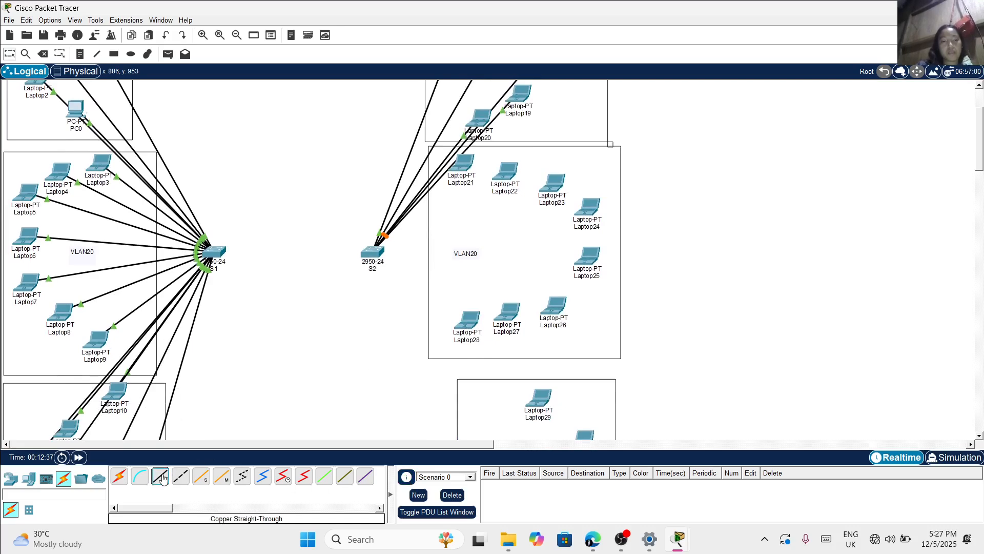
click(466, 164)
click(507, 206)
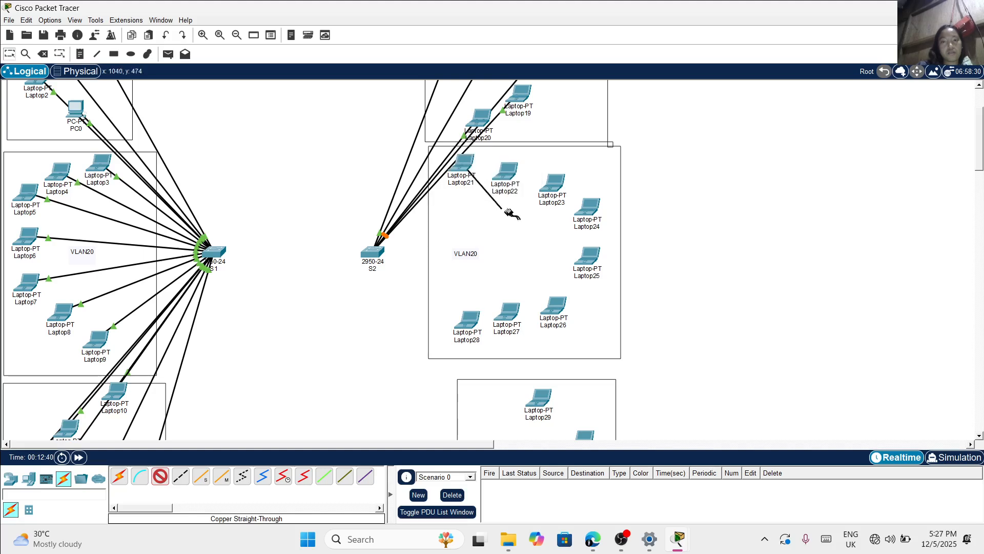
click(376, 248)
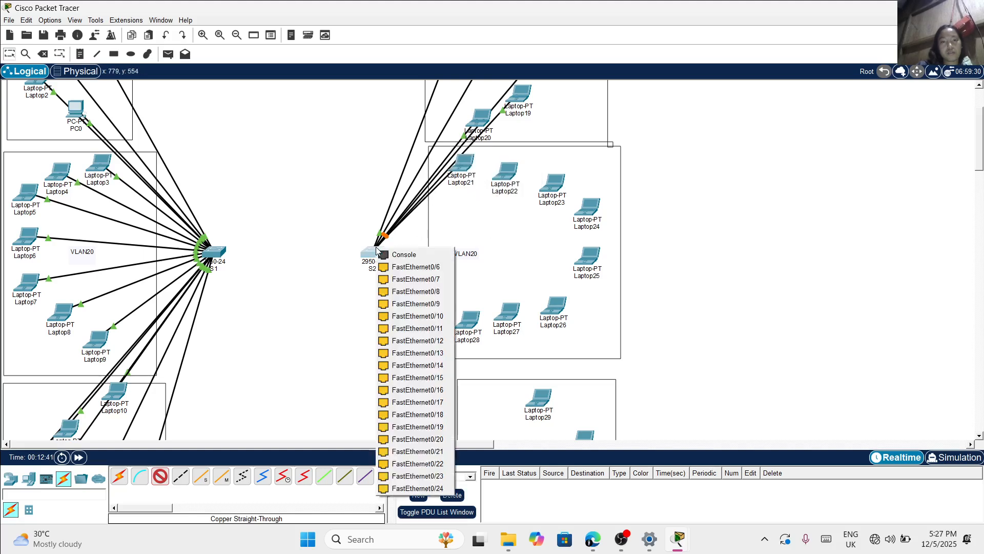
click(410, 283)
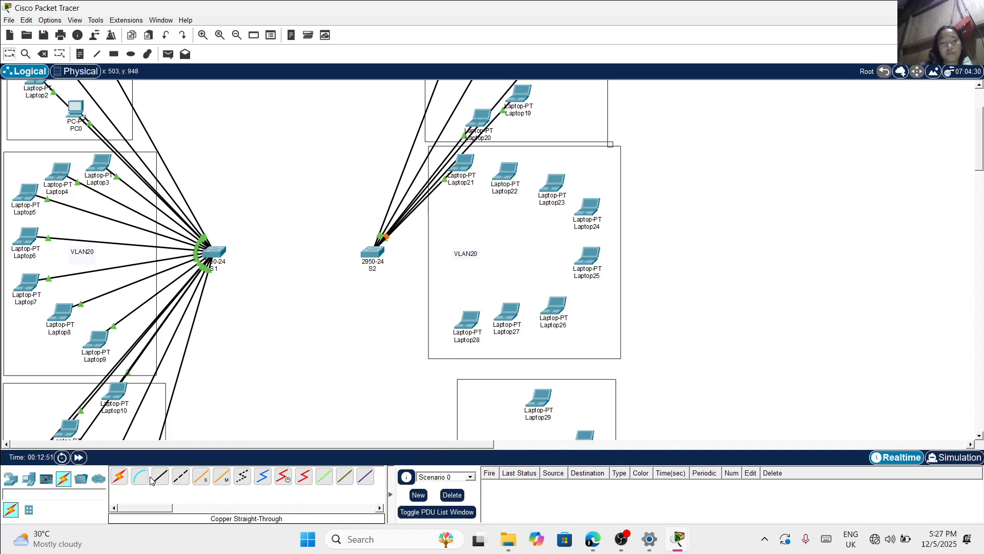
Connect Laptop22's FastEthernet0 to FastEthernet0/8 on switch S2 with a copper straight-through cable
scroll(246, 387, down, 5)
scroll(246, 387, up, 5)
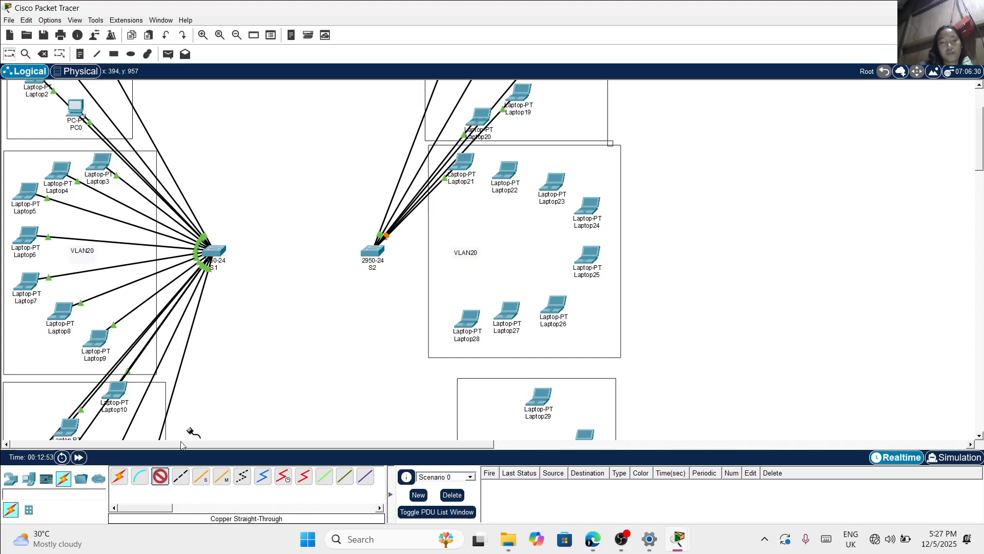
click(512, 173)
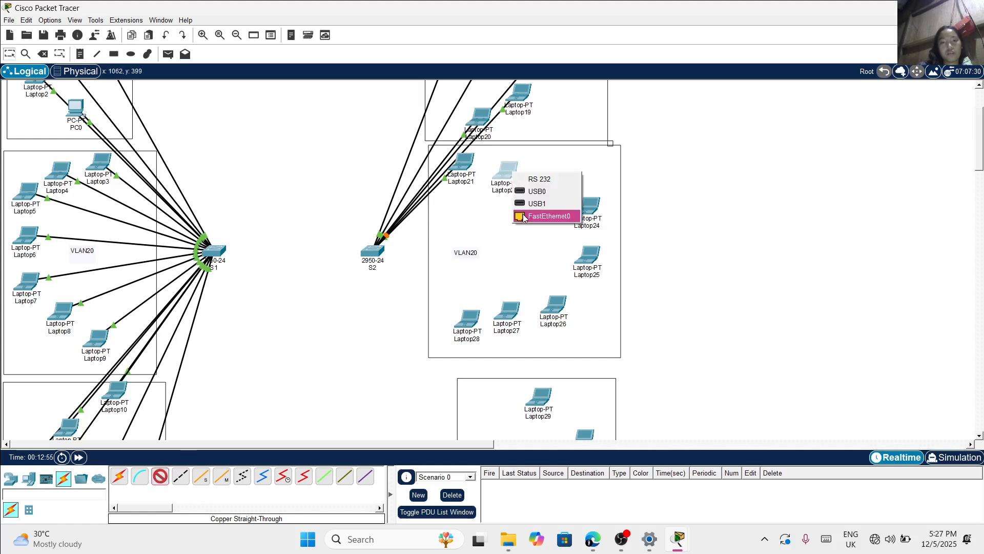
click(526, 216)
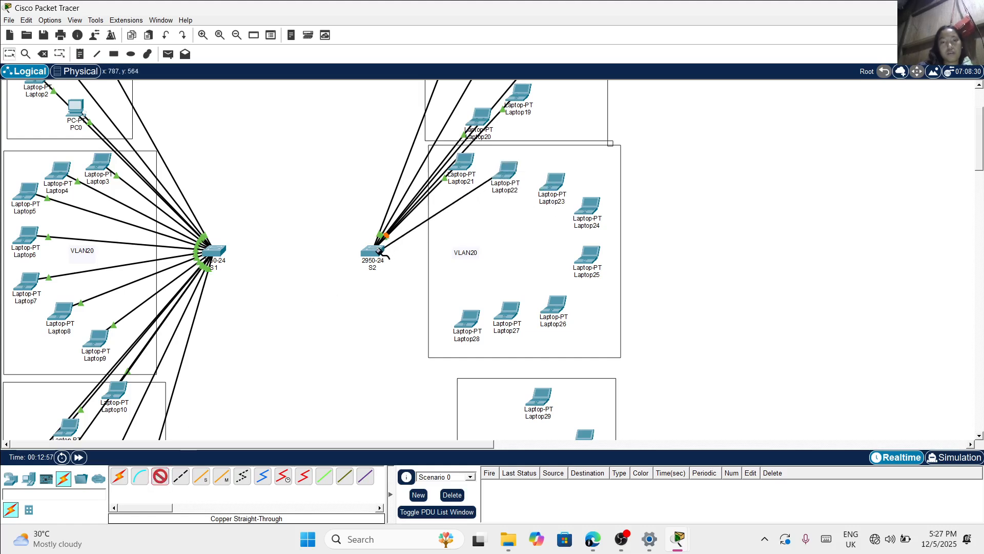
click(381, 252)
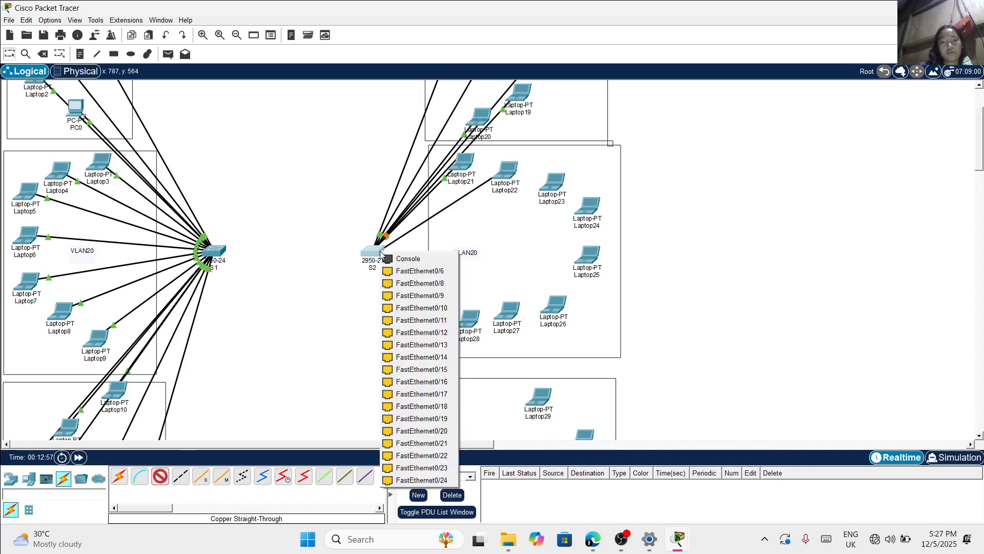
click(419, 284)
Connect Laptop23's FastEthernet0 to FastEthernet0/9 on switch S2 with a copper straight-through cable
click(159, 479)
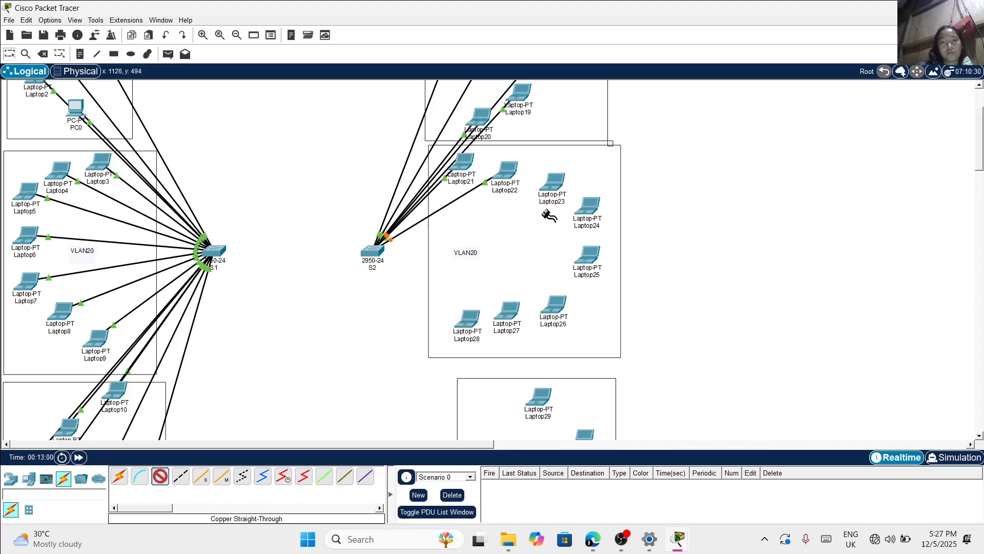
click(556, 186)
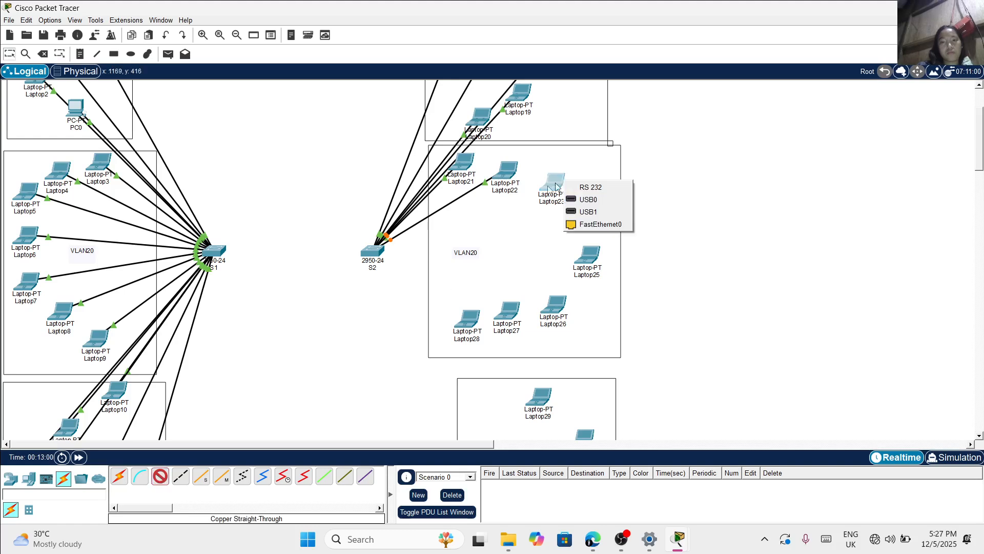
click(597, 224)
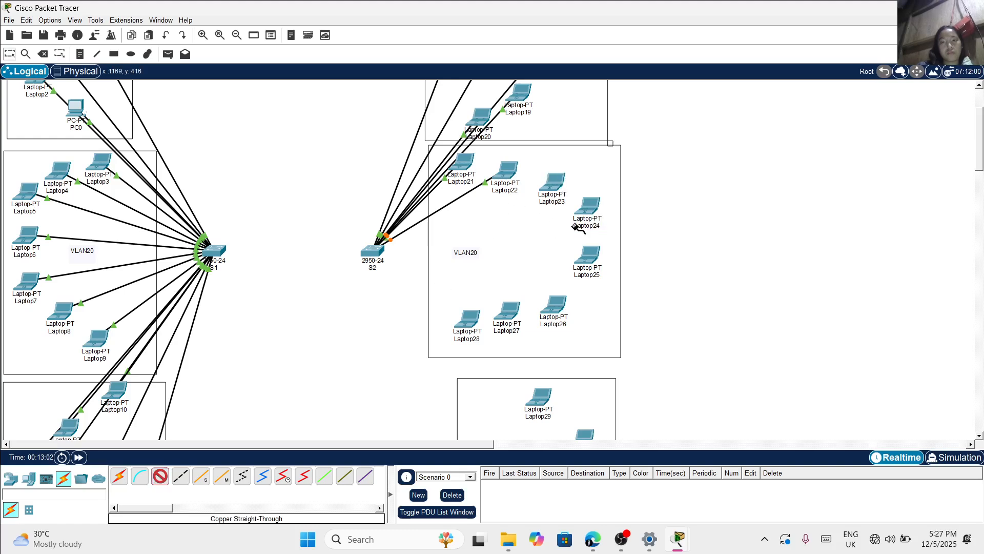
click(374, 252)
click(403, 285)
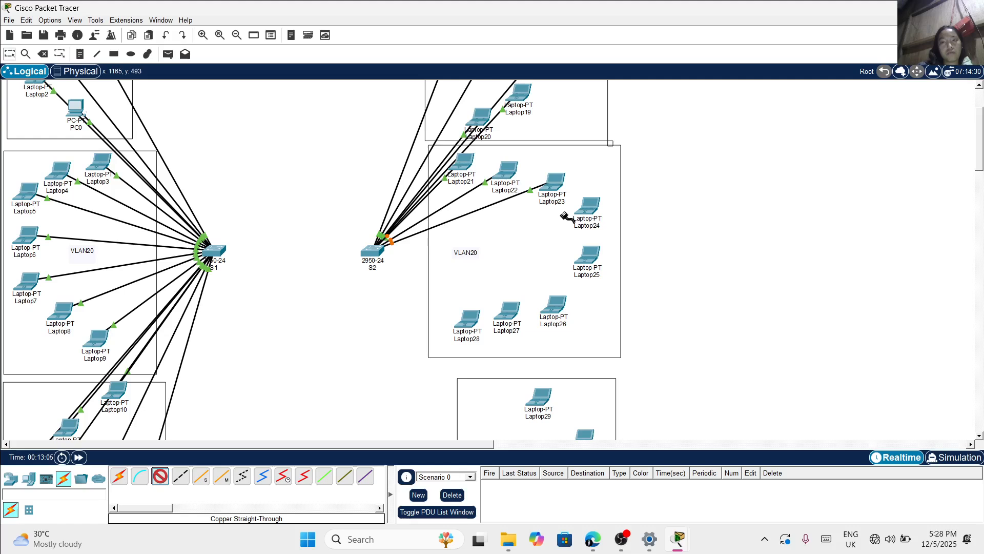
Connect Laptop24's FastEthernet0 to FastEthernet0/10 on switch S2 with a copper straight-through cable
click(591, 207)
click(602, 248)
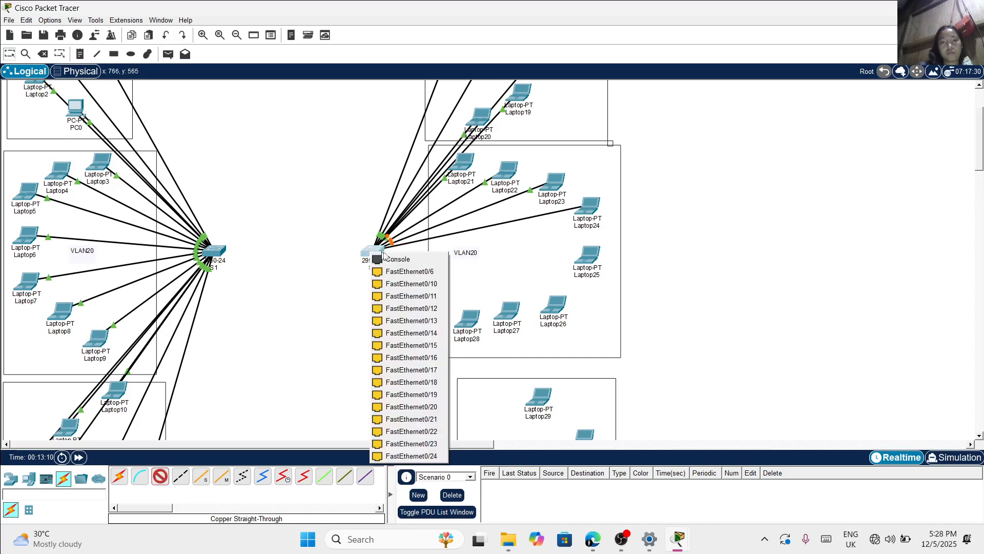
click(402, 286)
Connect Laptop25's FastEthernet0 to FastEthernet0/11 on switch S2 with a copper straight-through cable
click(157, 477)
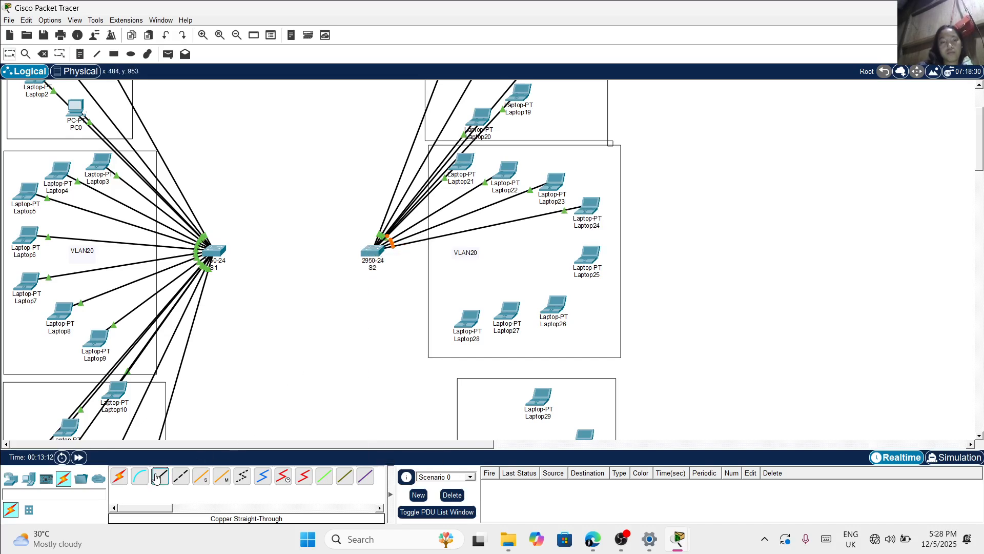
click(590, 256)
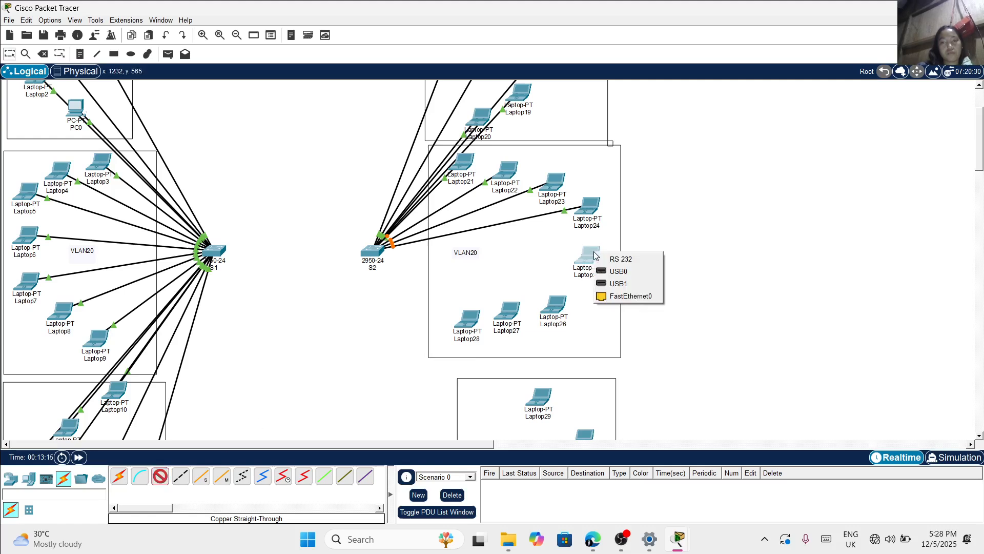
click(604, 297)
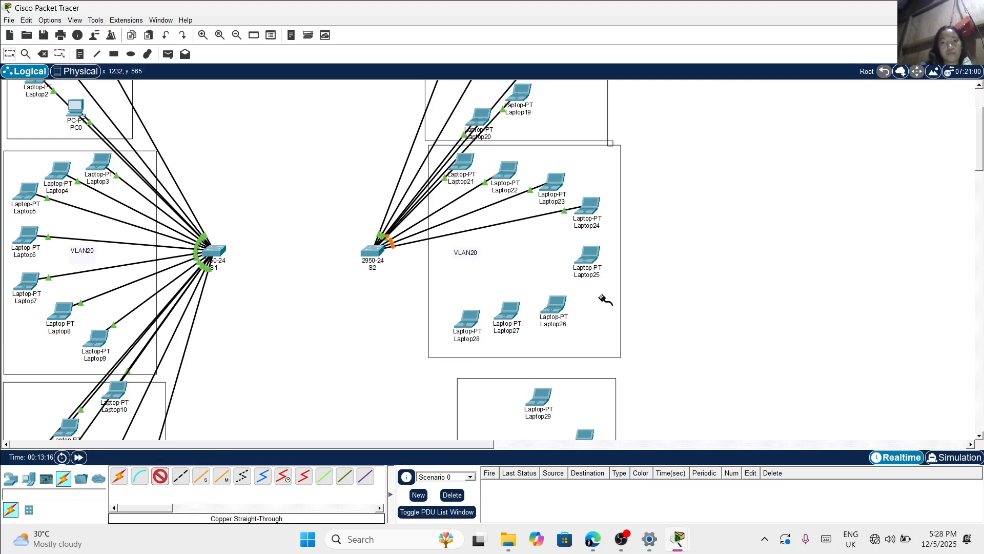
click(375, 250)
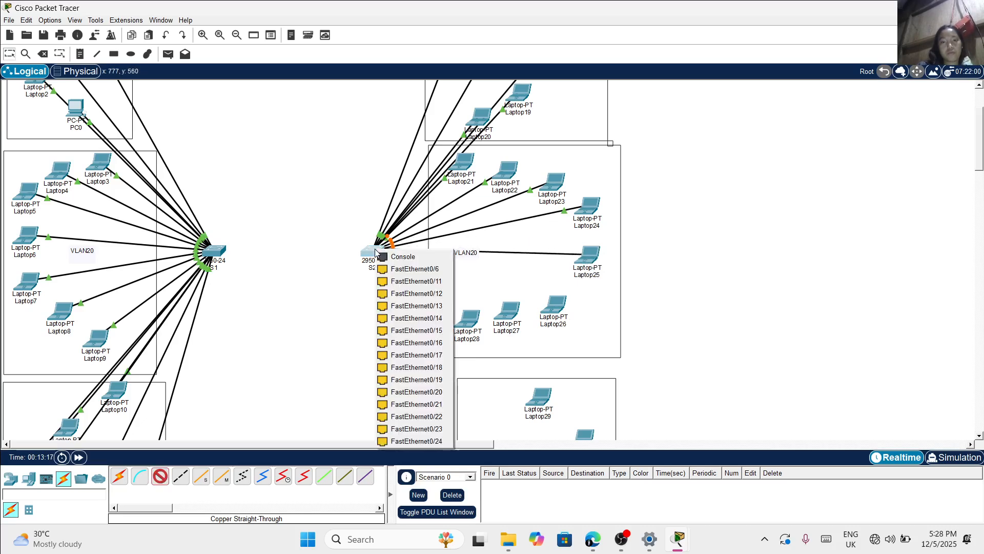
click(419, 283)
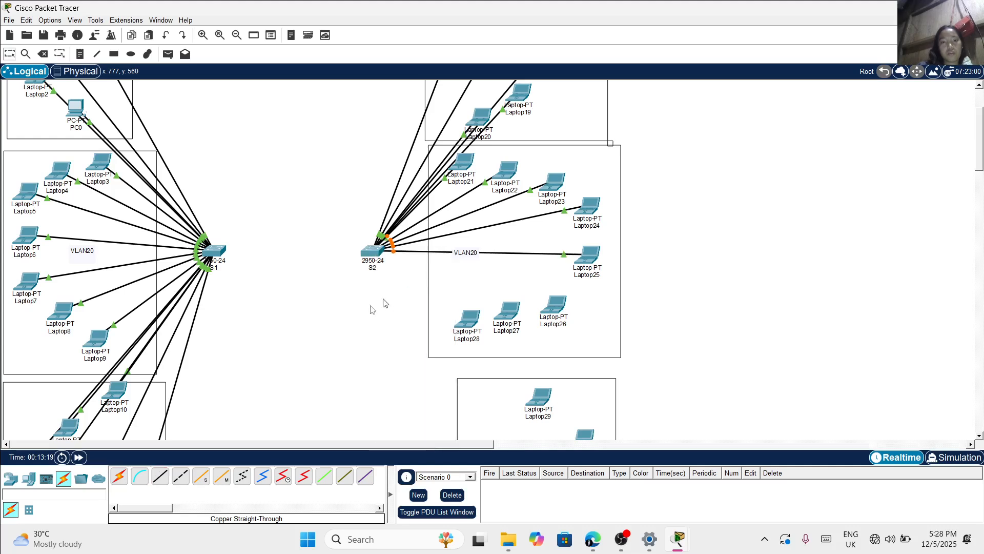
Connect Laptop26's FastEthernet0 to FastEthernet0/12 on switch S2 with a copper straight-through cable
click(161, 478)
click(552, 312)
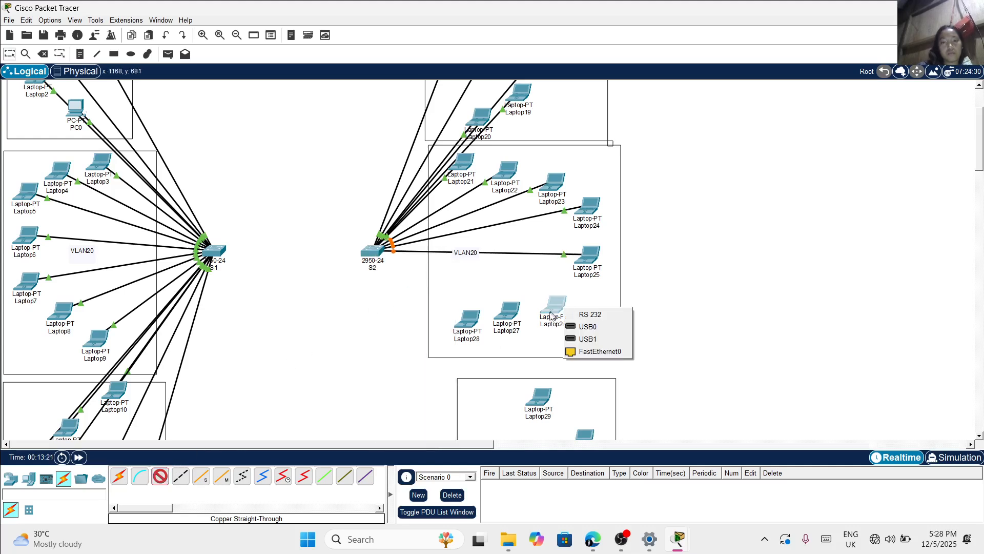
click(597, 352)
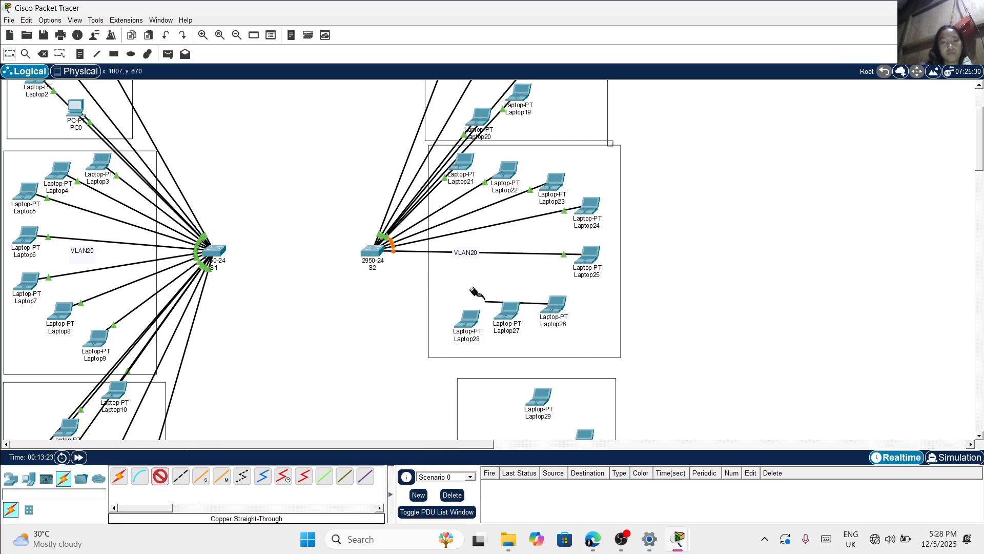
click(374, 249)
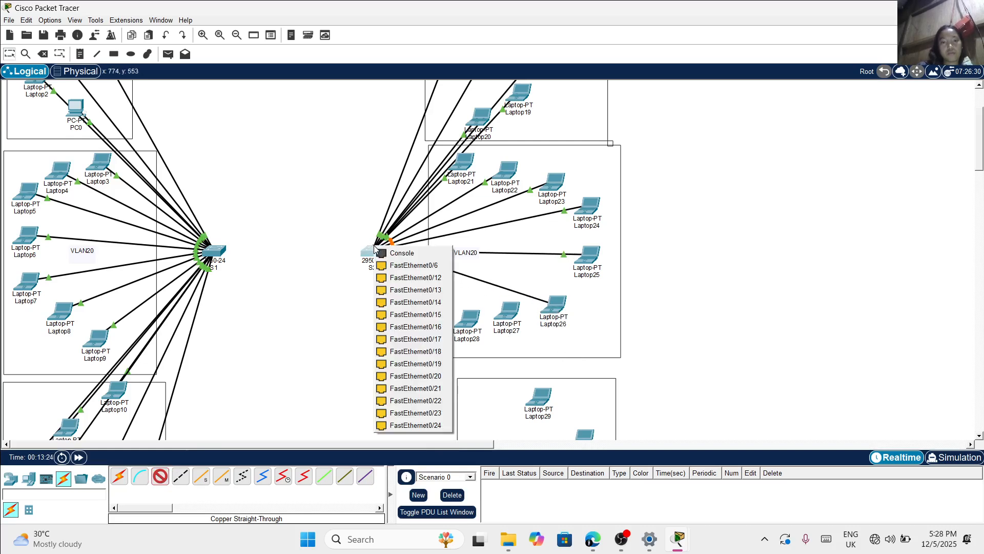
click(395, 278)
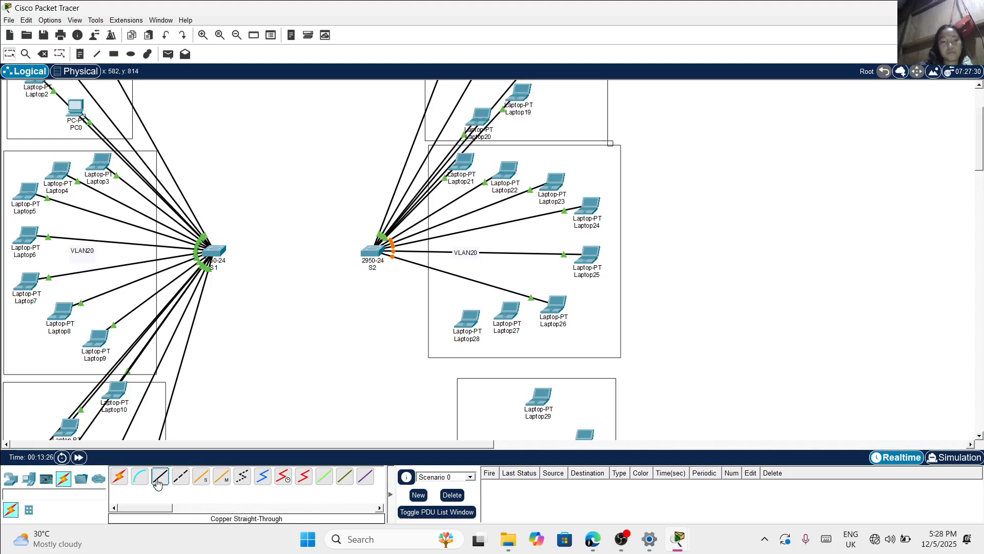
Connect Laptop27's FastEthernet0 to FastEthernet0/13 on switch S2 with a copper straight-through cable
click(157, 483)
click(508, 313)
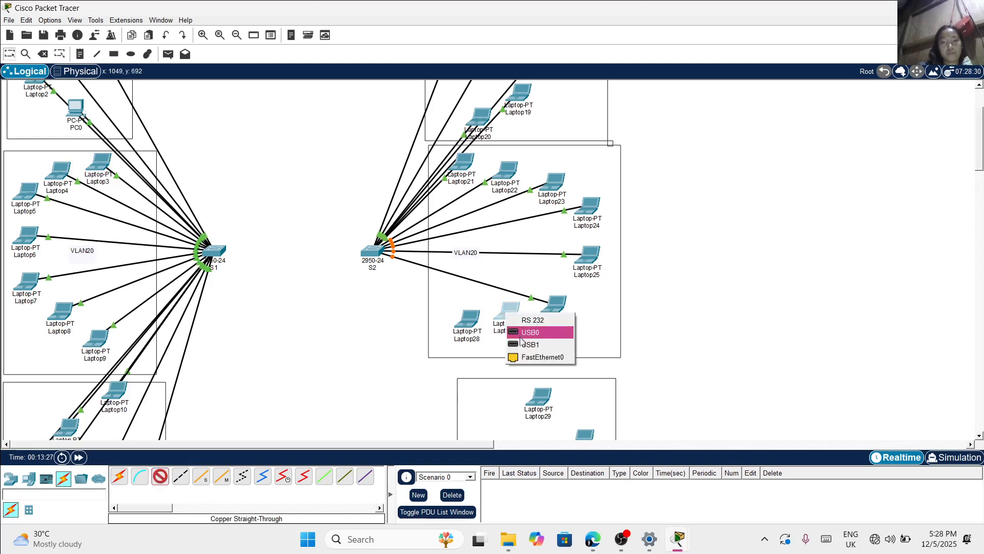
click(518, 357)
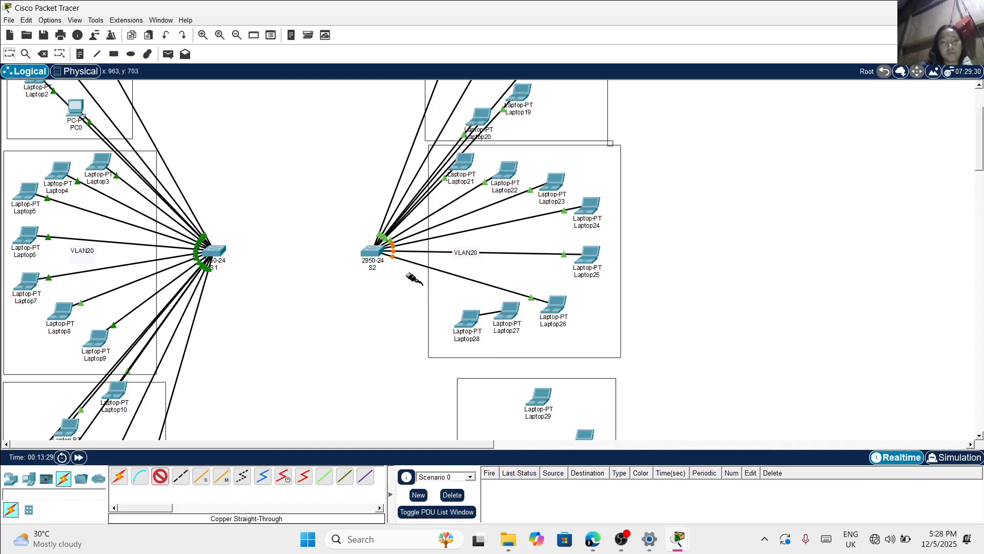
click(376, 252)
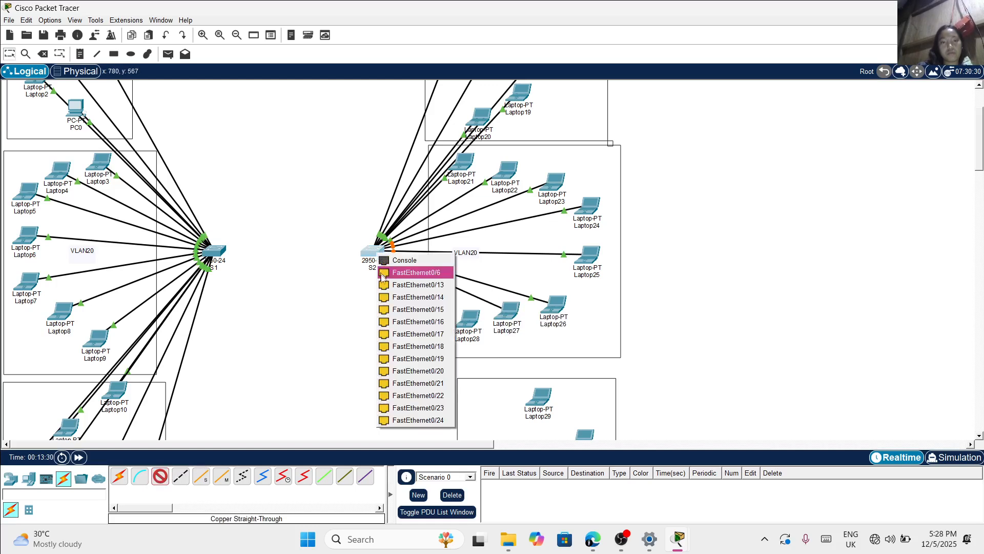
click(405, 288)
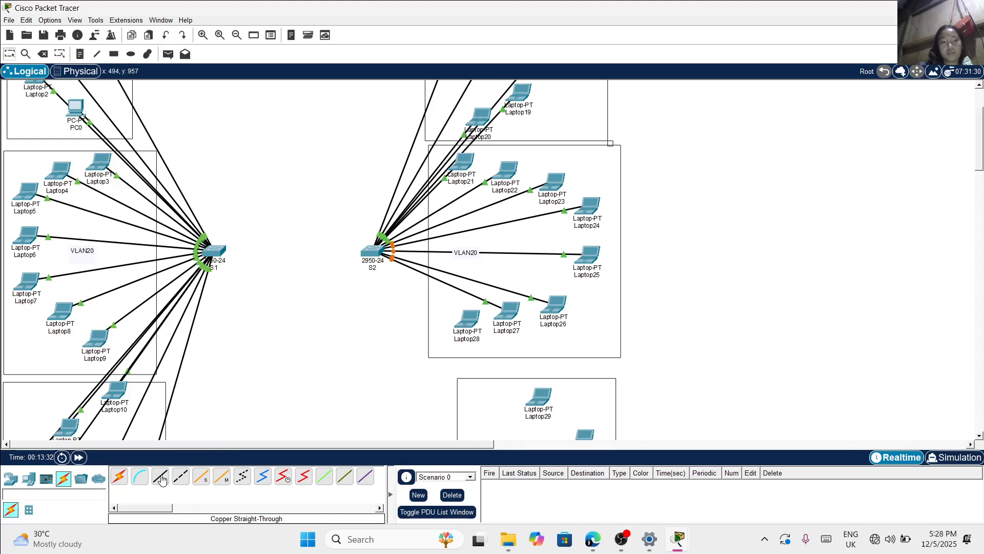
Connect Laptop28's FastEthernet0 to FastEthernet0/14 on switch S2 with a copper straight-through cable
click(161, 476)
click(472, 327)
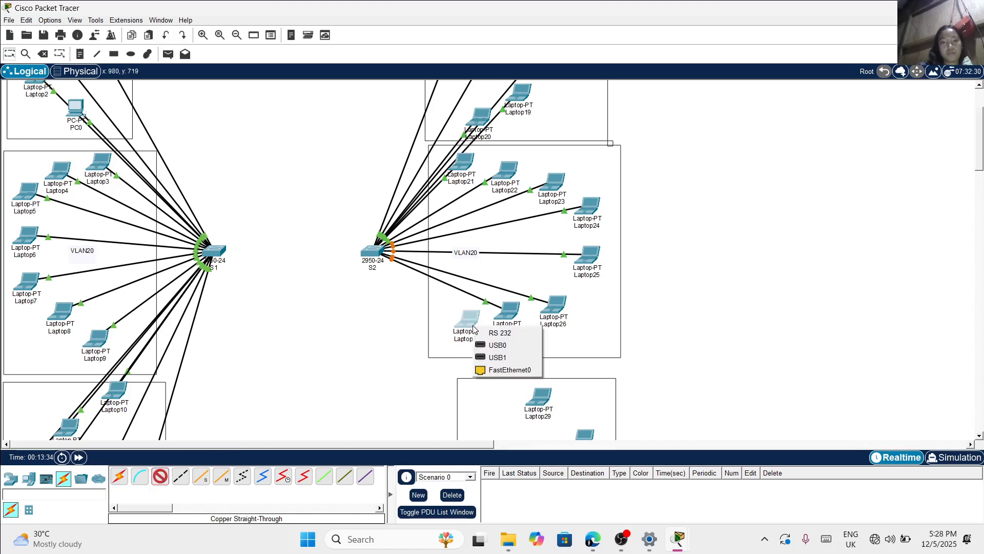
click(489, 370)
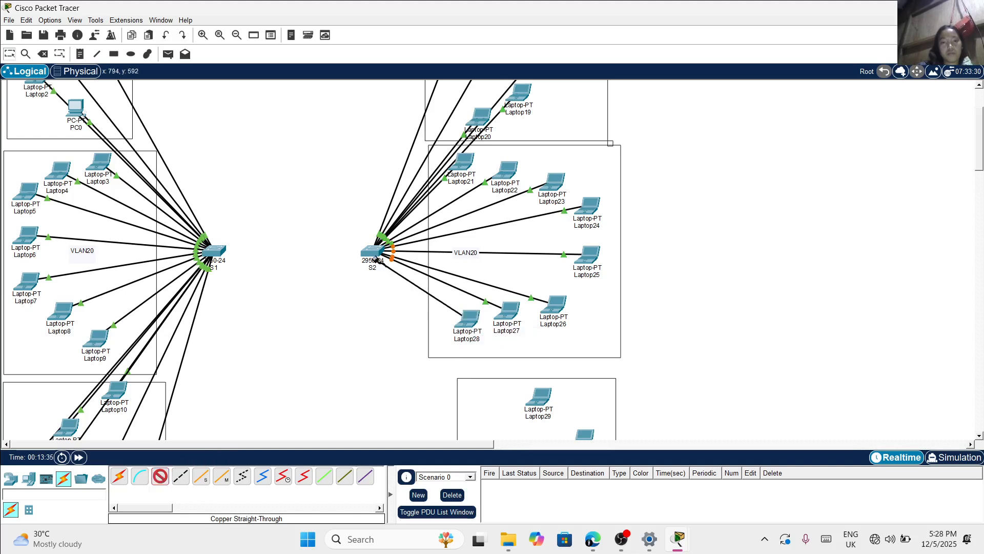
click(372, 252)
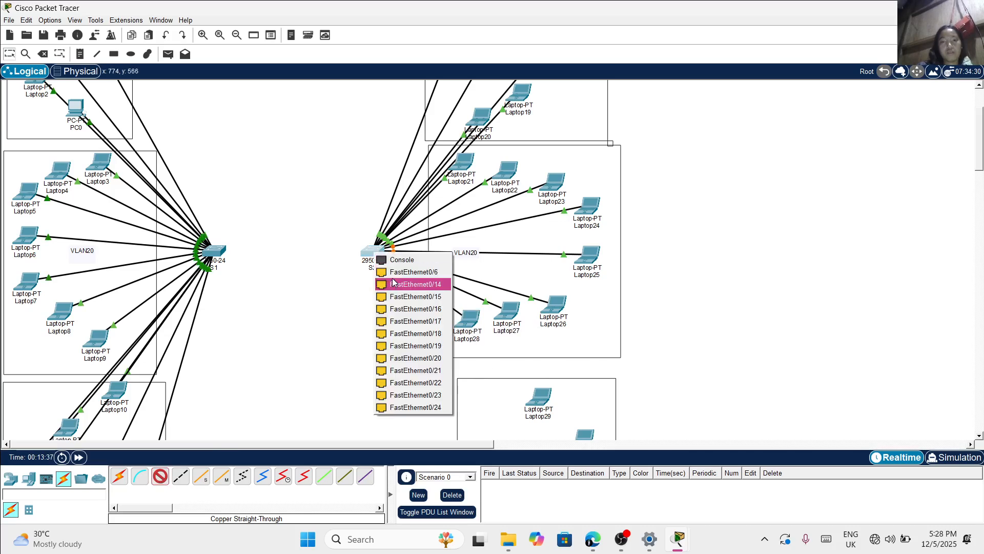
click(410, 282)
Connect Laptop29's FastEthernet0 to FastEthernet0/17 on switch S2 with a copper straight-through cable
scroll(424, 328, down, 3)
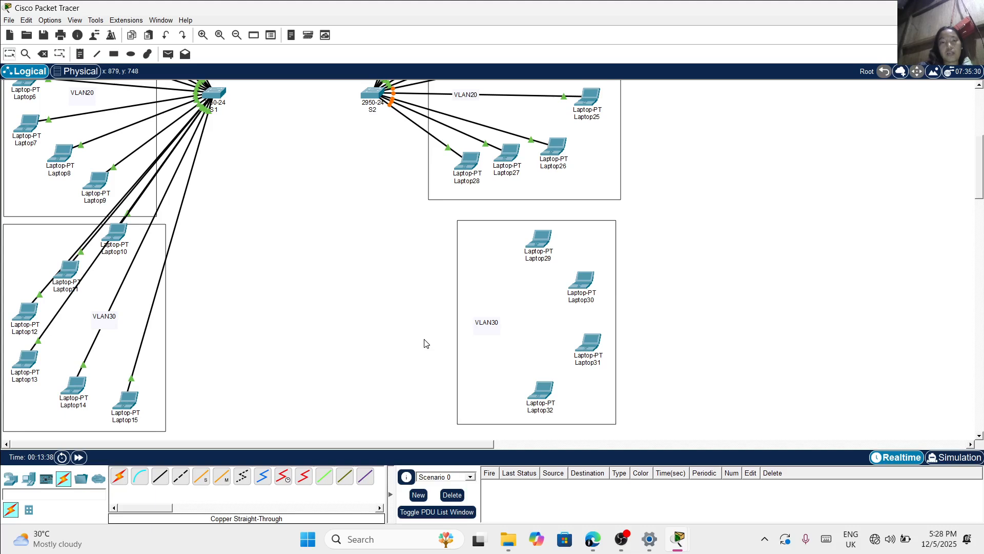
click(160, 476)
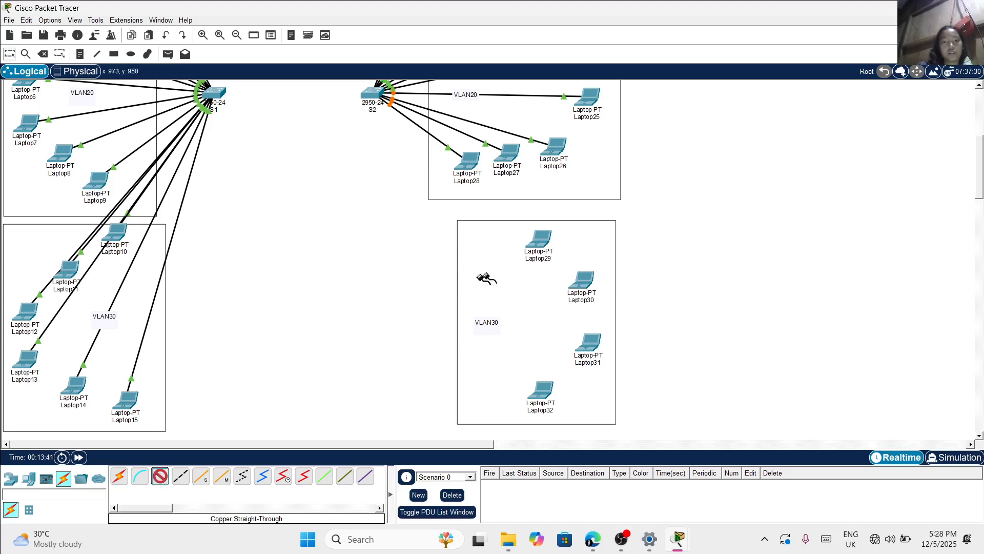
click(544, 245)
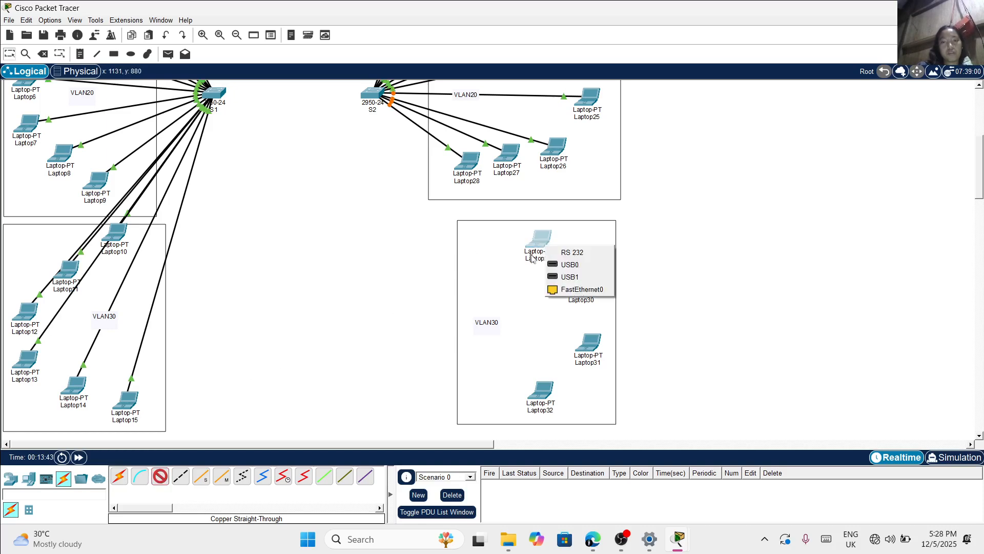
click(566, 290)
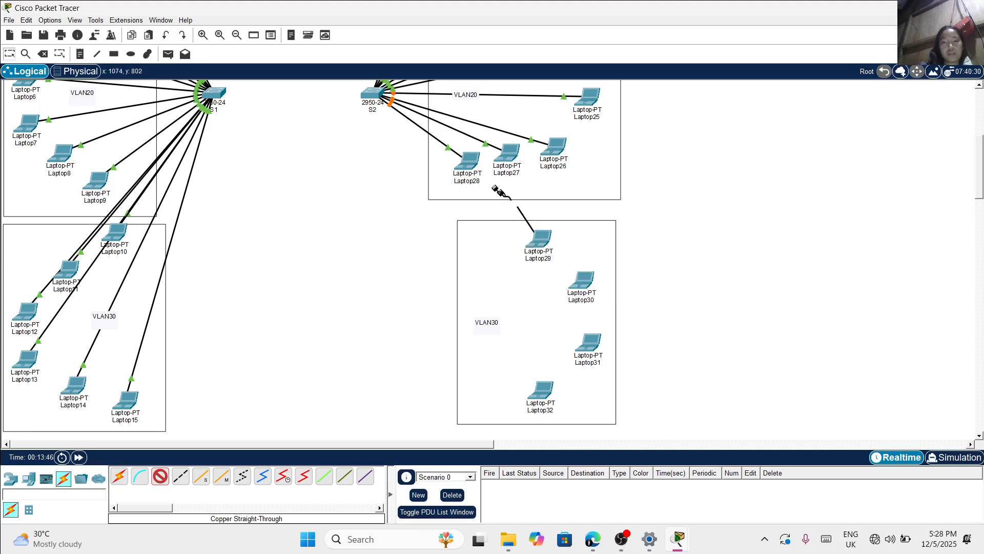
click(373, 92)
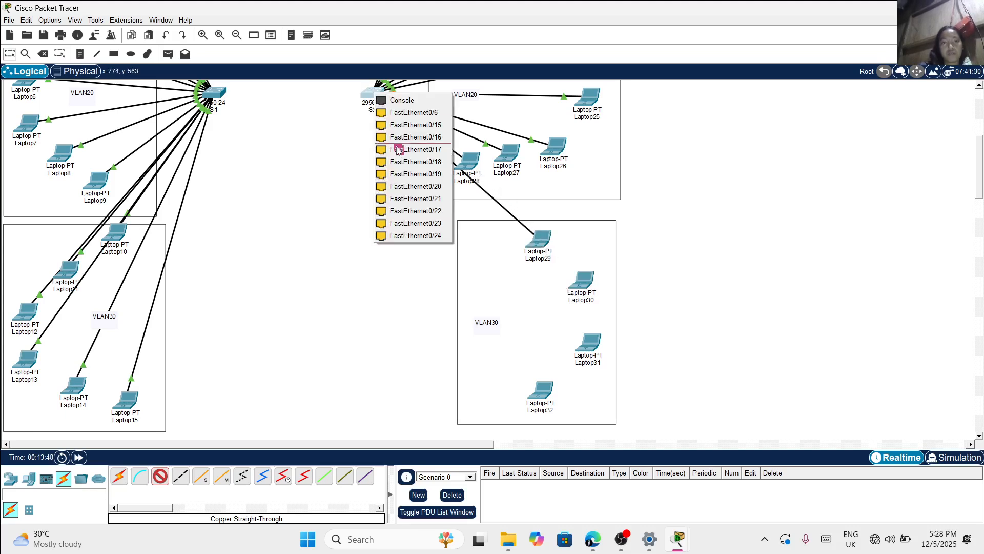
click(410, 148)
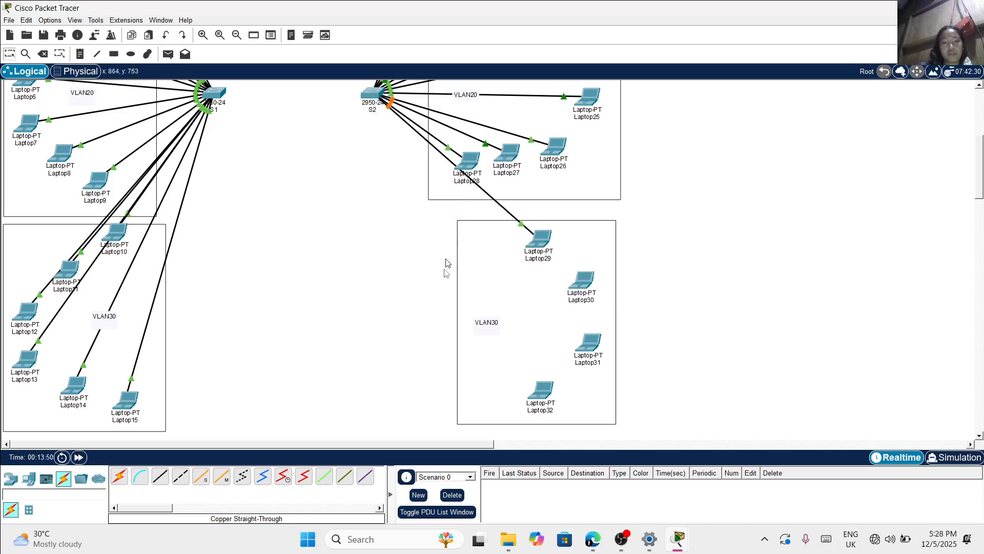
Connect Laptop30's FastEthernet0 to FastEthernet0/18 on switch S2 with a copper straight-through cable
click(164, 477)
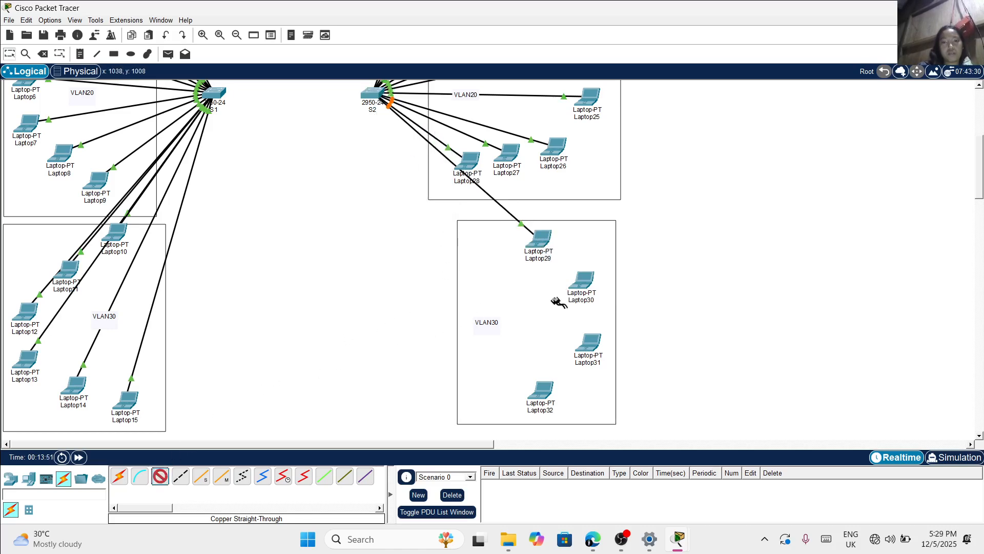
click(569, 274)
click(621, 325)
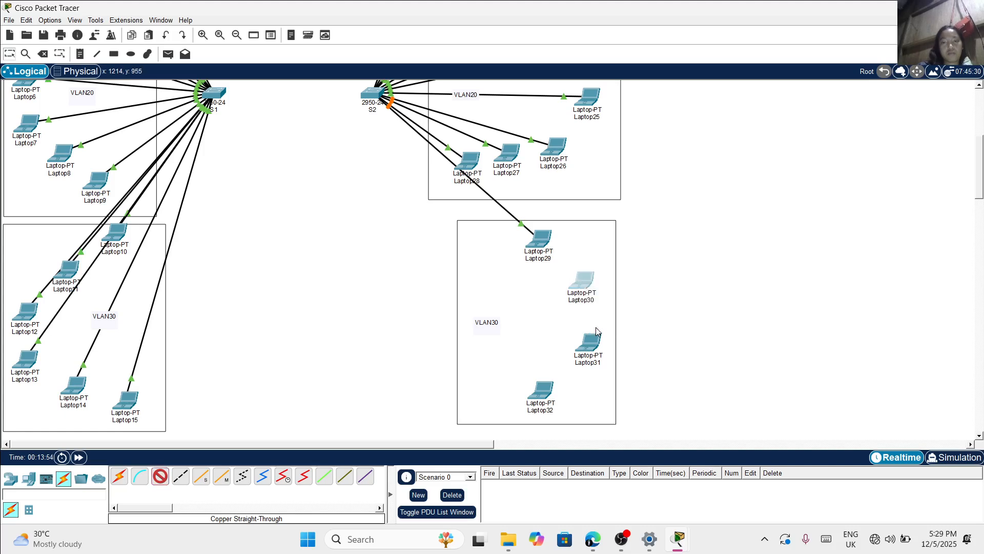
click(367, 90)
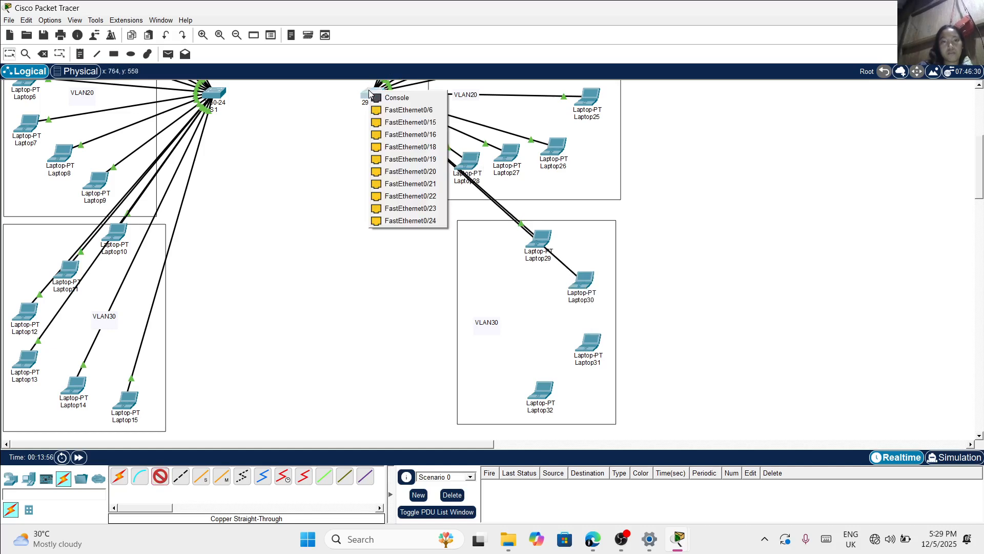
click(388, 147)
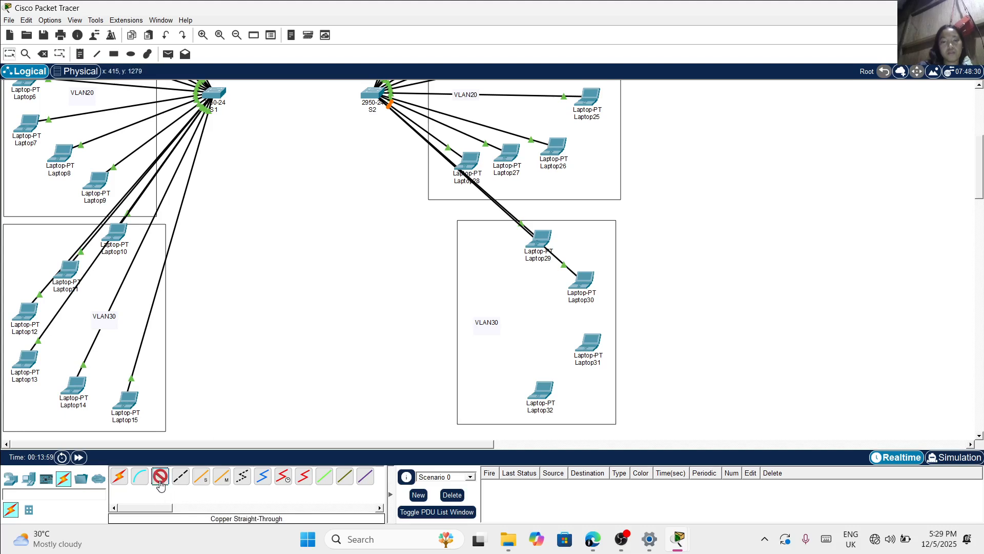
Connect Laptop31's FastEthernet0 to FastEthernet0/19 on switch S2 with a copper straight-through cable
click(592, 346)
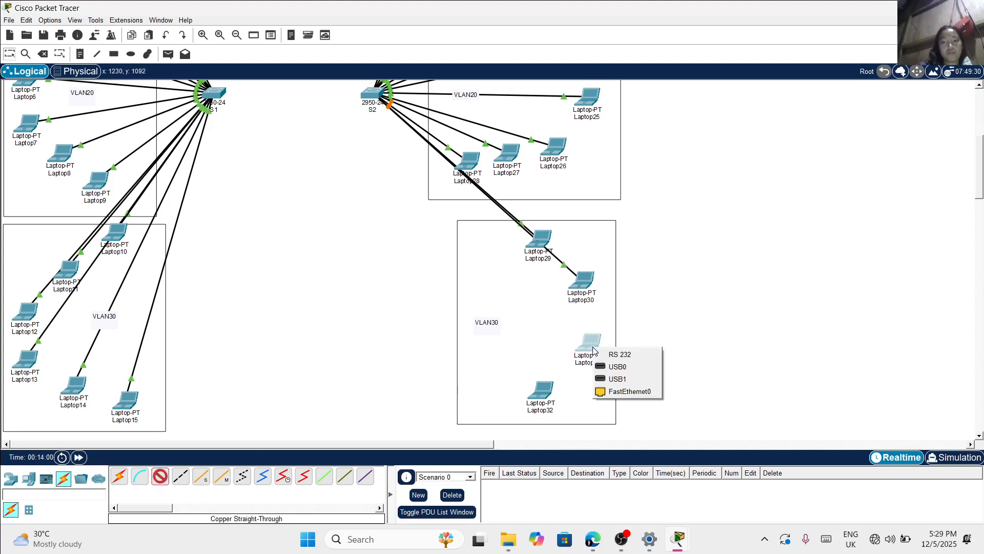
click(613, 395)
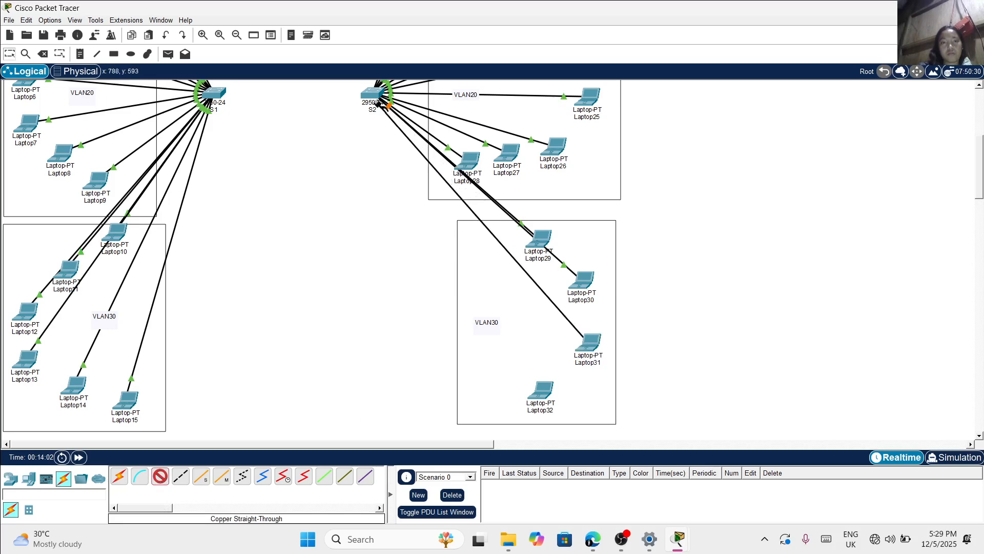
click(373, 93)
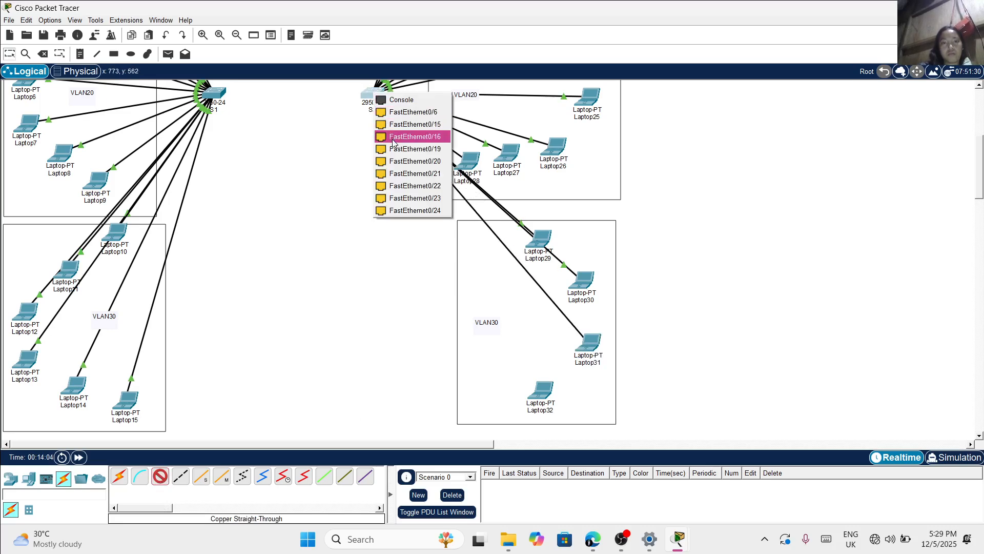
click(392, 148)
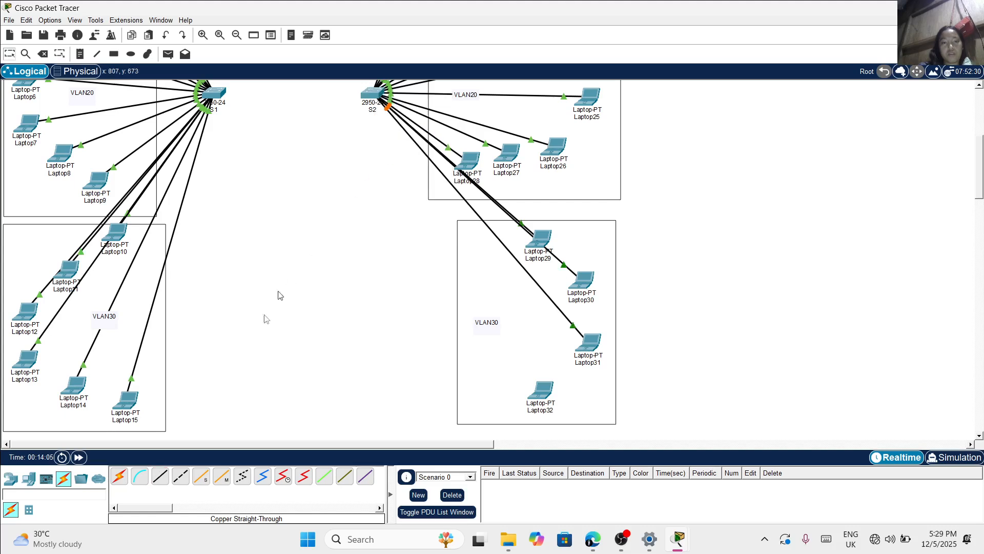
Connect Laptop32's FastEthernet0 to FastEthernet0/20 on switch S2 with a copper straight-through cable
click(159, 479)
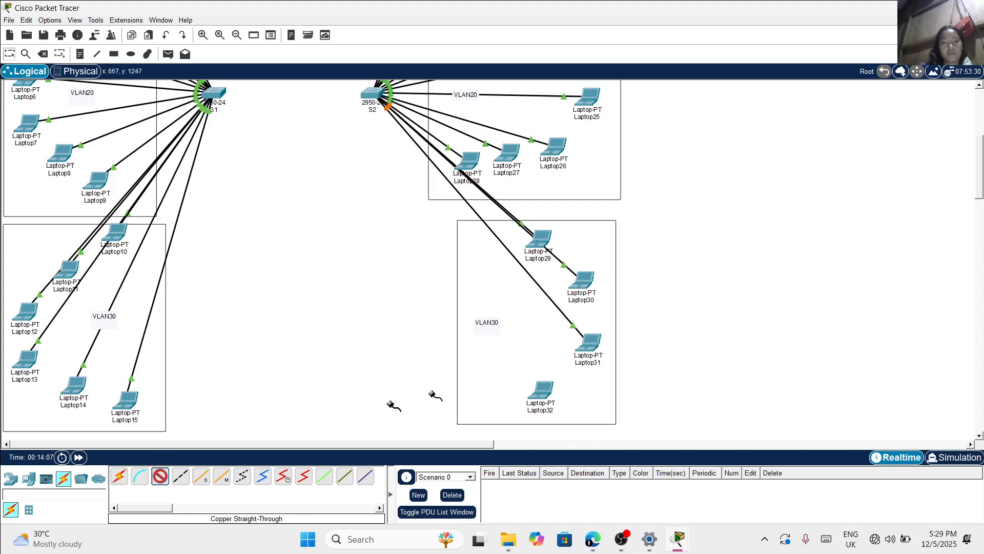
click(541, 394)
click(552, 435)
click(371, 91)
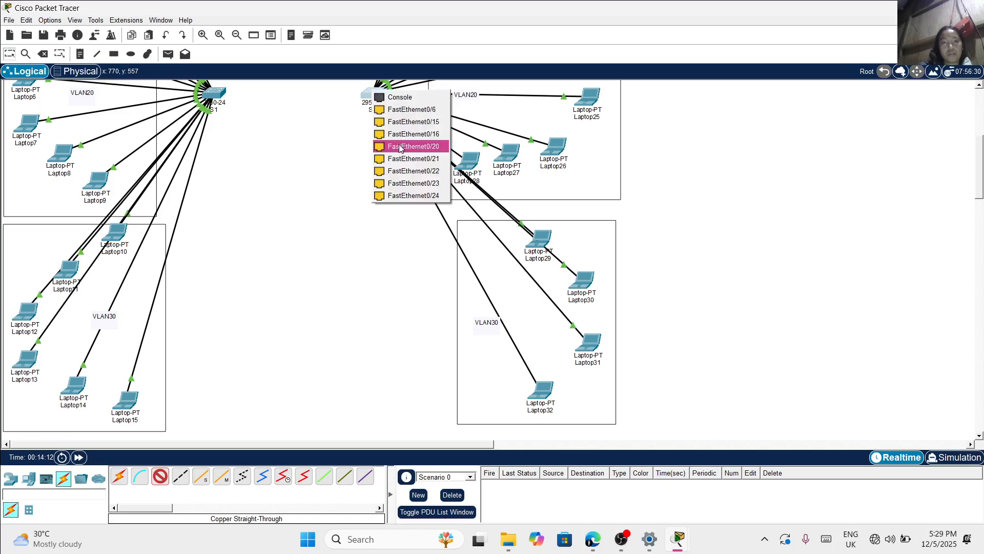
click(402, 147)
Link FastEthernet0/24 on switch S1 to FastEthernet0/24 on switch S2 with a copper cross-over cable
scroll(318, 193, up, 10)
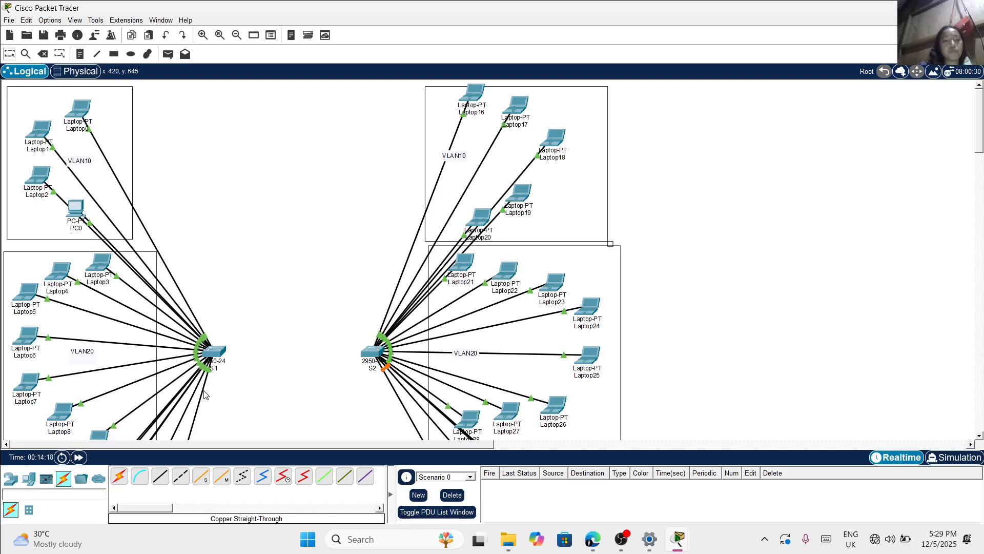
click(182, 480)
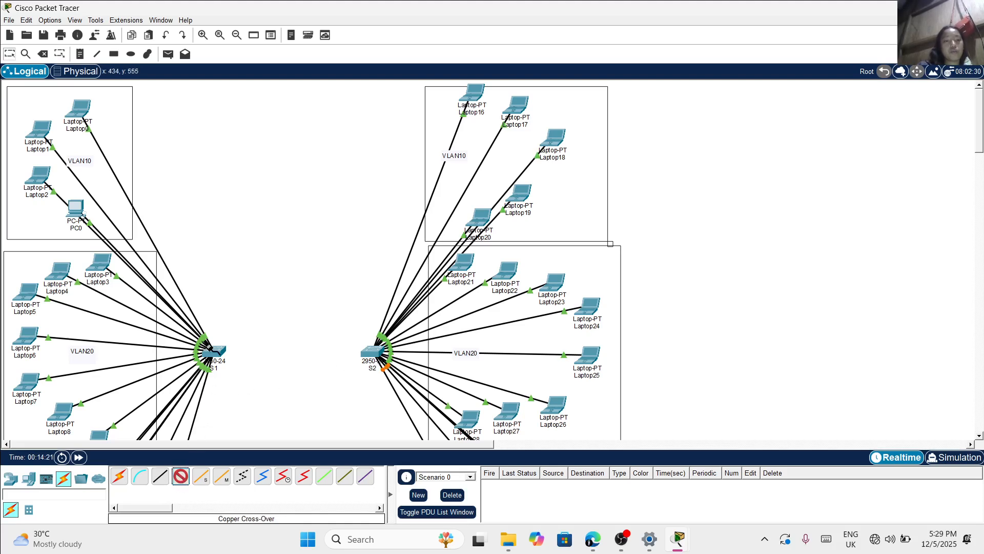
click(212, 352)
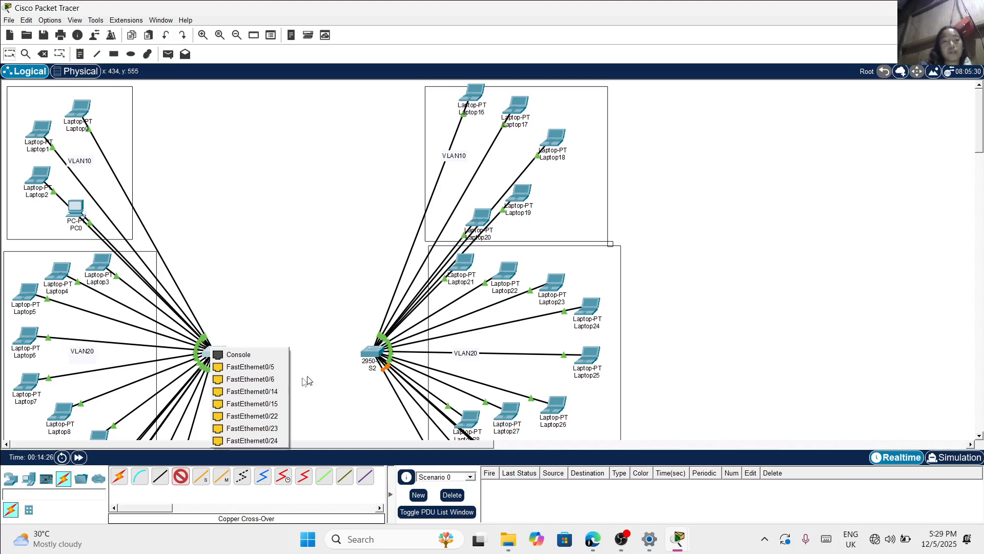
click(241, 441)
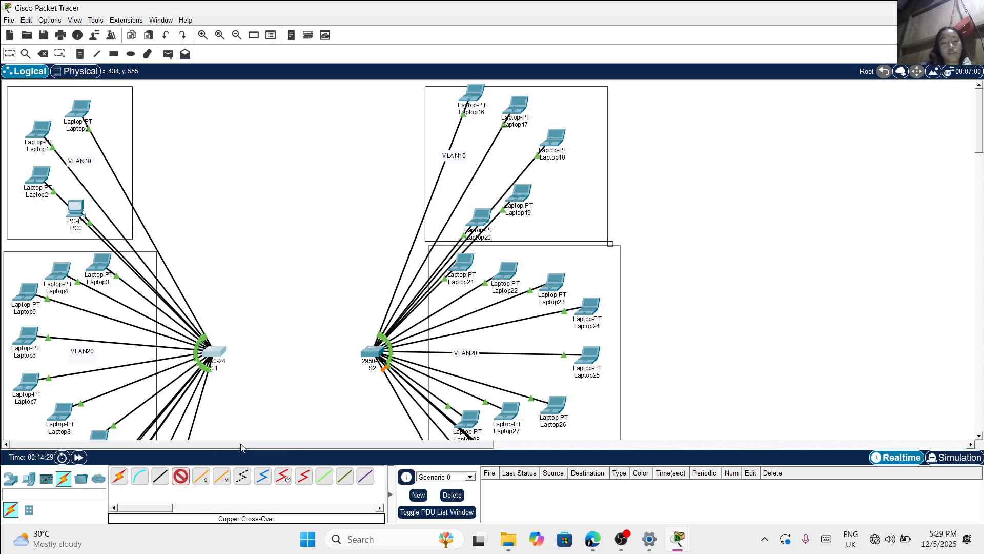
click(373, 352)
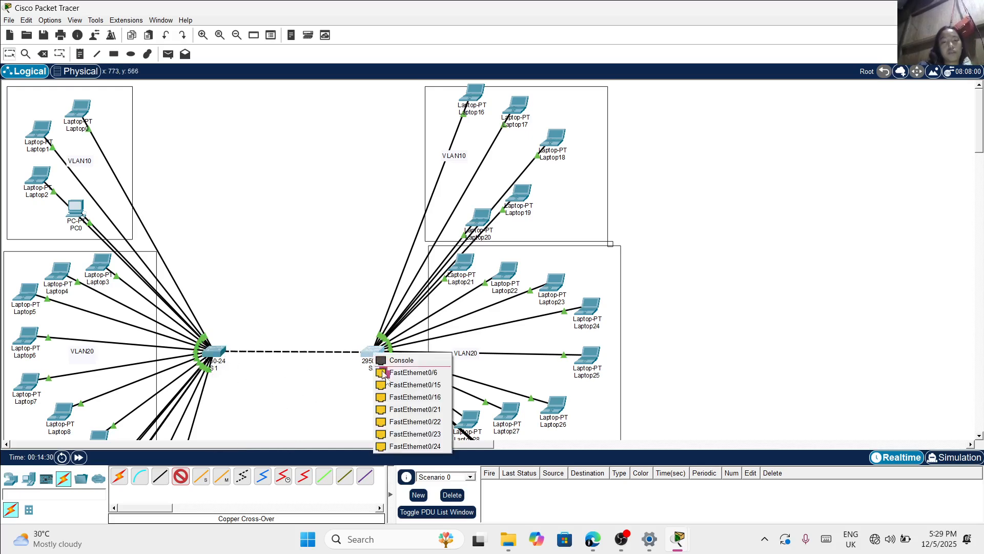
click(410, 447)
Open the device window of Laptop0 in the VLAN10 area attached to switch S1
scroll(324, 396, down, 4)
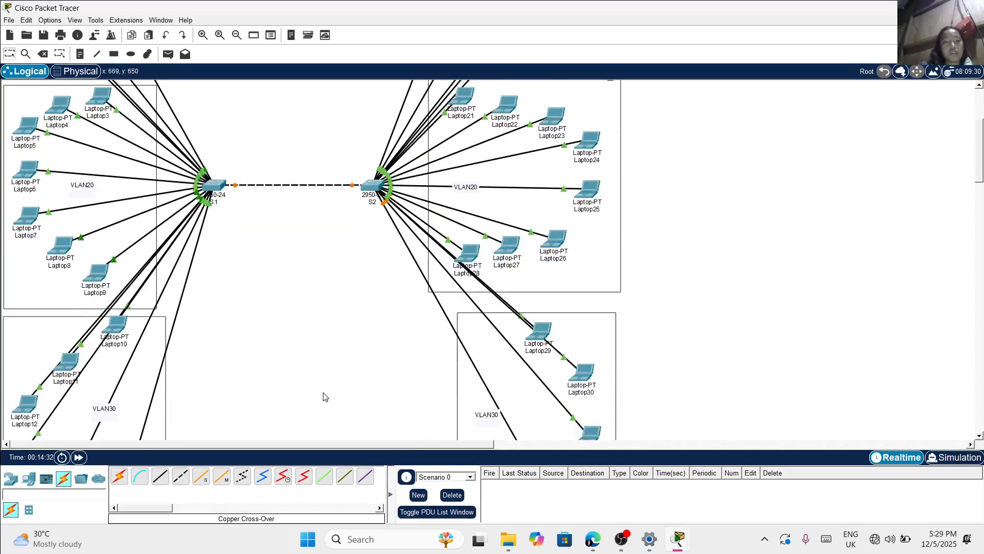
scroll(323, 396, down, 1)
scroll(324, 395, up, 5)
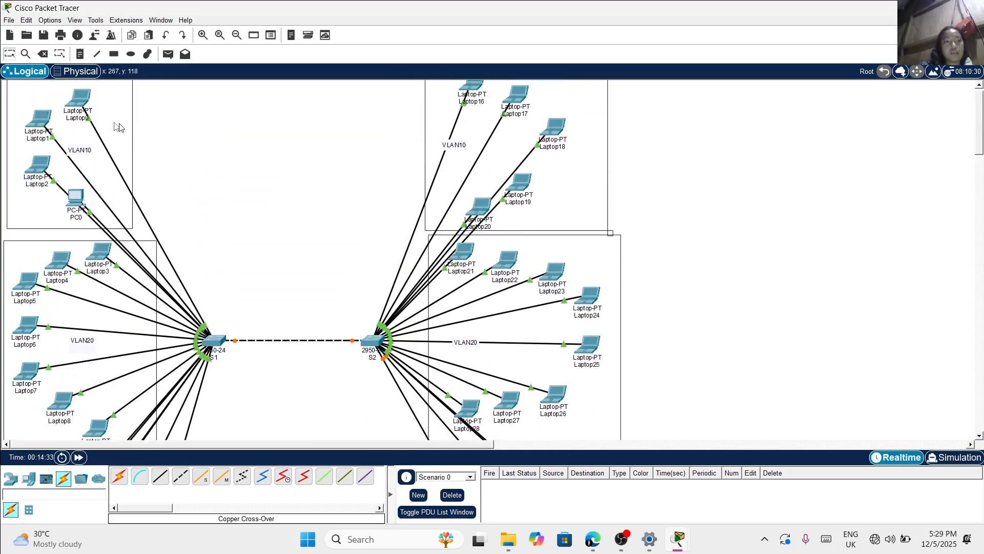
mouse_move(81, 106)
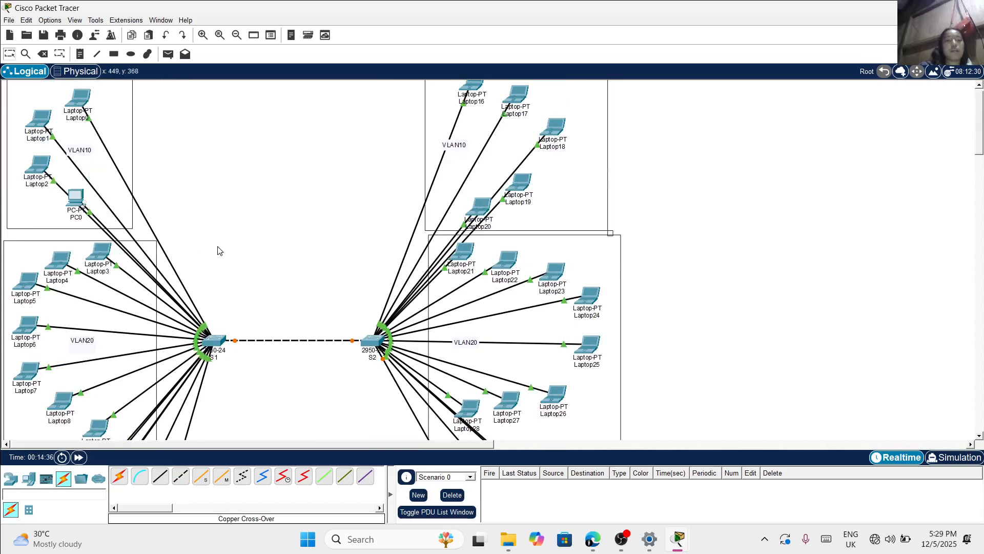
click(71, 105)
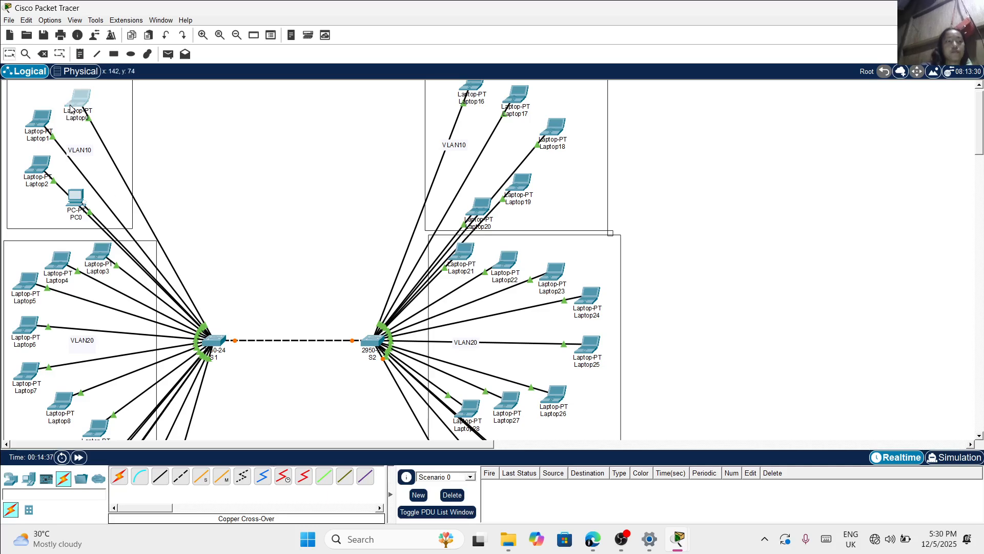
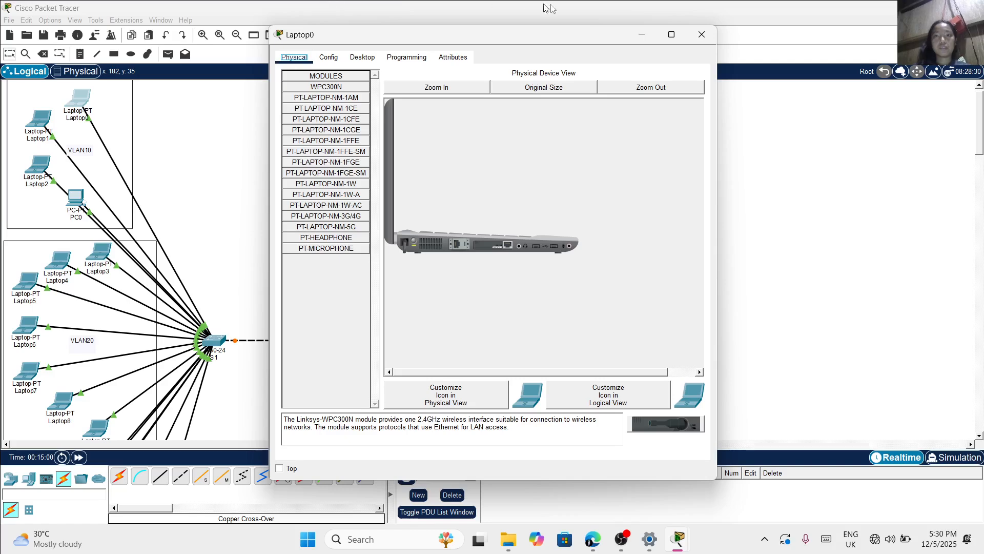
Assign Laptop0 in switch S1's VLAN10 area the static IPv4 address 10.0.1.1 with subnet mask 255.0.0.0
click(701, 34)
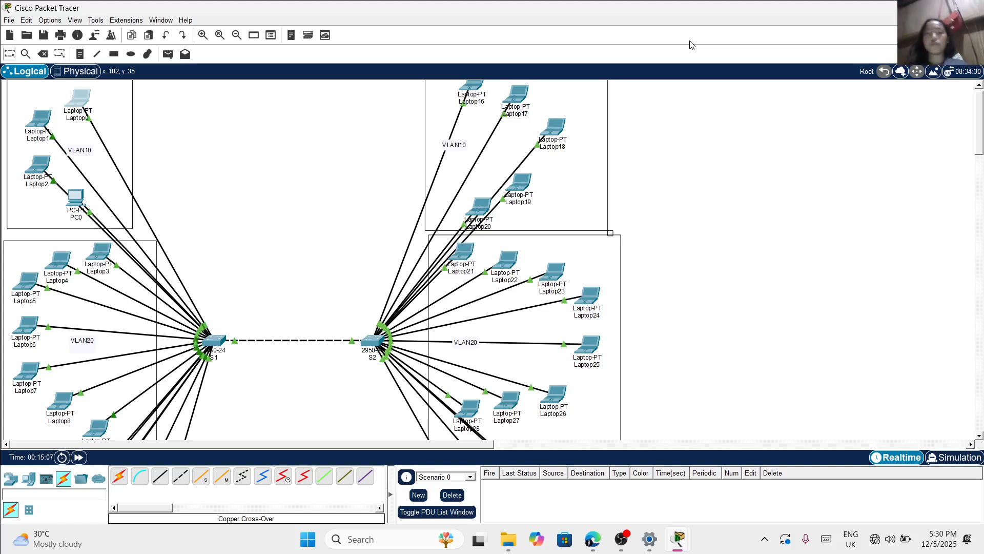
scroll(355, 199, up, 1)
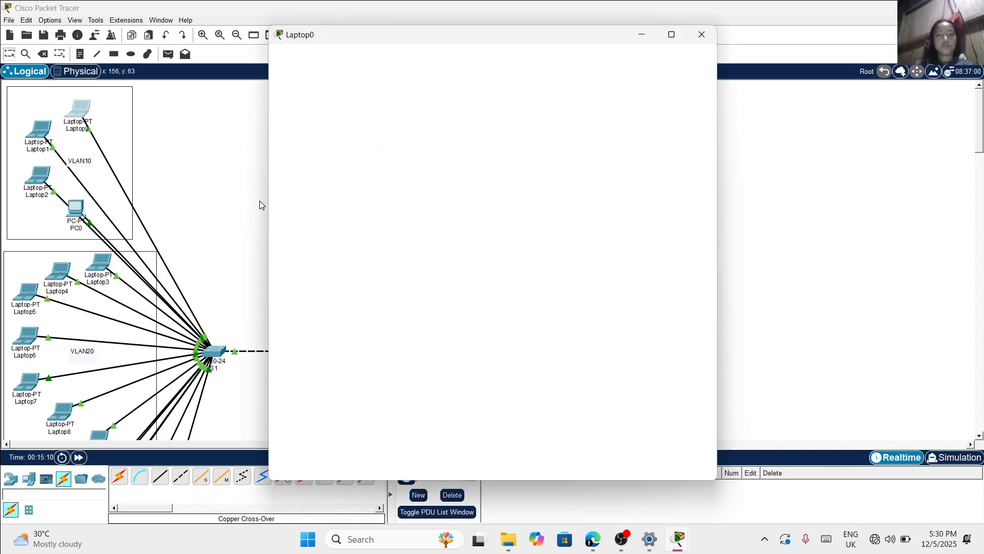
click(359, 57)
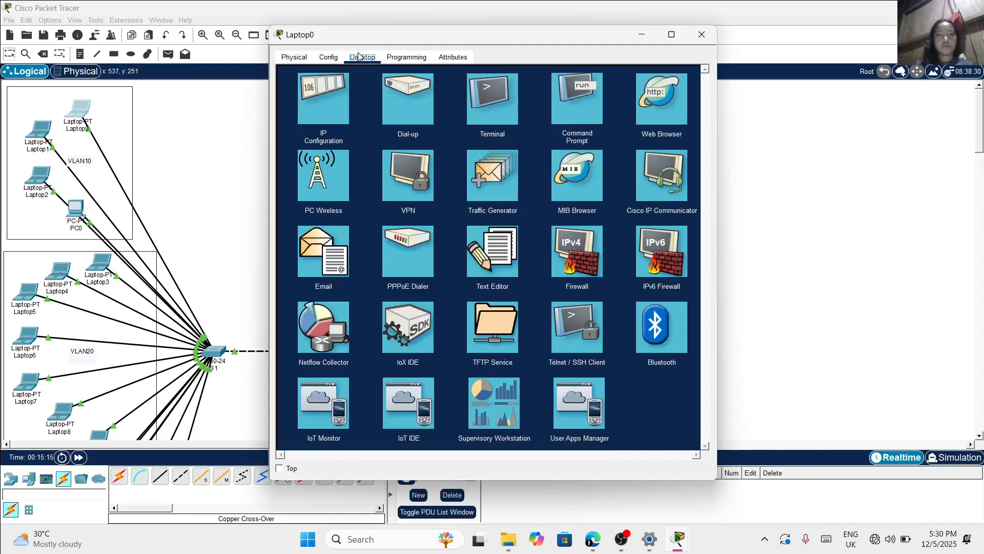
click(328, 90)
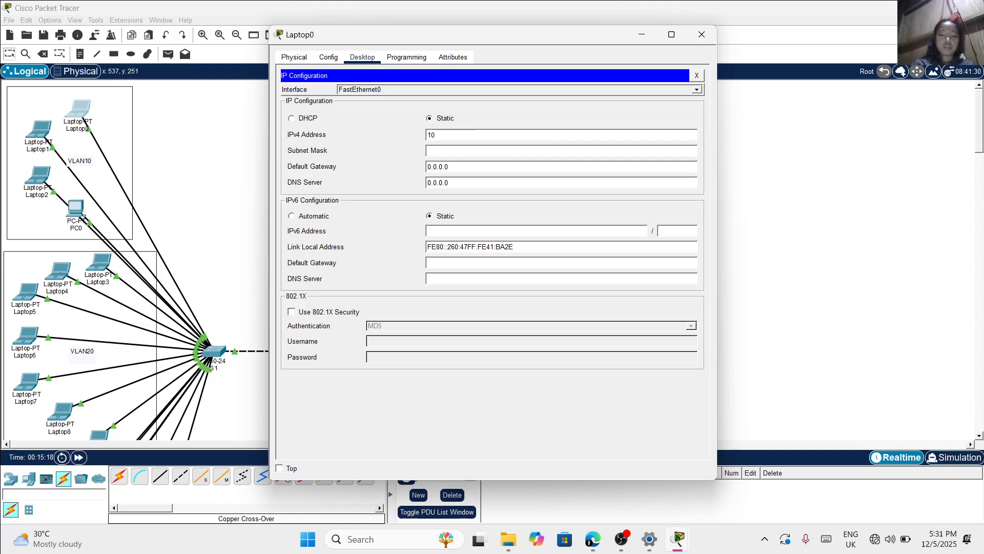
text(10.0.1)
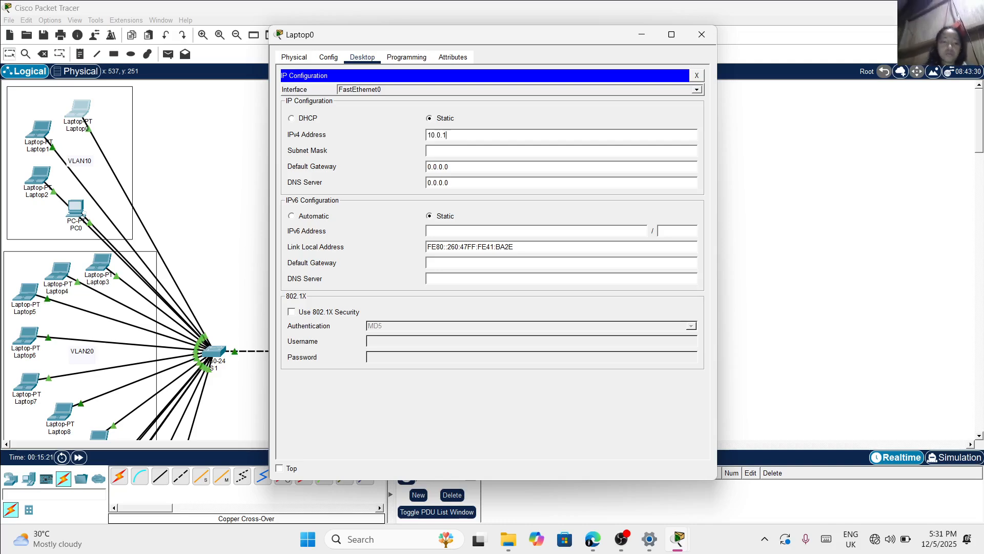
key(ctrl+a)
click(448, 135)
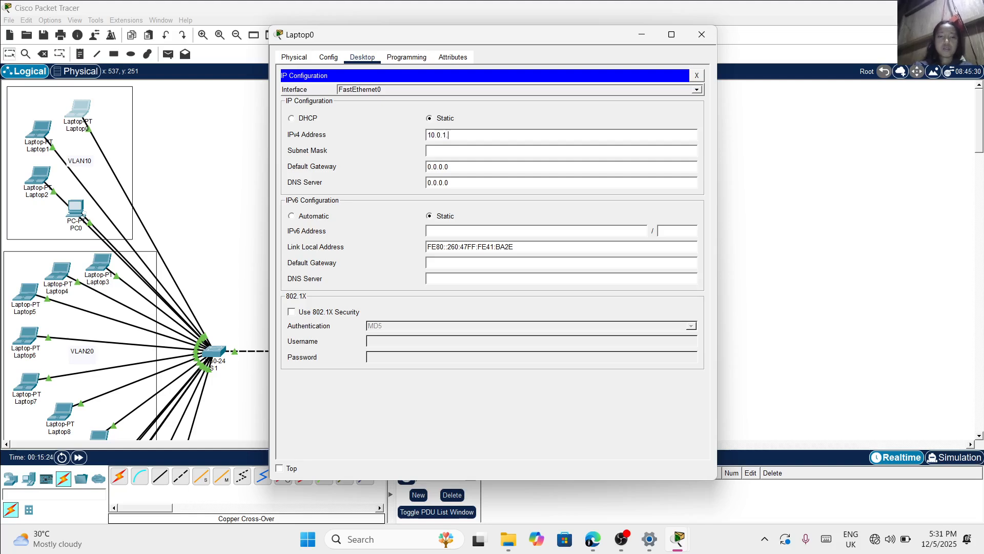
key(Return)
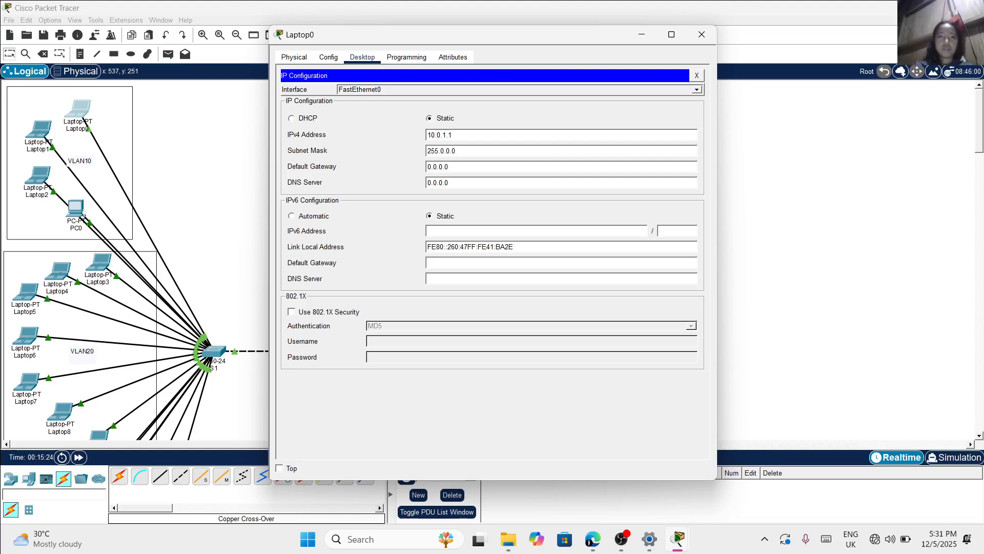
click(702, 40)
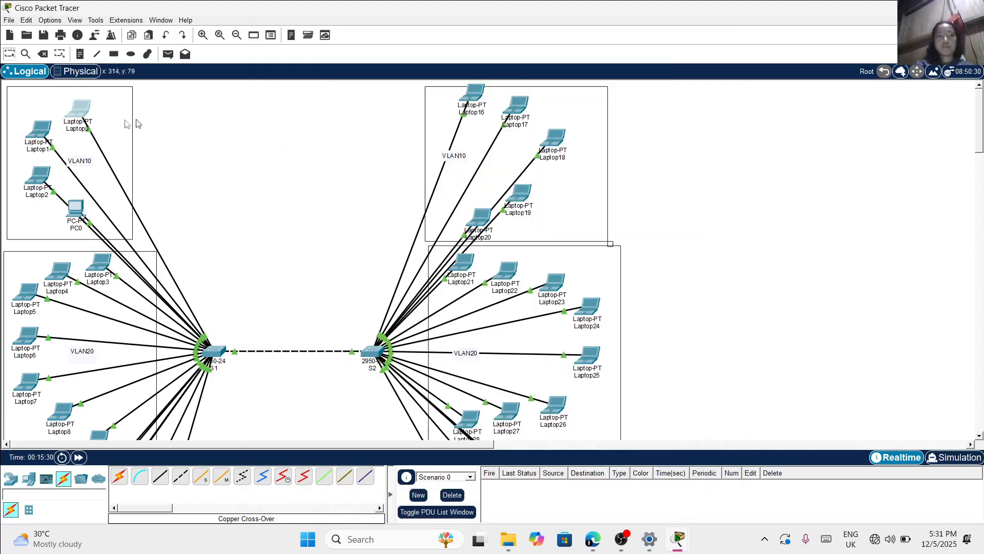
Assign Laptop1 in switch S1's VLAN10 area the static IPv4 address 10.0.1.2 with subnet mask 255.0.0.0
click(50, 129)
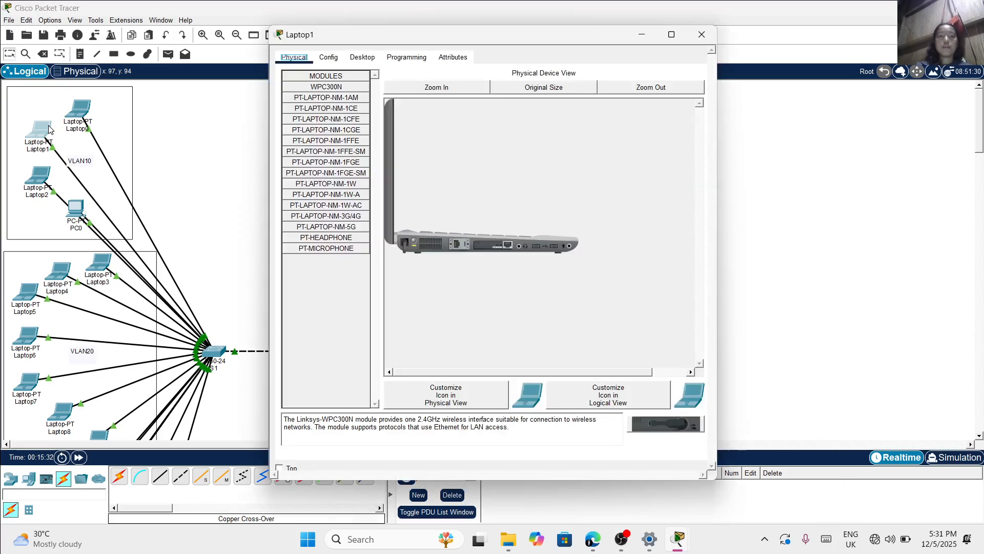
click(362, 57)
click(337, 106)
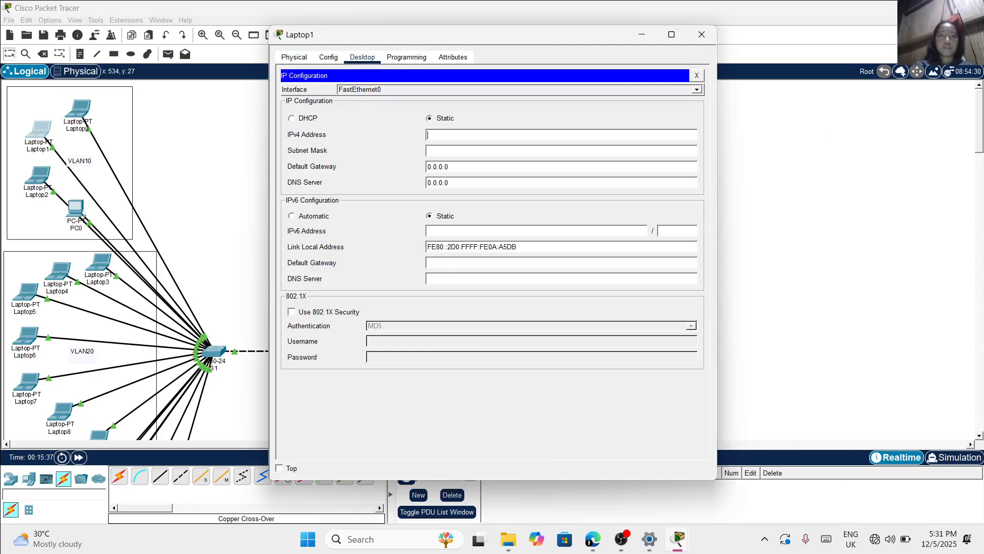
text(10.0.1.)
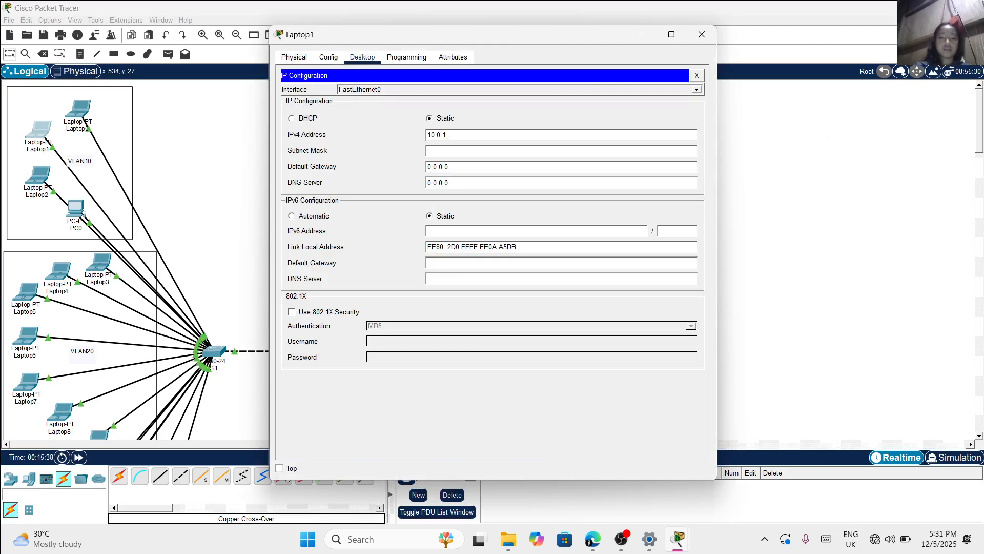
text(2)
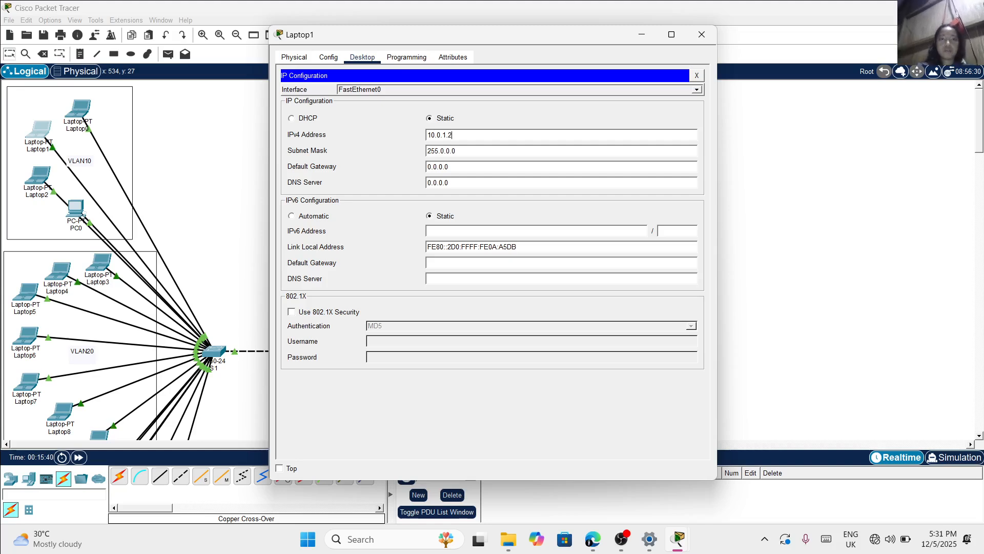
click(700, 35)
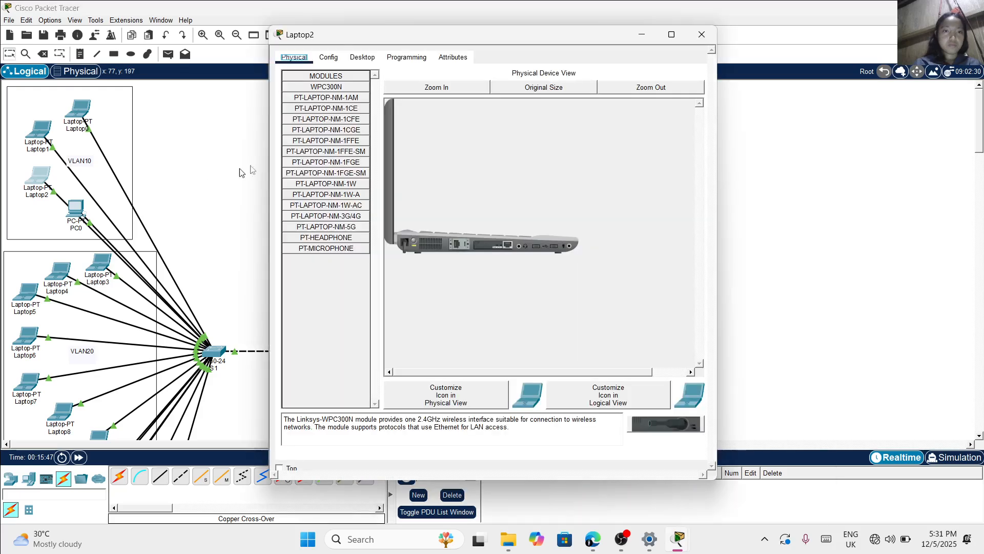
Assign Laptop2 in switch S1's VLAN10 area a static IPv4 address beginning with 10.0.1
click(362, 57)
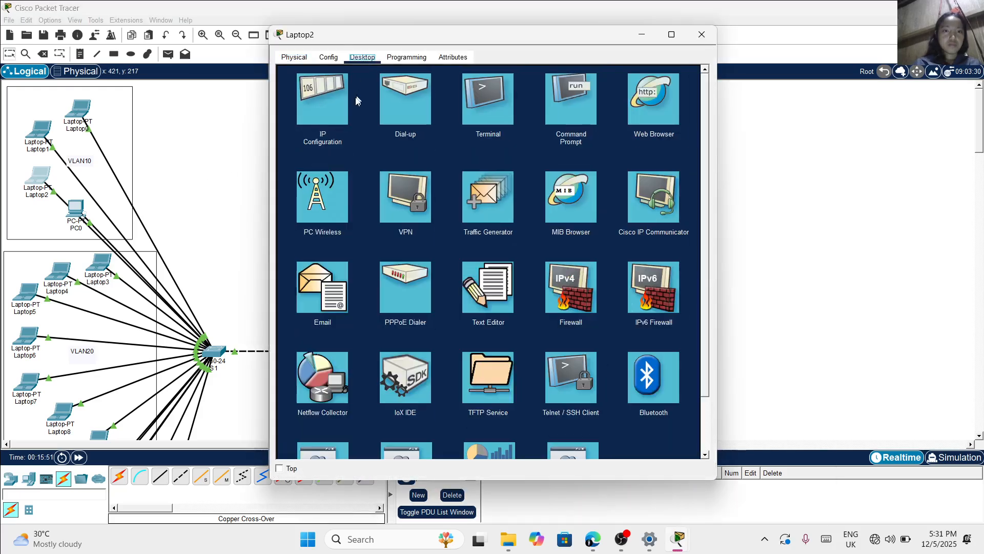
click(332, 110)
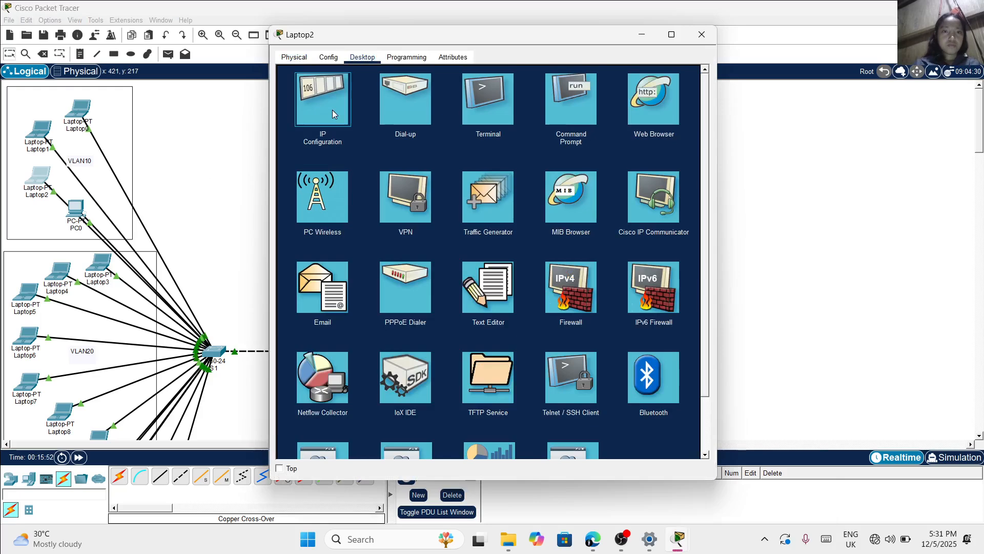
click(332, 109)
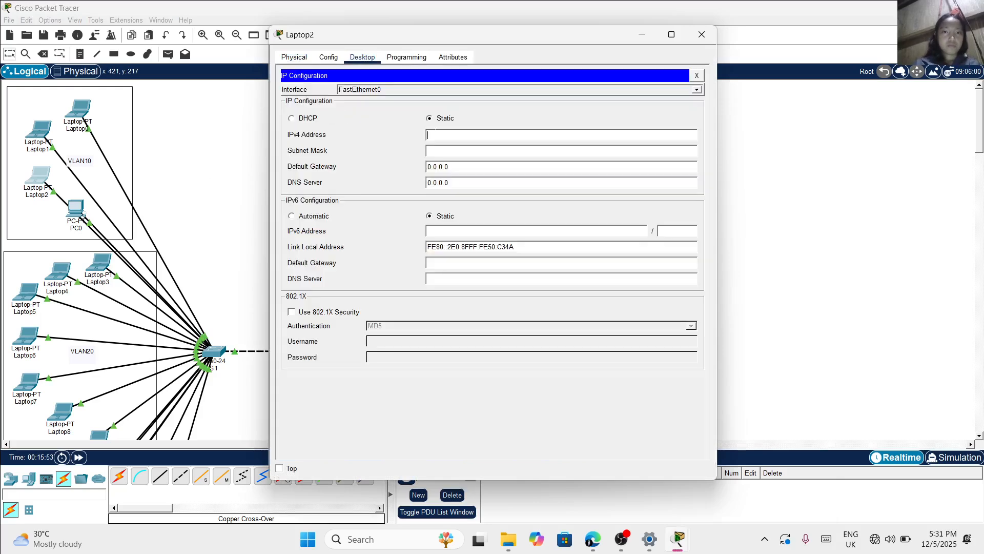
text(10.0.1.3)
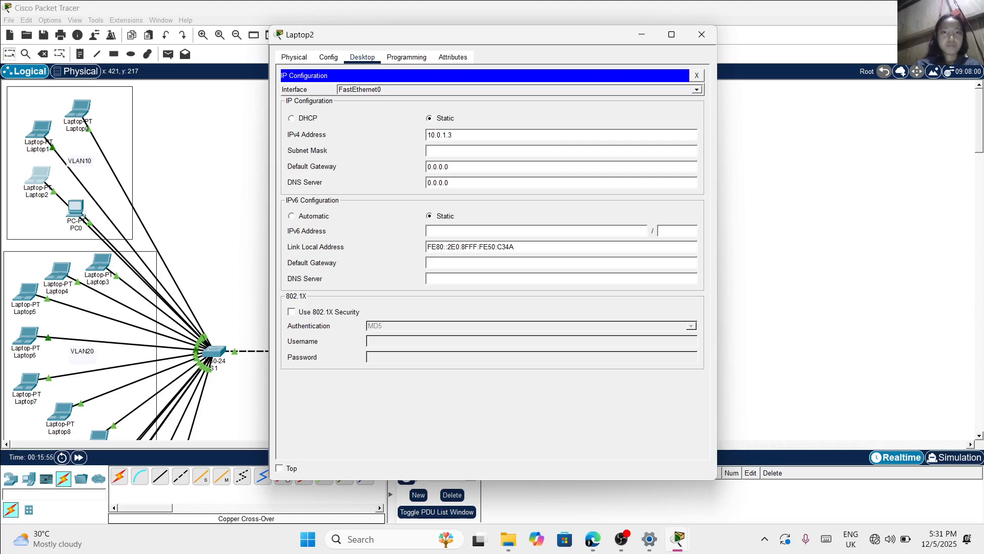
key(Tab)
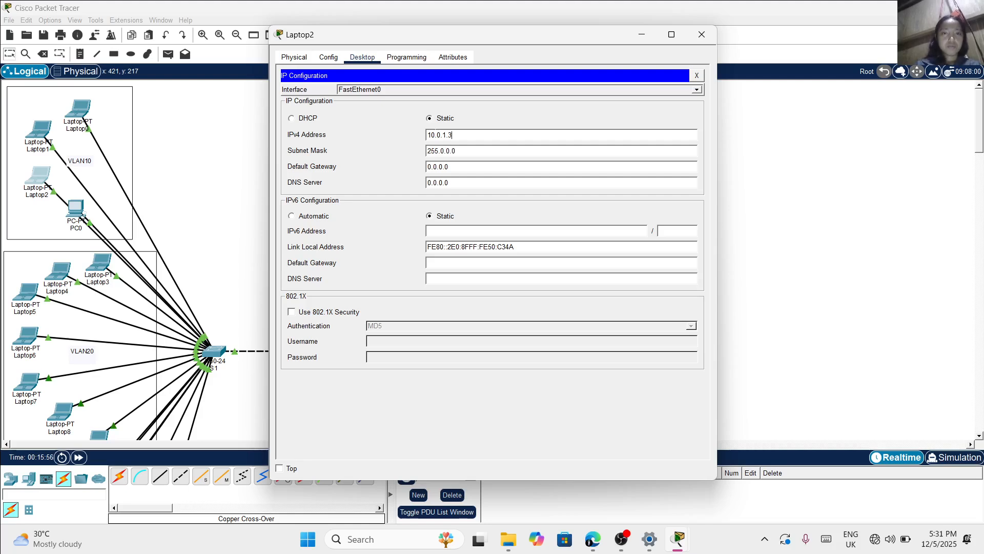
Assign PC0 in switch S1's VLAN10 area the static IPv4 address 10.0.1.4 with subnet mask 255.0.0.0
click(78, 212)
click(78, 212)
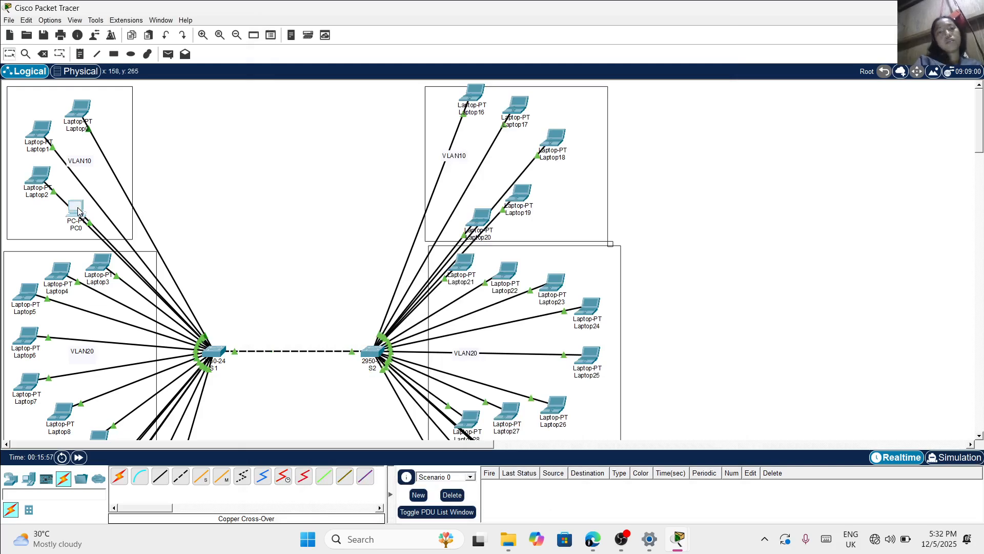
click(79, 212)
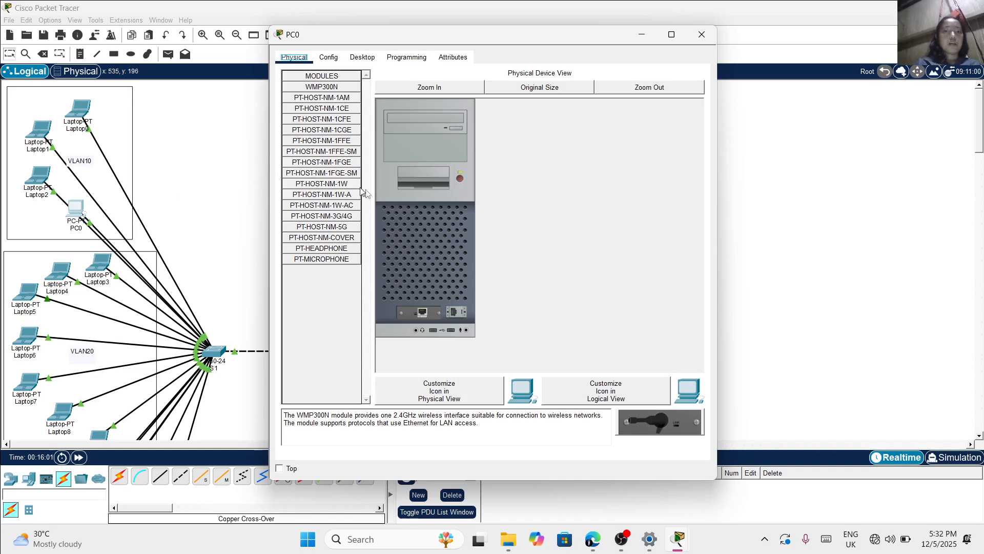
click(360, 60)
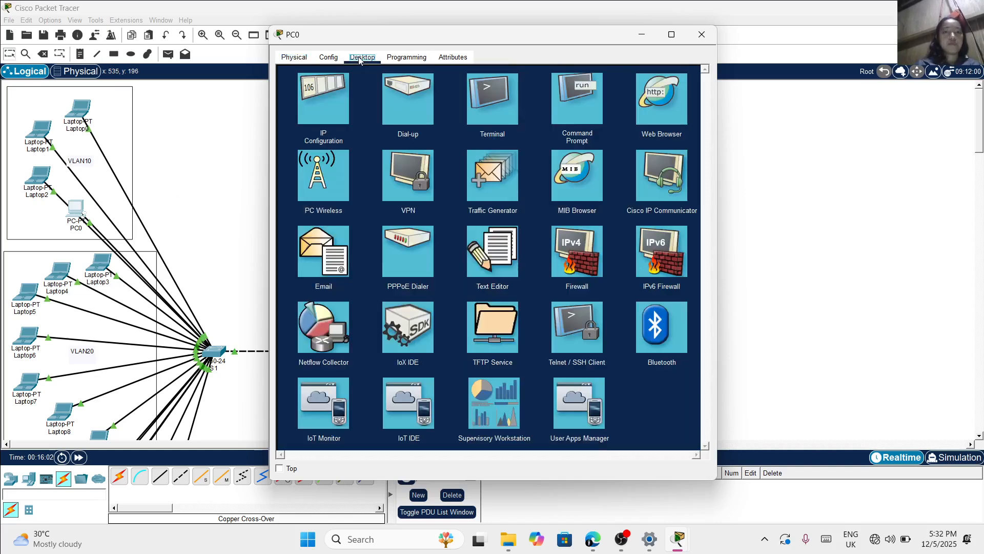
click(330, 96)
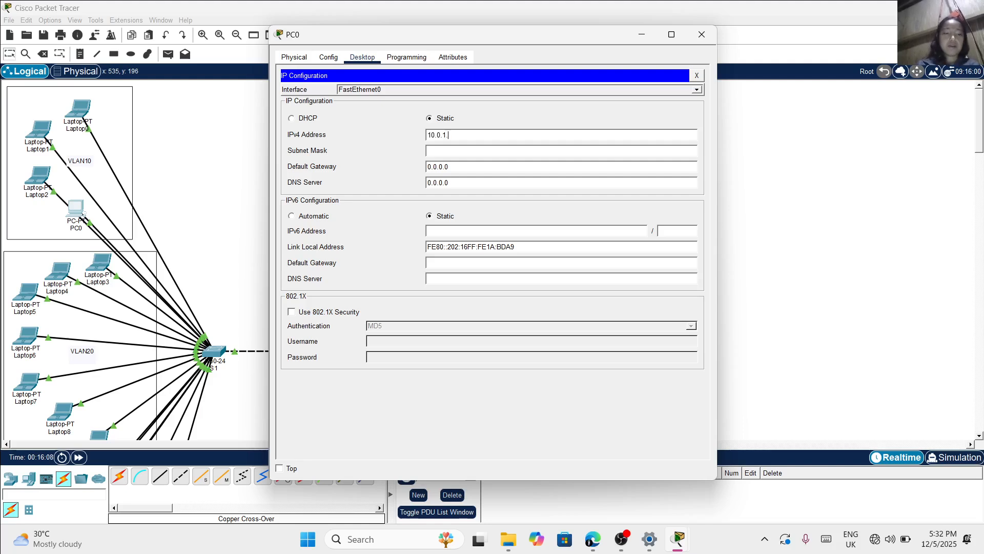
text(4)
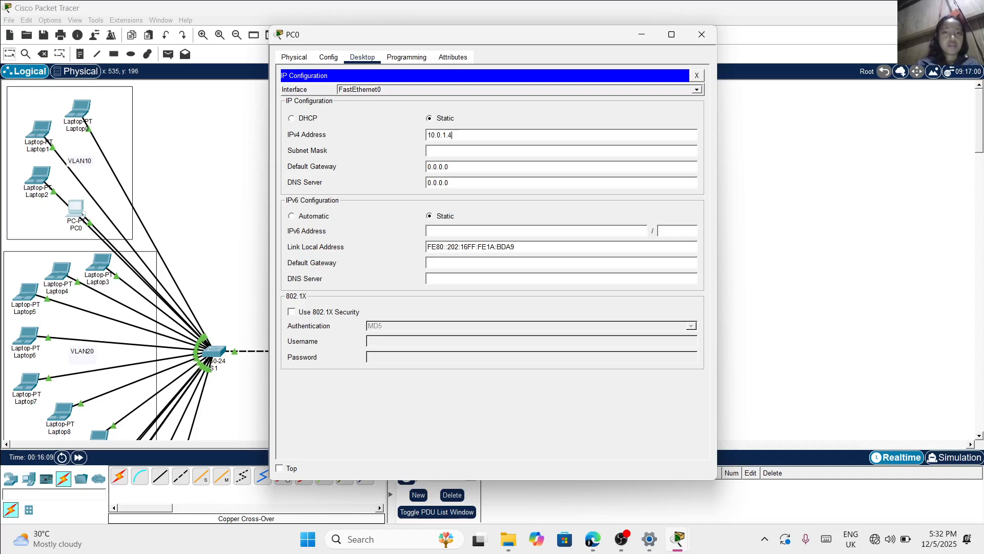
key(Return)
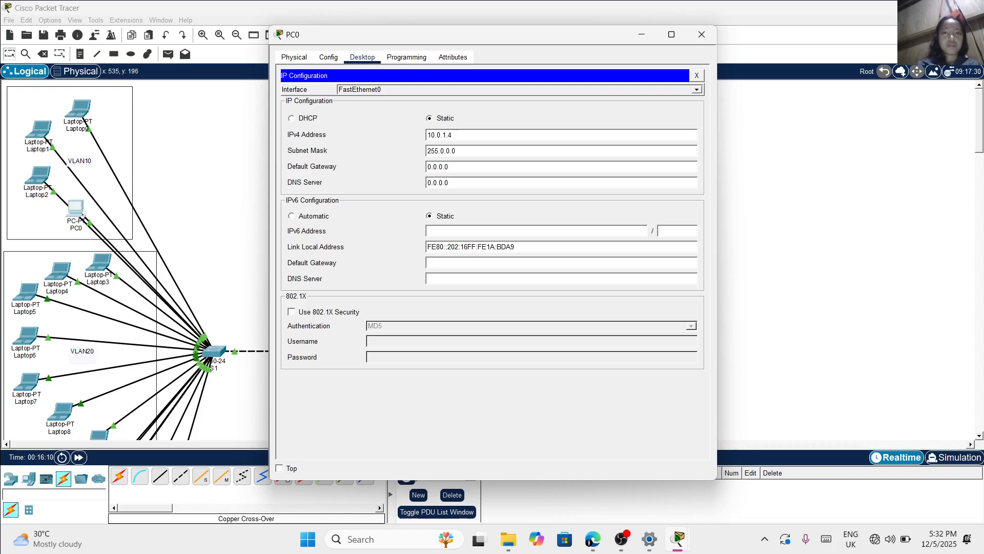
click(701, 35)
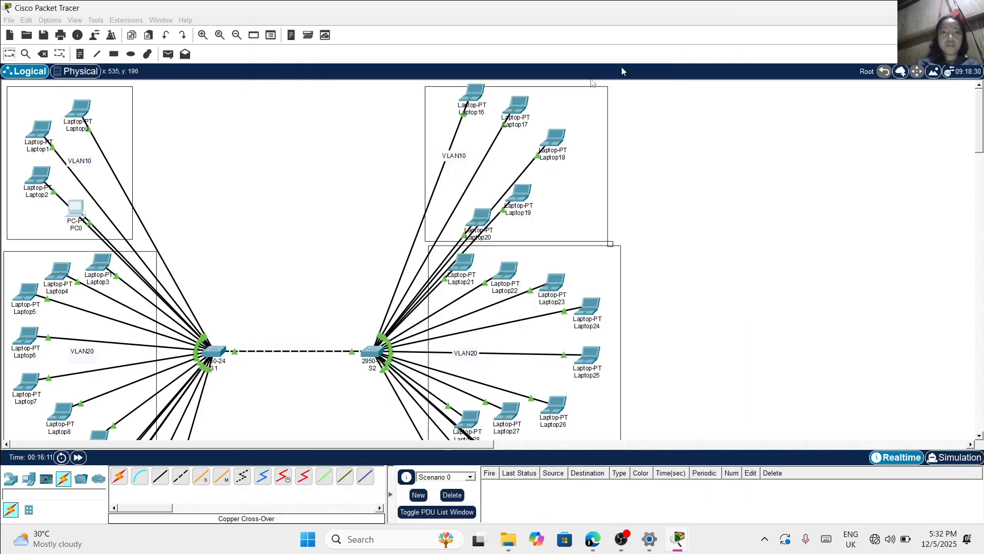
Assign Laptop16 in switch S2's VLAN10 area the static IPv4 address 10.0.1.5 with subnet mask 255.0.0.0
click(470, 100)
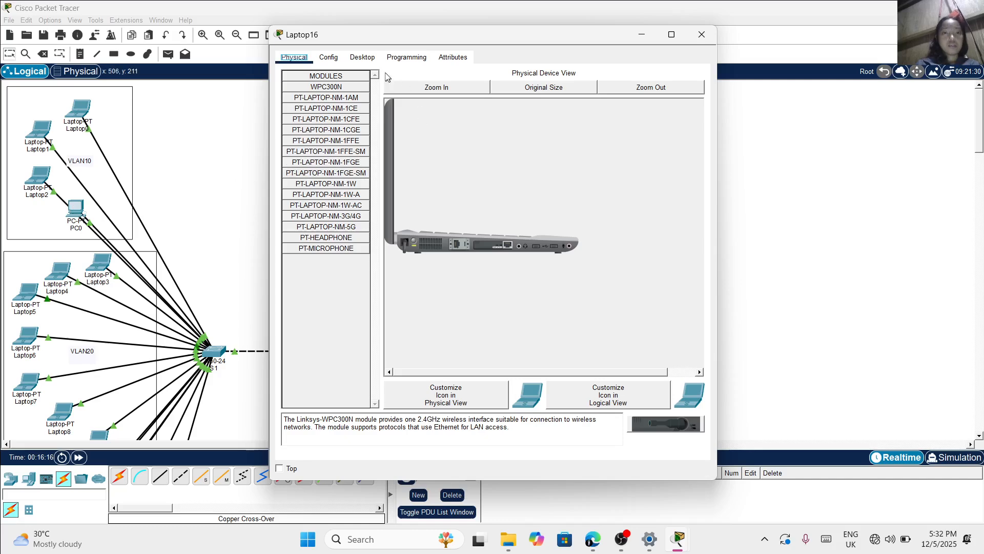
click(376, 59)
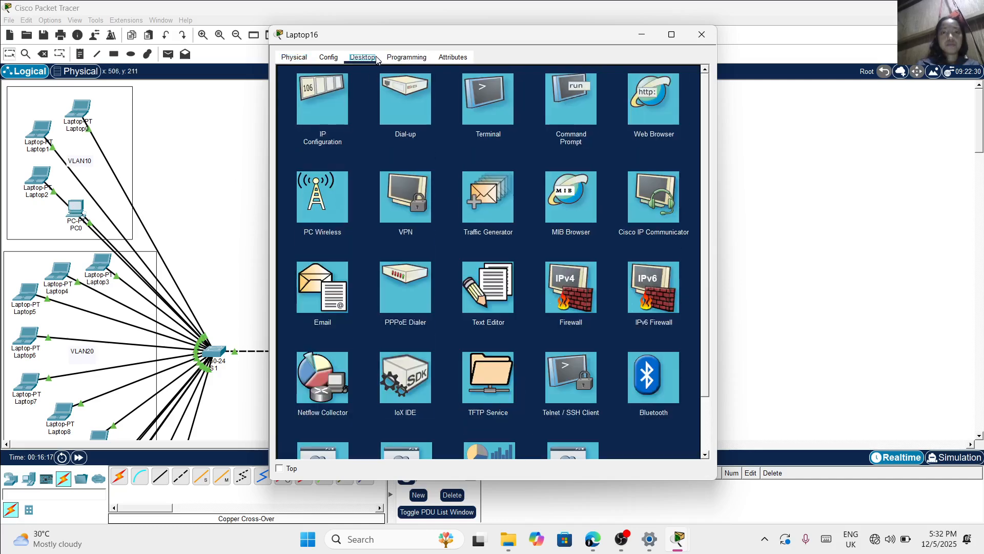
click(339, 110)
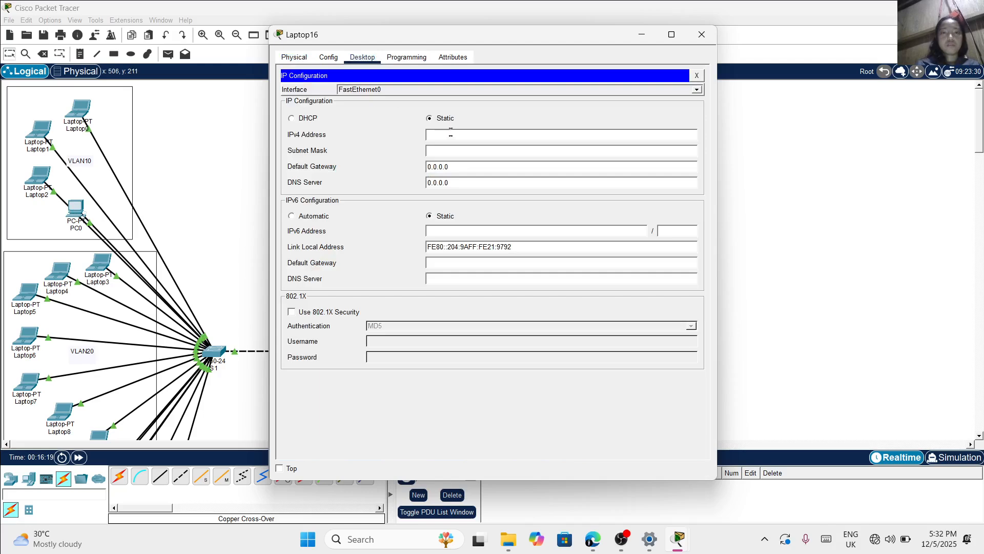
text(10.0.1)
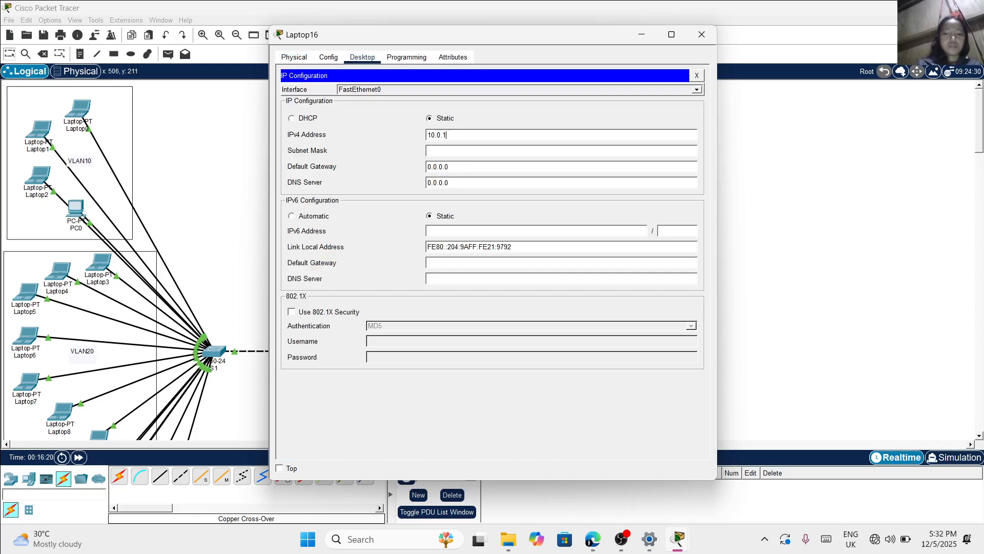
text(.5)
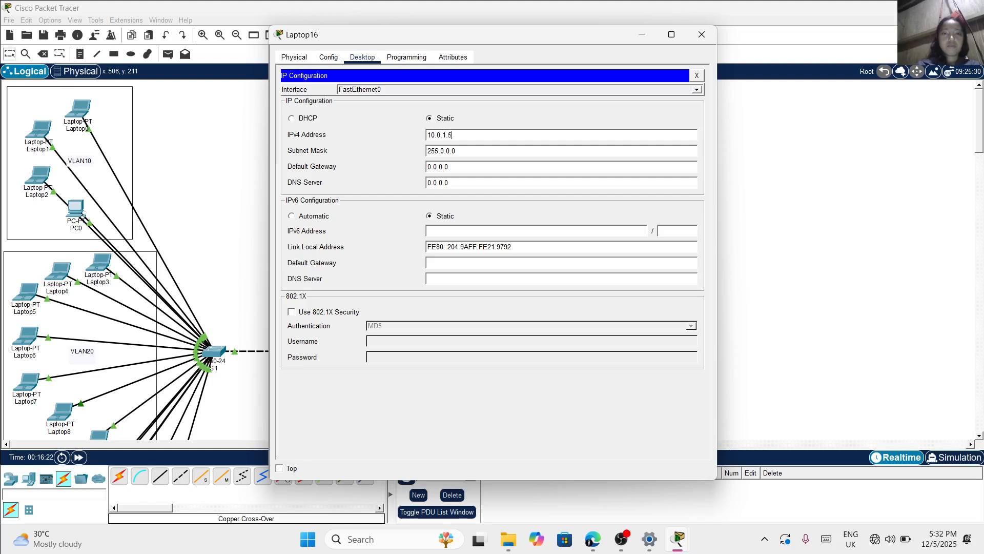
click(644, 34)
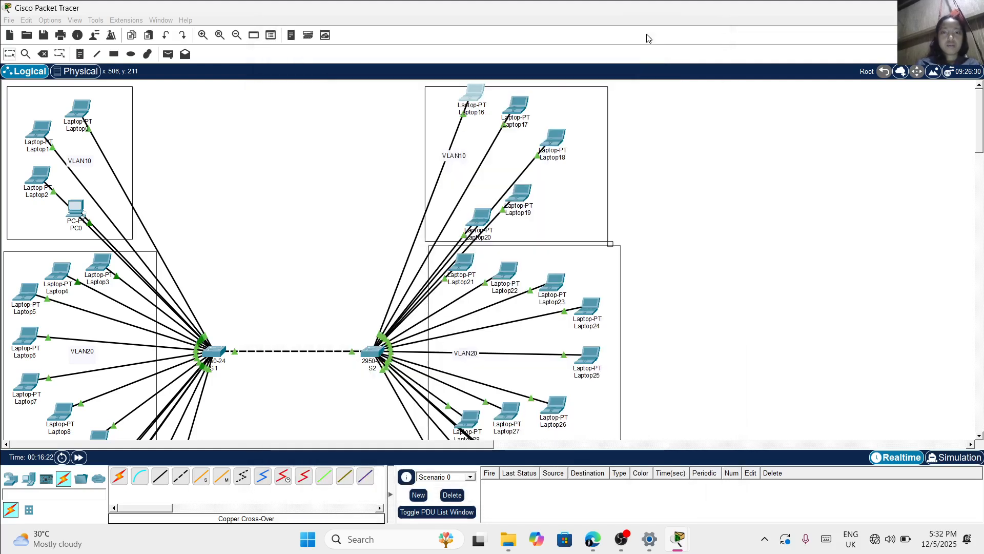
Assign Laptop17 in switch S2's VLAN10 area the static IPv4 address 10.0.1.6 with subnet mask 255.0.0.0
click(518, 106)
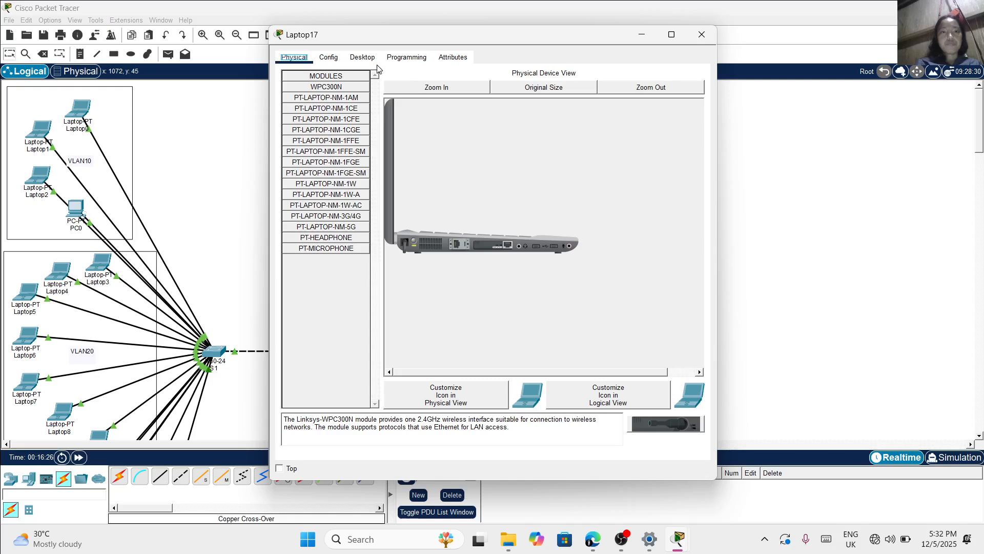
click(354, 57)
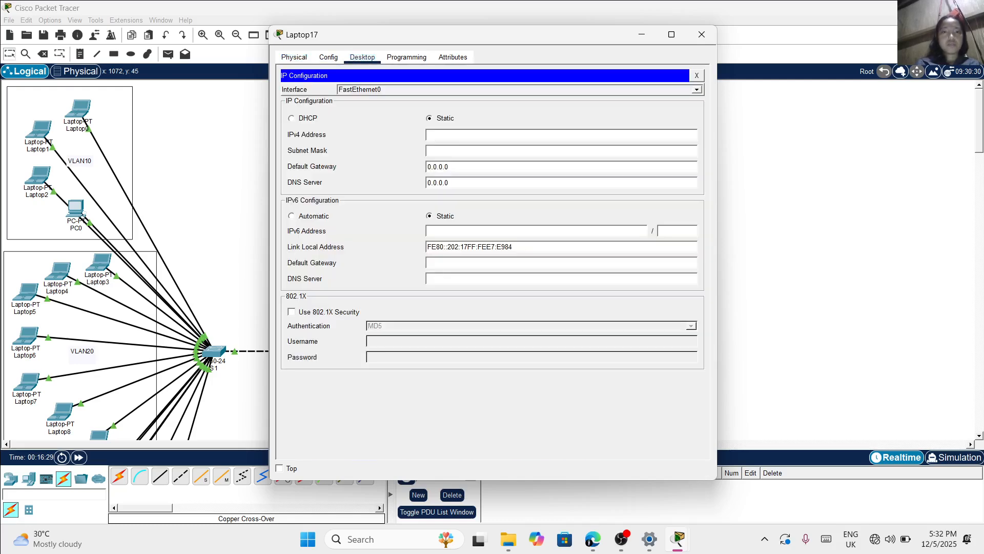
text(10.0.1)
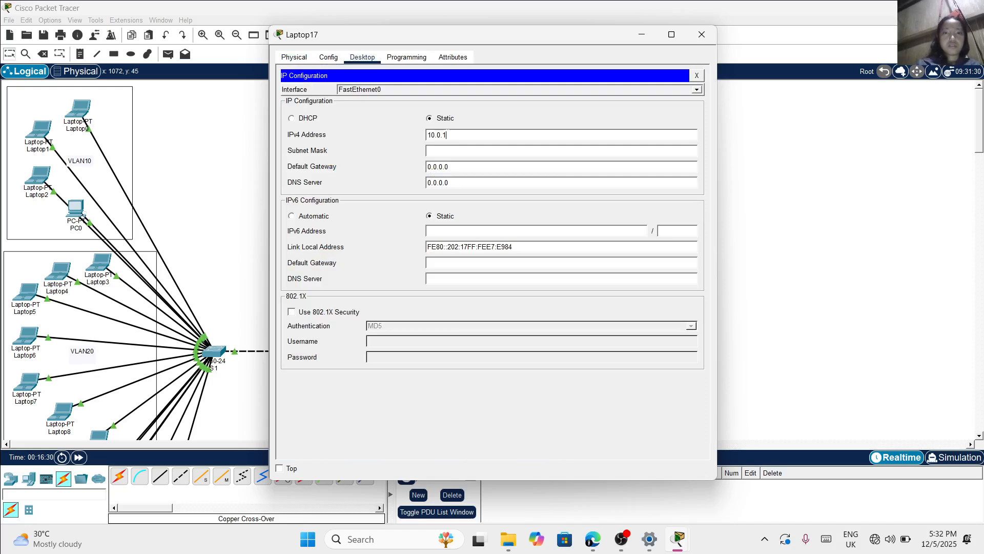
text(.6)
key(Tab)
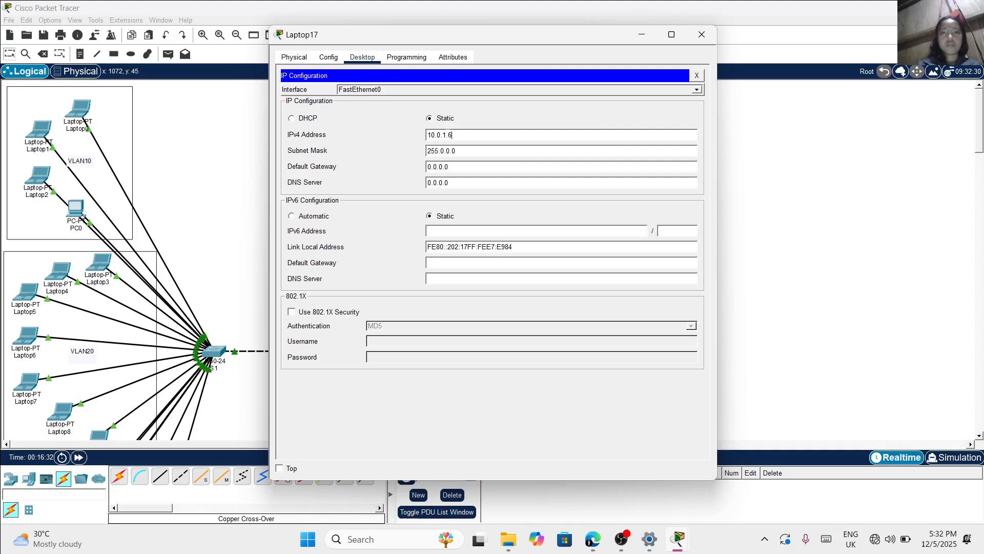
click(702, 35)
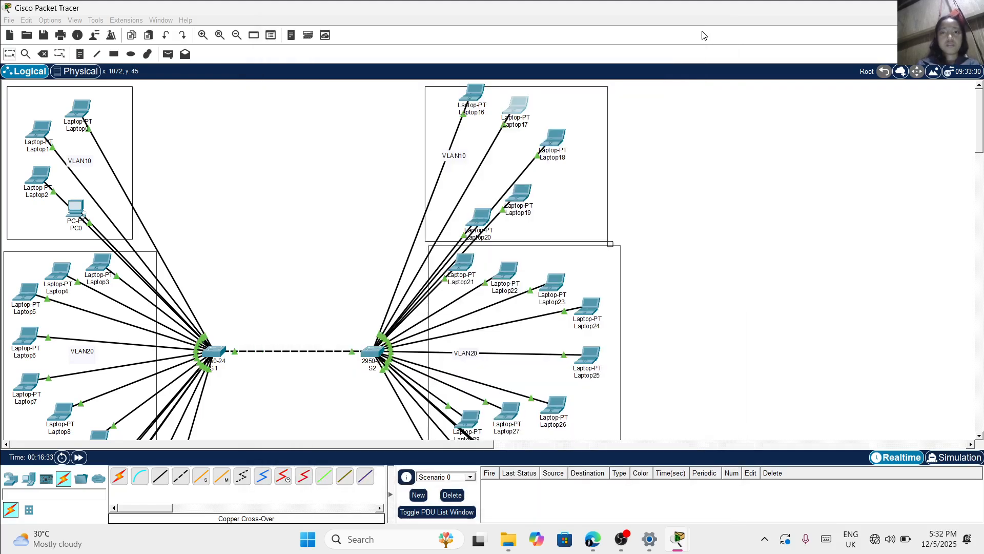
Assign Laptop18 in switch S2's VLAN10 area the static IPv4 address 10.0.1.7 with subnet mask 255.0.0.0
click(559, 146)
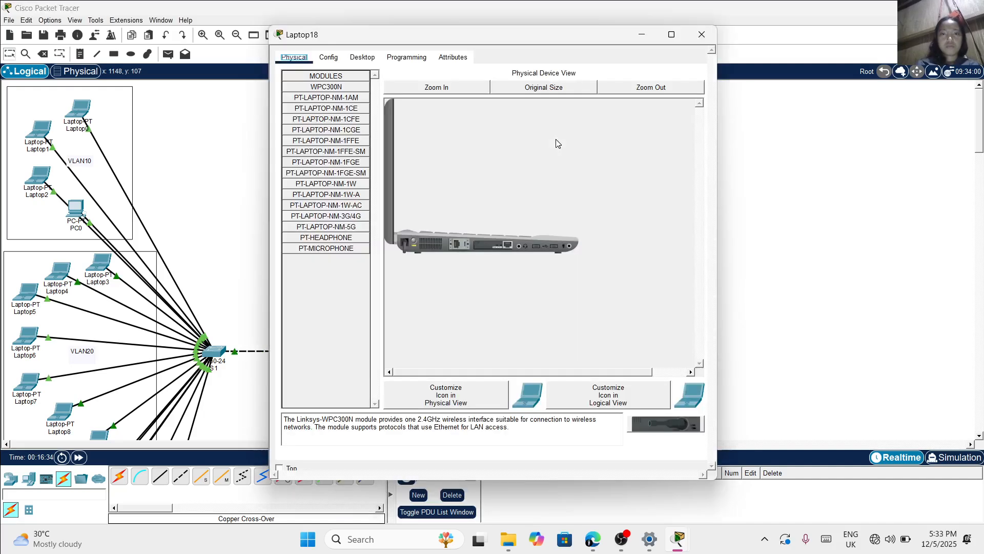
click(368, 57)
click(337, 116)
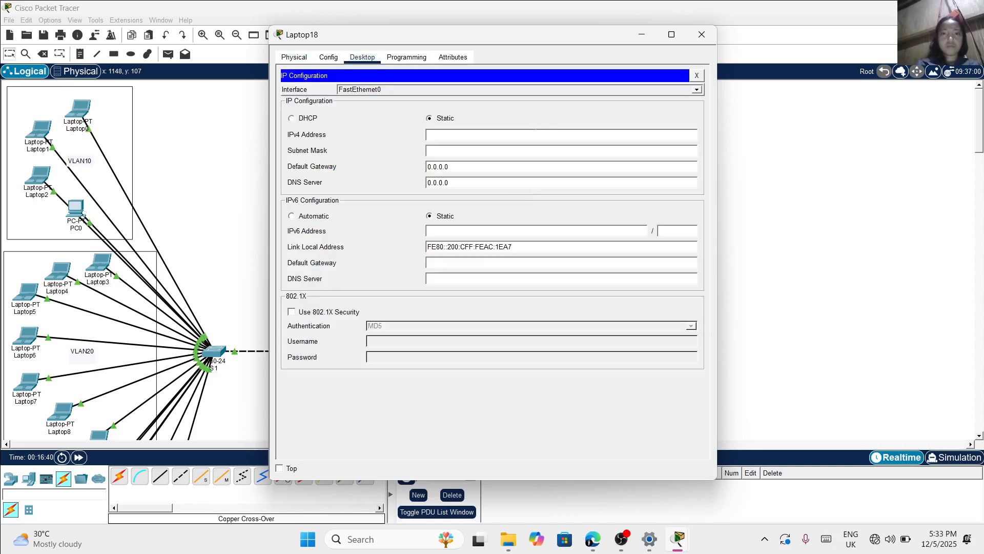
text(10.0.1.7)
click(461, 150)
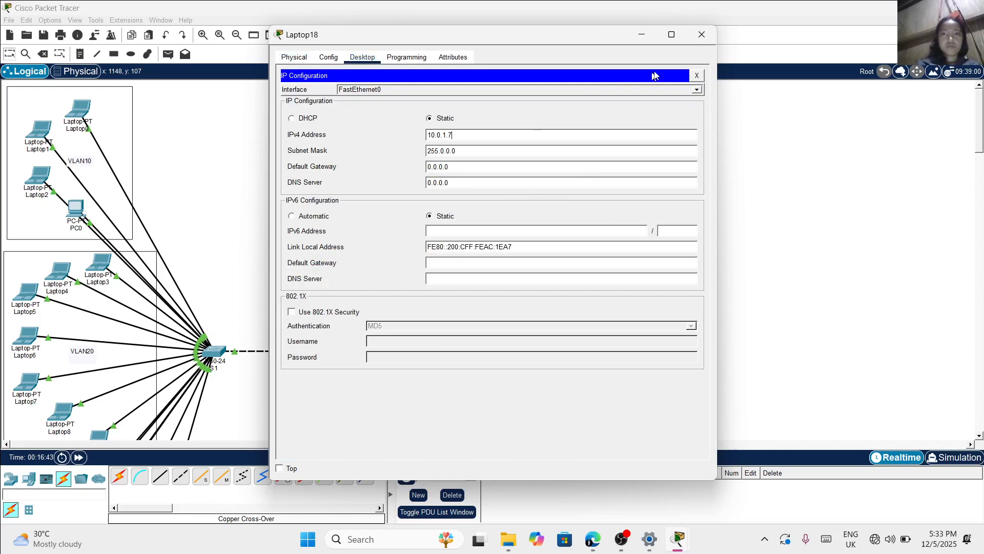
click(701, 35)
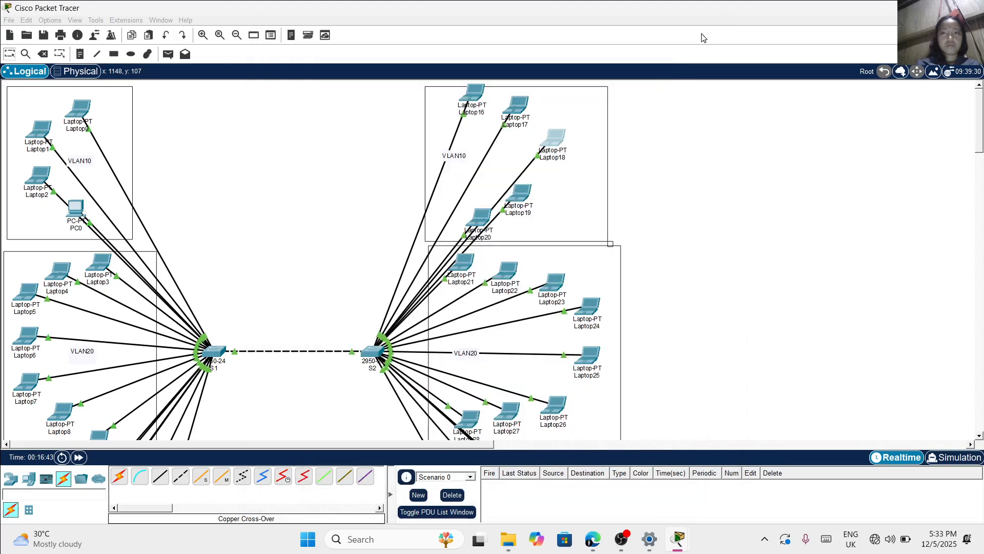
Assign Laptop19 in switch S2's VLAN10 area the static IPv4 address 10.0.1.8 with subnet mask 255.0.0.0
click(524, 192)
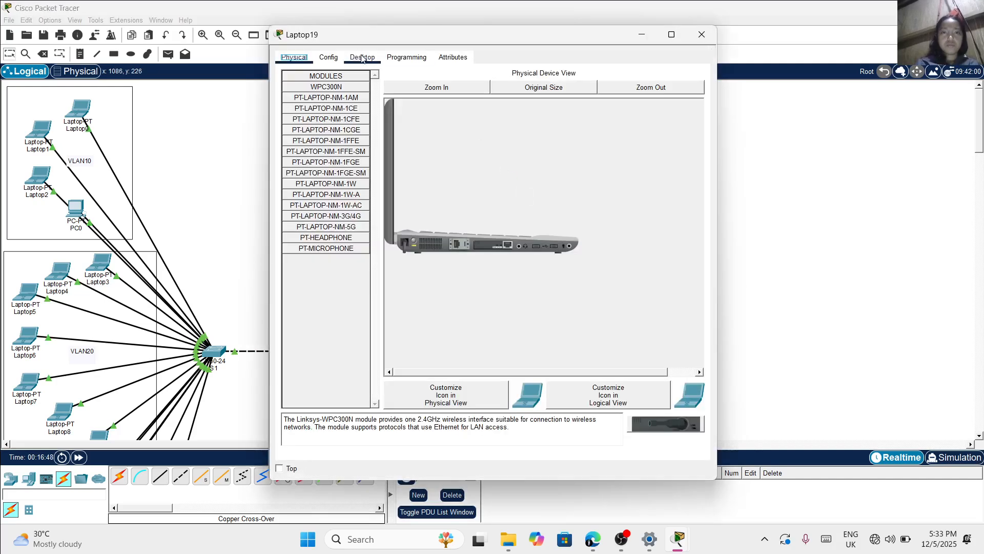
click(363, 57)
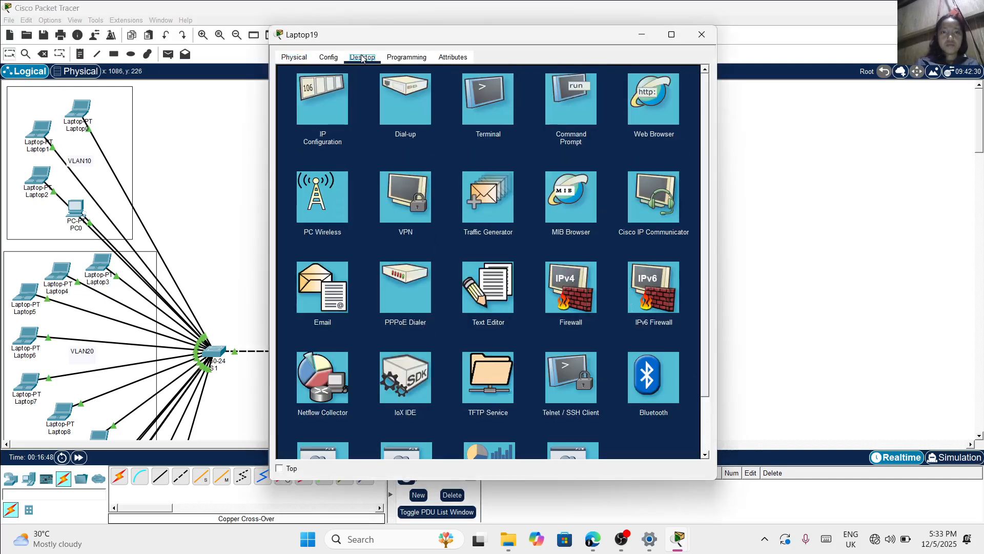
click(328, 115)
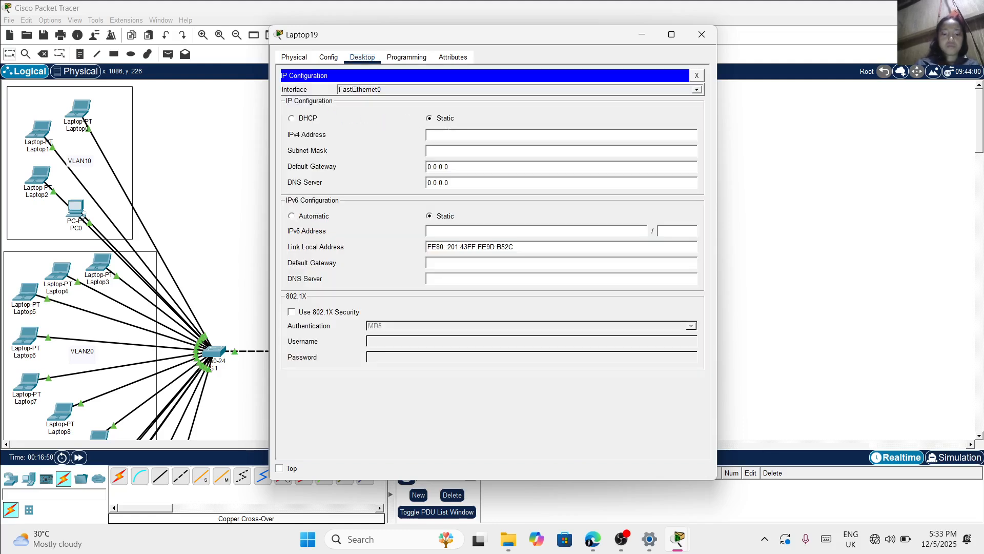
text(10.0.1)
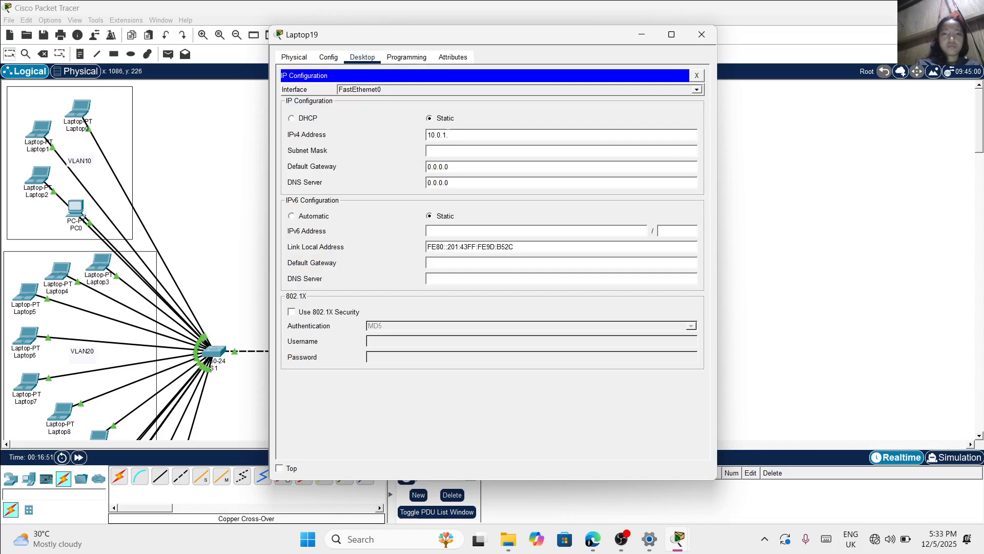
text(.8)
key(Tab)
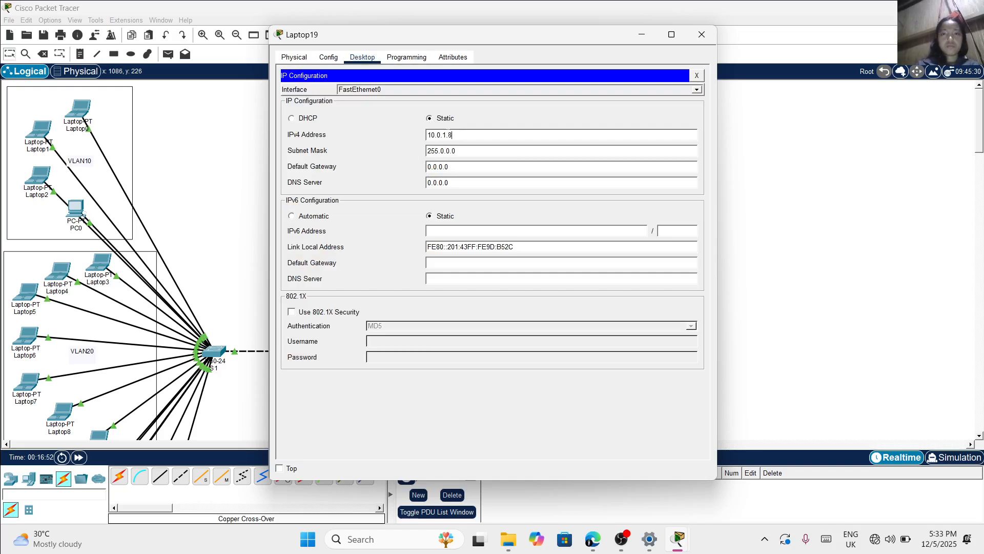
click(702, 35)
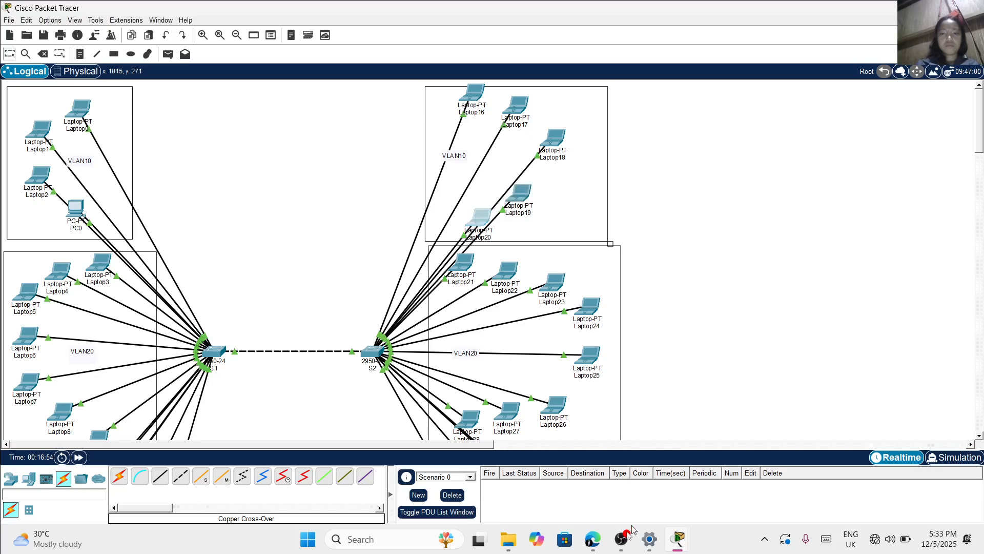
Assign Laptop20 in switch S2's VLAN10 area the static IPv4 address 10.0.1.9 with subnet mask 255.0.0.0
mouse_move(620, 538)
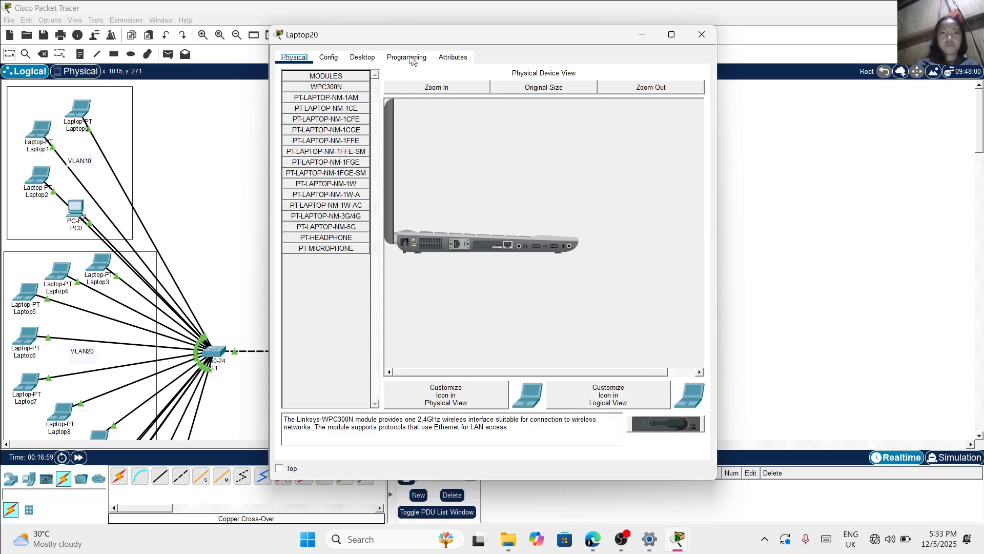
click(374, 58)
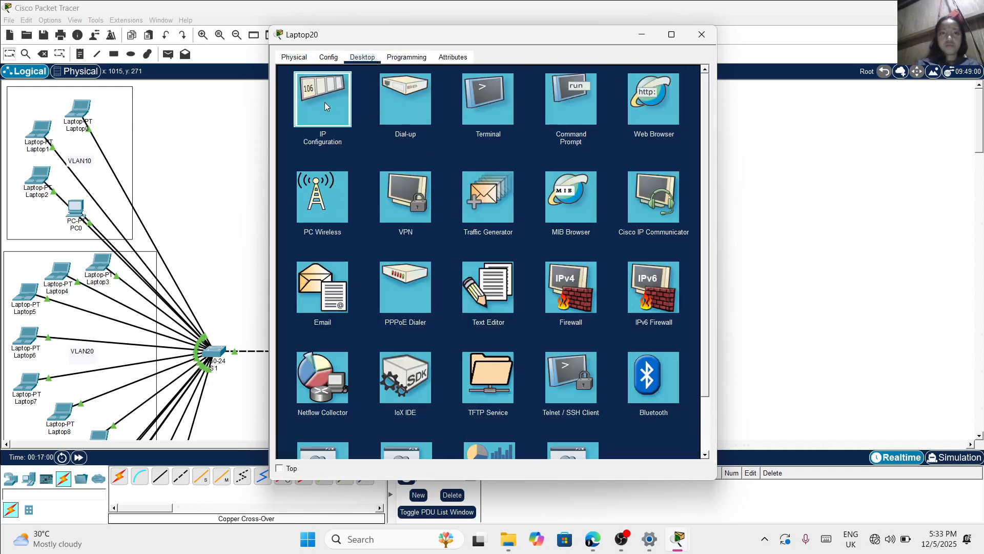
click(325, 106)
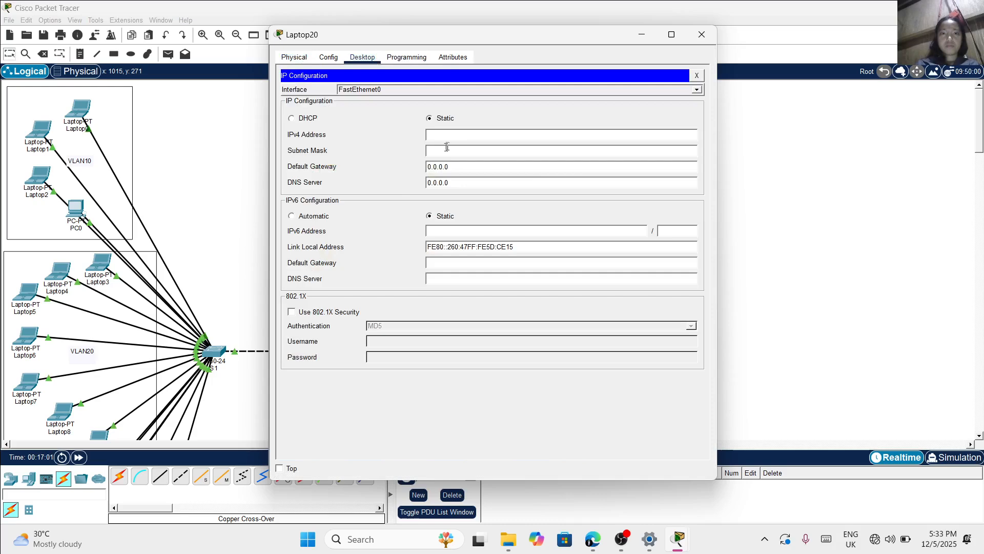
text(10.0.1.9)
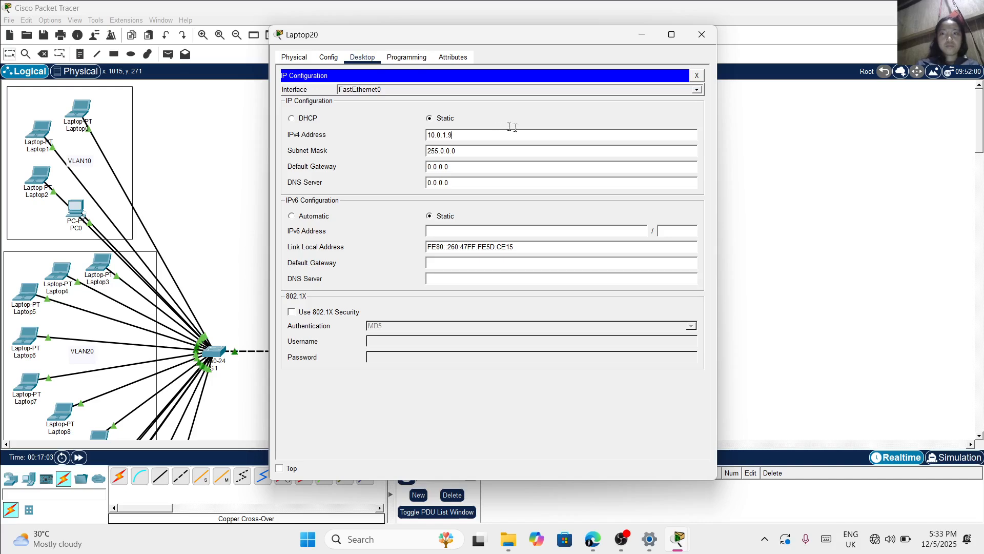
click(700, 35)
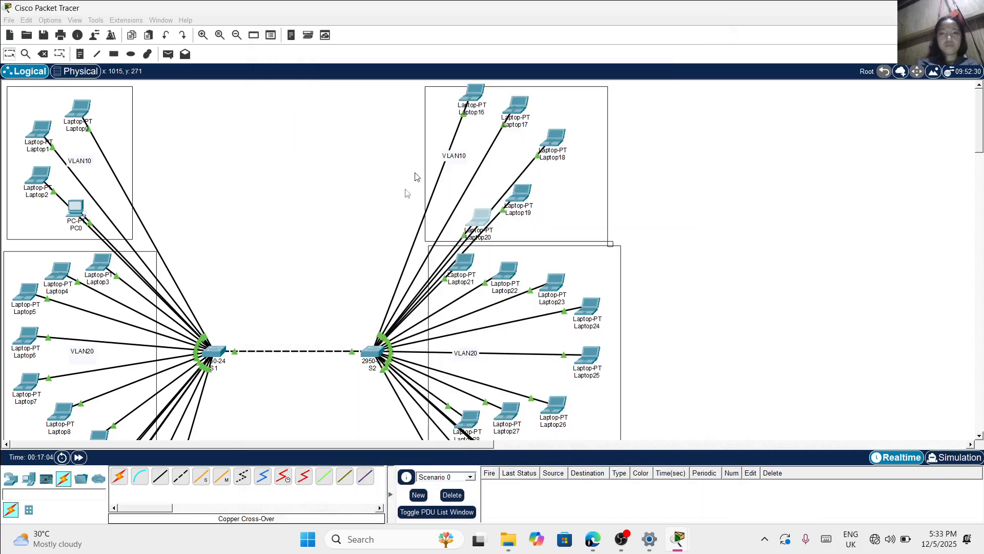
scroll(359, 283, down, 3)
scroll(358, 282, up, 2)
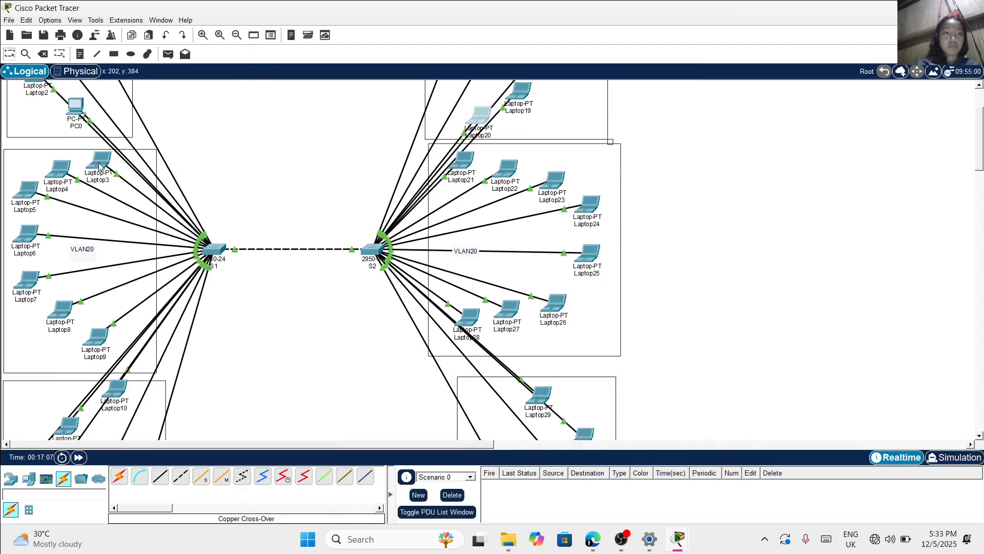
mouse_move(95, 163)
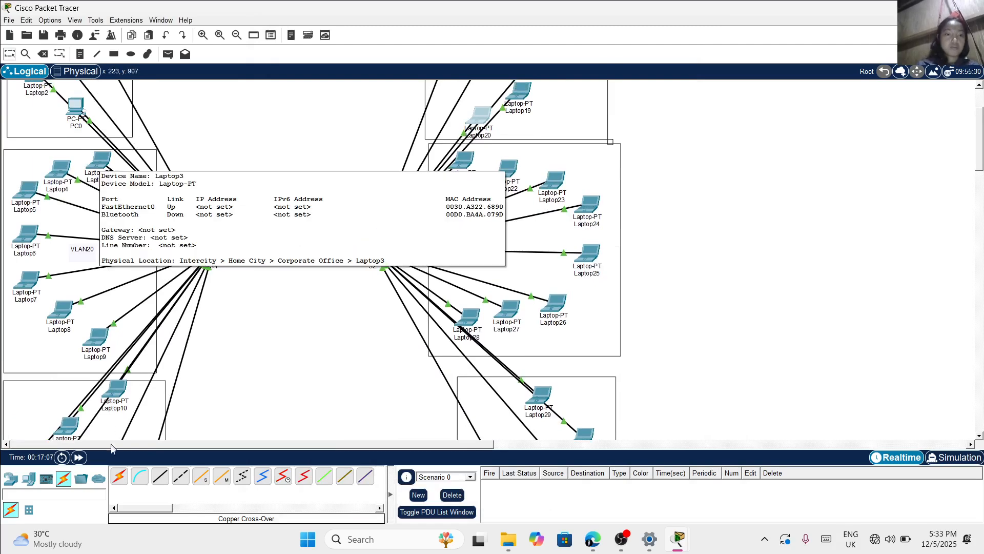
click(160, 477)
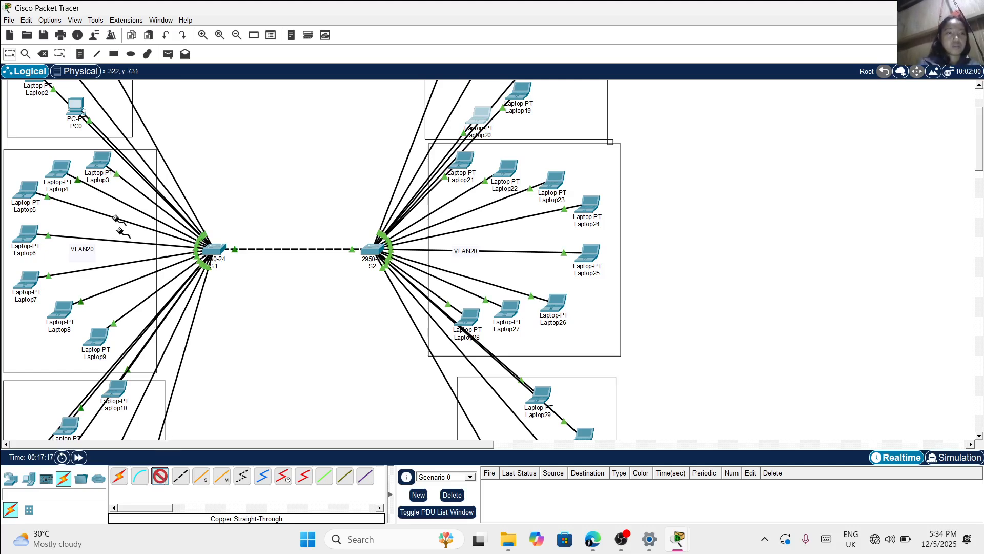
mouse_move(97, 156)
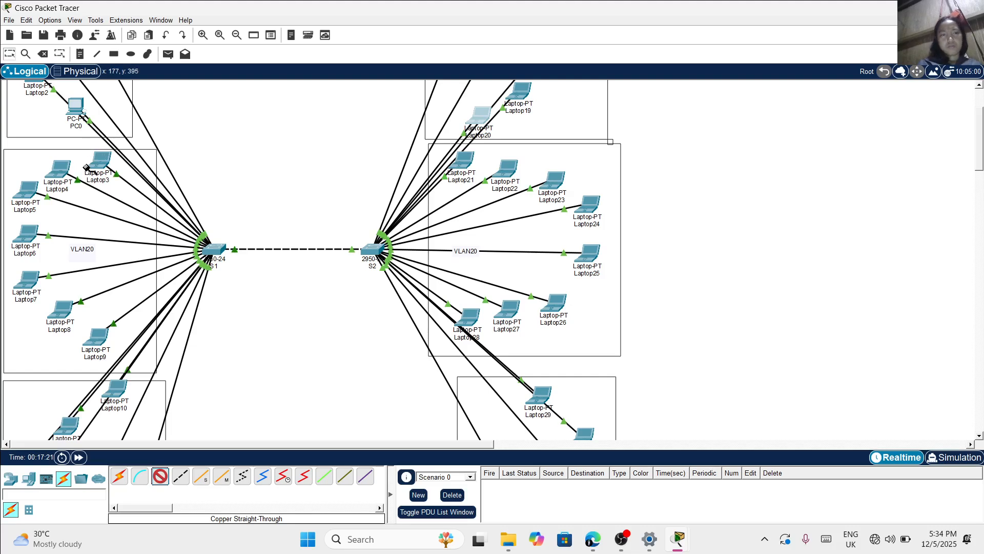
click(160, 475)
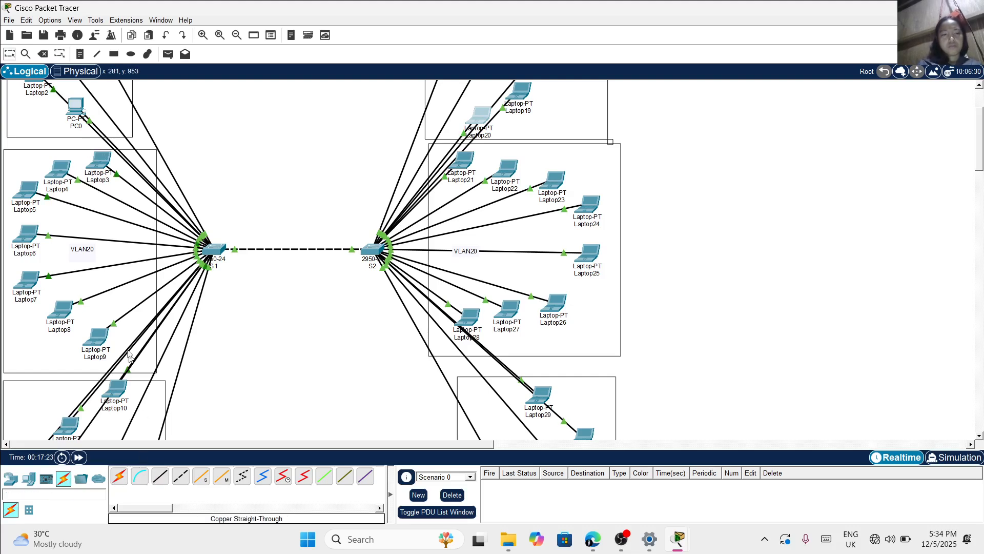
Assign Laptop3 in switch S1's VLAN20 area the static IPv4 address 172.16.0.1 with subnet mask 255.255.0.0
click(101, 159)
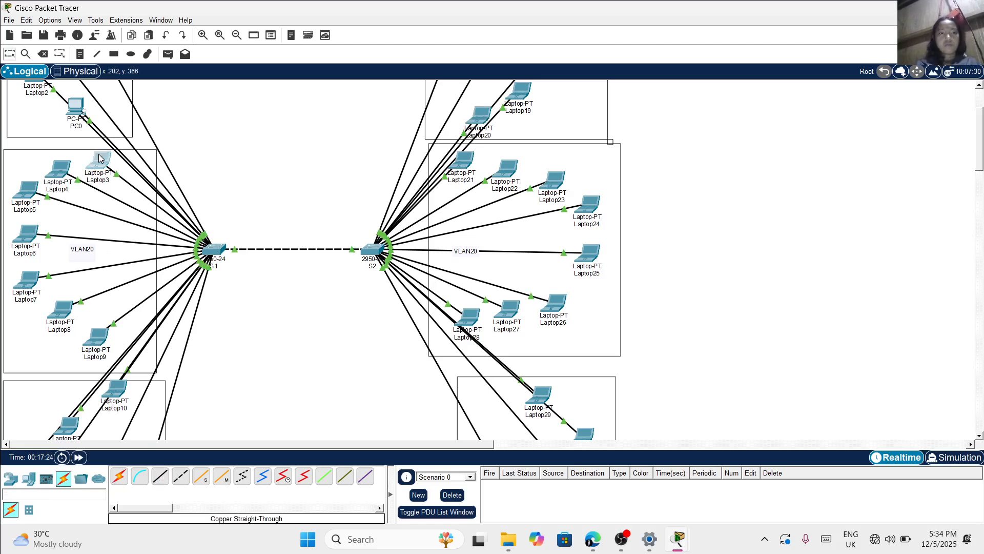
click(101, 158)
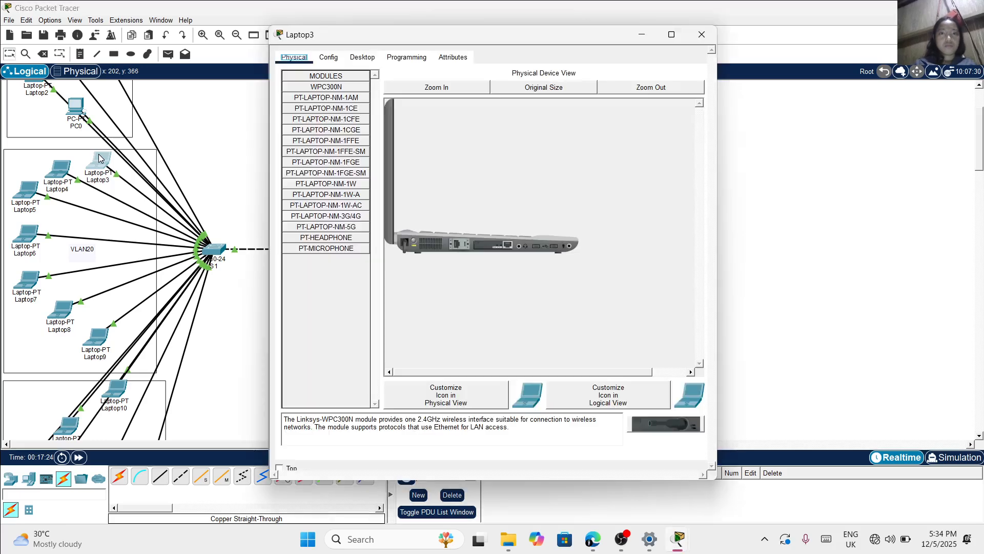
click(362, 57)
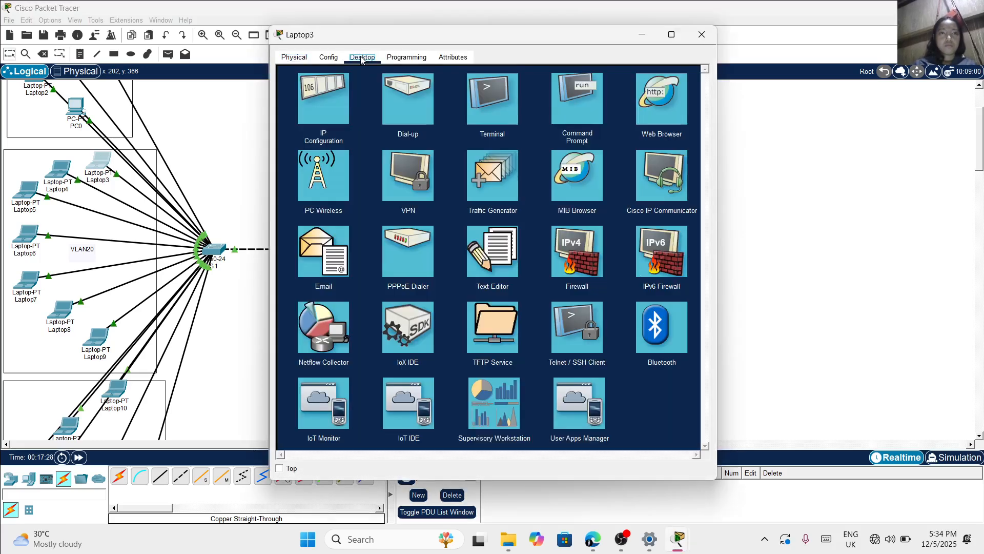
click(327, 98)
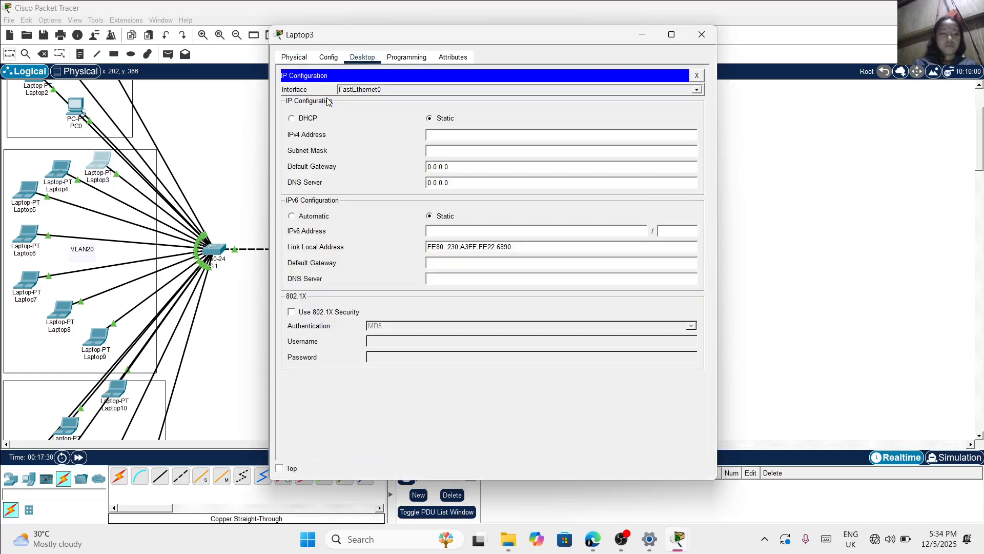
click(449, 137)
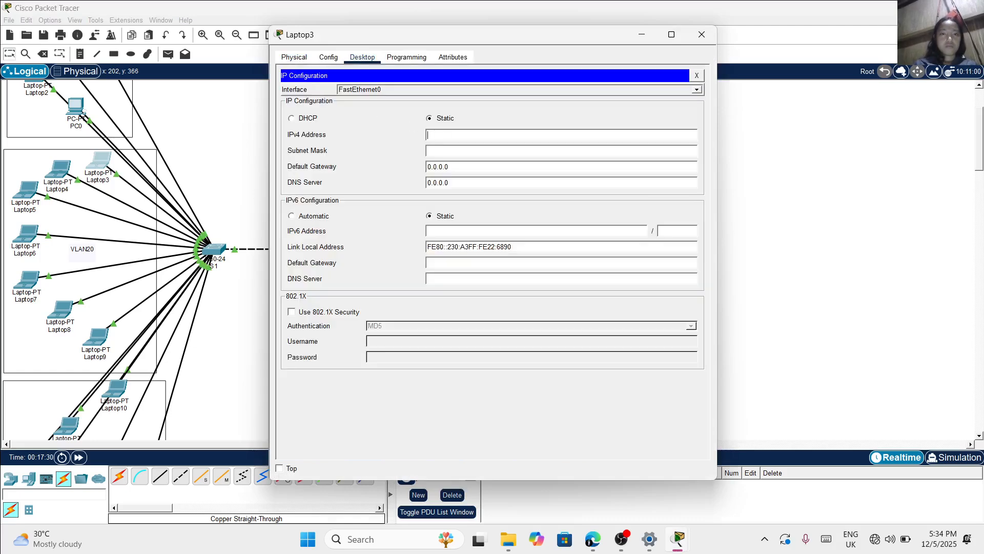
text(172)
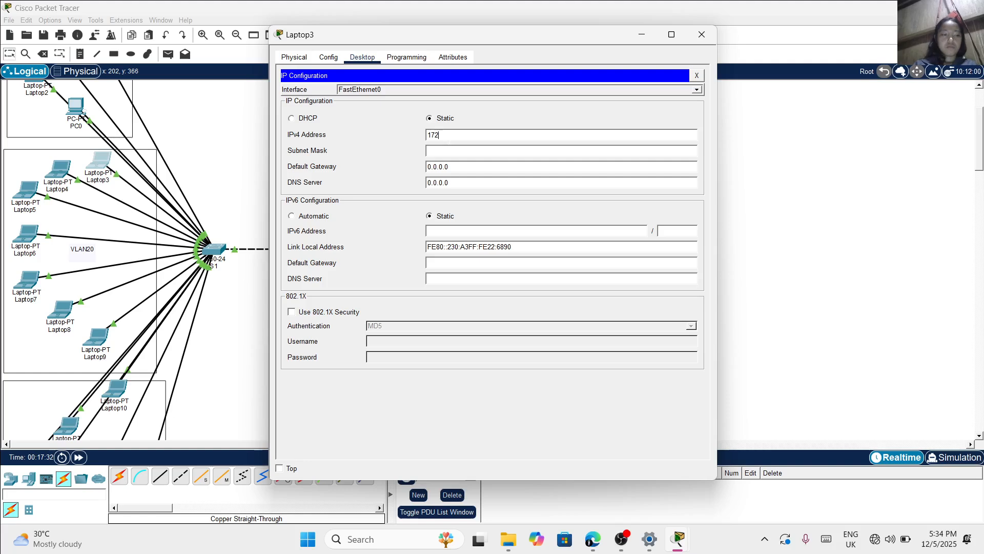
text(.16.0.1)
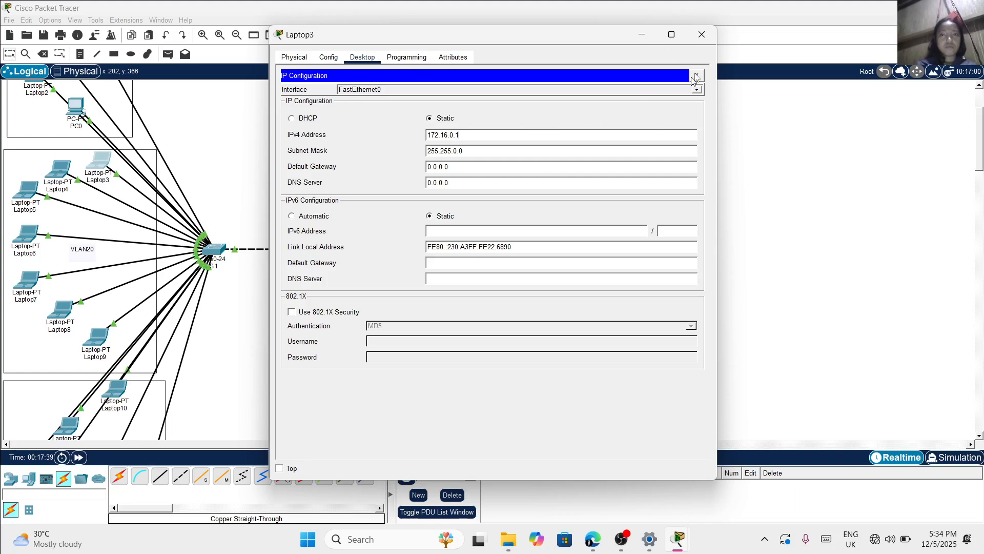
click(702, 34)
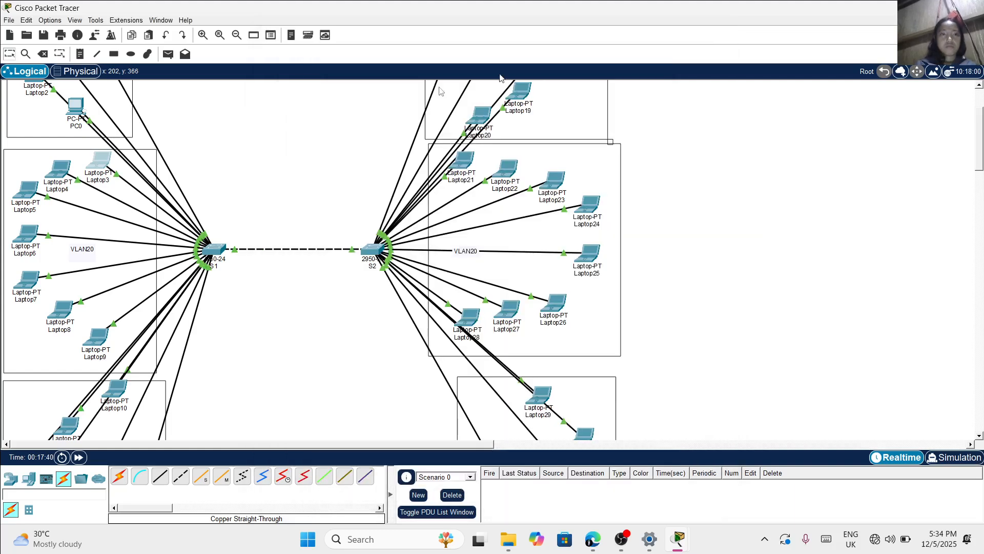
Assign Laptop4 in switch S1's VLAN20 area the static IPv4 address 172.16.0.2 with subnet mask 255.255.0.0
click(60, 177)
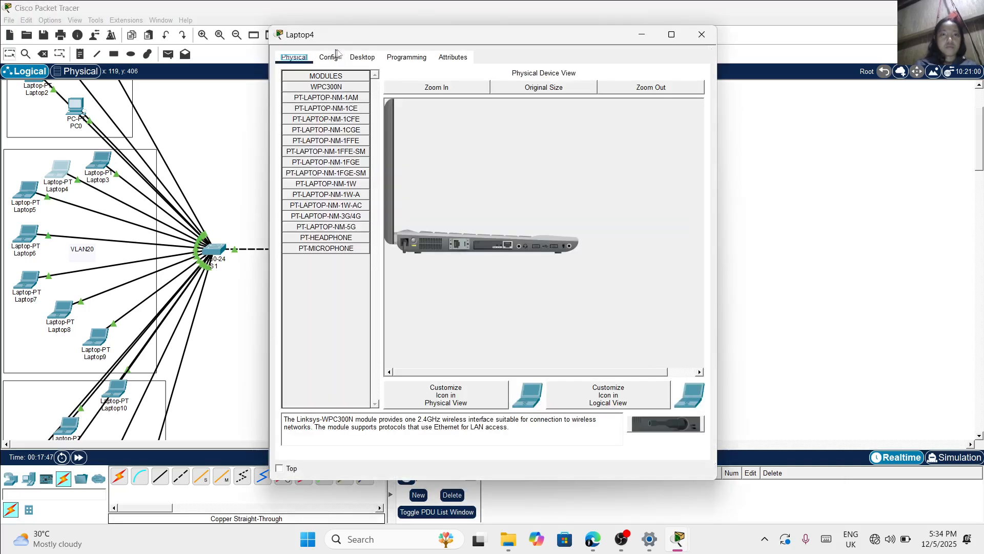
click(357, 60)
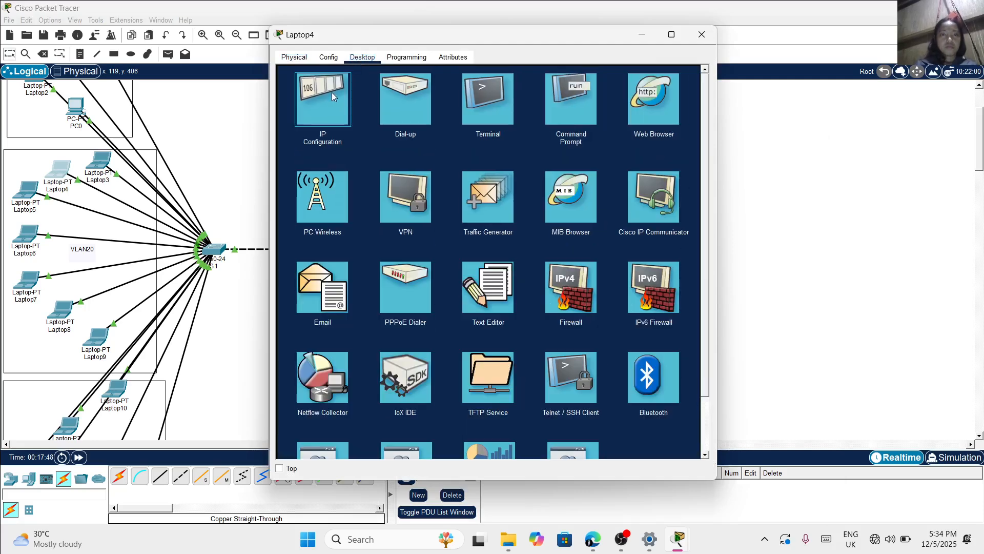
click(331, 93)
click(481, 135)
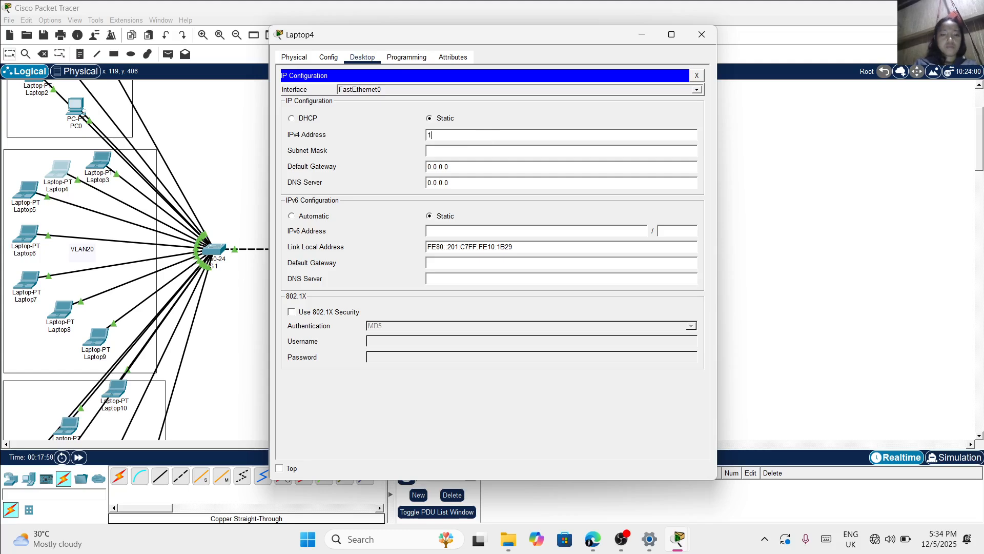
text(172.16)
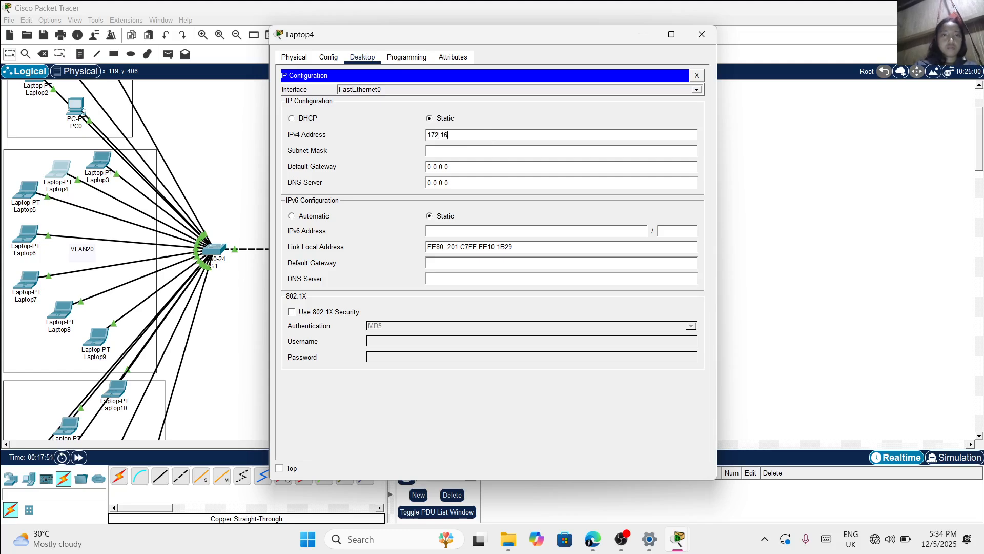
text(.)
key(BackSpace)
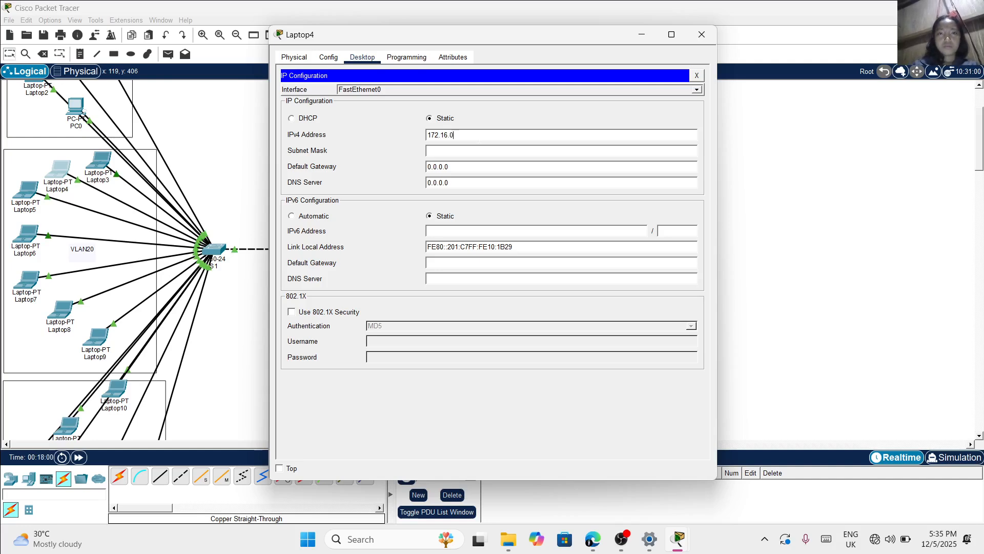
text(.)
key(ctrl+a)
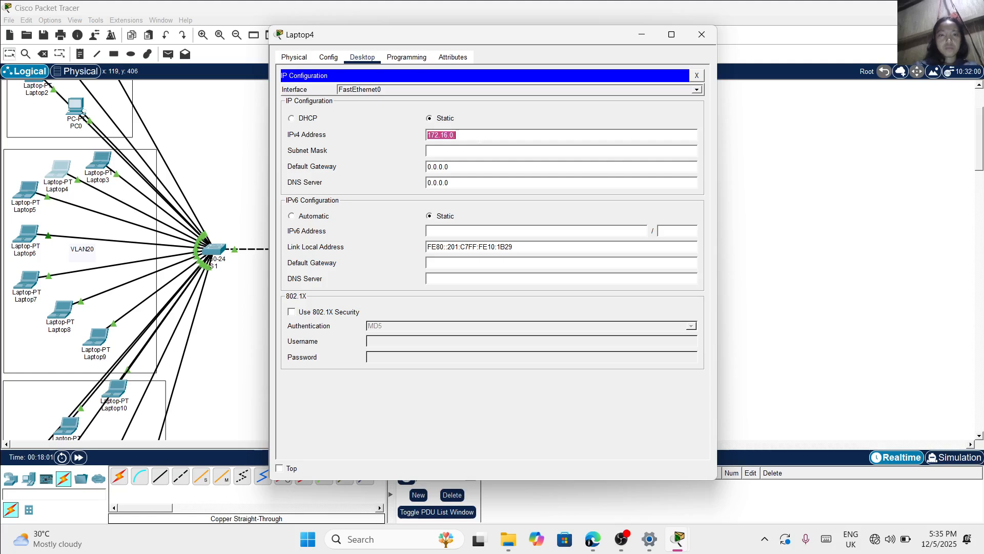
key(Right)
key(Tab)
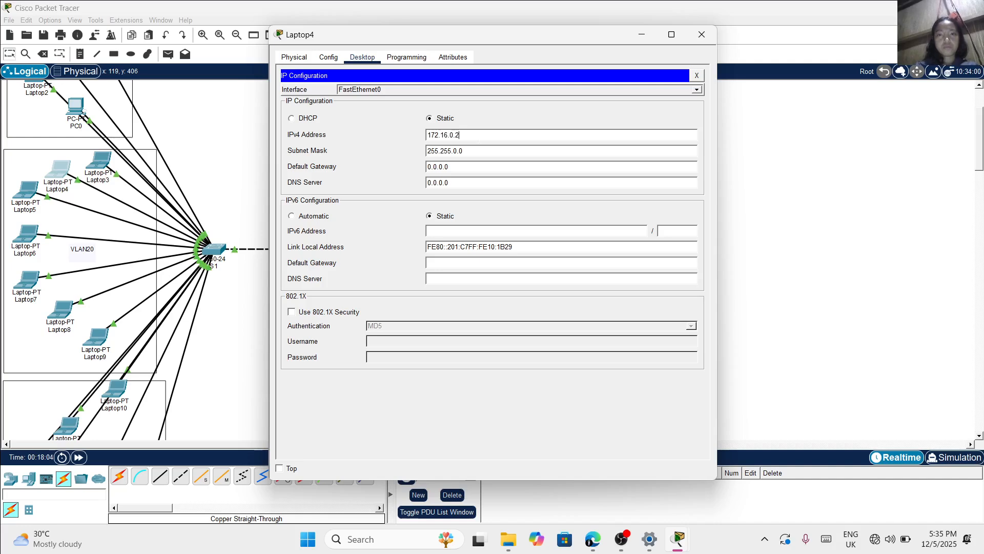
Assign Laptop5 in switch S1's VLAN20 area the static IPv4 address 172.16.0.3 with subnet mask 255.255.0.0
click(709, 34)
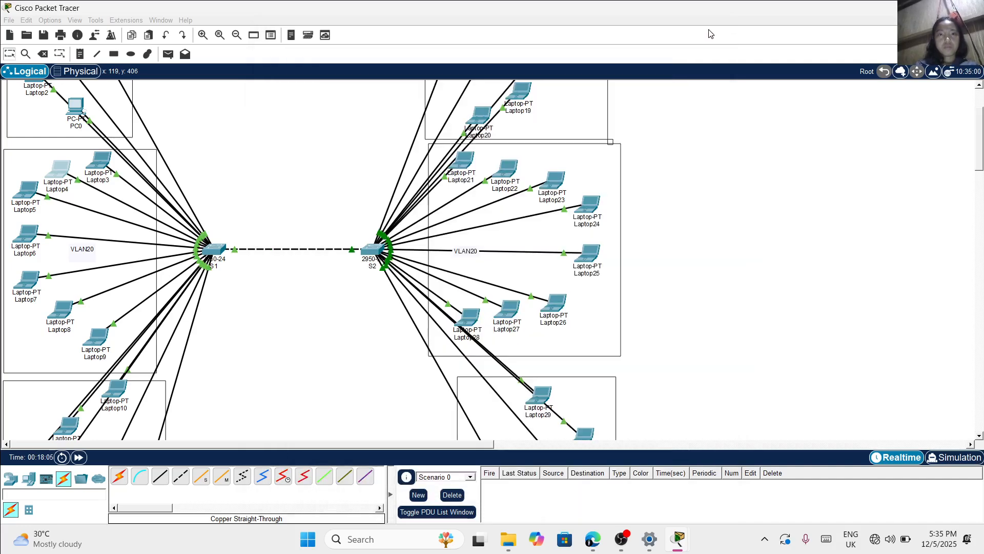
click(36, 188)
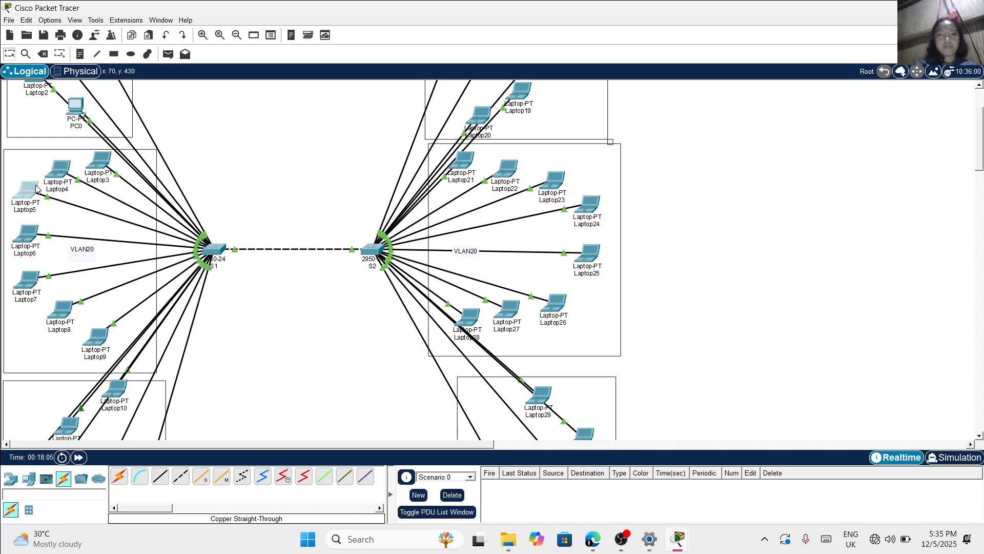
click(35, 190)
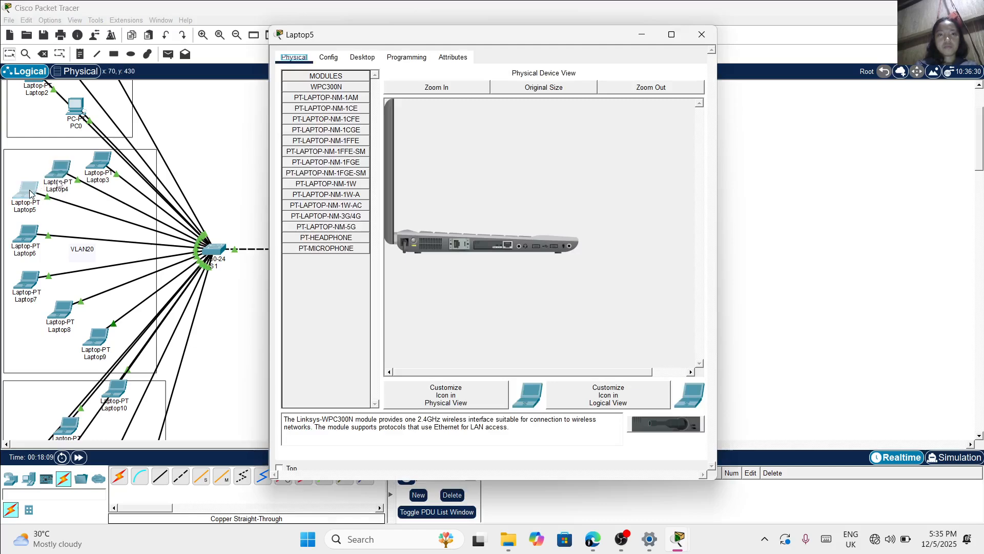
click(362, 57)
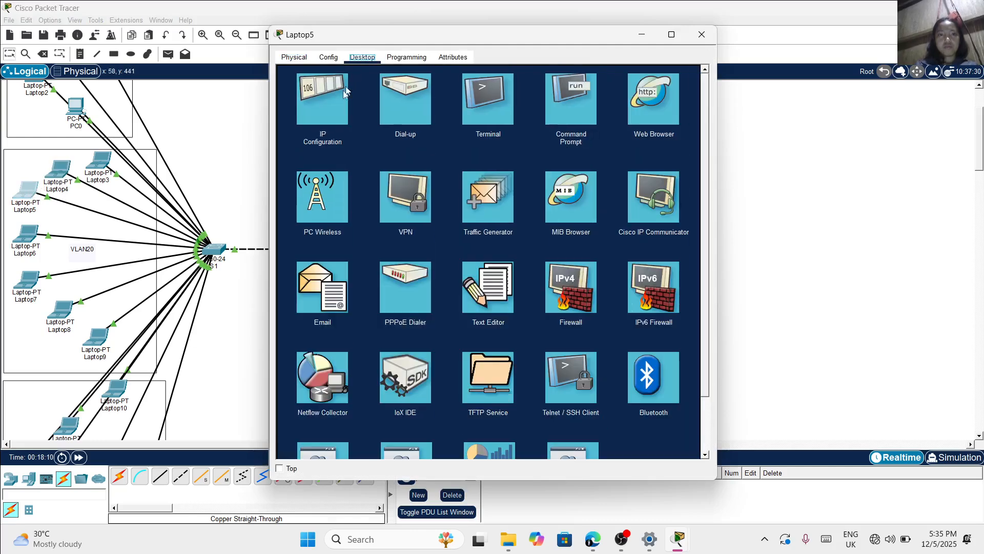
click(333, 103)
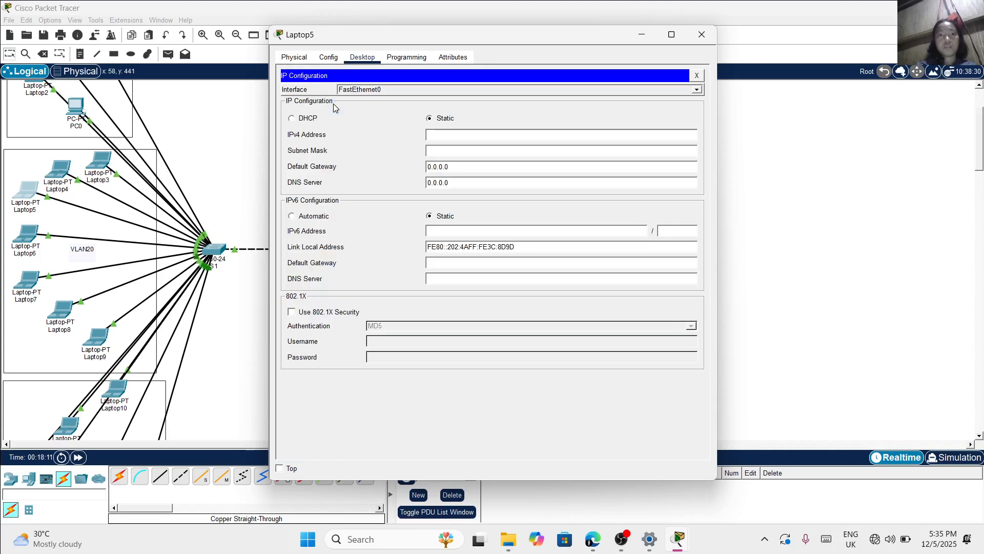
click(435, 134)
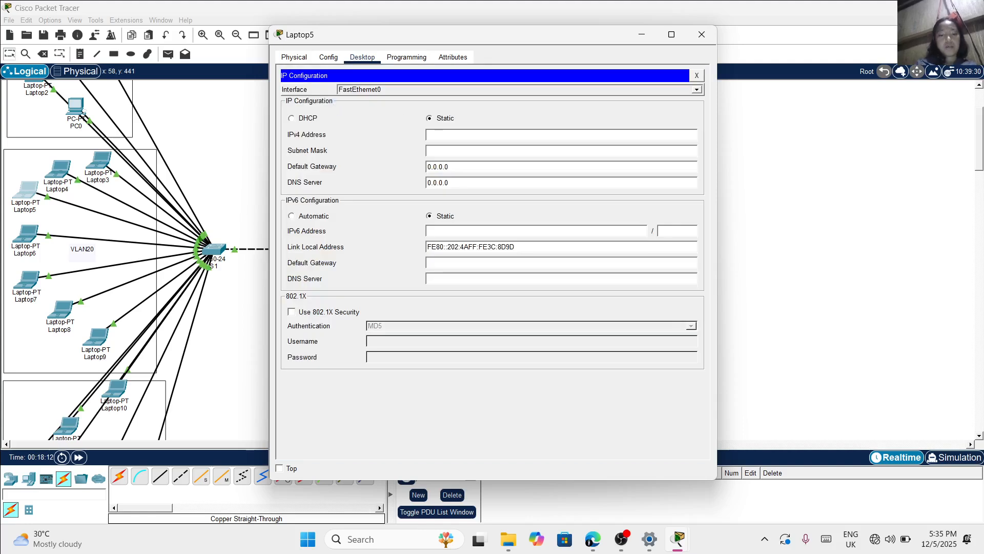
text(172.16.0.)
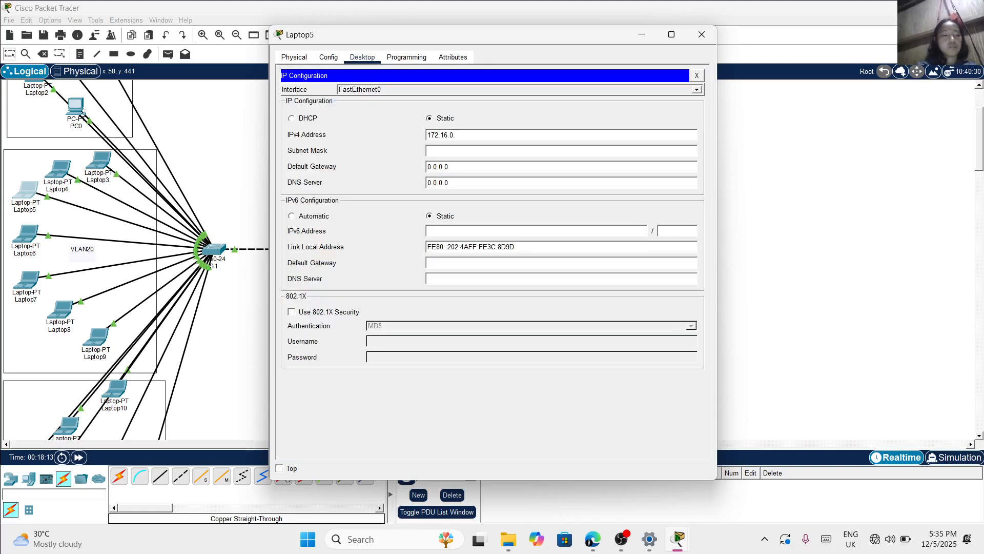
text(3)
key(Tab)
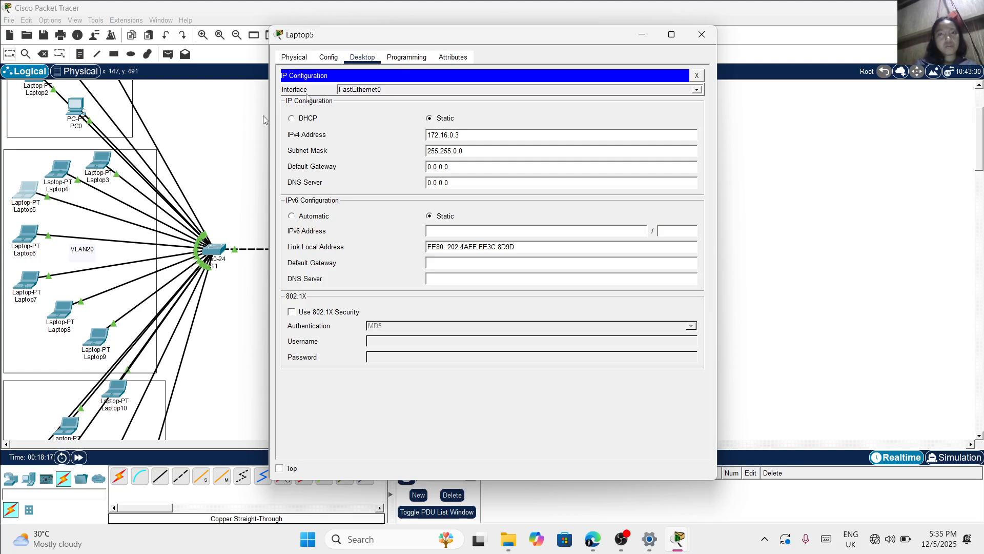
click(702, 35)
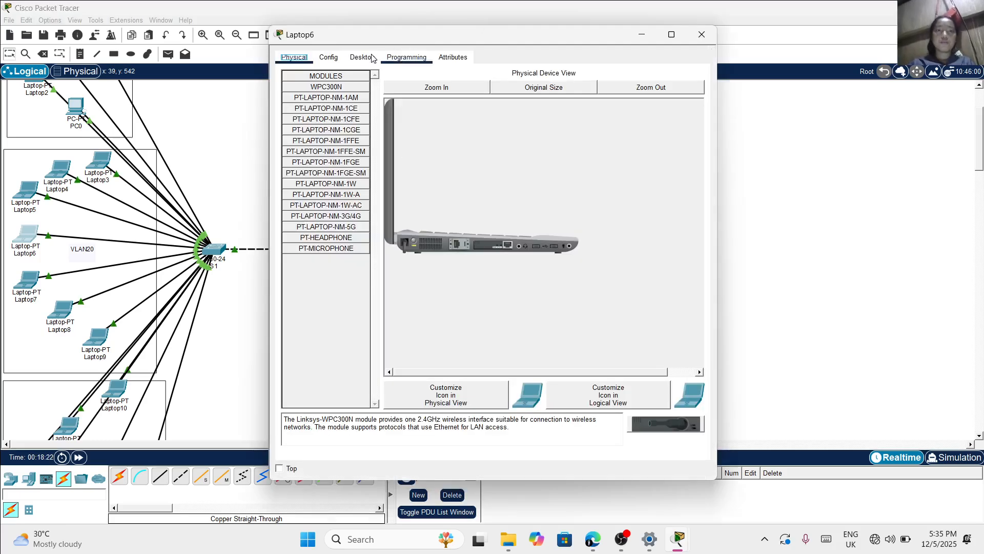
Assign Laptop6 in switch S1's VLAN20 area the static IPv4 address 172.16.0.4 with subnet mask 255.255.0.0
click(371, 58)
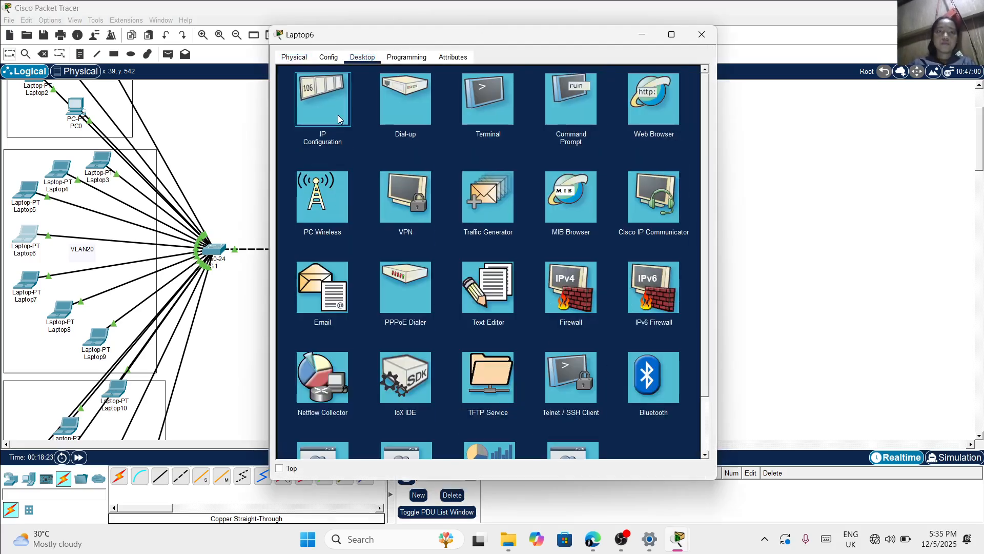
click(338, 118)
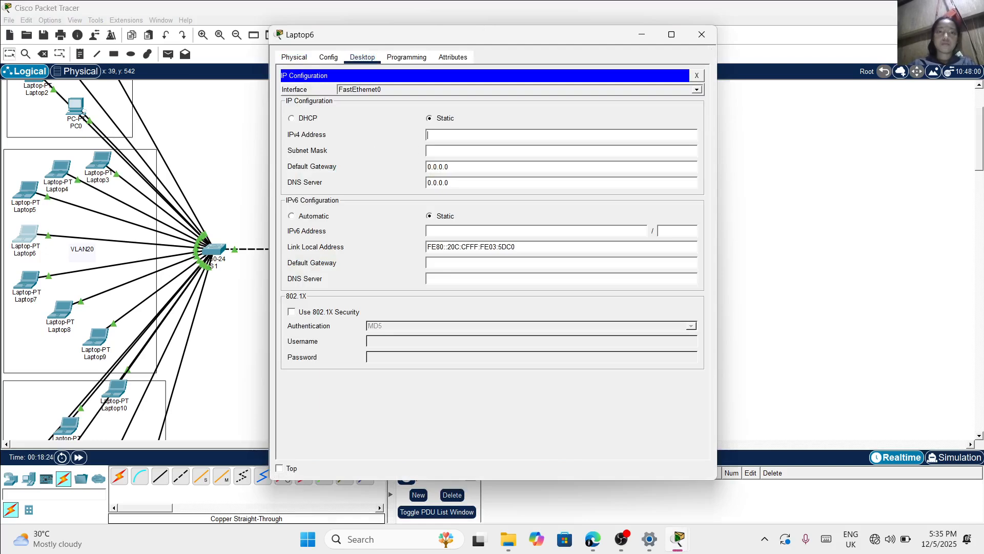
text(172.16.0.4)
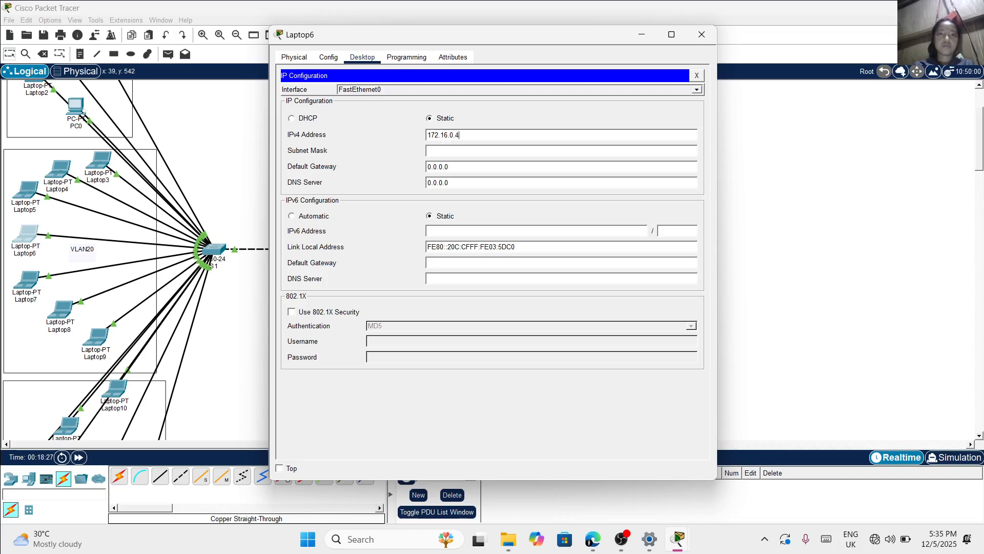
key(Tab)
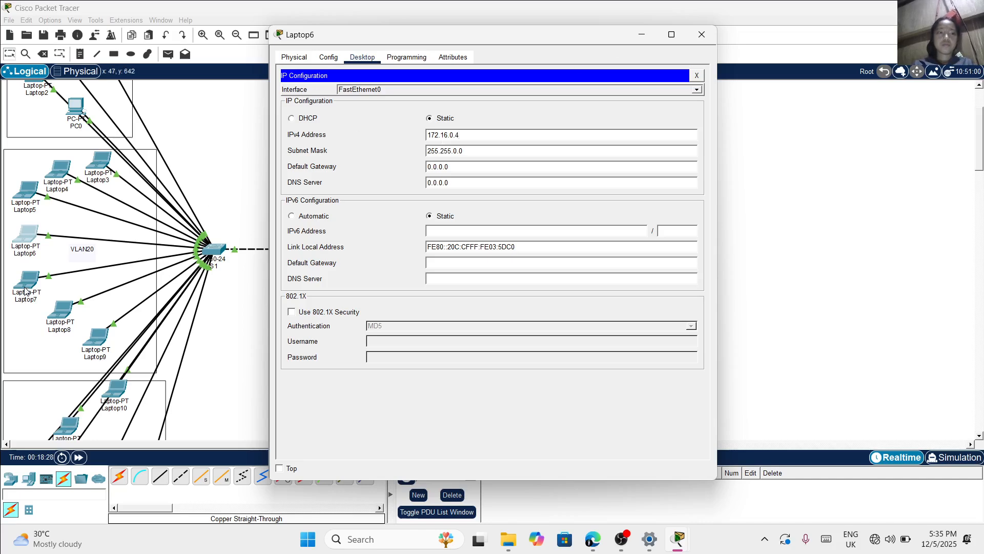
Assign Laptop7 in switch S1's VLAN20 area the static IPv4 address 172.16.0.5 with subnet mask 255.255.0.0
click(40, 280)
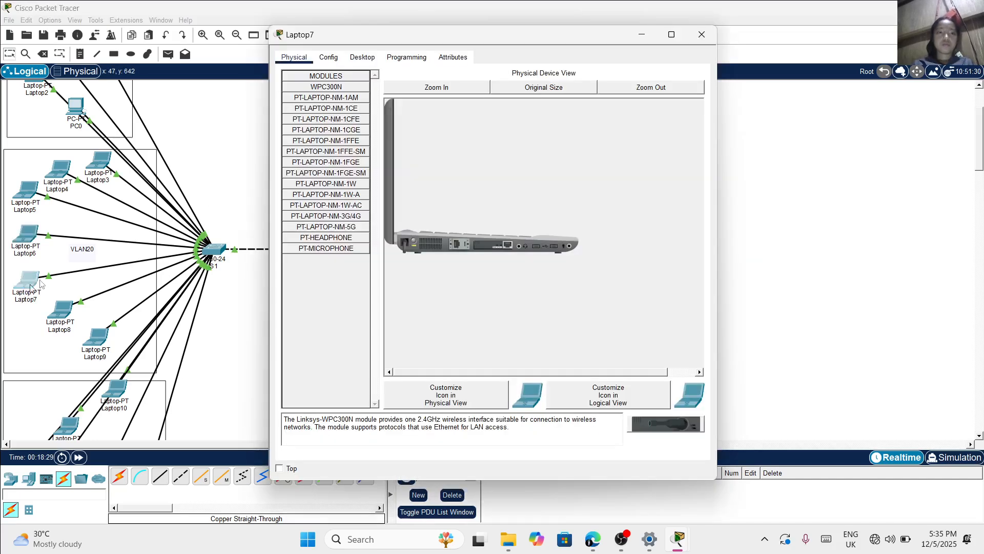
click(363, 57)
click(328, 108)
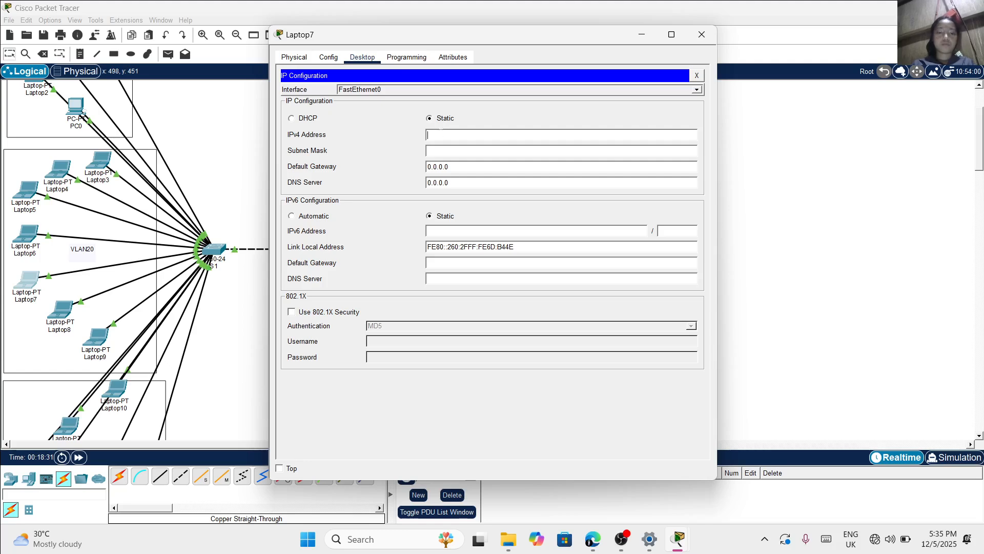
text(172.16.0.5)
key(Tab)
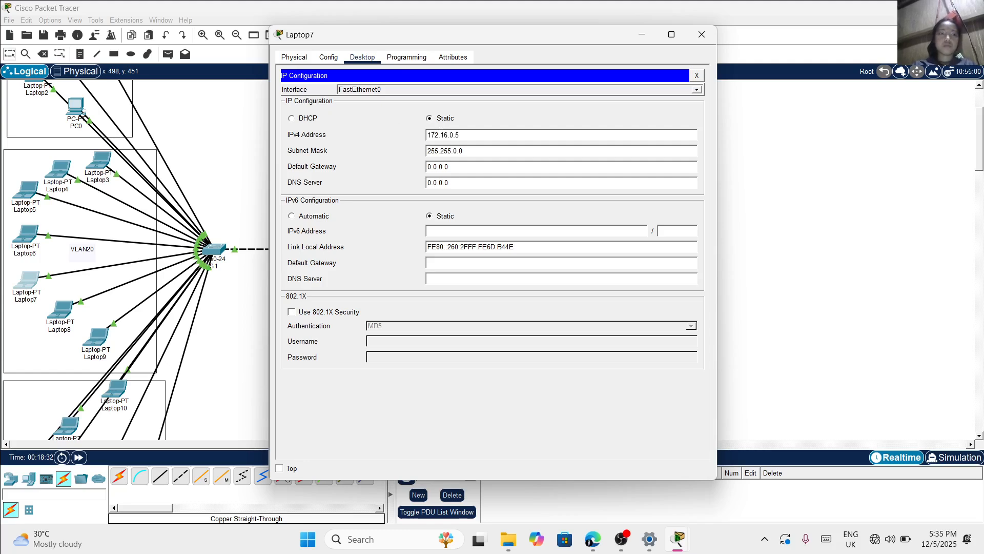
Assign Laptop8 in switch S1's VLAN20 area the static IPv4 address 172.16.0.6 with subnet mask 255.255.0.0
click(72, 314)
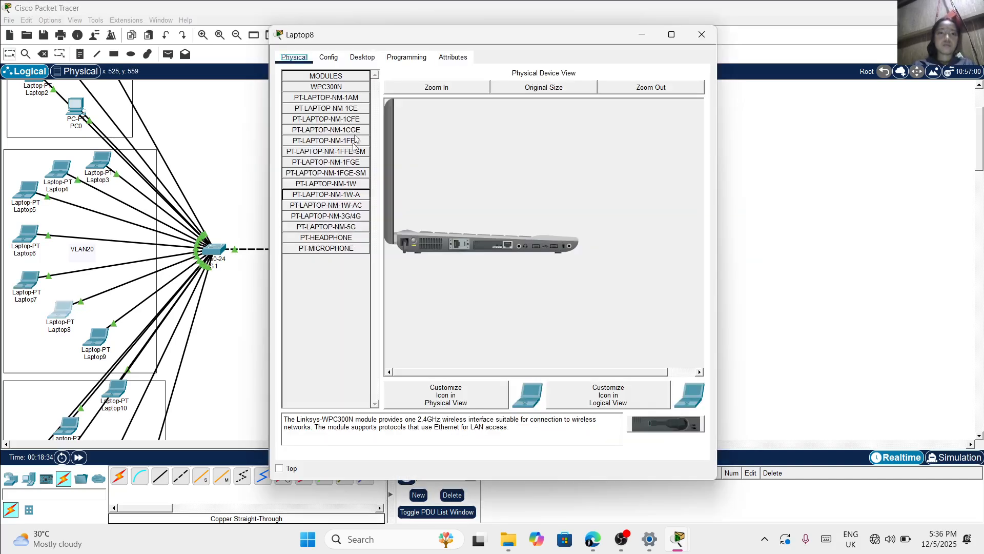
click(369, 58)
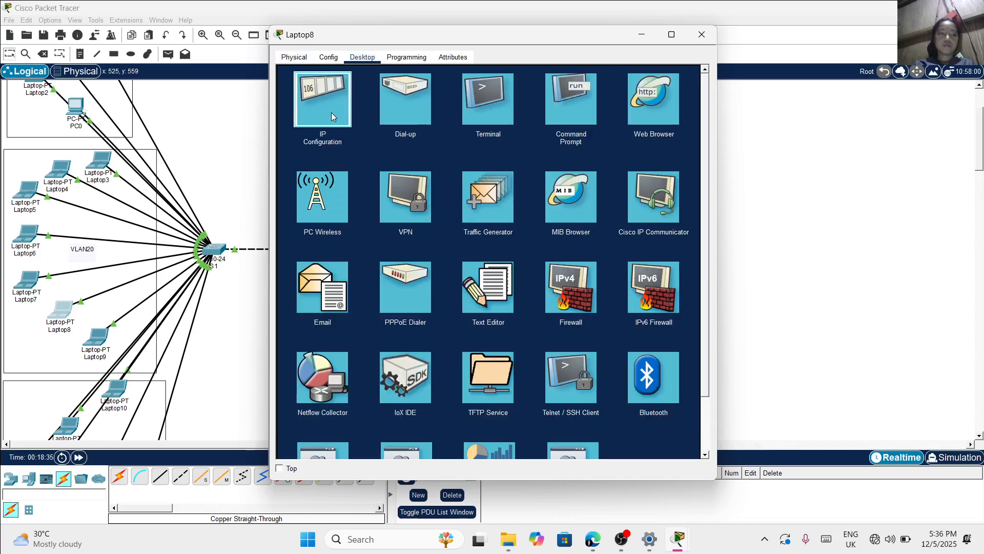
click(331, 112)
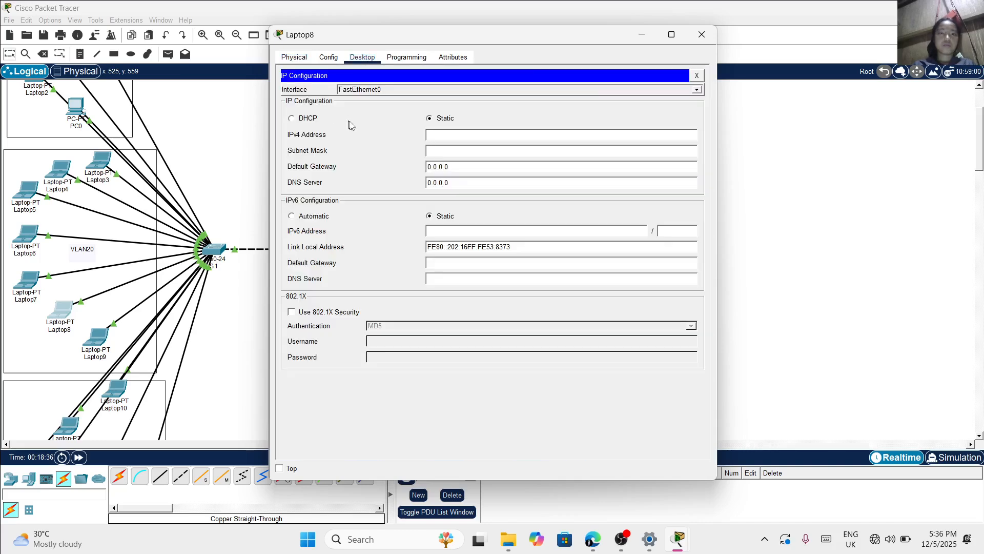
text(172.16.0.)
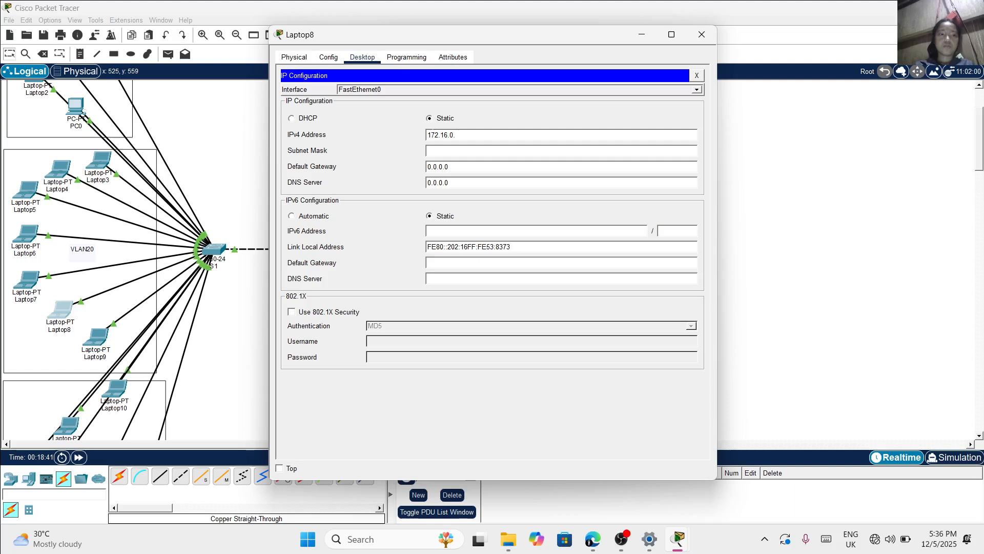
text(6)
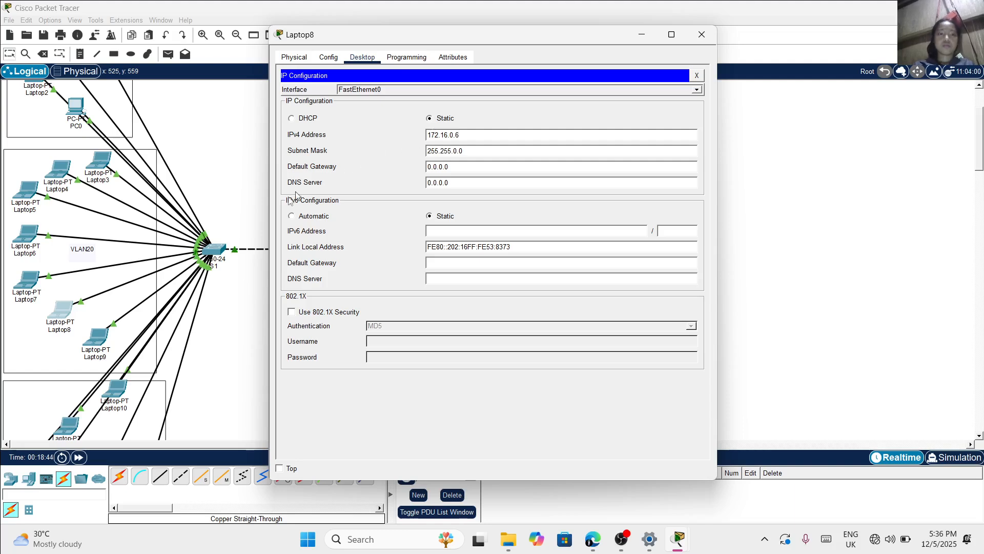
Assign Laptop9 in switch S1's VLAN20 area the static IPv4 address 172.16.0.7
click(106, 330)
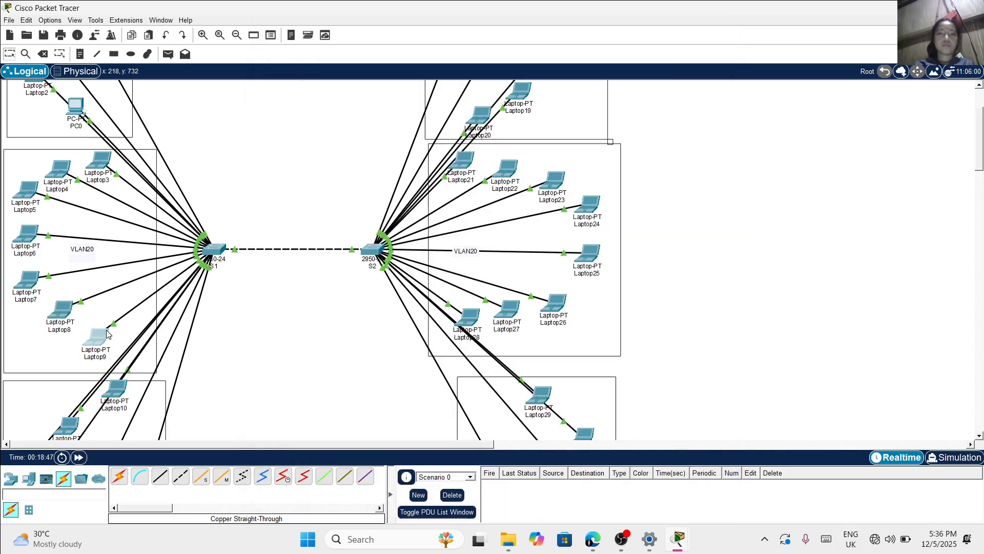
click(106, 330)
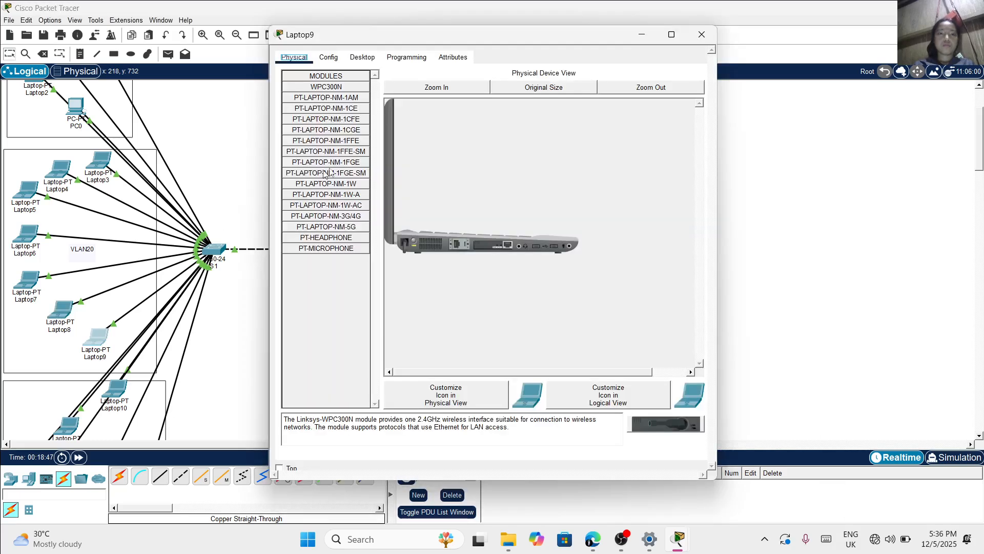
click(364, 59)
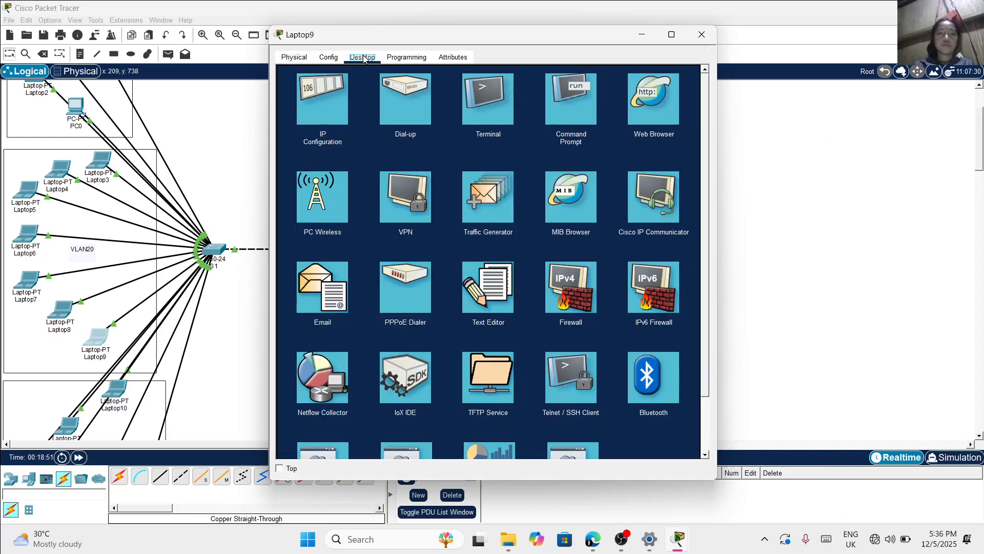
click(318, 103)
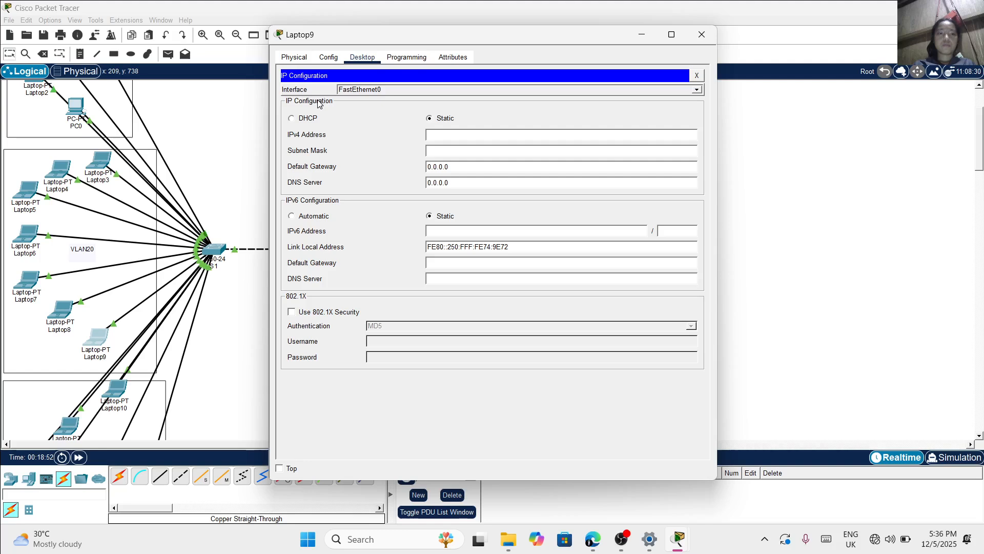
click(462, 134)
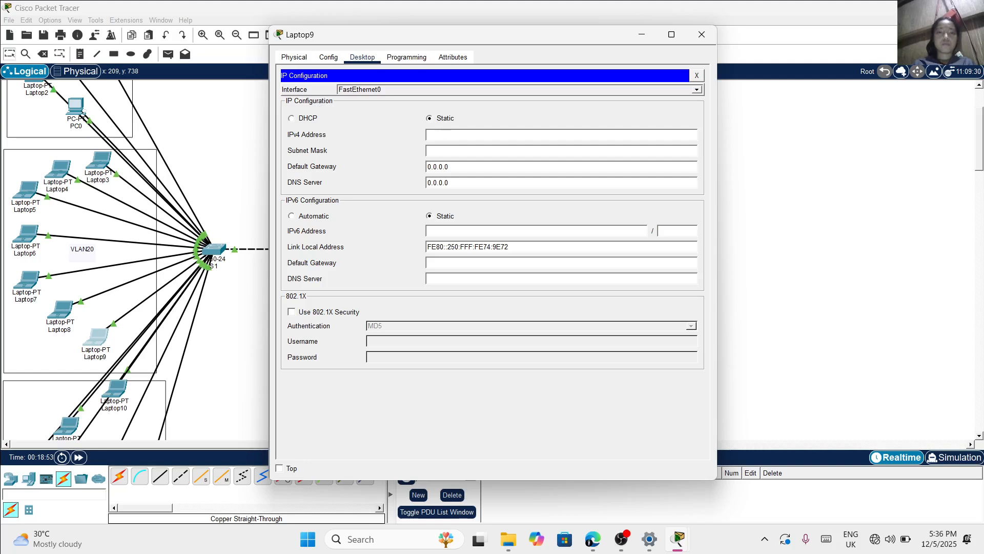
text(172.16.0.7)
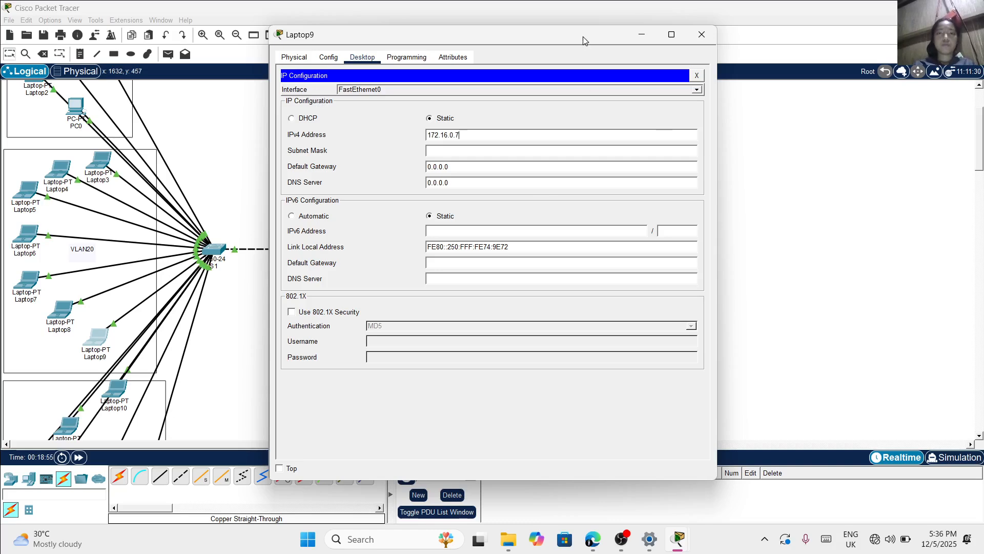
drag(583, 36, 403, 77)
click(521, 75)
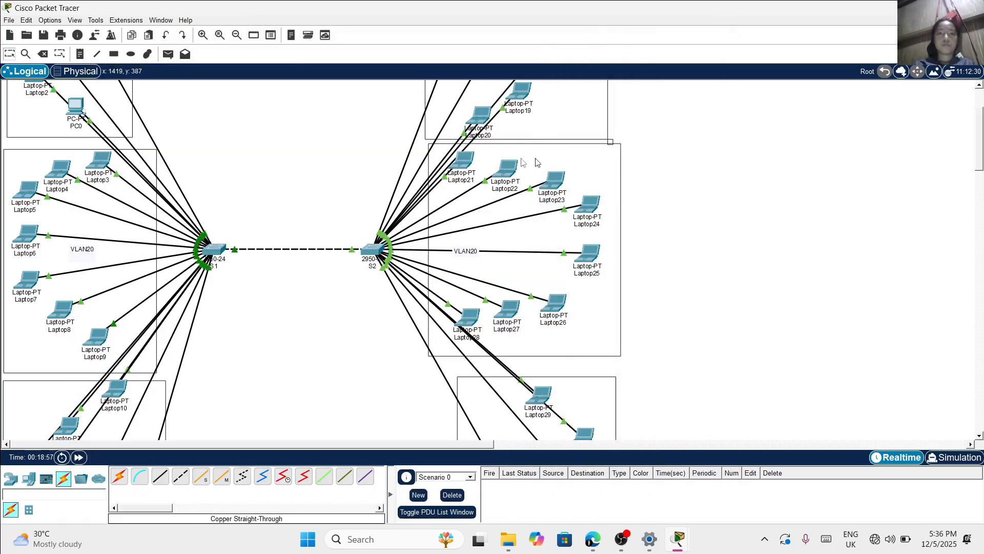
Assign Laptop21 in switch S2's VLAN20 area the static IPv4 address 172.16.0.8 with subnet mask 255.255.0.0
click(463, 164)
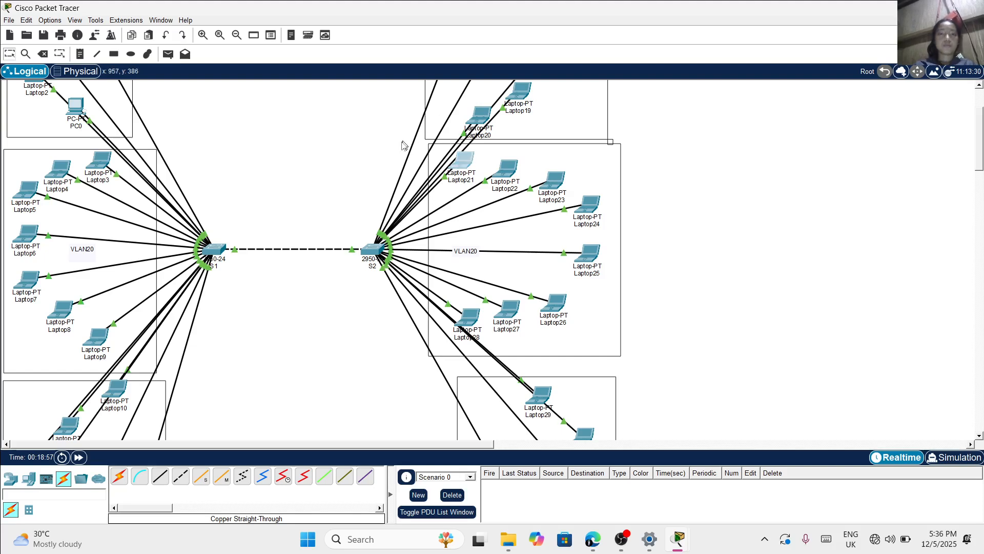
click(463, 175)
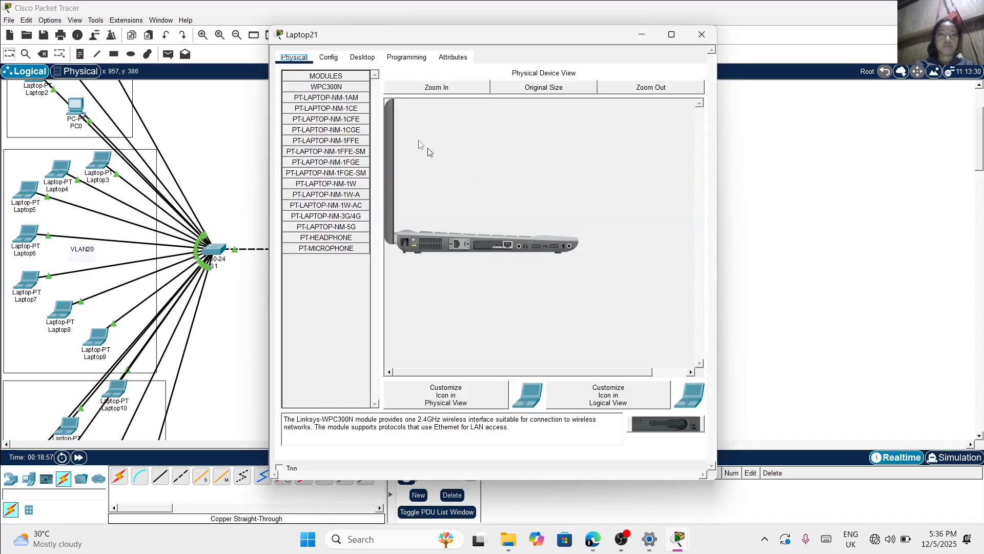
click(363, 57)
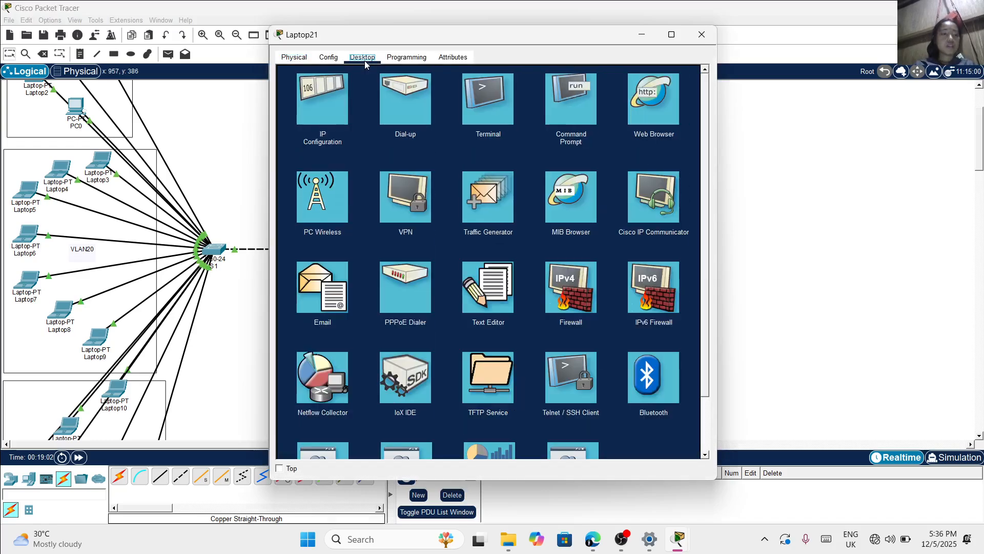
click(331, 110)
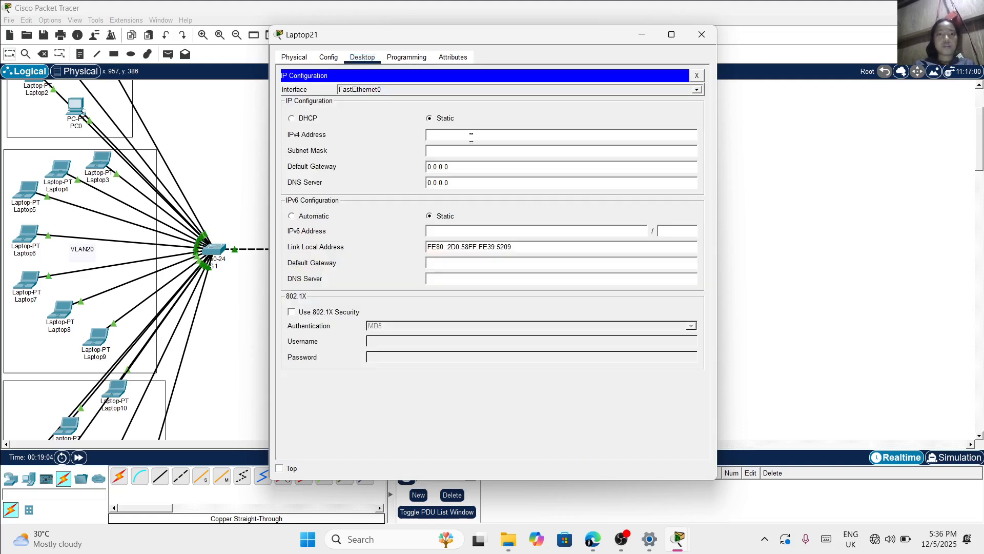
text(172.16.0.8)
key(Tab)
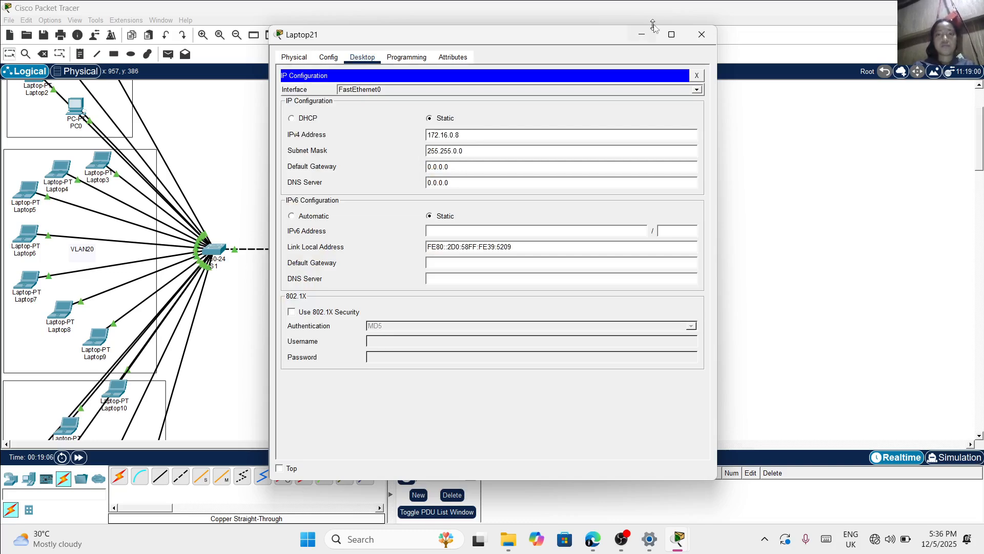
click(702, 34)
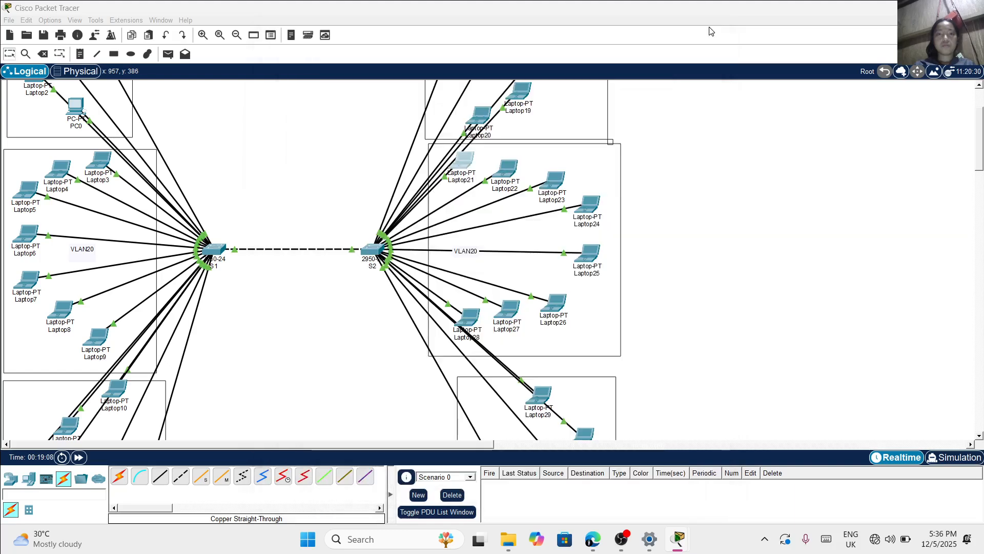
Assign Laptop22 in switch S2's VLAN20 area the static IPv4 address 172.16.0.9
click(517, 166)
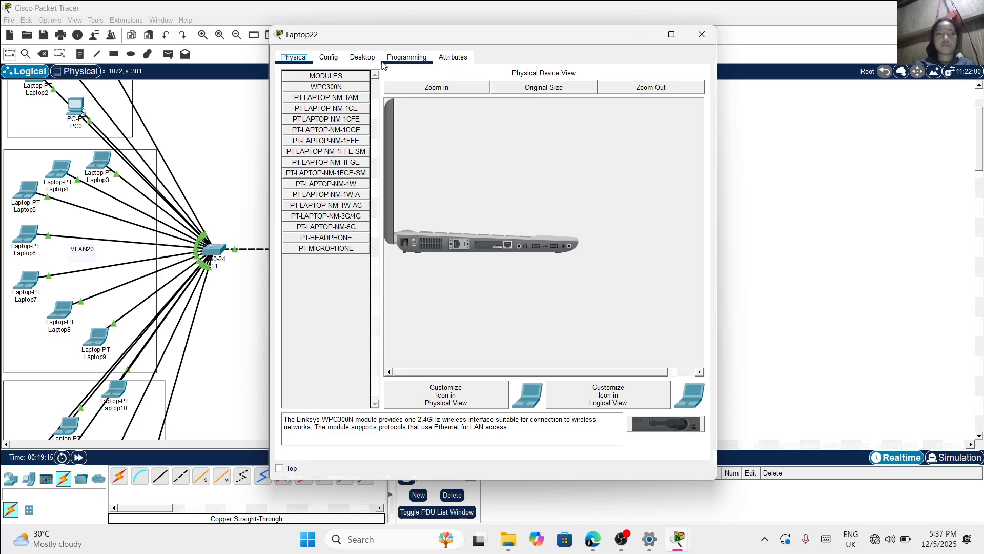
click(362, 57)
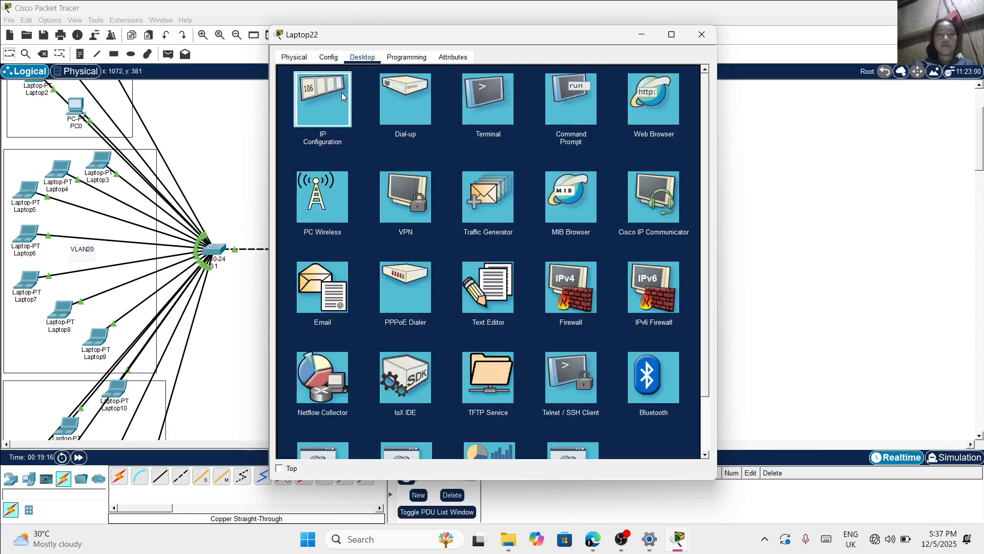
click(341, 92)
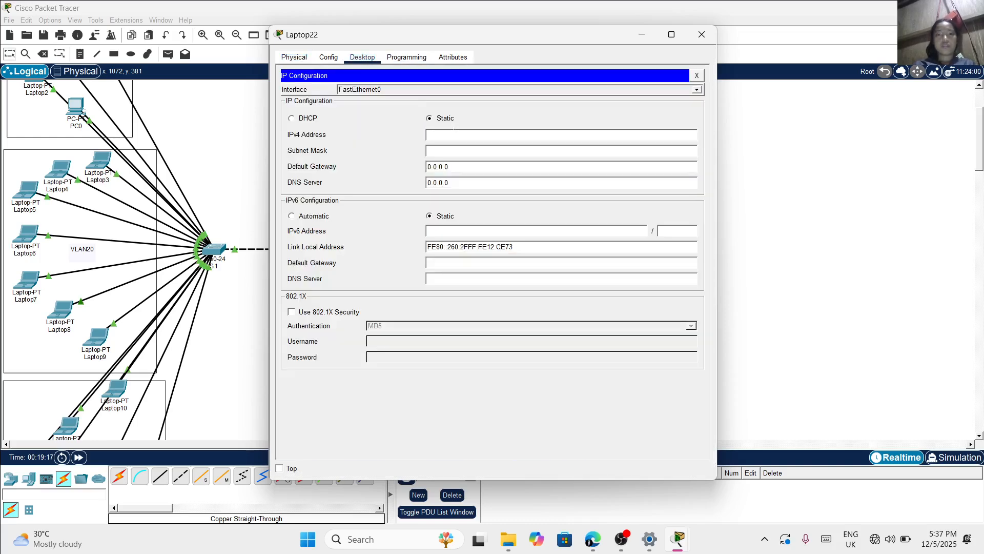
click(454, 135)
text(172.16.0.)
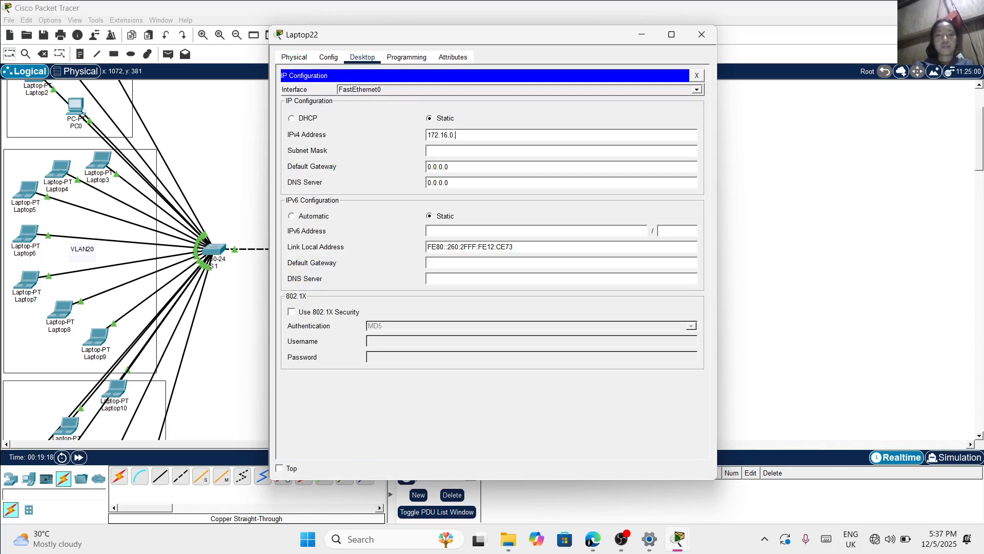
text(9)
click(702, 35)
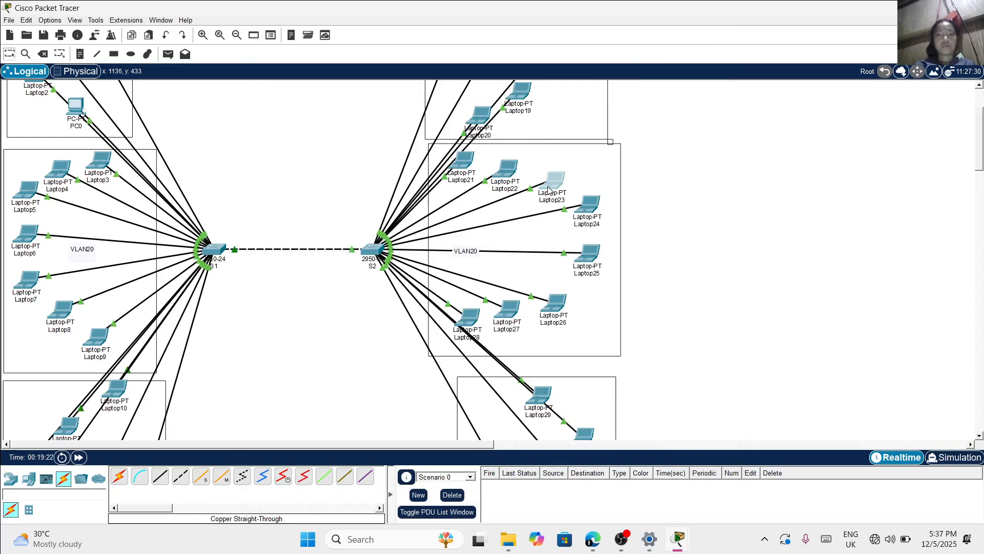
Assign Laptop23 in switch S2's VLAN20 area the static IPv4 address 172.16.0.11
click(548, 190)
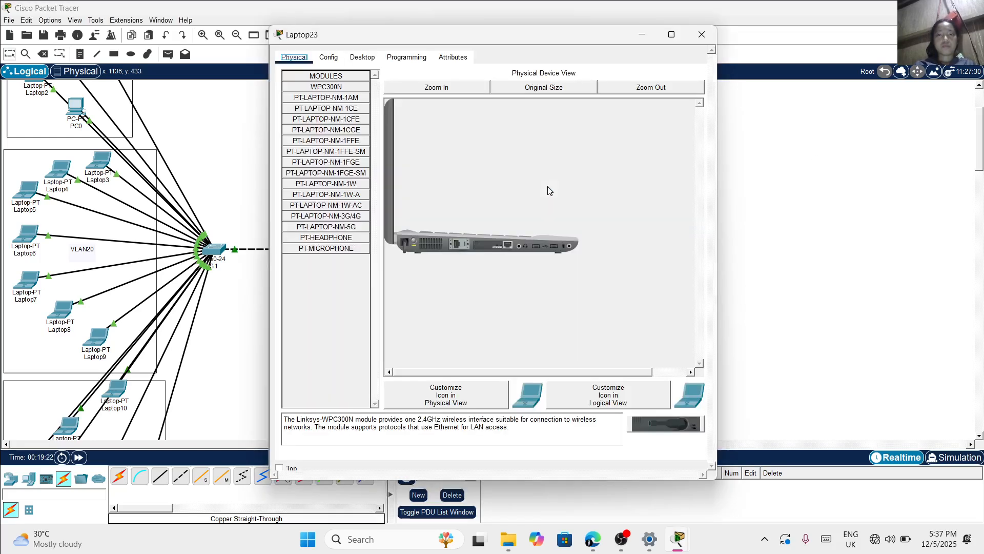
click(367, 58)
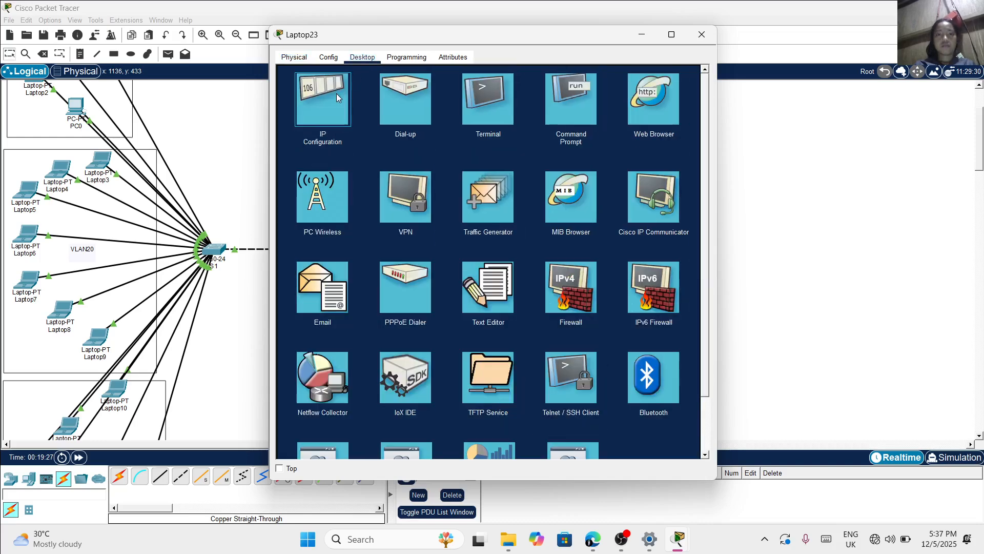
click(337, 93)
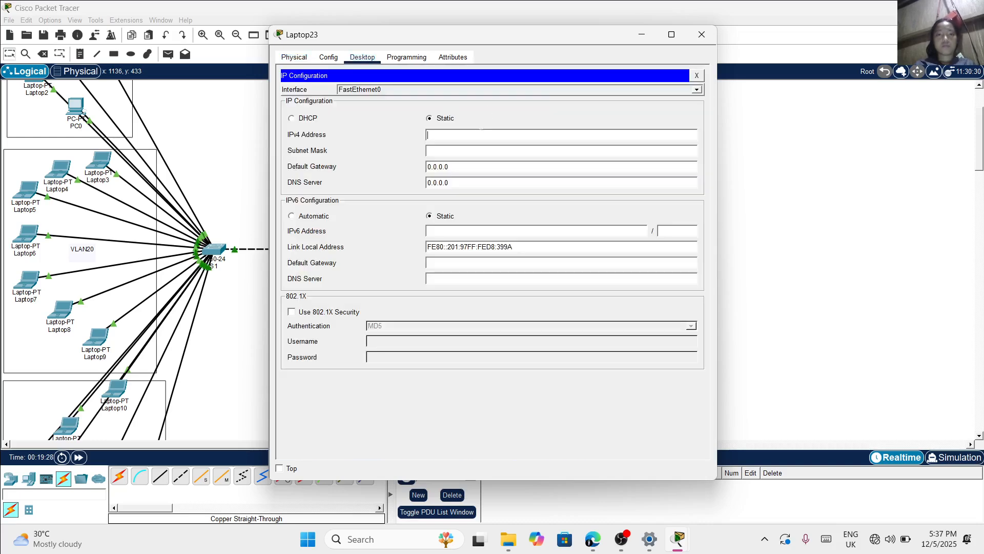
text(172.16.0.11)
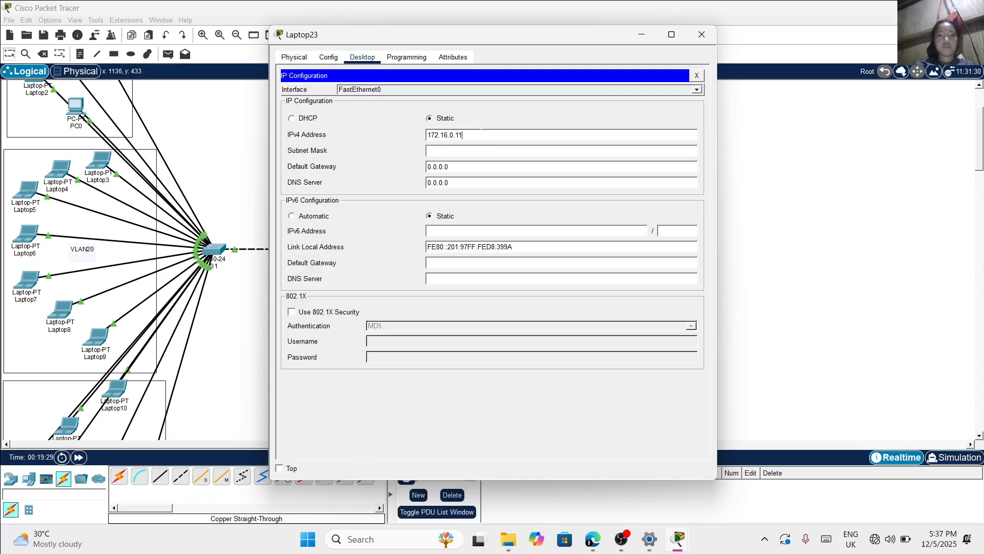
click(701, 34)
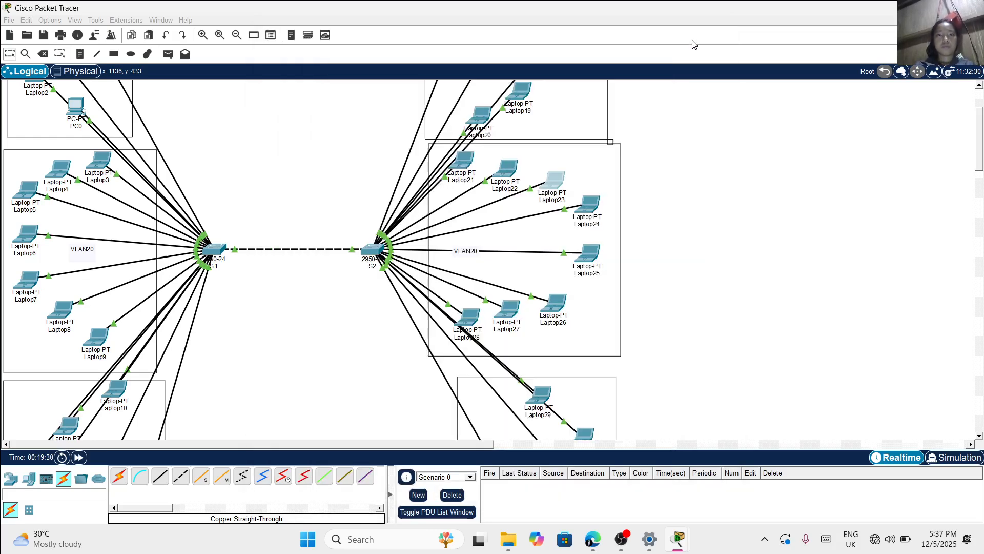
Assign Laptop24 in switch S2's VLAN20 area the static IPv4 address 172.16.0.12 with subnet mask 255.255.0.0
click(584, 213)
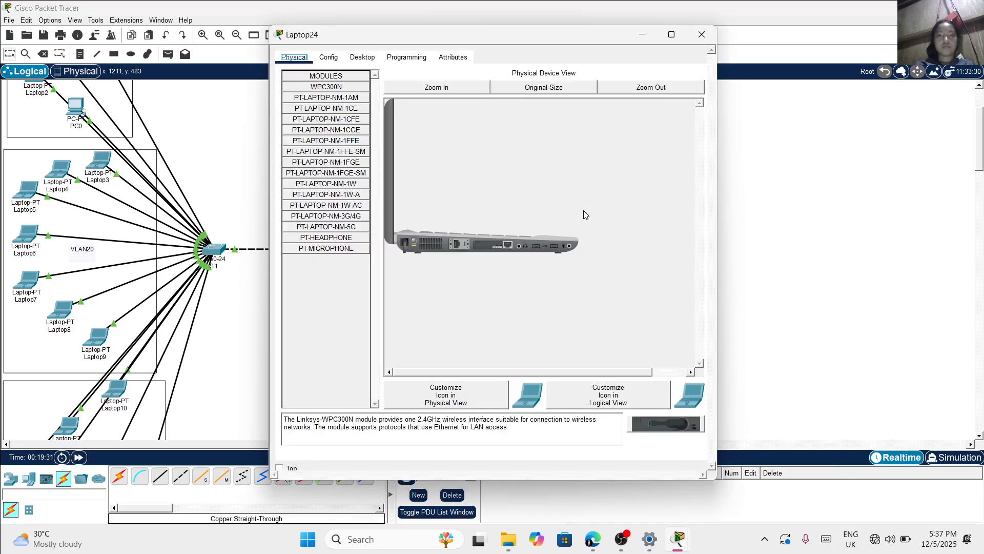
click(365, 58)
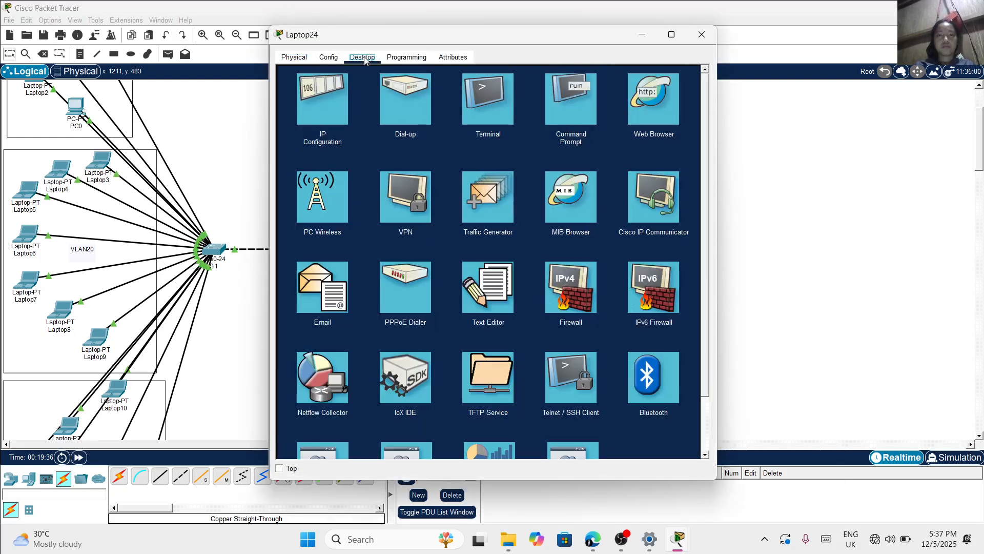
click(323, 102)
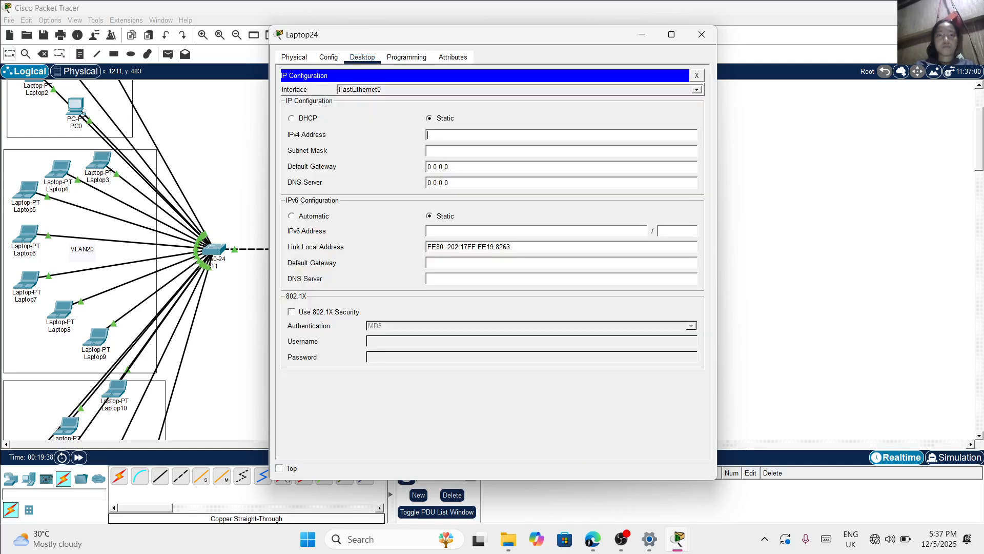
text(172.16.0.12)
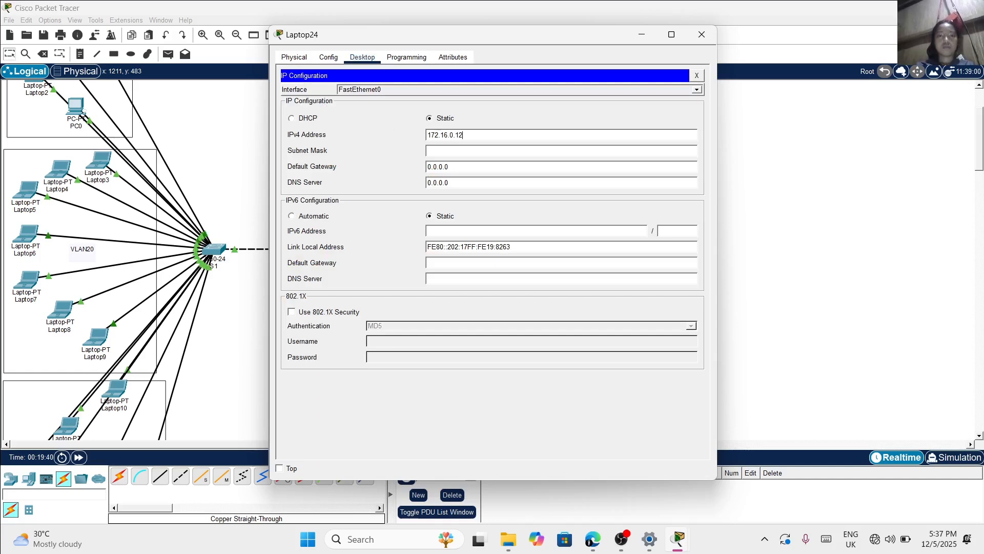
click(701, 35)
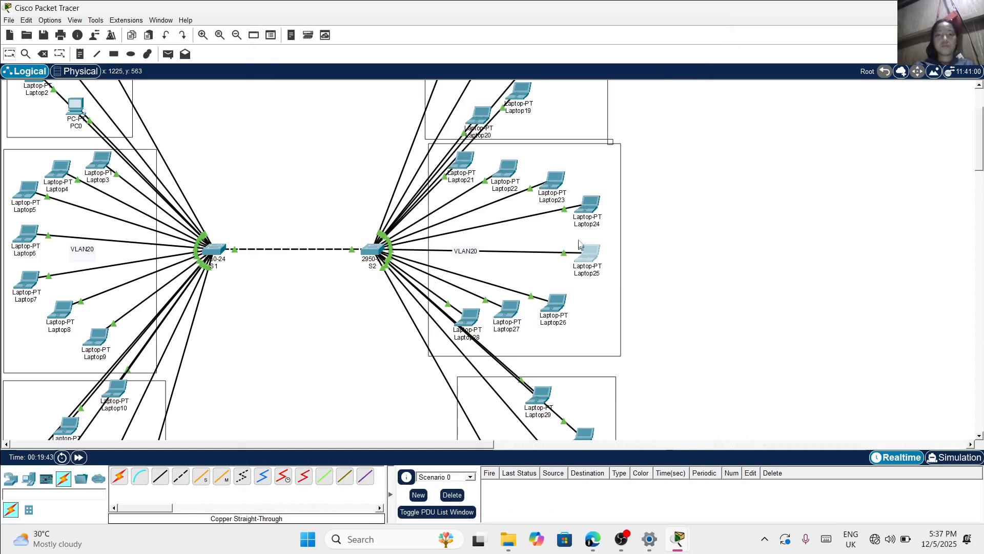
Assign Laptop25 in switch S2's VLAN20 area the static IPv4 address 172.16.0.13
click(609, 265)
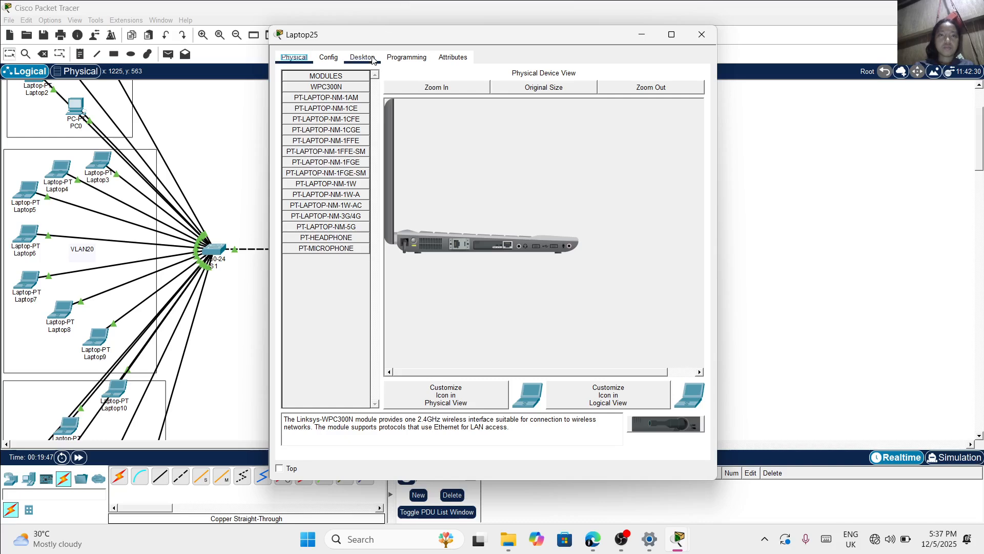
click(372, 58)
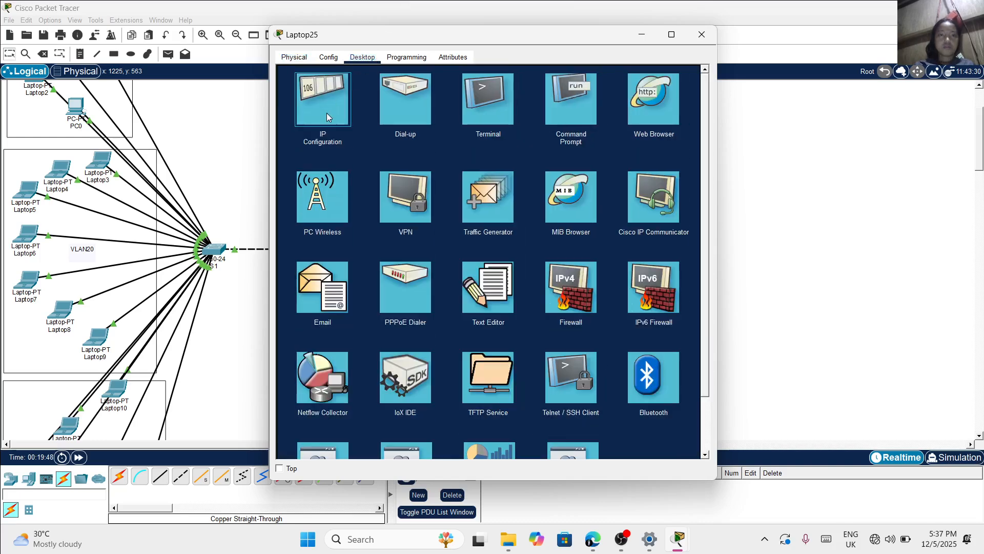
click(327, 114)
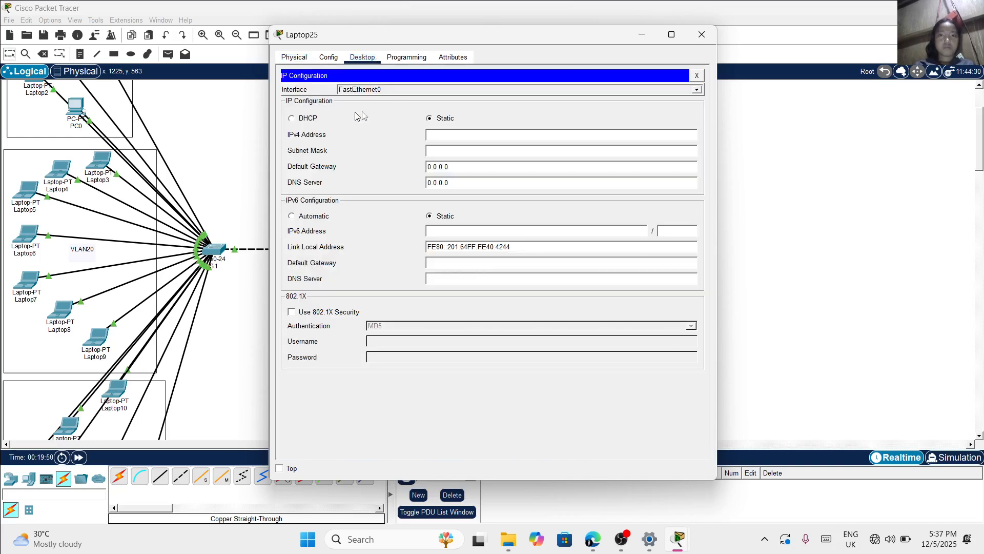
click(483, 135)
text(172.16.0.13)
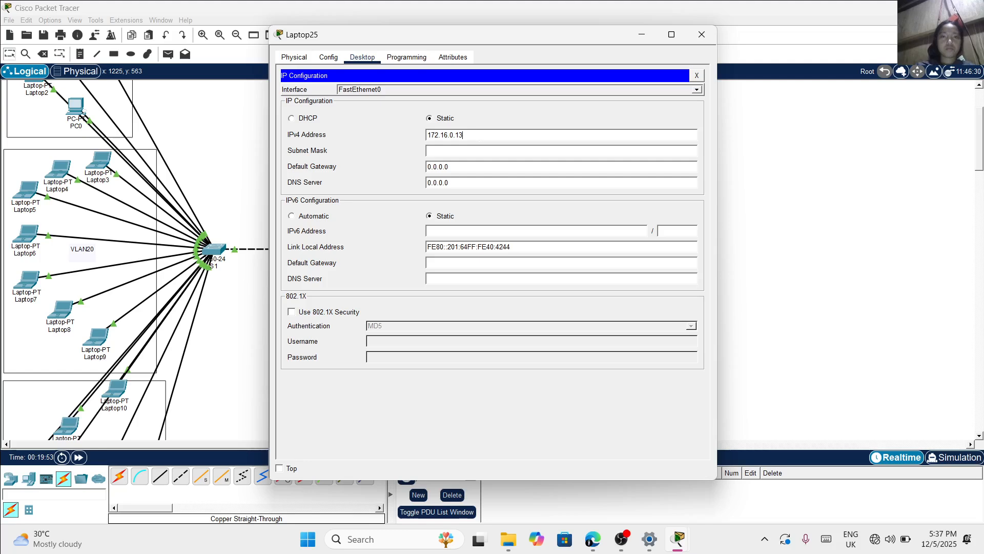
key(Return)
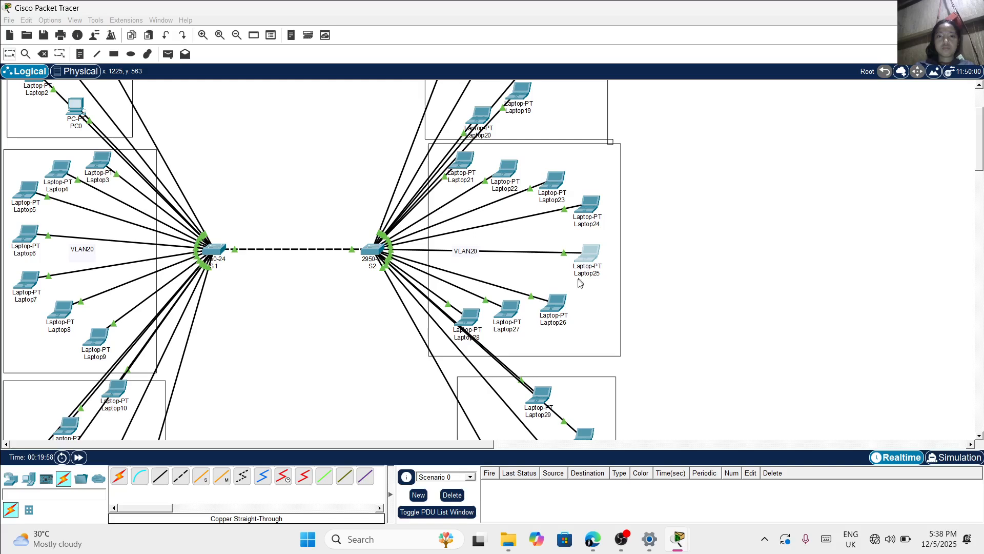
Assign Laptop26 in switch S2's VLAN20 area the static IPv4 address 172.16.0.14
click(556, 304)
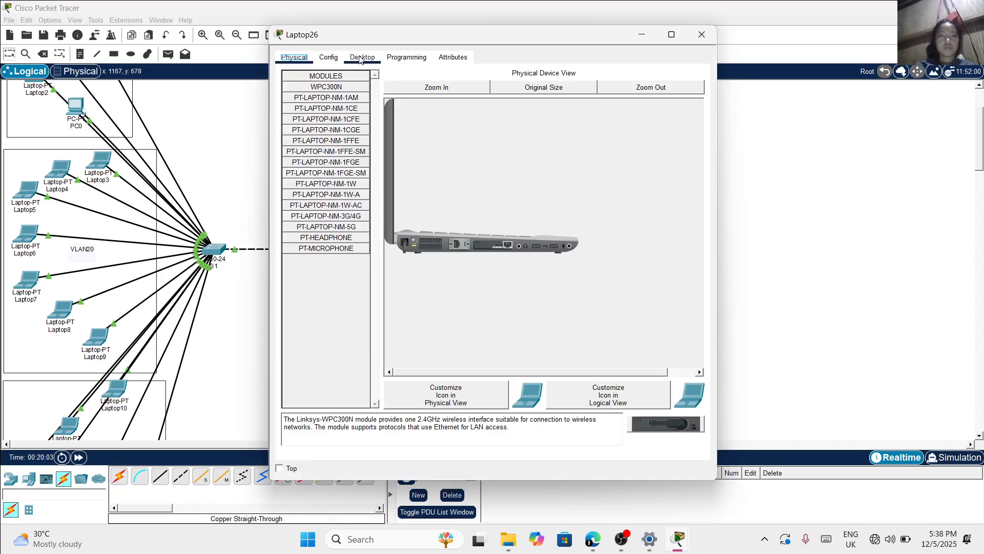
click(360, 58)
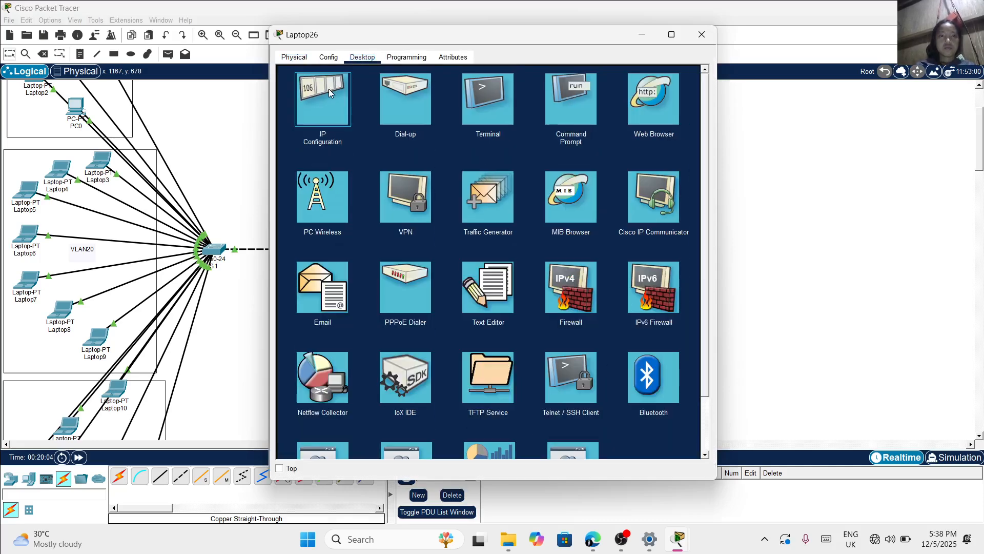
click(328, 93)
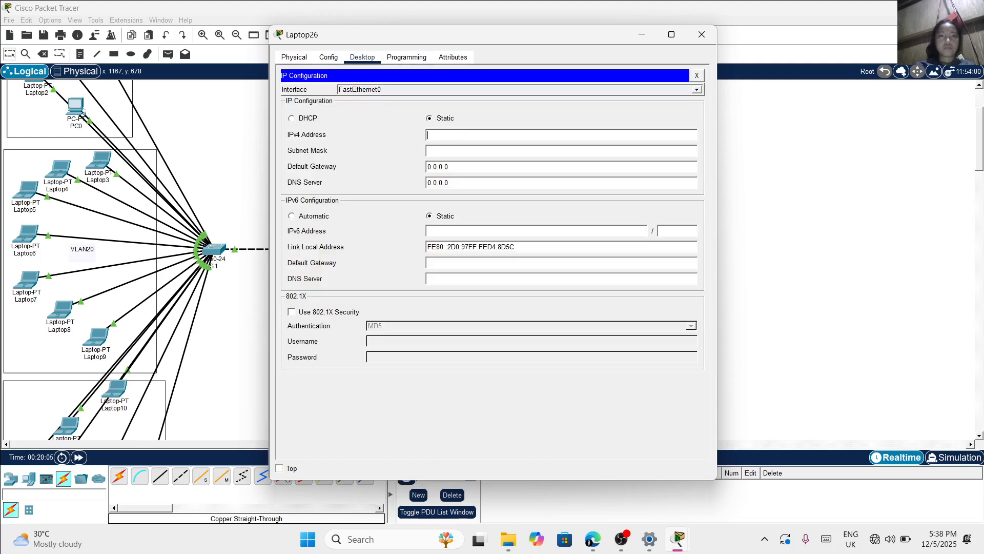
text(172.16.0.)
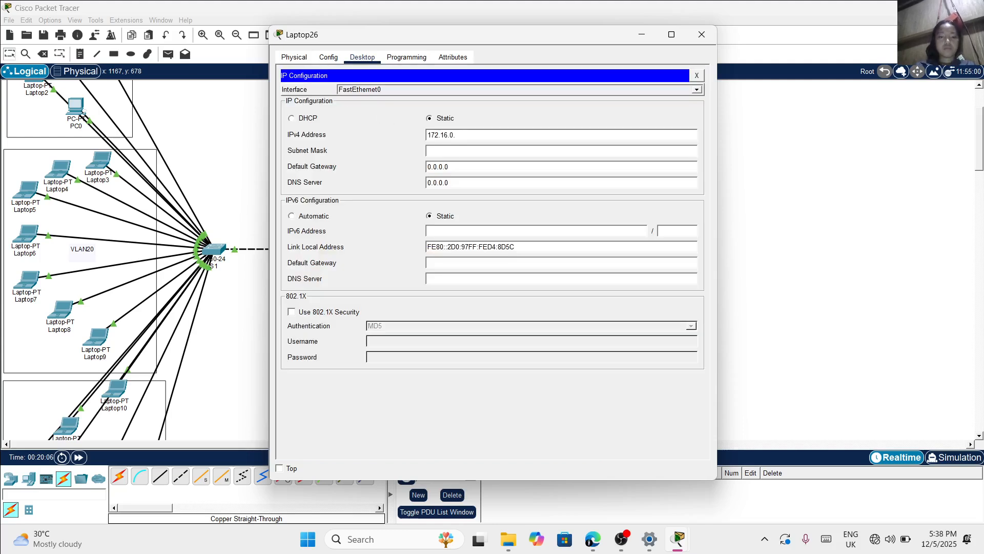
text(14)
click(701, 34)
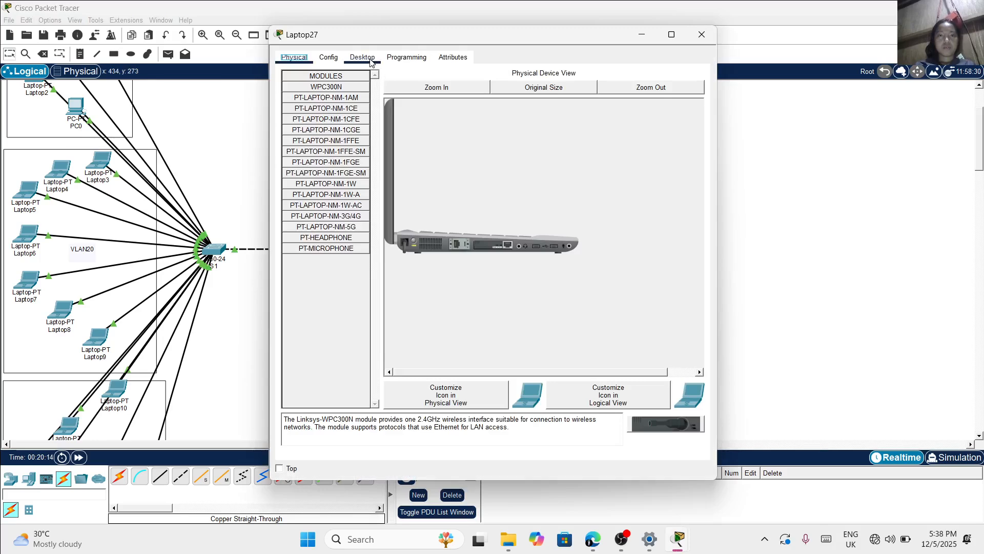
Assign Laptop27 in switch S2's VLAN20 area the static IPv4 address 172.16.0.15 with subnet mask 255.255.0.0
click(362, 57)
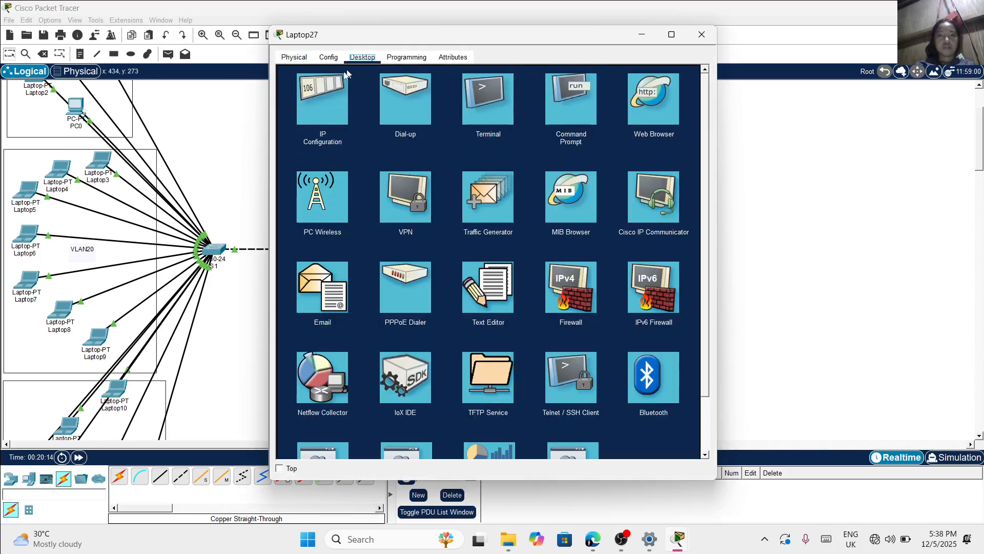
click(309, 95)
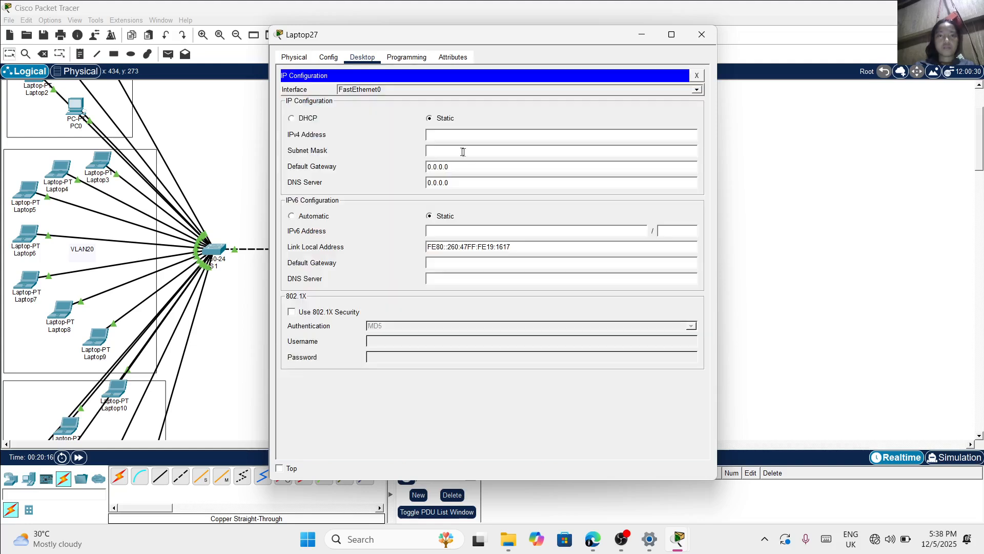
click(473, 137)
text(172.16.0.15)
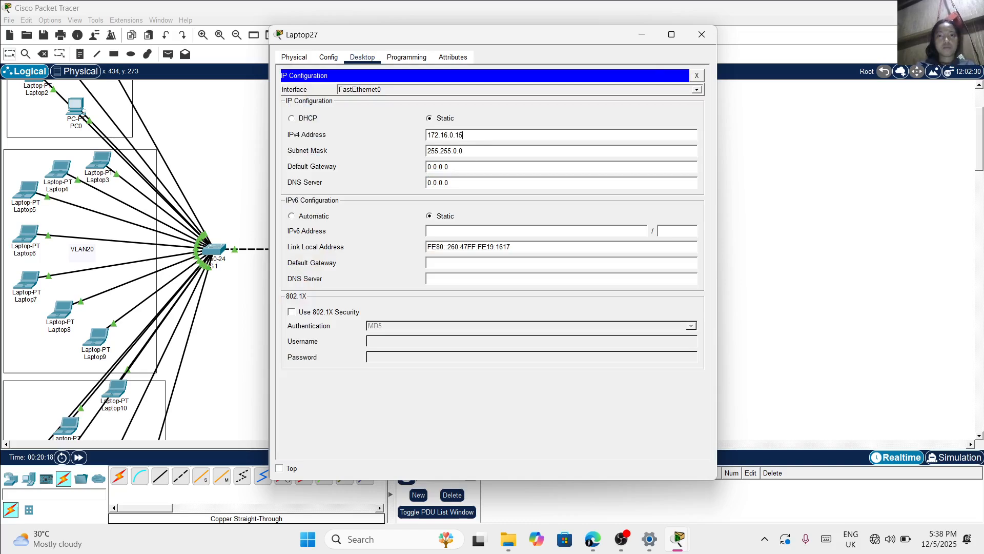
click(705, 42)
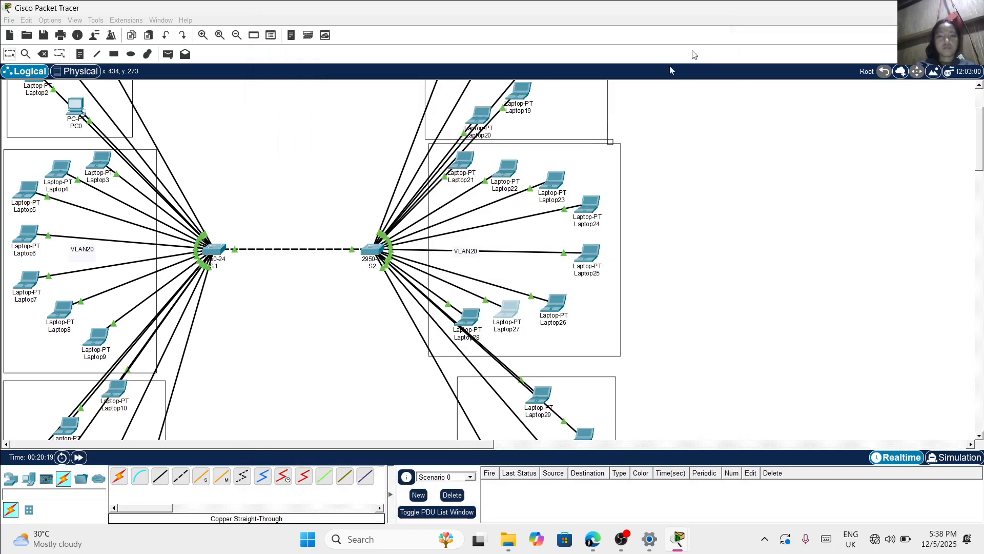
Assign Laptop28 in switch S2's VLAN20 area the static IPv4 address 172.16.0.16 with subnet mask 255.255.0.0
click(475, 319)
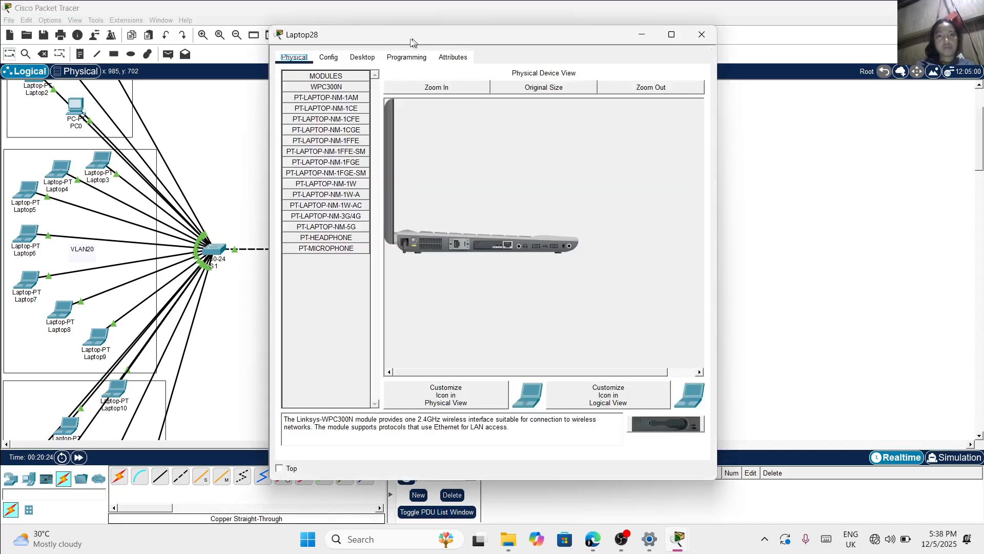
click(363, 58)
click(334, 103)
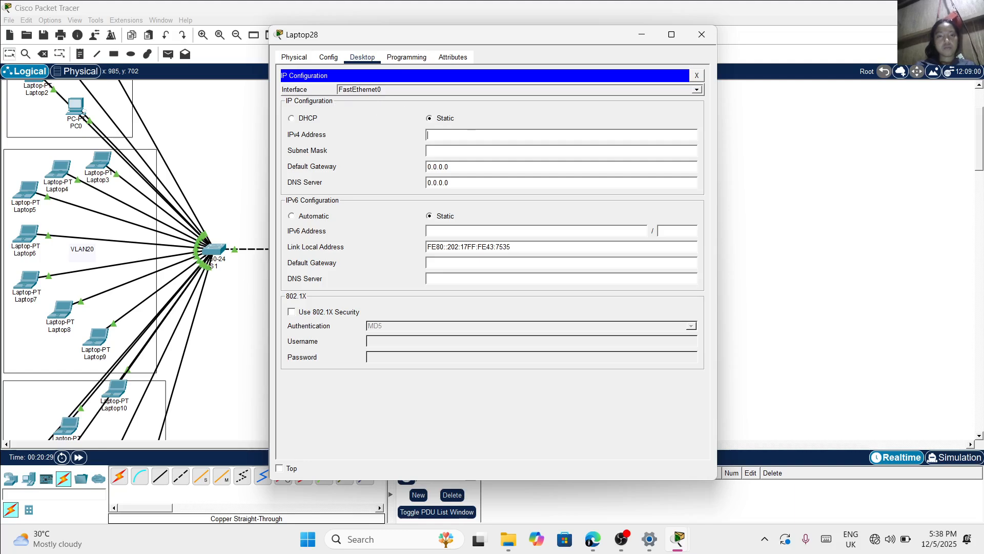
text(172.16.0.1)
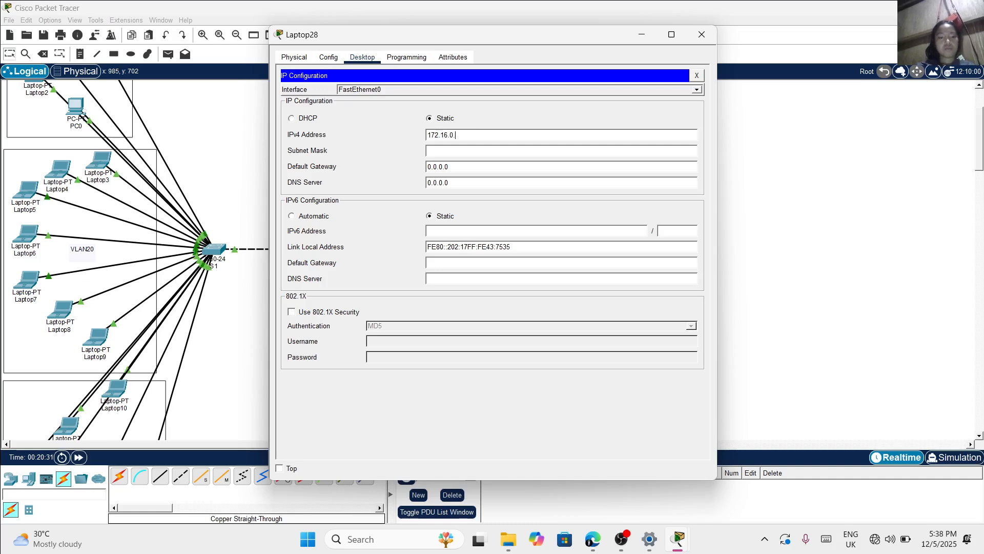
text(6)
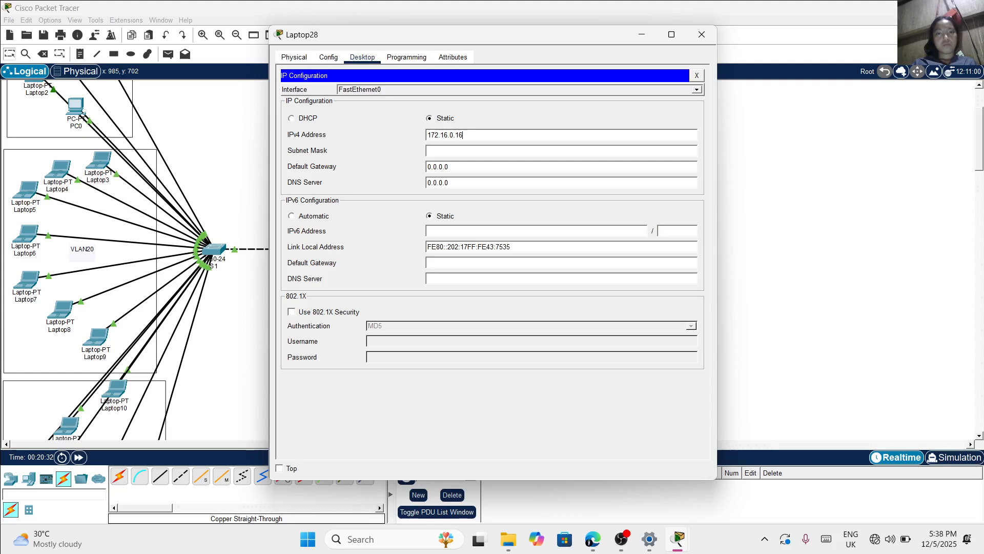
key(Tab)
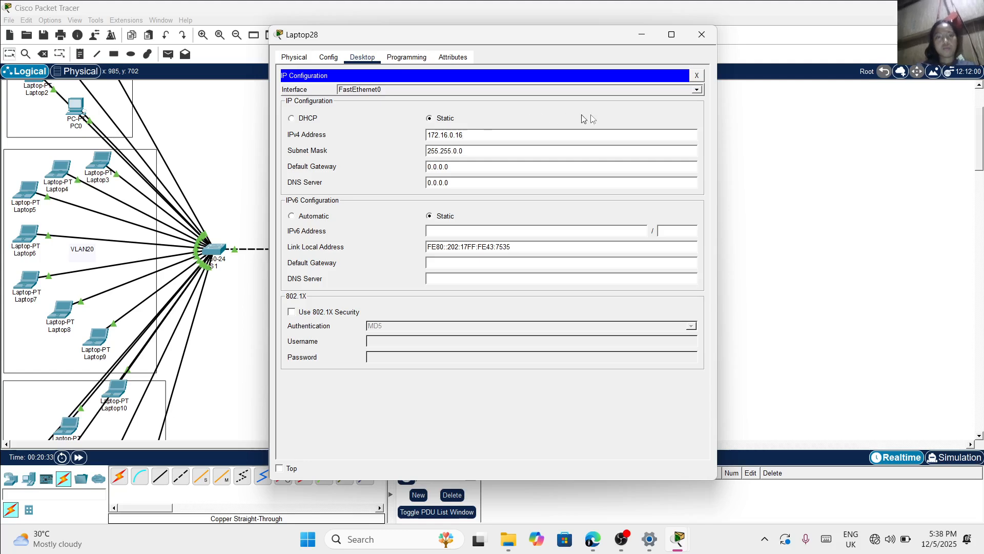
click(701, 34)
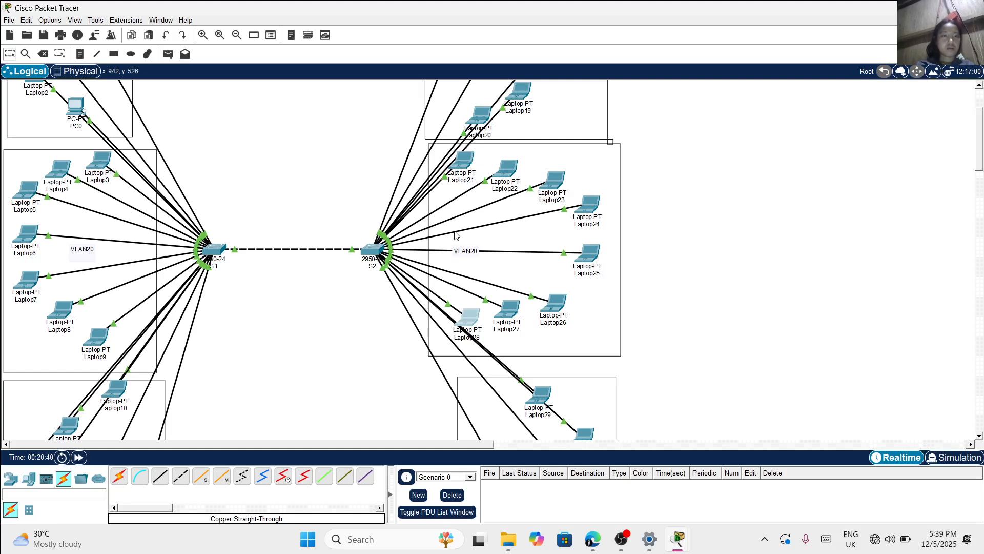
Check the static IPv4 settings of Laptop21 and Laptop22 in switch S2's VLAN20 area
click(471, 165)
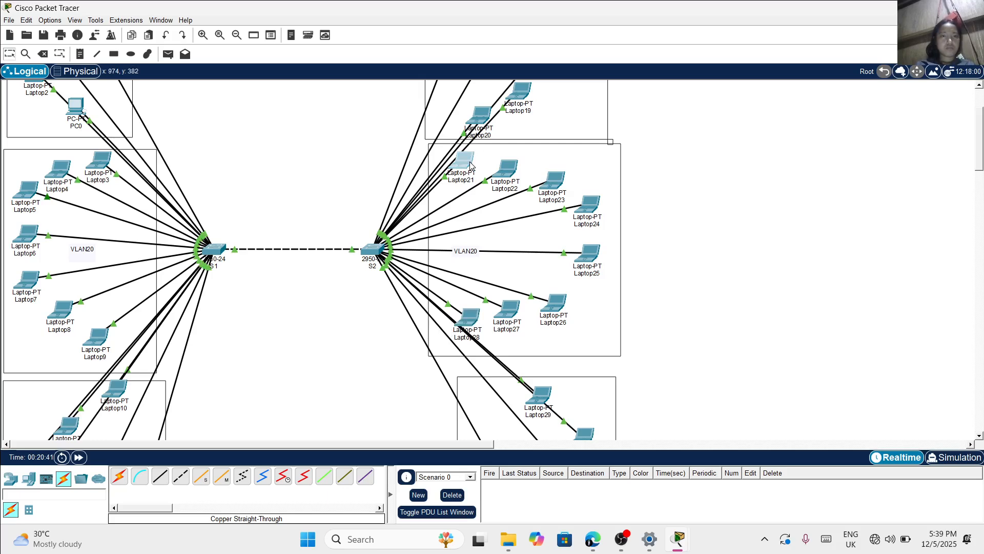
click(471, 165)
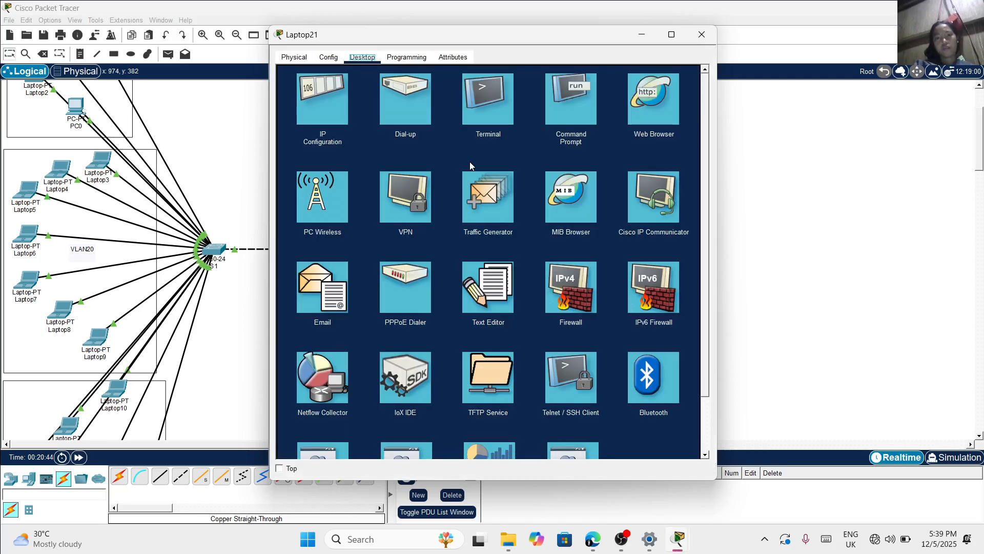
click(345, 123)
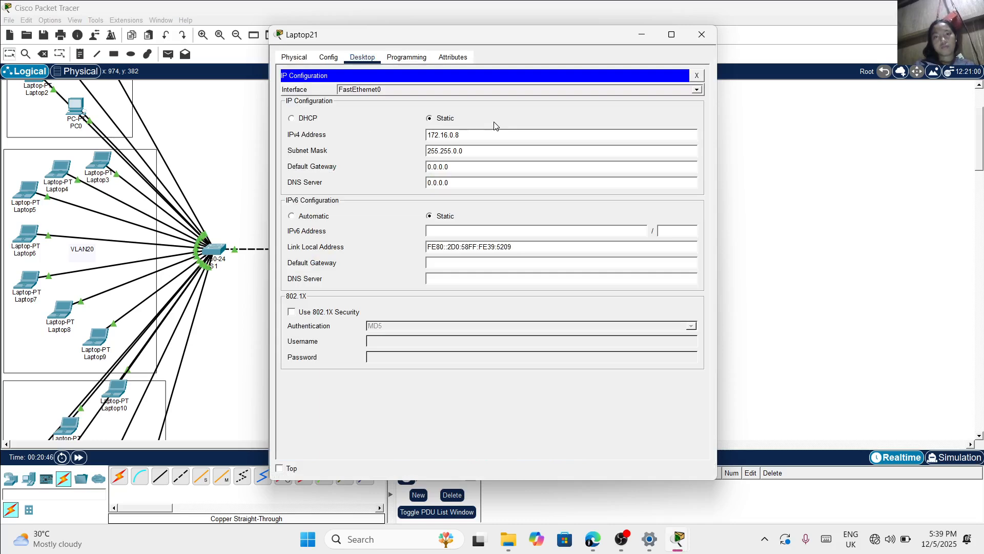
click(701, 36)
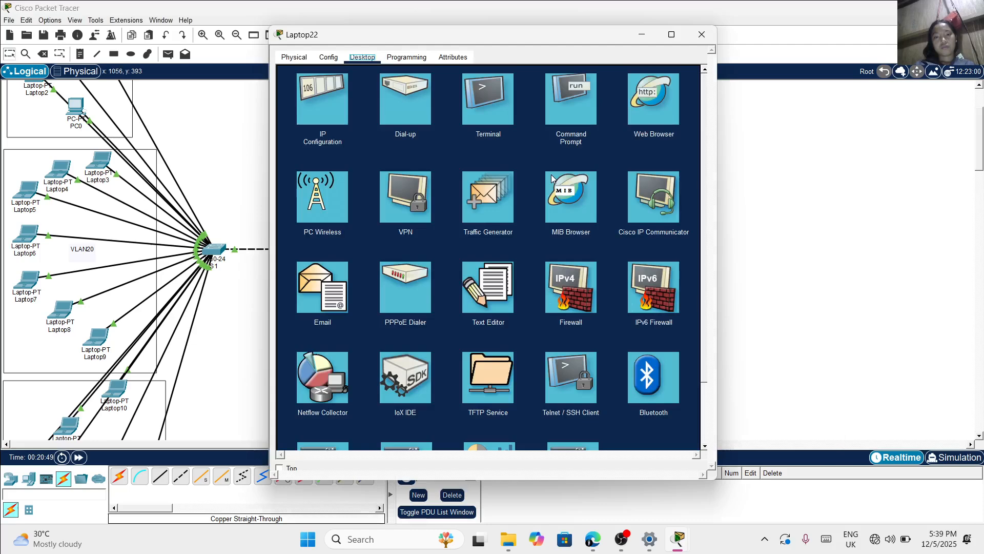
click(326, 136)
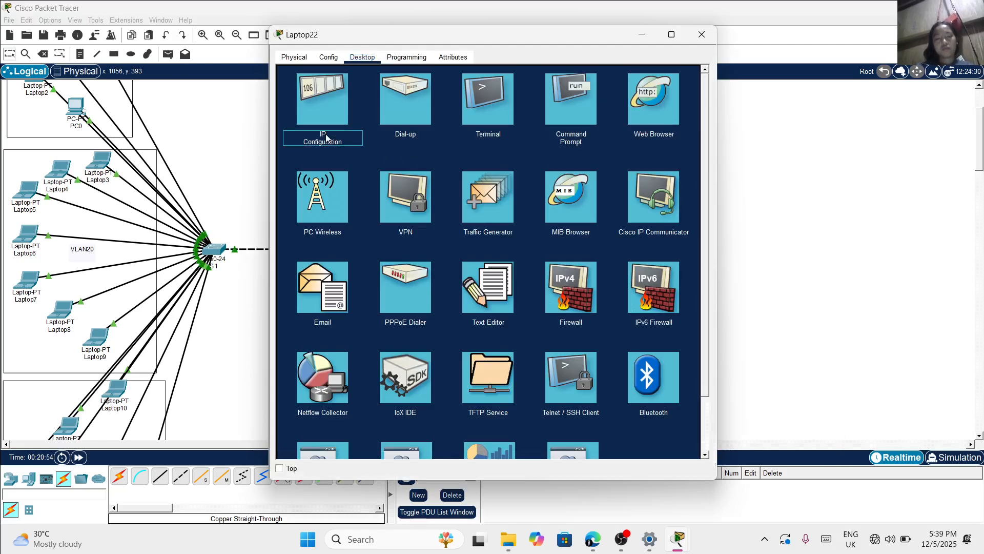
click(325, 114)
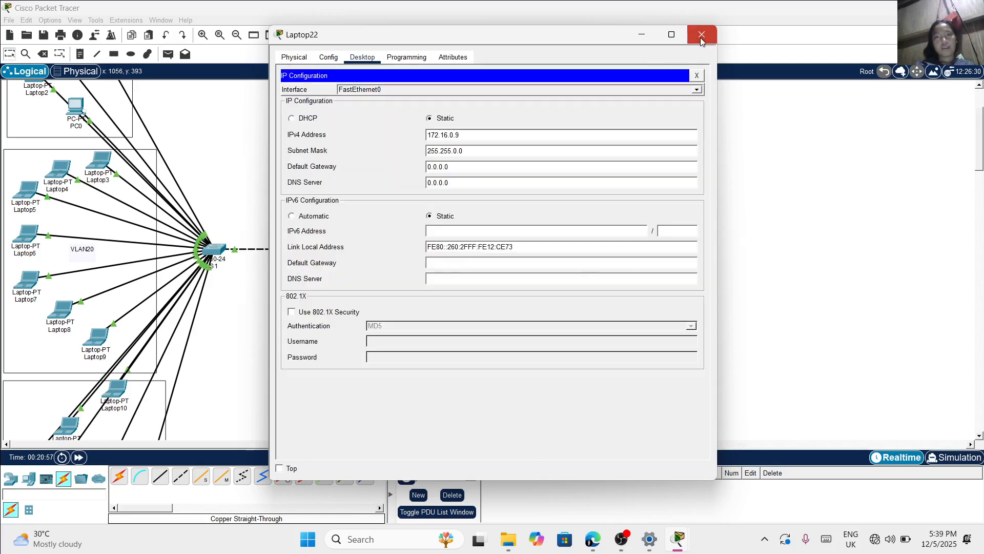
click(702, 34)
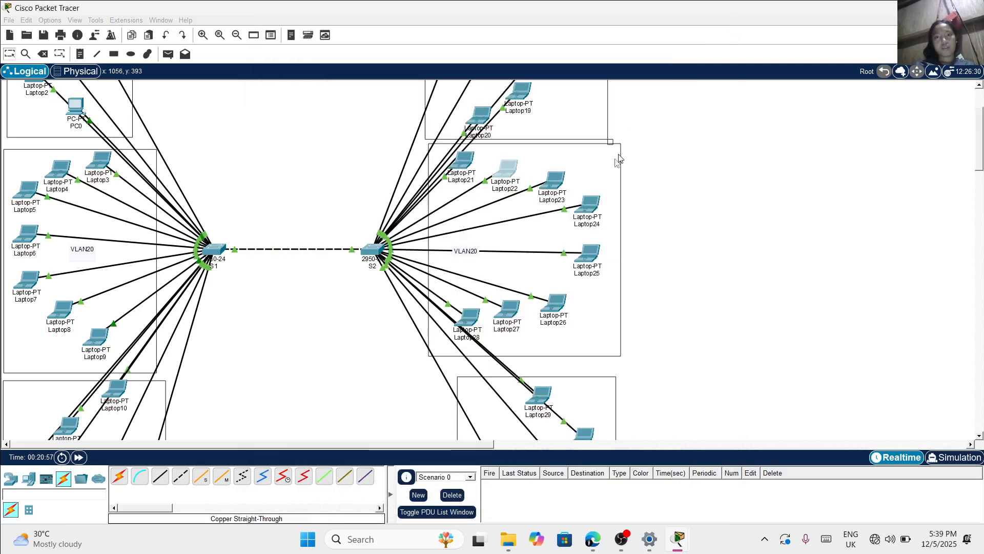
Try to change Laptop24's static IPv4 address to 172.16.0.11 in switch S2's VLAN20 area
click(589, 210)
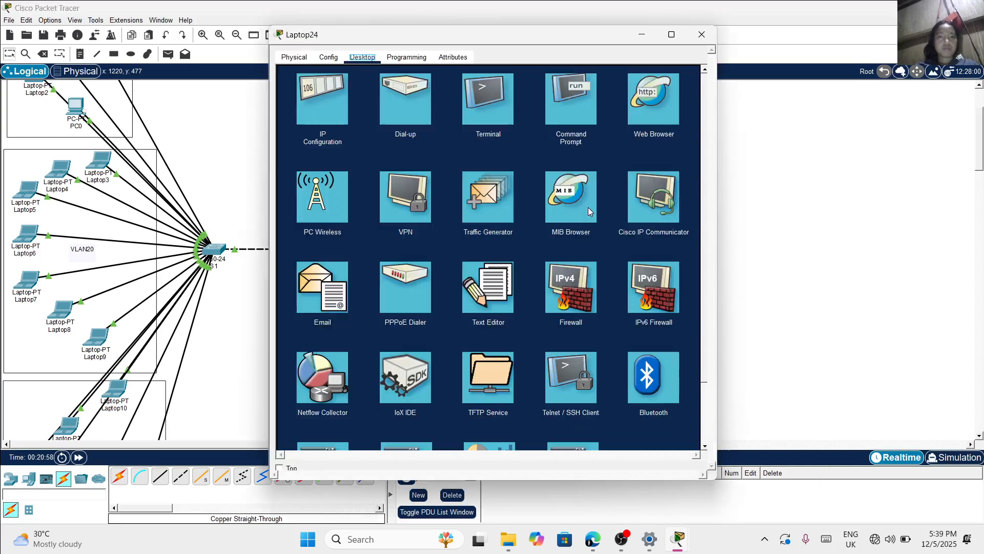
click(300, 99)
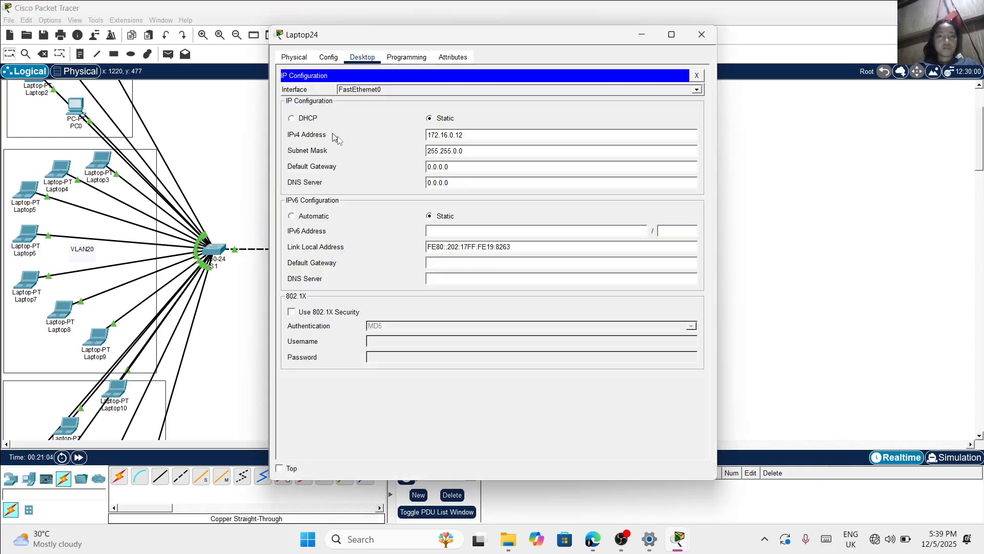
key(BackSpace)
text(1)
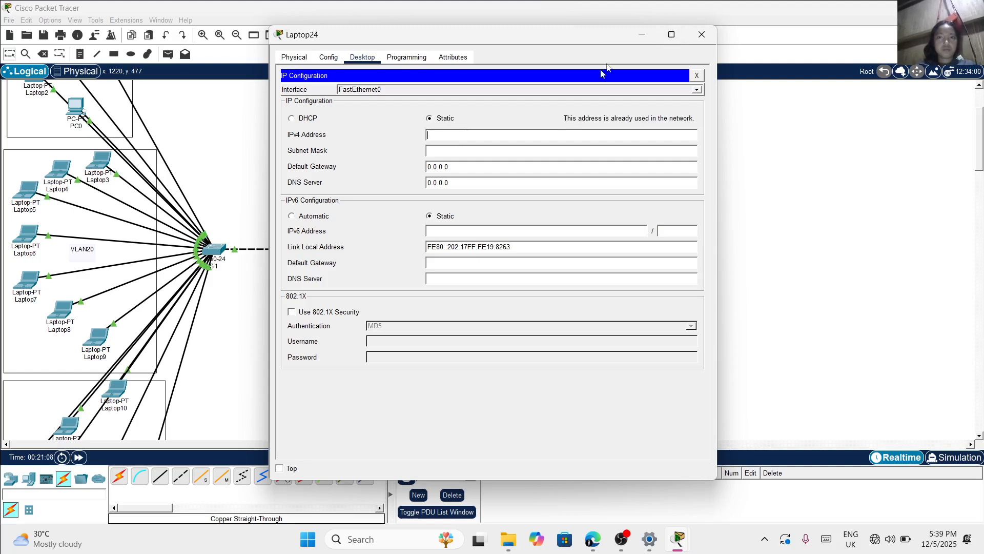
click(696, 37)
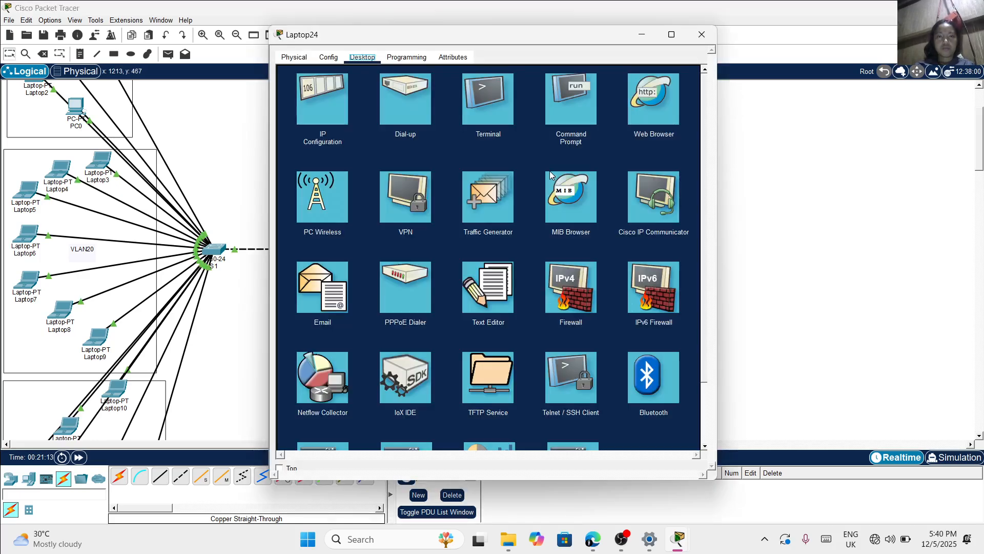
click(702, 35)
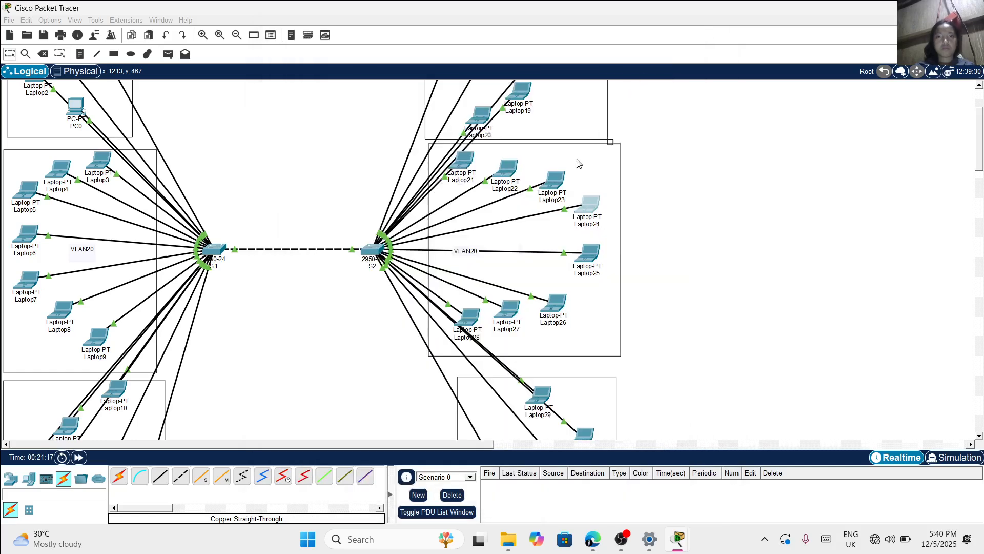
Change Laptop23's static IPv4 address to 172.16.0.10 in switch S2's VLAN20 area
click(560, 179)
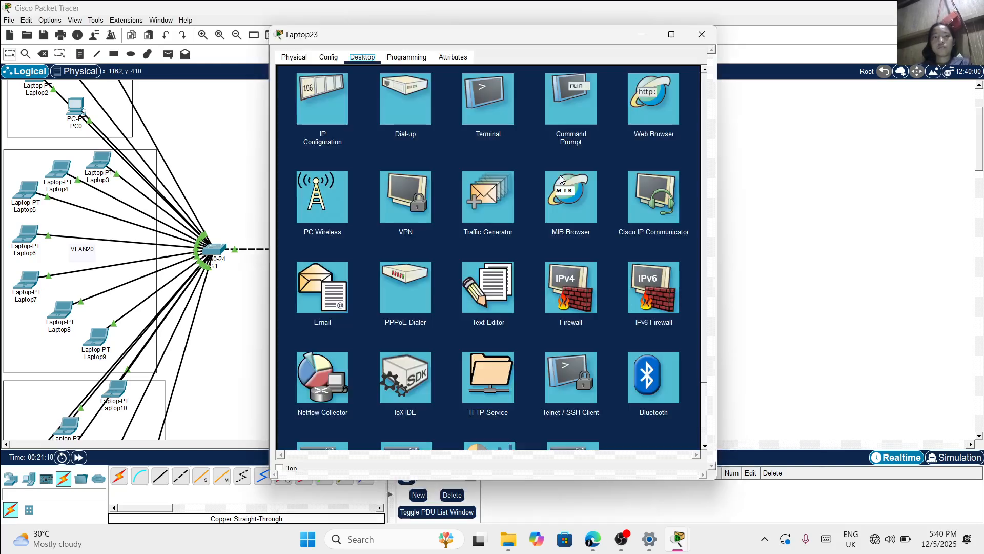
click(320, 90)
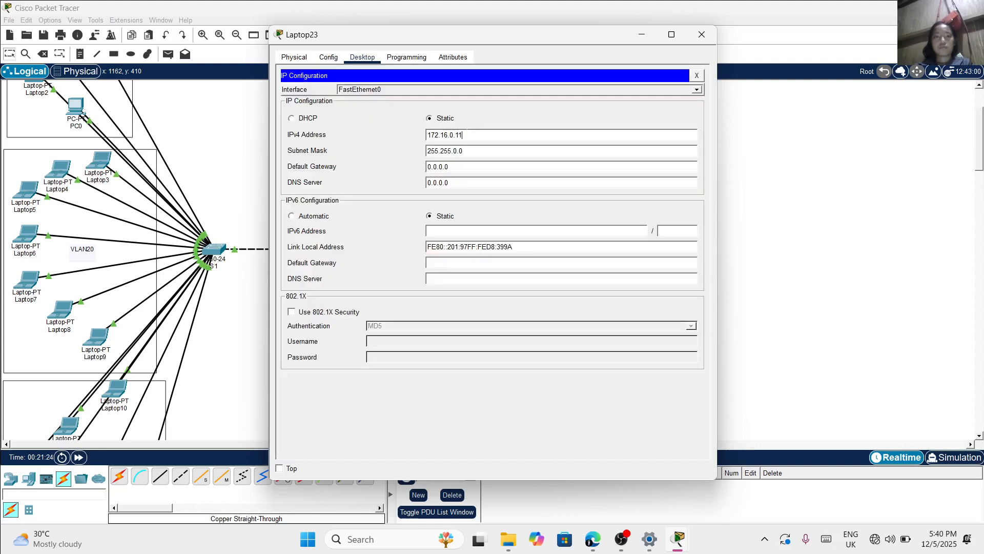
key(BackSpace)
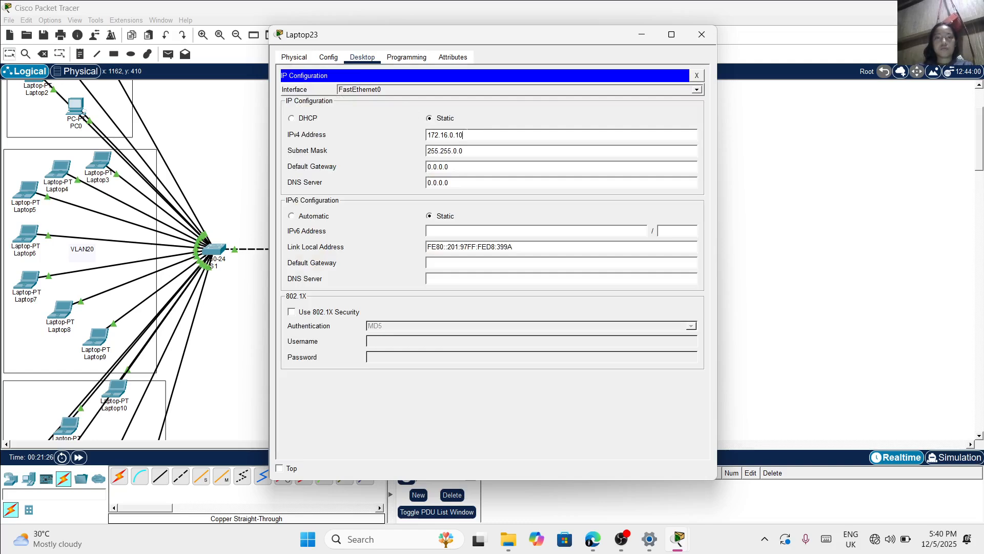
click(701, 34)
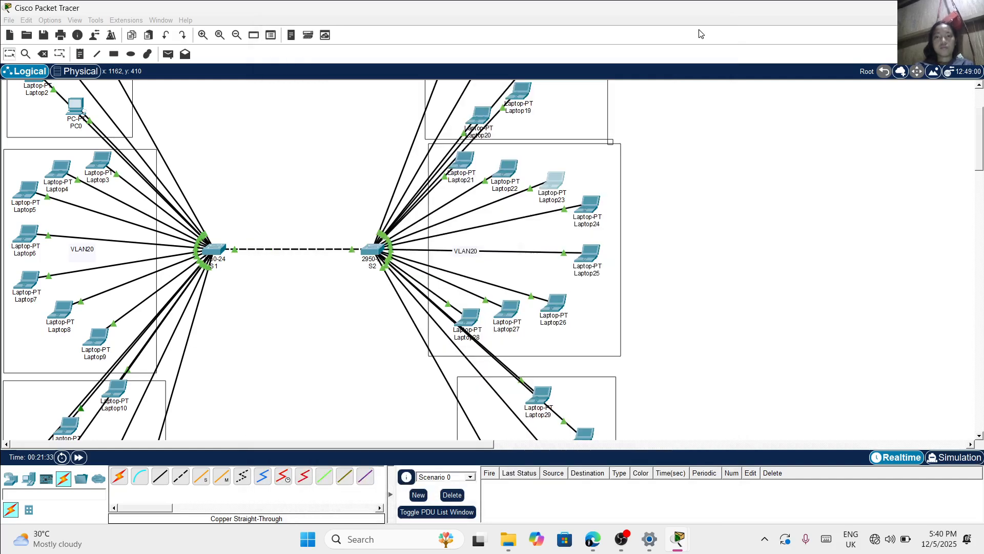
Assign Laptop24 in switch S2's VLAN20 area the static IPv4 address 172.16.0.11 with subnet mask 255.255.0.0
click(587, 203)
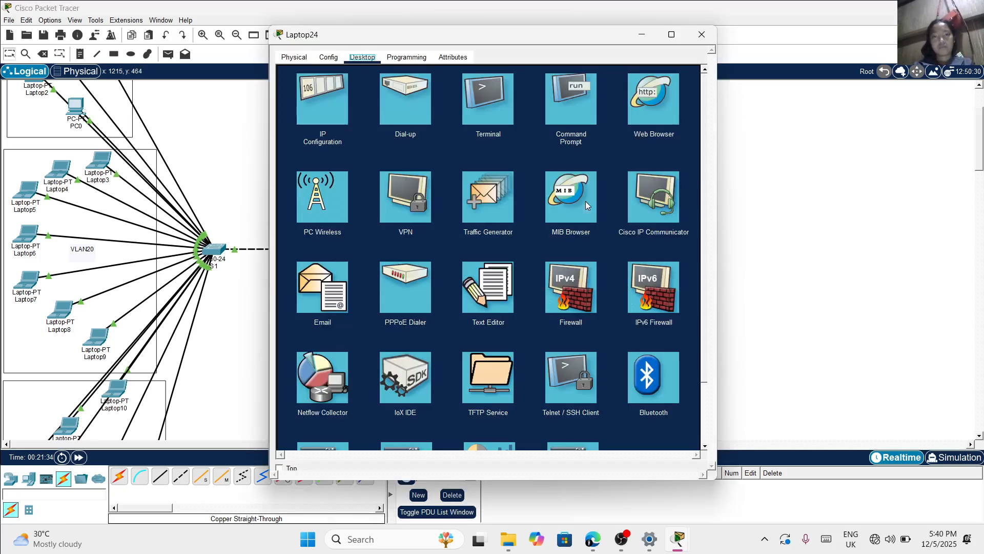
click(338, 100)
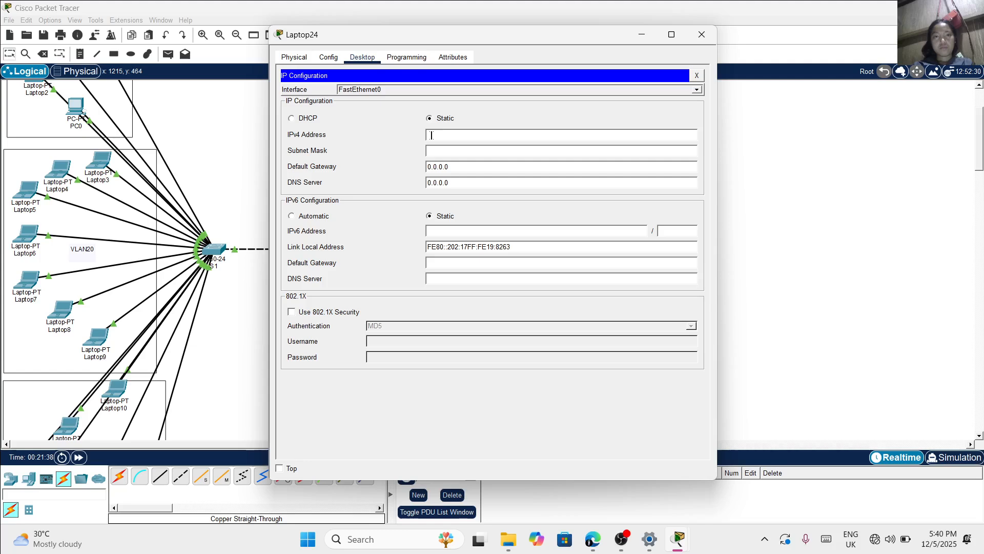
text(172.16.0.11)
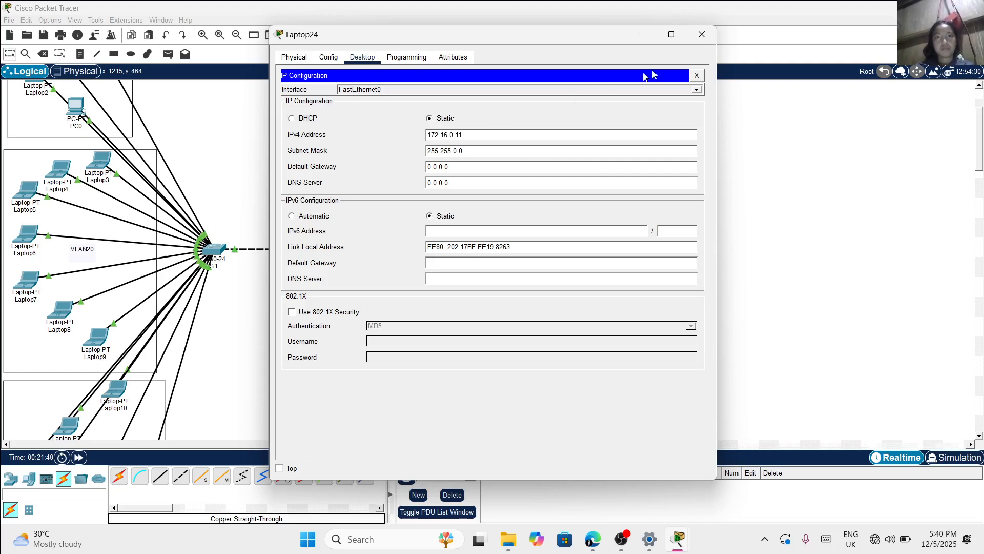
click(697, 41)
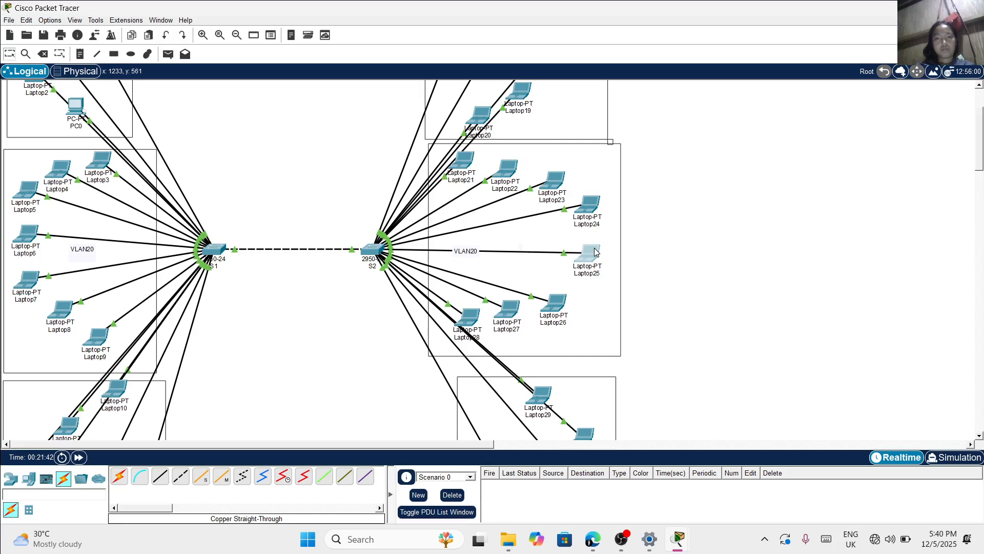
Change Laptop25's static IPv4 address to 172.16.0.12 in switch S2's VLAN20 area
click(595, 252)
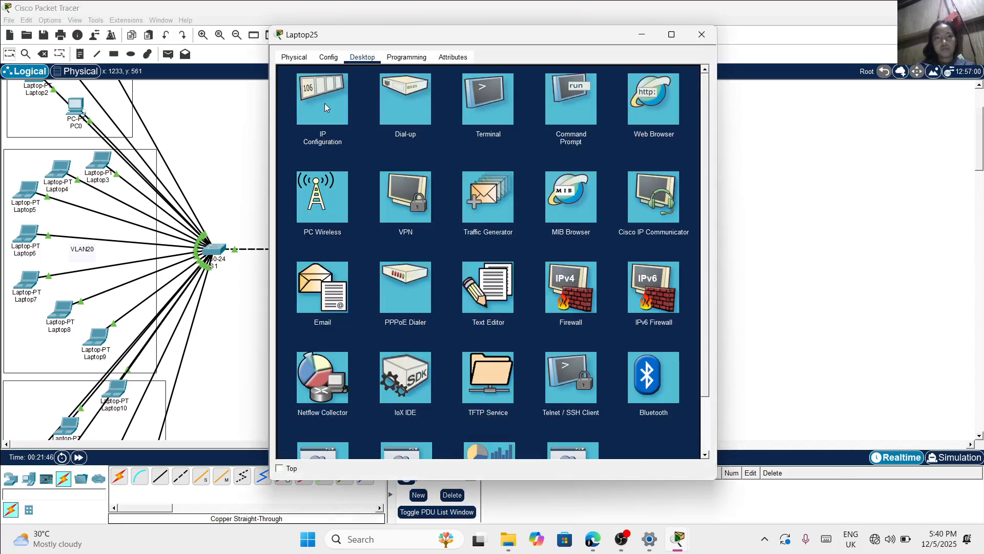
click(324, 103)
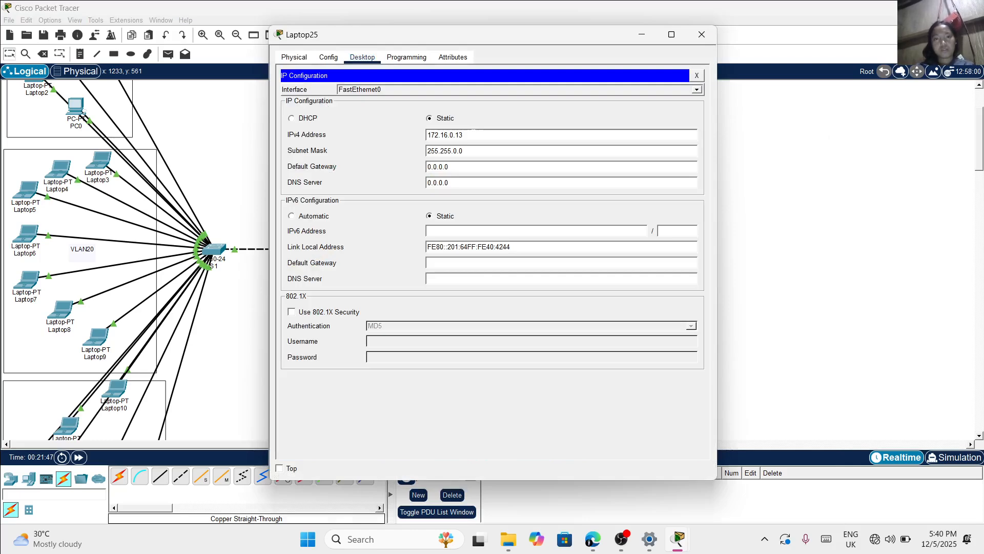
text(172.16.0.12)
click(701, 34)
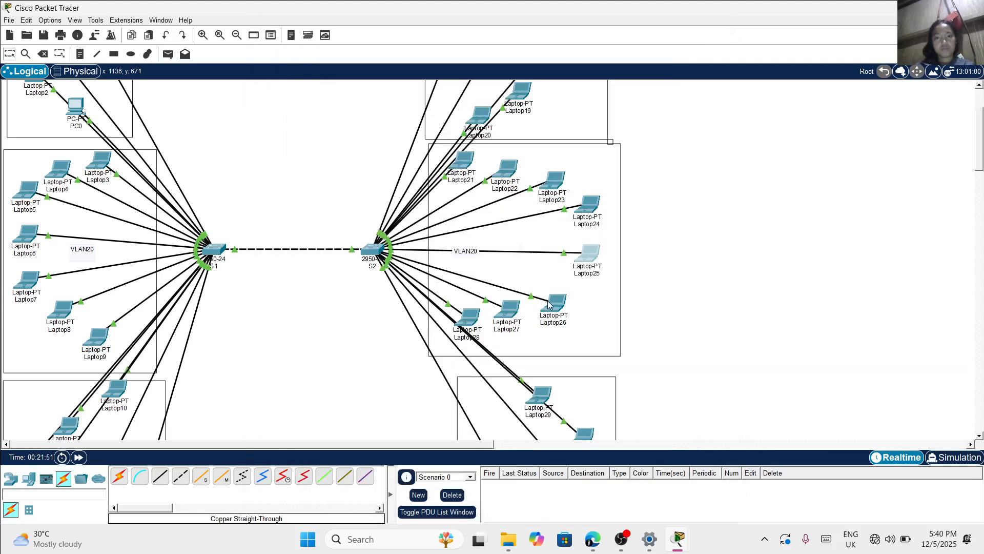
Change Laptop26's static IPv4 address to 172.16.0.13 in switch S2's VLAN20 area
mouse_move(555, 304)
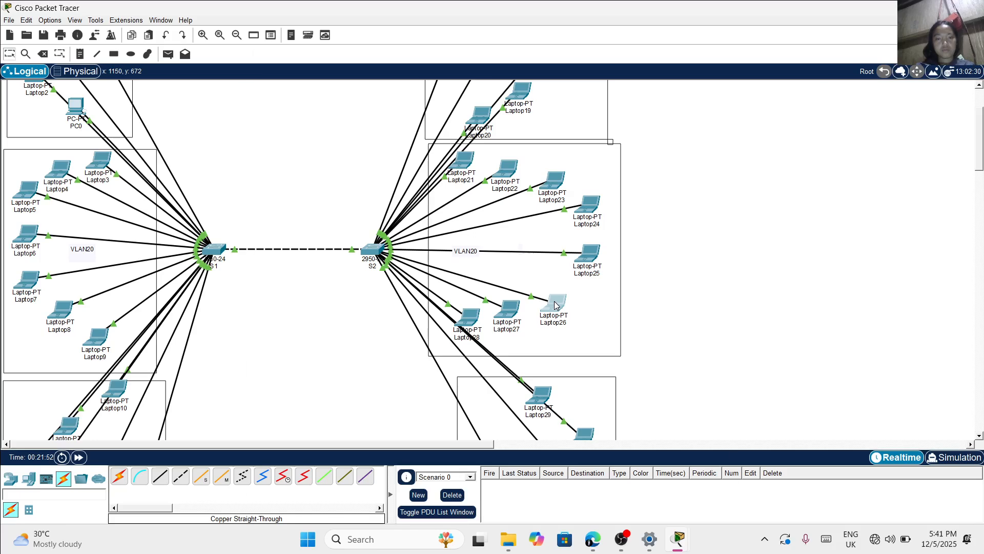
click(555, 305)
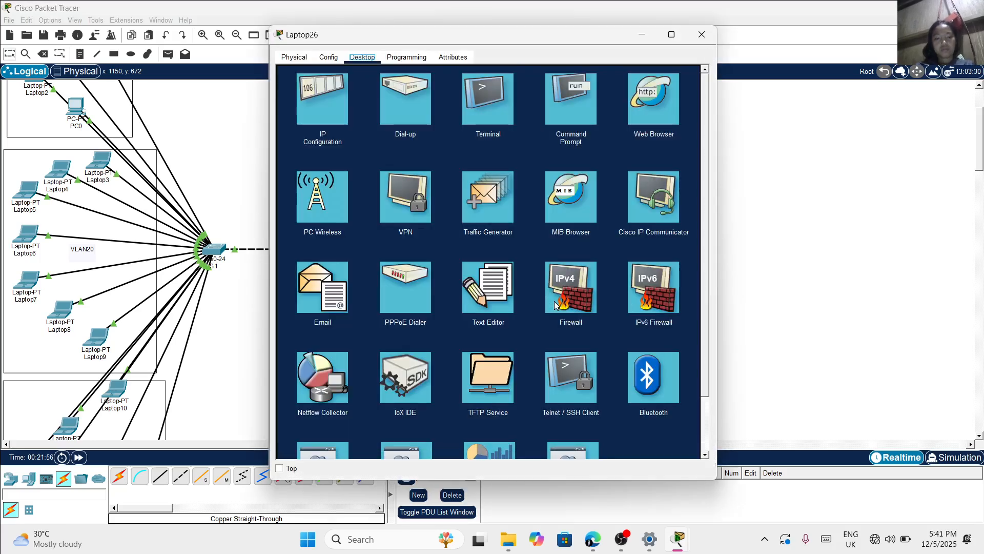
click(309, 107)
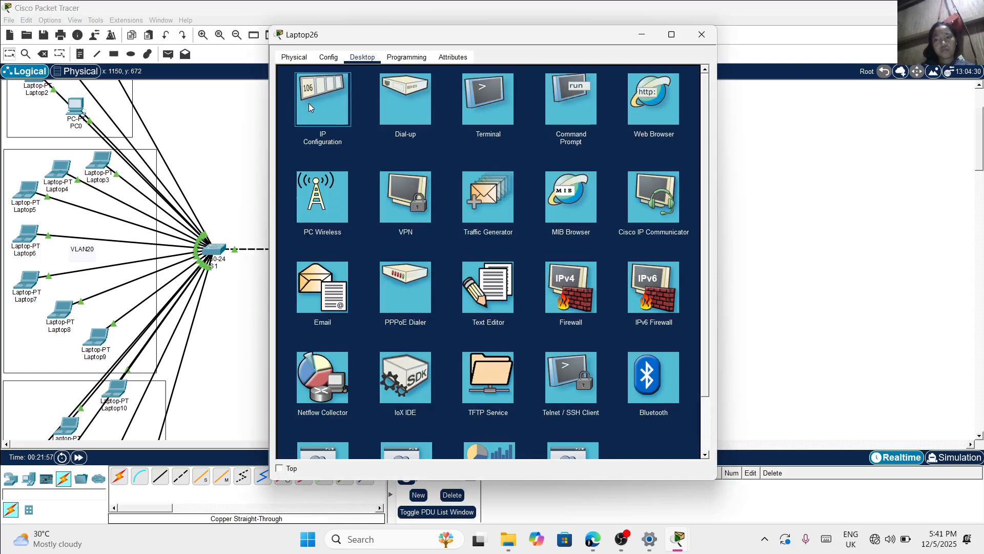
click(309, 103)
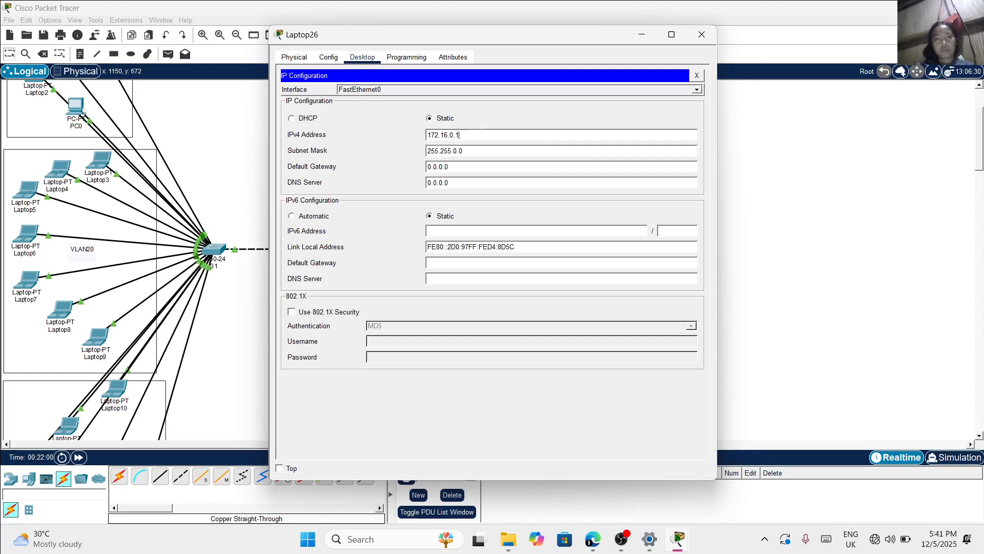
key(BackSpace)
text(3)
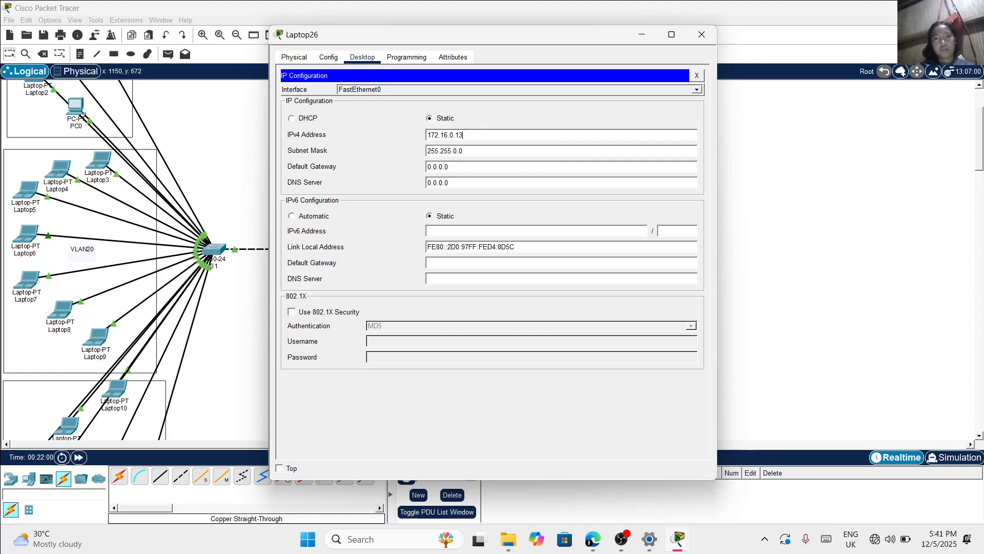
click(702, 40)
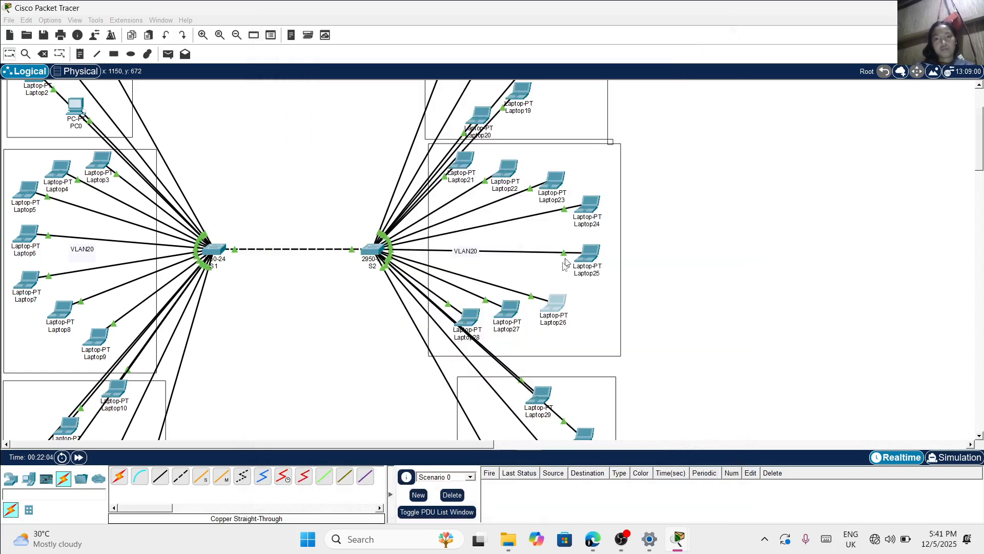
Change Laptop27's static IPv4 address to 172.16.0.14 in switch S2's VLAN20 area
click(510, 311)
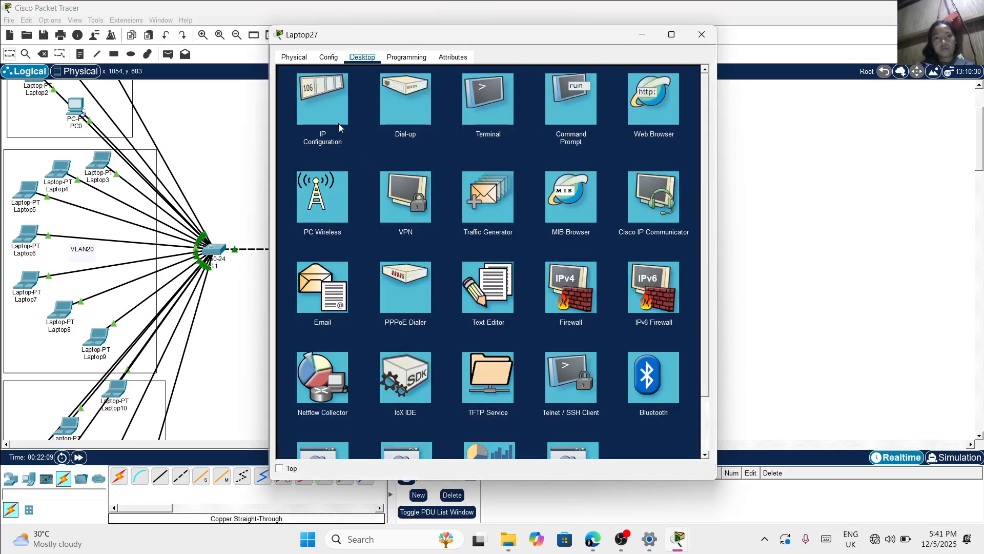
click(328, 108)
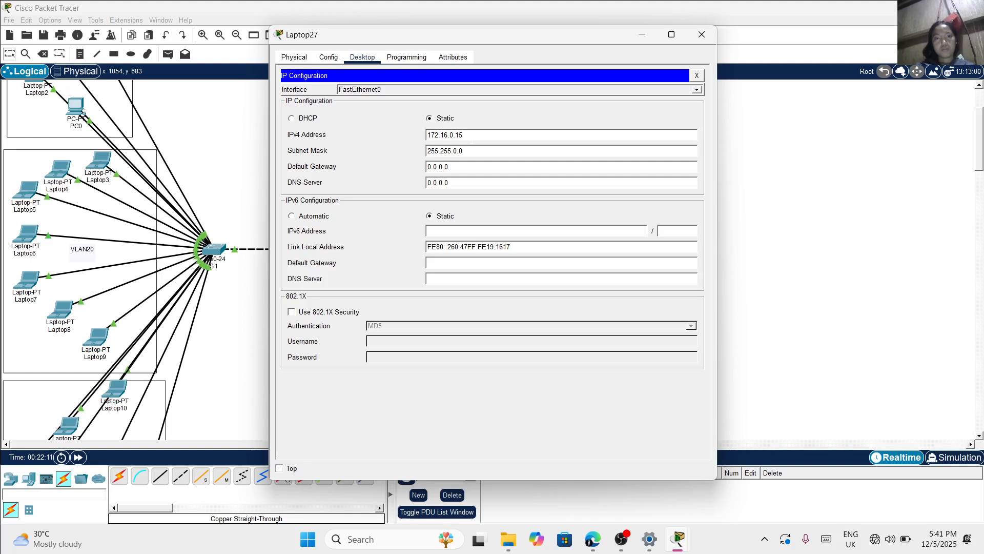
text(4)
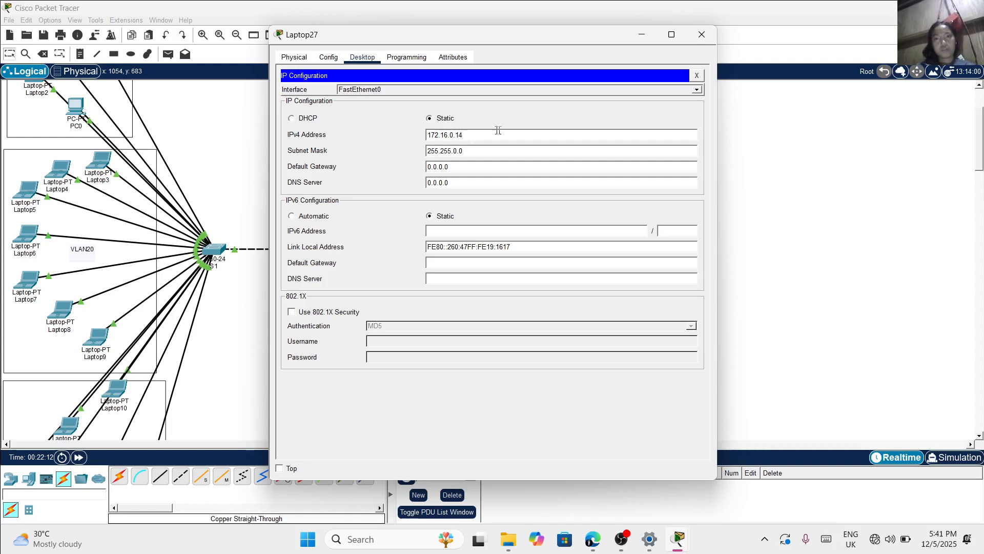
click(699, 36)
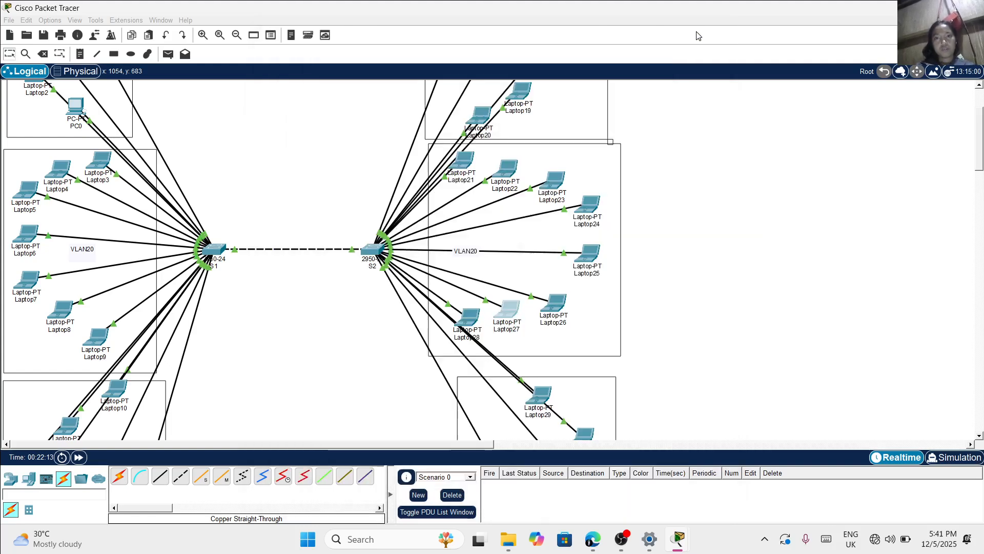
Change Laptop28's static IPv4 address to 172.16.0.15 in switch S2's VLAN20 area
click(466, 319)
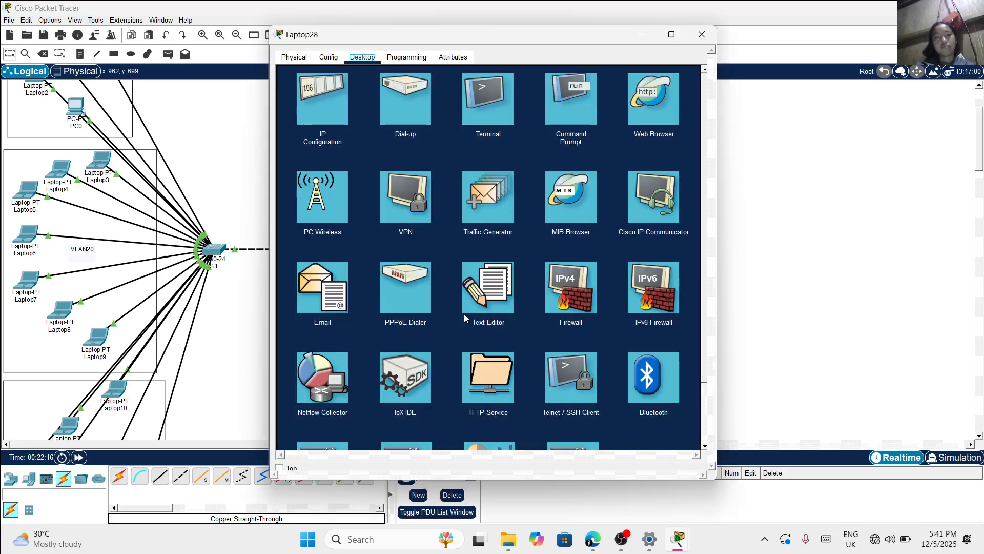
click(321, 117)
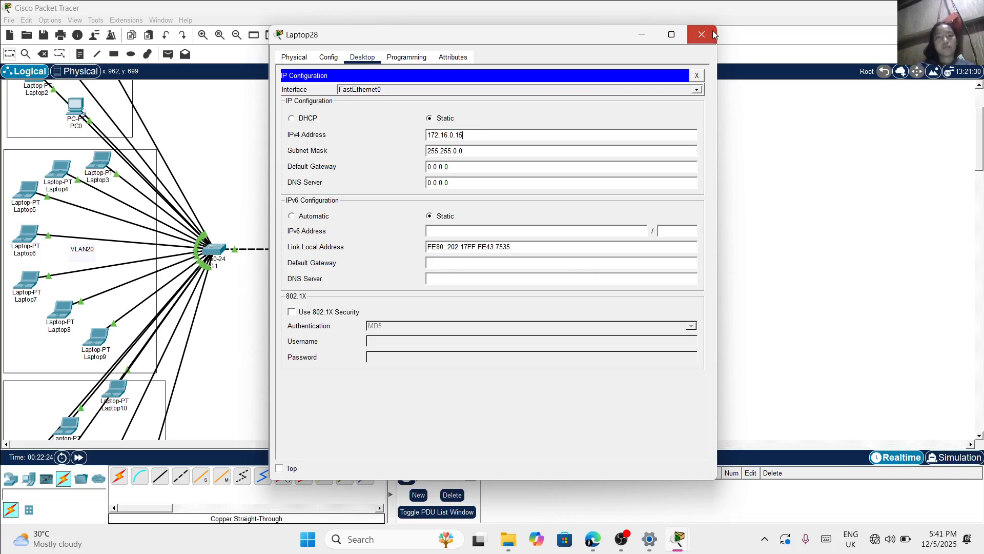
Set Laptop10's static IPv4 address to 192.168.2.1 with mask 255.255.255.0 in switch S1's VLAN30 area, and copy the 192.168.2. prefix
click(714, 34)
scroll(309, 372, down, 1)
scroll(309, 373, down, 5)
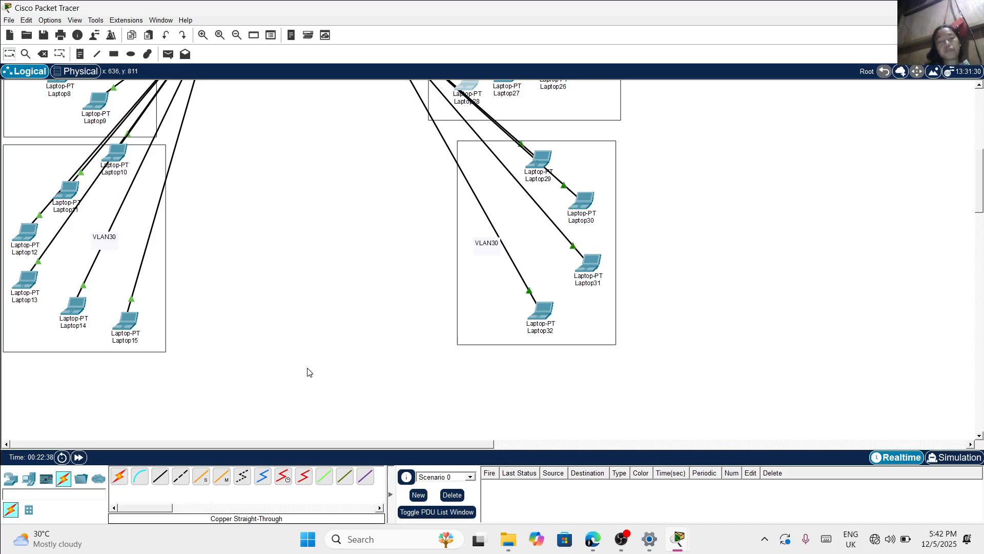
click(111, 157)
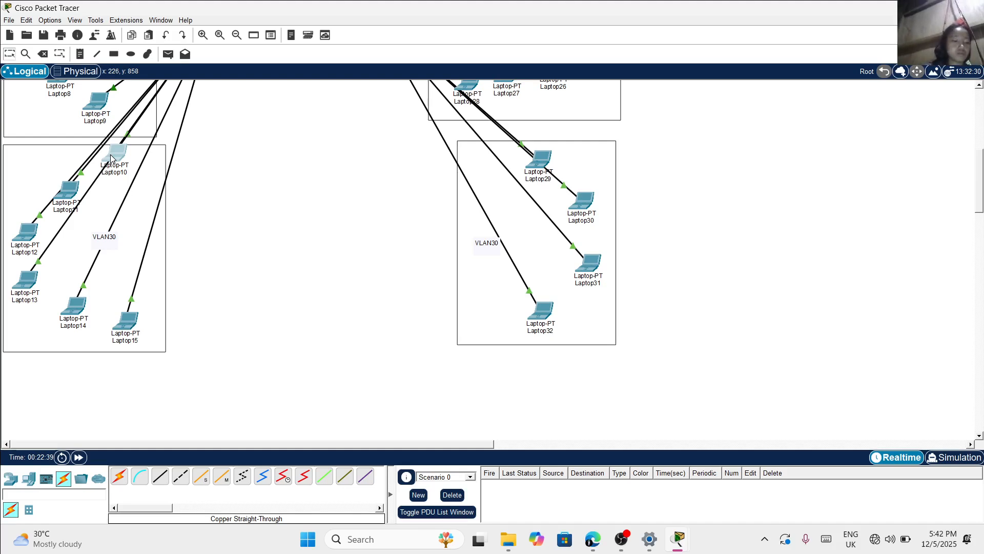
click(111, 157)
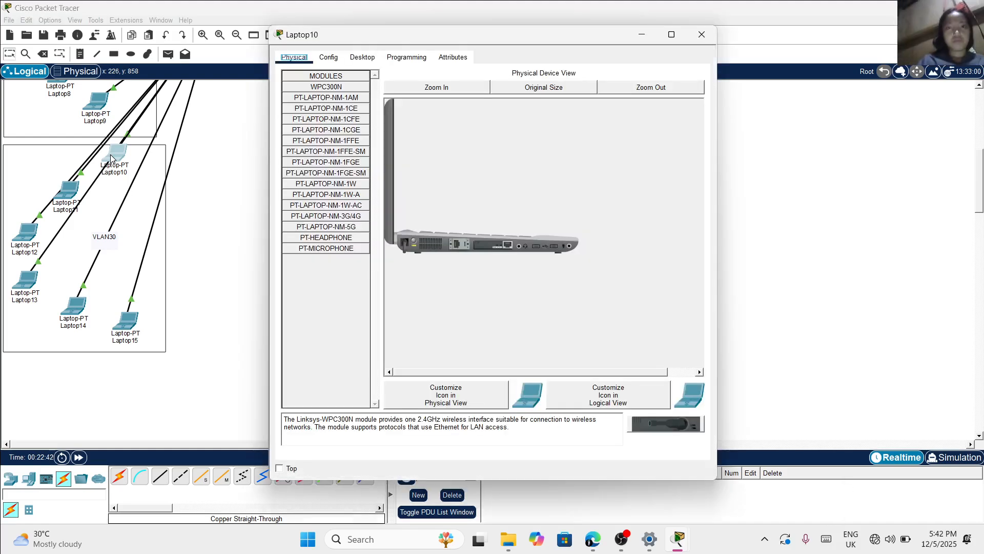
click(362, 58)
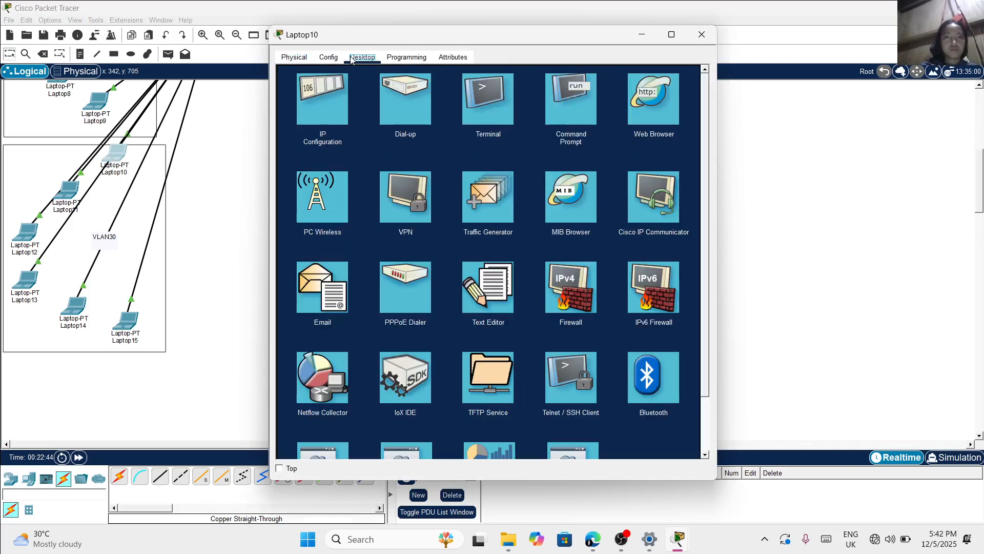
click(332, 93)
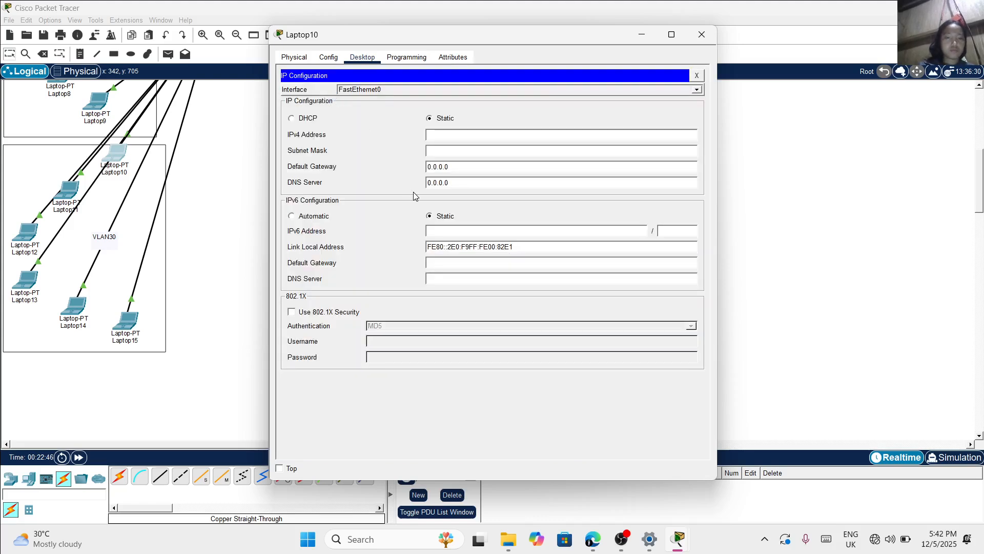
text(1)
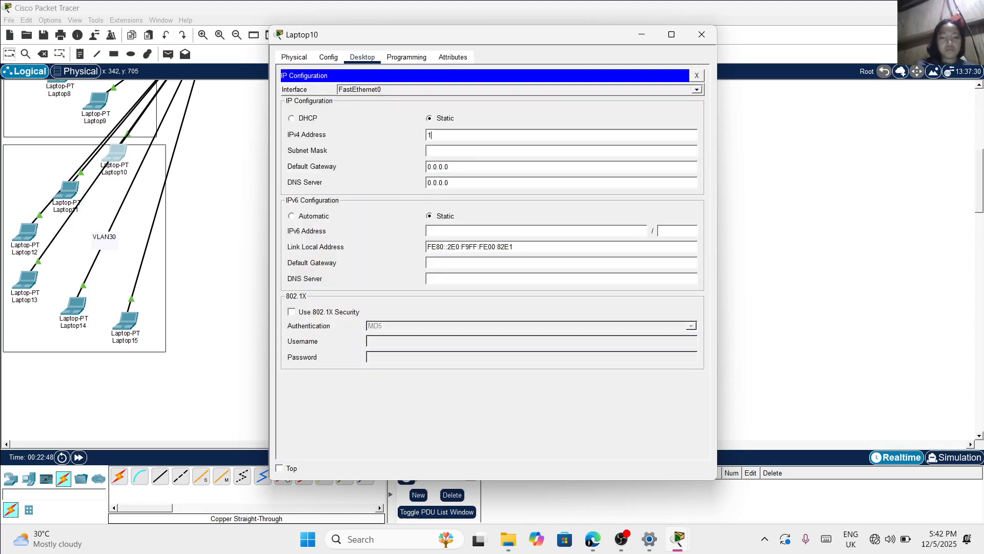
text(92.168.2.1)
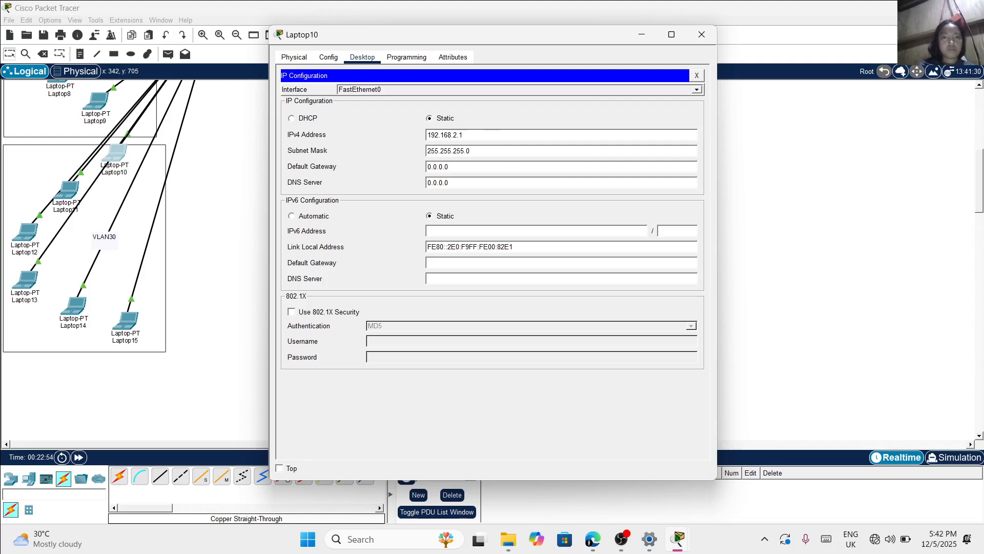
drag(459, 135, 426, 138)
click(701, 34)
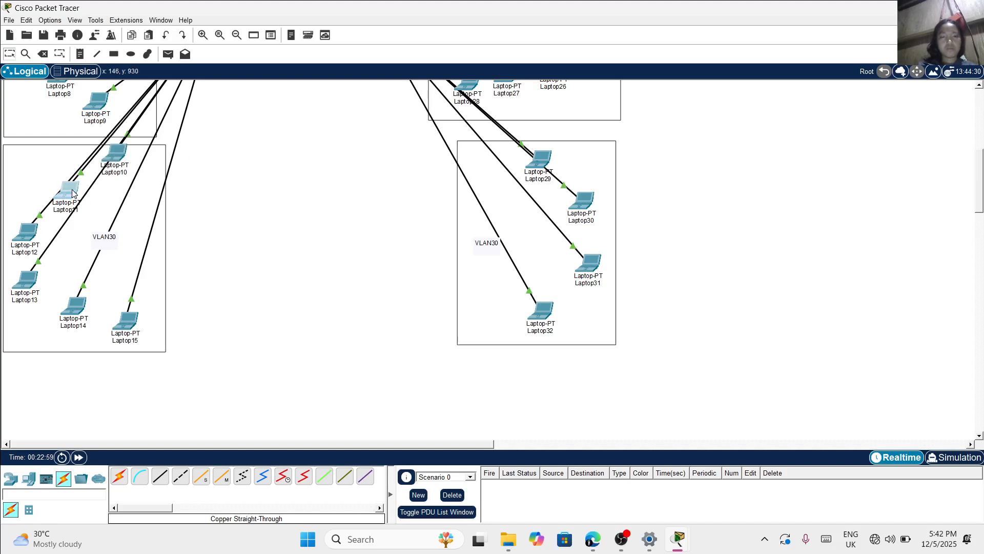
Assign Laptop11 in switch S1's VLAN30 area the static IPv4 address 192.168.2.2 with subnet mask 255.255.255.0
click(72, 193)
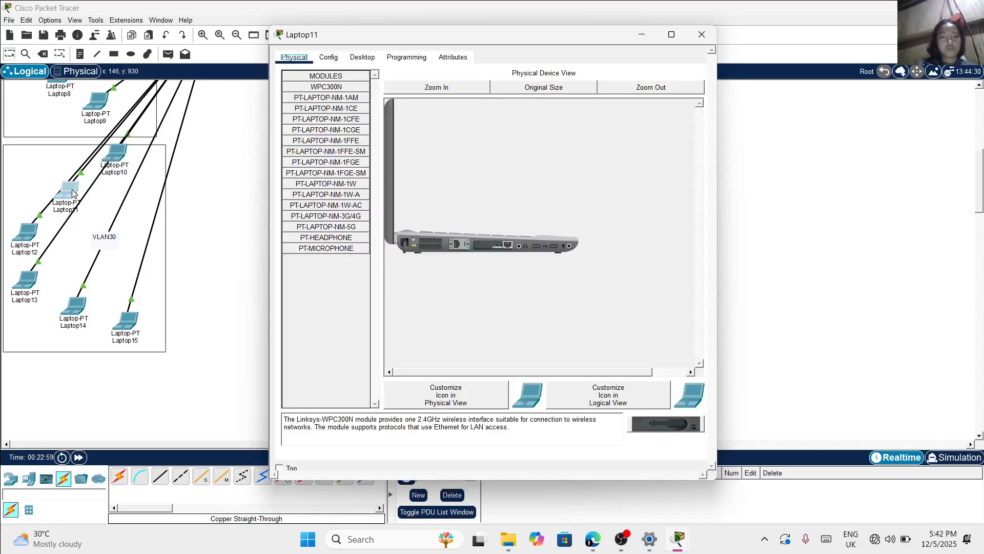
click(353, 59)
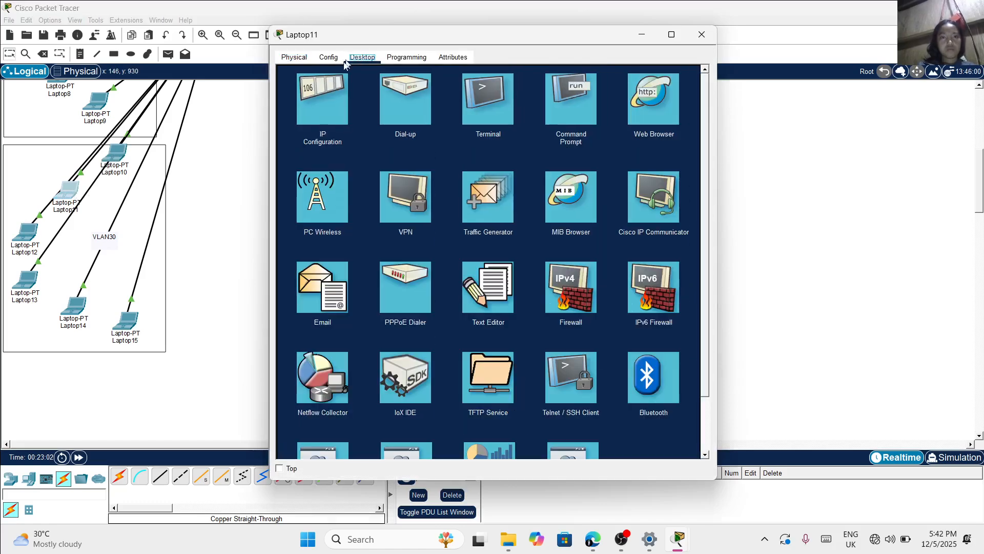
click(317, 88)
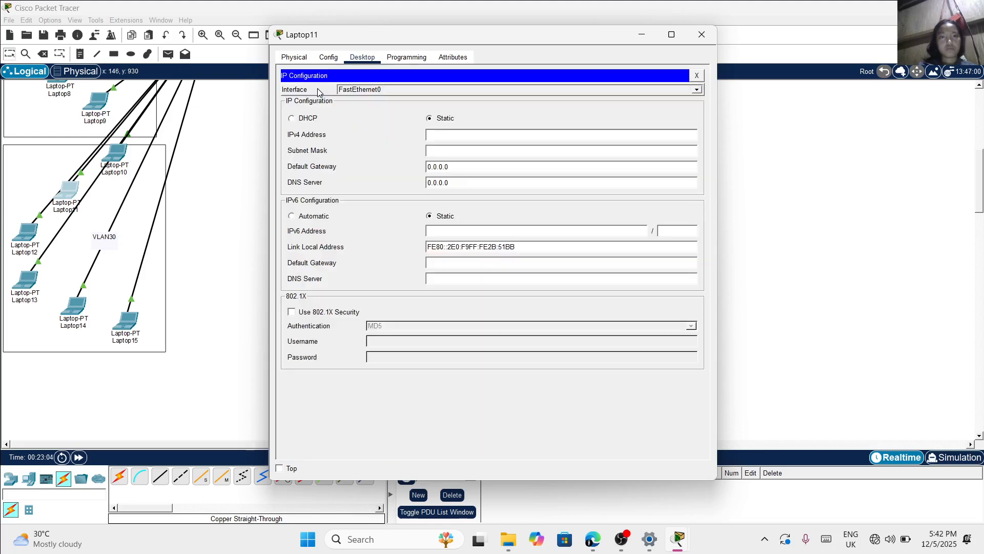
text(192.168.2.)
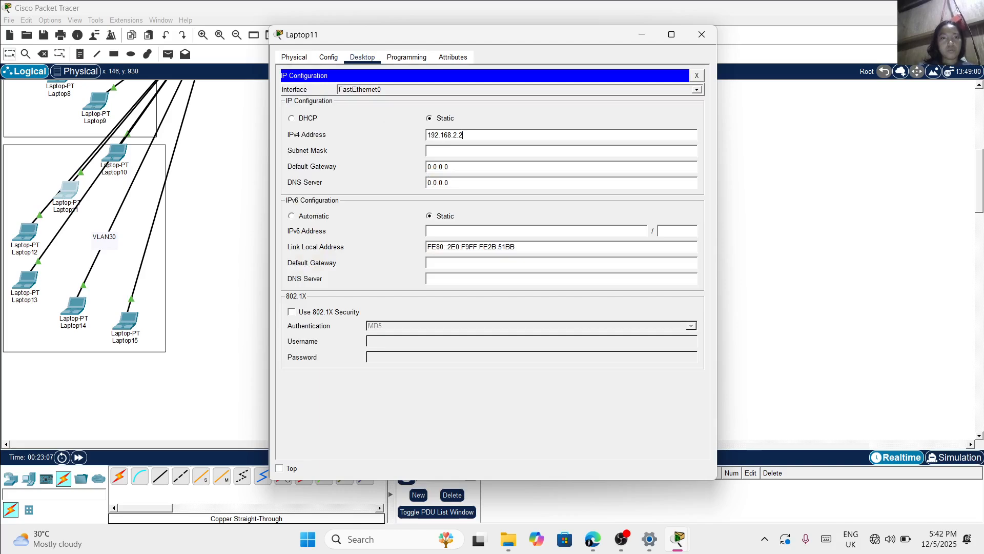
text(2)
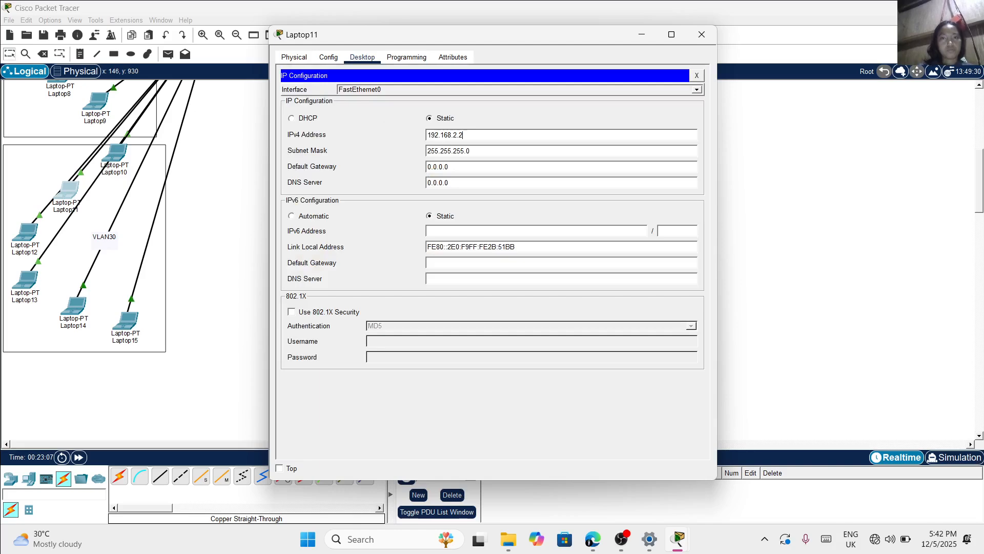
click(703, 37)
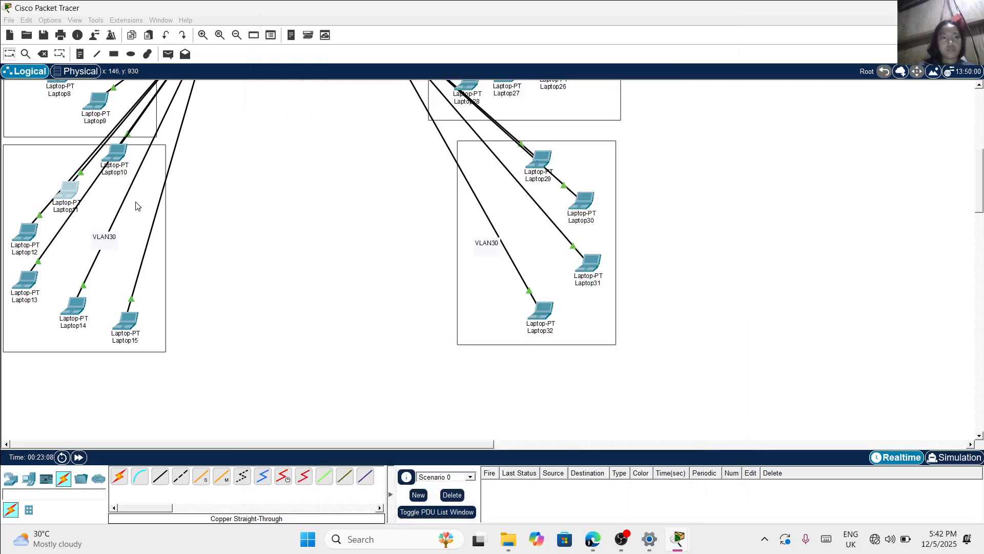
Assign Laptop12 in switch S1's VLAN30 area the static IPv4 address 192.168.2.3
click(36, 233)
click(362, 58)
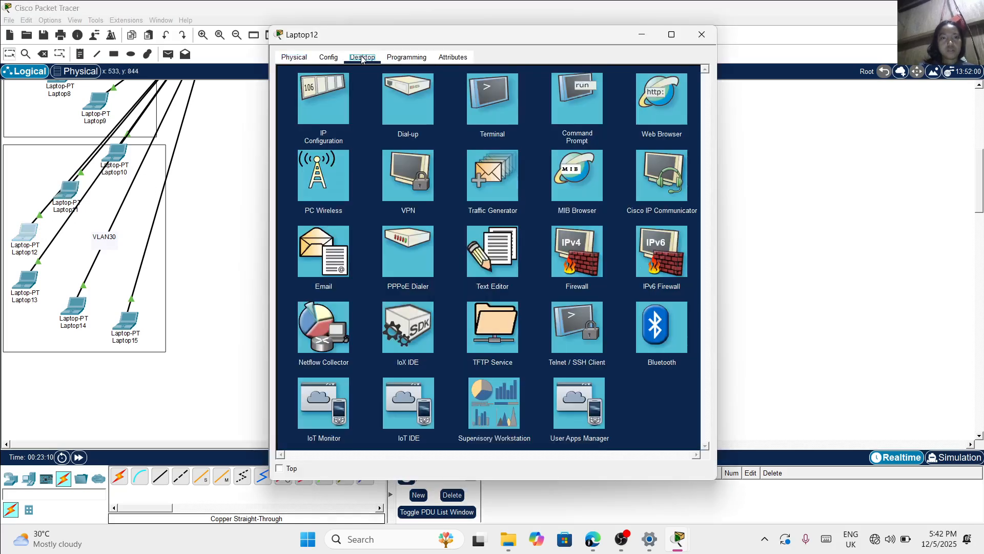
click(326, 96)
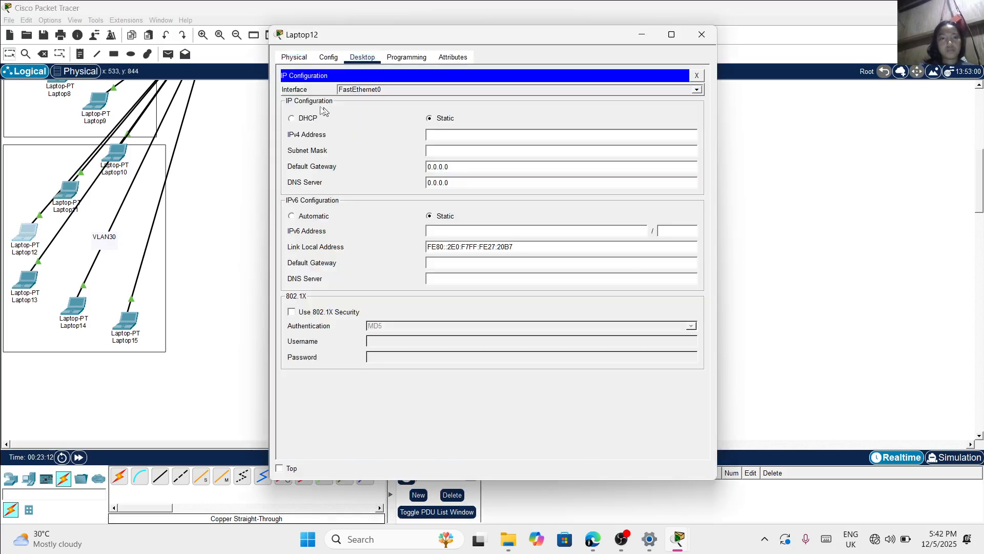
text(192.168.2.)
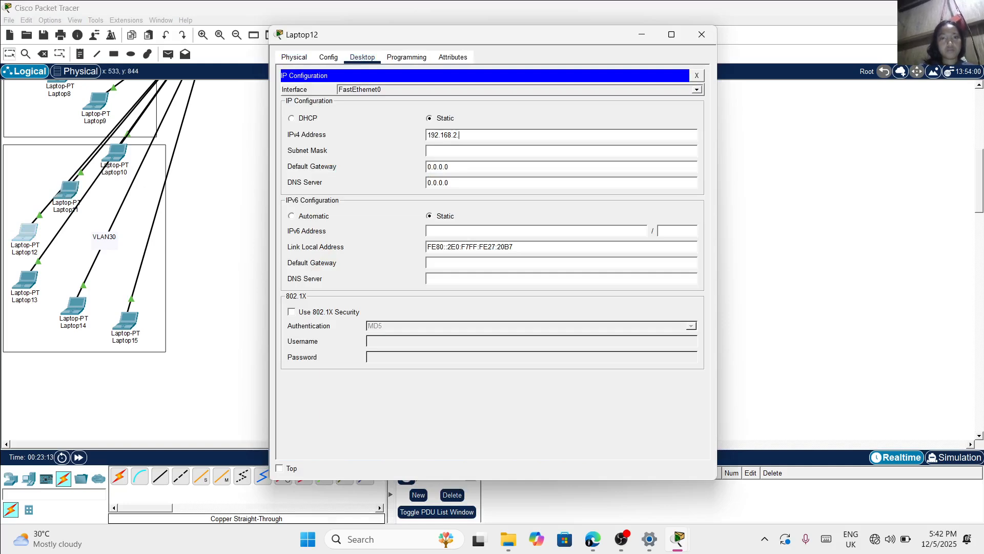
text(3)
click(711, 35)
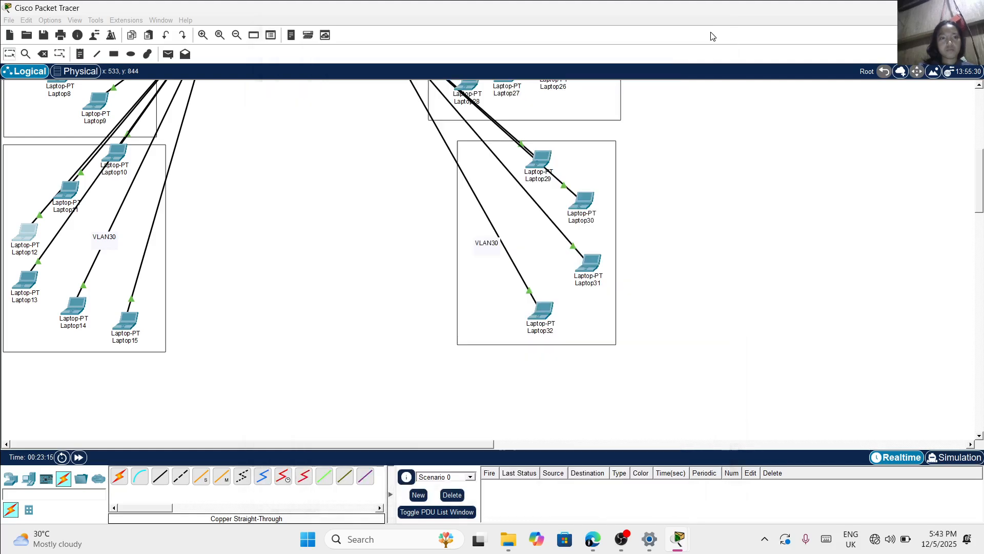
Assign Laptop13 in switch S1's VLAN30 area the static IPv4 address 192.168.2.4 with subnet mask 255.255.255.0
click(25, 286)
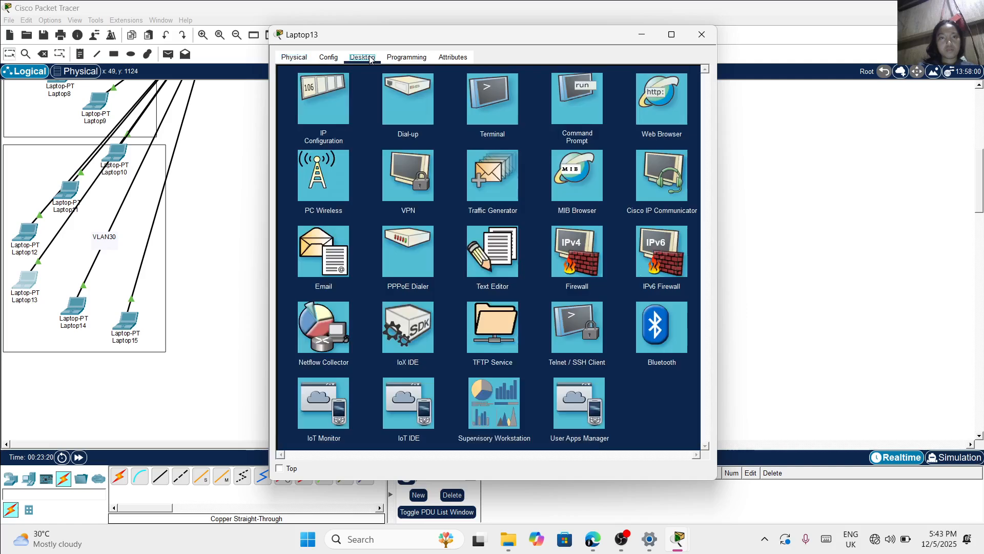
click(362, 56)
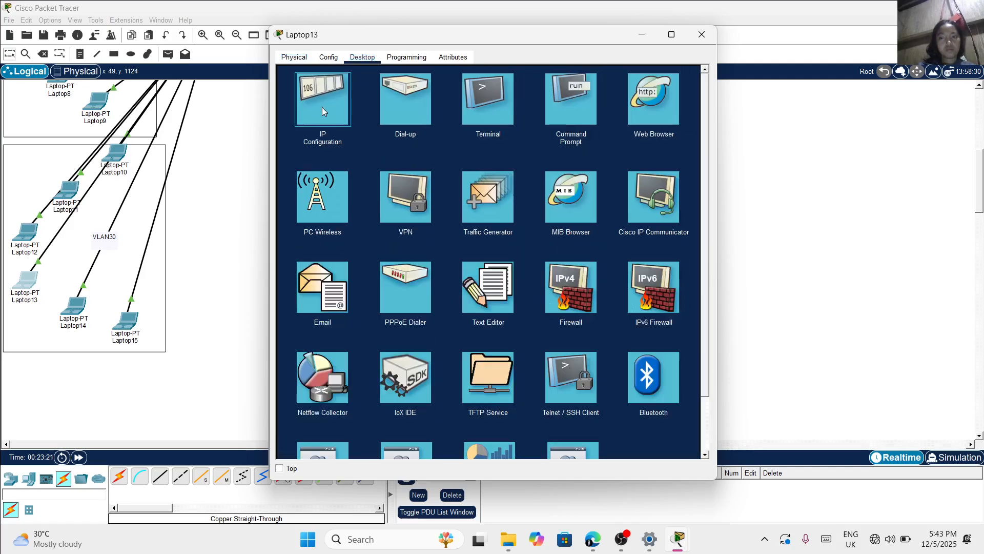
click(322, 107)
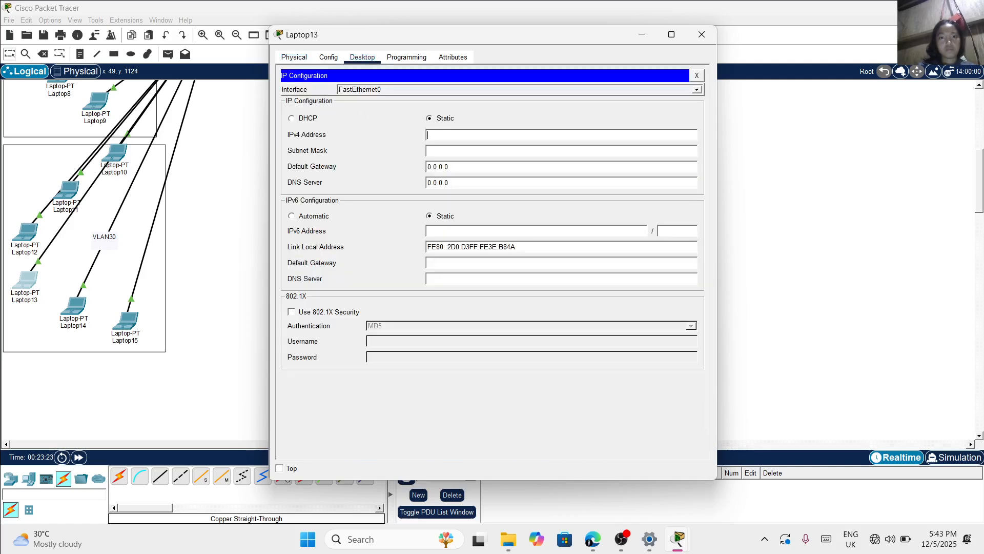
text(192.168.2.4)
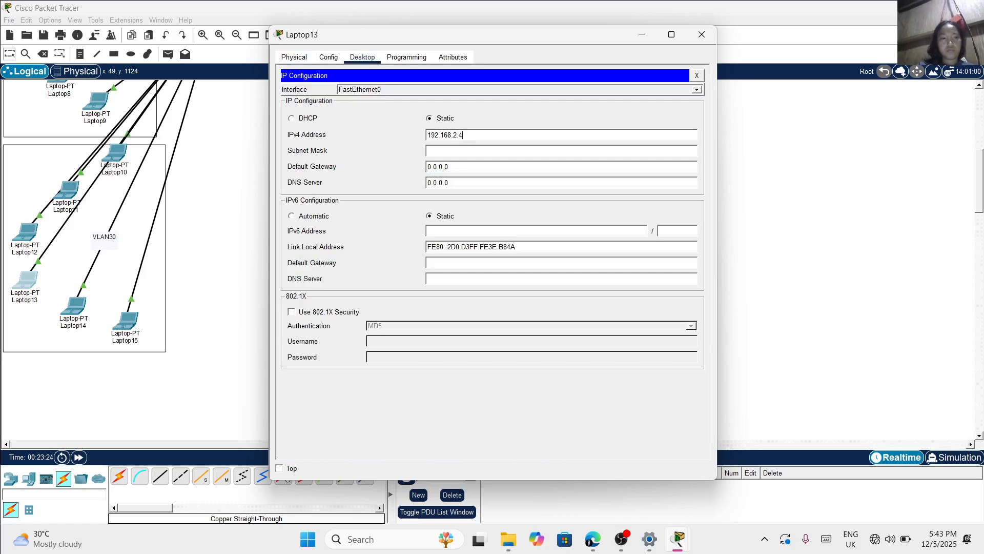
key(Tab)
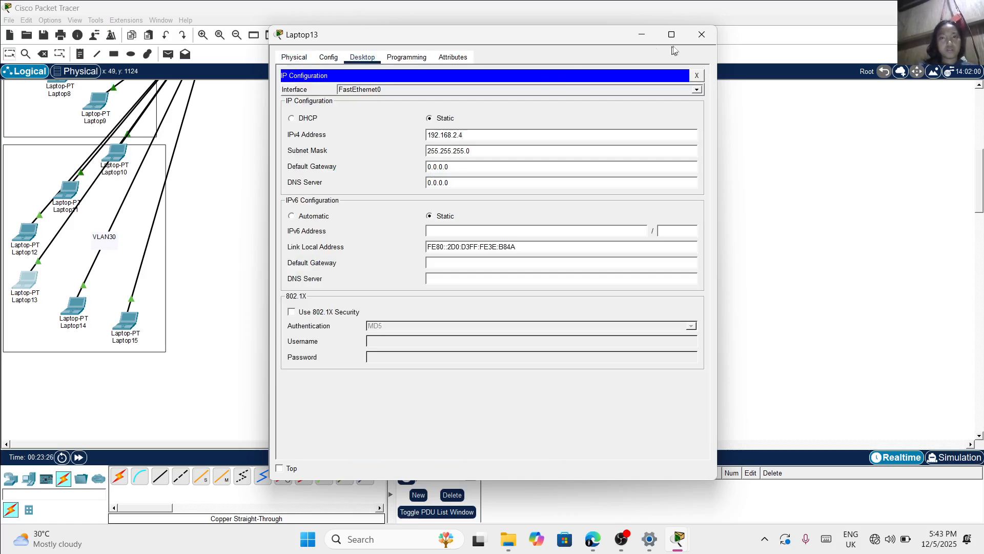
click(701, 35)
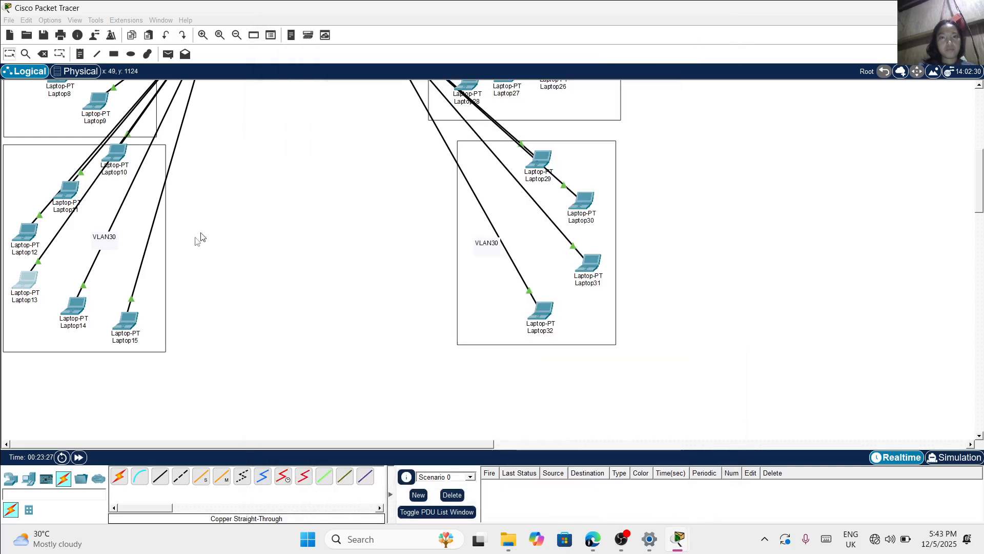
Assign Laptop14 in switch S1's VLAN30 area the static IPv4 address 192.168.2.5 with subnet mask 255.255.255.0
click(74, 308)
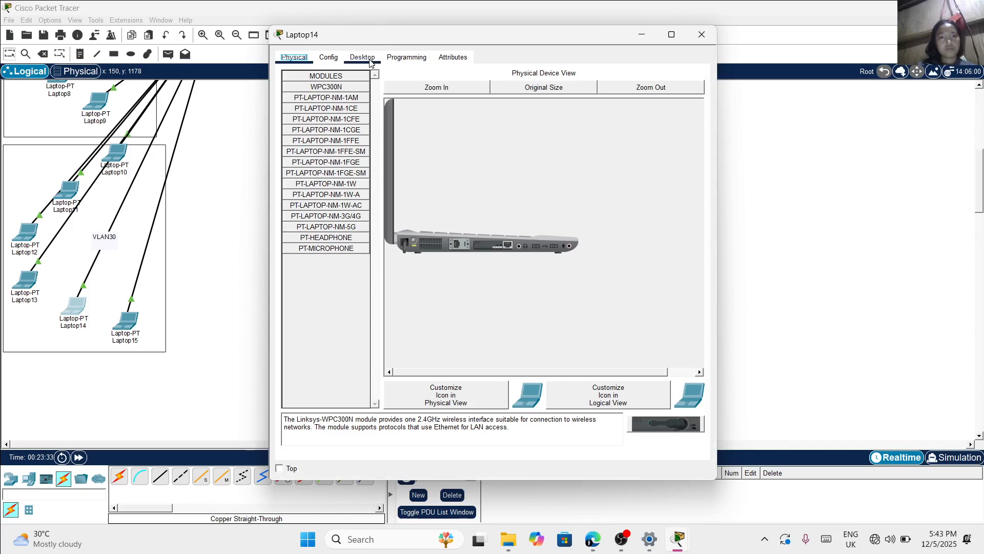
click(371, 63)
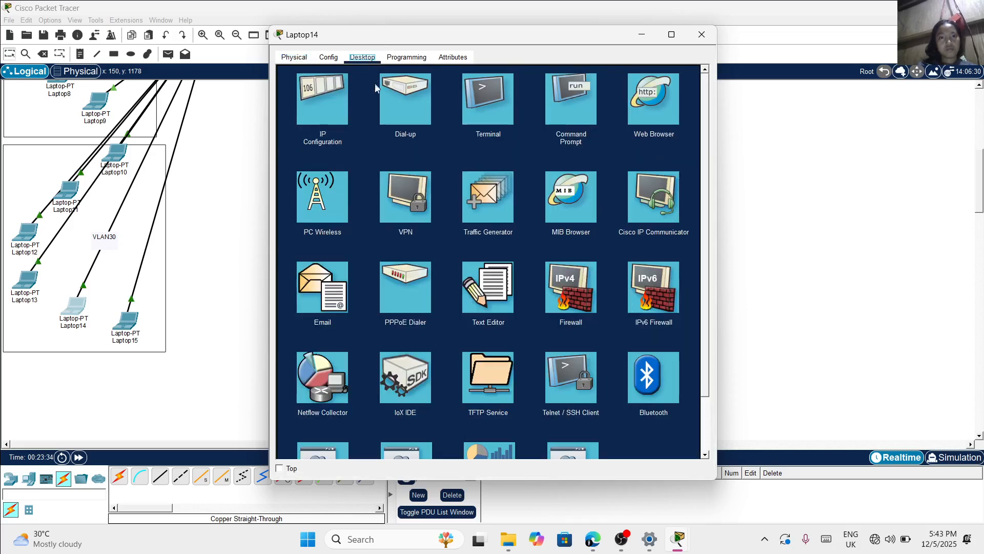
click(338, 113)
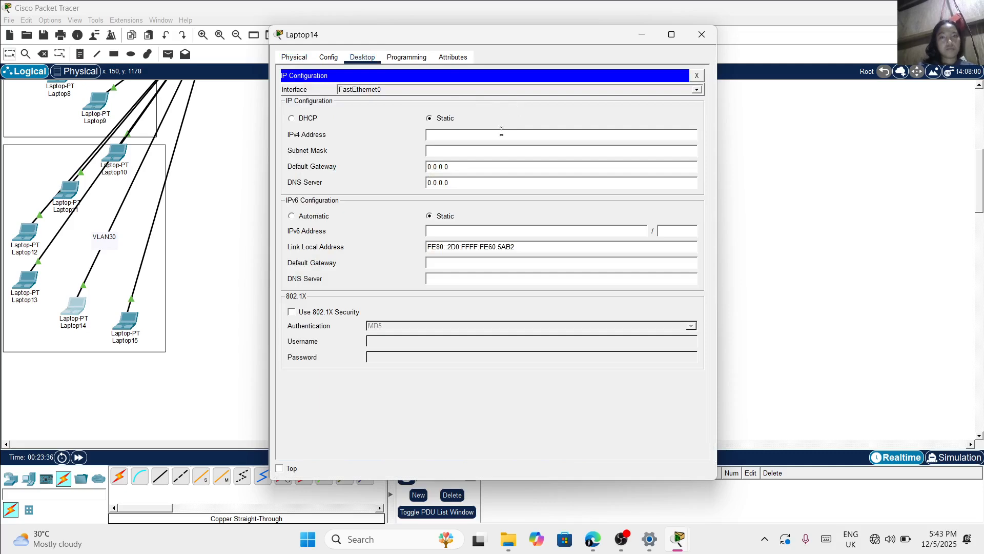
text(192.168.2.5)
key(Tab)
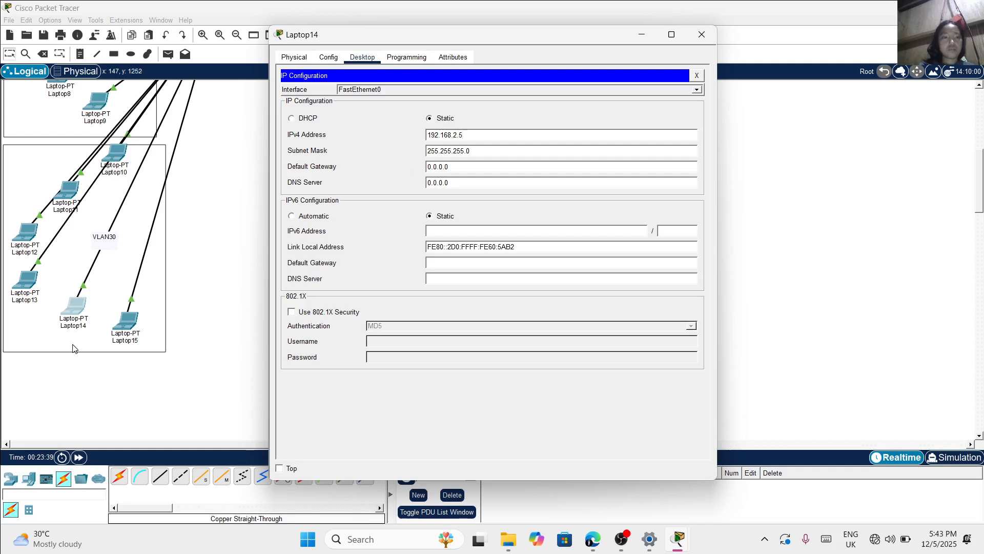
Assign Laptop15 in switch S1's VLAN30 area the static IPv4 address 192.168.2.6 with subnet mask 255.255.255.0
click(131, 328)
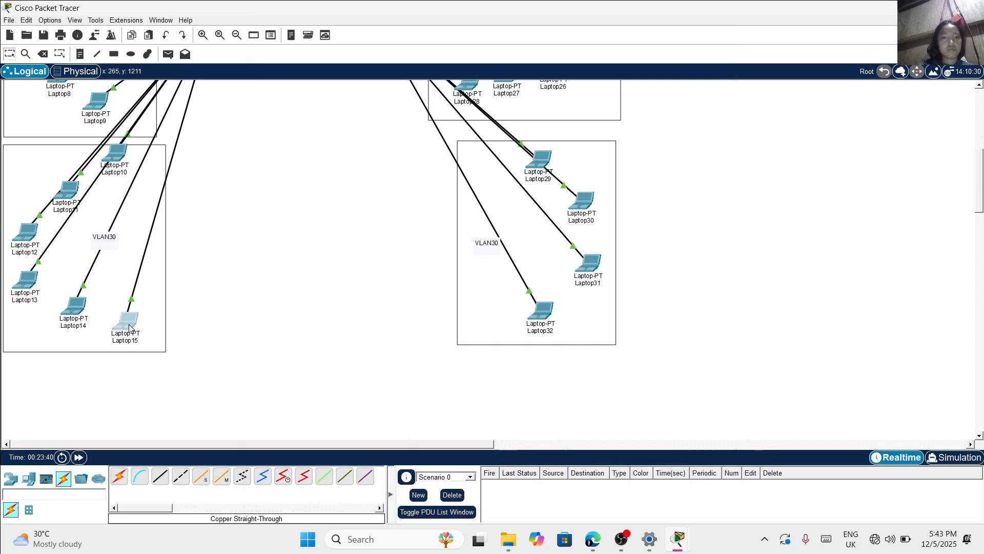
click(362, 57)
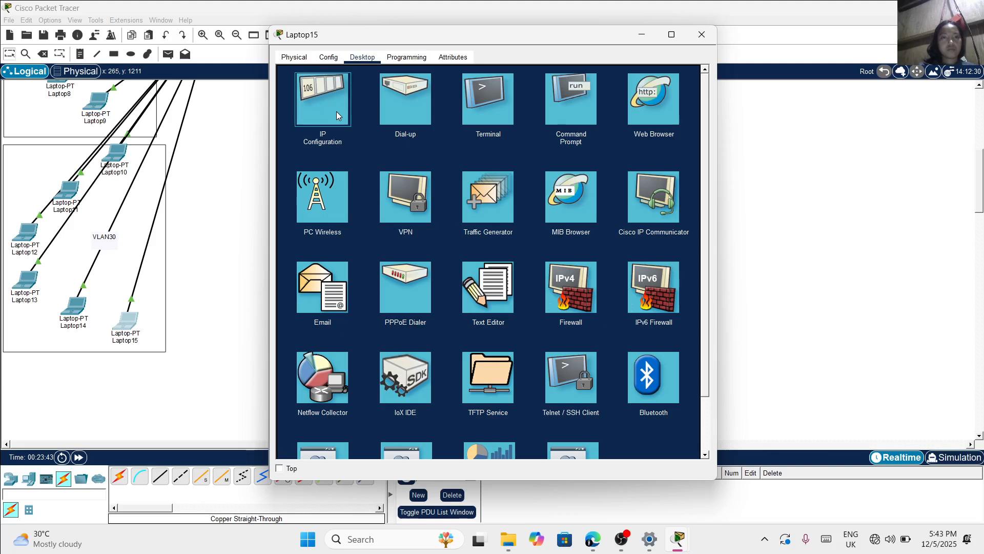
click(337, 111)
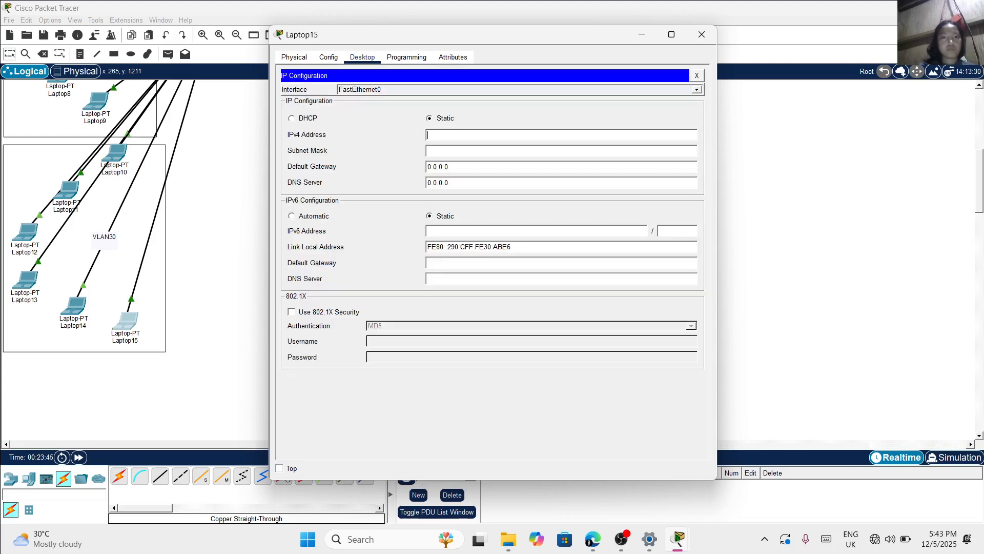
text(192.168.2.)
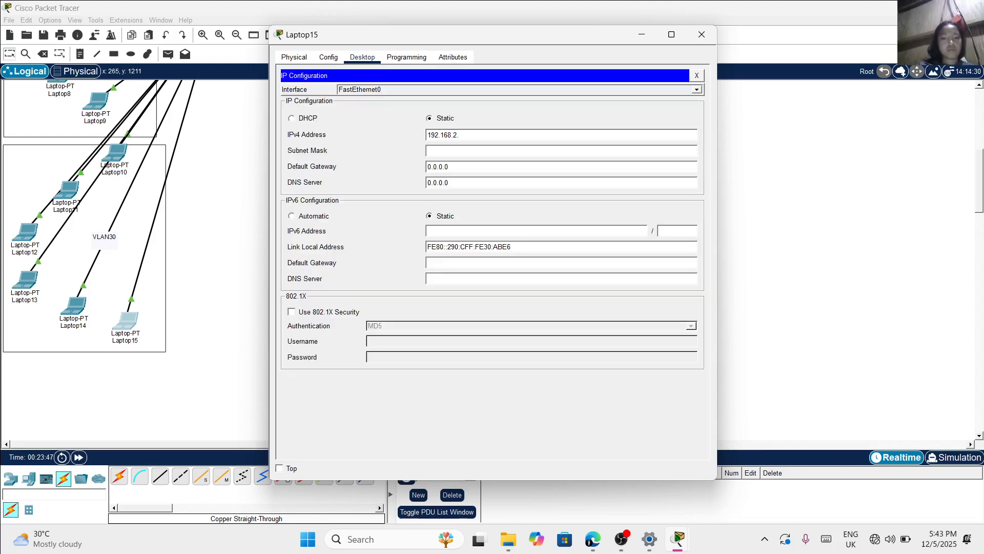
text(6)
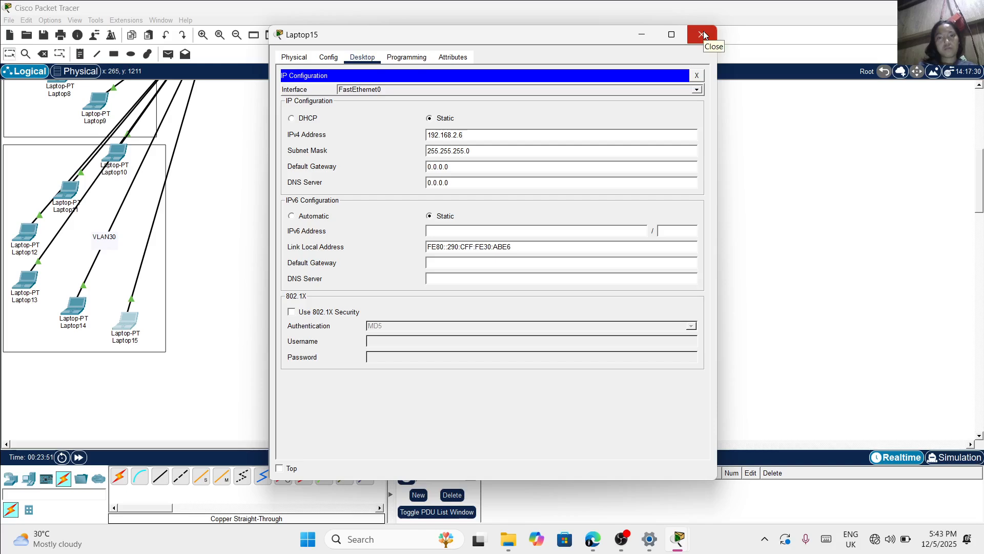
click(703, 34)
scroll(610, 237, up, 1)
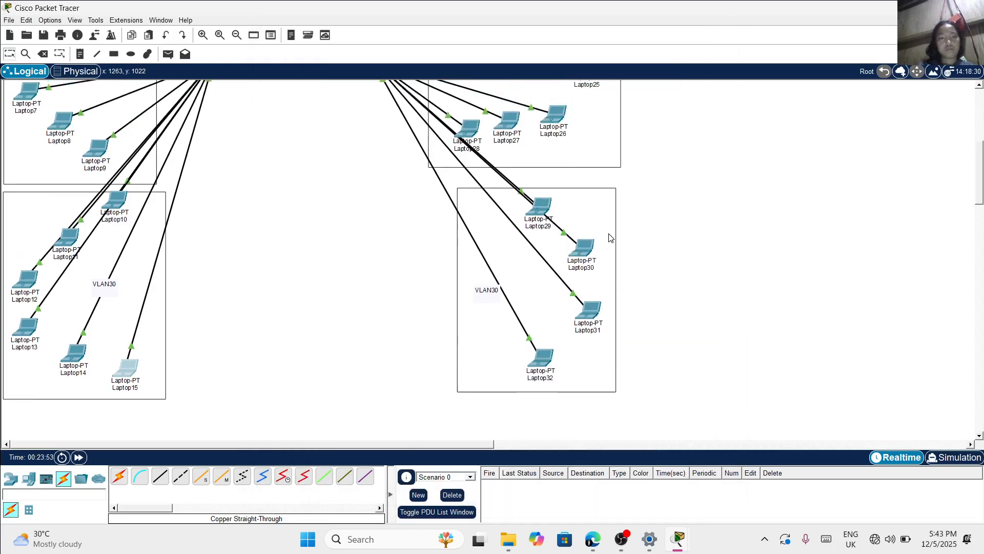
Assign Laptop29 in switch S2's VLAN30 area the static IPv4 address 192.168.2.7 with subnet mask 255.255.255.0
scroll(610, 237, up, 5)
scroll(610, 236, down, 7)
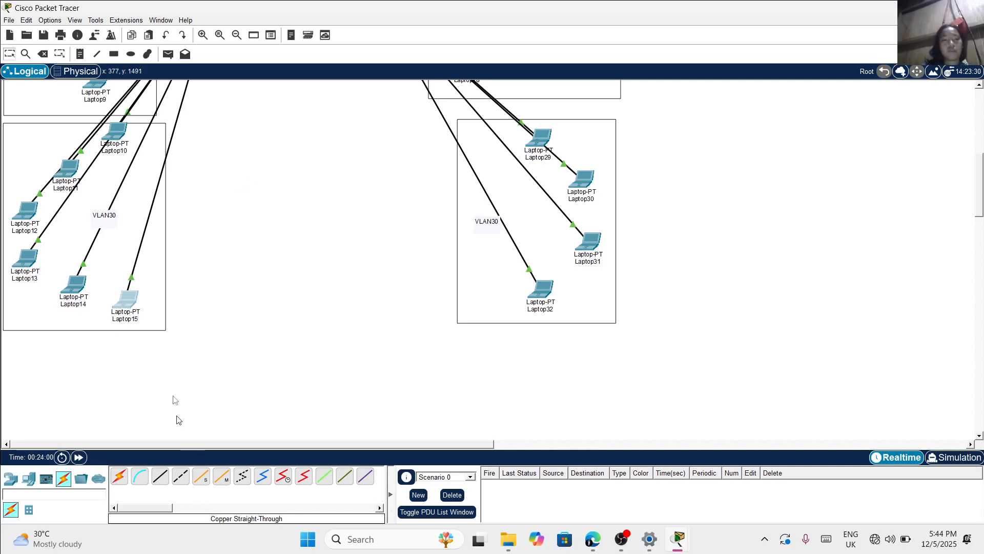
click(550, 141)
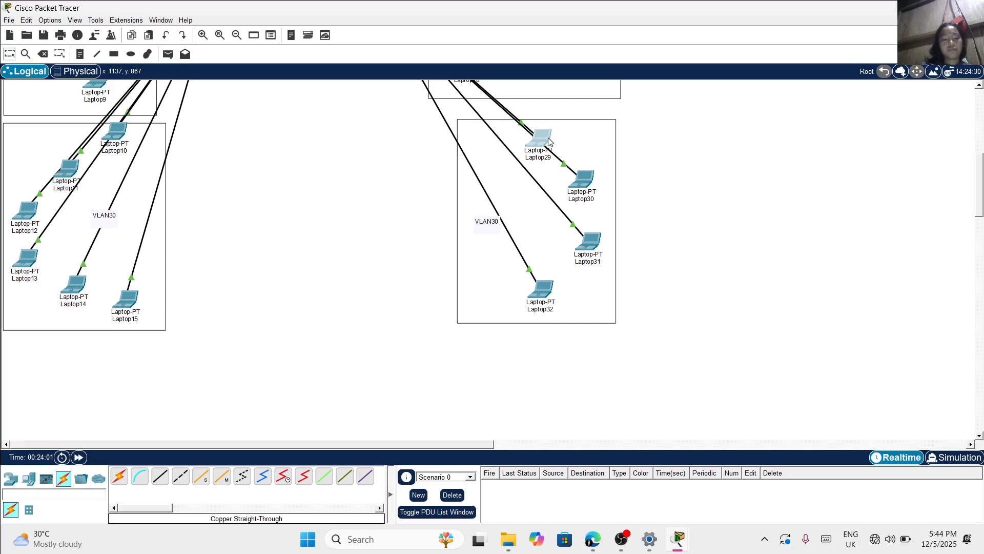
click(549, 141)
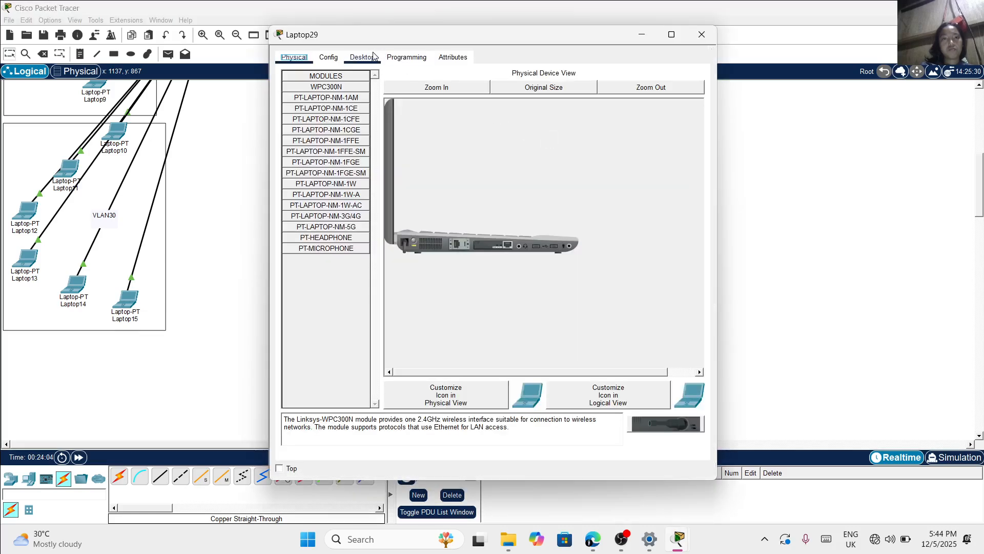
click(371, 57)
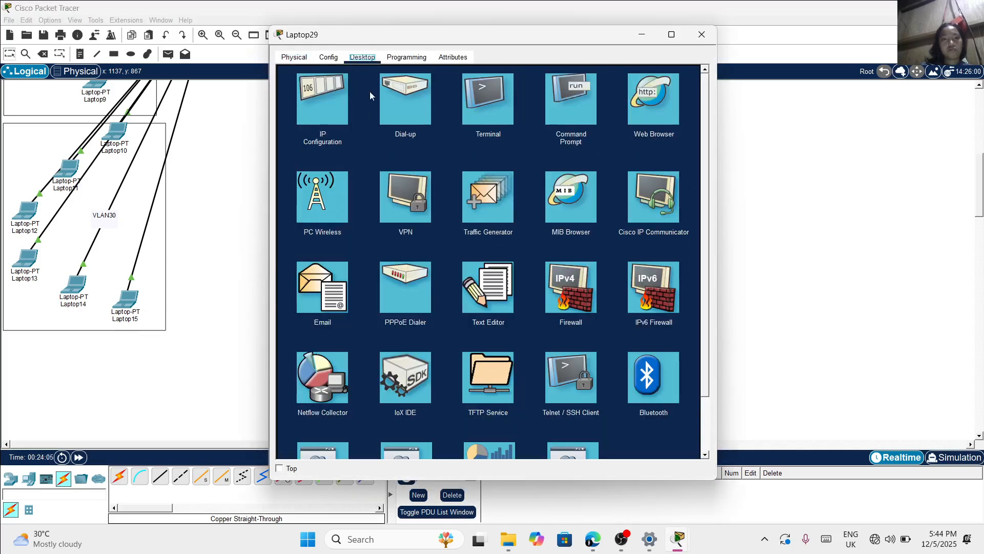
click(337, 117)
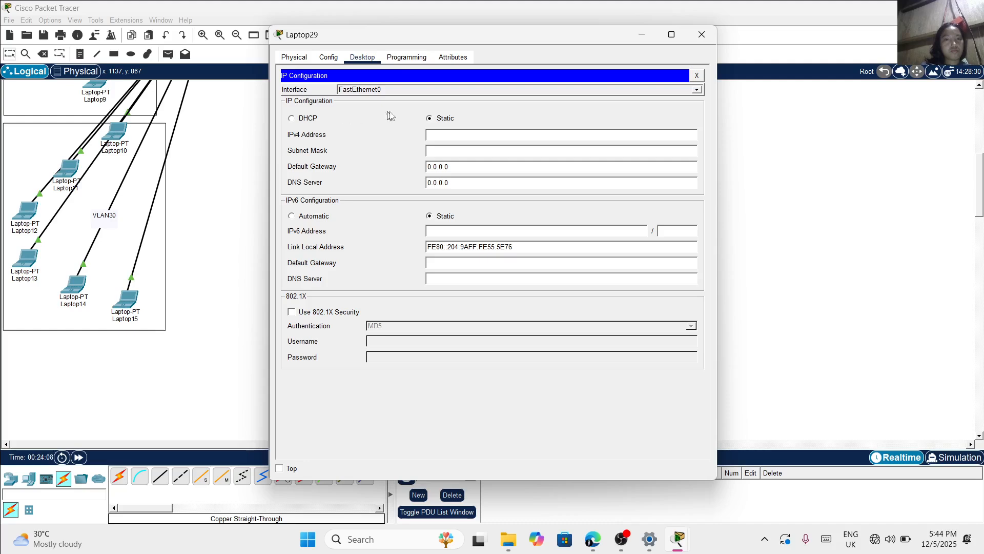
text(192.168.2.7)
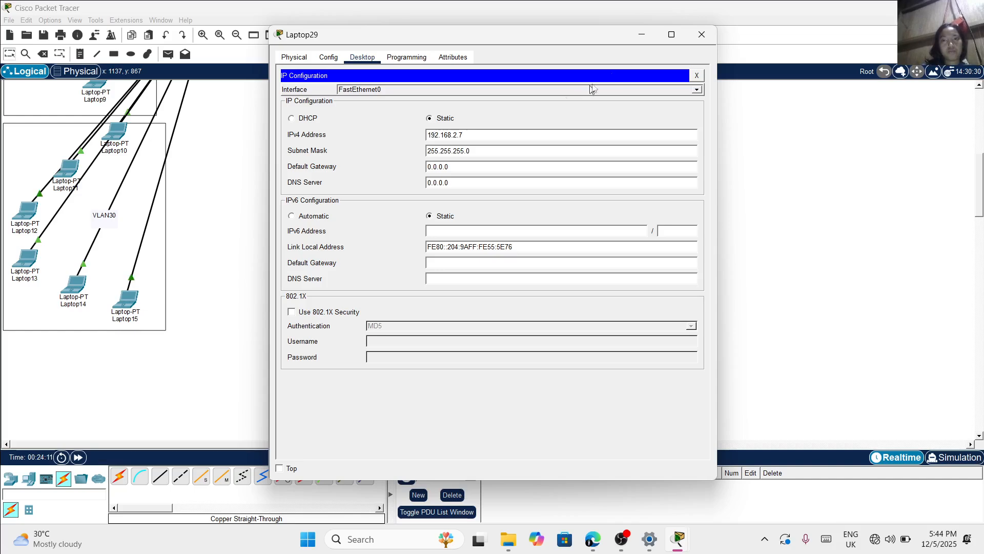
click(707, 38)
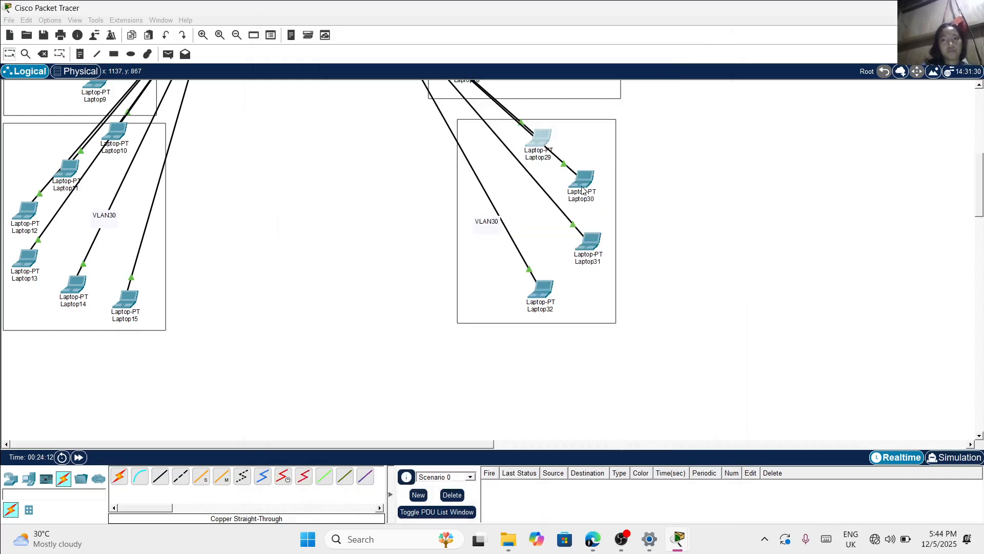
Assign Laptop30 in switch S2's VLAN30 area the static IPv4 address 192.168.2.8 with subnet mask 255.255.255.0
double_click(583, 193)
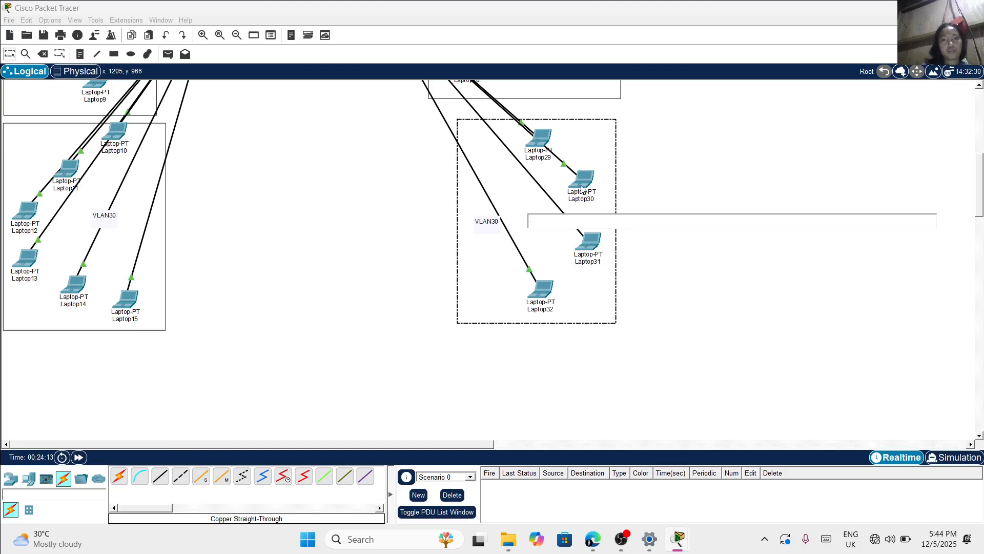
click(582, 190)
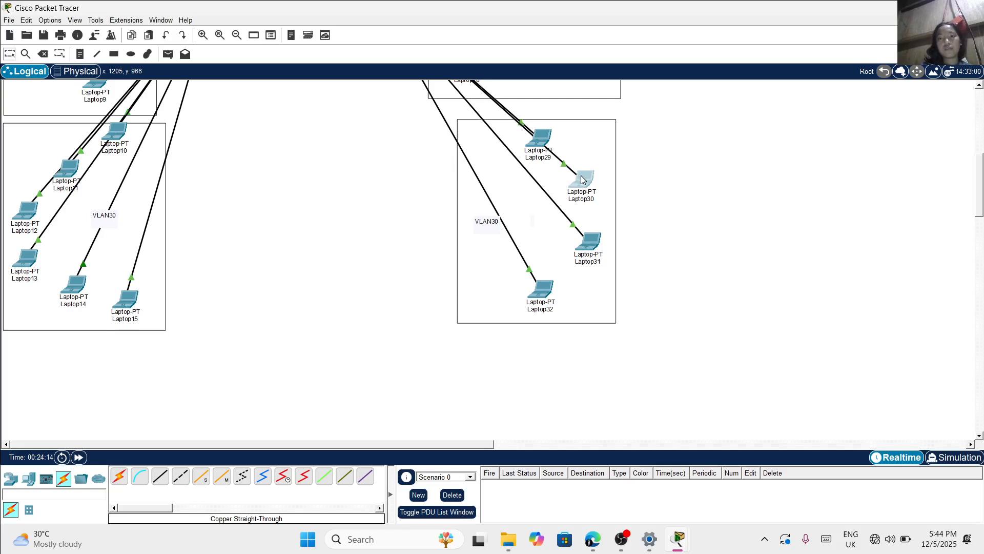
click(583, 180)
click(375, 59)
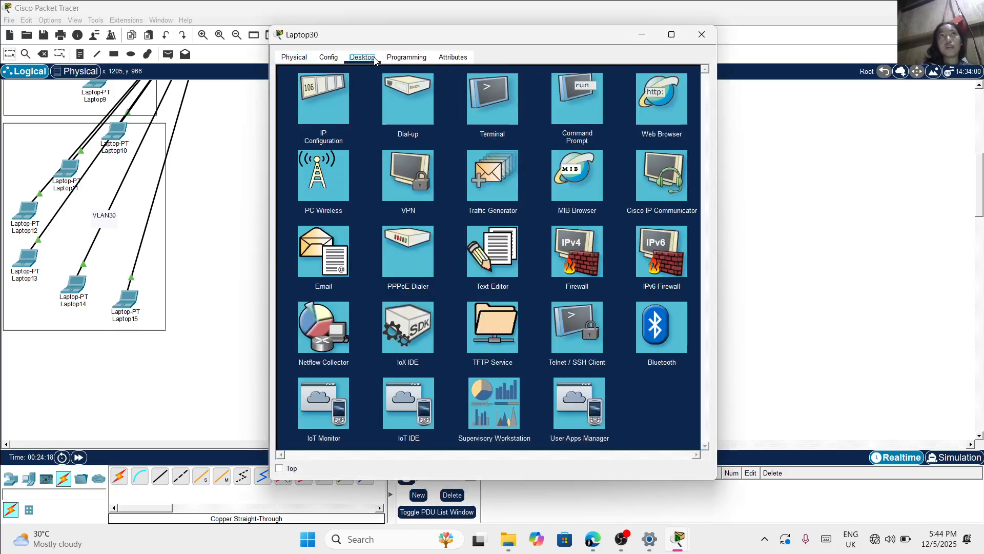
click(328, 96)
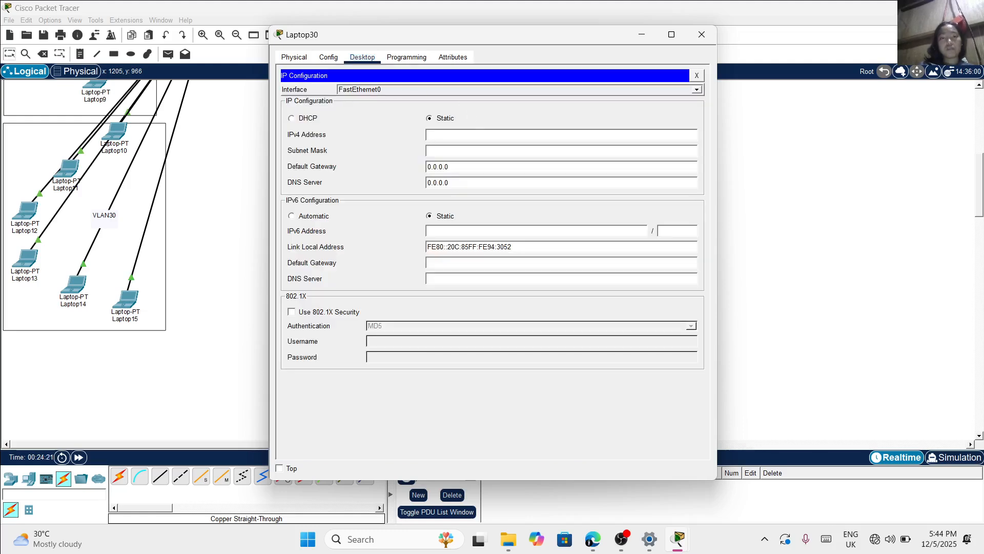
text(192.168.2.8)
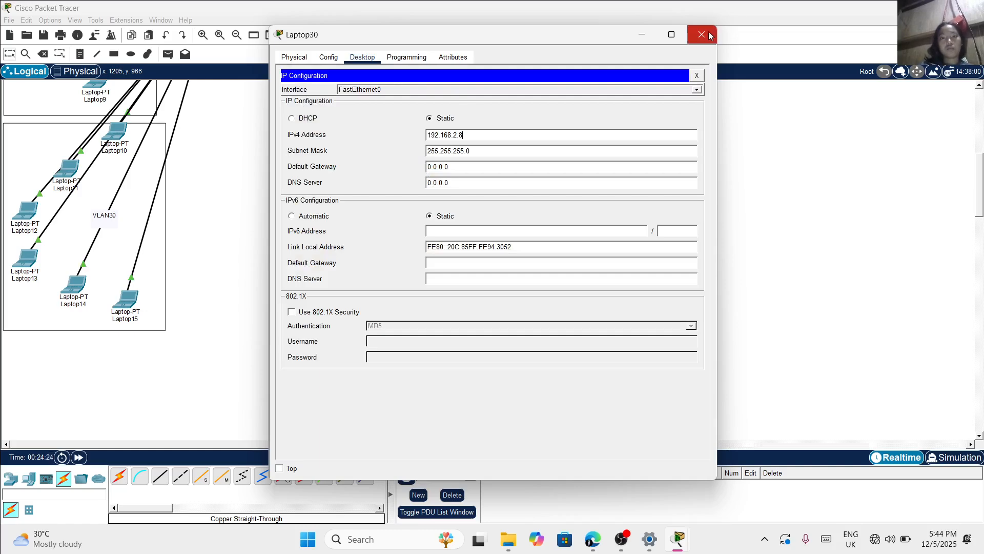
click(710, 35)
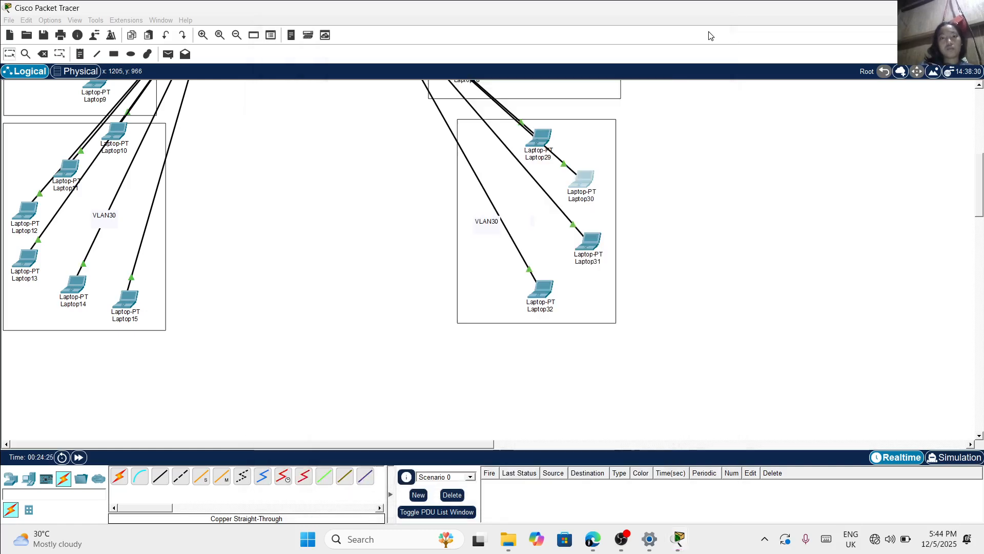
Assign Laptop31 in switch S2's VLAN30 area the static IPv4 address 192.168.2.9 with the default subnet mask
click(587, 245)
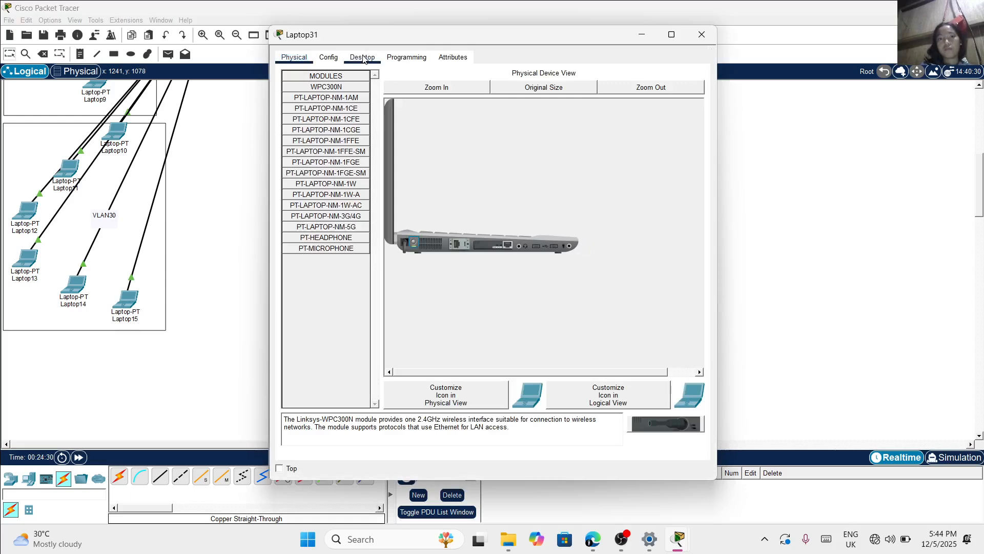
click(363, 57)
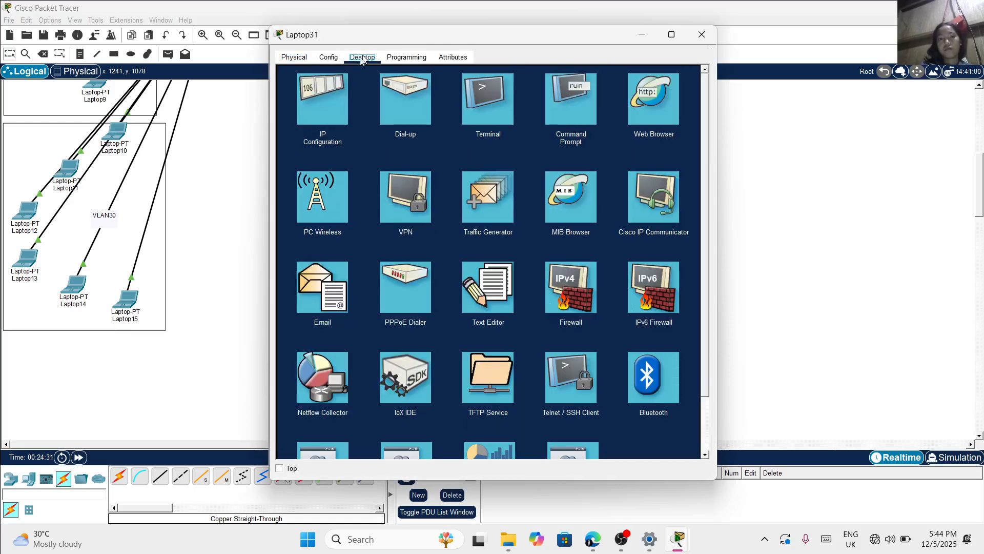
click(330, 93)
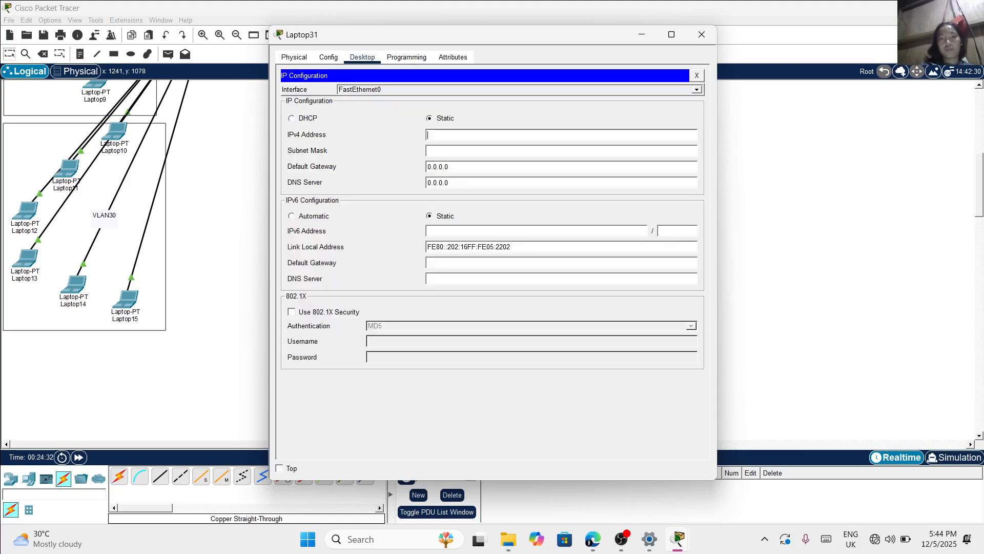
text(192.168.2.9)
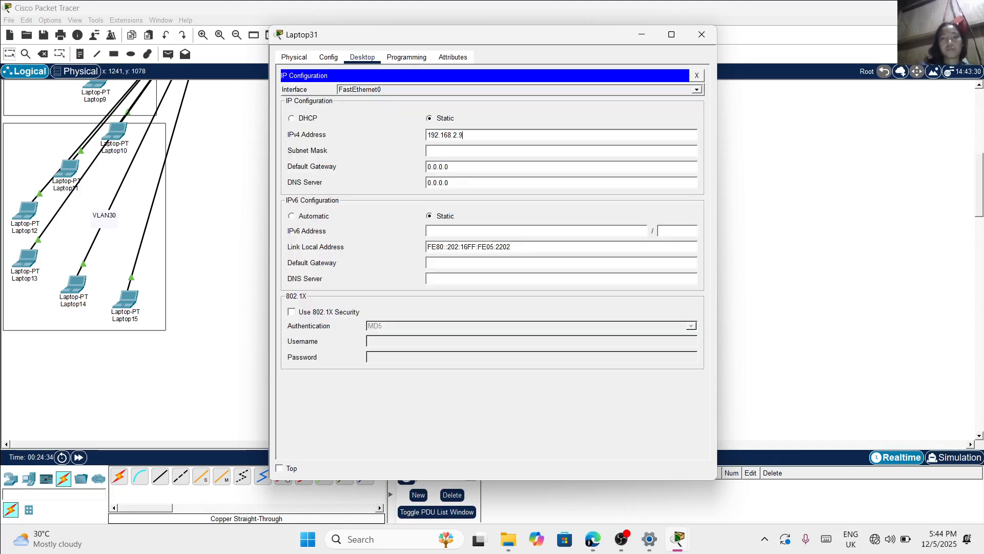
key(Tab)
click(702, 35)
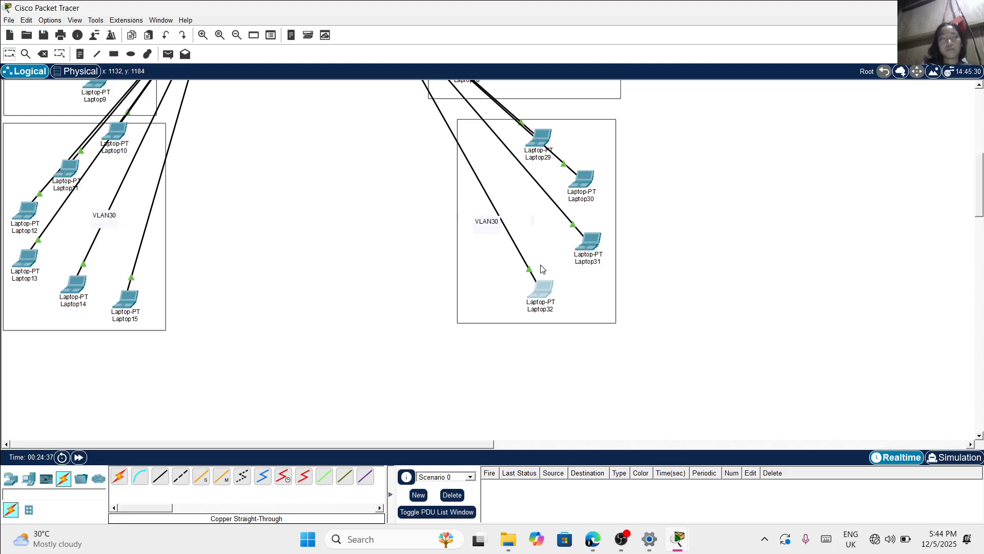
Assign Laptop32 in switch S2's VLAN30 area the static IPv4 address 192.168.2.10 with subnet mask 255.255.255.0
click(542, 269)
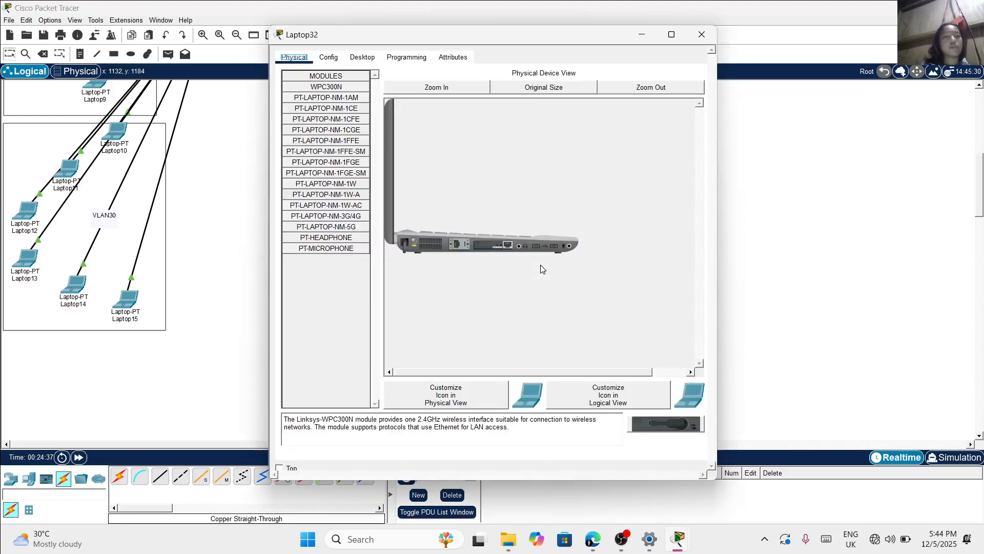
click(359, 57)
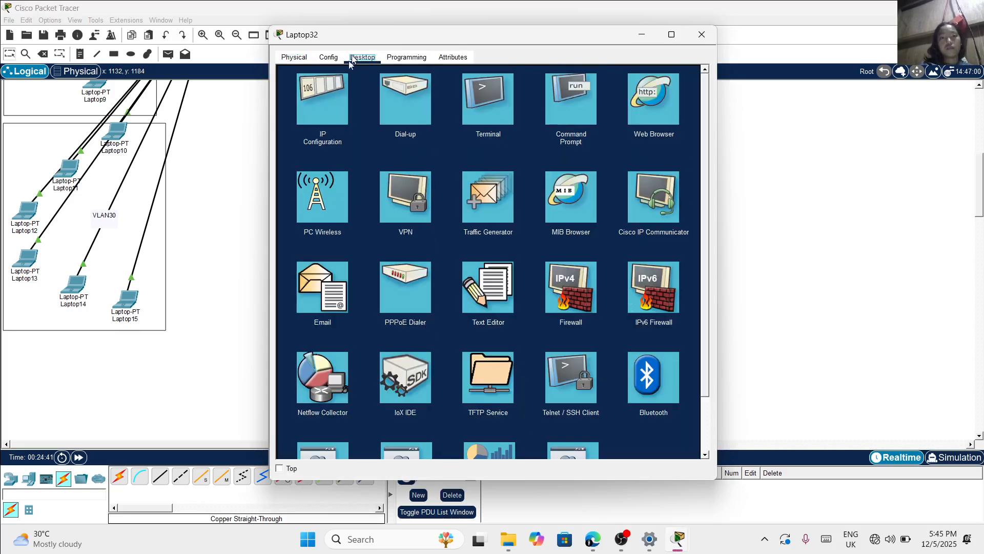
click(332, 92)
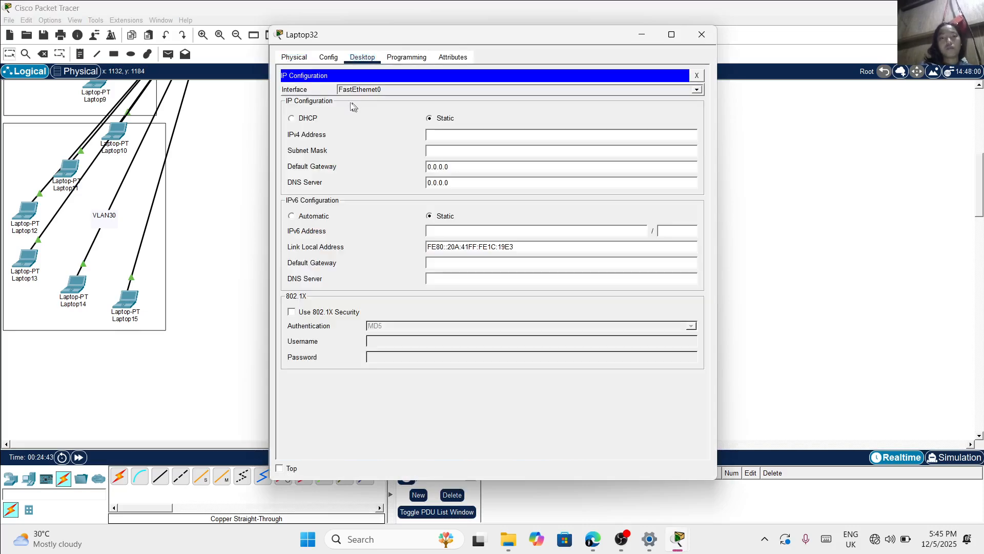
text(192.168.2.10)
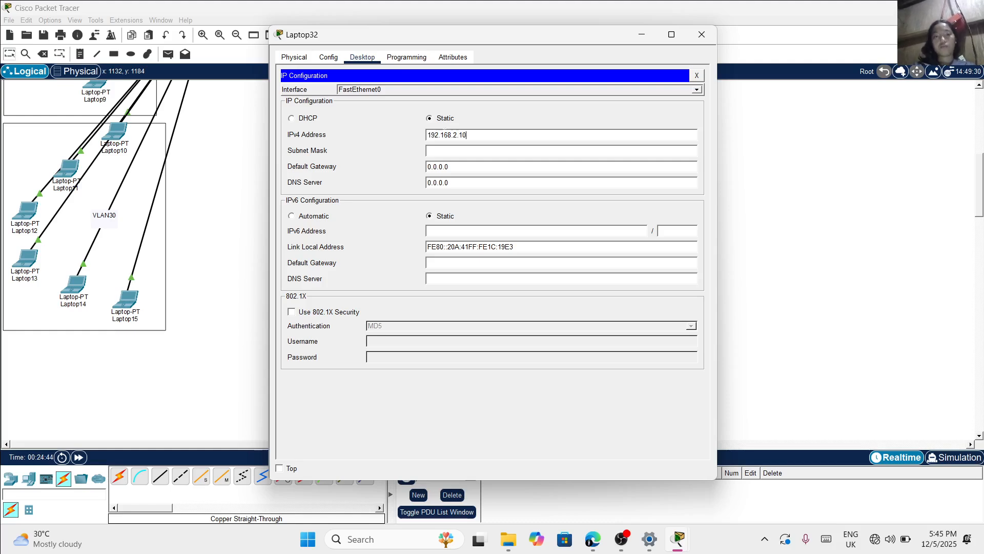
key(Tab)
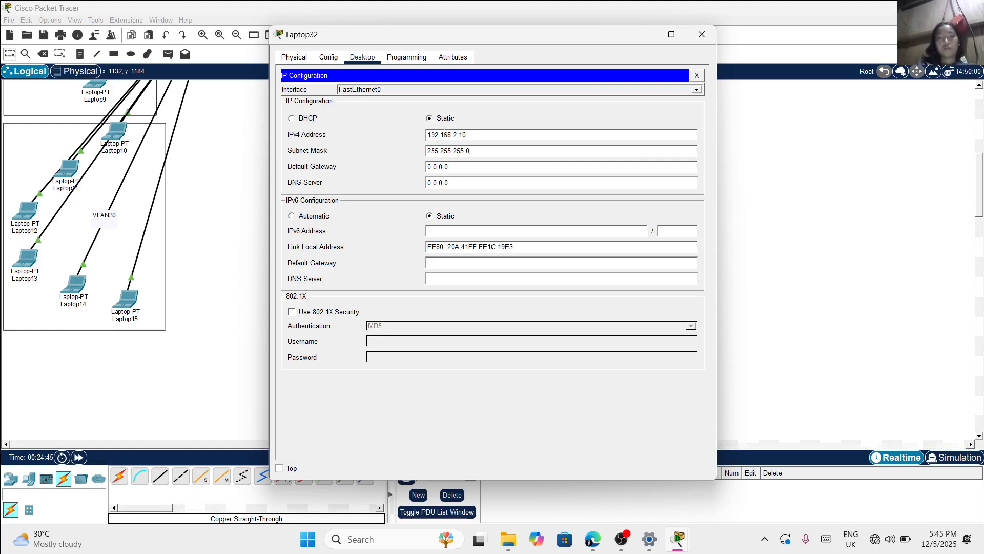
click(701, 33)
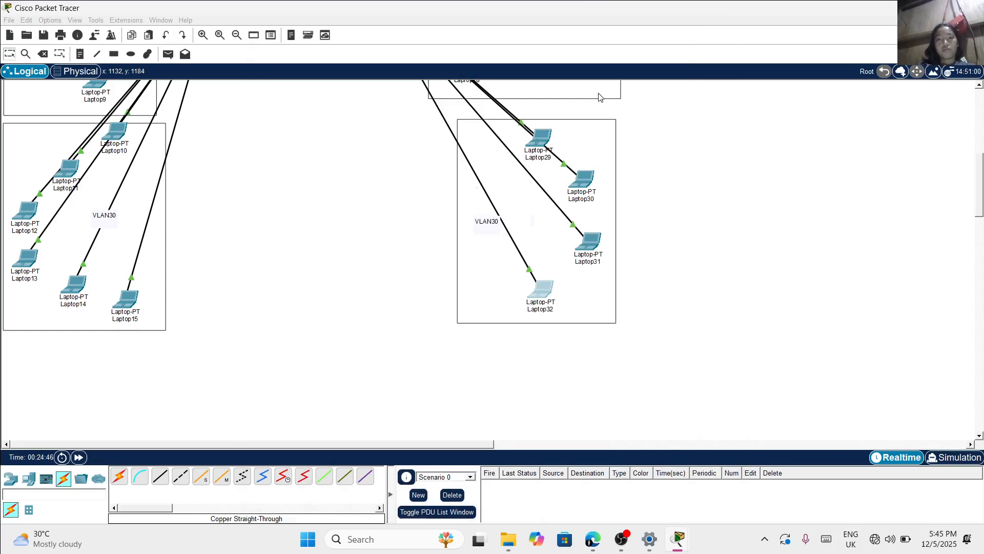
scroll(332, 344, up, 10)
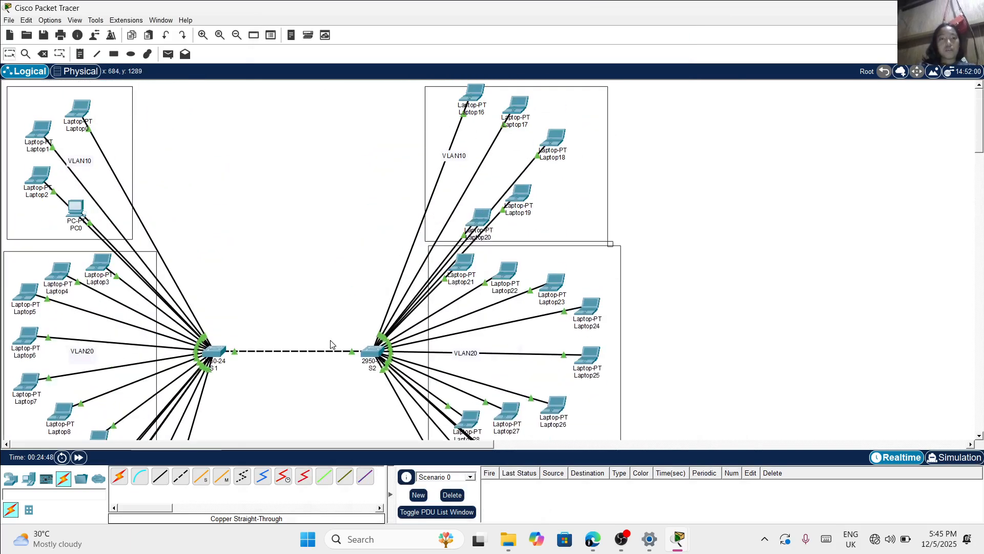
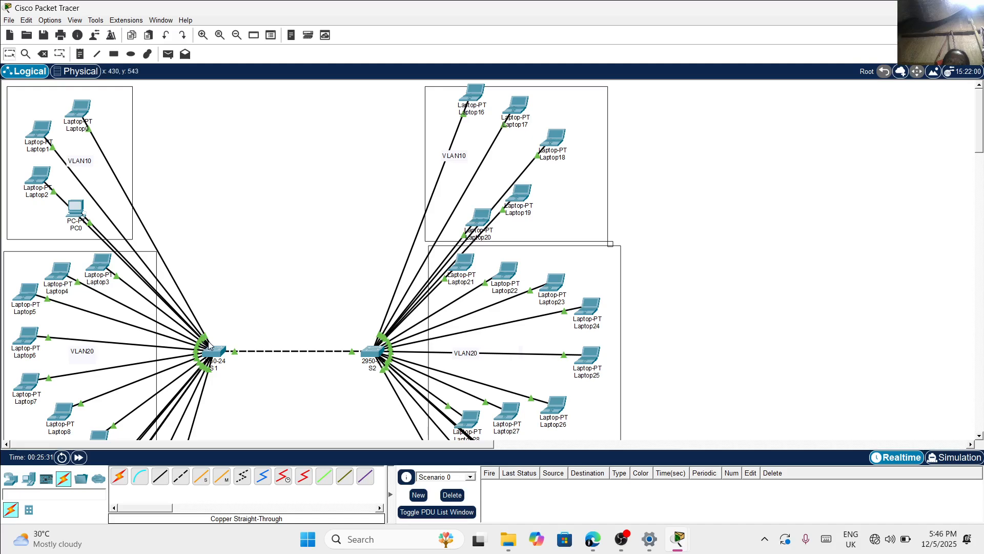
Open switch S1's command-line interface and start a console session at the user prompt
scroll(247, 289, down, 3)
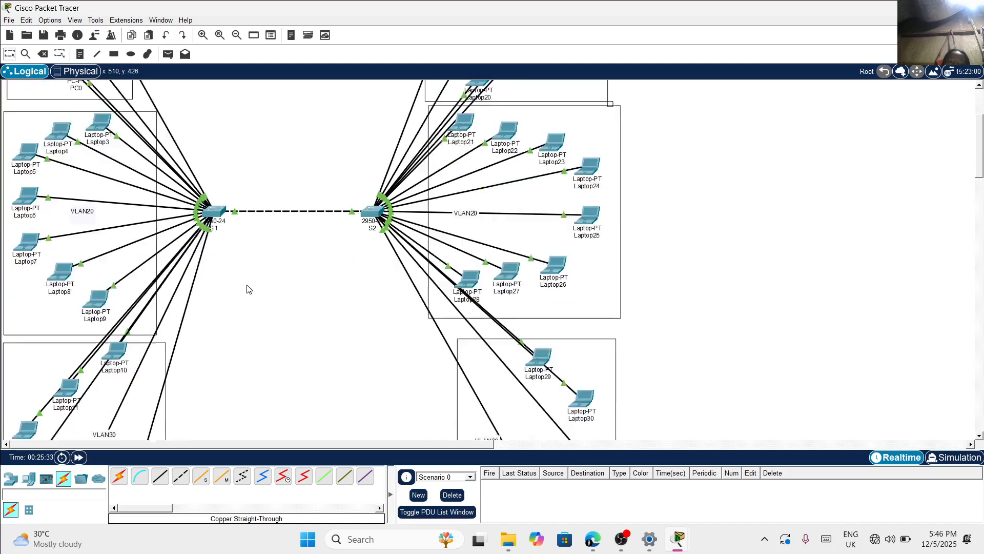
scroll(248, 289, down, 1)
scroll(248, 288, up, 2)
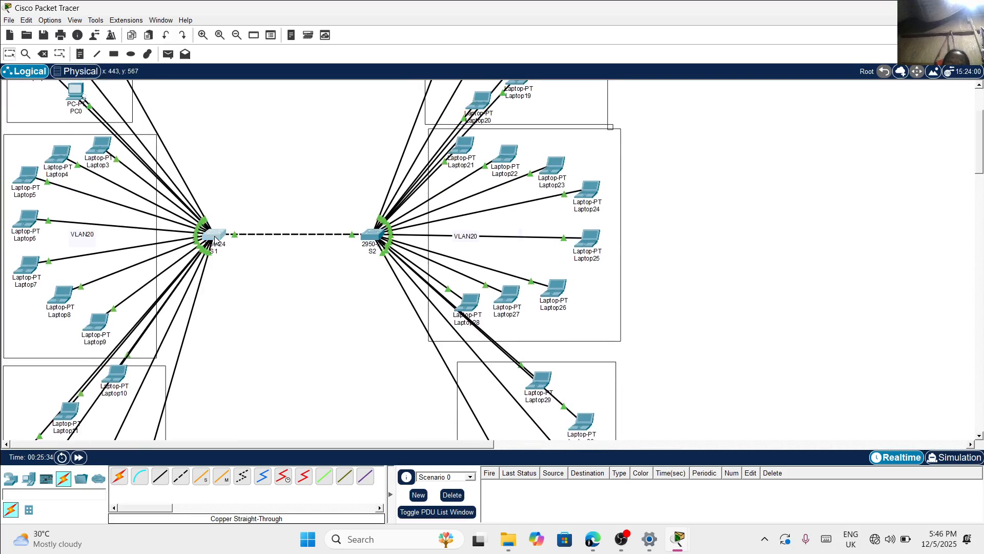
click(215, 237)
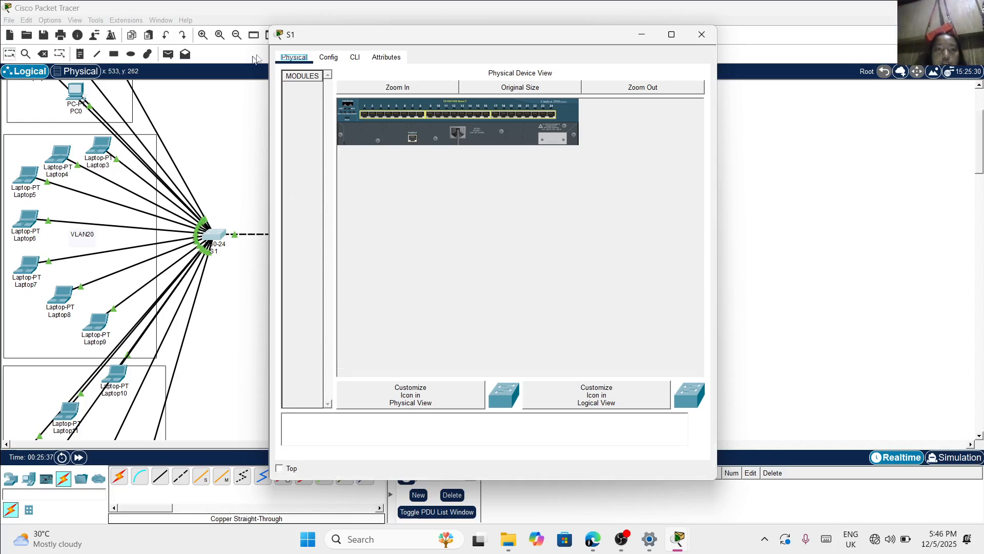
click(355, 58)
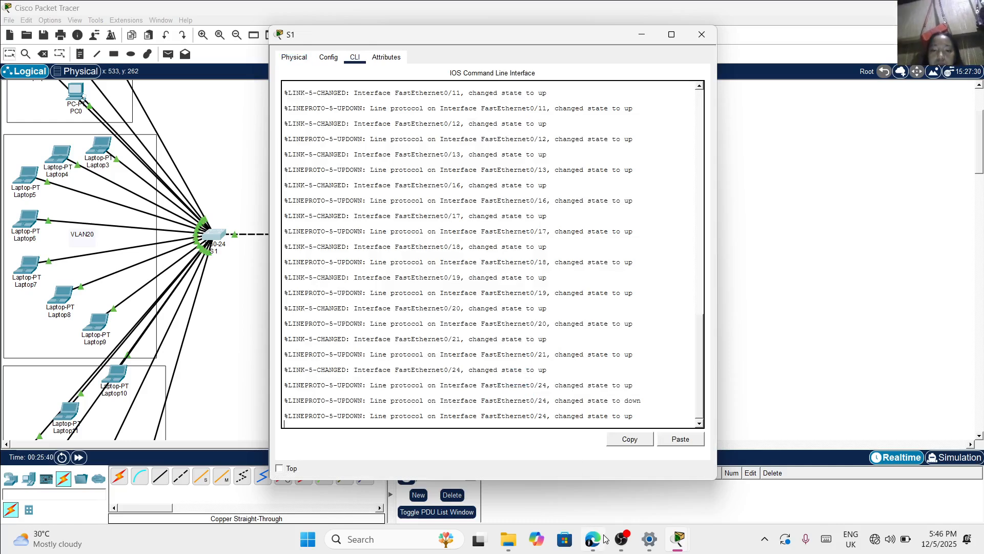
mouse_move(621, 539)
click(660, 446)
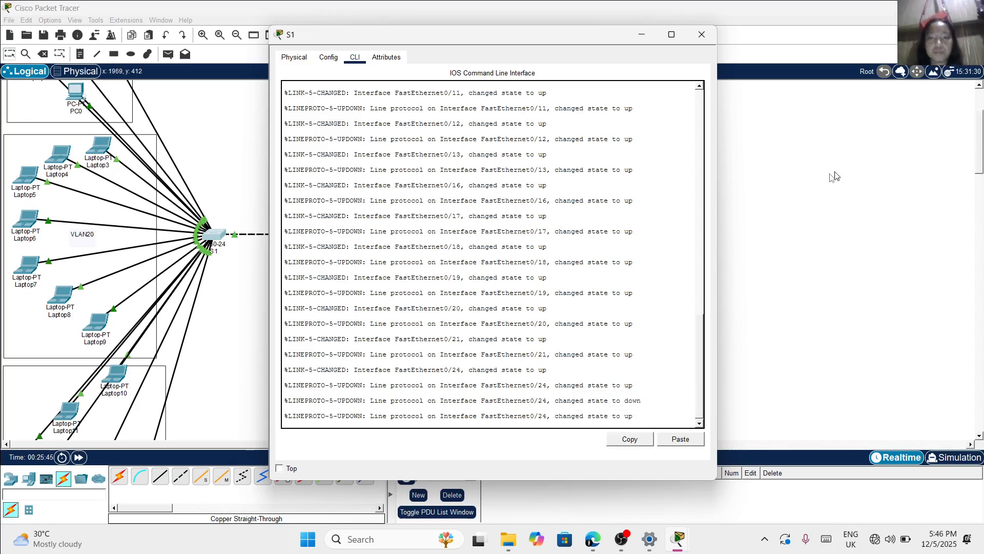
click(615, 302)
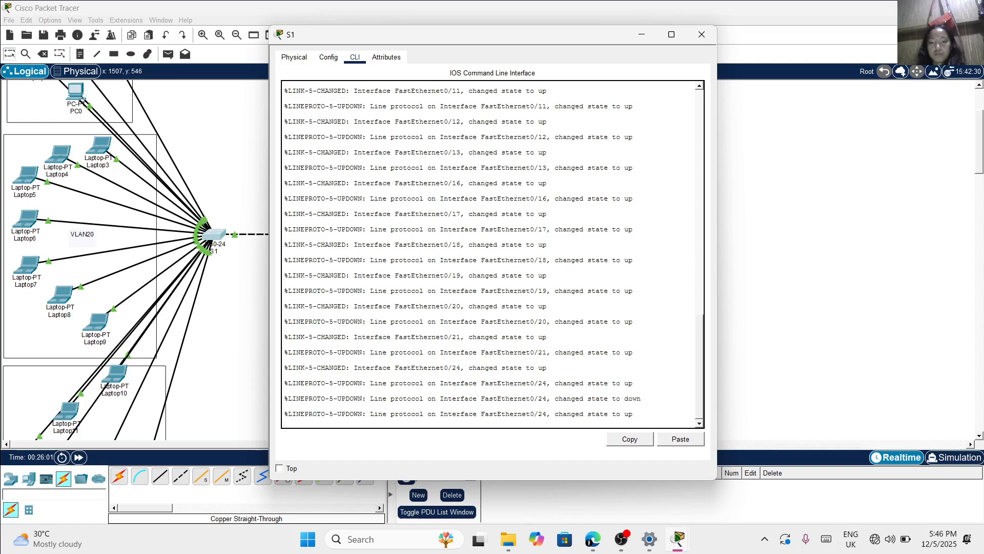
key(Return)
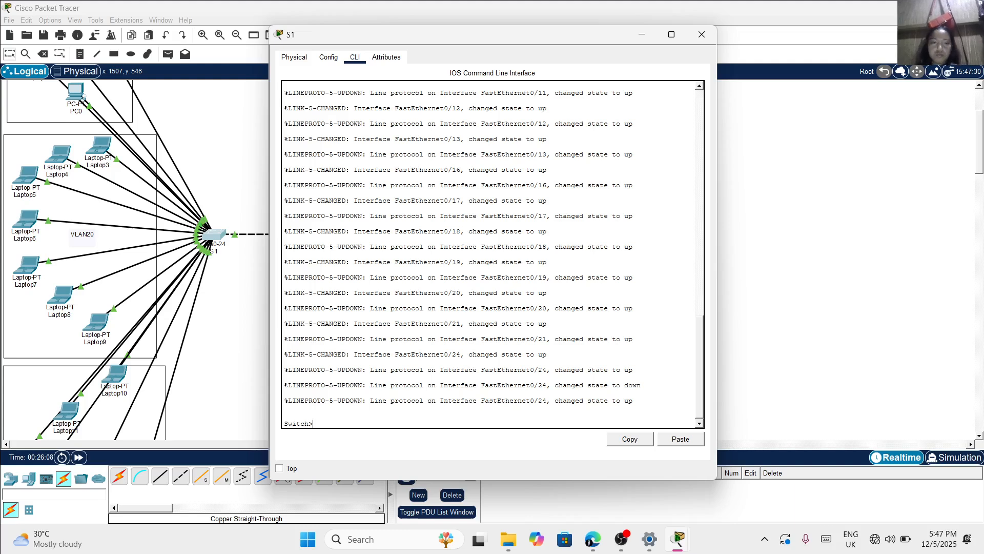
Enter privileged EXEC mode on switch S1 with the enable command
text(Ee)
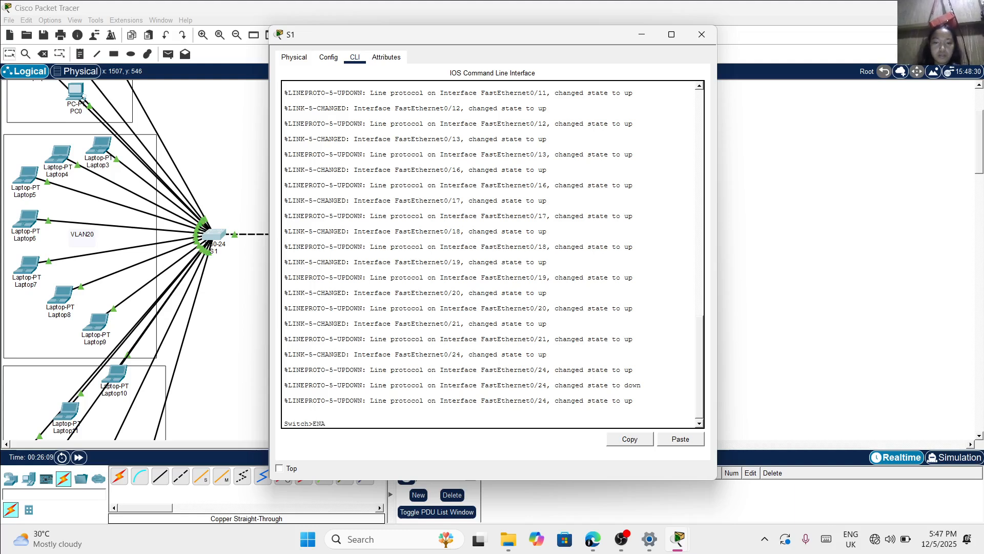
key(Caps_Lock)
key(BackSpace)
key(BackSpace)
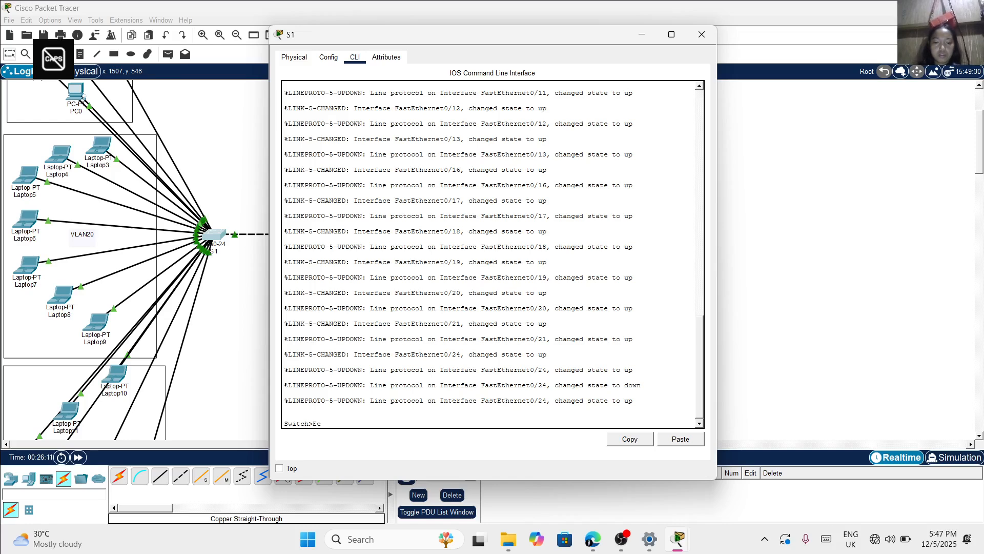
text(enable)
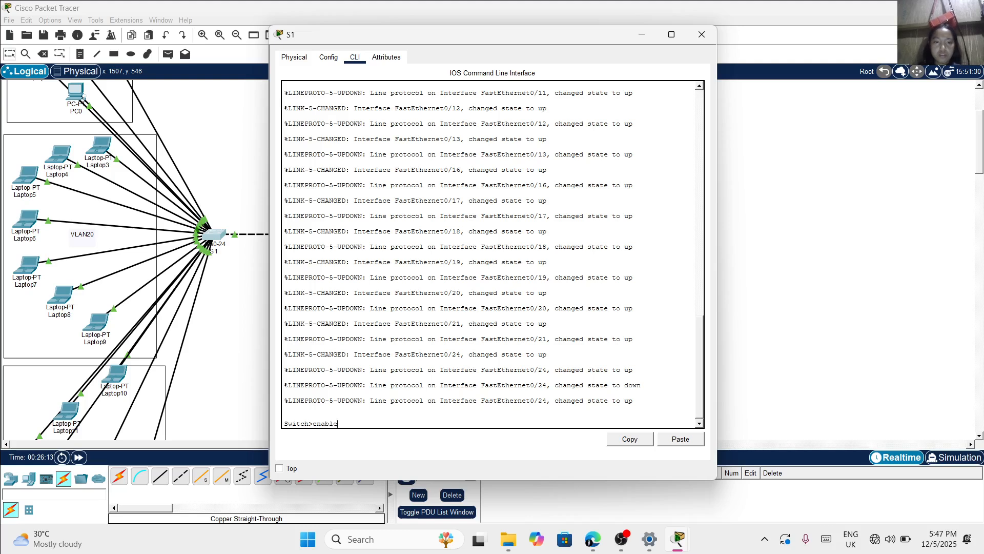
key(Return)
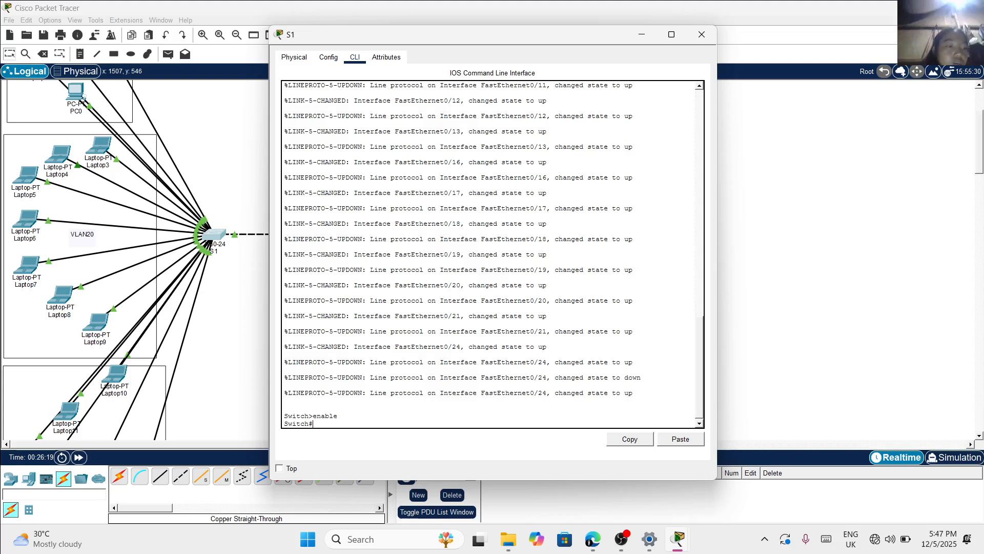
Enter global configuration mode on switch S1 with configure terminal
text(con)
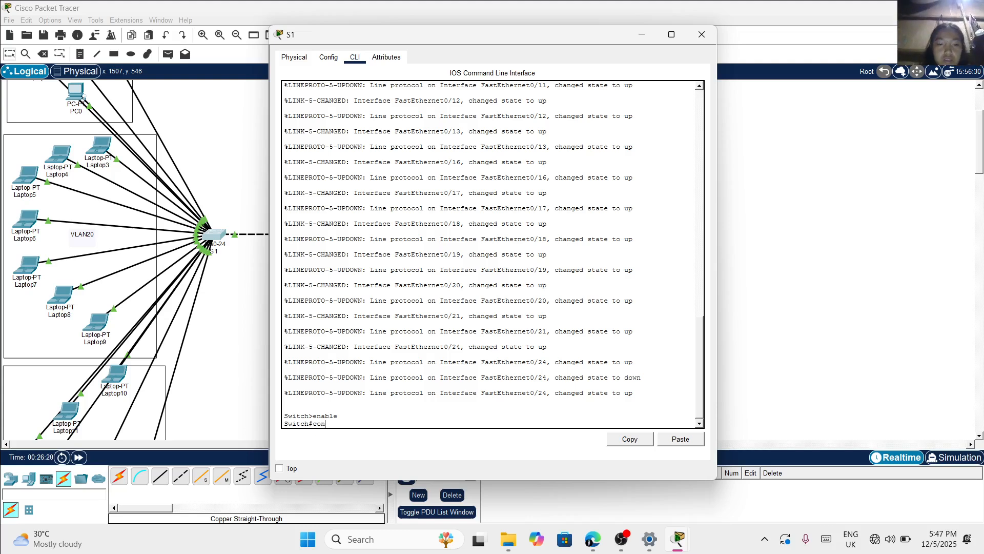
text(figure termin)
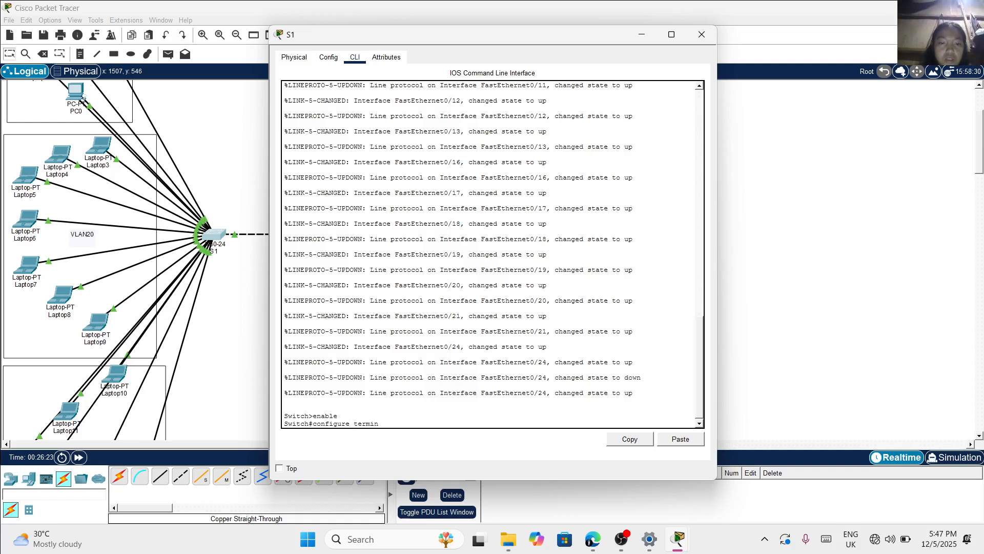
text(al)
key(Return)
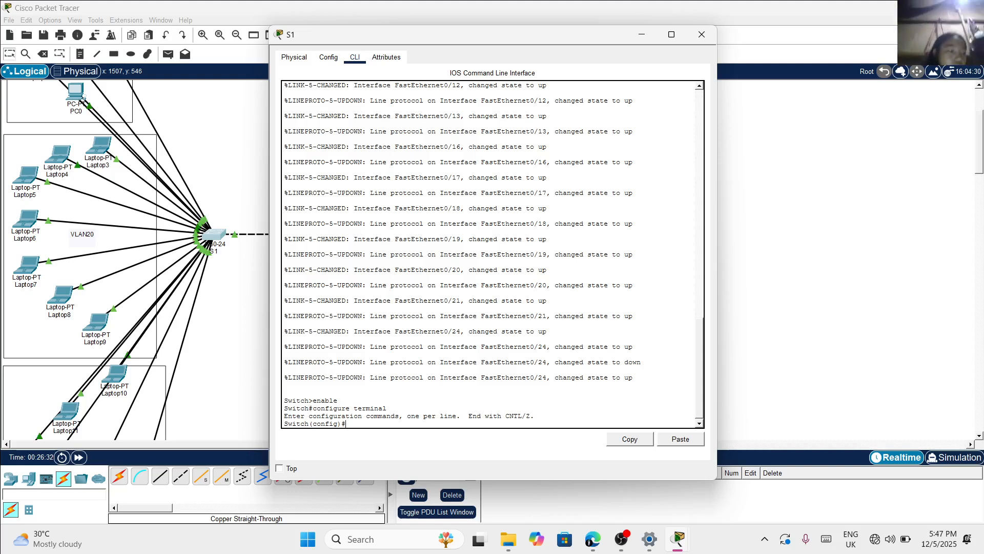
Set the switch's hostname to S1 in global configuration mode
text(ho)
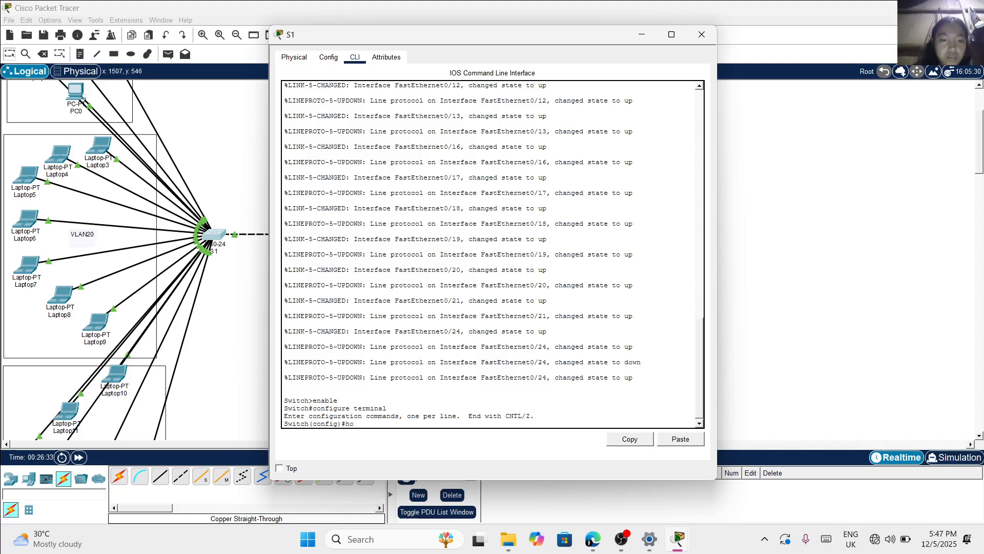
text(stname)
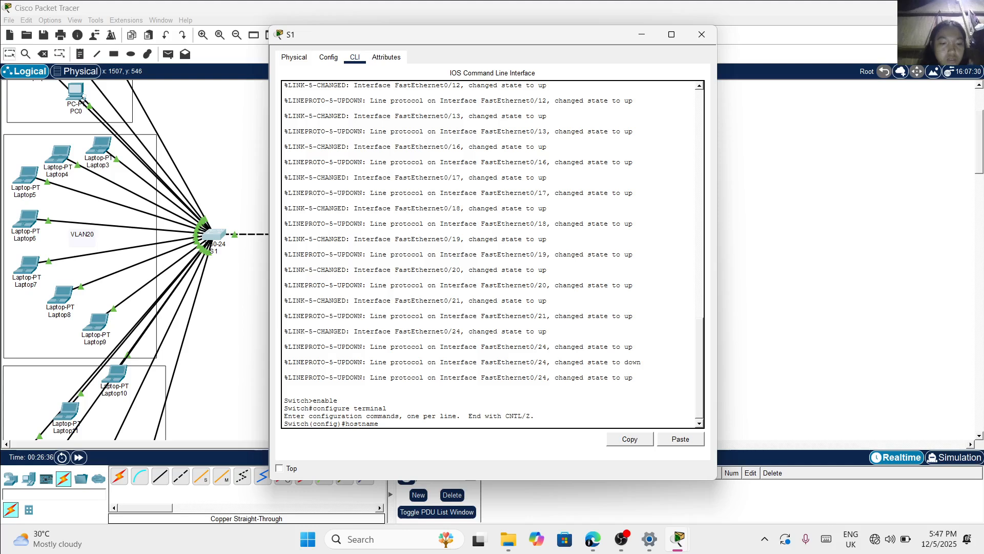
key(Caps_Lock)
text(S)
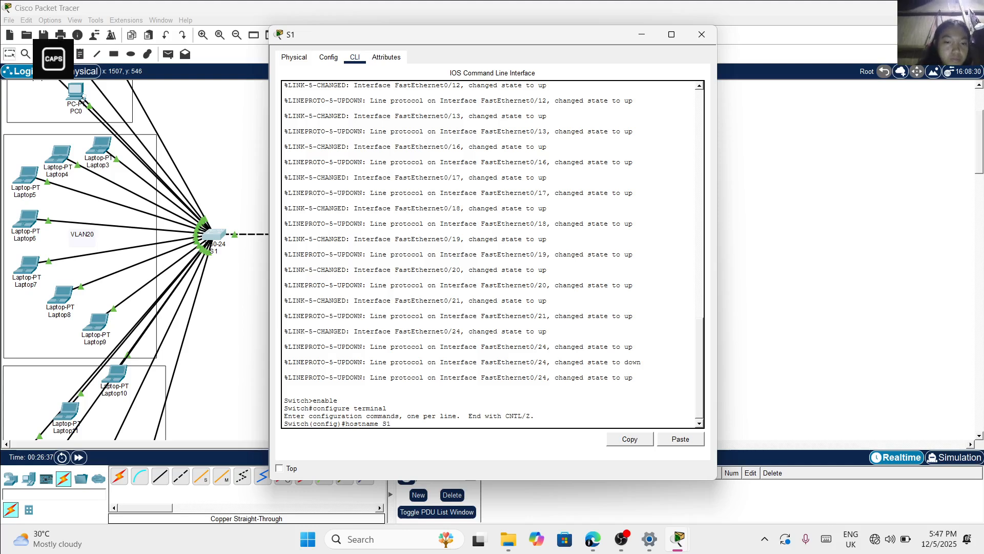
text(1)
key(Return)
key(Caps_Lock)
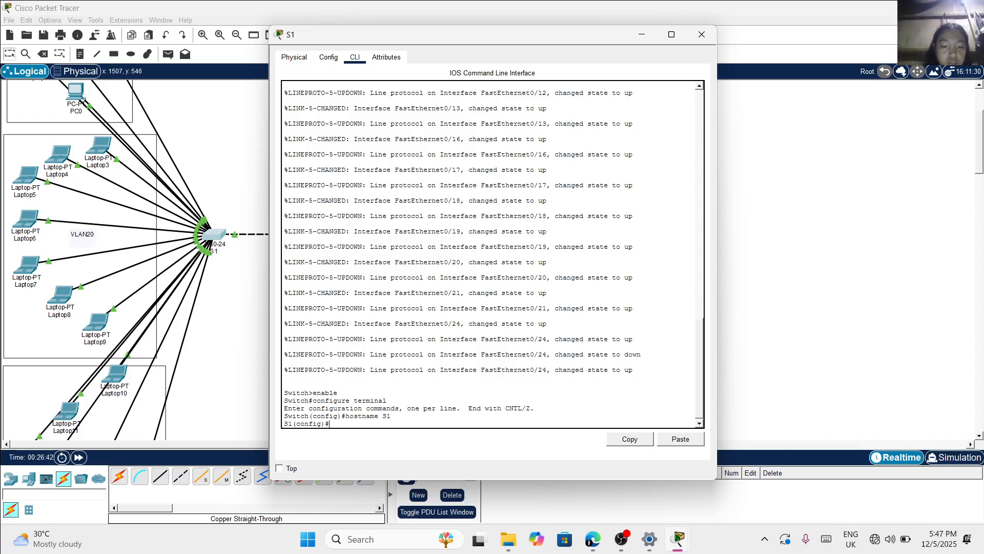
Set the privileged-mode password on S1 with the enable secret command
text(enable )
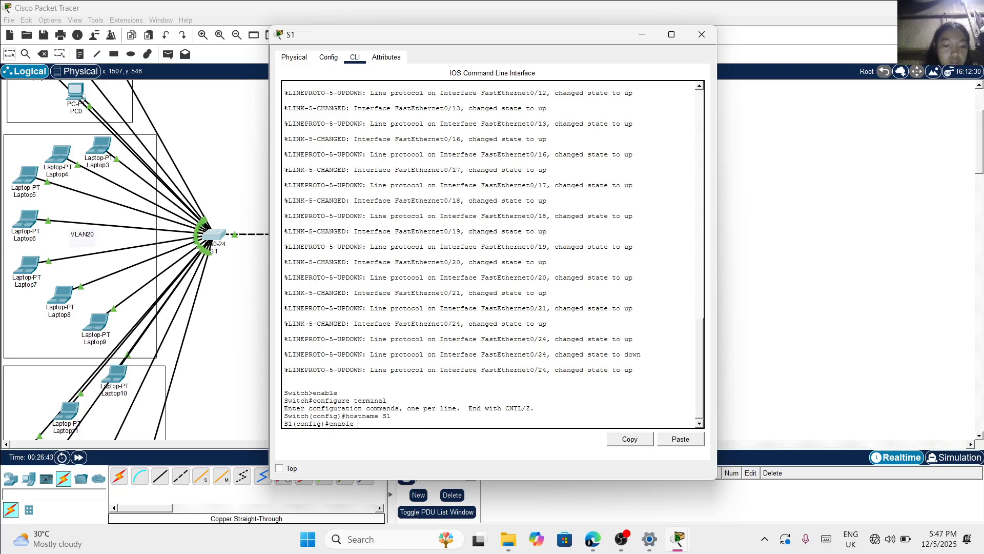
text(secret )
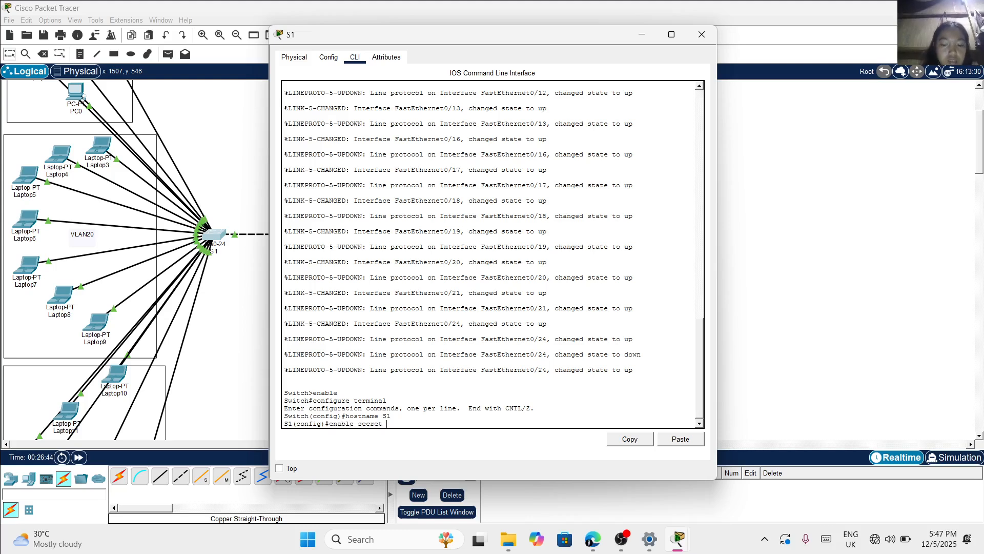
text(class)
key(Return)
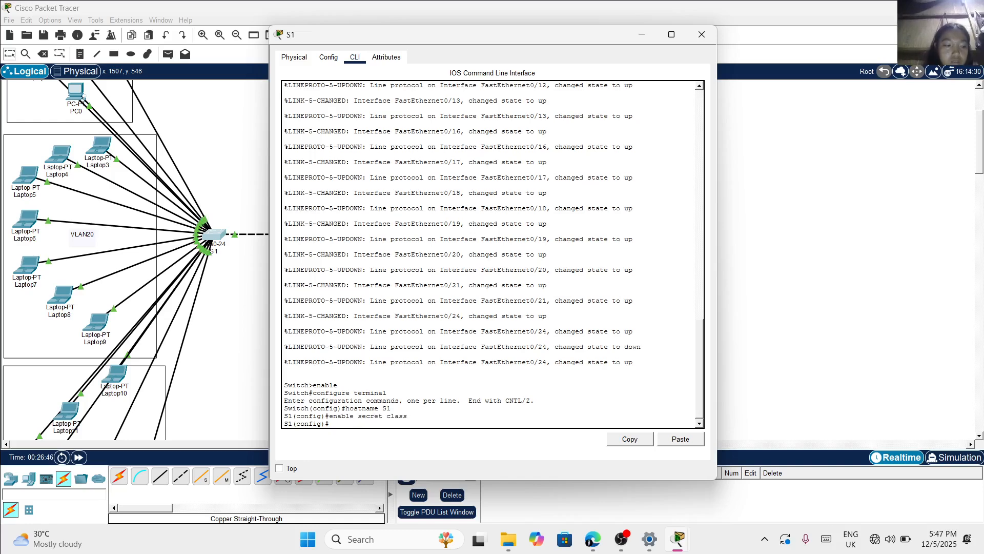
Disable DNS lookups on S1 with the command no ip domain-lookup
text(no)
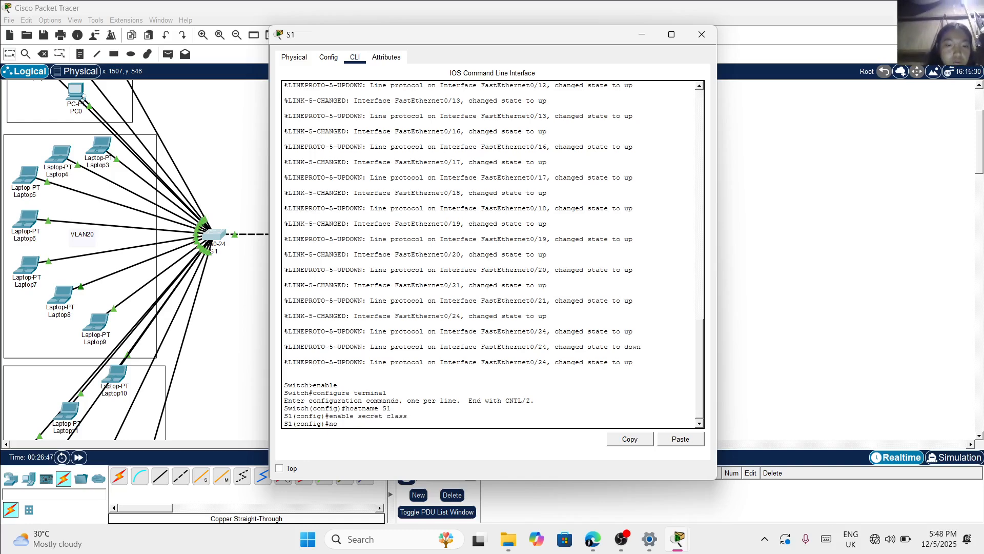
text( ip)
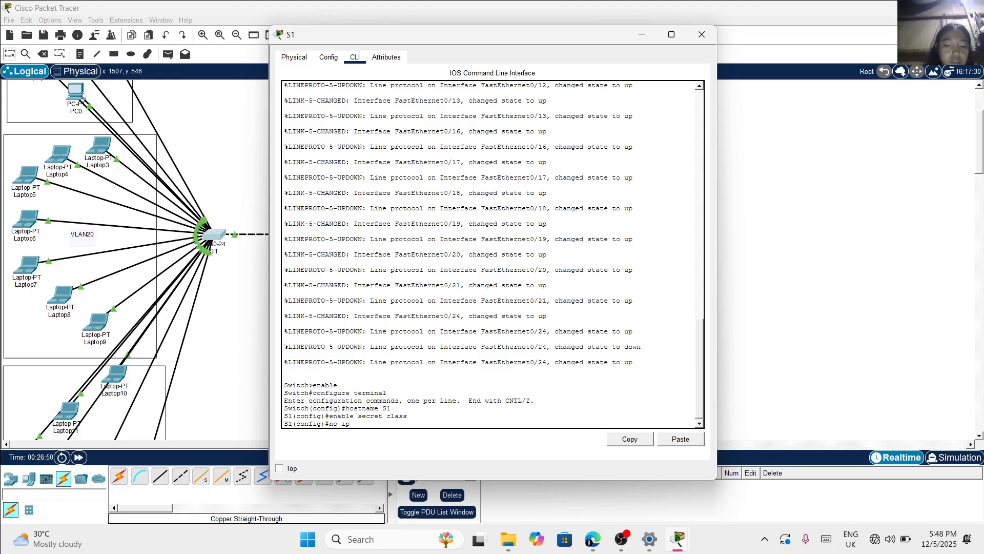
text( domain)
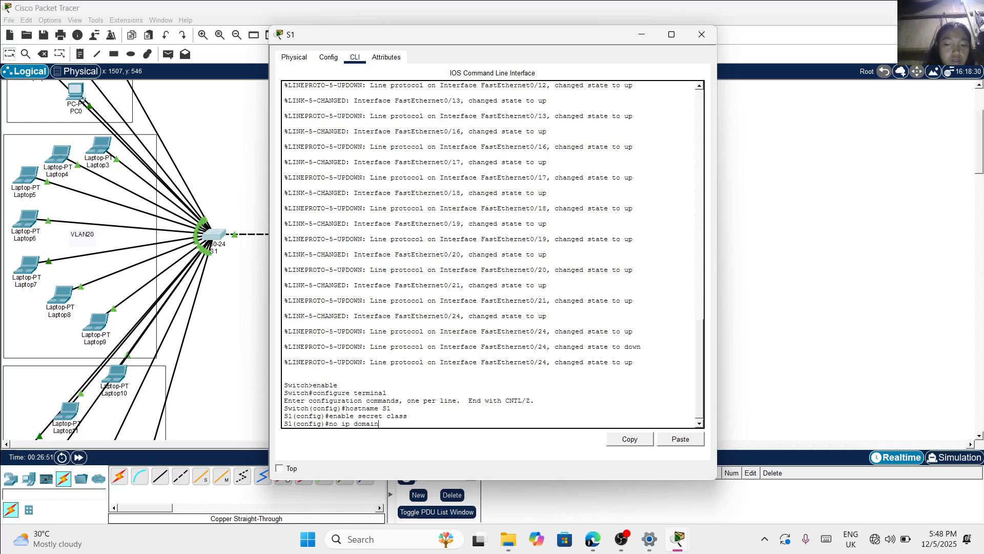
text(-lookup)
key(Return)
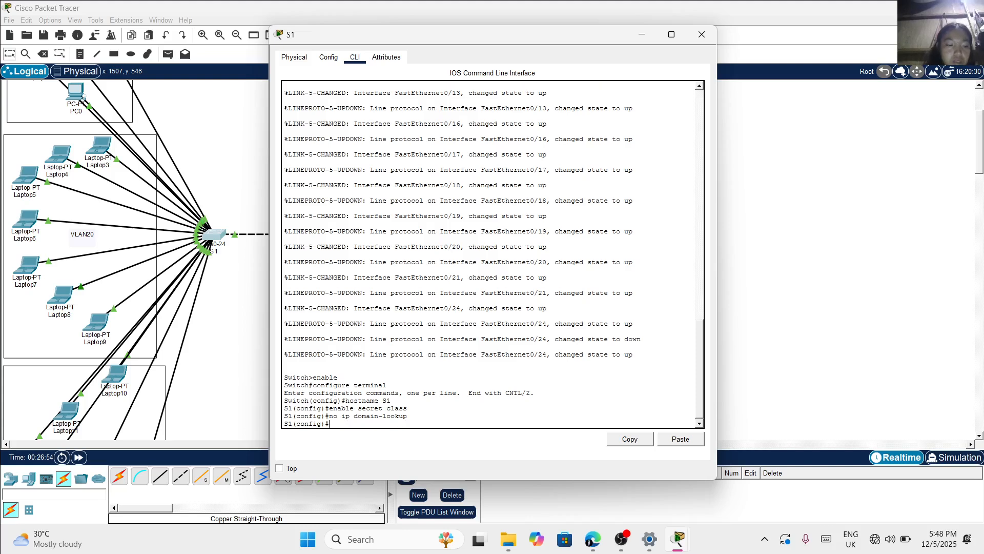
Try to set a message-of-the-day banner on S1 with the command banner motd #Unauthorized
text(bann)
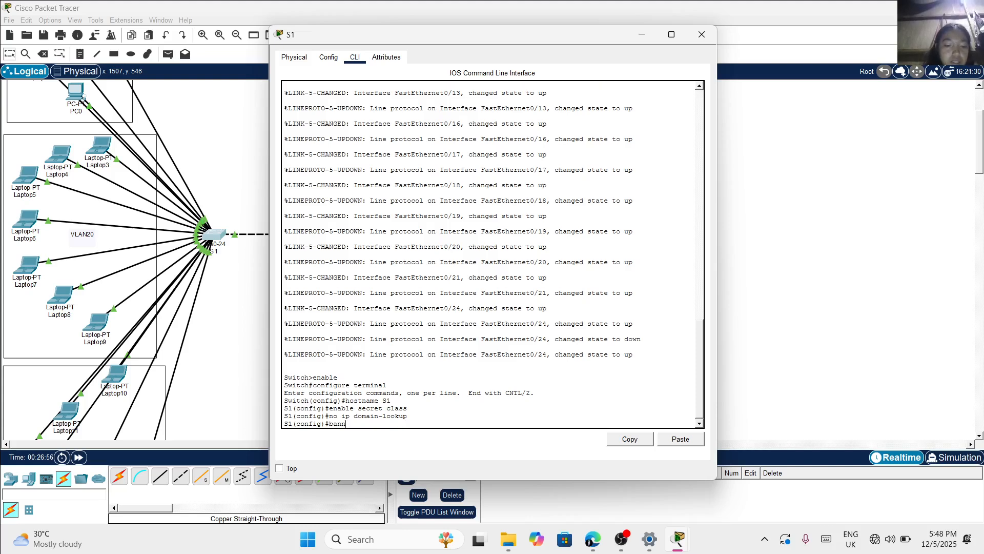
text(er motd)
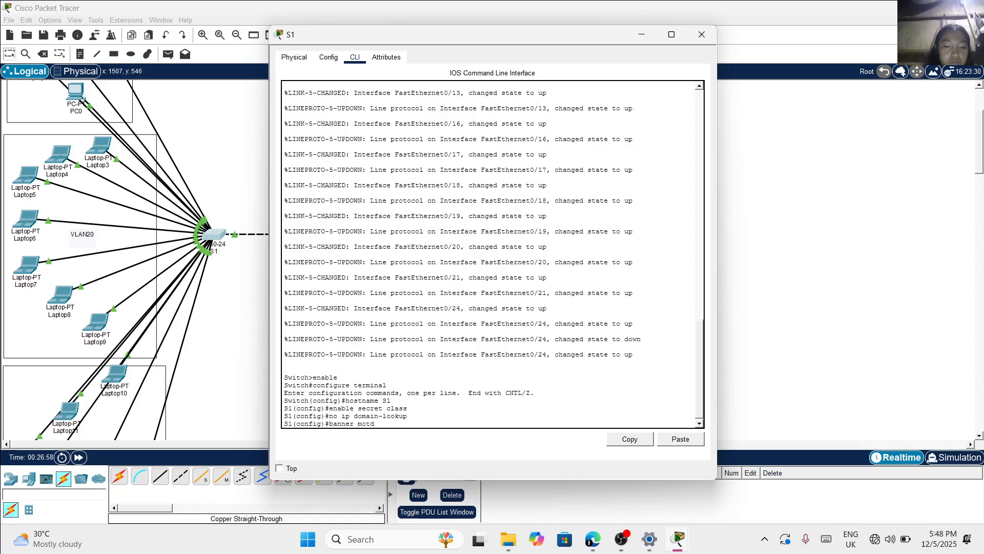
text( ~)
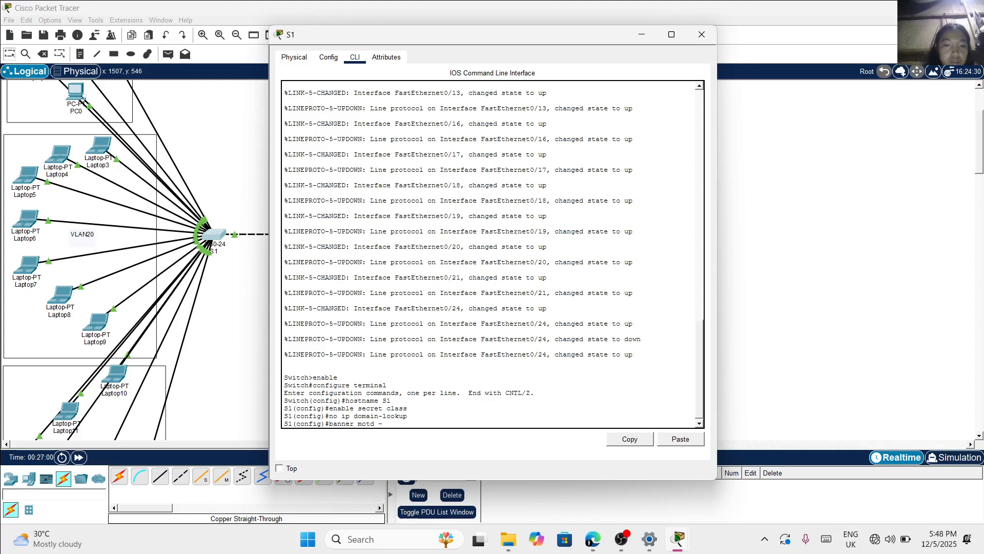
key(BackSpace)
text(#)
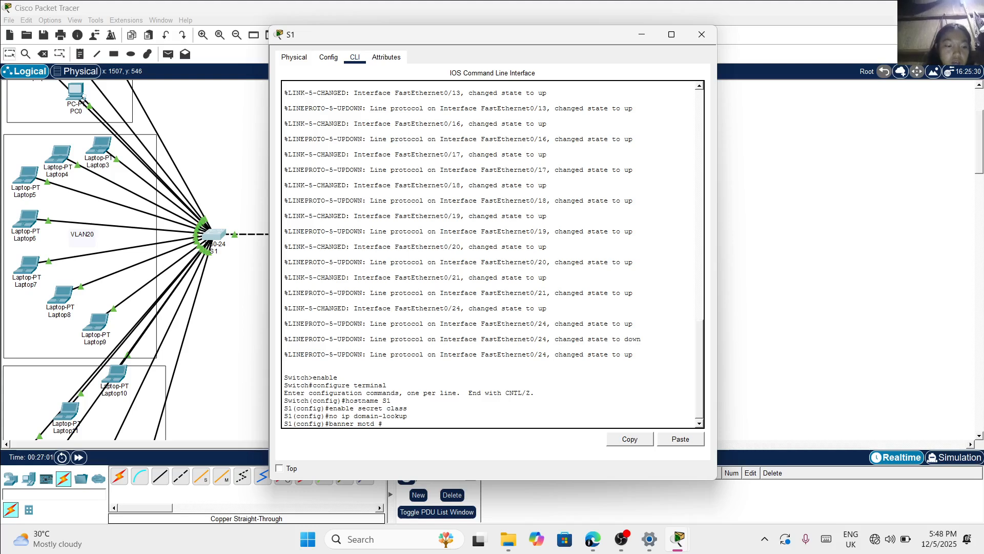
key(Caps_Lock)
text(Una)
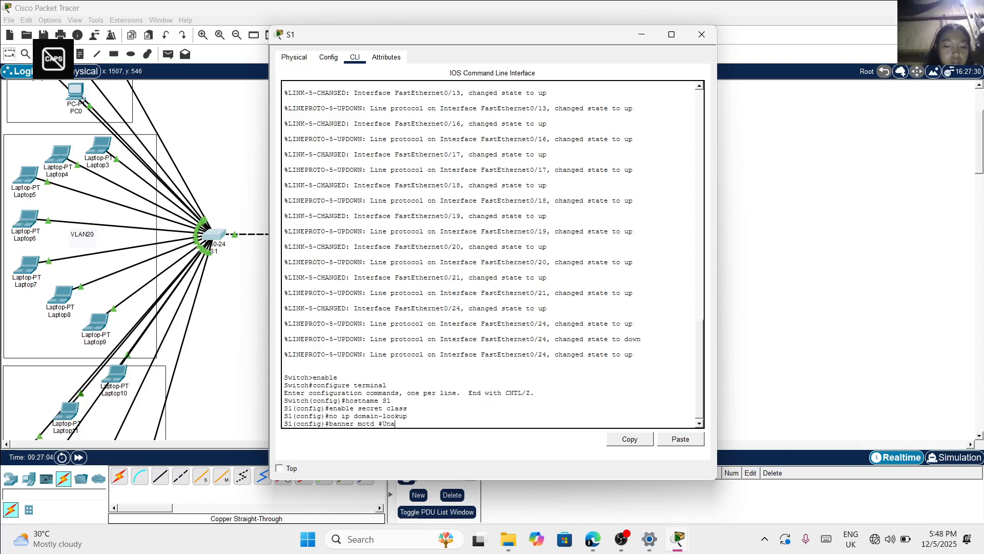
text(uthorized)
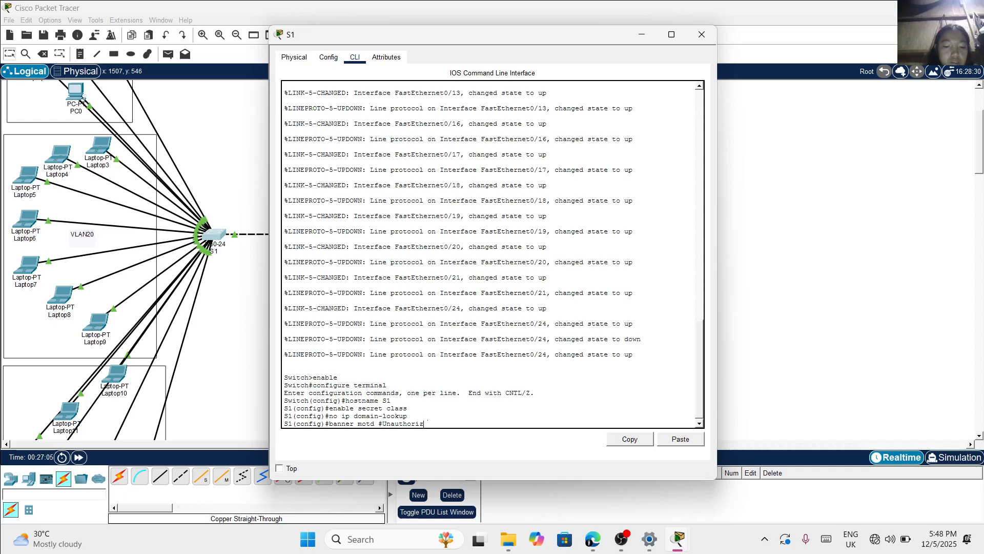
key(Return)
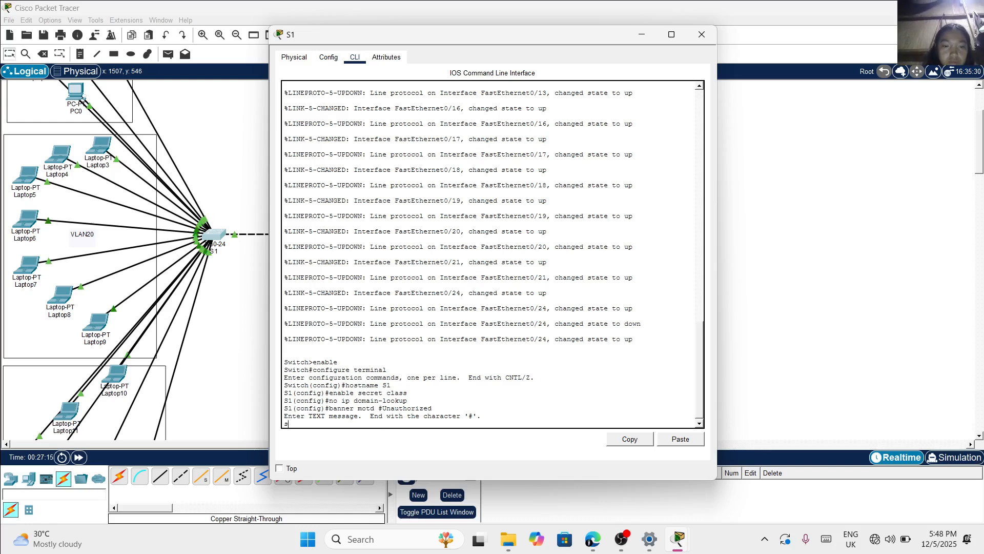
Add a blank line and the prompt text "S1(Cconfig)#" to the open banner message on S1
key(Caps_Lock)
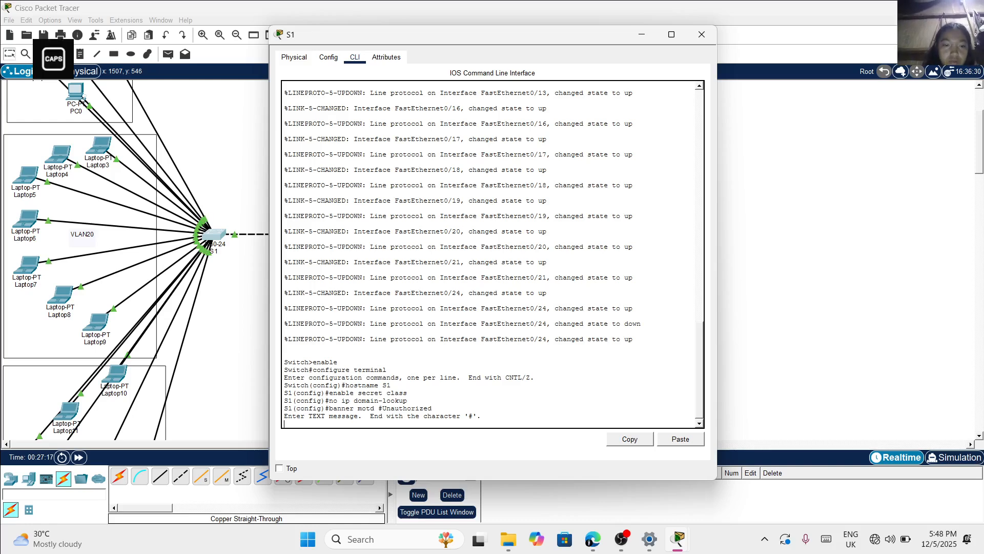
key(Return)
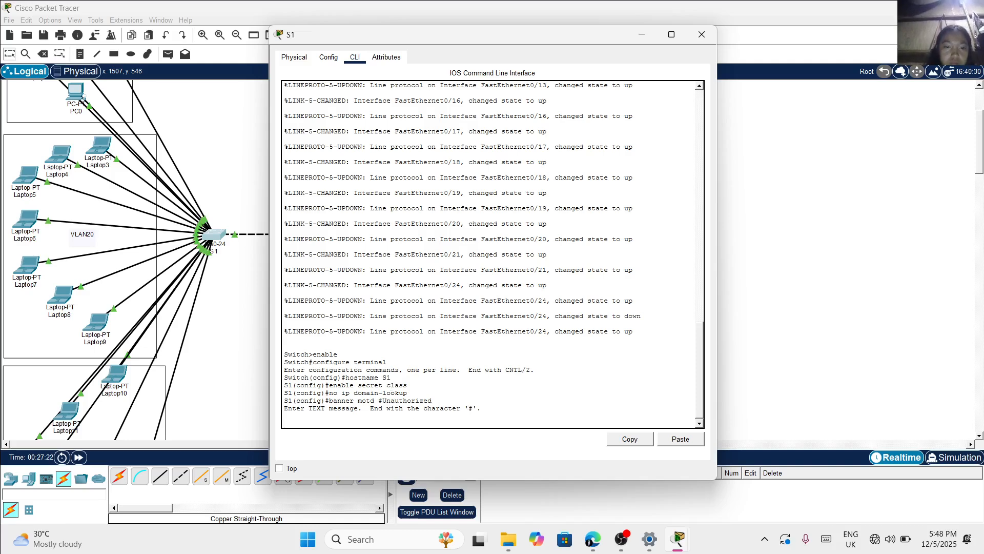
text(S)
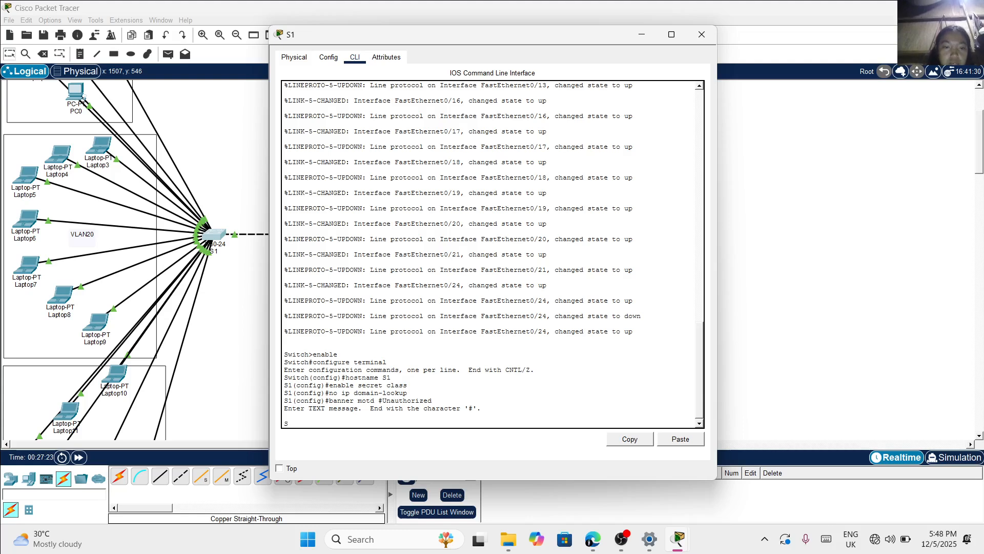
key(Caps_Lock)
text(1)
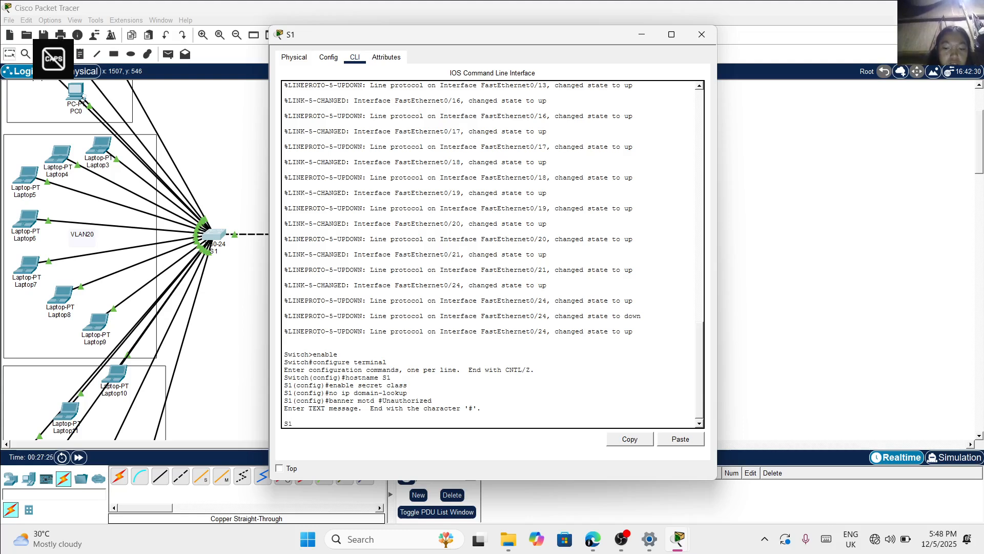
text( ()
key(Caps_Lock)
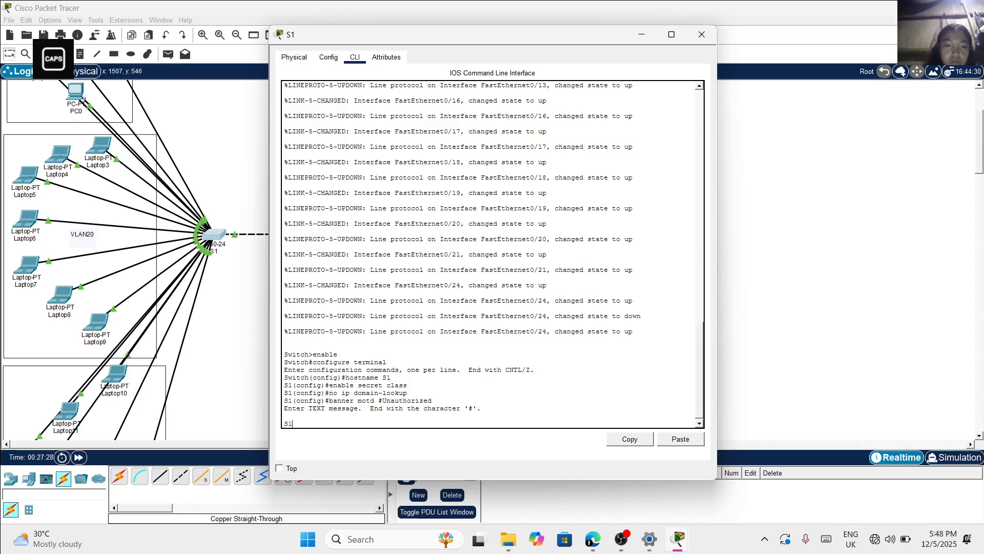
text(CON)
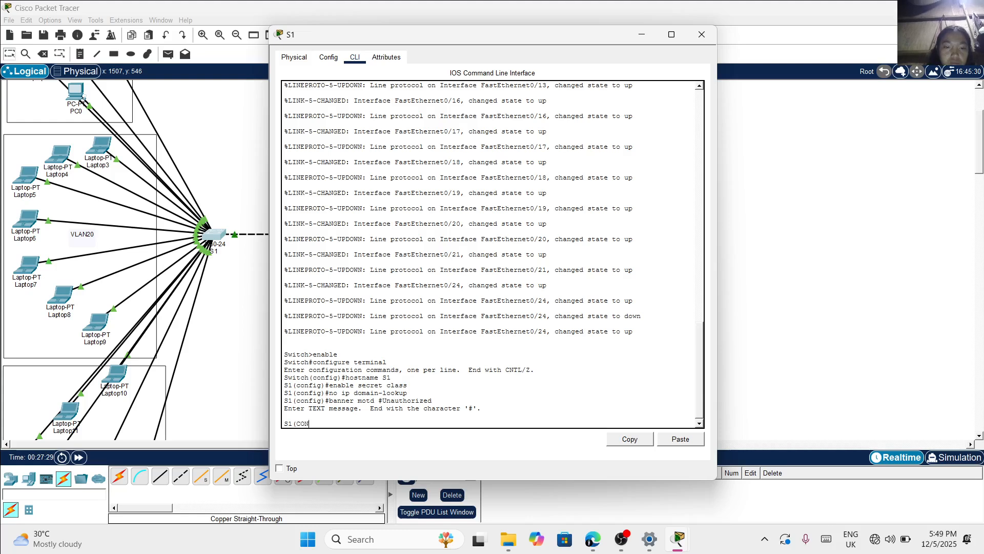
key(Caps_Lock)
text(confi)
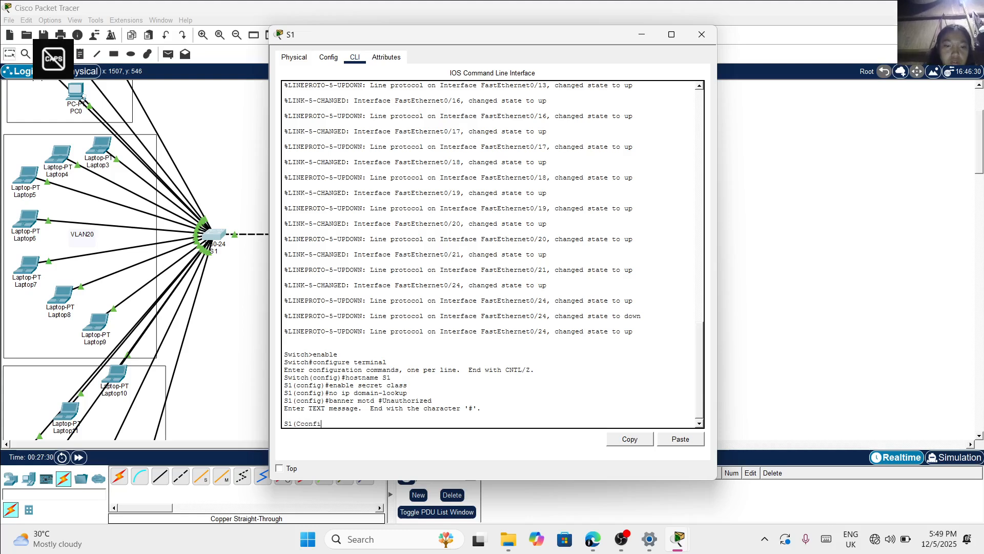
text(g)#)
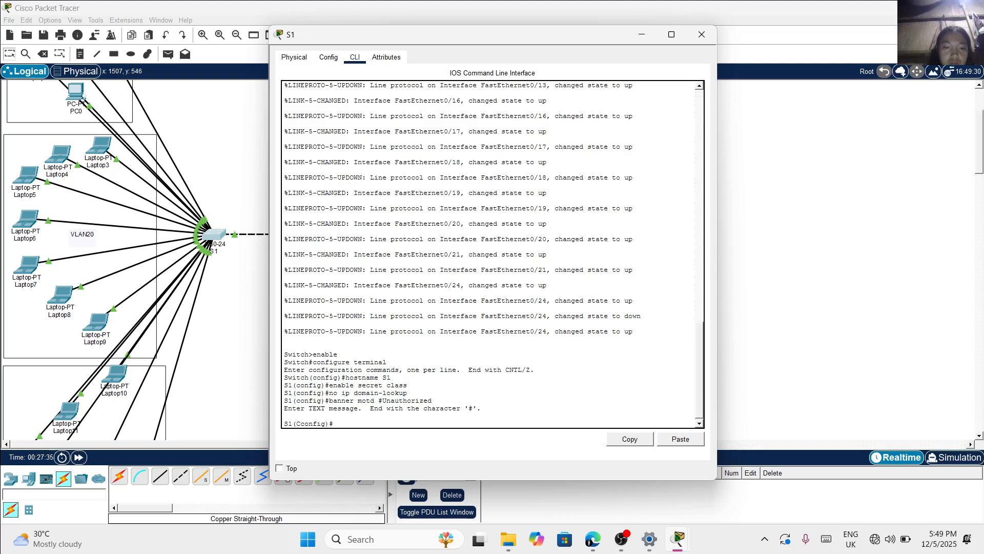
Complete the open banner entry on S1 with the line banner motd #Unauthorized access is prohibited!#
text(bann)
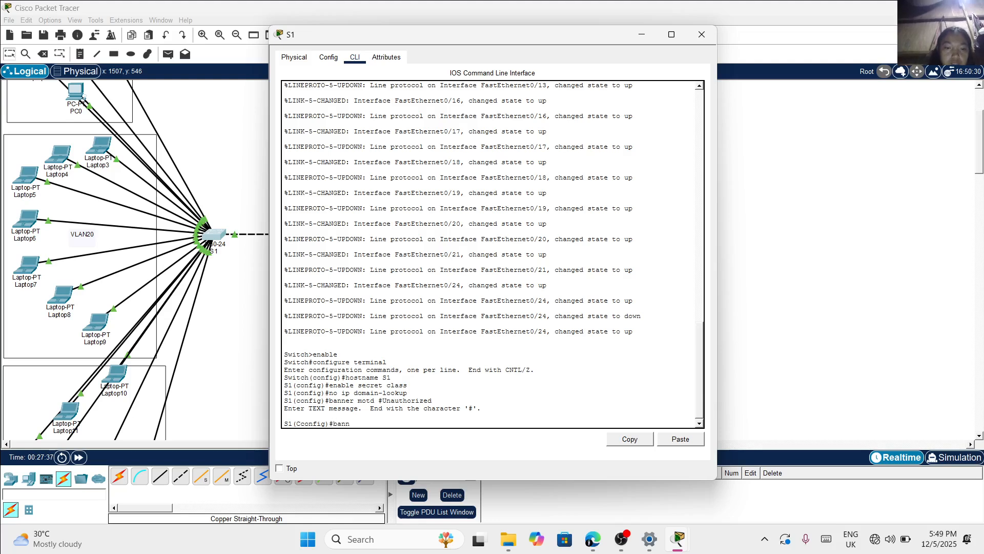
text(er mod)
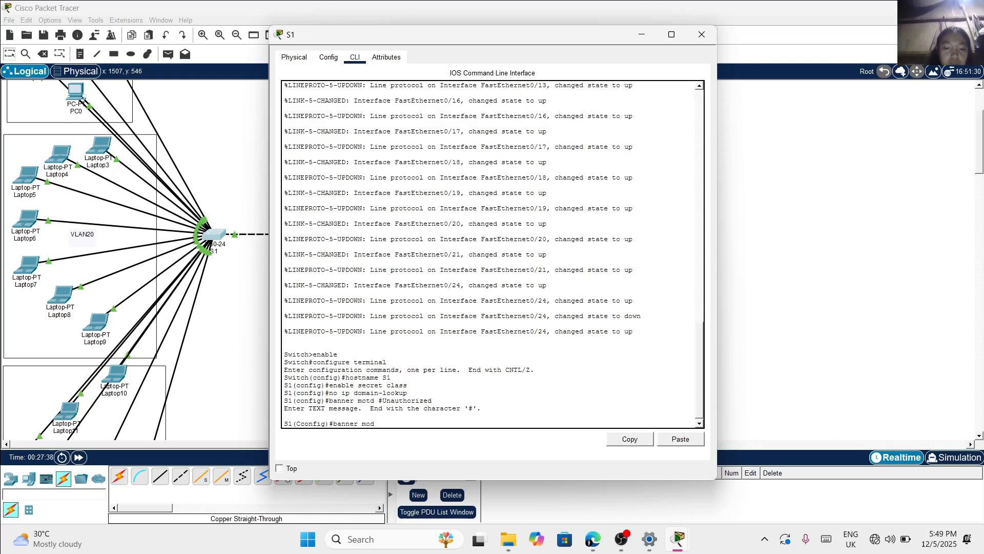
text(d ~)
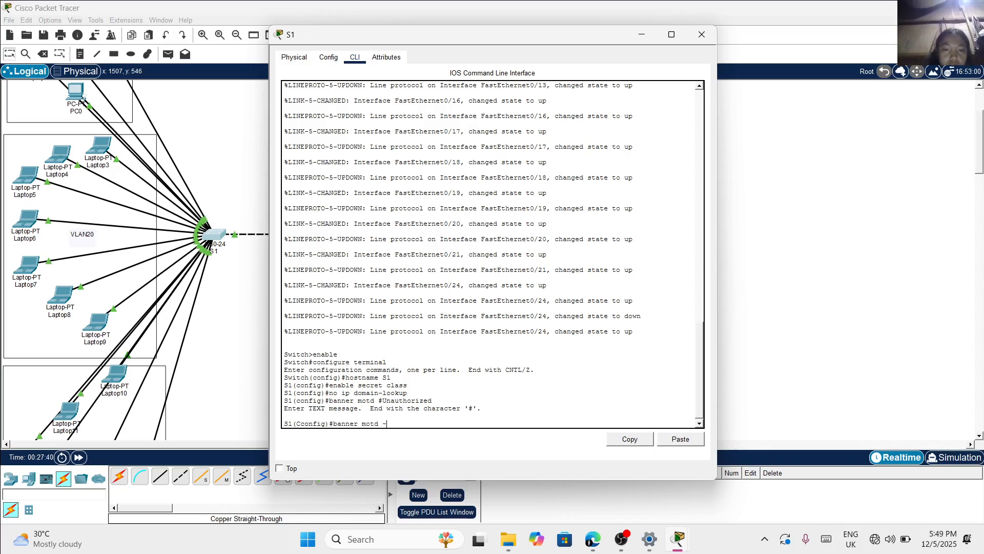
key(Caps_Lock)
text(#)
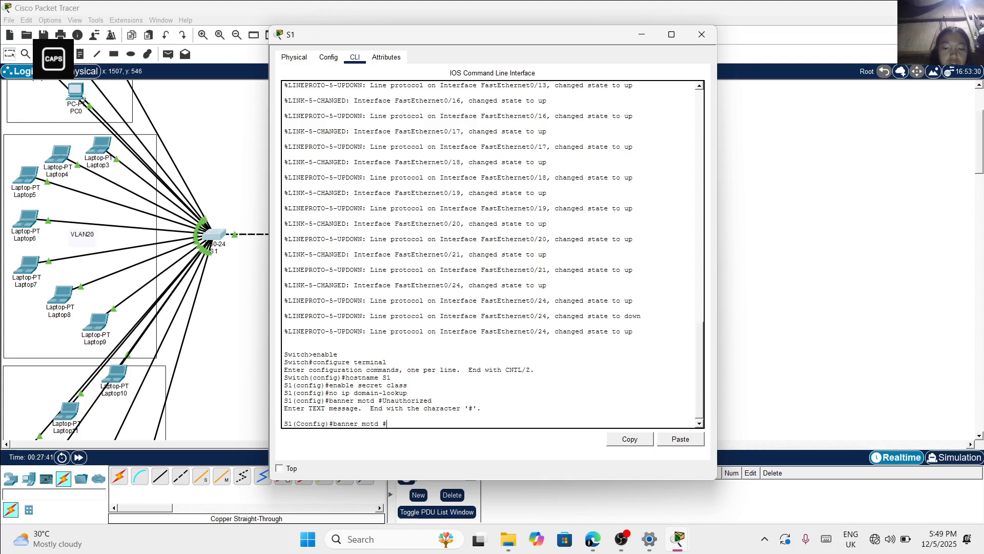
key(Caps_Lock)
text(uN)
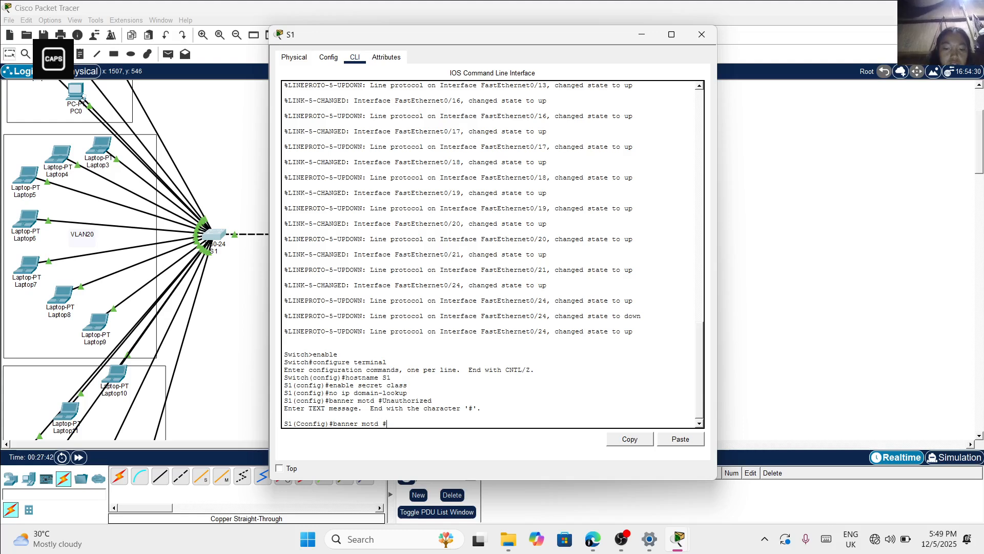
key(BackSpace)
text(UN)
key(Caps_Lock)
text(n)
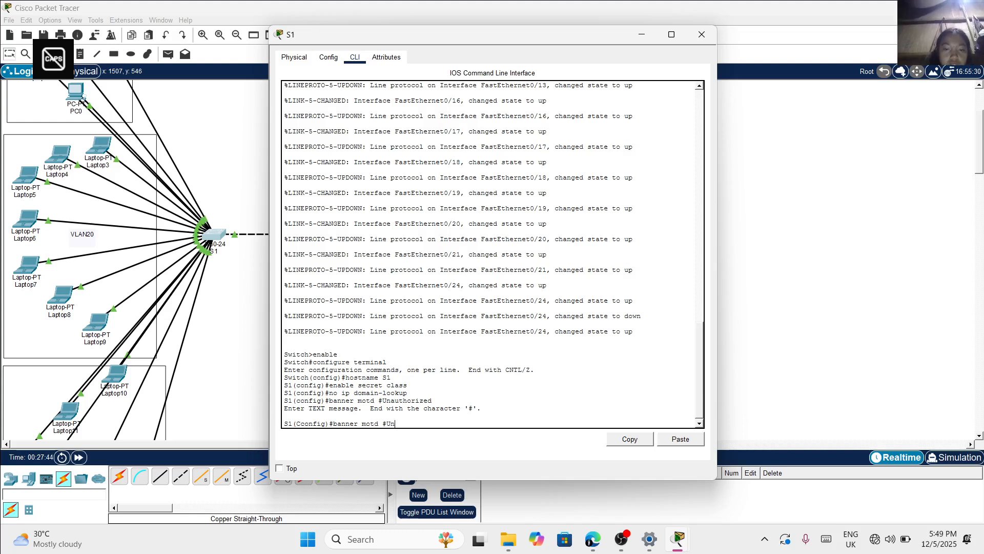
text(auth)
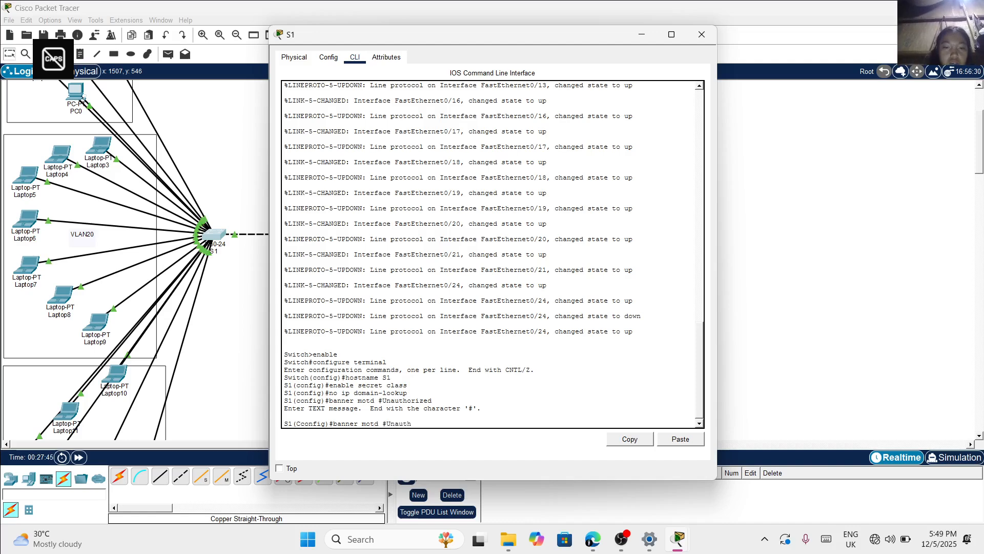
text(oriz)
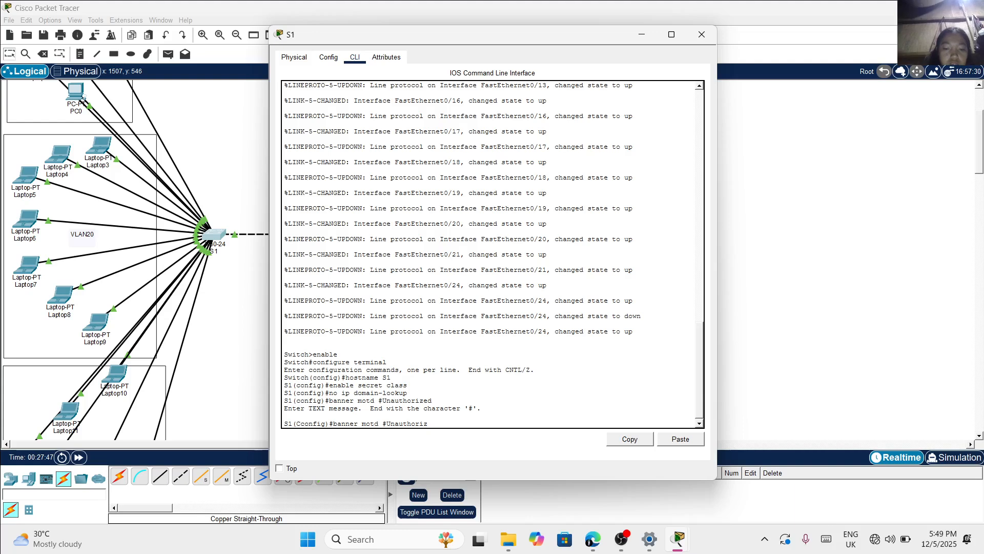
text(ed)
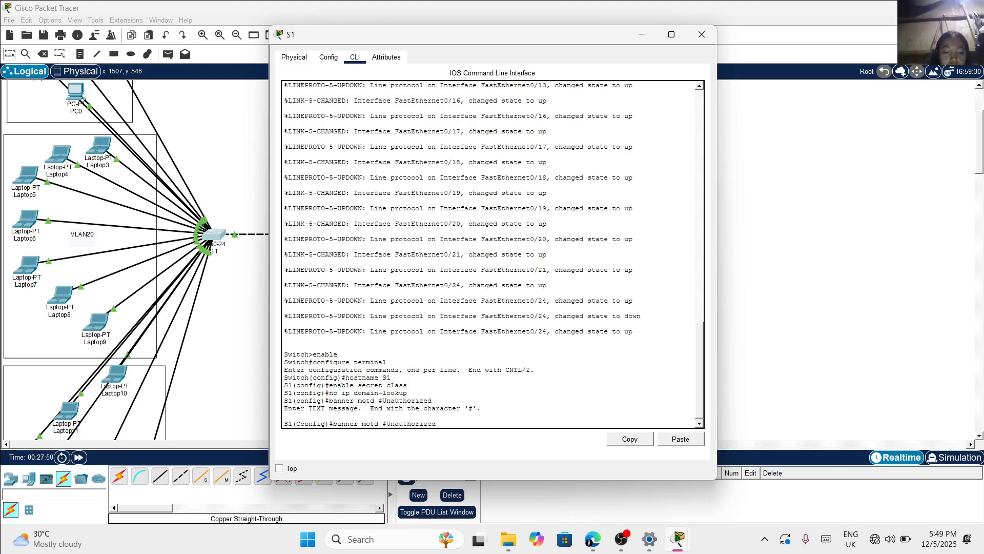
text( access)
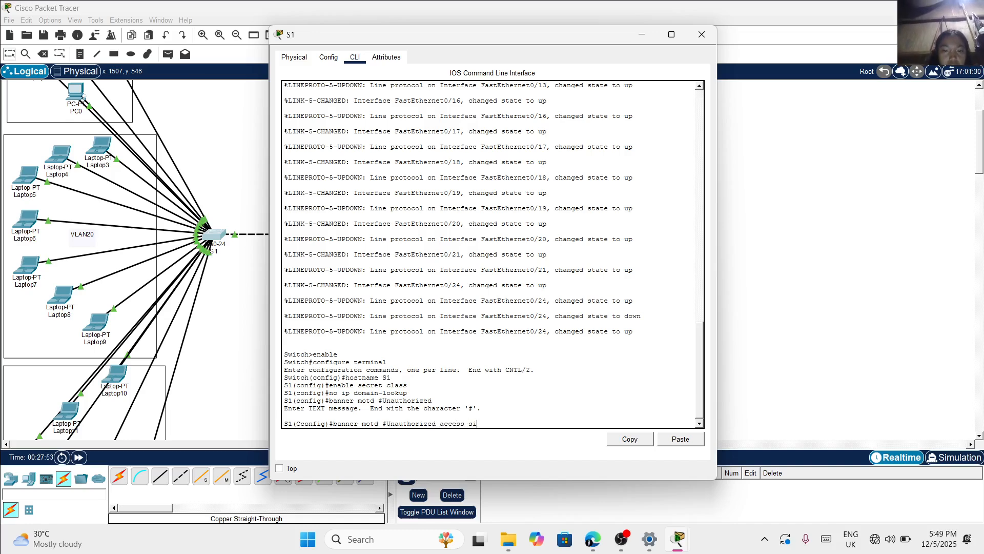
text( i)
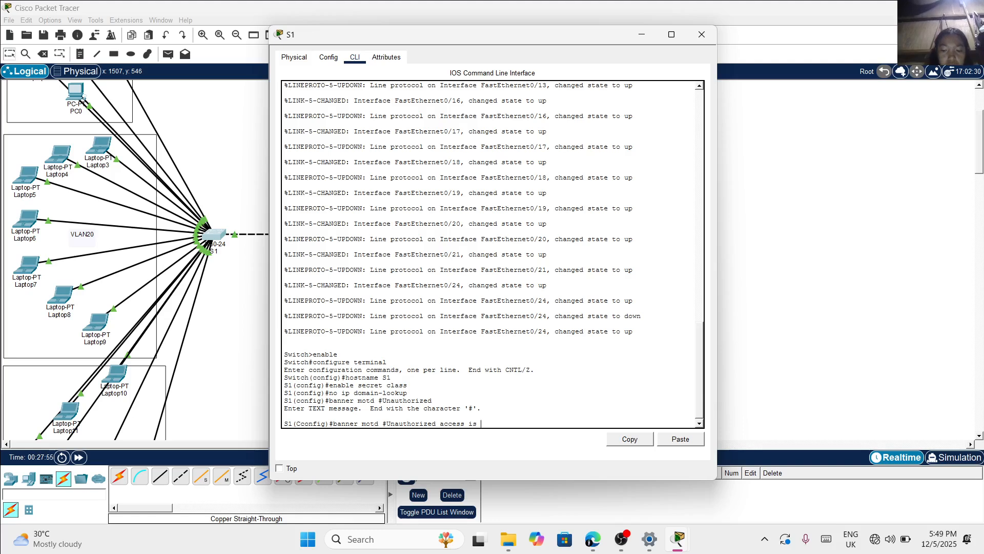
text(s prohibited)
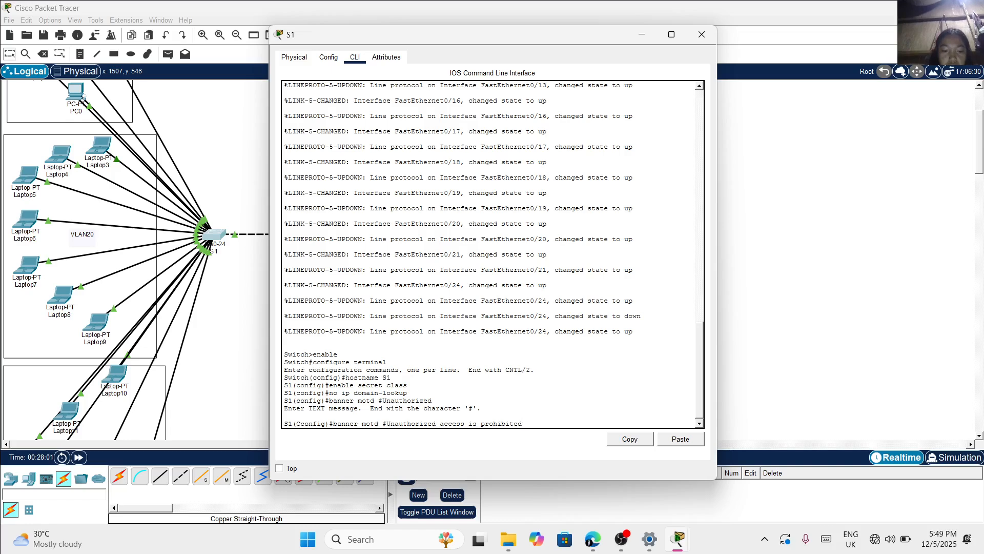
text(!#)
key(Return)
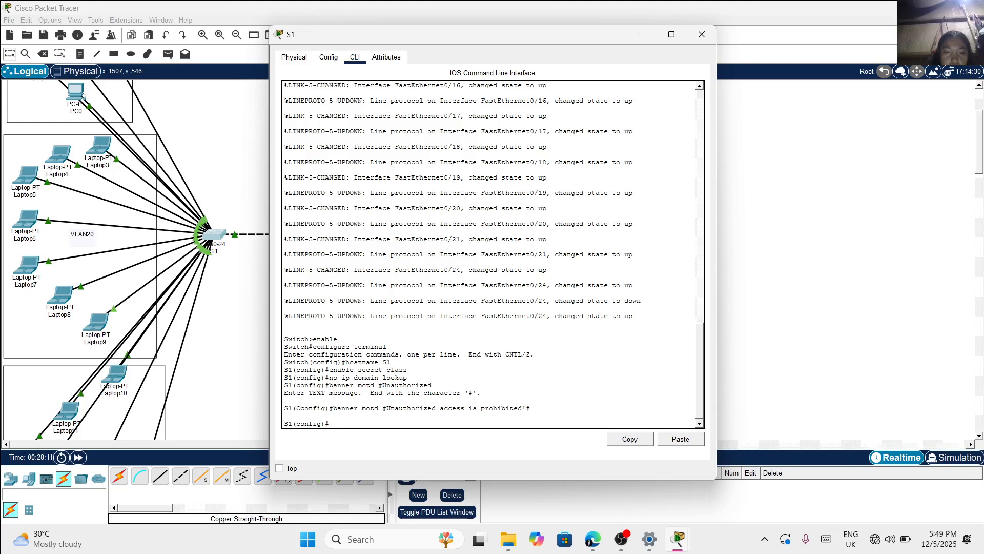
Replace S1's message-of-the-day banner using the command banner motd #Unauthorized access is prohibited!#
text(banne)
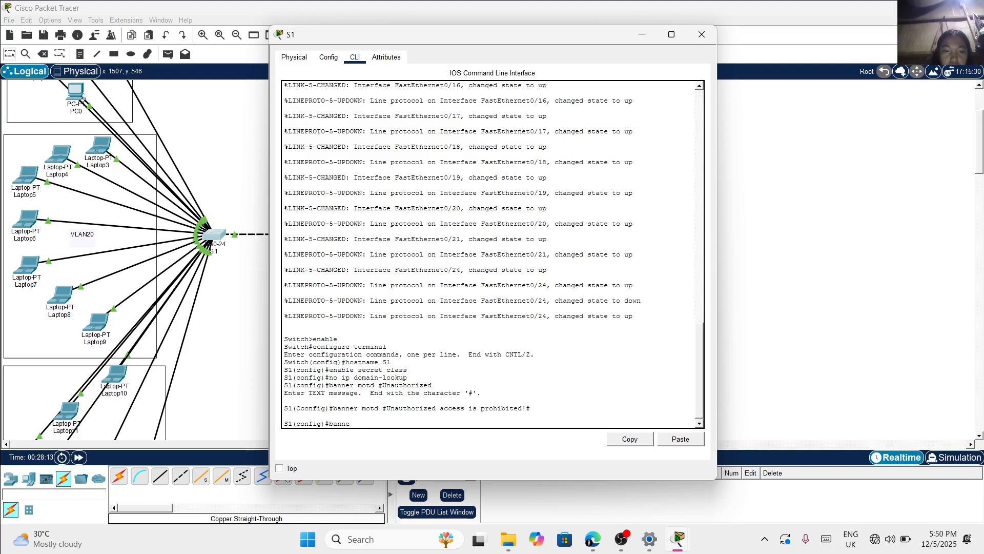
text(r motd)
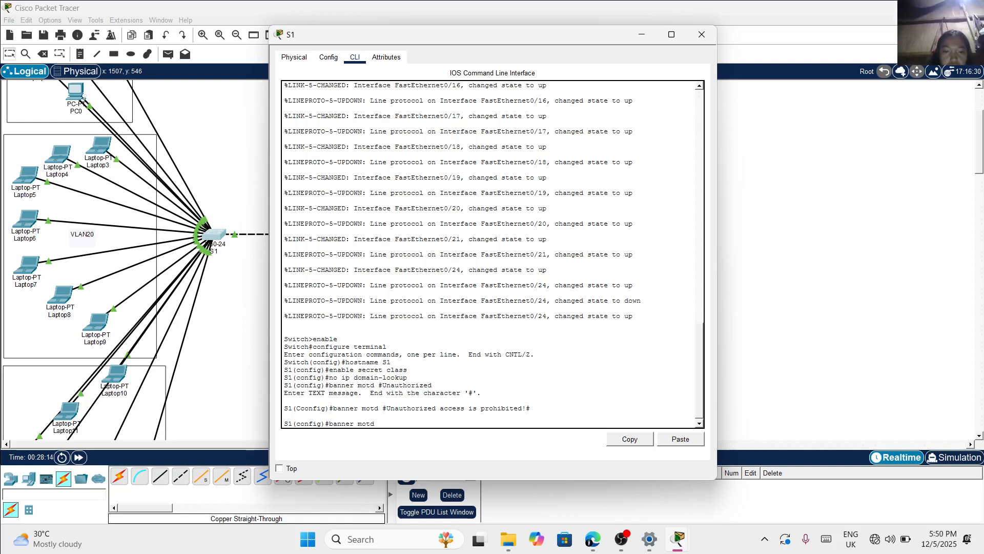
text( #)
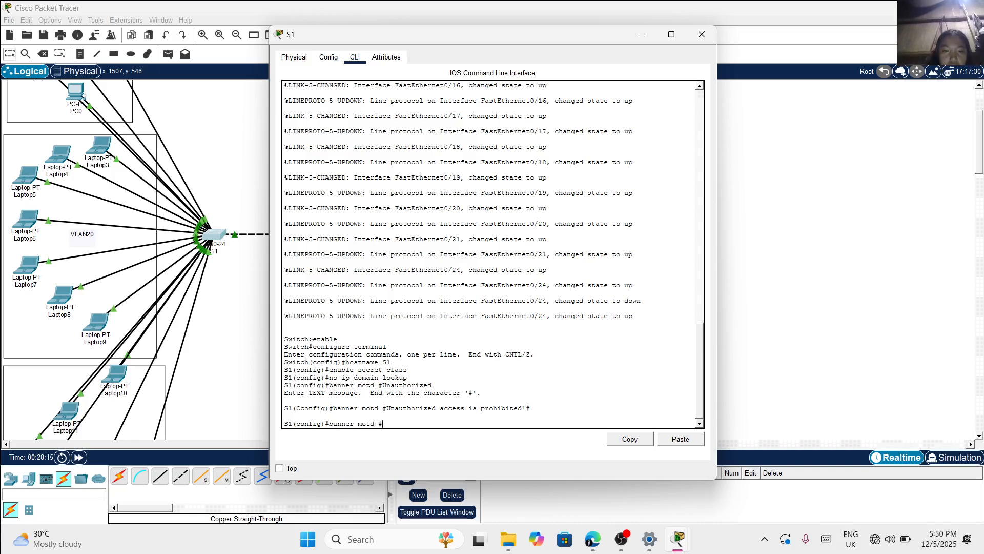
key(Caps_Lock)
text(U)
key(Caps_Lock)
text(na)
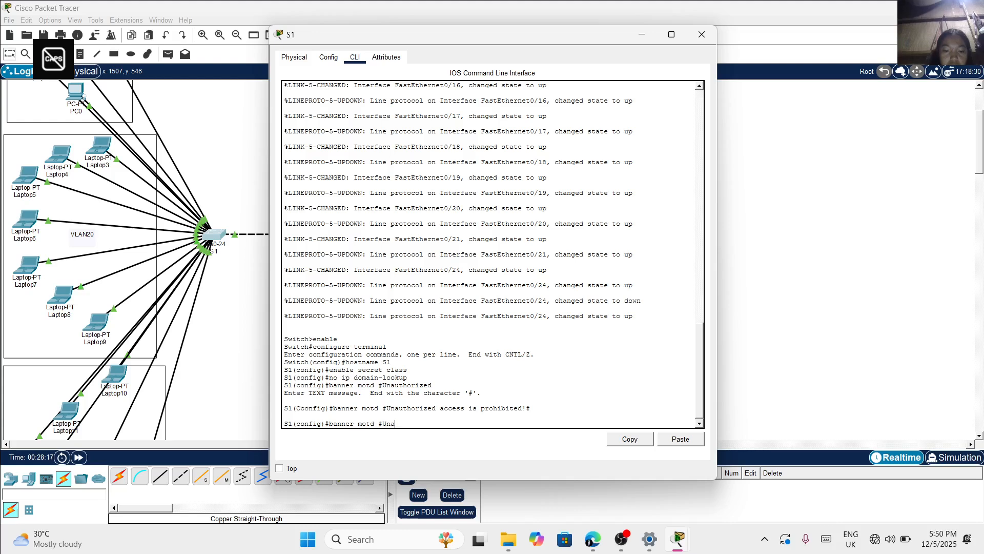
text(uthori)
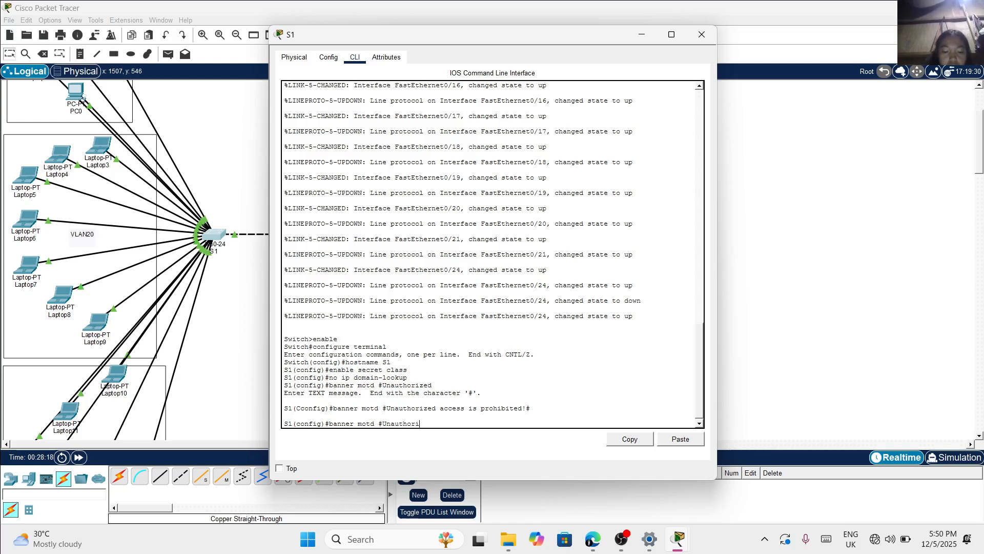
text(zed)
text( a)
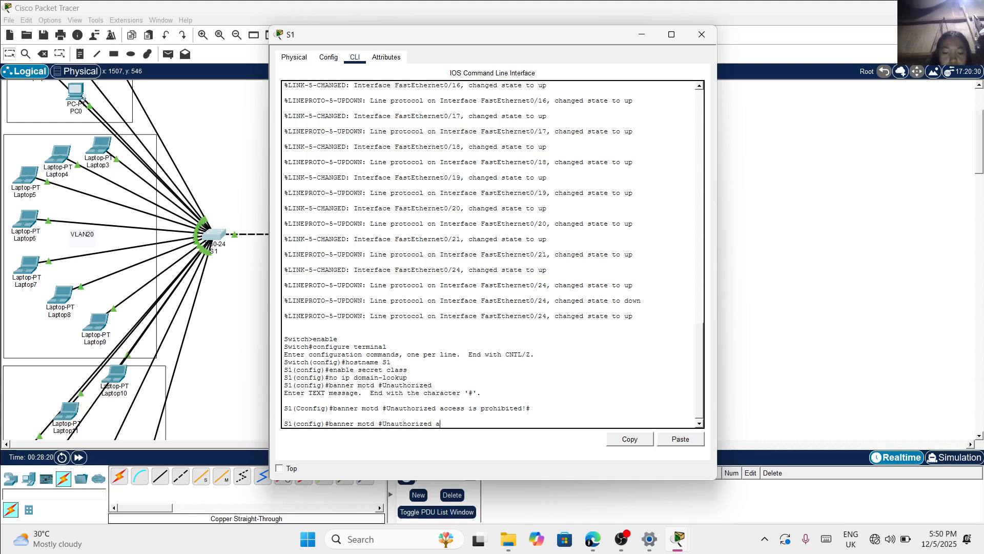
text(ccess i)
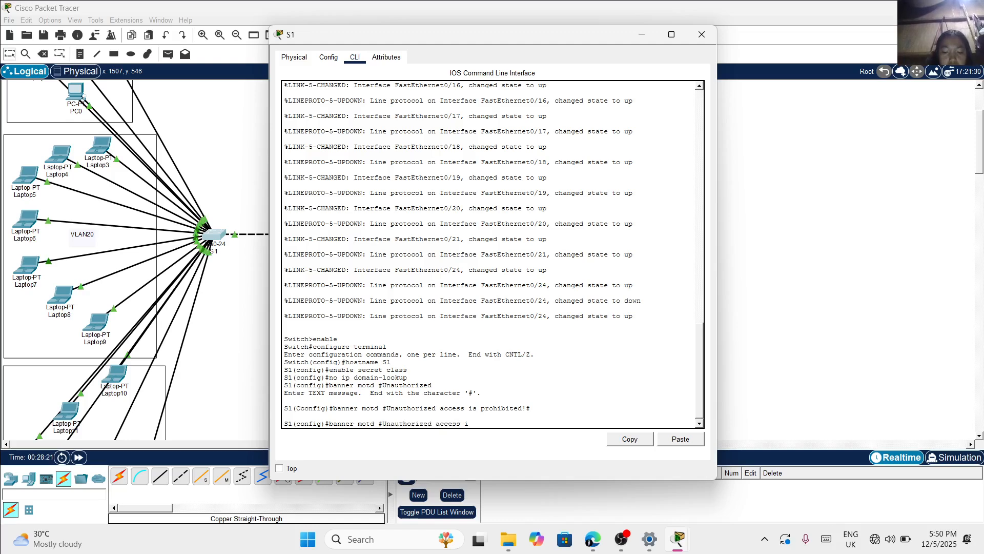
text(s prohibi)
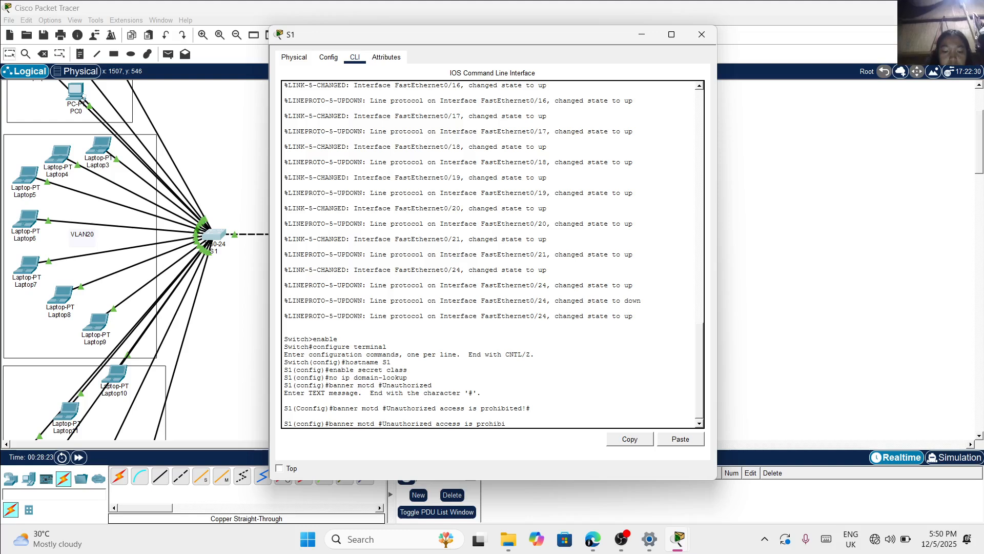
text(ted)
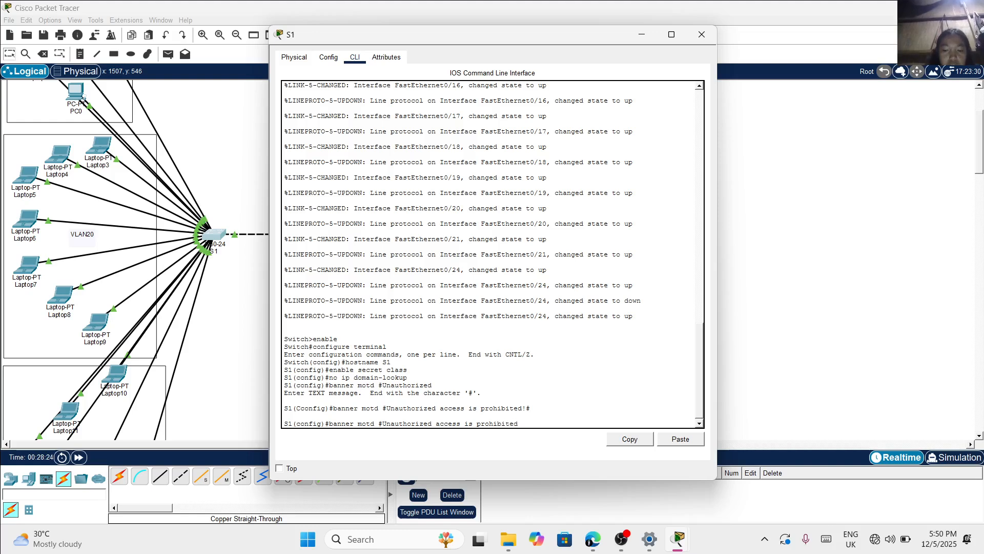
text(!#)
key(Return)
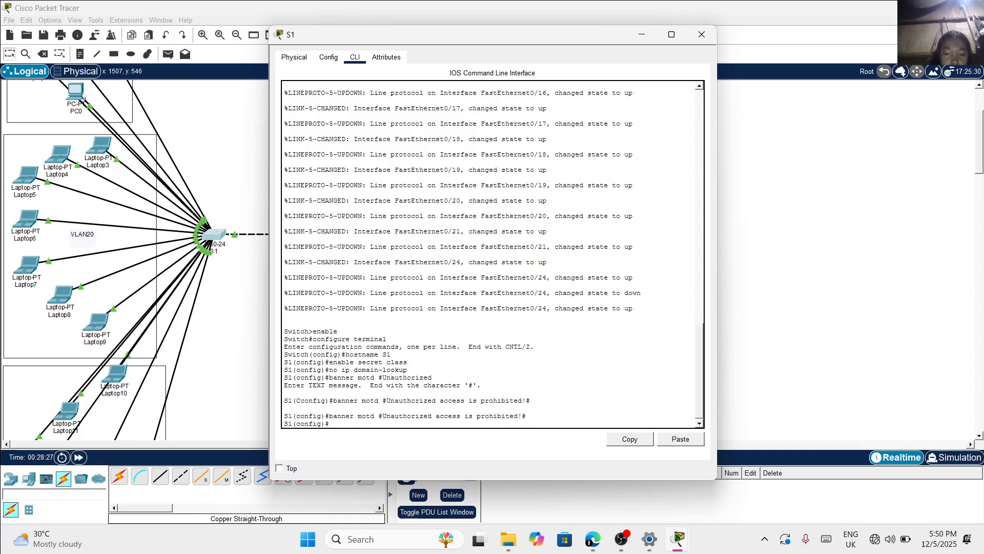
Configure line console 0 on S1 with the console password and enable login on it
text(line c)
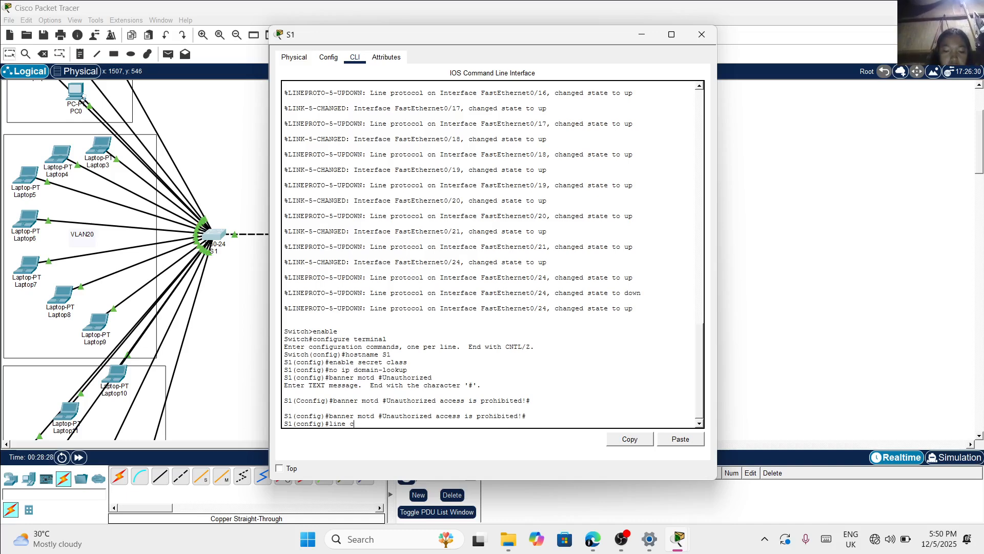
text(onsolw)
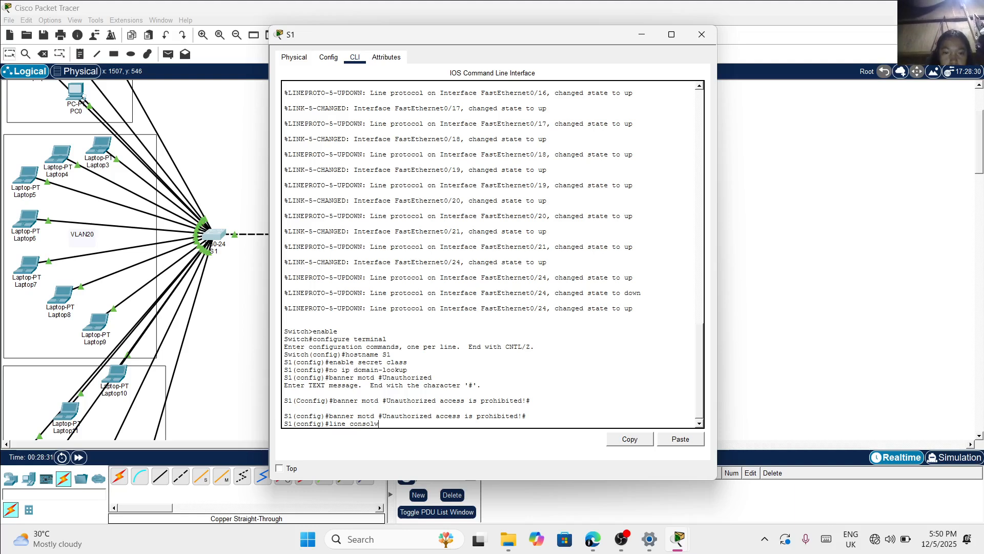
key(BackSpace)
text(e 0)
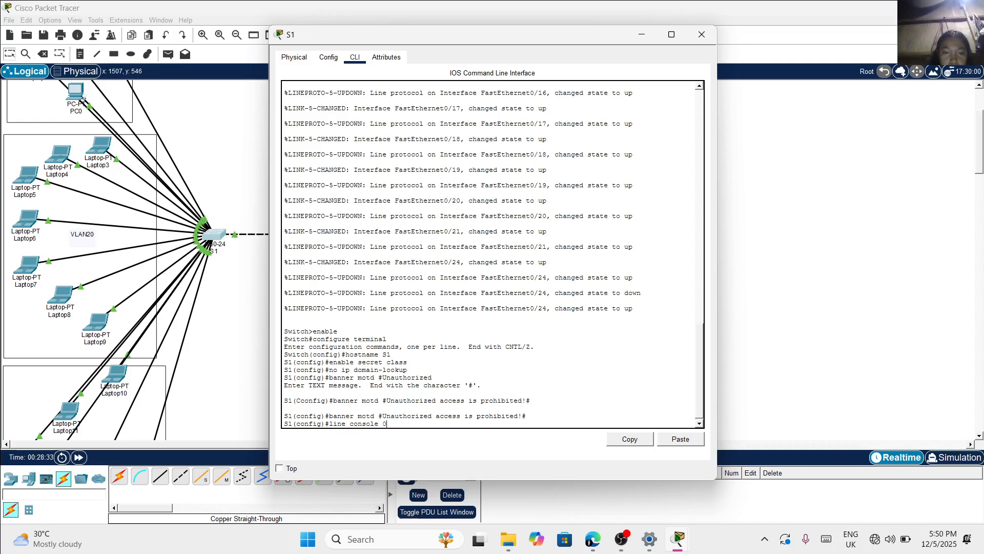
key(Return)
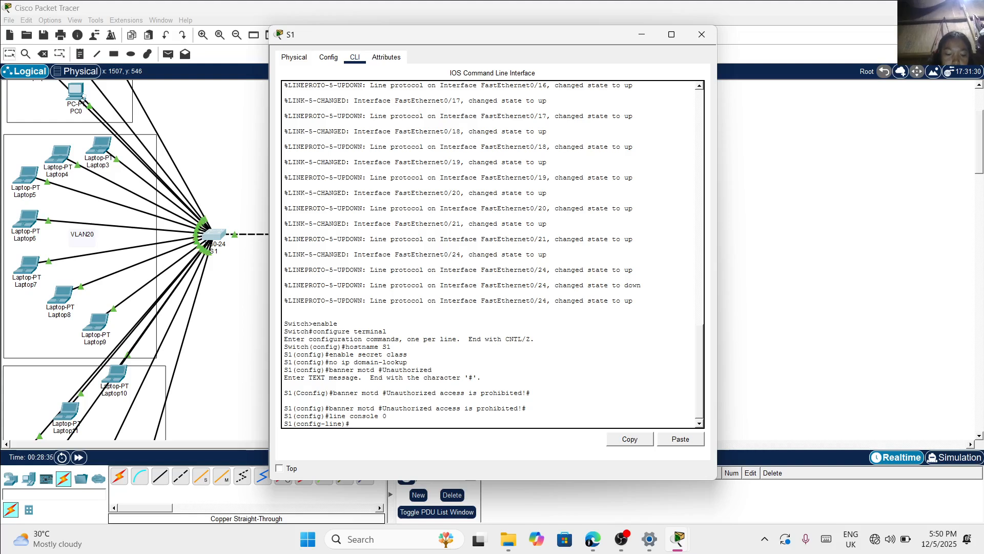
text(pas)
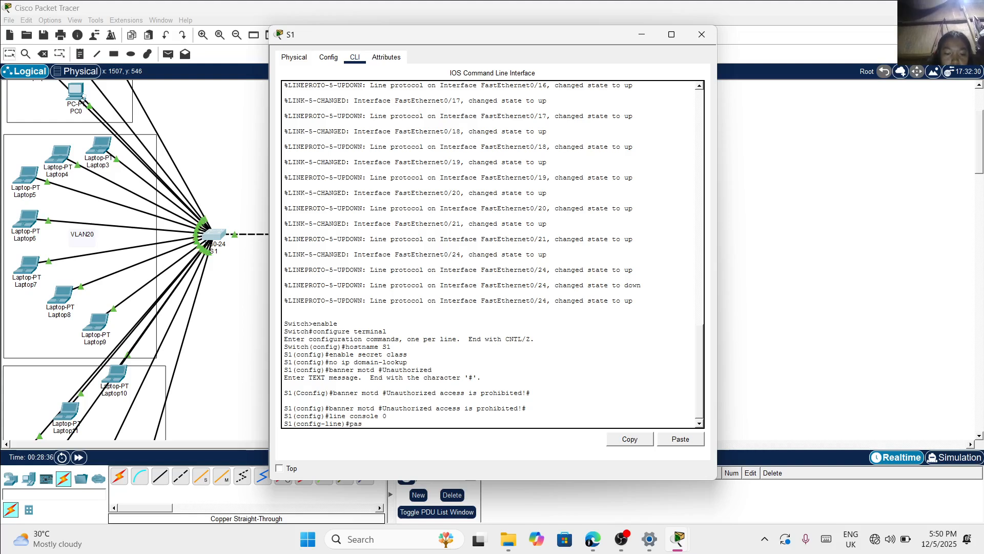
text(sword ci)
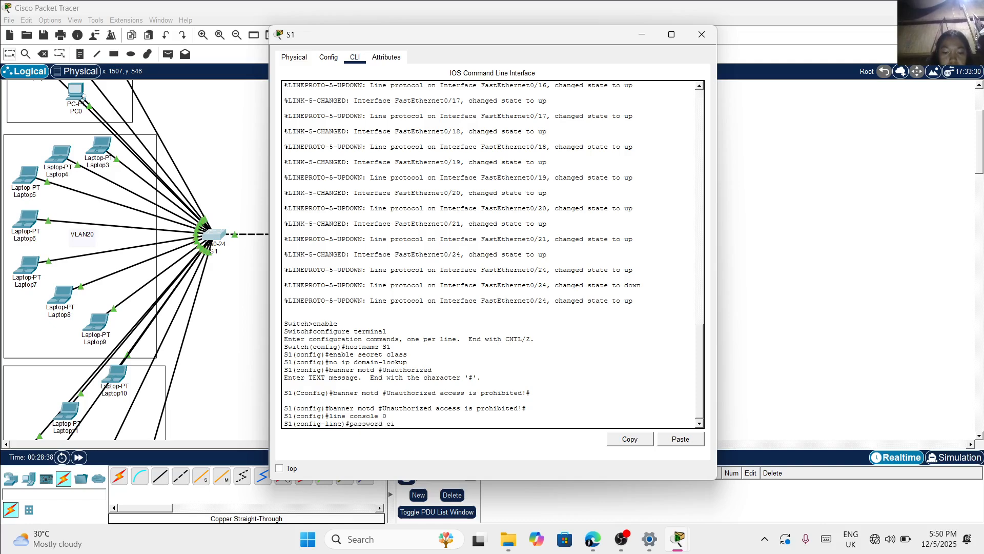
text(sco)
key(Return)
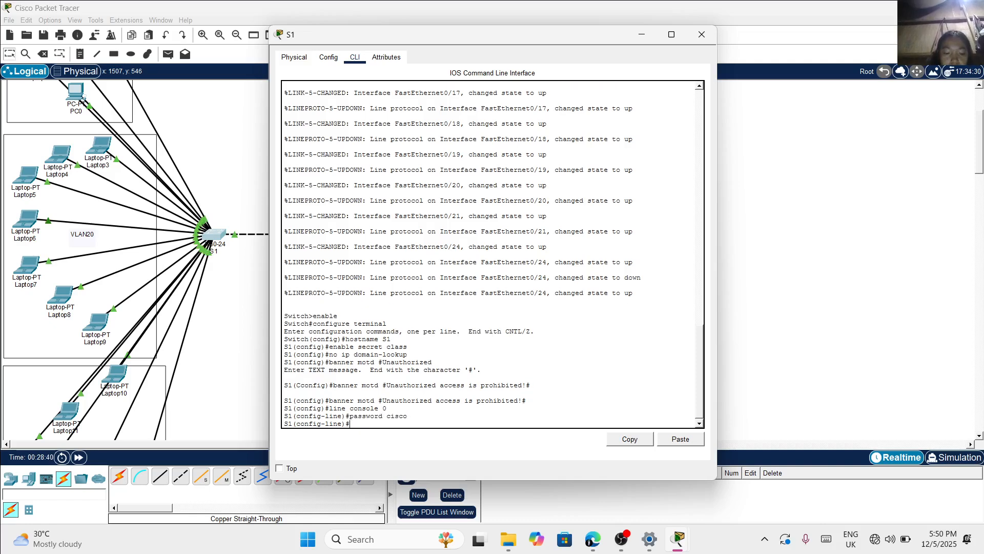
text(login)
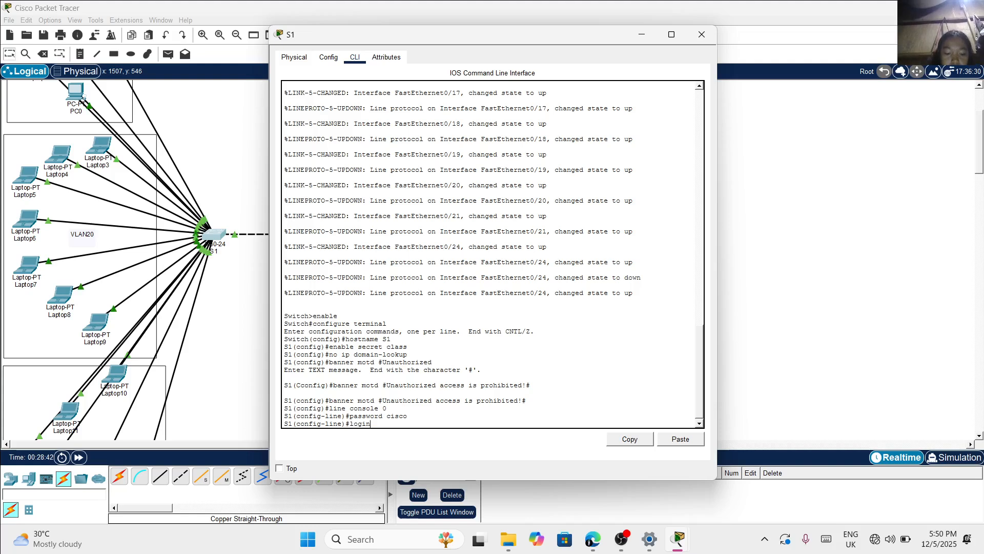
key(Return)
Configure line vty 0 4 on S1 with the remote-access password and login, and exit line configuration
text(line)#line)
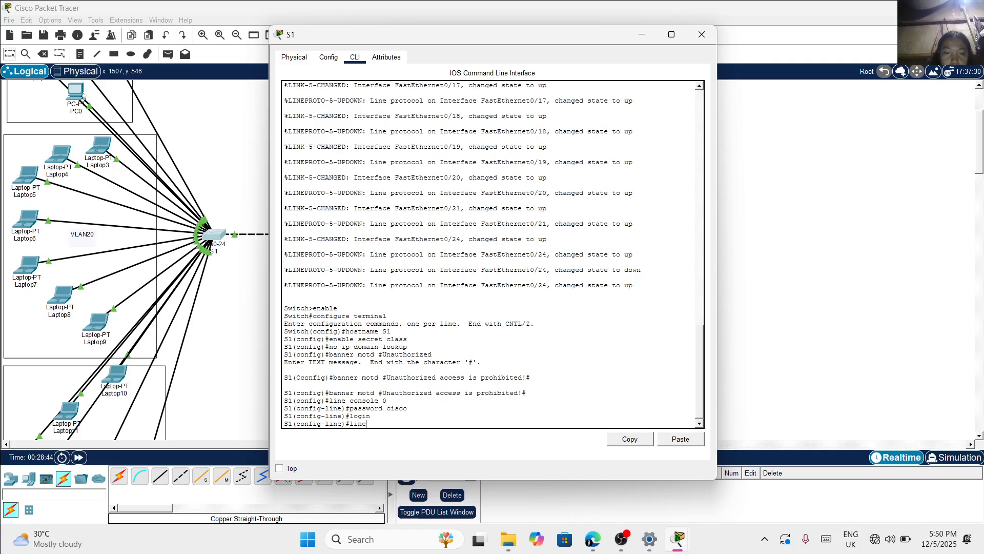
text( vt)
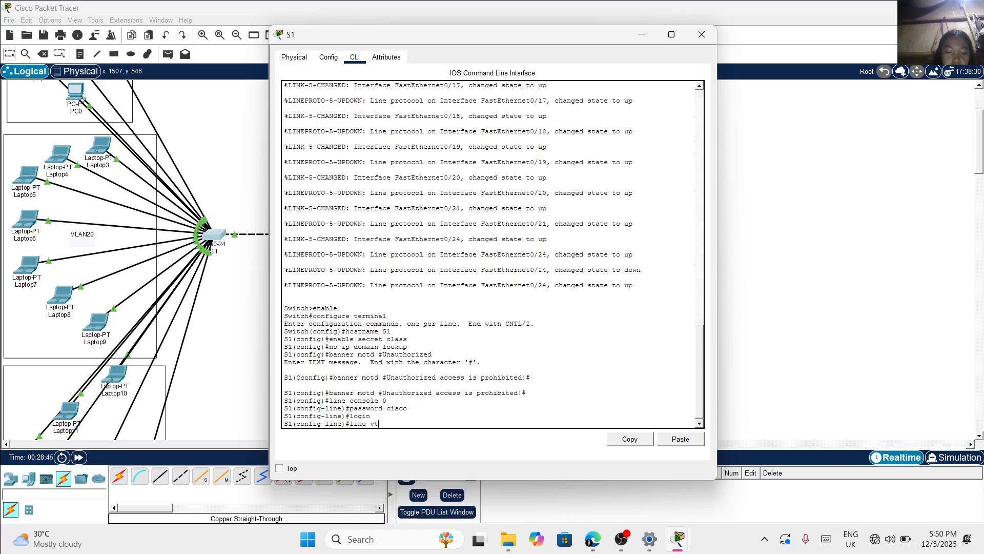
text(y 0 4)
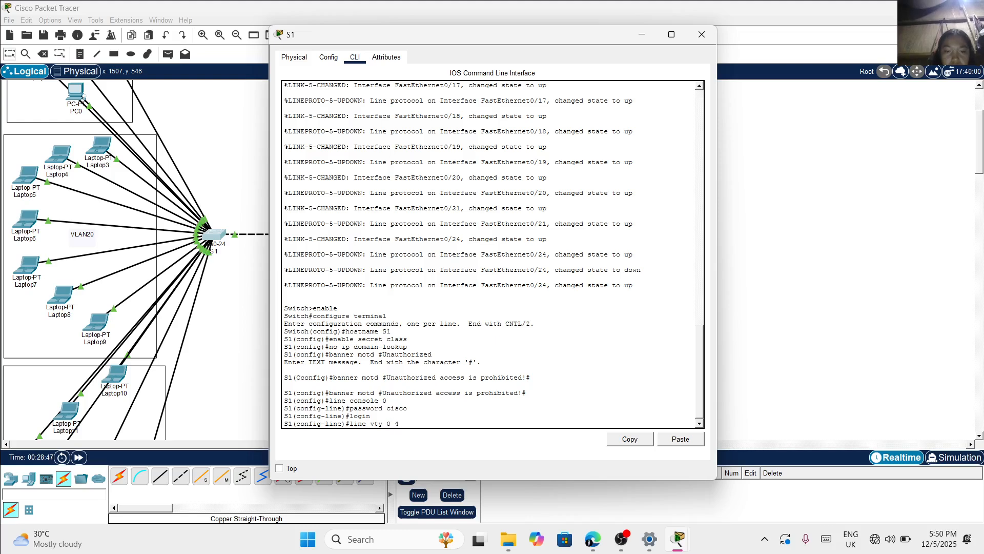
key(Return)
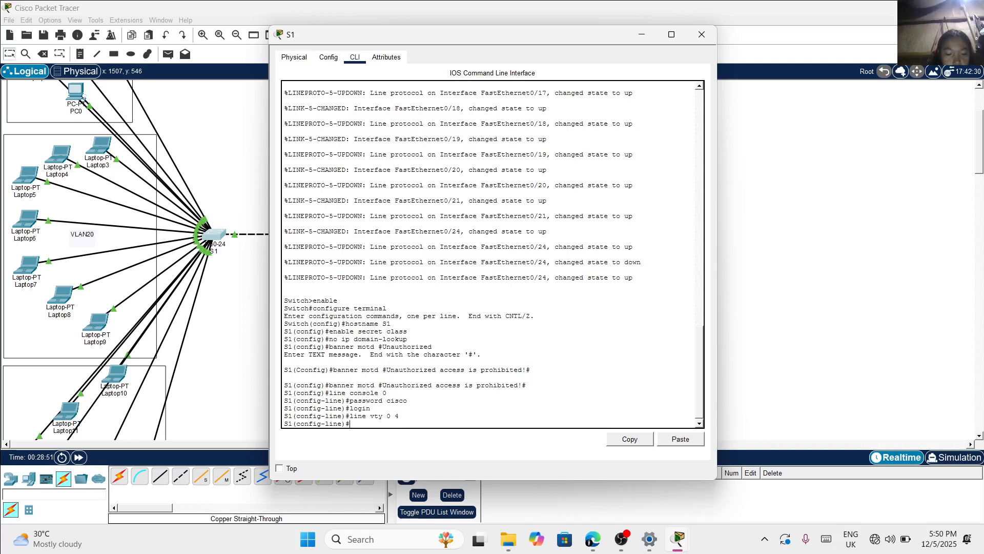
text(passqo)
key(BackSpace)
key(BackSpace)
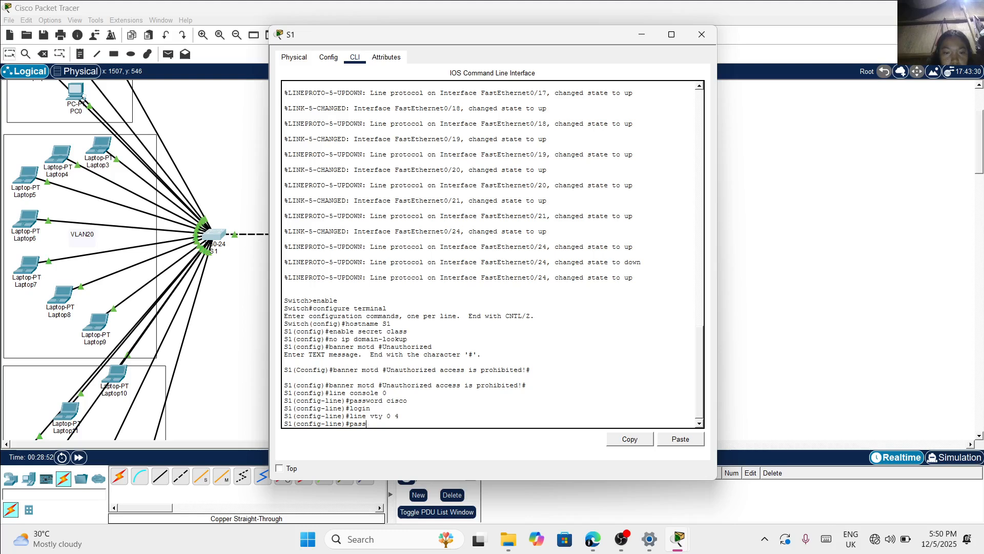
text(word cisco)
key(Return)
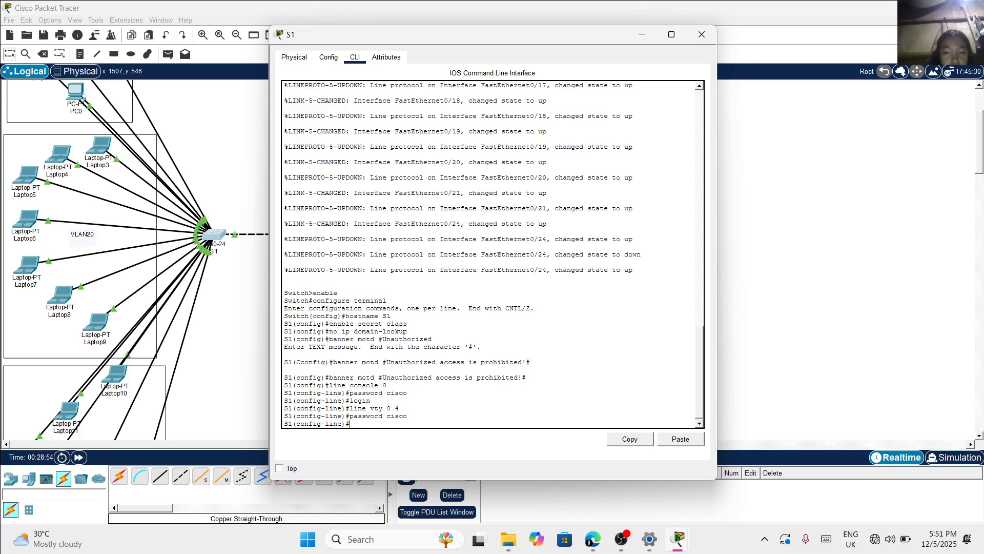
text(login)
key(Return)
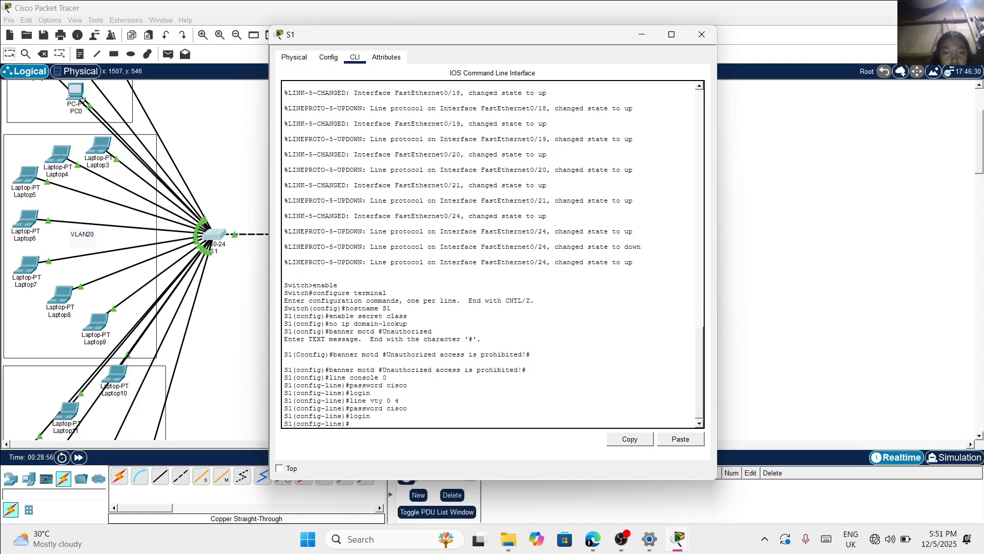
text(exit)
key(Return)
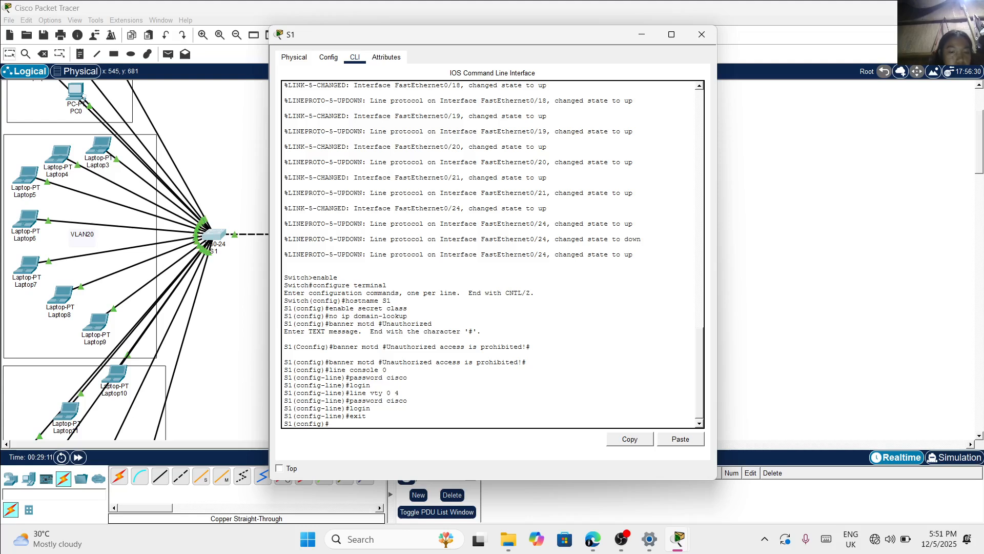
Leave S1's global configuration mode with the exit command and return to the privileged prompt
key(Return)
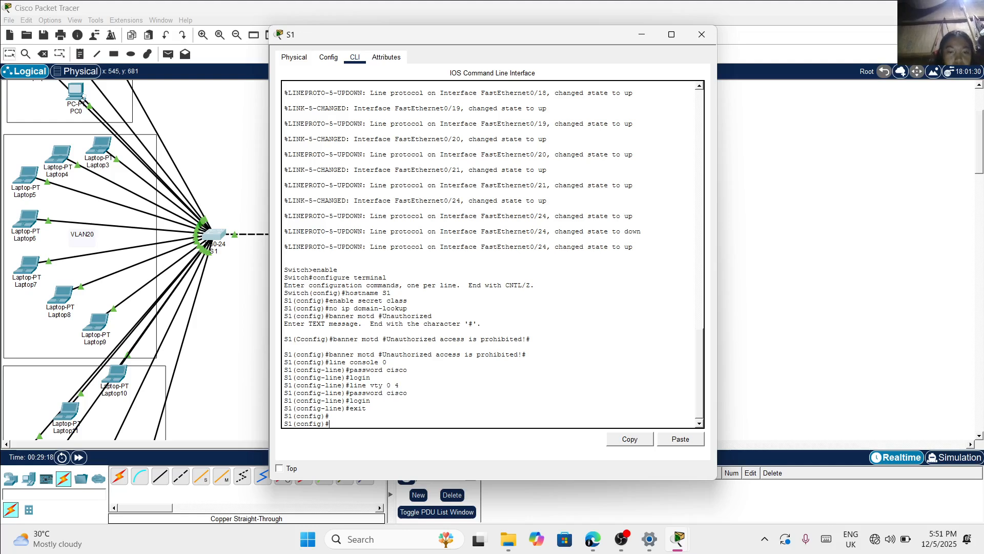
key(BackSpace)
text(exit)
key(Return)
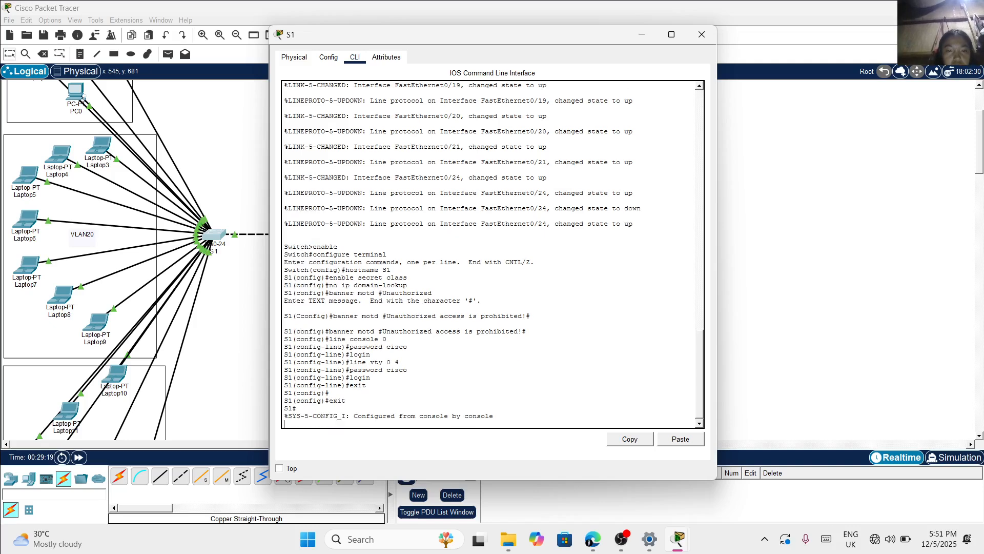
key(Return)
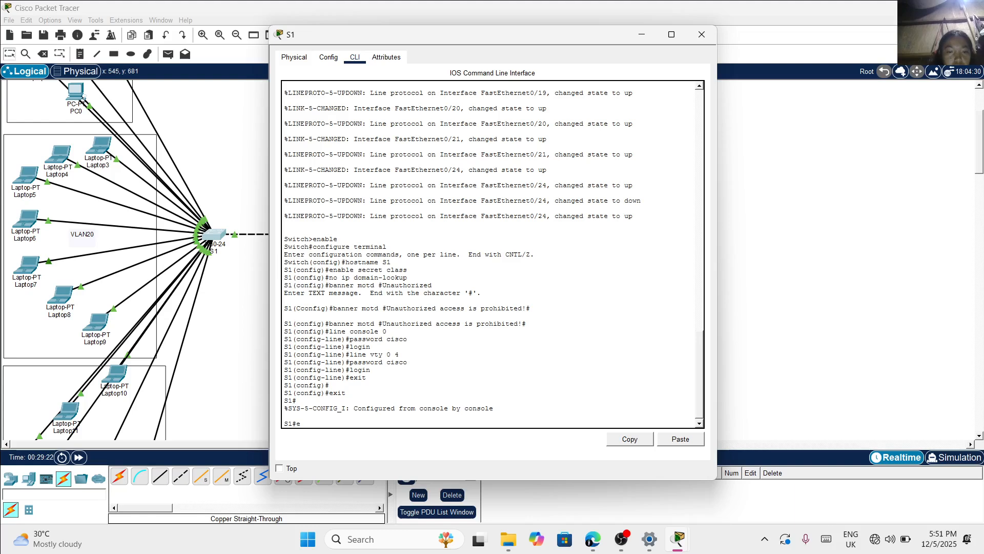
Enter global configuration mode on S1 again with the commands enable and configure terminal
text(enab)
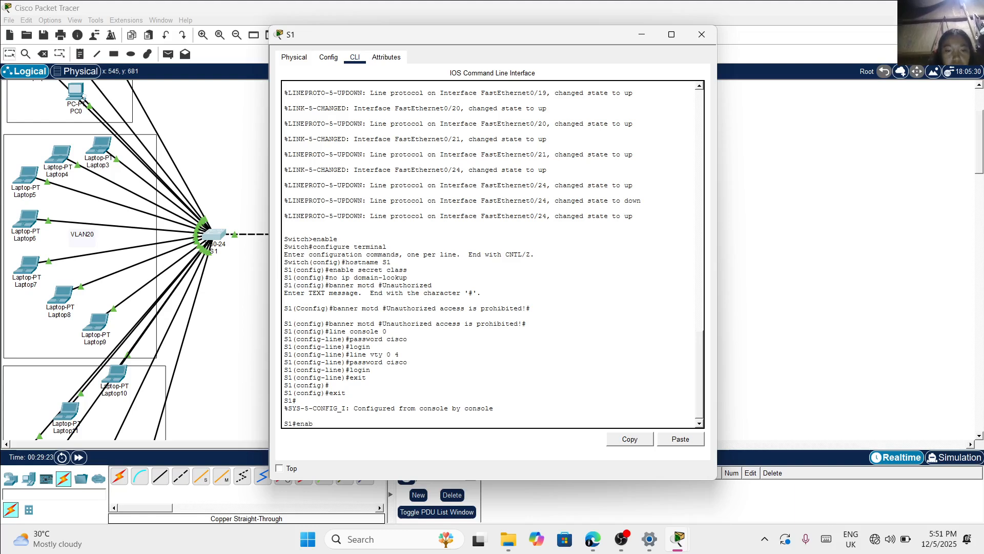
text(le)
key(Return)
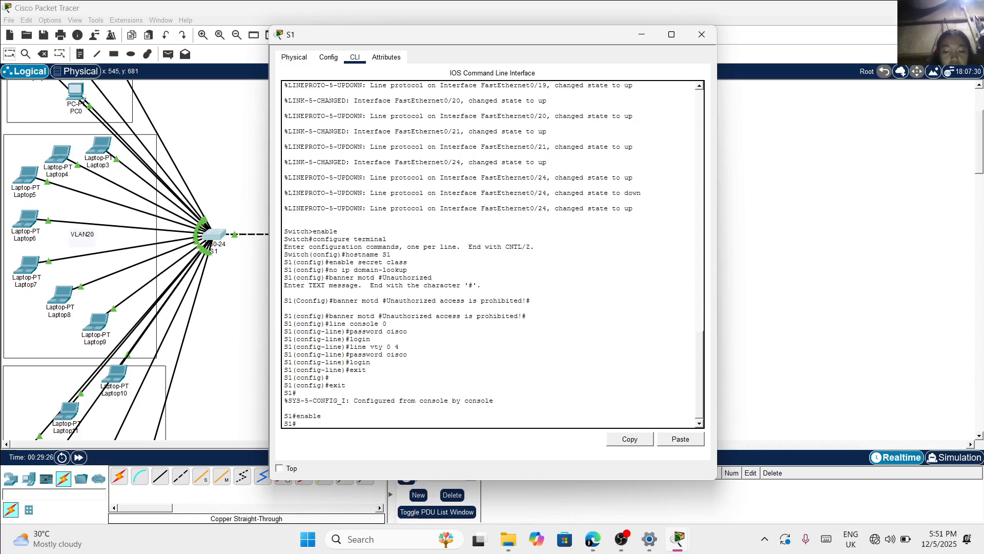
text(configure )
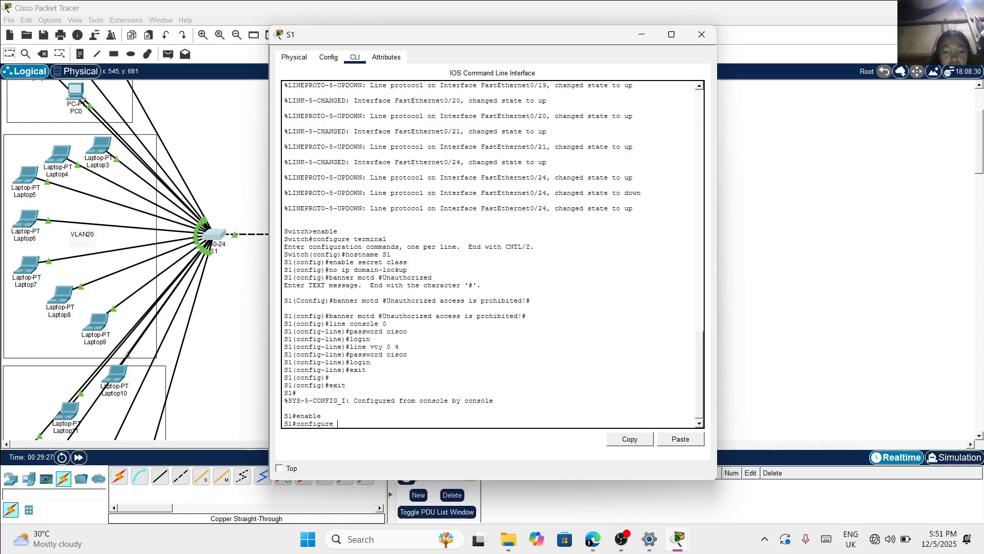
text(terminal)
key(Return)
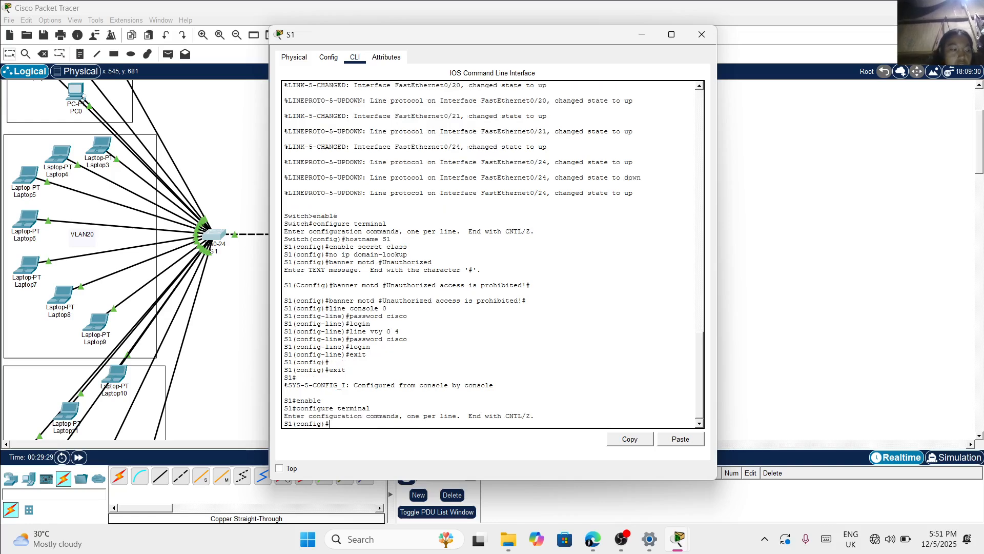
Create VLAN 10 on S1 and name it HM
text(config)#)
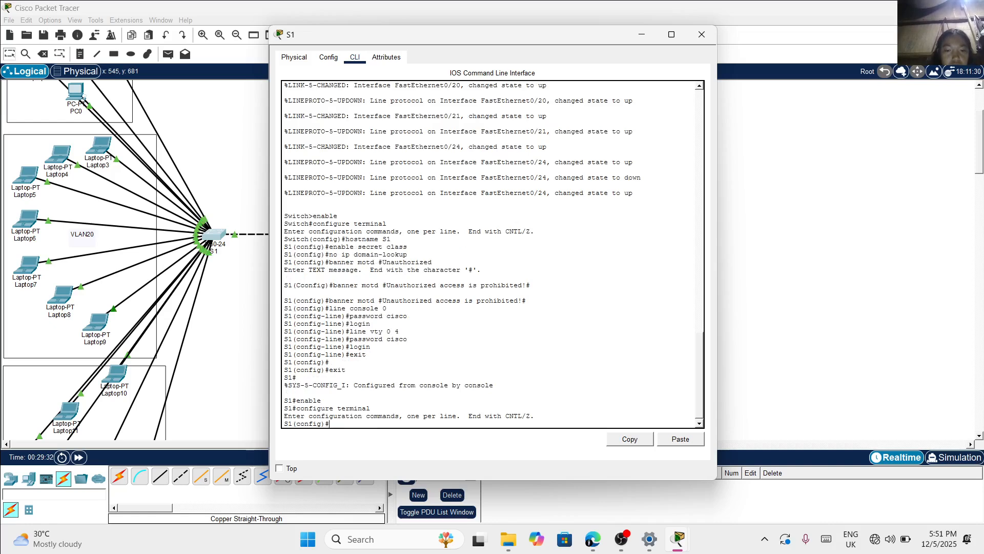
text(vlan)
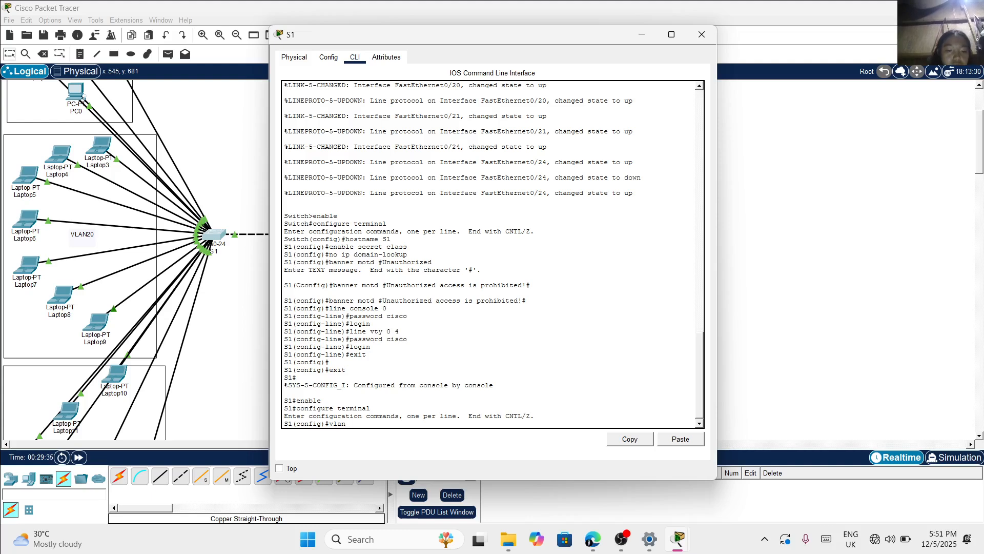
text( 10)
key(Return)
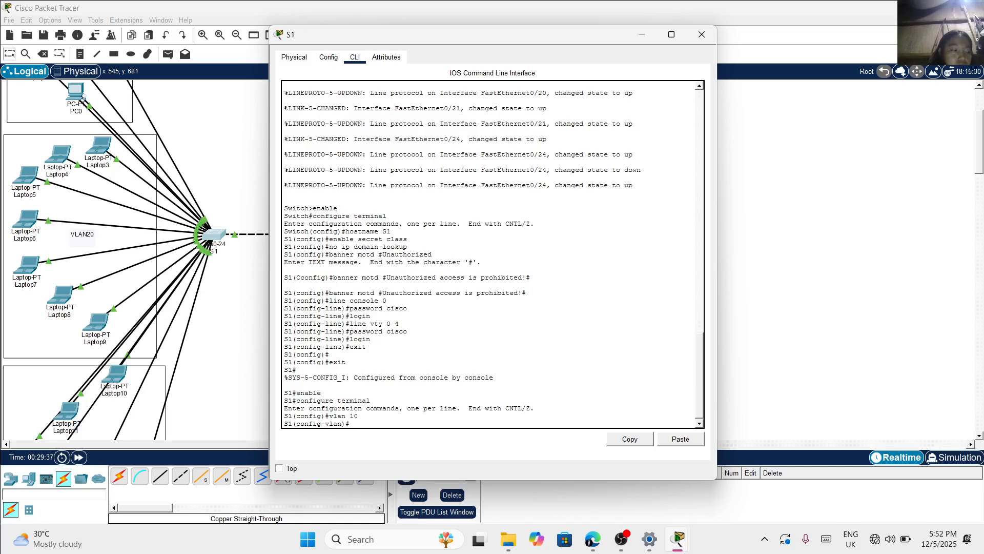
text(namw)
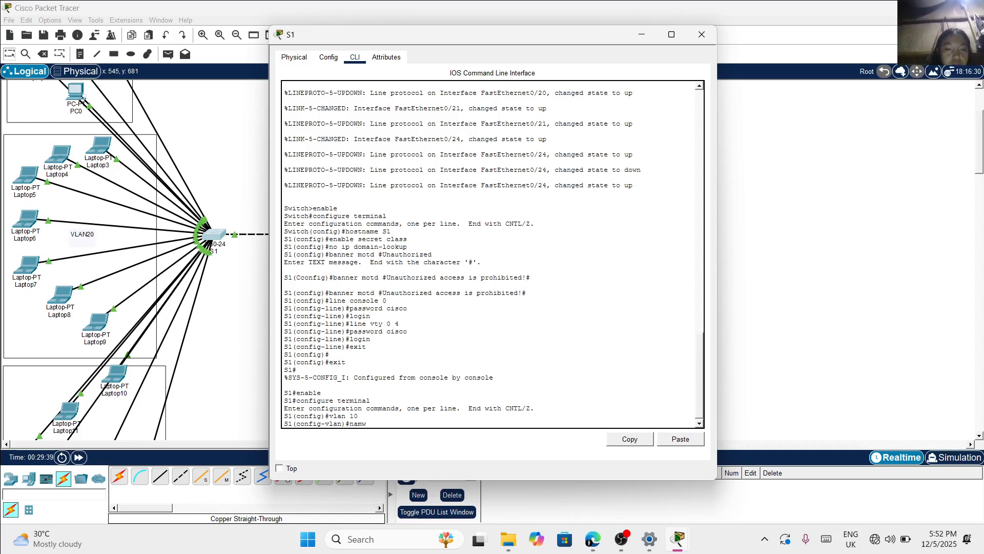
key(BackSpace)
text(e)
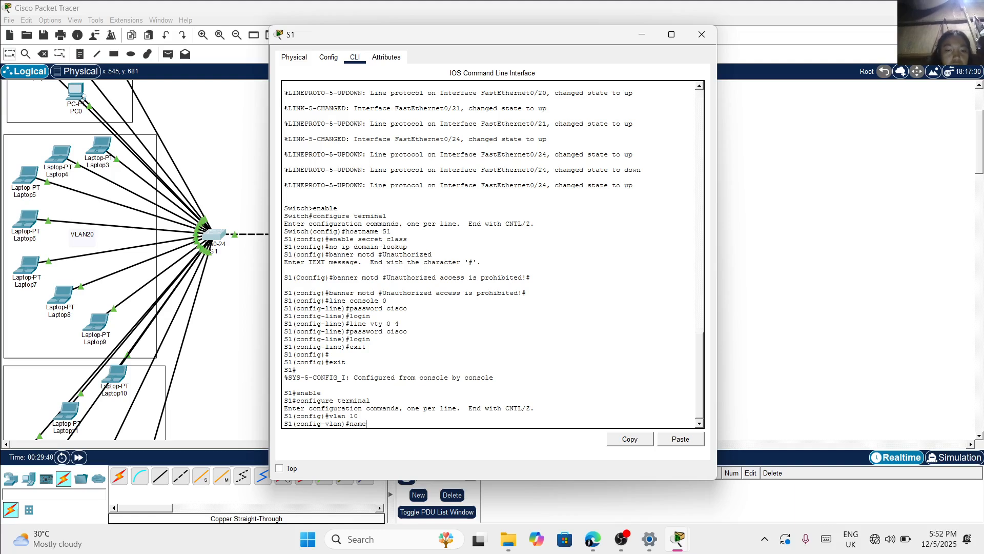
key(Caps_Lock)
text(HM)
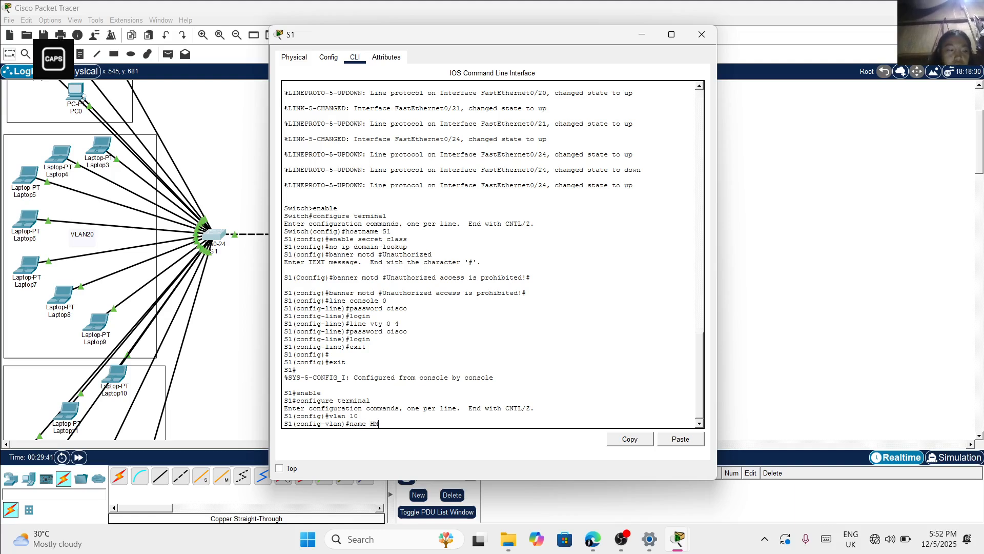
key(Return)
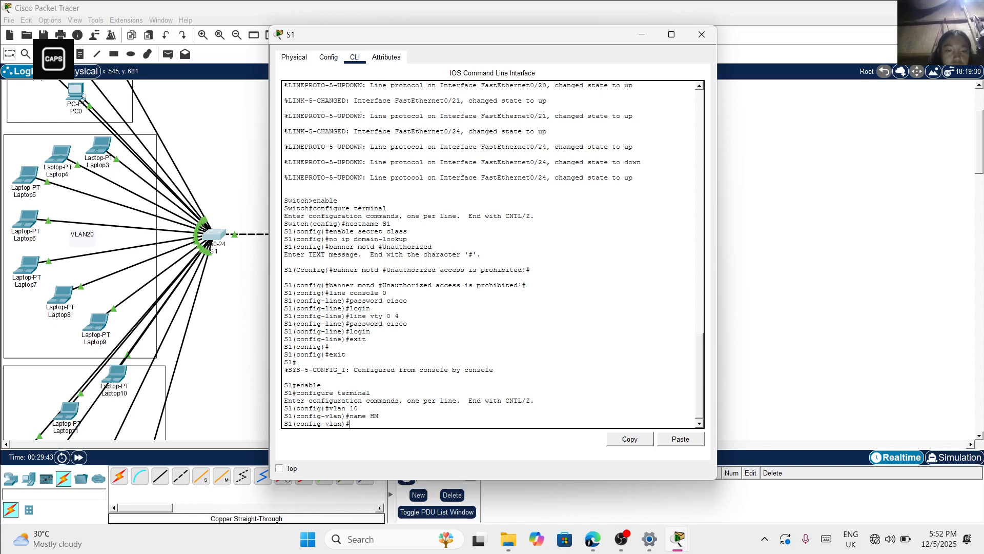
Create VLAN 20 on S1 and name it CIT
text(VLAN)
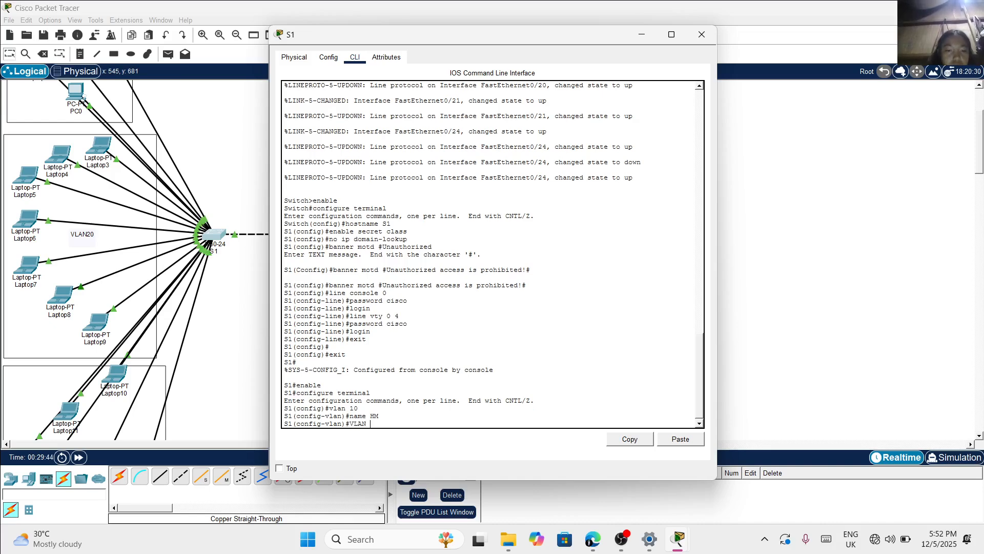
key(BackSpace)
key(BackSpace)
key(BackSpace)
key(Caps_Lock)
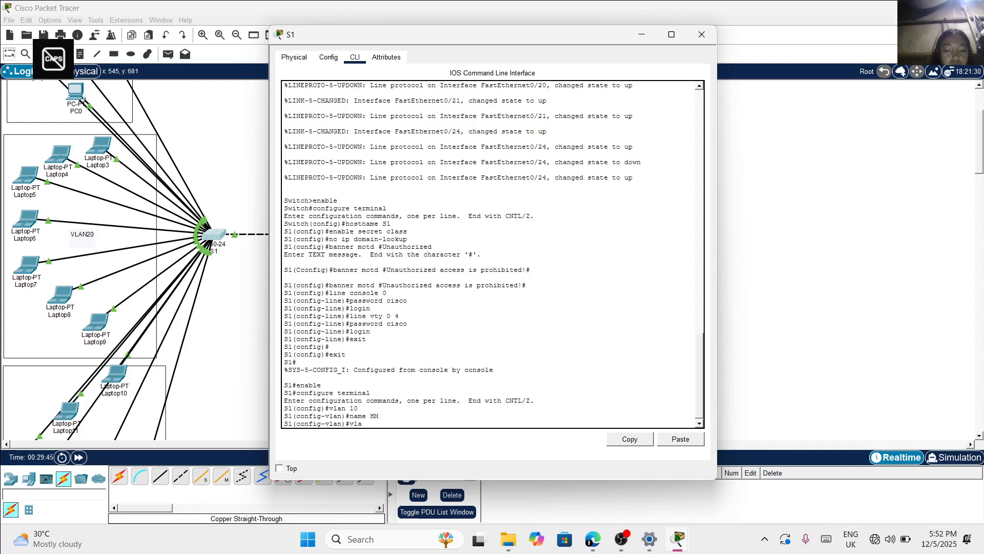
key(Return)
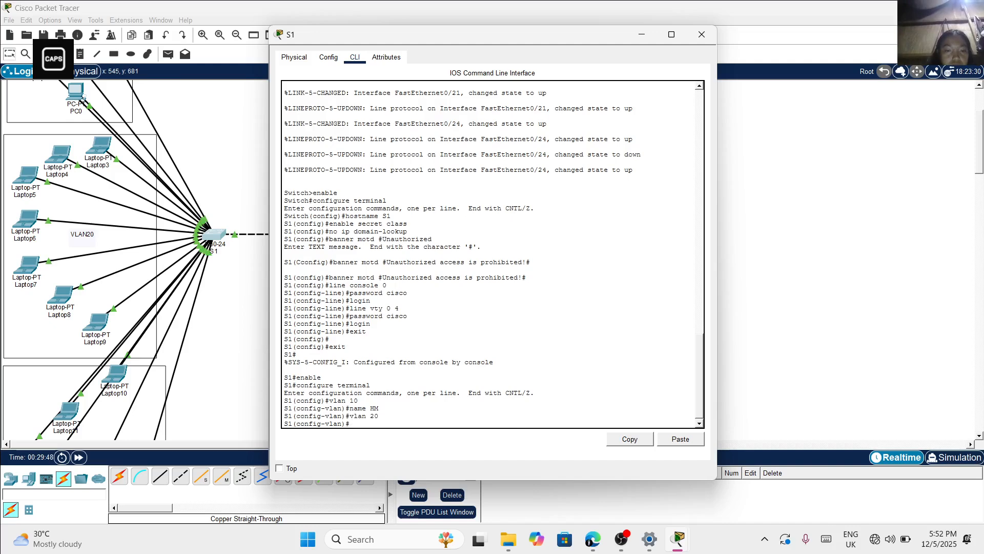
text(name)
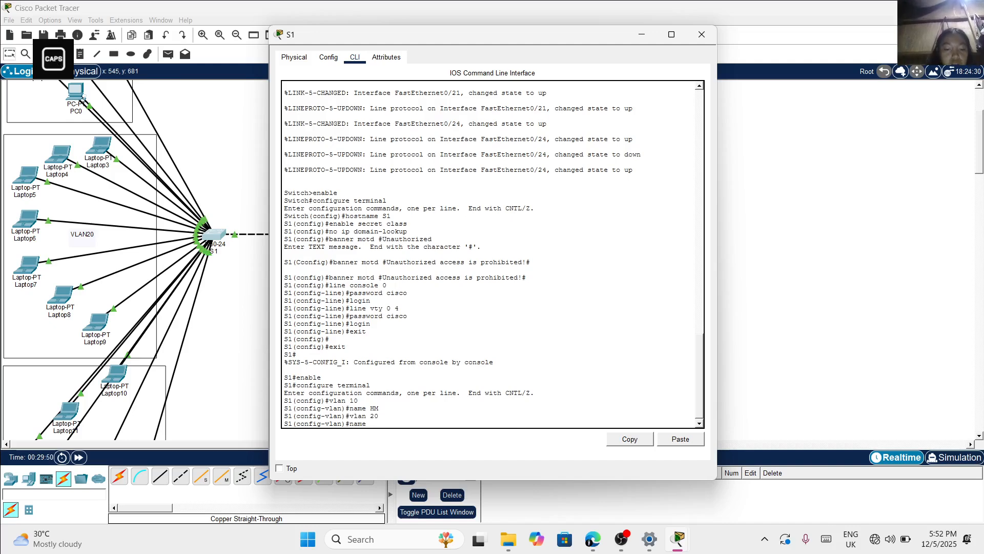
text( CIT)
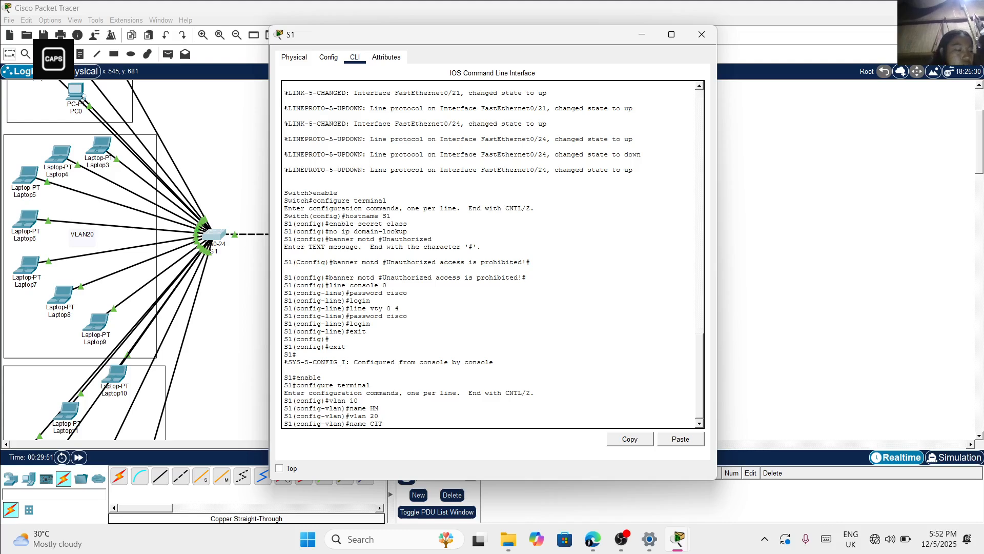
key(Return)
key(Caps_Lock)
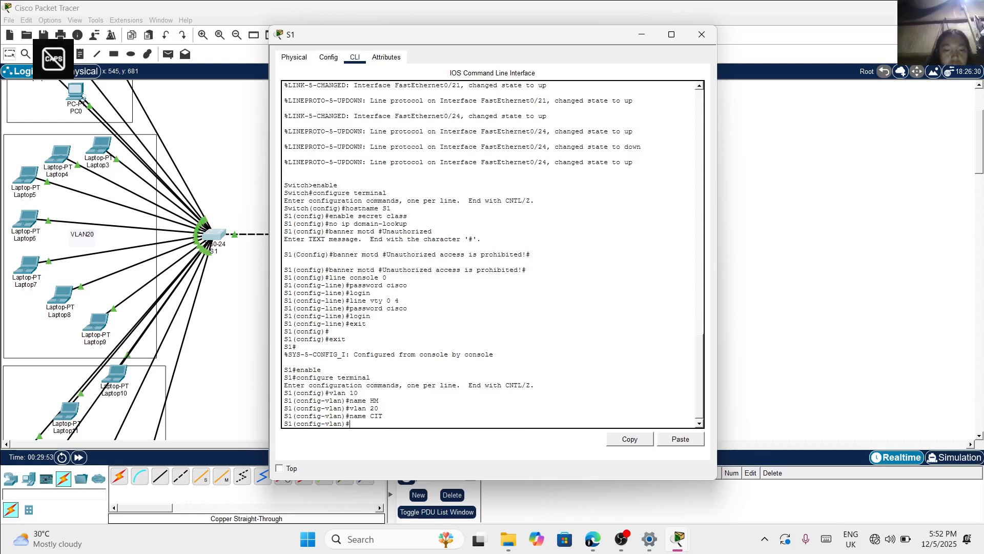
Create VLAN 30 on S1 and name it CABA
text(vlan 30)
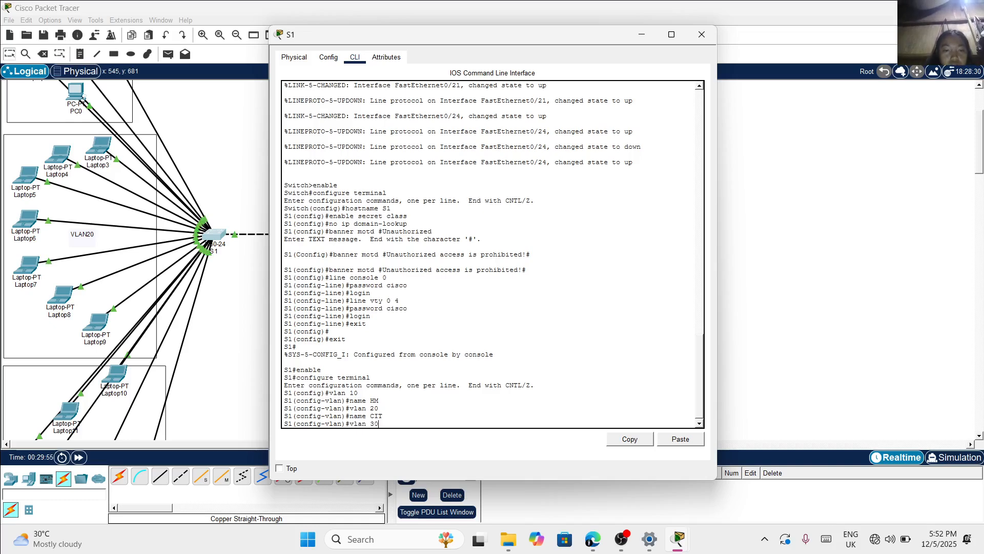
key(Return)
text(nam)
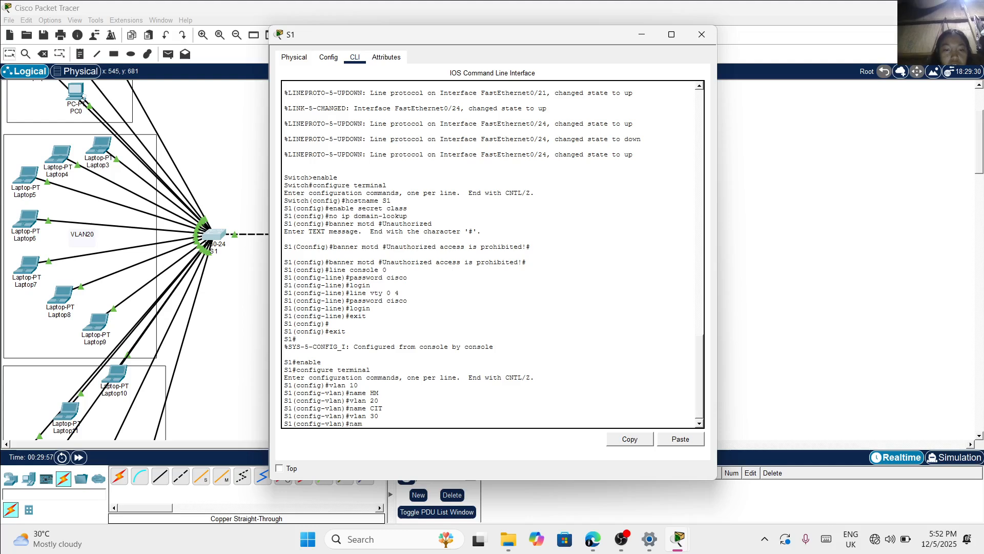
text(w)
key(BackSpace)
text(e)
key(Caps_Lock)
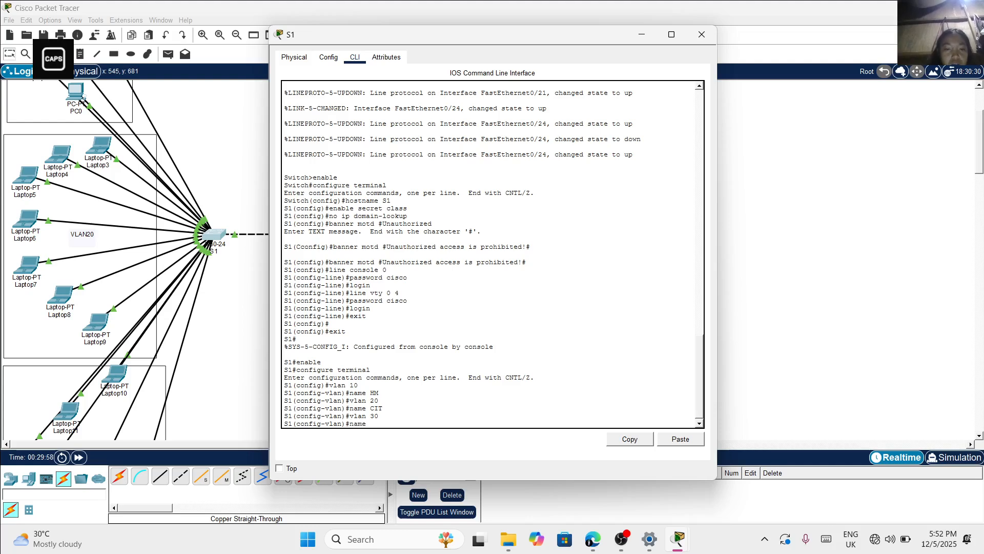
text(CABA)
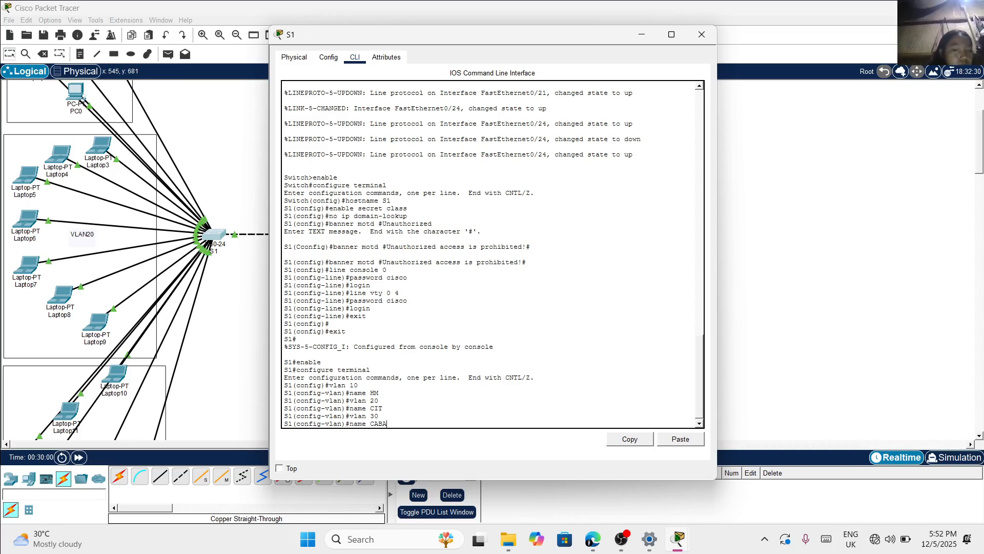
key(Return)
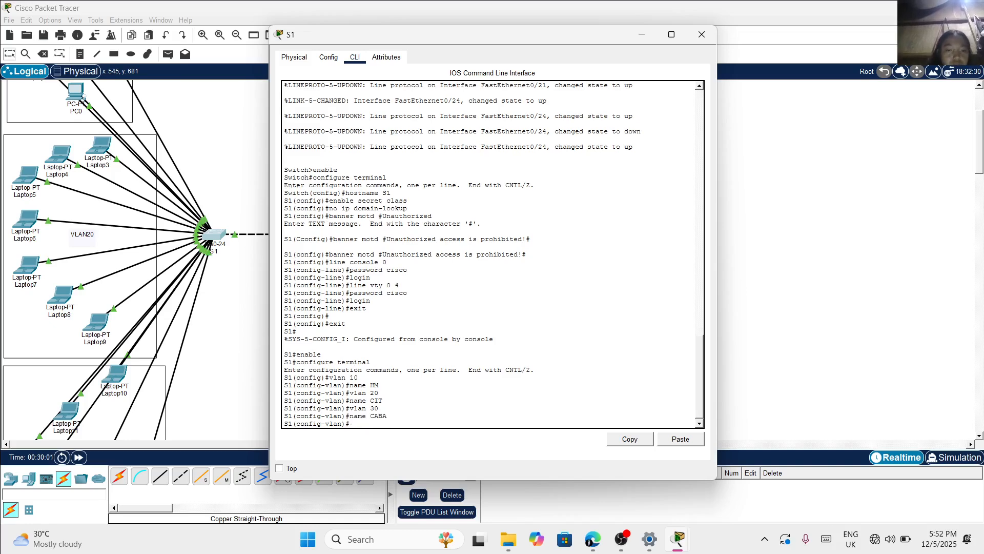
Leave S1's VLAN configuration with the end command and return to the privileged prompt
text(END)
key(BackSpace)
key(Caps_Lock)
text(end)
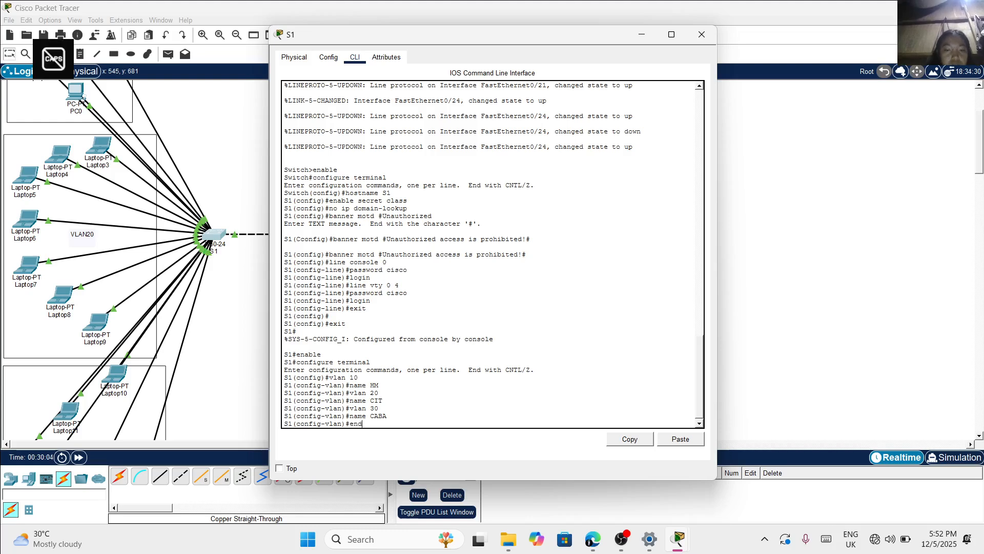
key(Return)
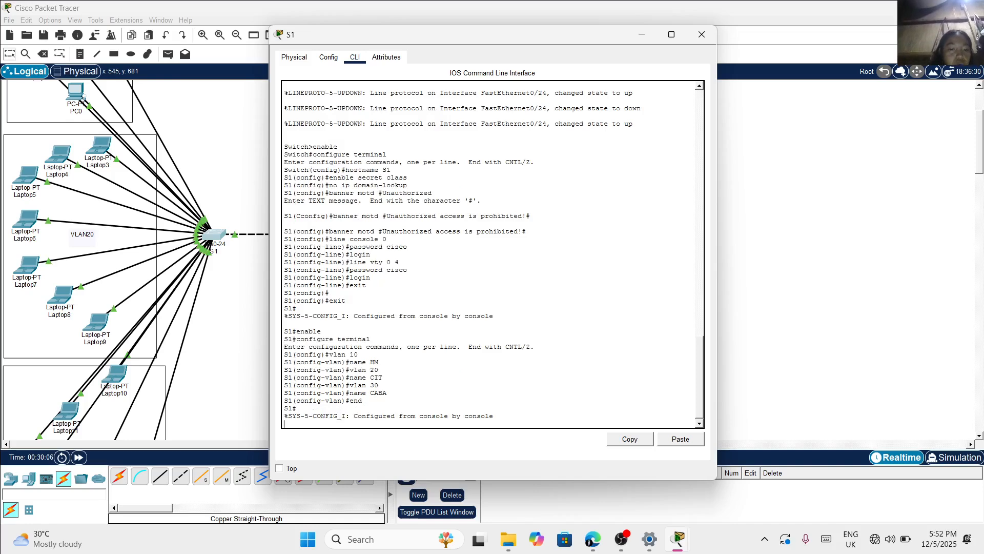
key(Return)
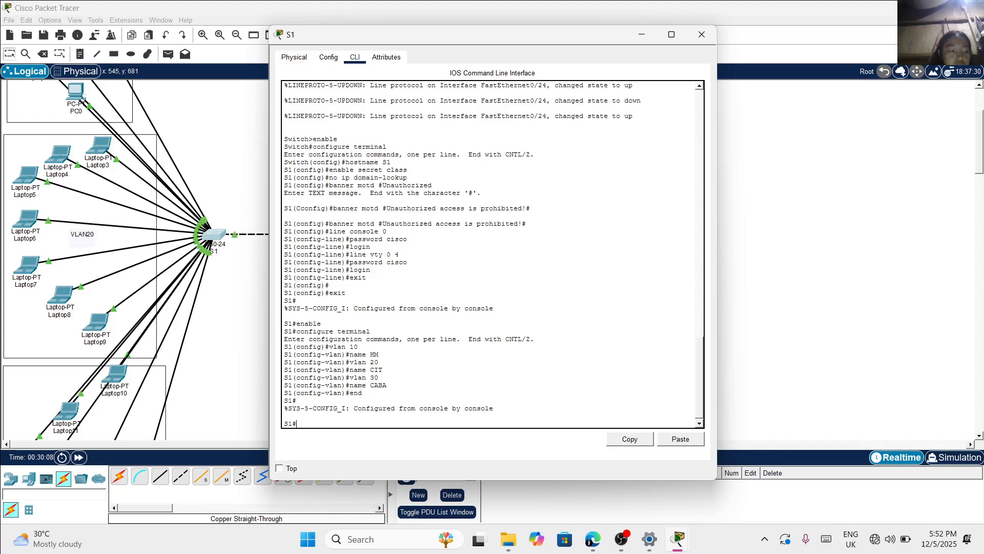
Display S1's VLAN summary with show vlan brief and check the listed VLANs and port assignments
text(show)
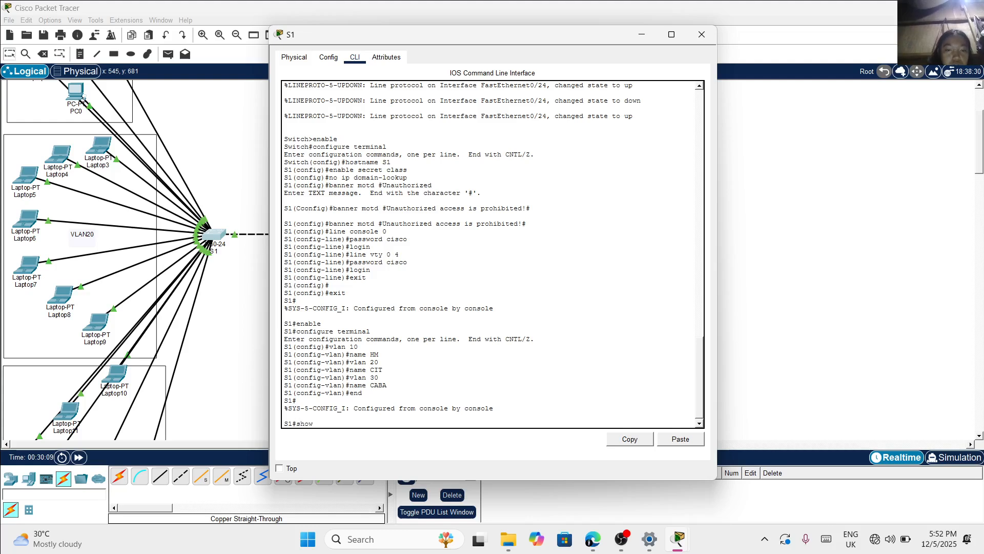
text( vlan brief)
key(Return)
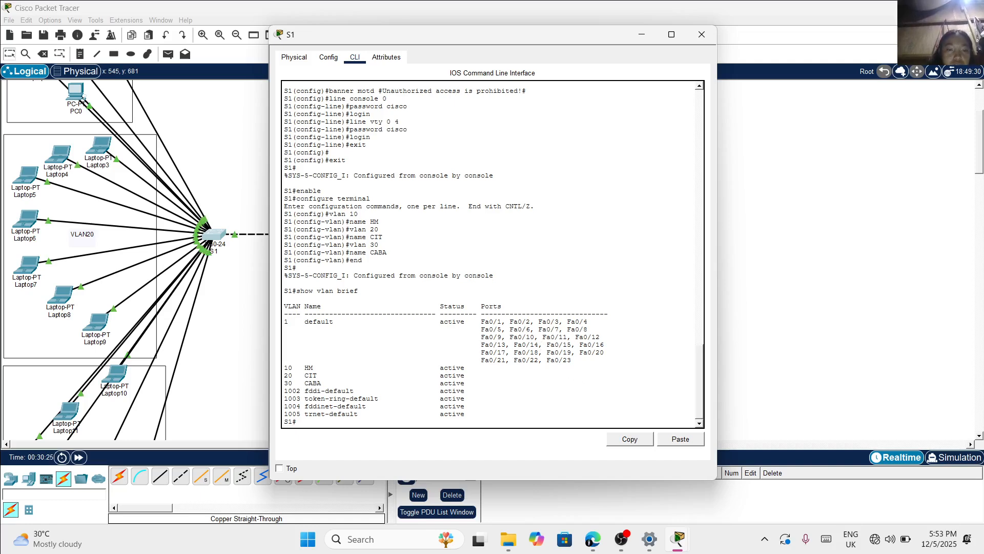
scroll(481, 345, up, 3)
scroll(481, 345, down, 3)
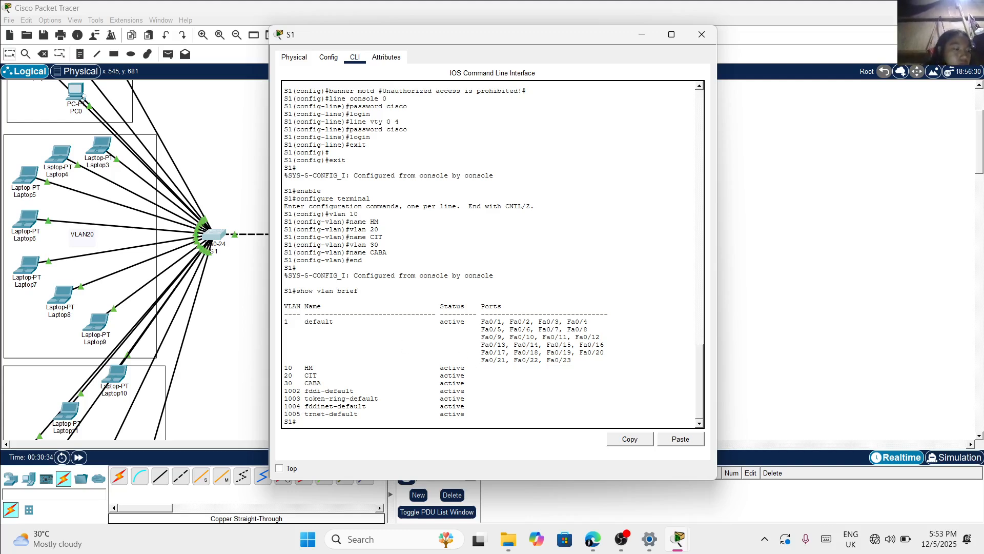
Return to global configuration mode on S1 with the commands enable and configure terminal
text(ena)
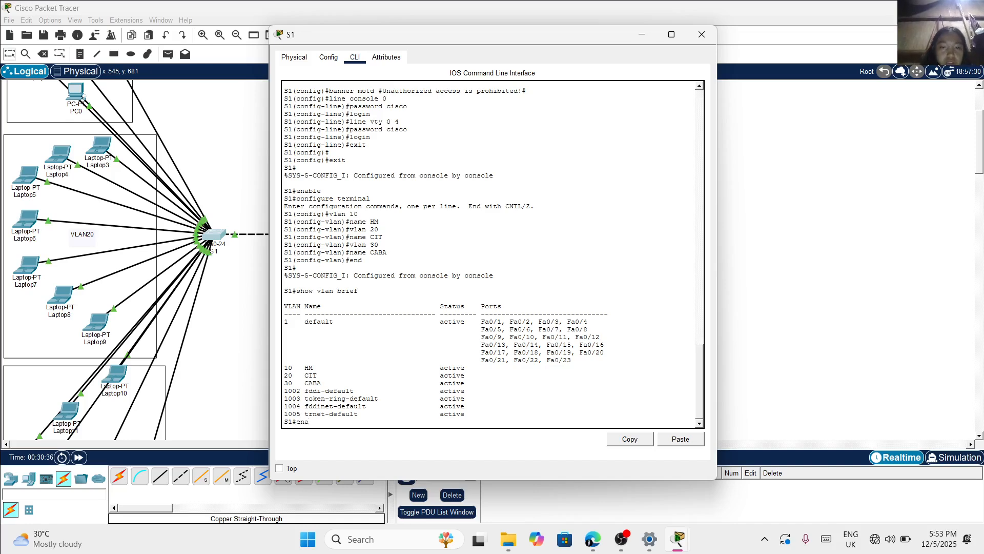
text(ble)
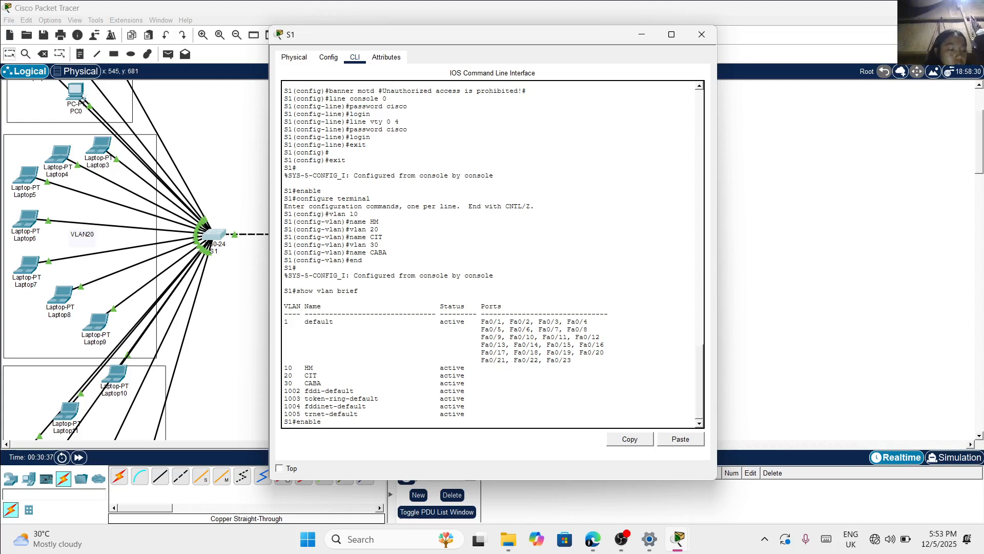
key(Return)
text(c)
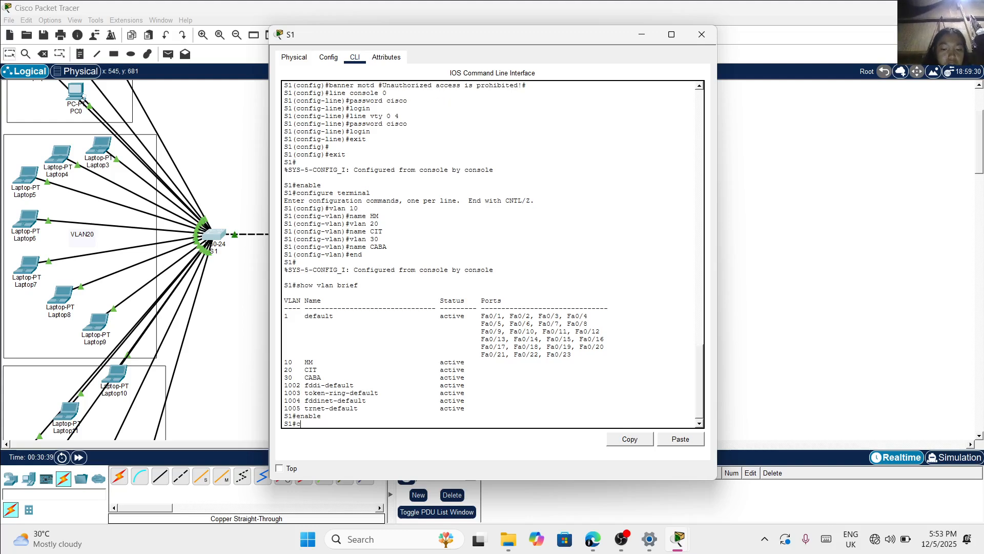
text(onfigure te)
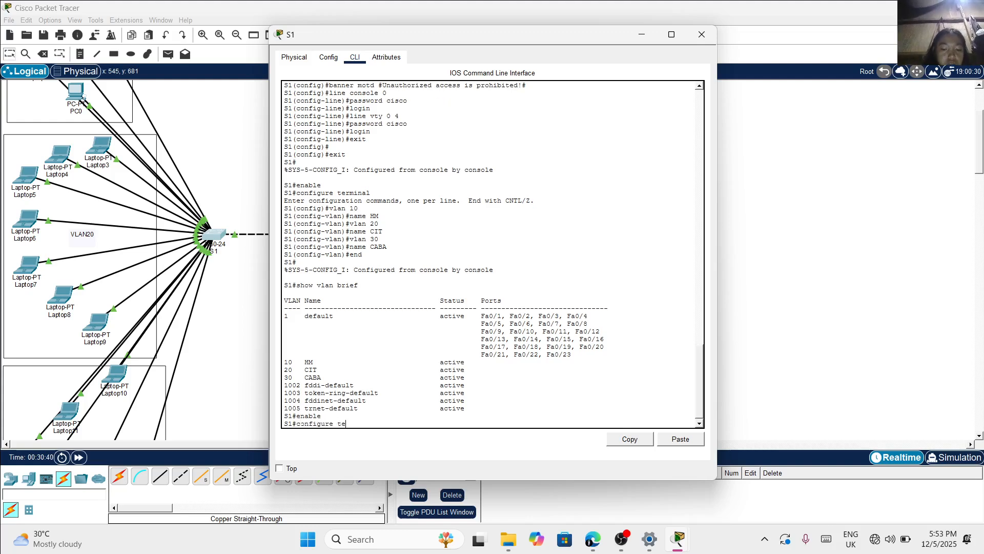
text(rminal)
key(Return)
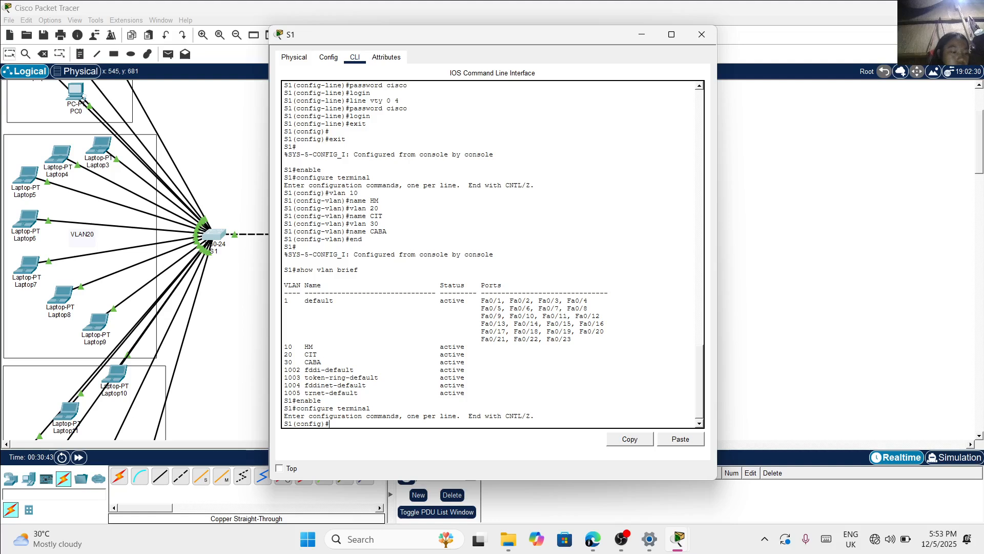
Enter interface range configuration on S1 for ports fa0/1-6
text(interf)
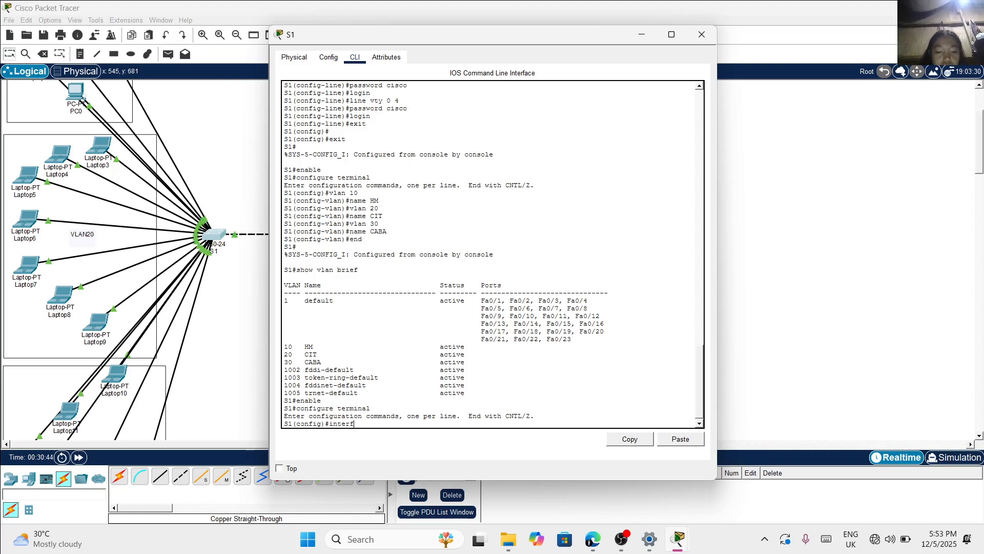
text(ace ra)
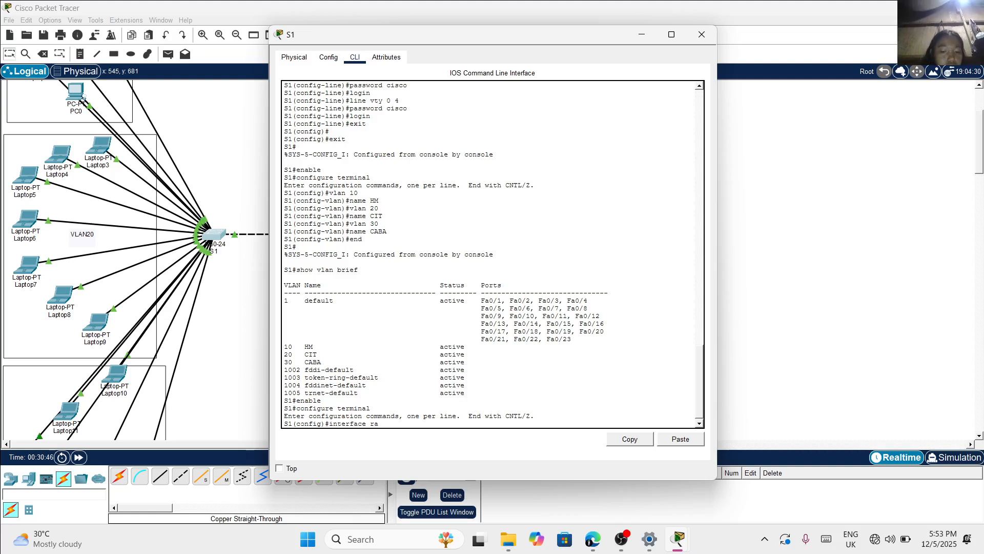
text(nge fa)
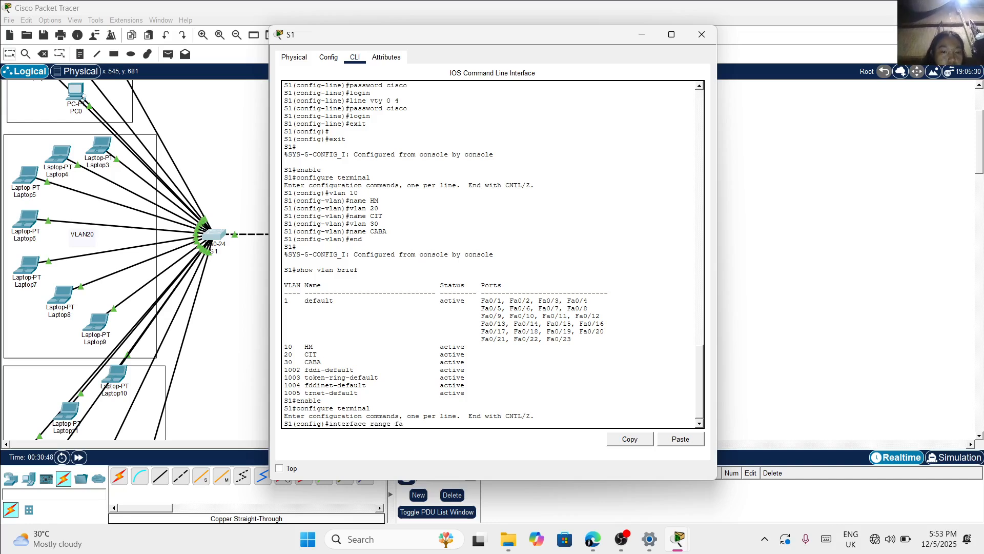
text(0)
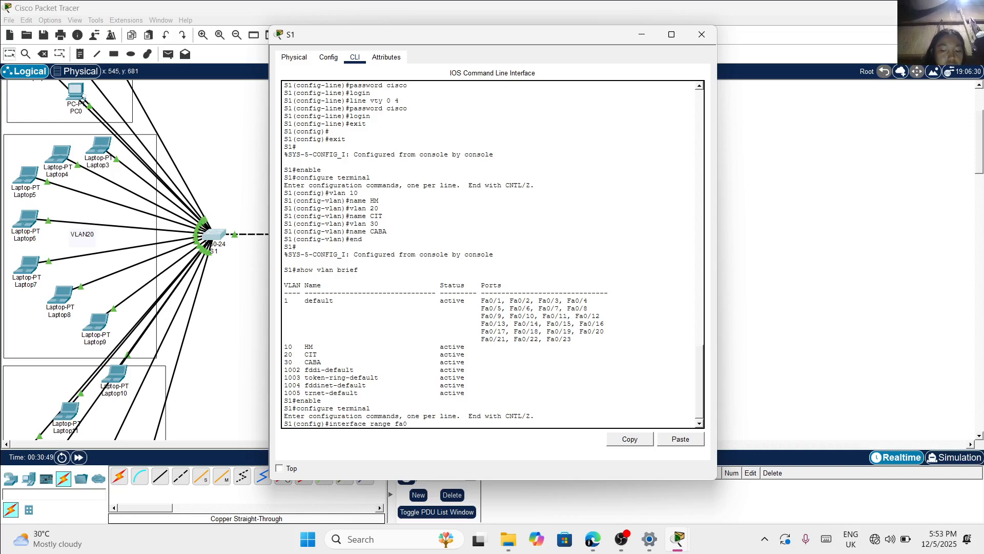
text(/1-6)
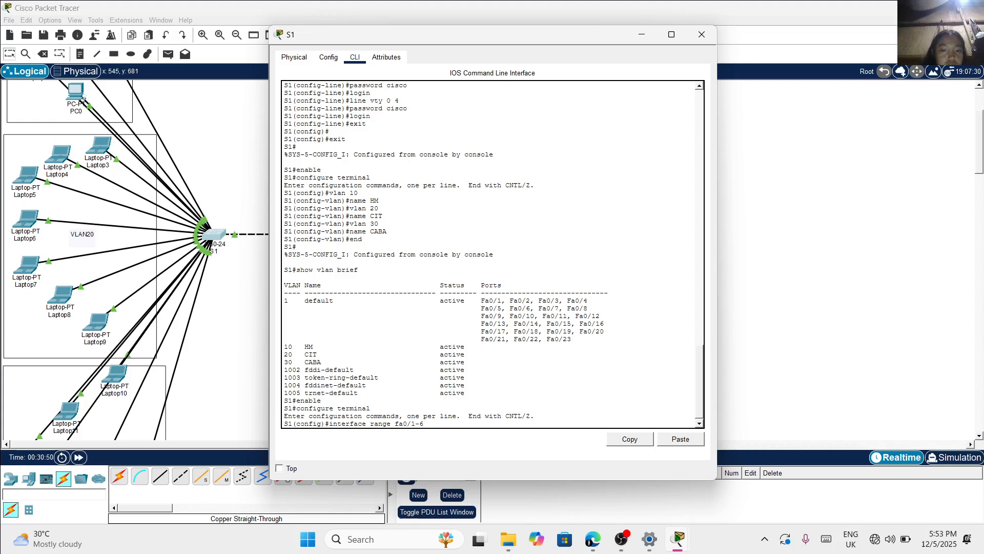
key(Return)
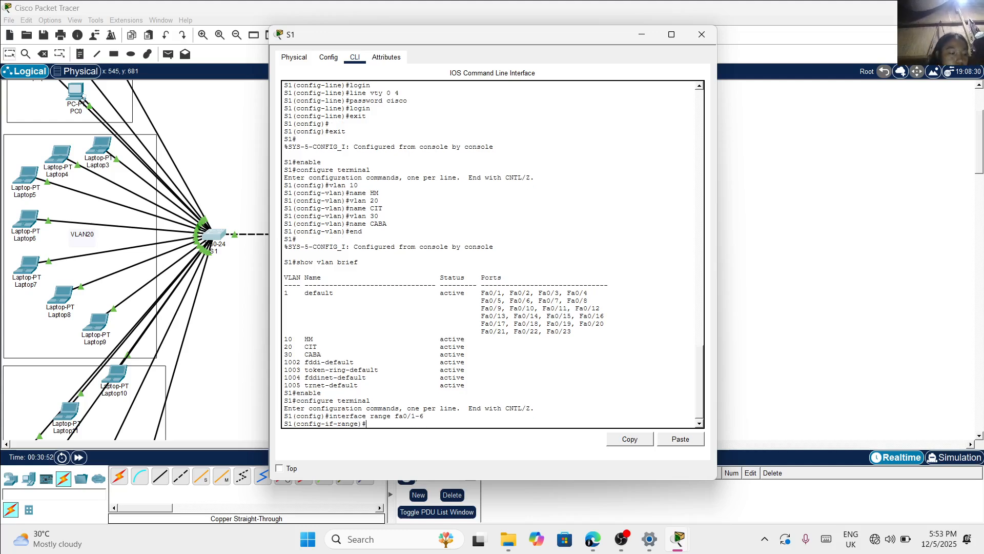
Set S1's ports fa0/1-6 to access mode with the command switchport mode access
text(swi)
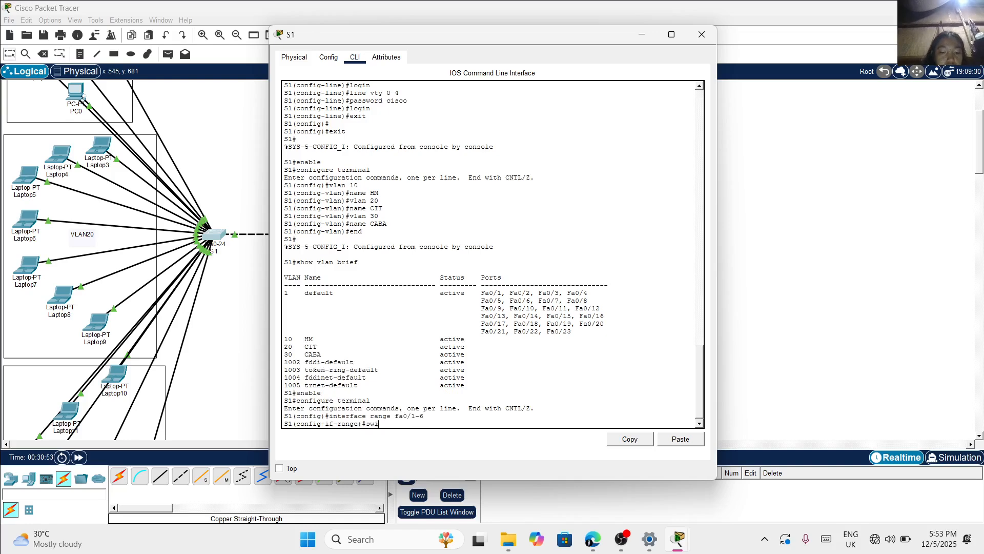
text(tchport m)
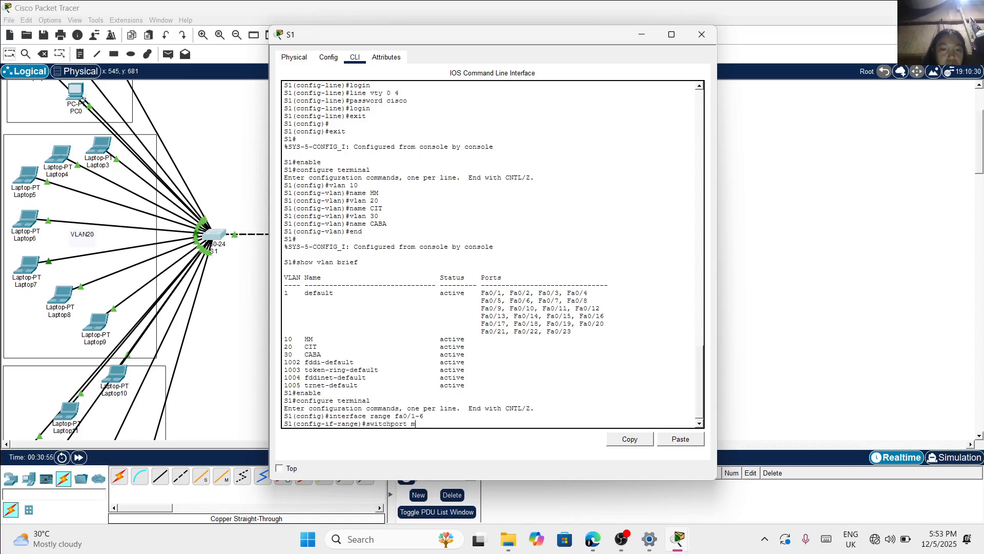
text(ode )
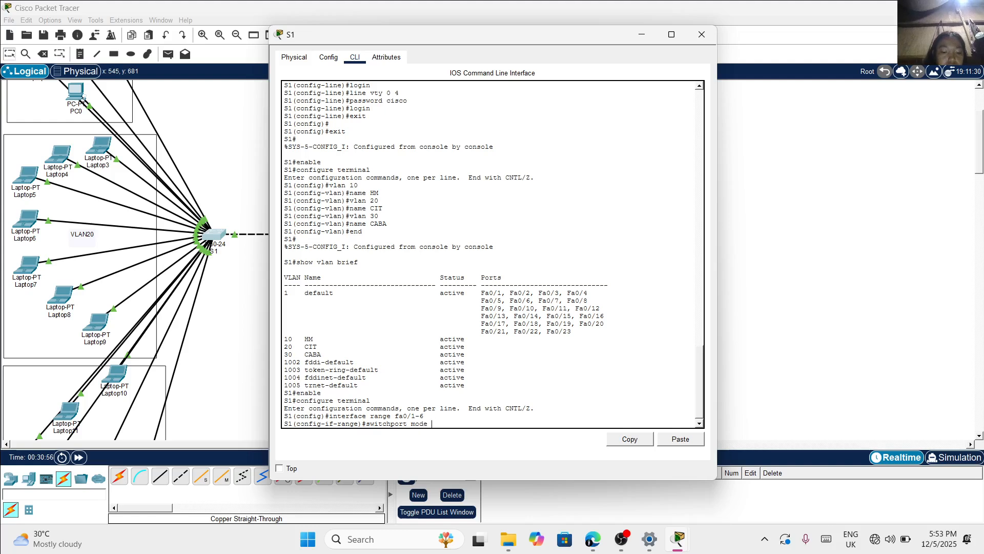
text(access)
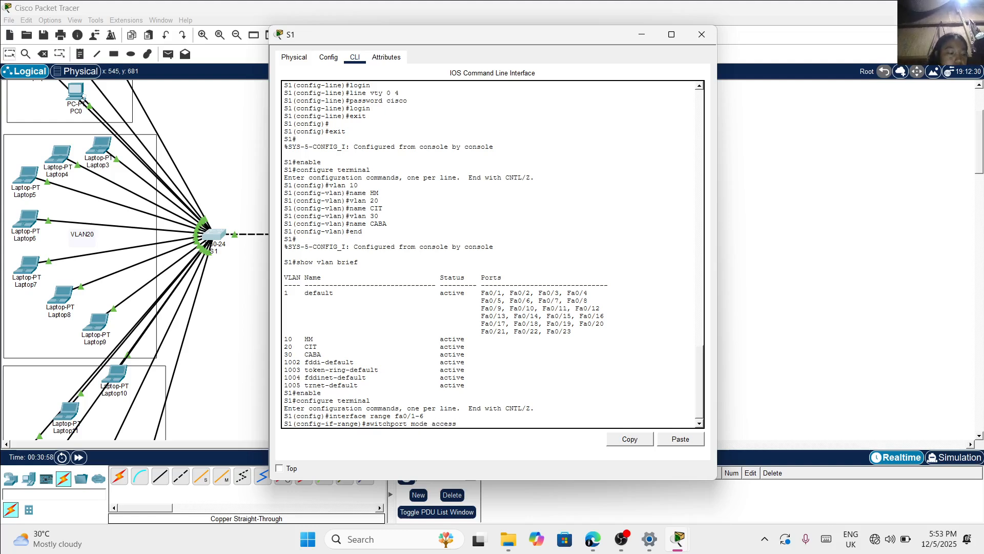
key(Return)
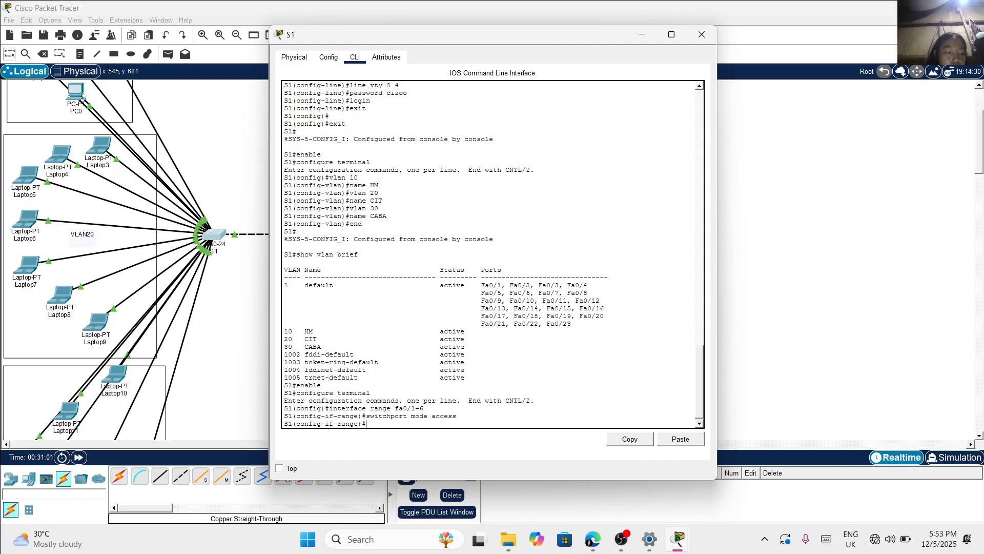
Assign S1's ports fa0/1-6 to VLAN 10 with the command switchport access vlan 10
text(swi)
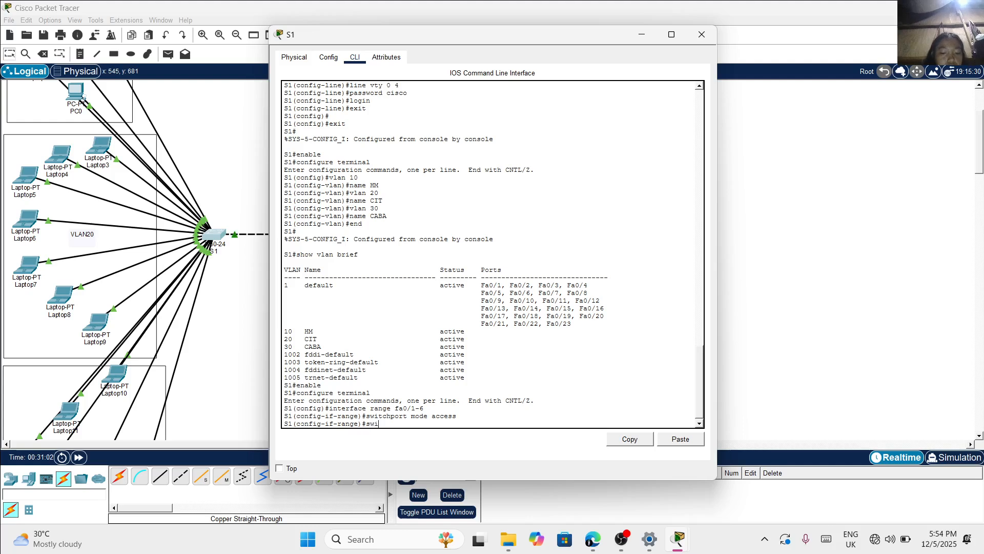
text(tchport)
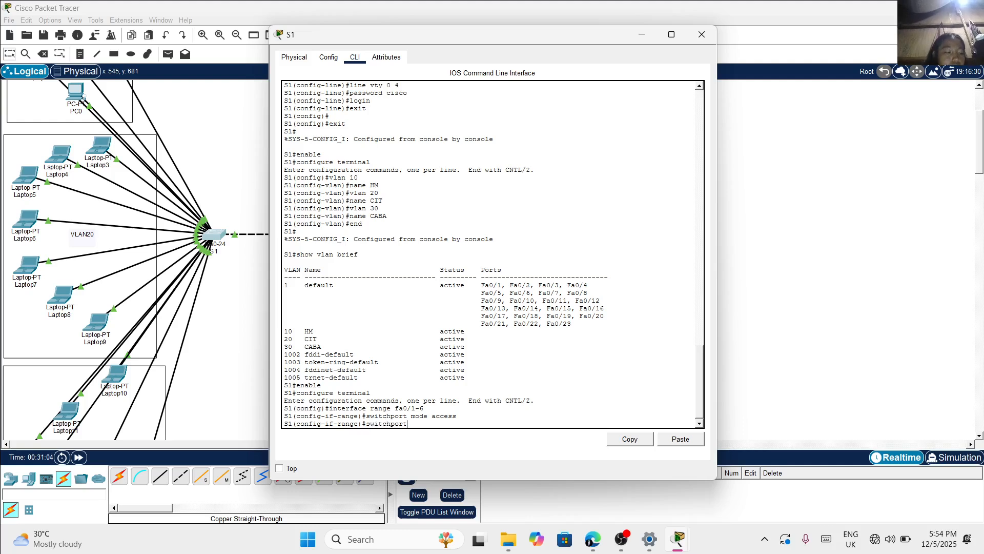
text( acc)
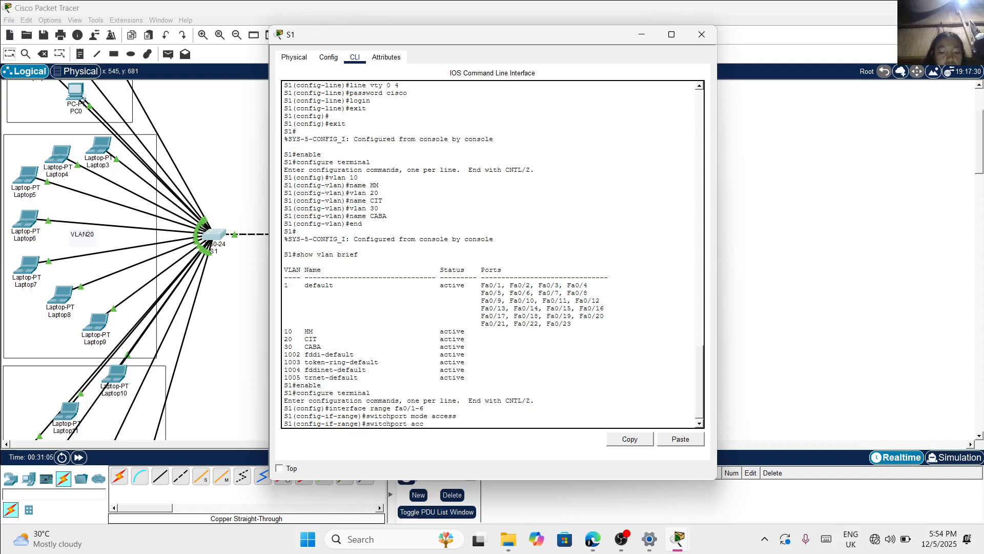
text(ess vlan)
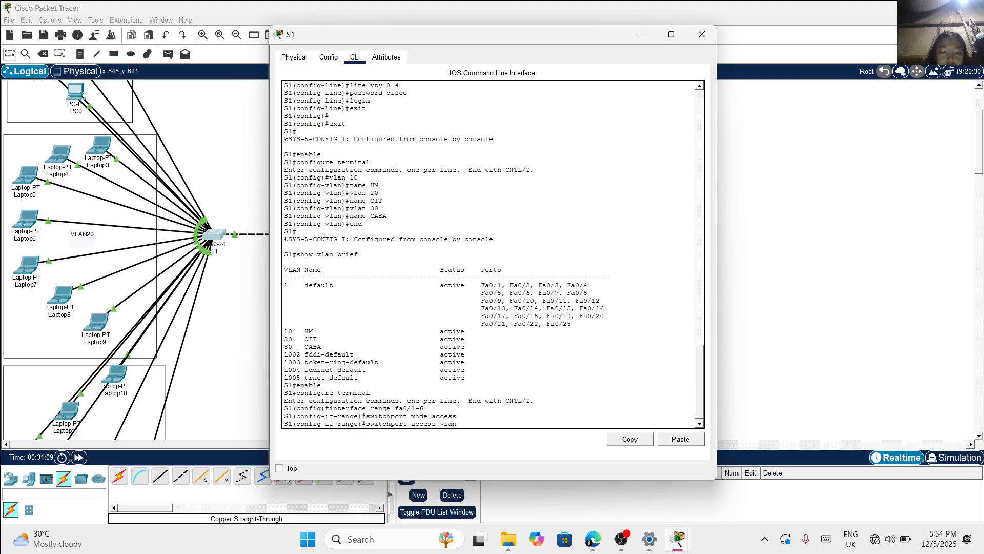
text( 10)
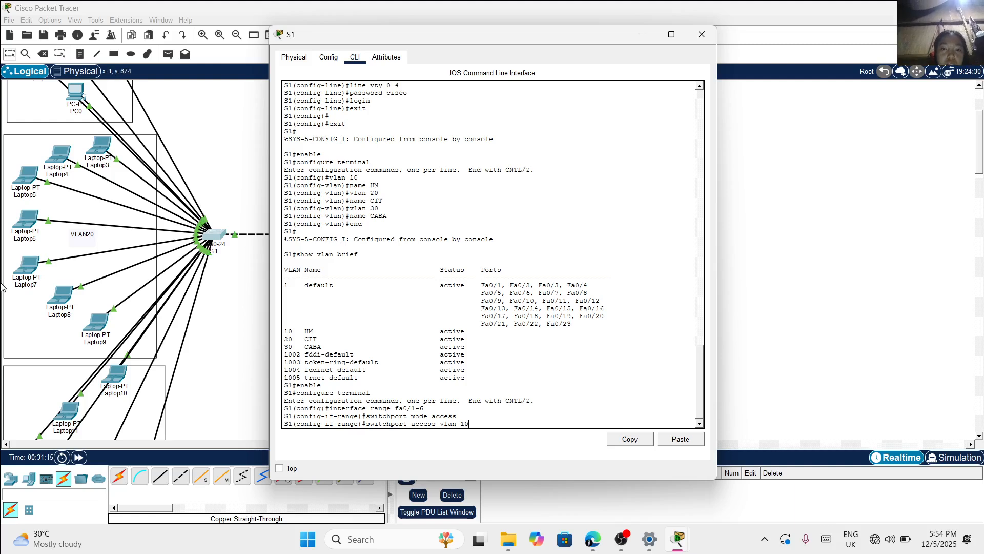
key(Return)
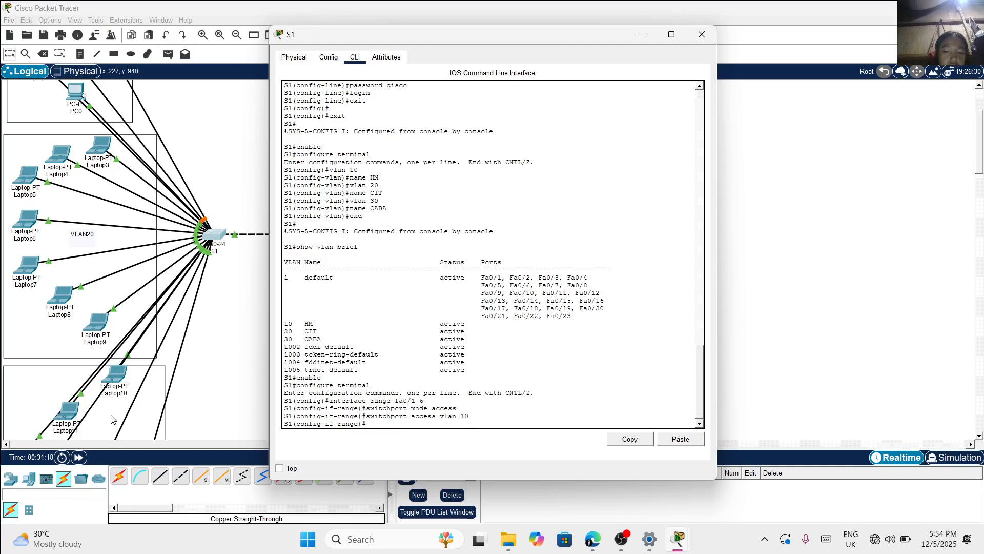
Switch S1's interface range configuration to ports fa0/7-15 with the interface range command
text(interf)
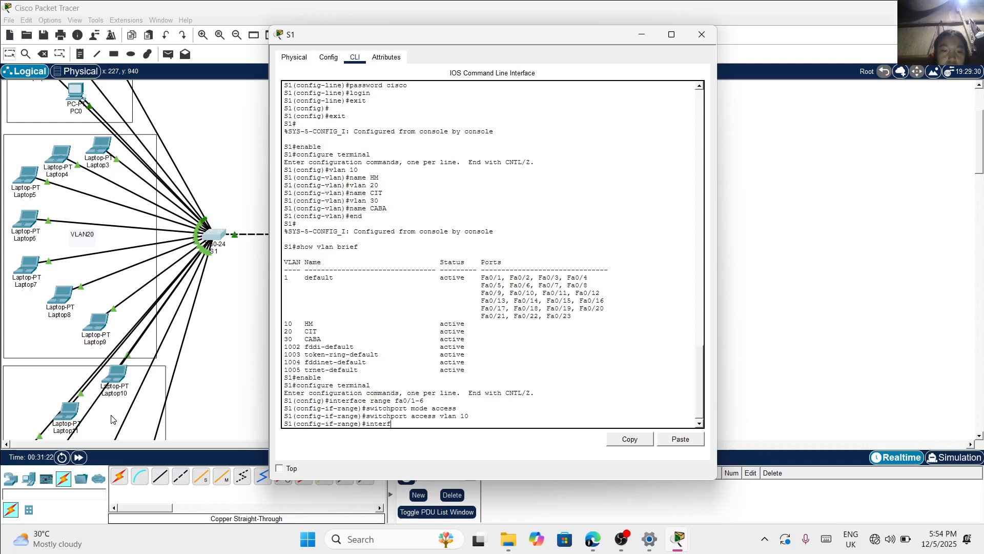
text(ace)
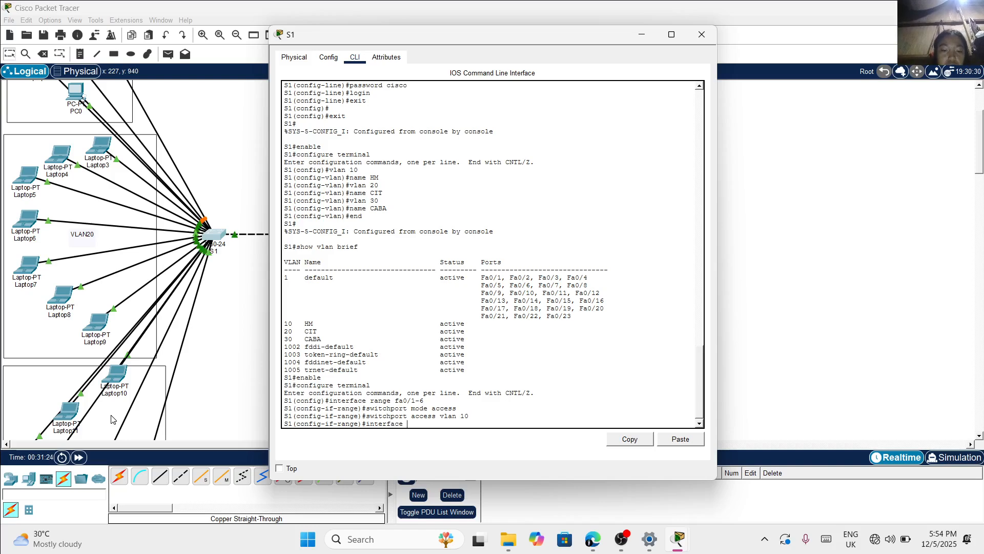
text( range)
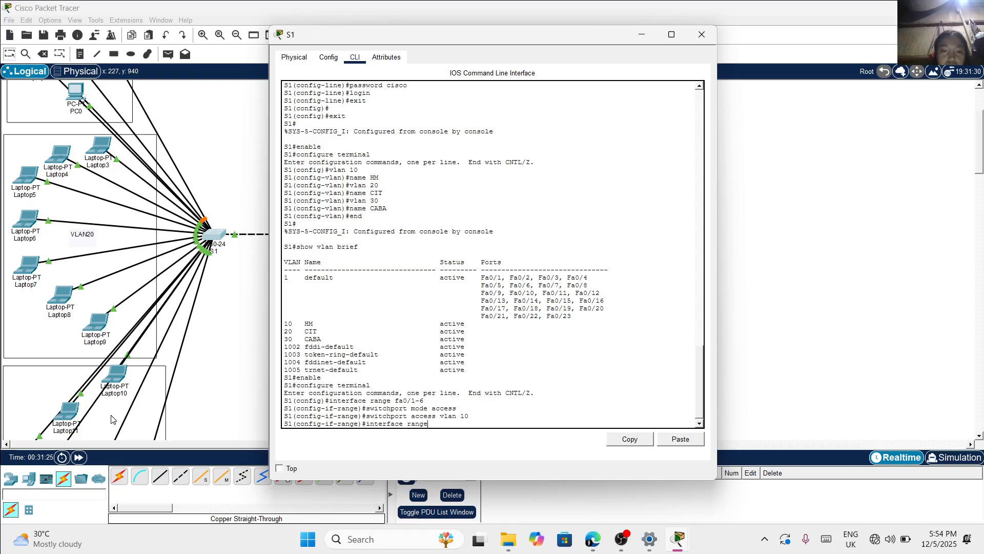
text( fa0)
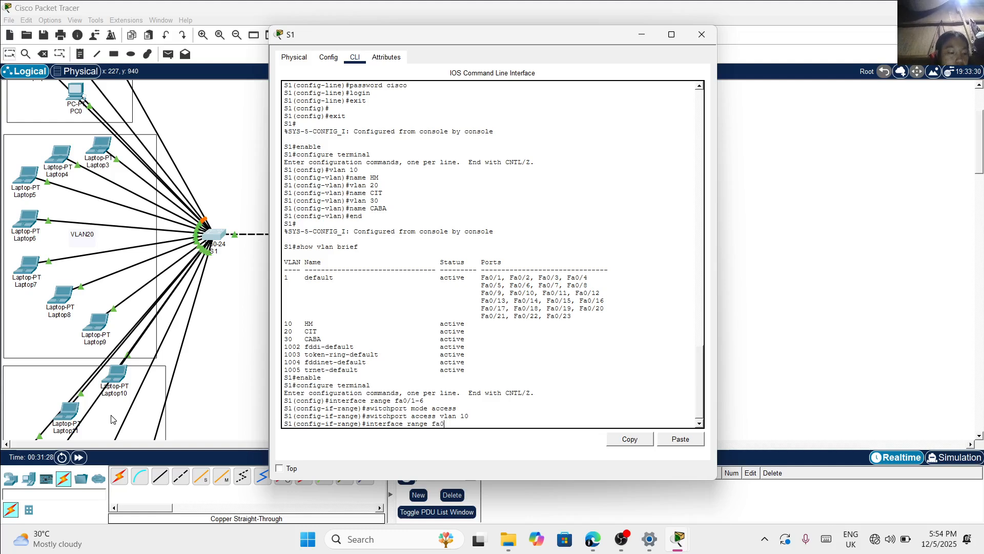
text(/)
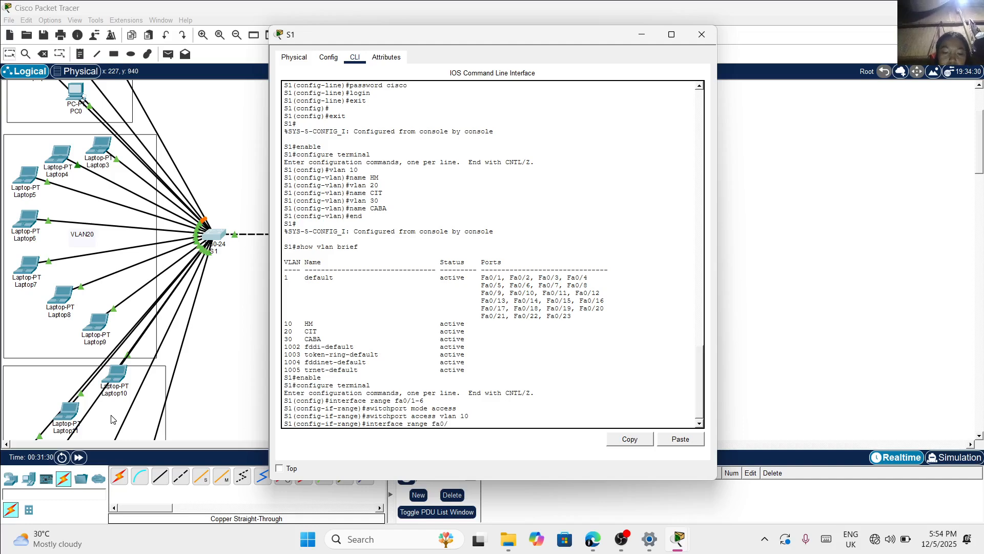
text(7)
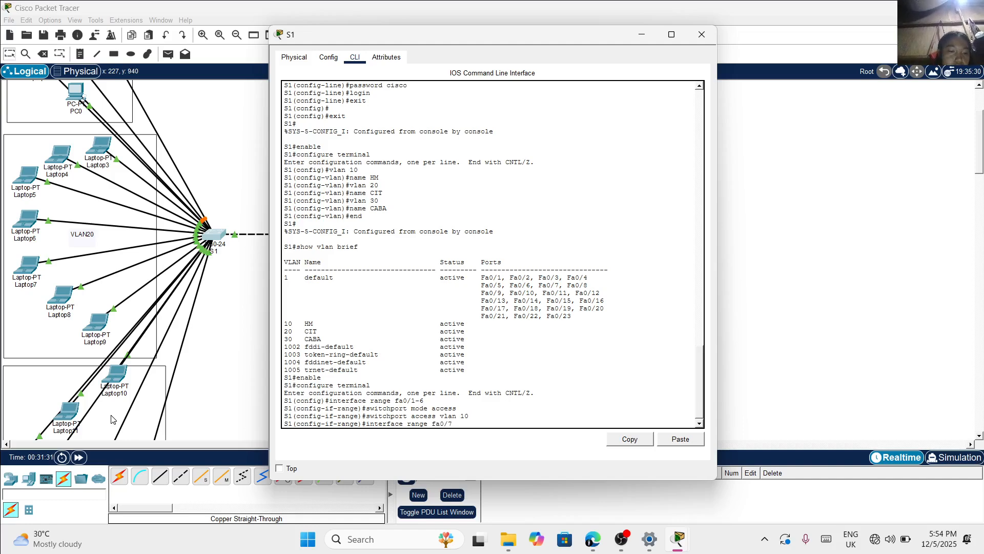
text(-15)
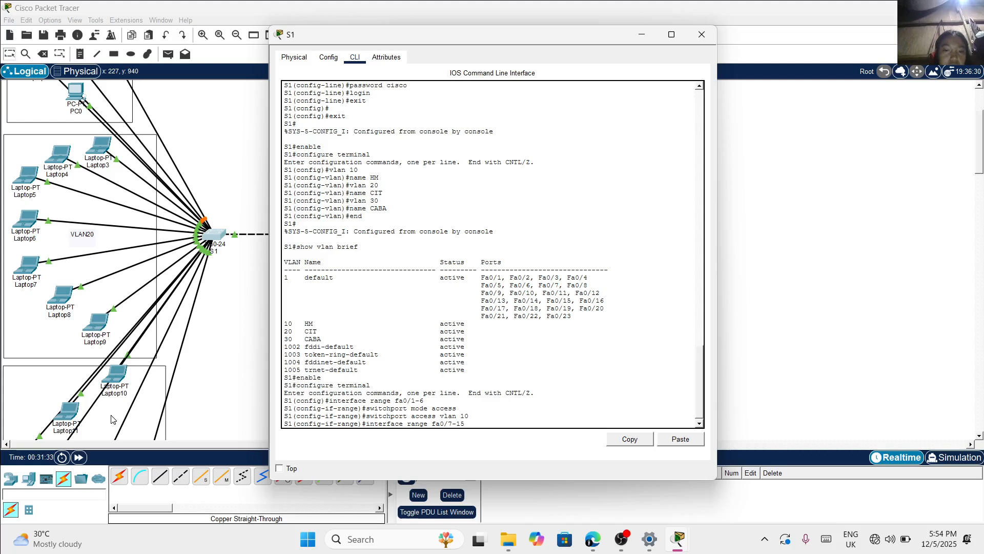
key(Return)
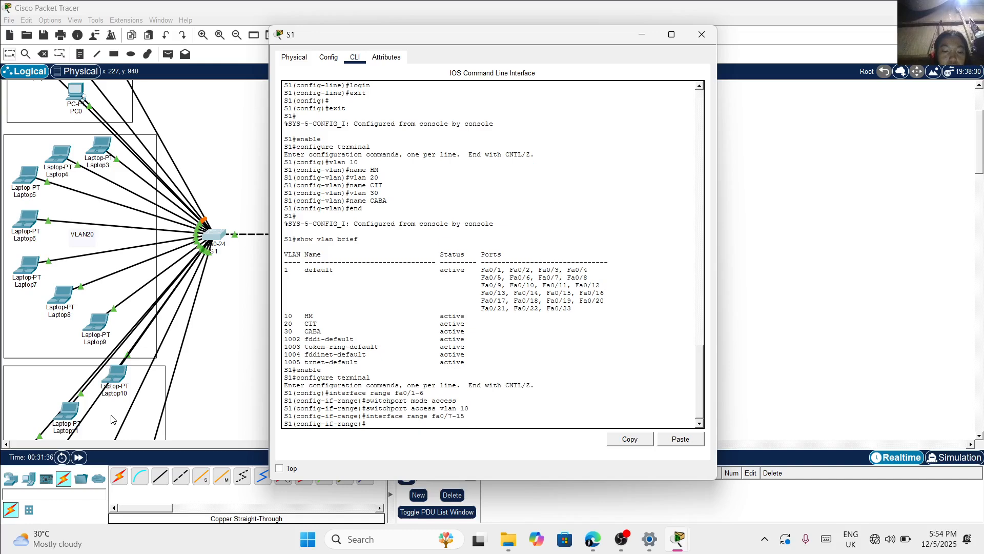
Set S1's ports fa0/7-15 to access mode with the command switchport mode access
text(switch)
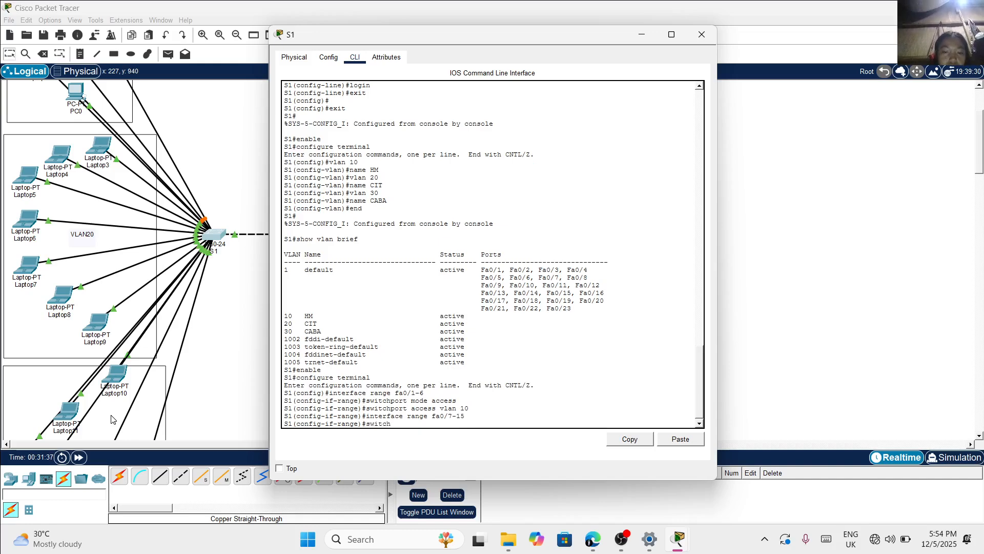
text(port mod)
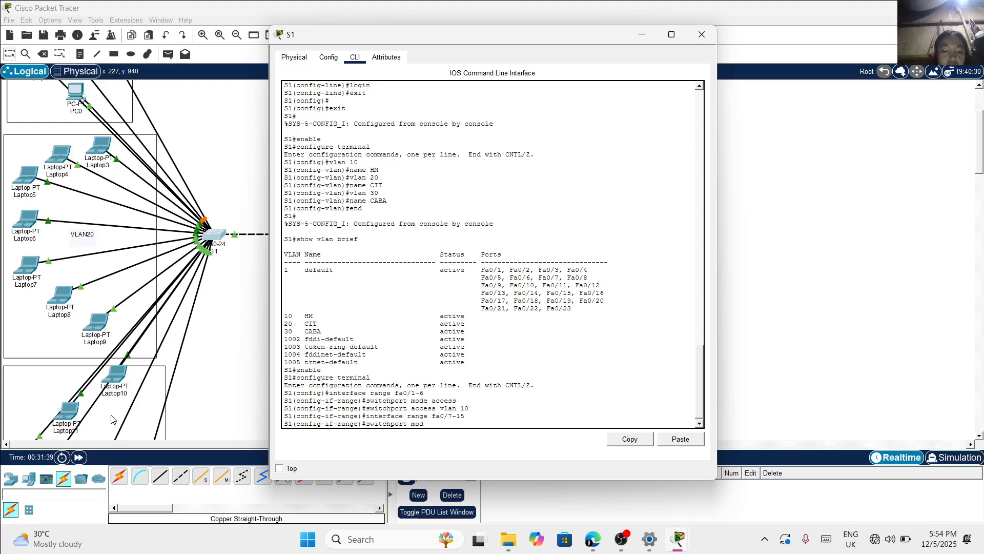
text(e access)
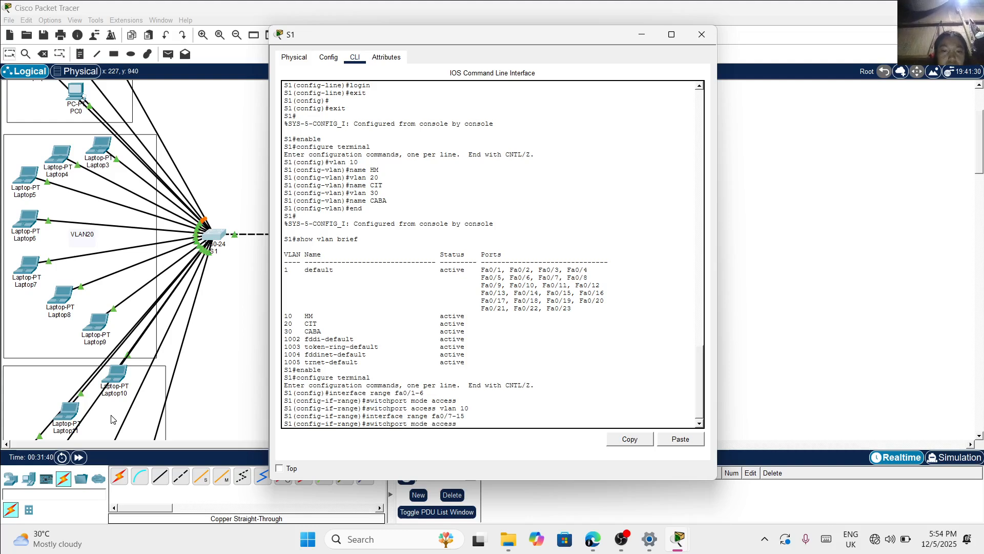
key(Return)
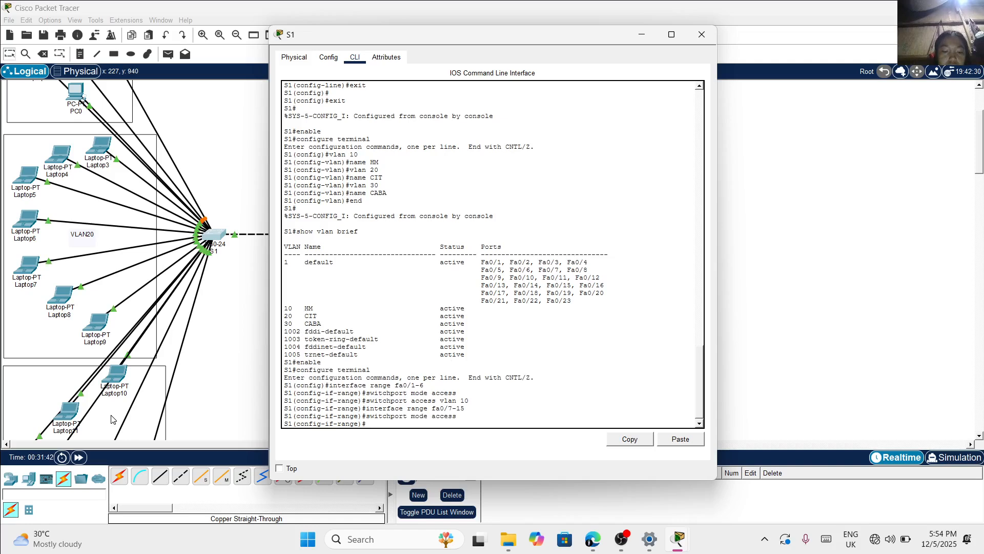
Assign S1's ports fa0/7-15 to VLAN 20 with the command switchport access vlan 20
text(sw)
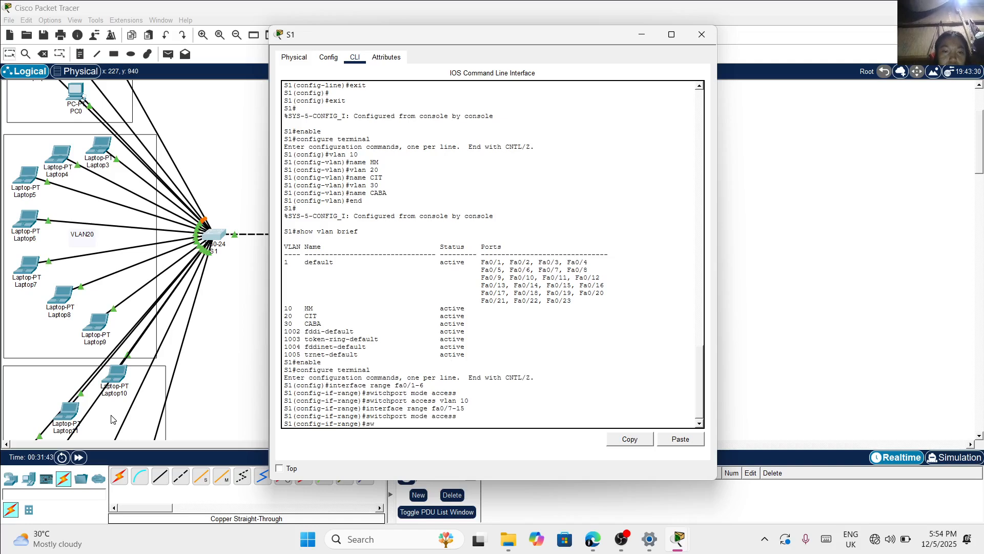
text(itchport)
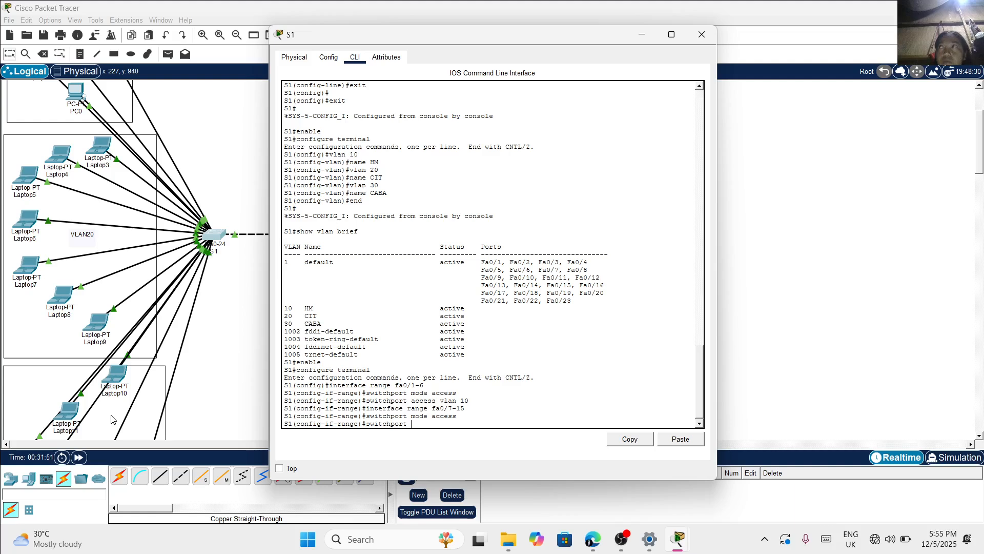
text(acce)
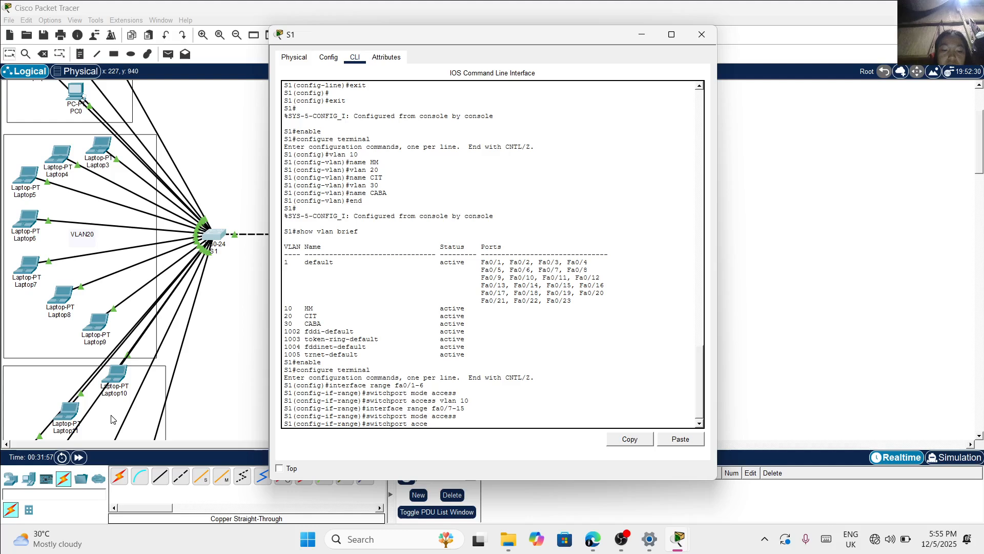
text(ss vln)
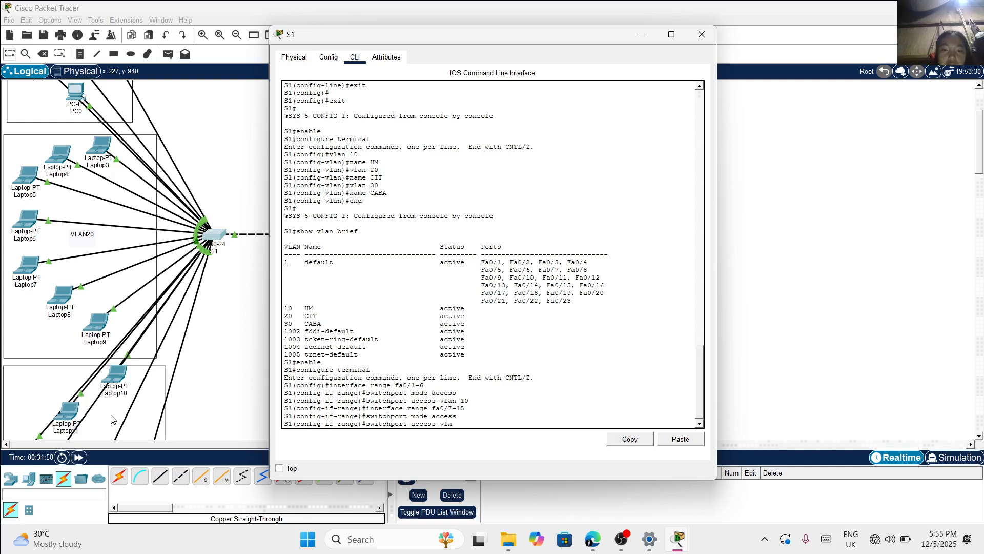
key(BackSpace)
text(an)
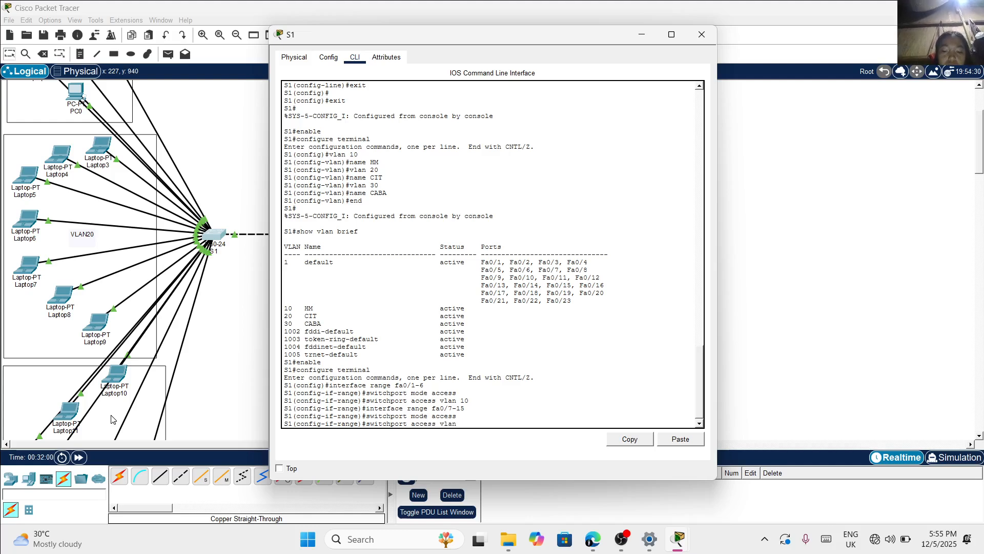
text( 20)
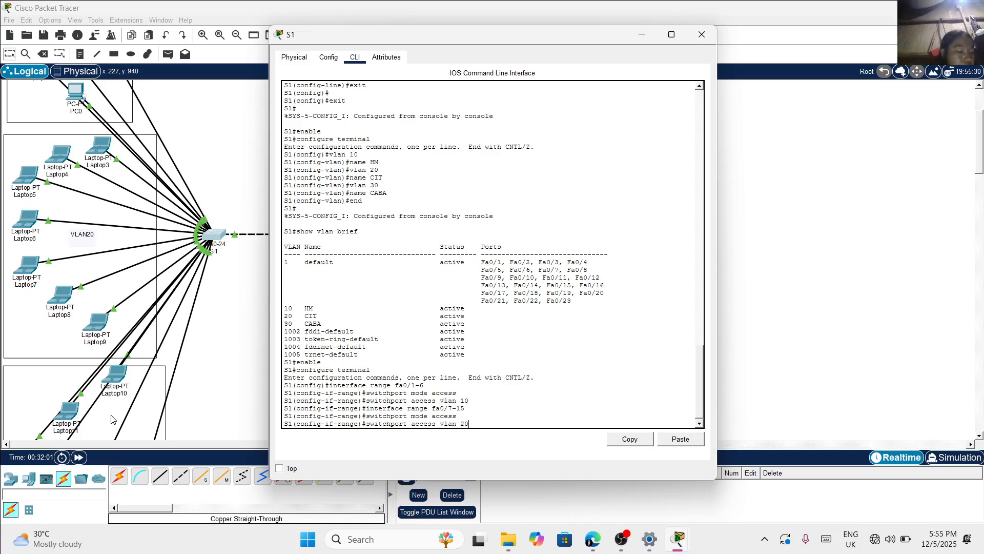
key(Return)
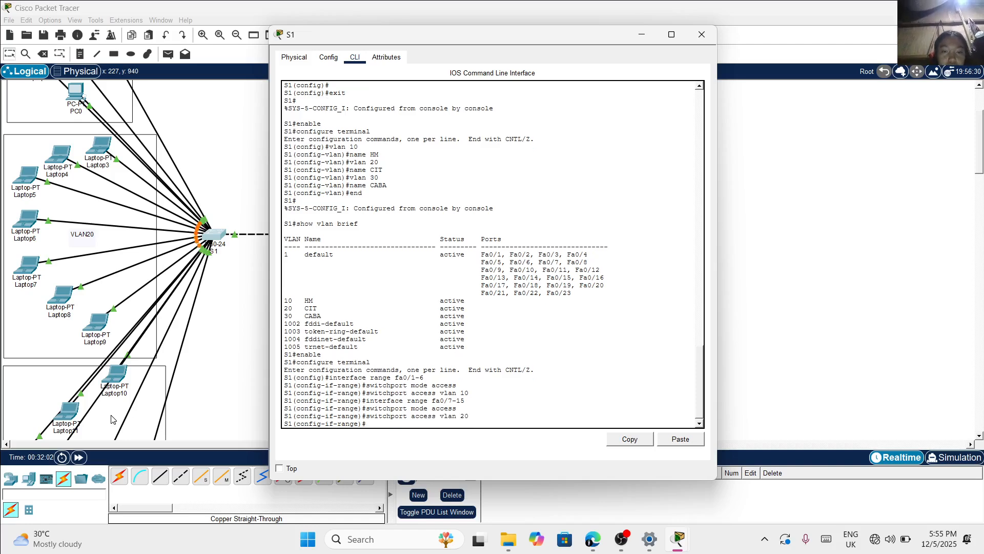
Switch S1's interface range configuration to ports fa0/16-21 with the interface range command
text(interface)
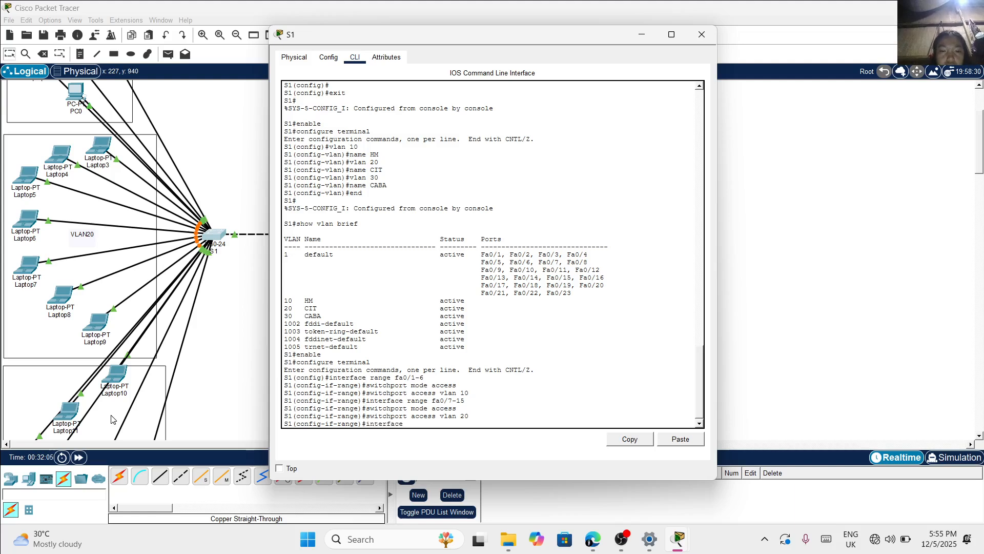
text( range fa)
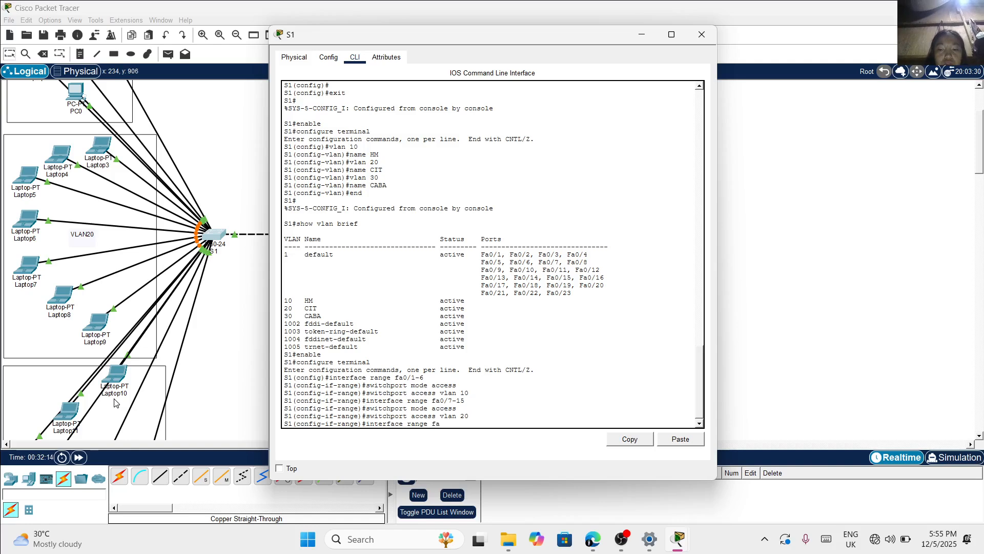
text(0)
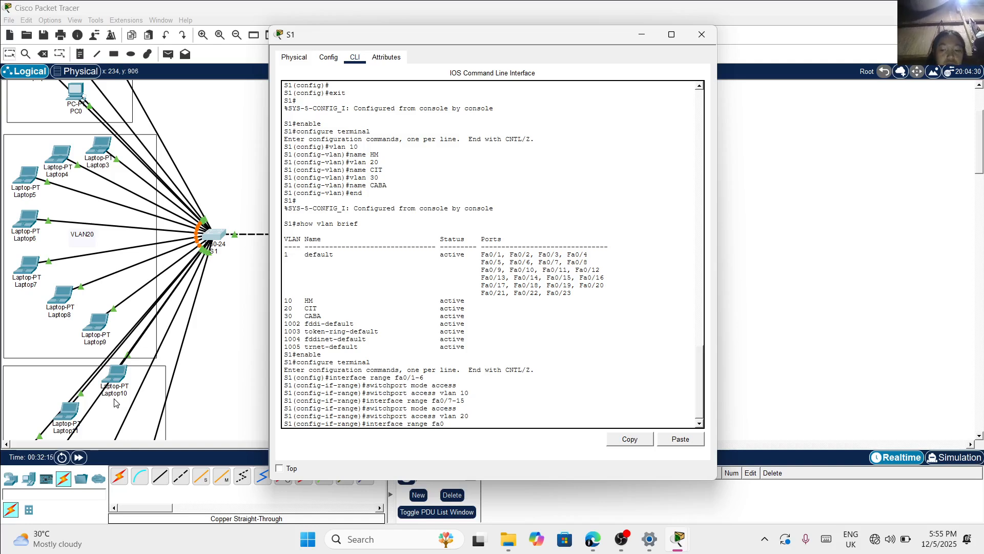
text(/16)
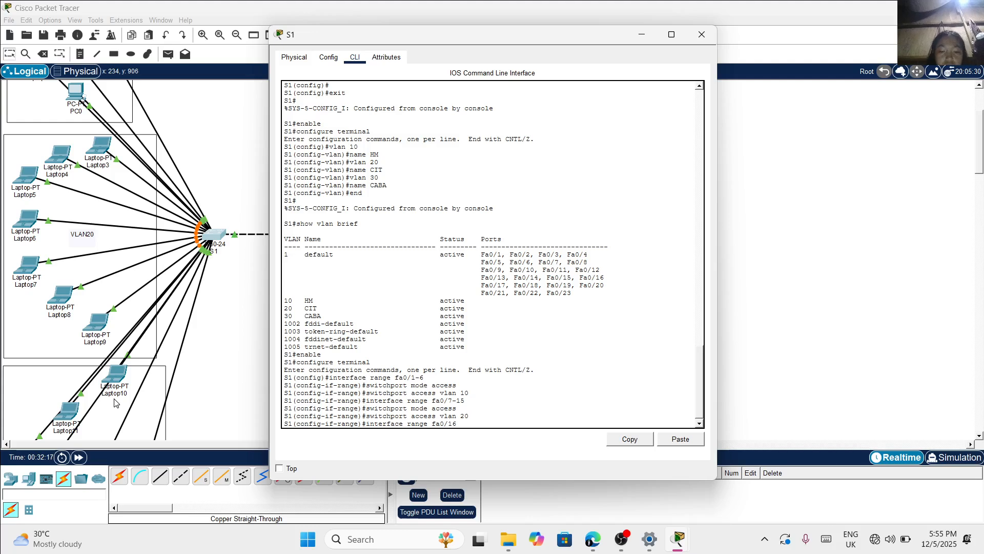
text(-21)
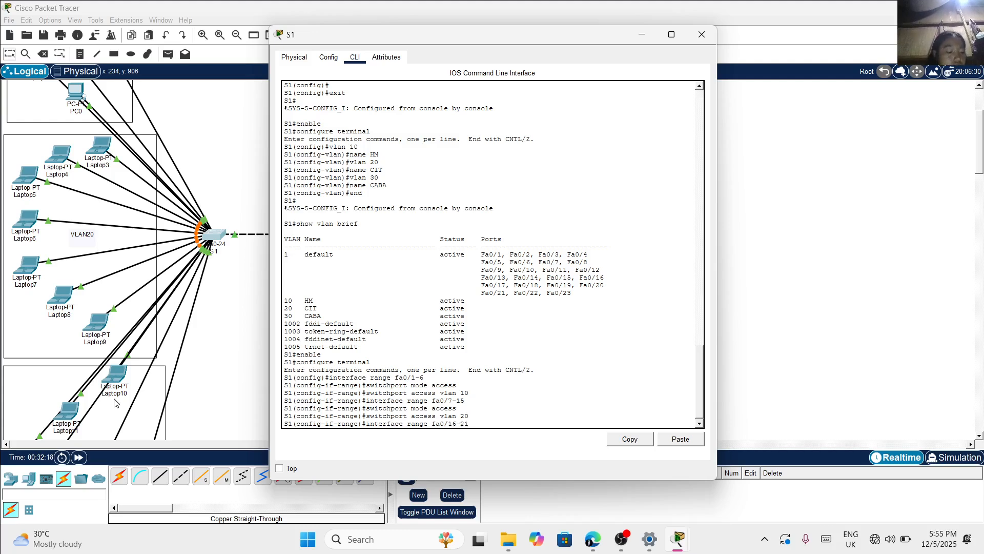
key(Return)
Set S1's ports fa0/16-21 to access mode with the command switchport mode access
text(switchport)
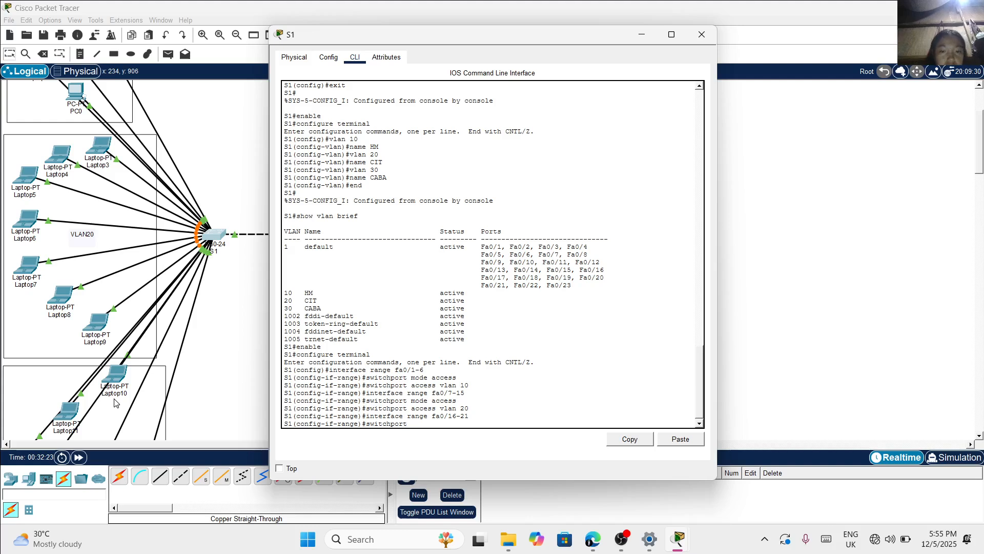
text(mode)
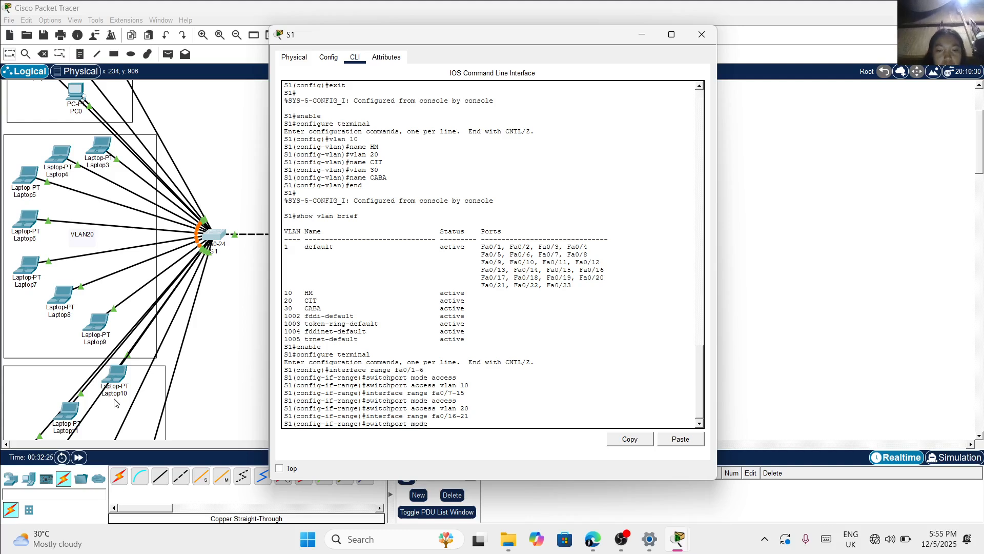
text( acces)
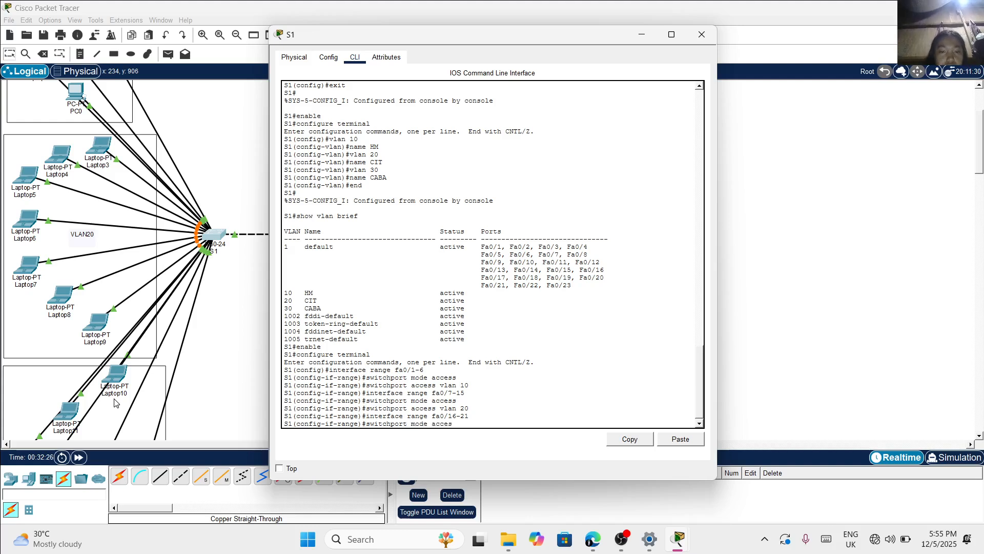
text(s)
key(Return)
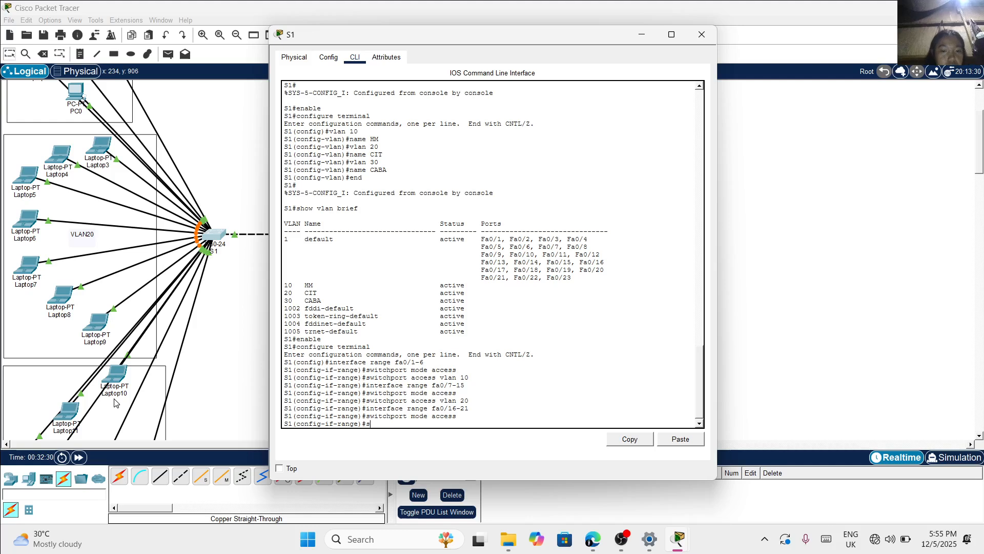
Assign S1's ports fa0/16-21 to VLAN 30 with switchport access vlan 30, and leave configuration mode with end
text(switchport)
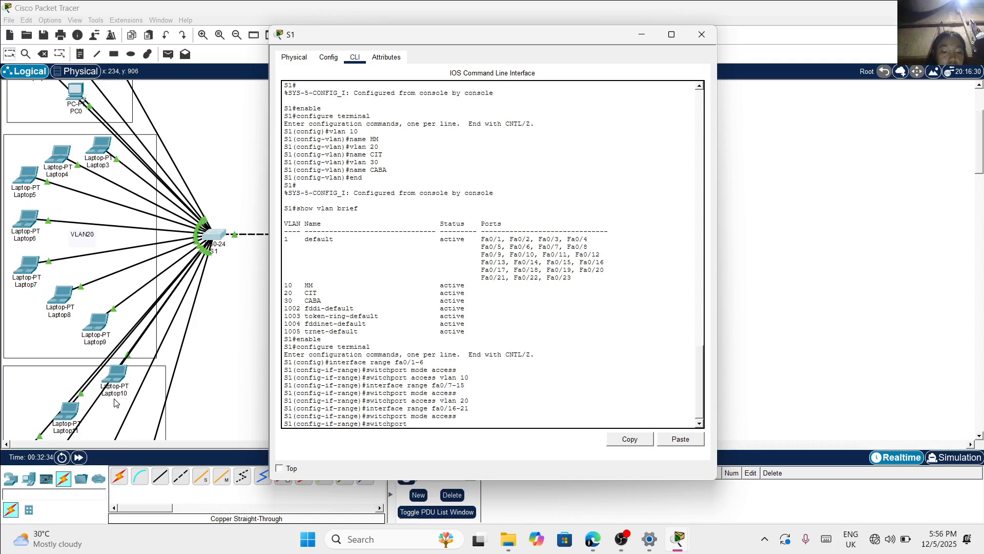
text( access)
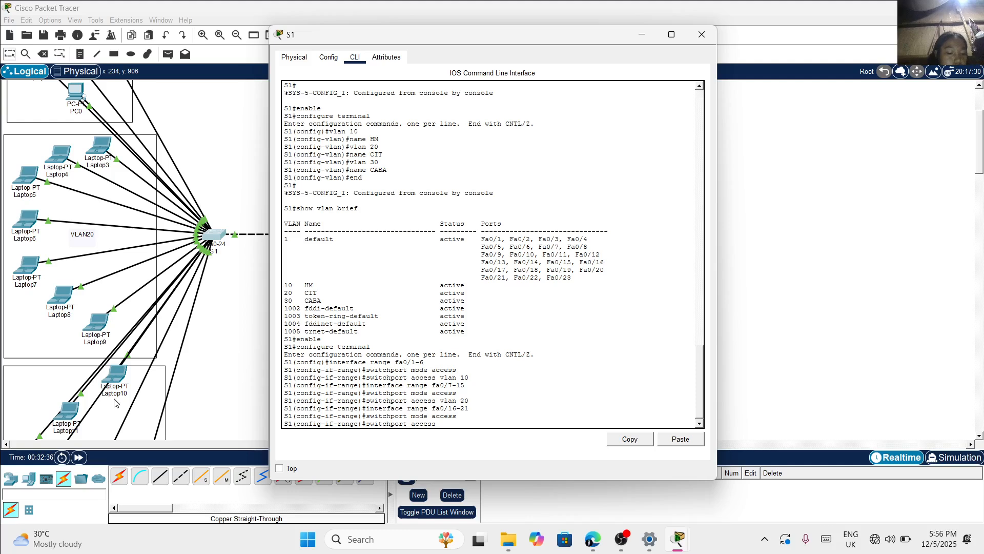
text( vlan)
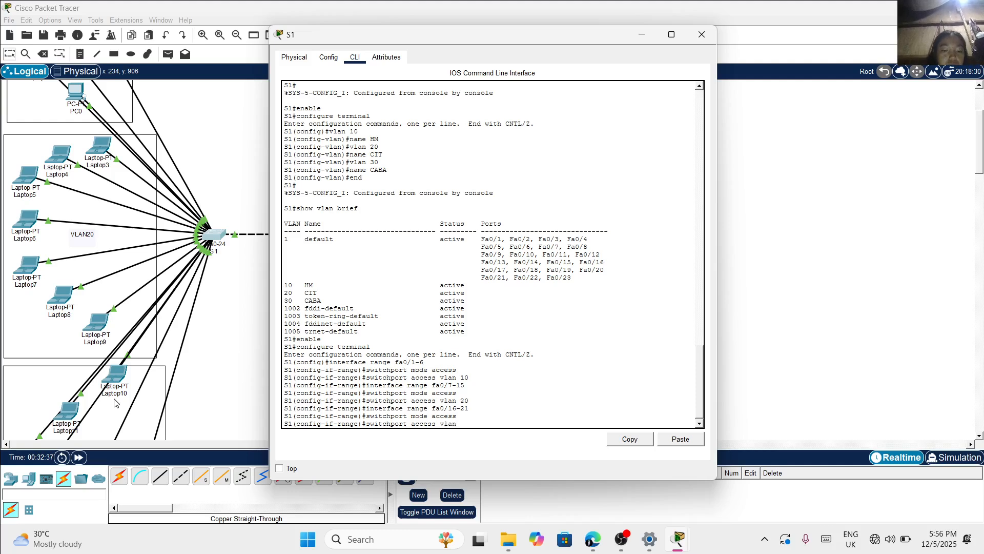
text( 30)
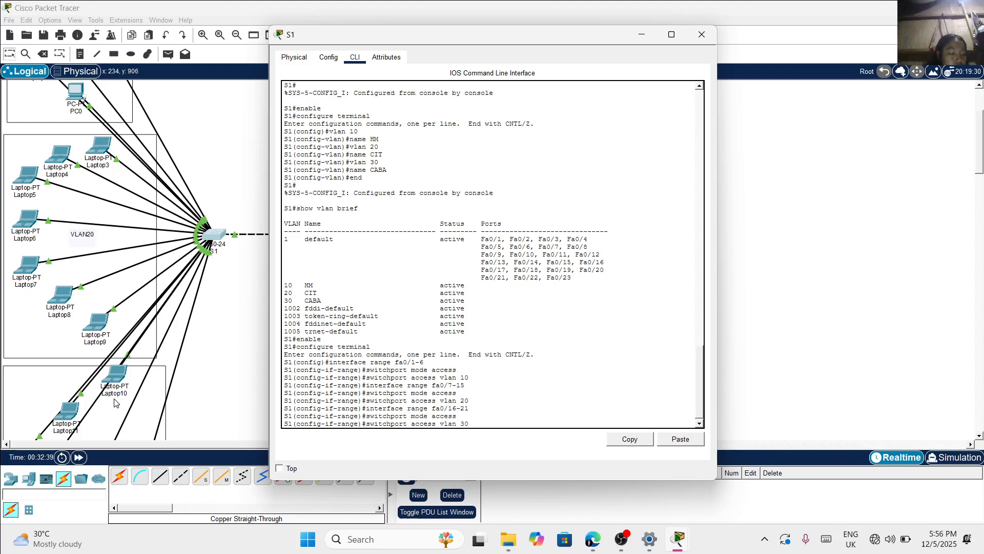
key(Return)
text(en)
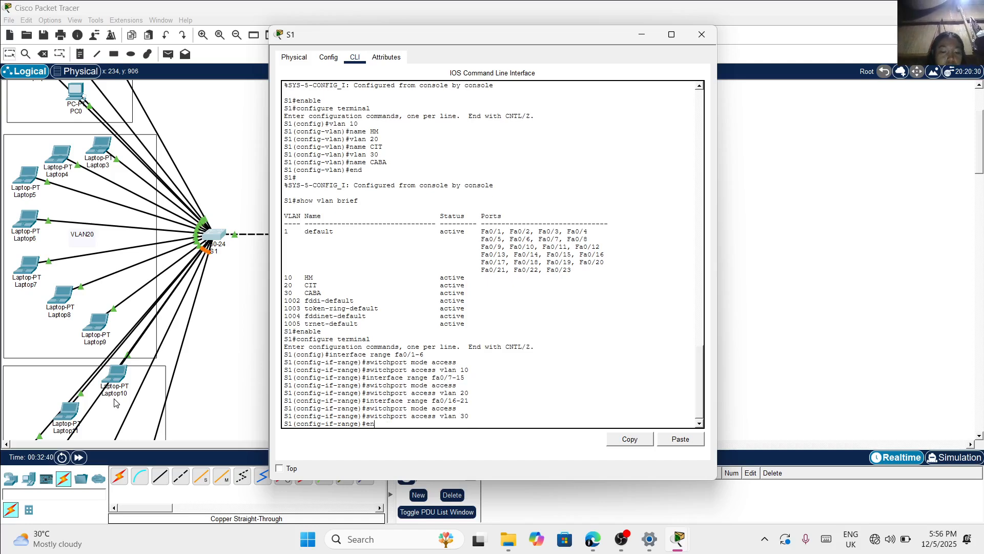
text(d)
key(Return)
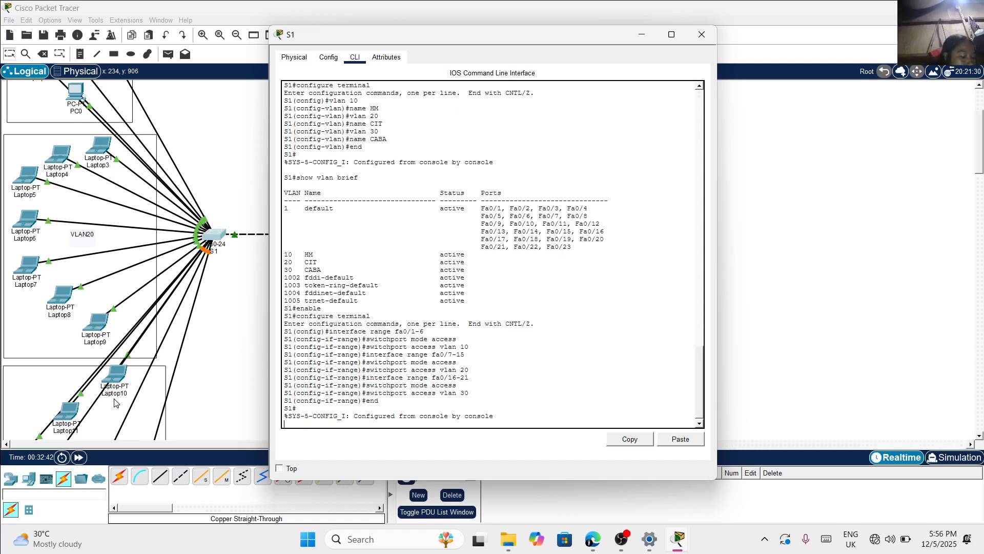
key(Return)
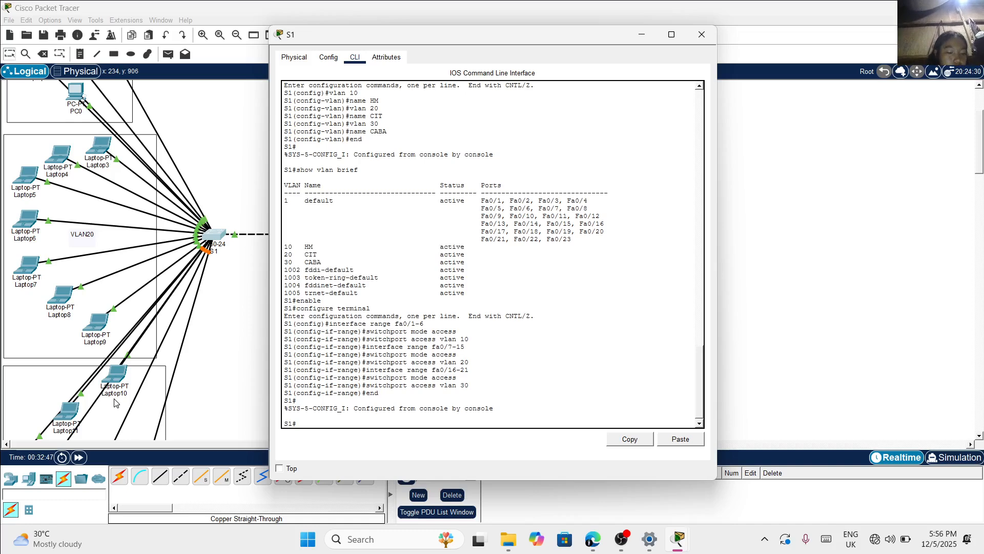
Check S1's port assignments for each VLAN with the command show vlan brief
text(show)
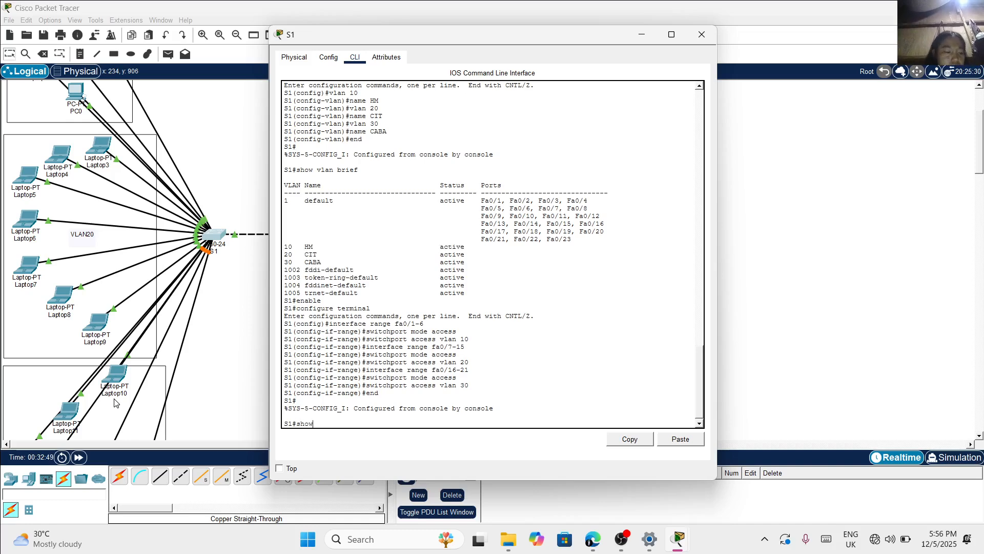
text( vl)
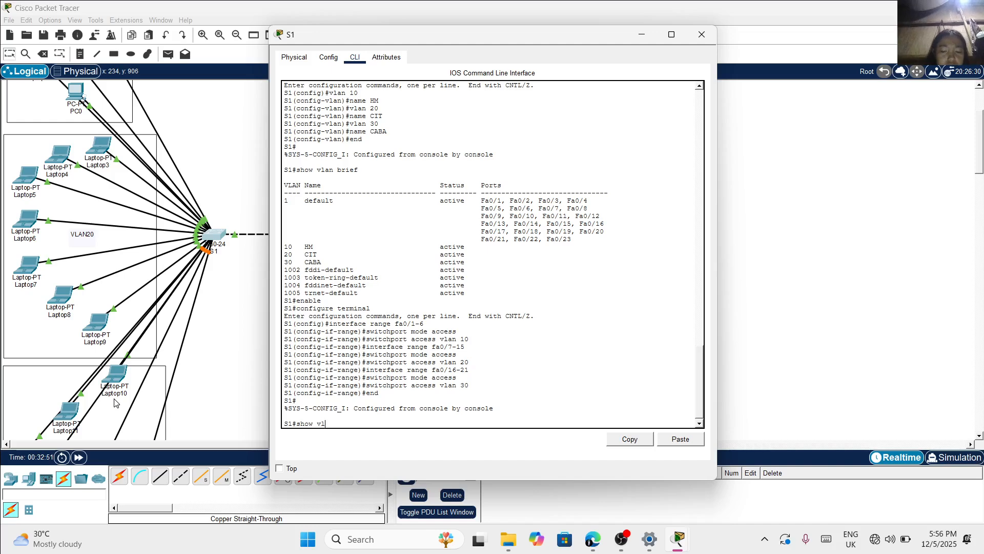
text(an brie)
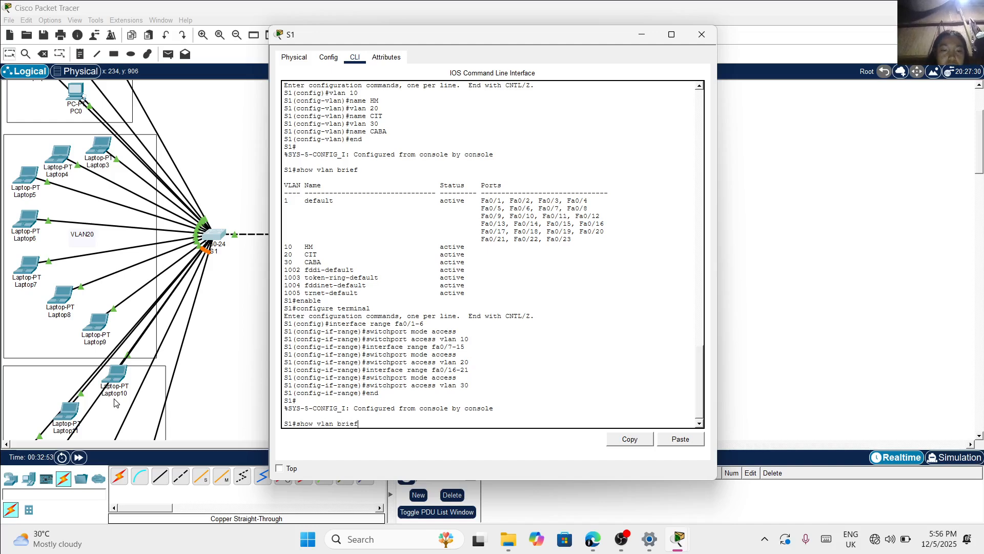
text(f)
key(Return)
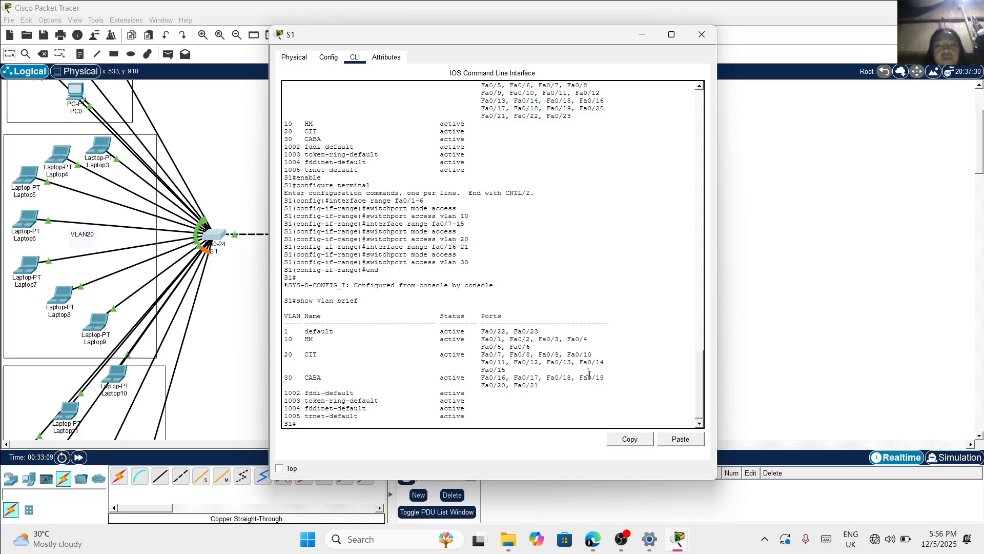
scroll(588, 374, down, 1)
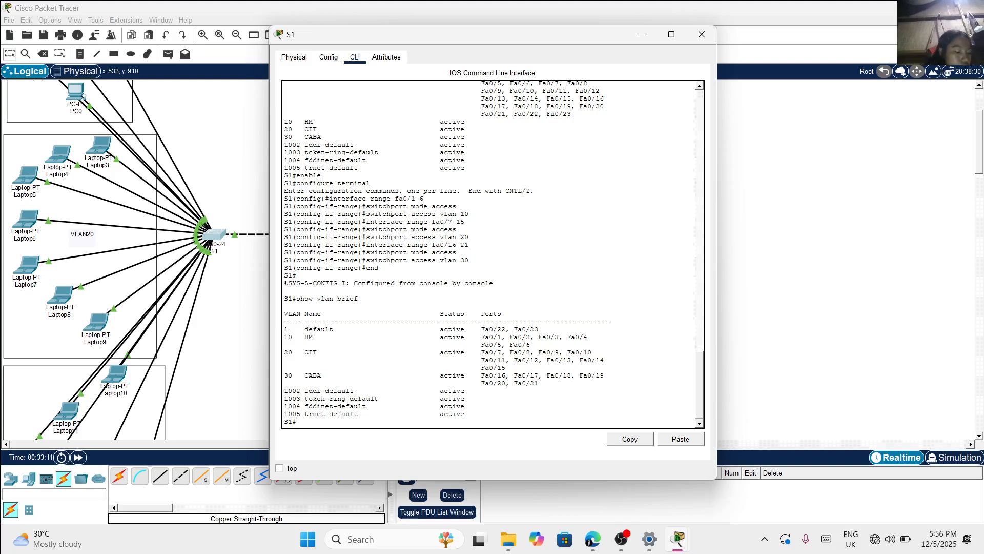
double_click(583, 361)
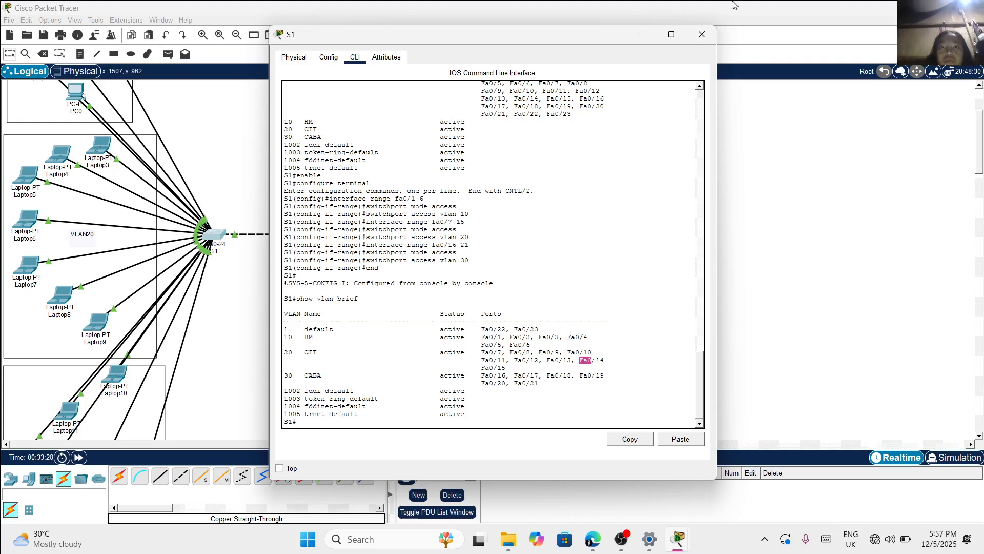
Open switch S2's command line and enter global configuration mode with enable and configure terminal
click(647, 28)
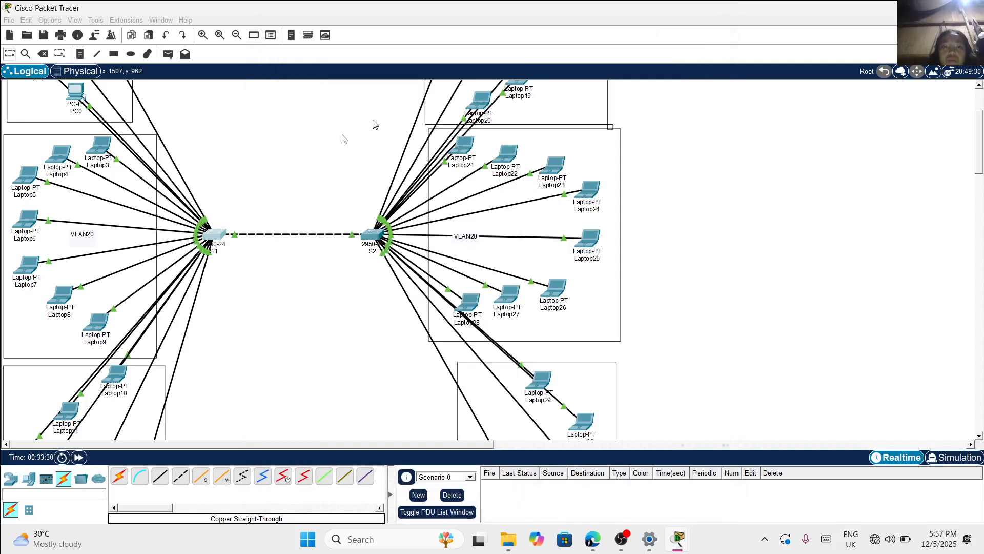
click(366, 237)
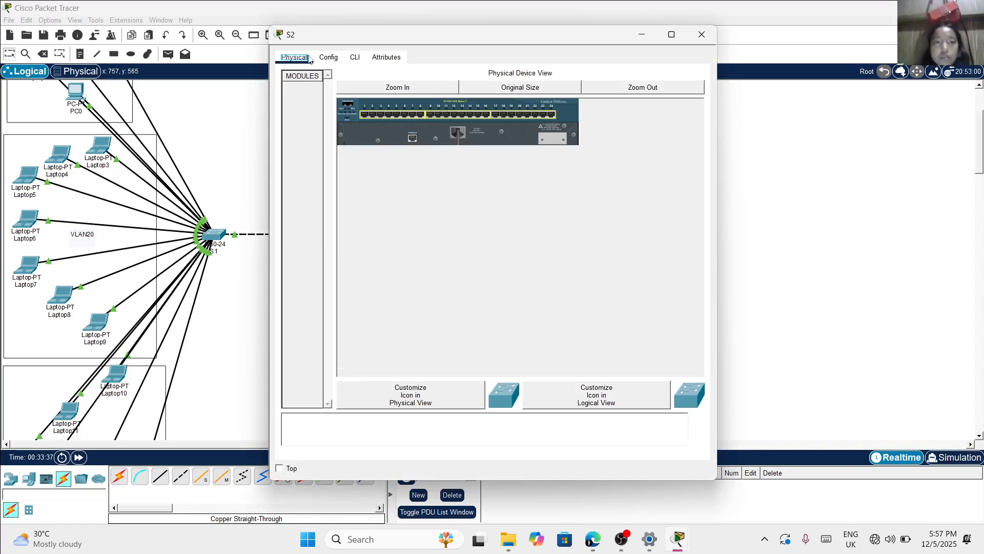
click(355, 57)
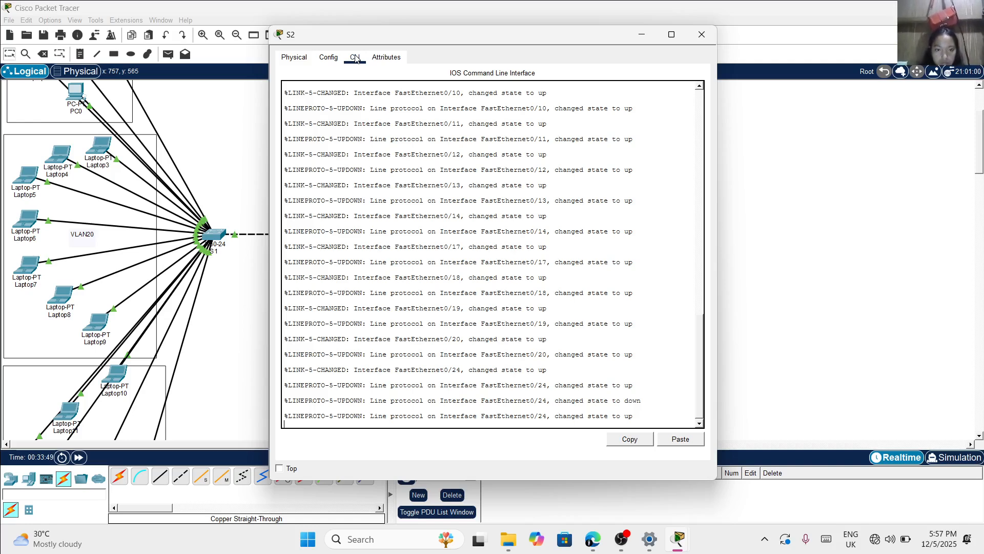
key(Return)
text(e)
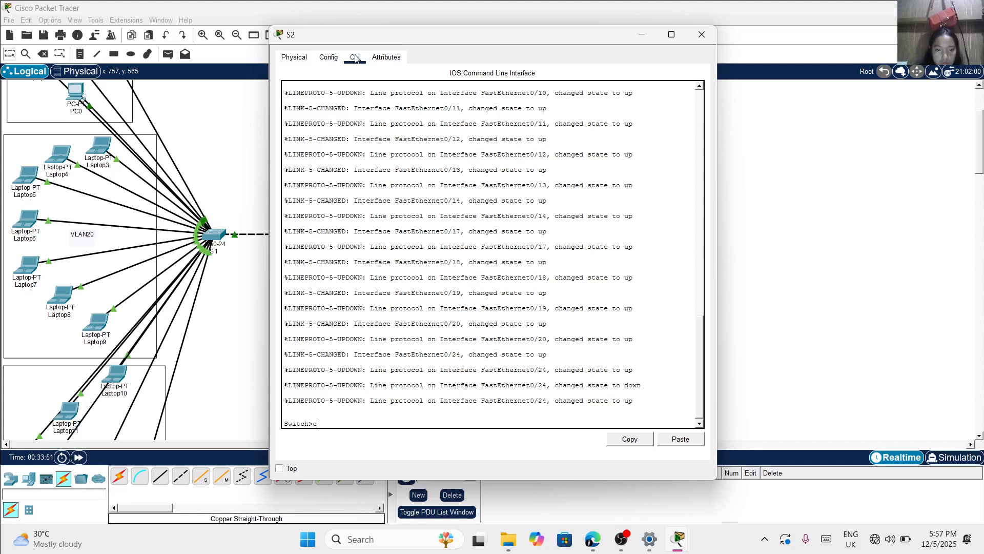
text(nable)
key(Return)
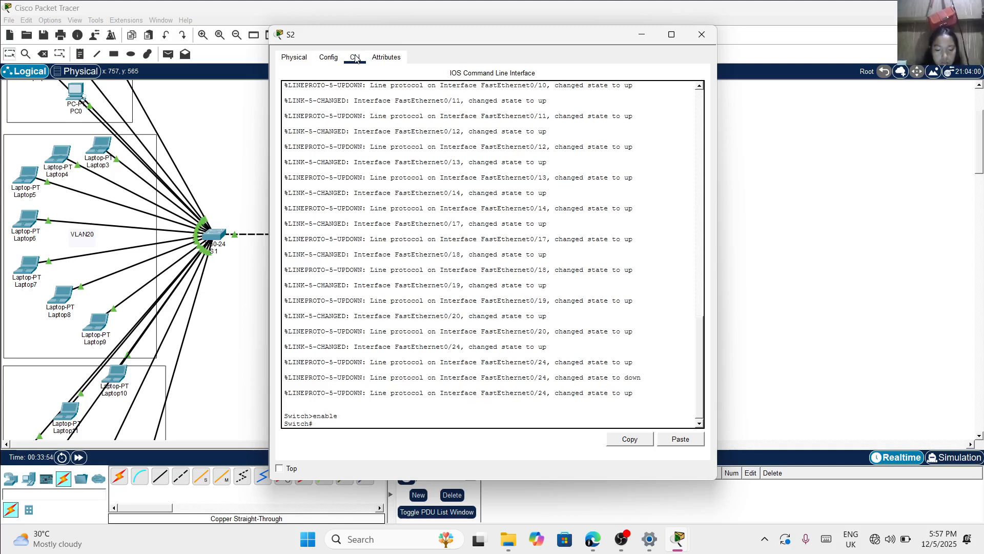
text(configur)
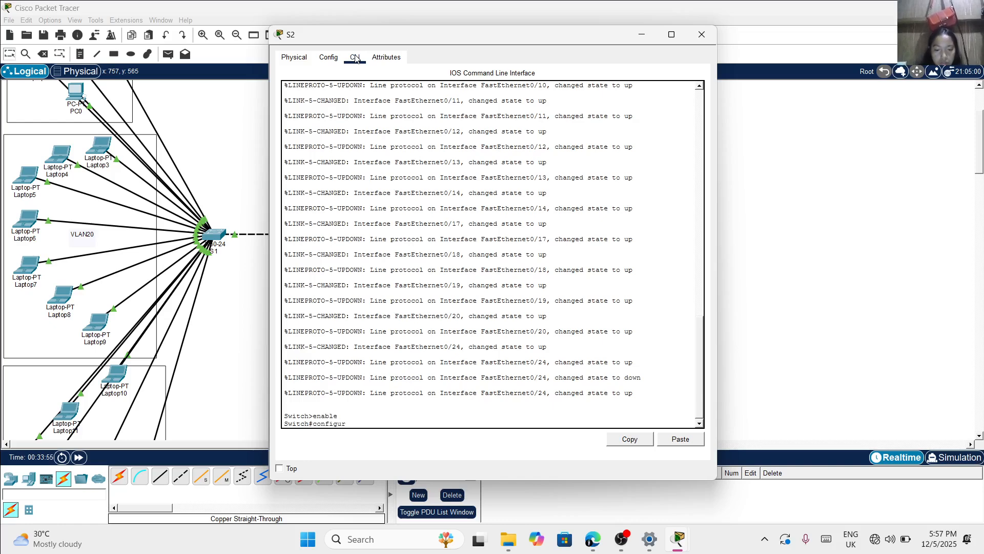
text(e terminal)
key(Return)
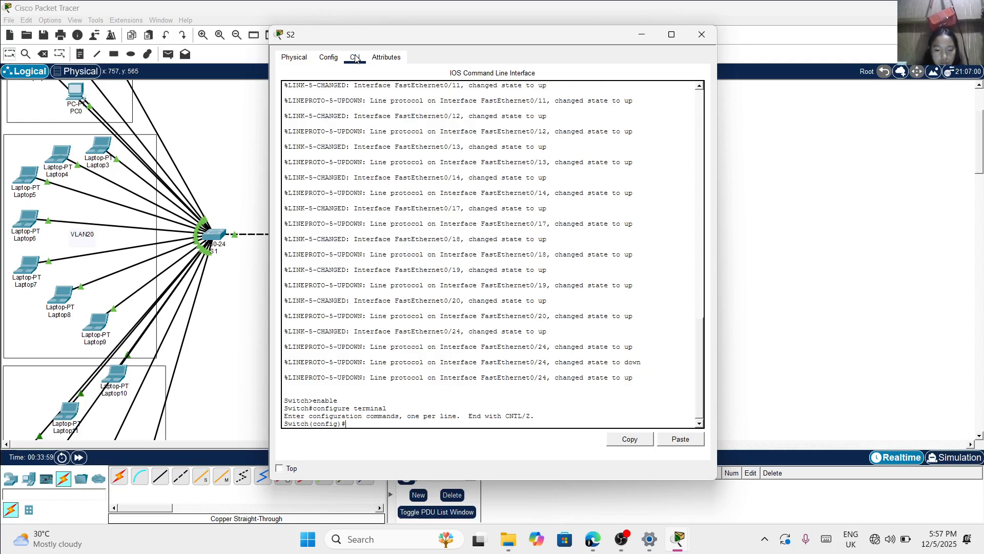
Set the switch's hostname to S2 with the hostname command
text(hostname)
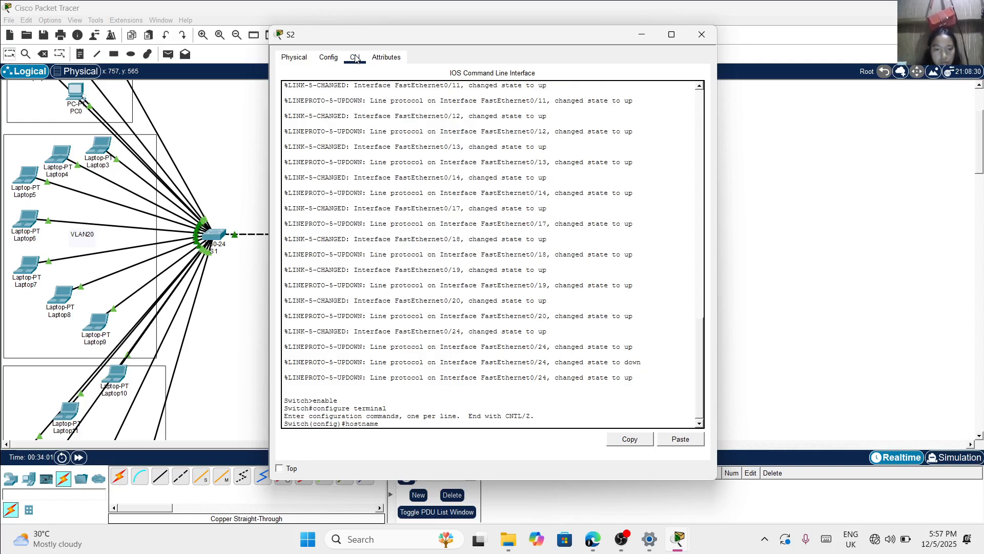
key(Caps_Lock)
text(S)
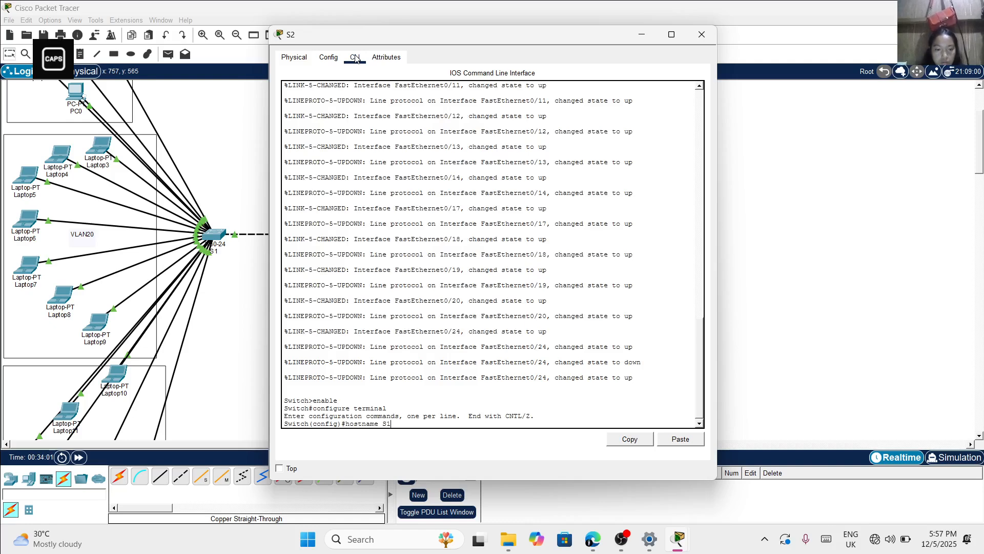
text(2)
key(Return)
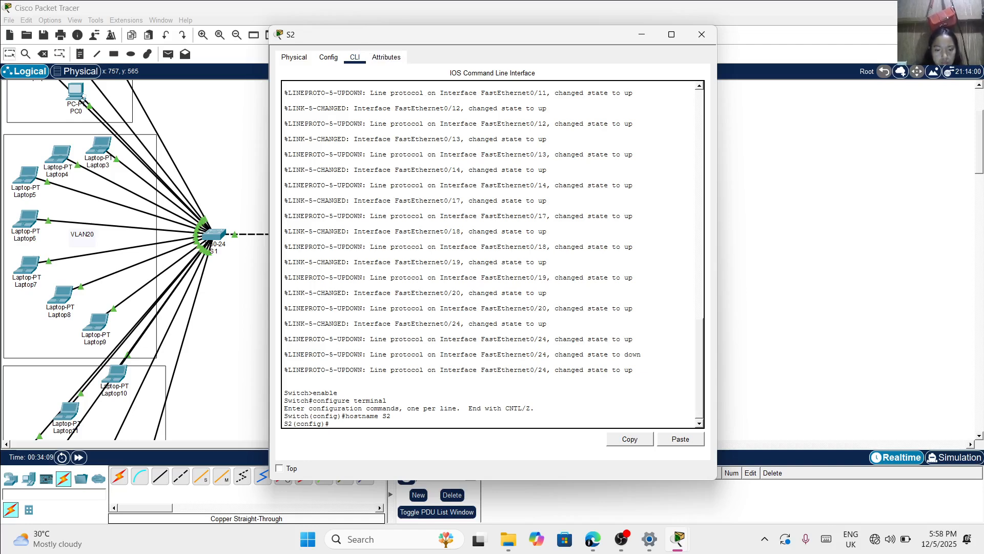
text(ENABLE SECRET CLA)
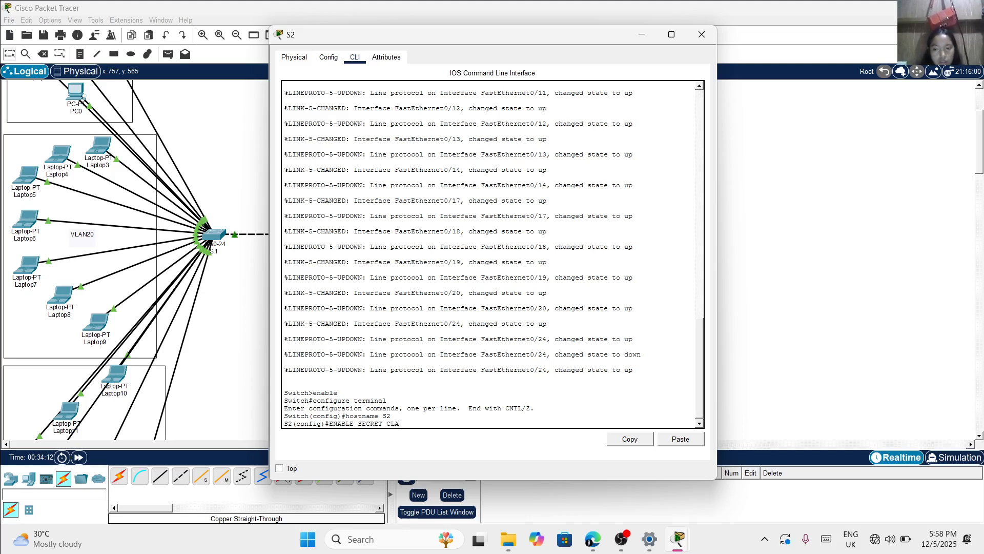
text(SS)
key(BackSpace)
key(BackSpace)
key(BackSpace)
key(BackSpace)
key(BackSpace)
key(BackSpace)
key(BackSpace)
key(BackSpace)
key(BackSpace)
key(BackSpace)
key(BackSpace)
key(BackSpace)
key(BackSpace)
key(BackSpace)
key(BackSpace)
key(BackSpace)
key(BackSpace)
key(BackSpace)
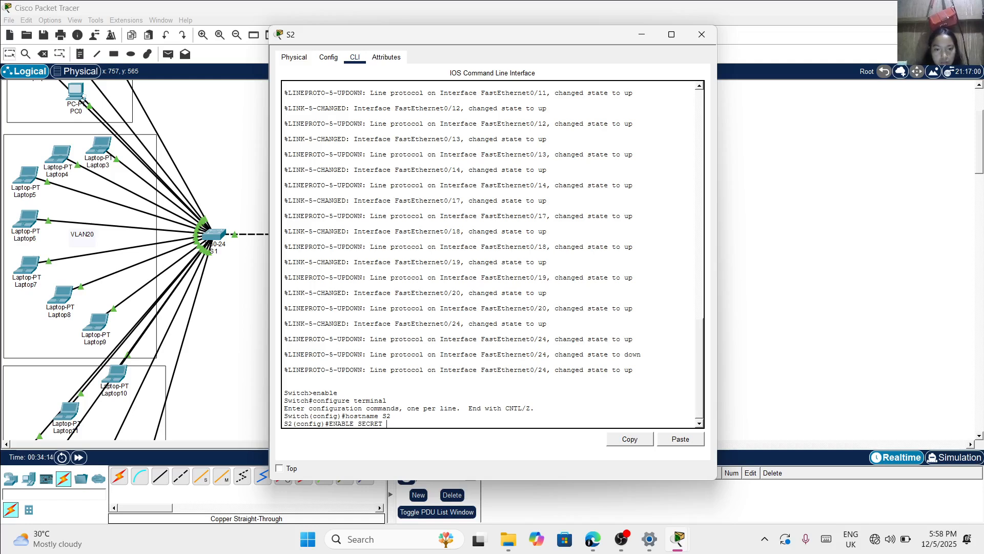
key(Caps_Lock)
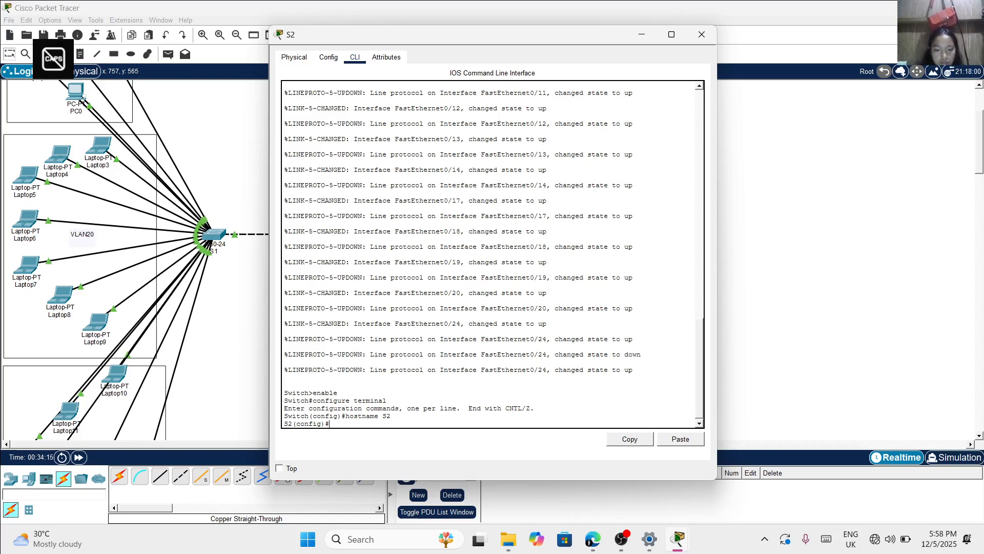
Set the privileged EXEC password on S2 with the enable secret command
text(enable secret cl)
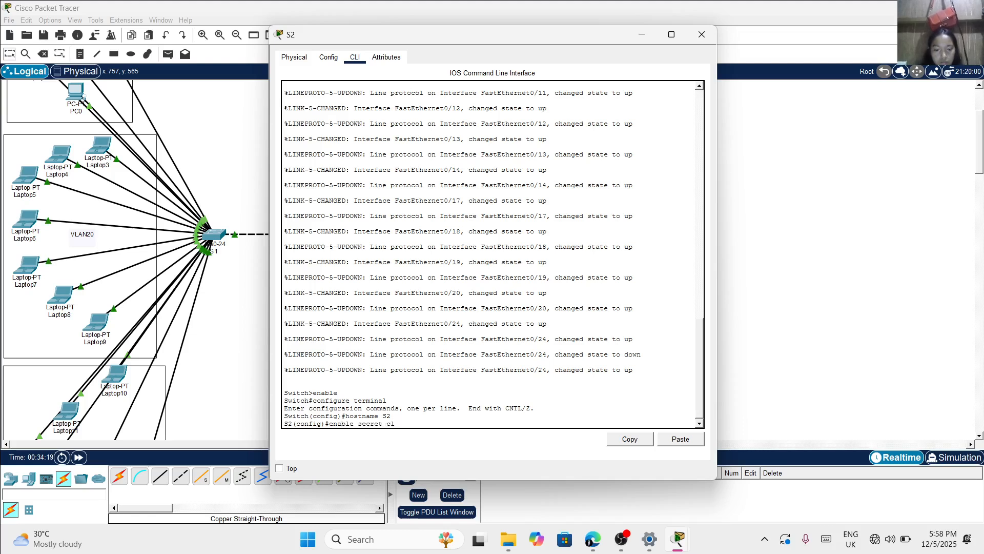
text(ass)
key(Return)
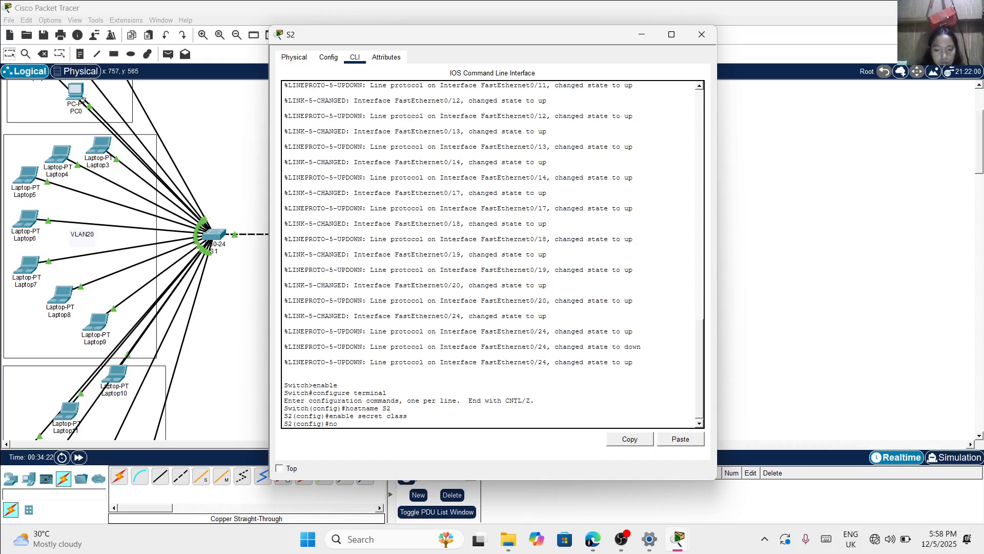
Disable DNS lookup on S2 with the command no ip domain-lookup
text(no ip domain-lookup)
key(Return)
Set S2's login banner with the command banner motd #Unauthorized access is prohibited!#
text(bba)
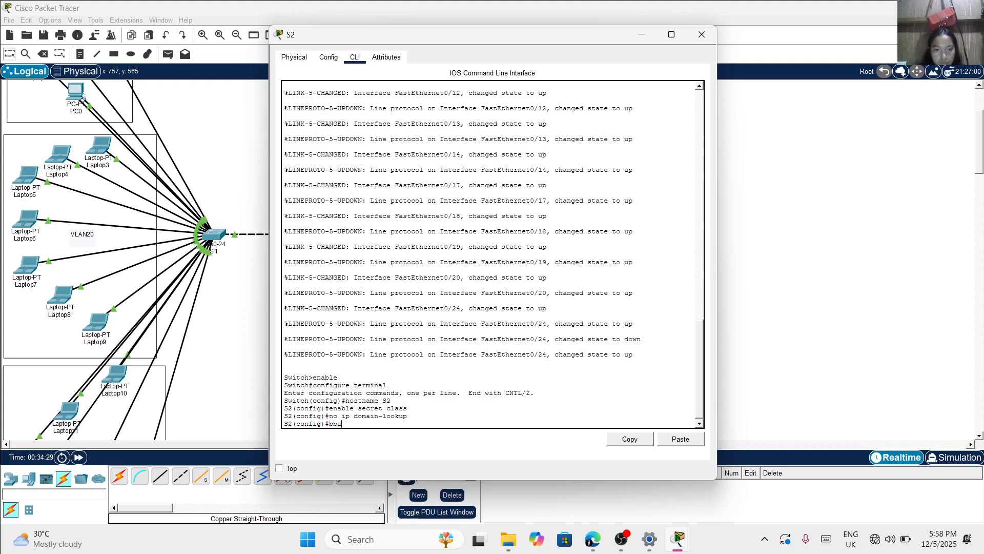
text(anner motd#)
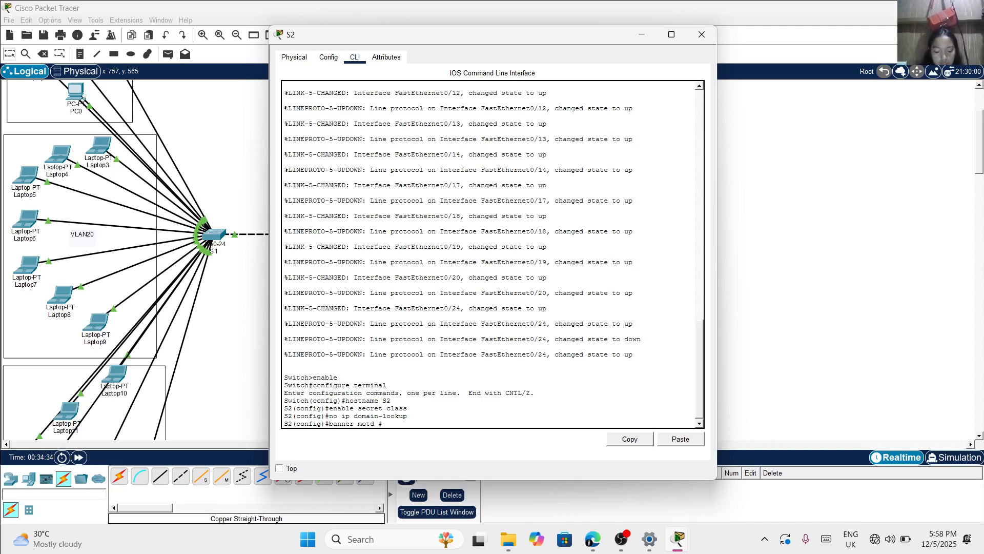
key(Caps_Lock)
text(U)
key(Caps_Lock)
text(na)
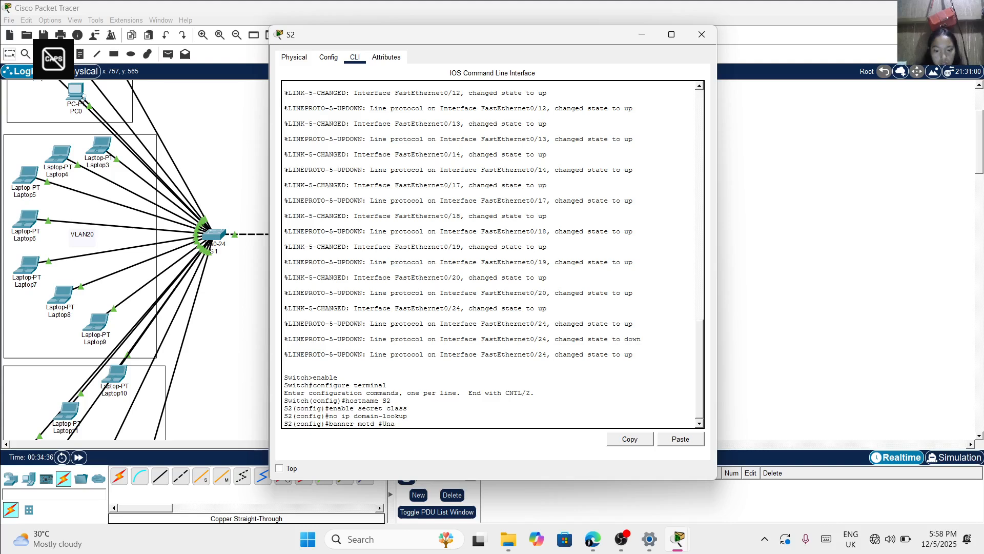
text(uthoriz)
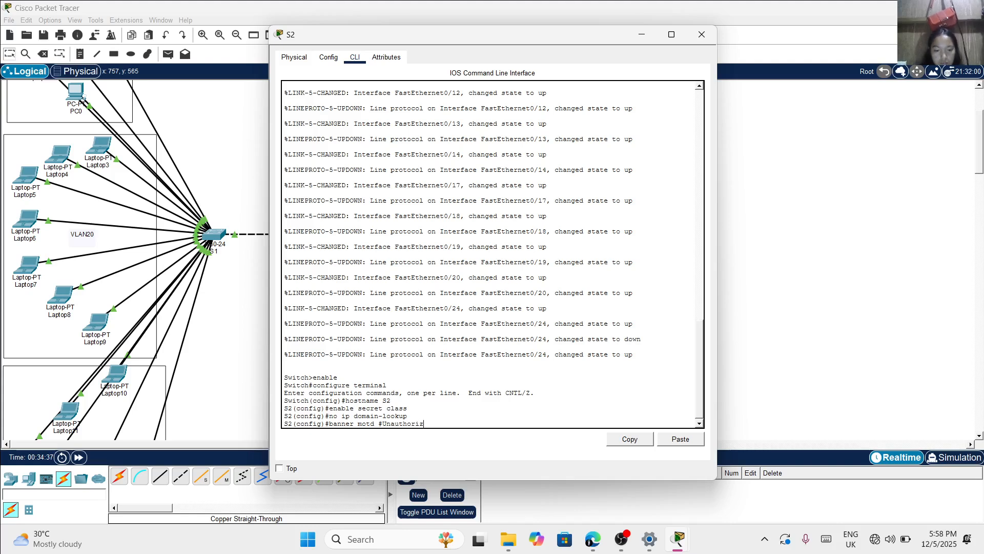
text(ed access is prohibited)
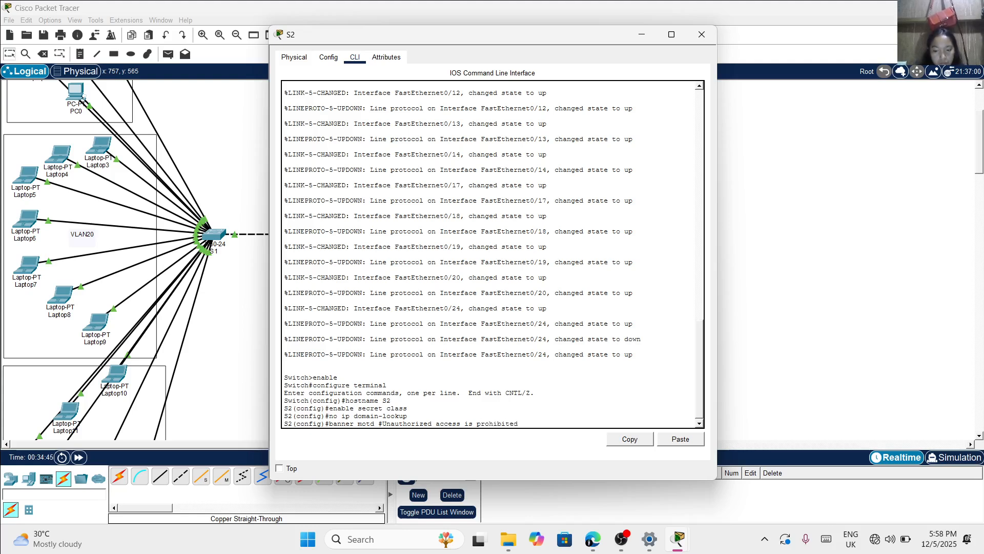
text(!#)
key(Return)
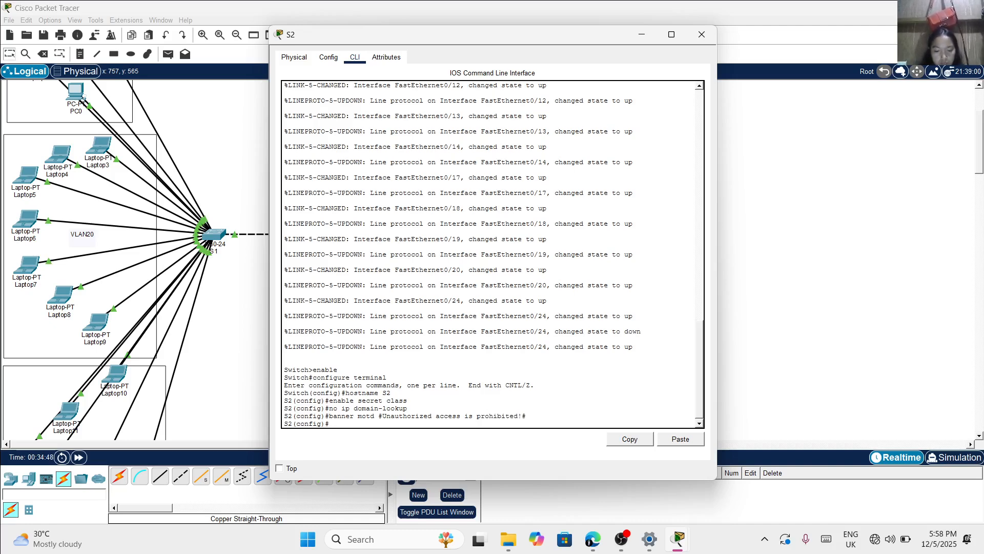
Configure line console 0 on S2 with the console password and enable login
text(line console 0)
key(Return)
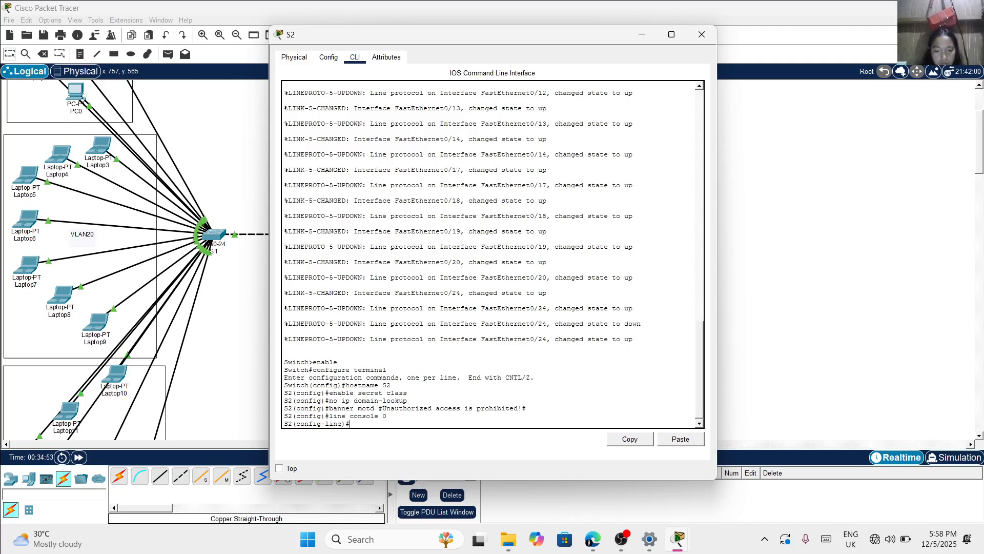
text(password)
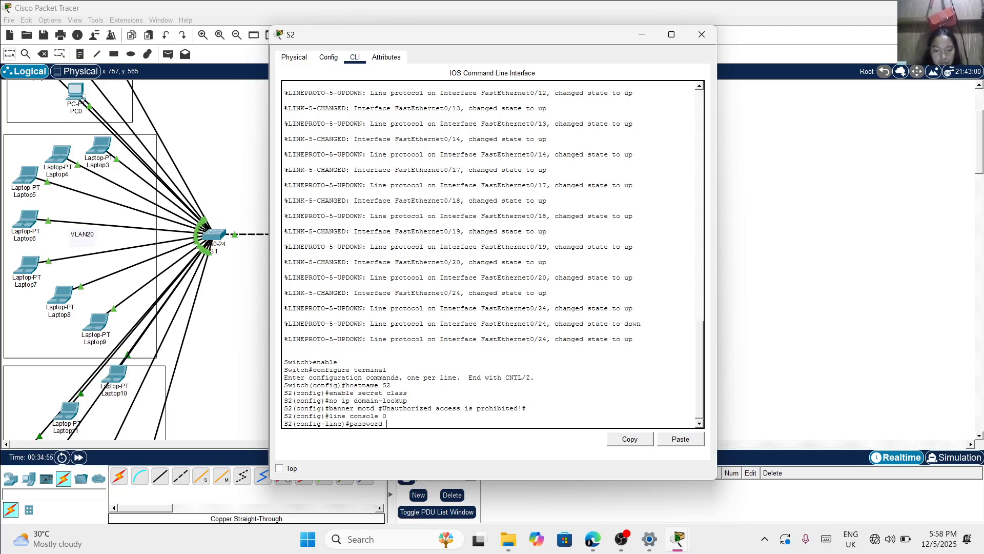
text( cisco)
key(Return)
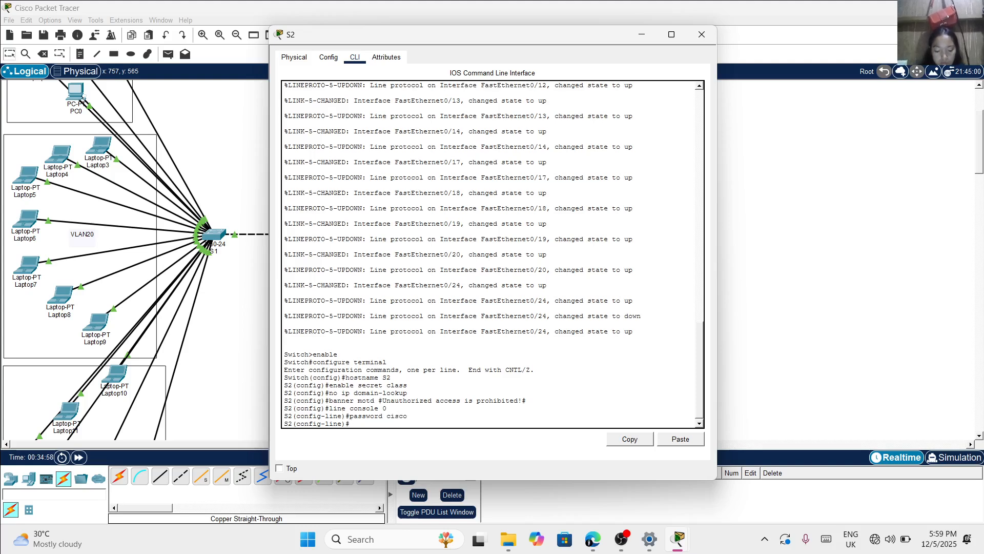
text(login)
key(Return)
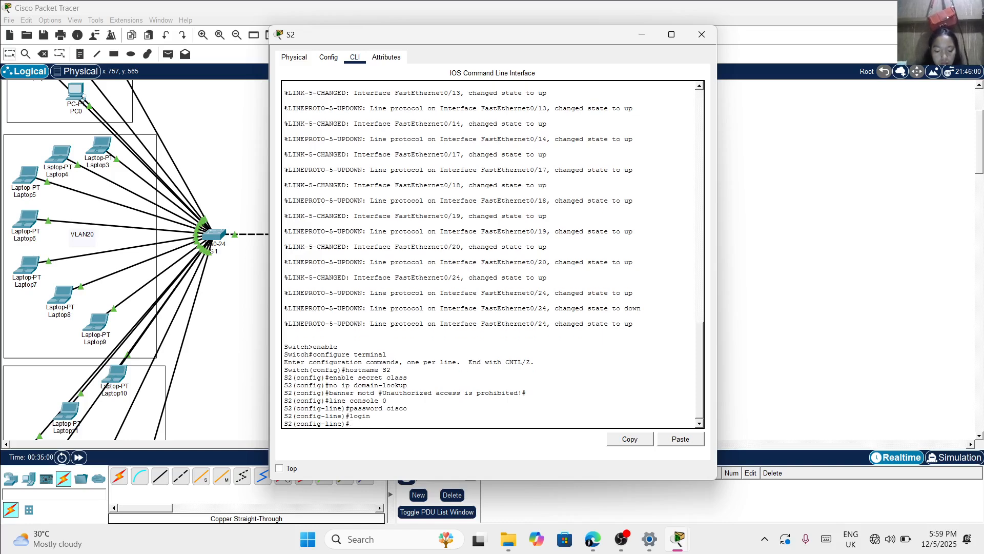
Configure line vty 0 4 on S2 with the remote access password and enable login
text(line vty 0 4)
key(Return)
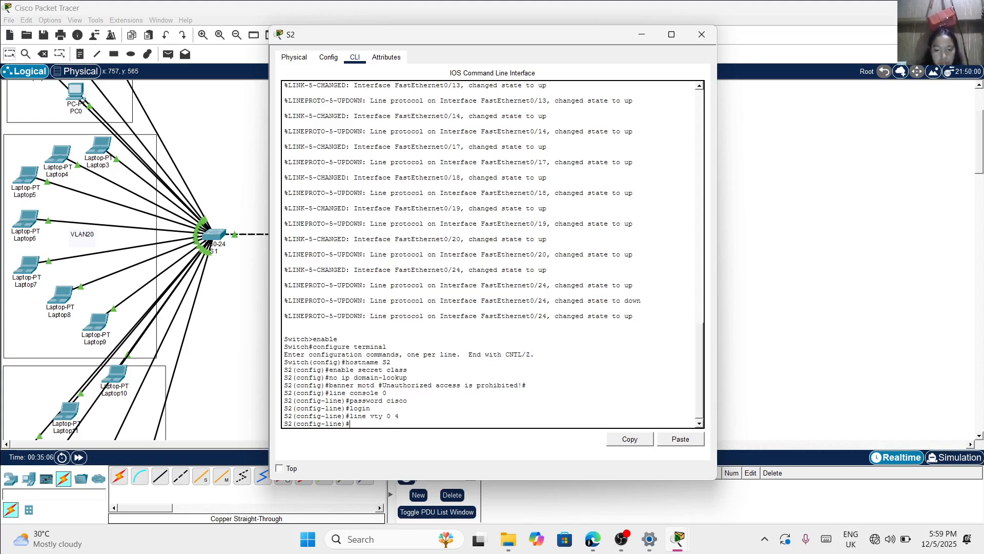
text(password cisco)
key(Return)
text(l)
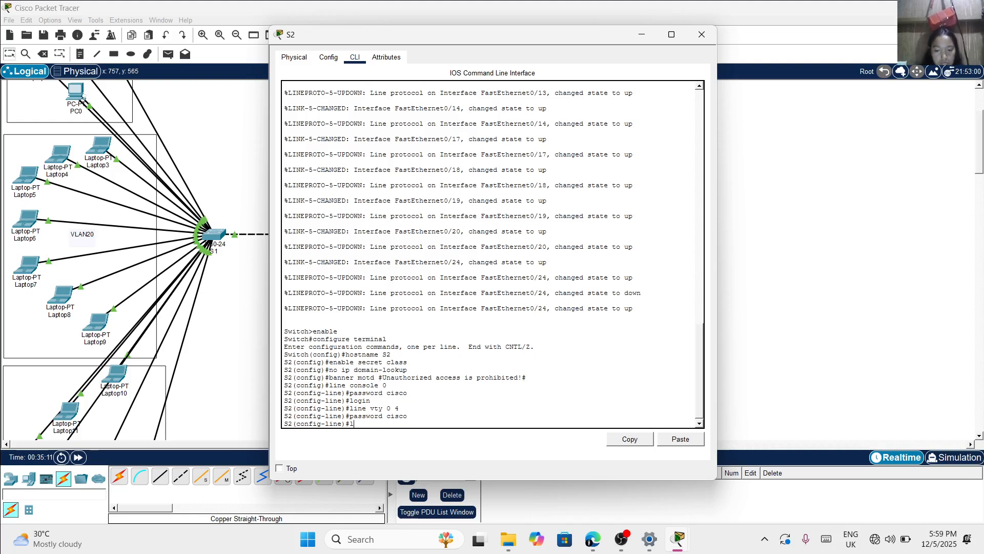
text(ogin)
key(Return)
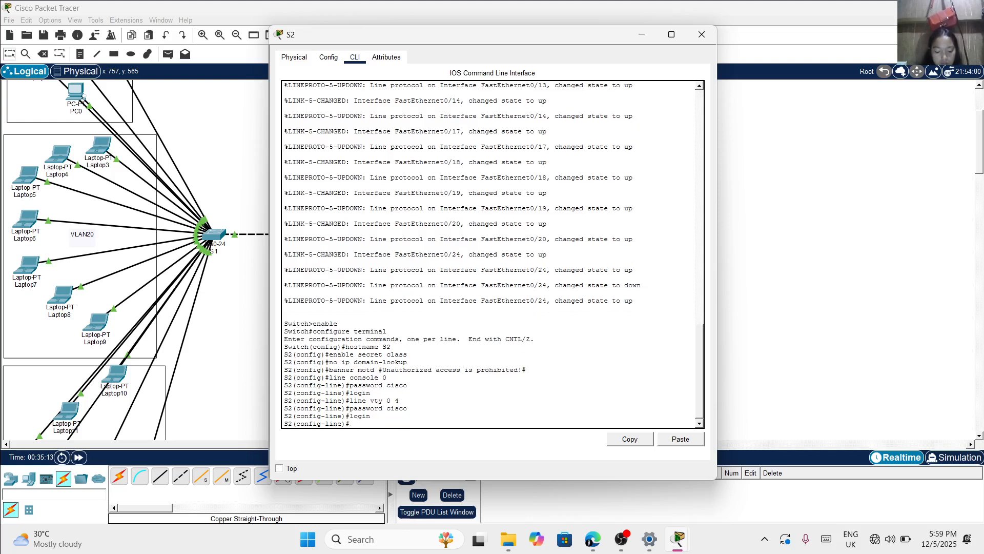
Leave S2's line and global configuration modes with exit to return to the privileged prompt
text(exit)
key(Return)
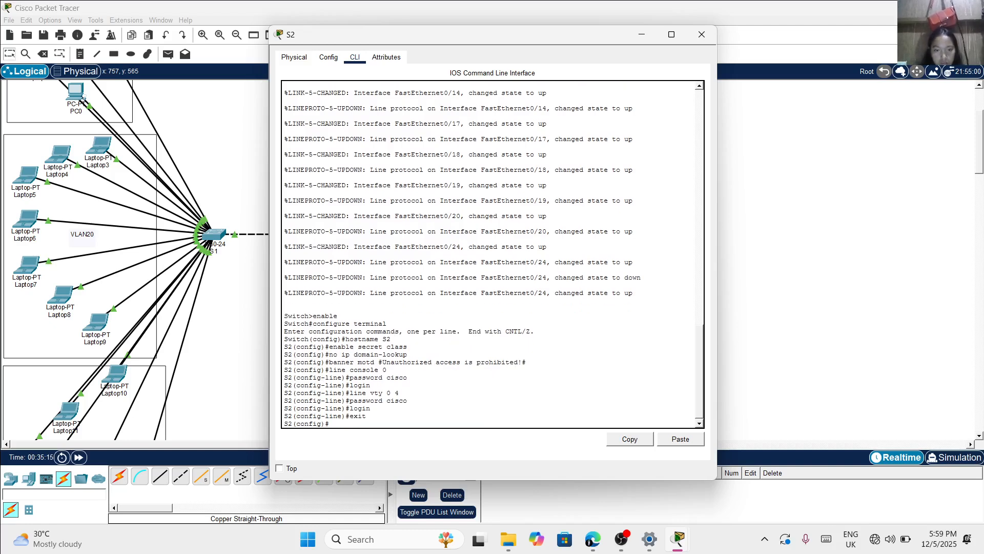
text(exit)
key(Return)
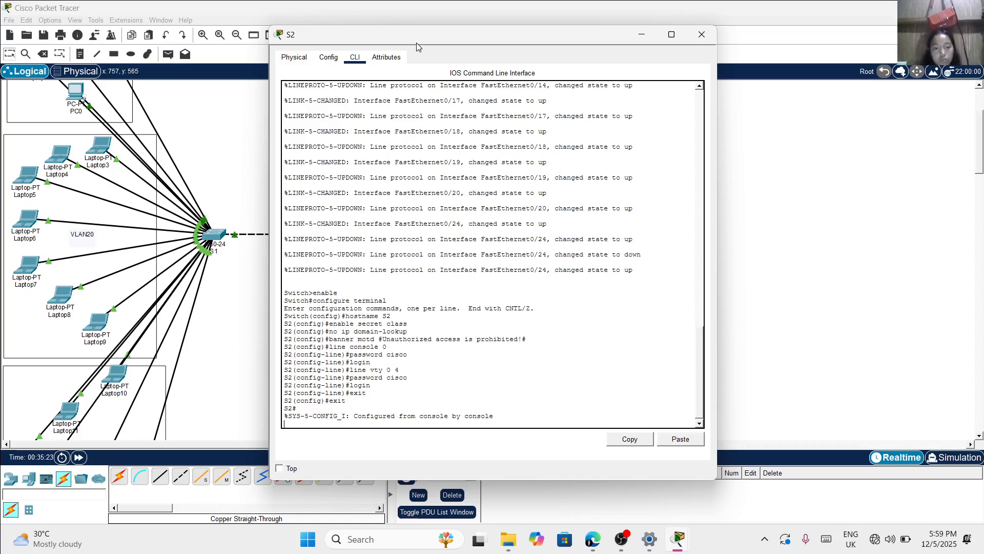
text(s)
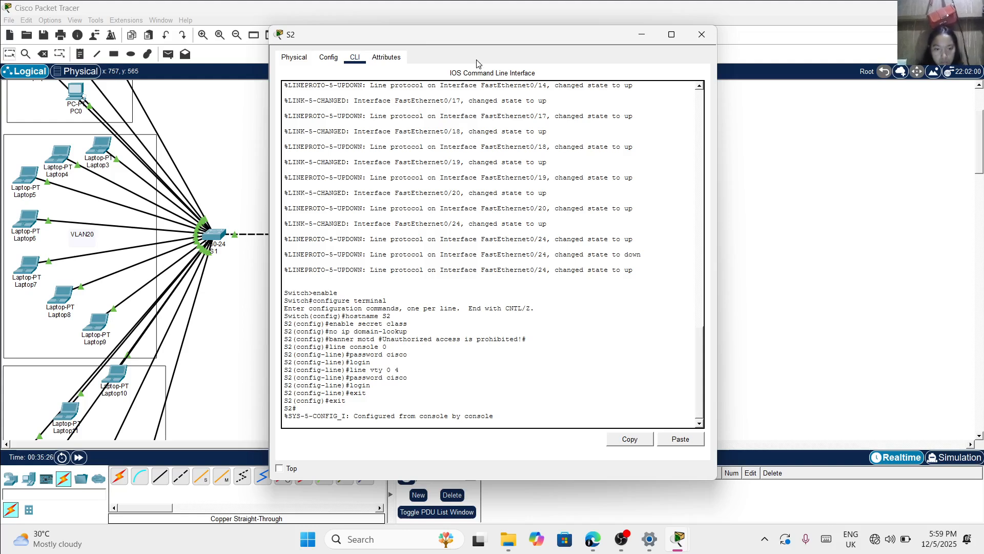
key(Return)
Return to global configuration mode on S2 with enable and configure terminal
text(enablr)
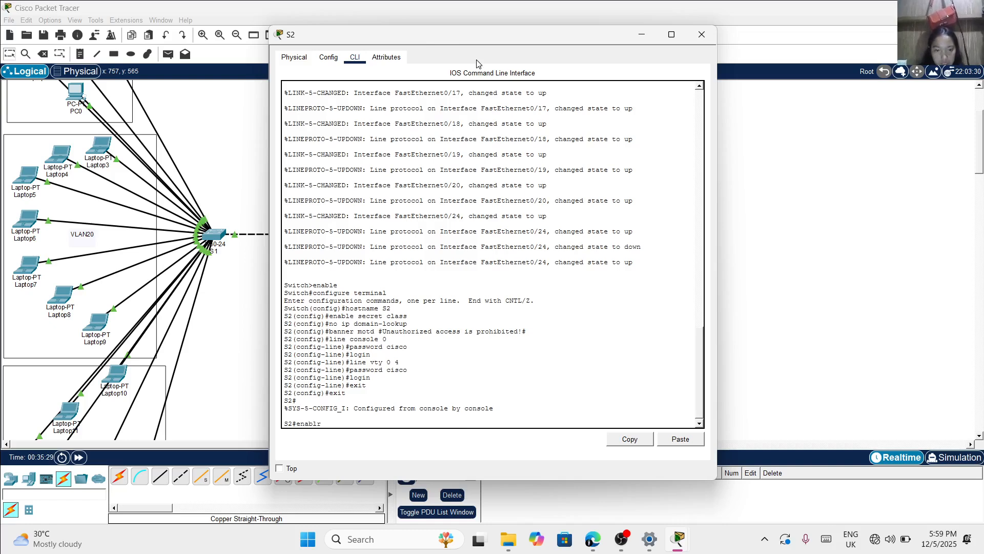
key(Return)
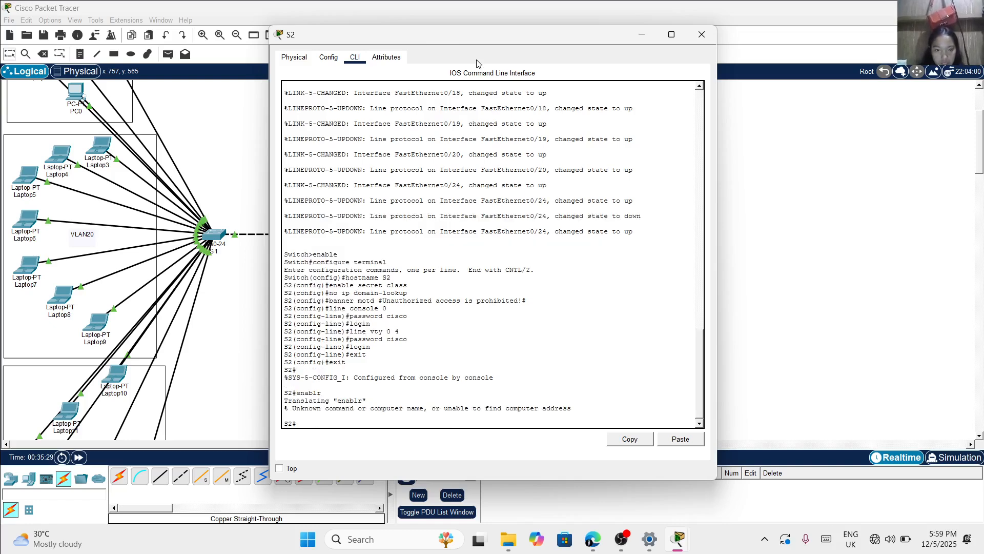
text(enab)
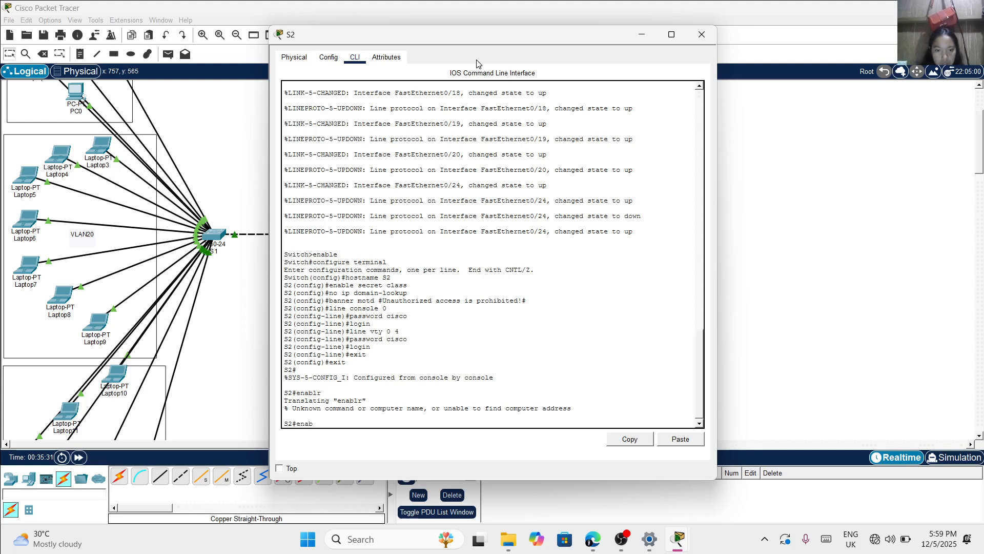
text(le)
key(Return)
text(c)
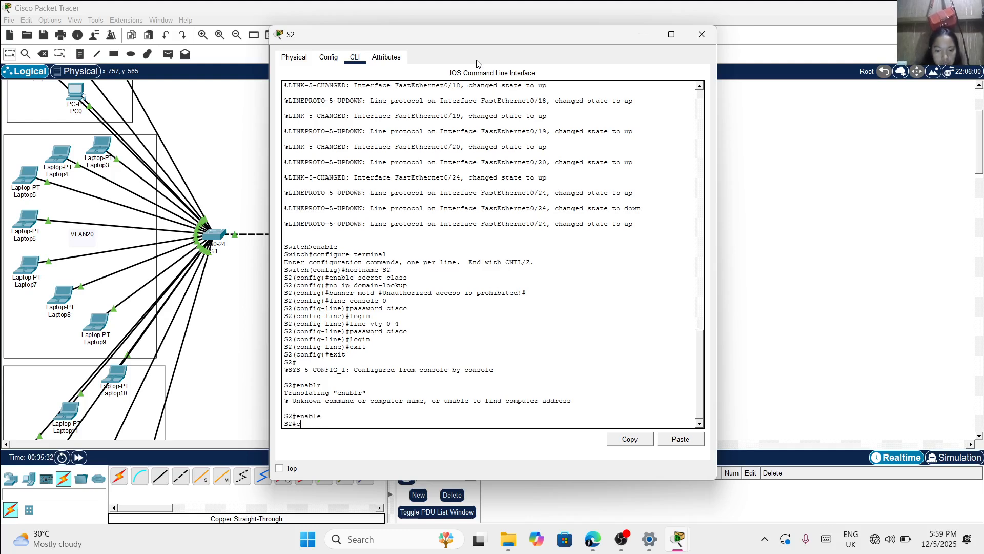
text(onfigure terminal)
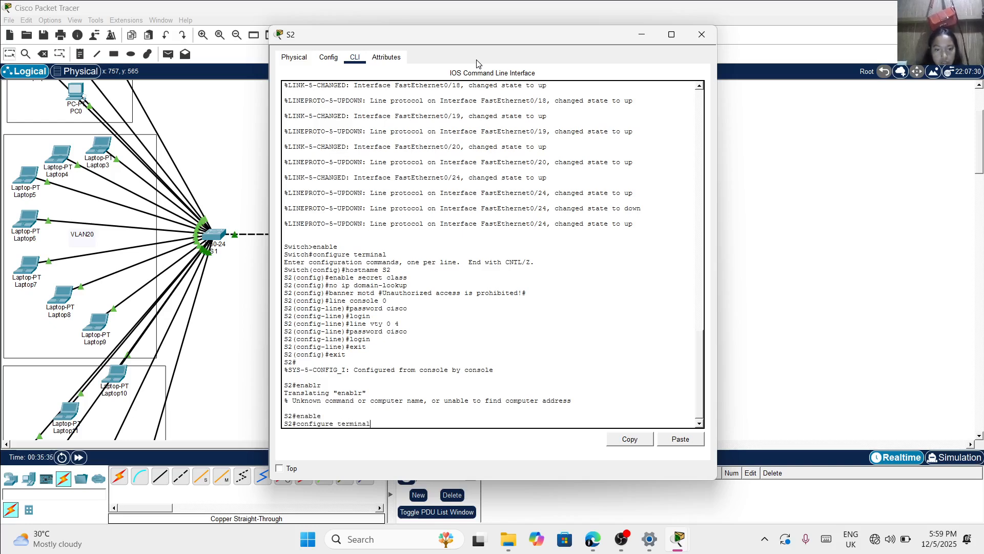
key(Return)
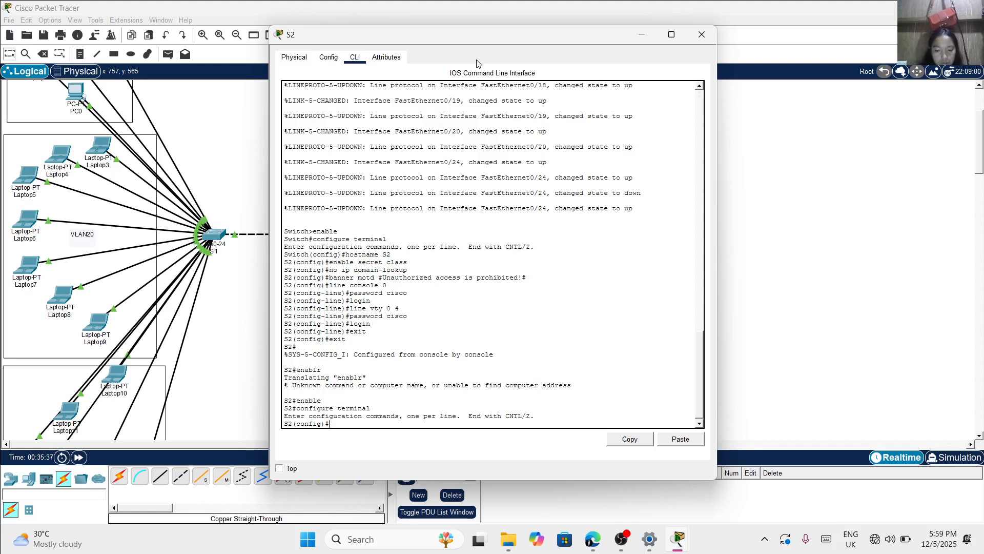
Create VLAN 10 on S2 and name it HM
text(vlan)
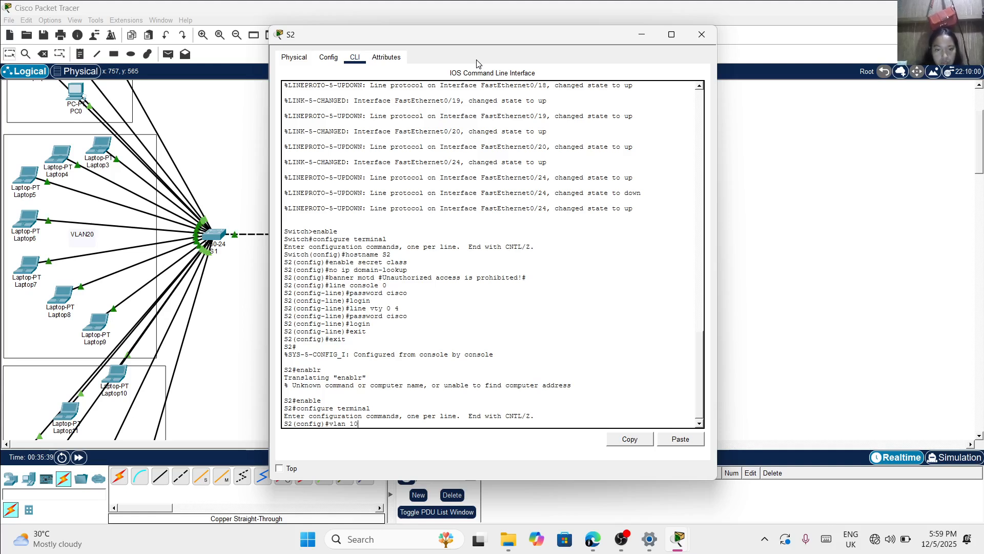
text( 10)
key(Return)
text(na)
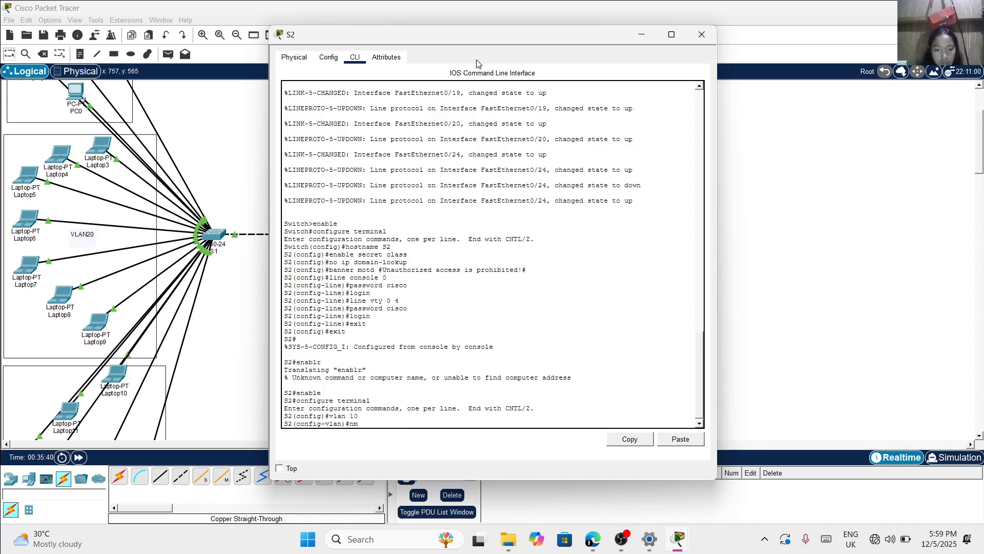
text(me)
key(Caps_Lock)
text(H)
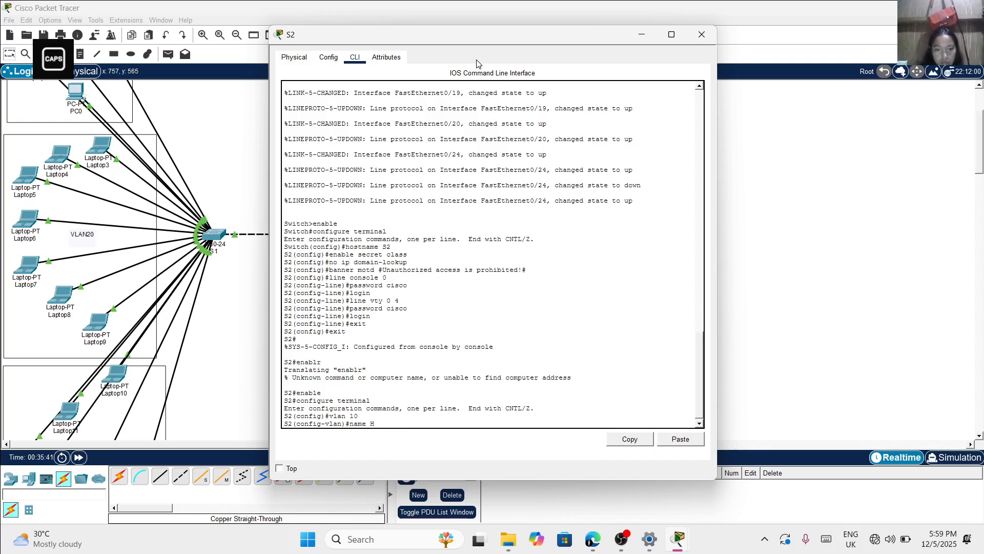
text(M)
key(Return)
Create VLAN 20 on S2 and name it CIT
key(Caps_Lock)
text(vl)
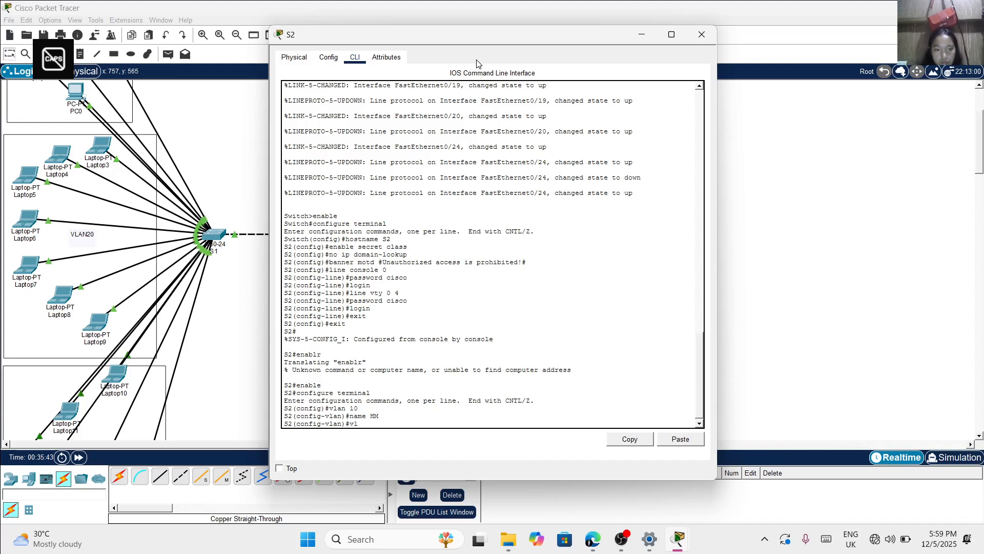
text(an 20)
key(Return)
key(Caps_Lock)
text(NA)
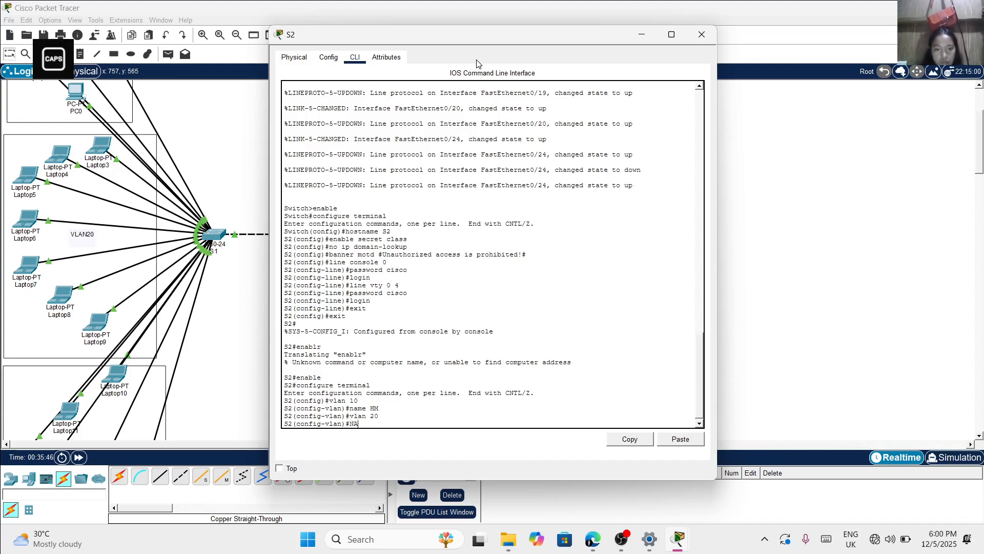
key(BackSpace)
key(BackSpace)
key(Caps_Lock)
text(name)
key(Caps_Lock)
text(CIT)
key(Return)
Create VLAN 30 on S2, name it CABA, and leave configuration mode with end
key(Caps_Lock)
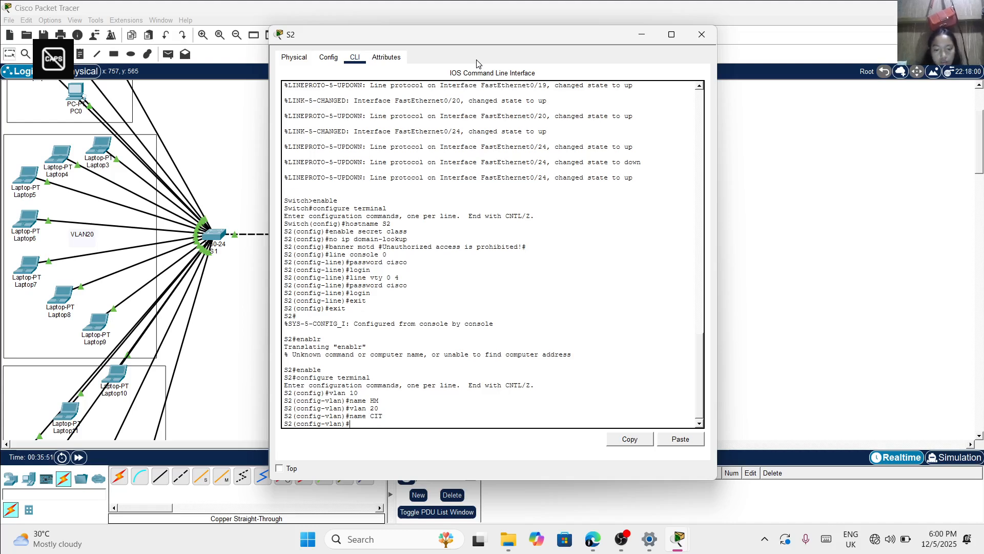
text(vlan)
text( 30)
key(Caps_Lock)
key(Return)
text(NAM)
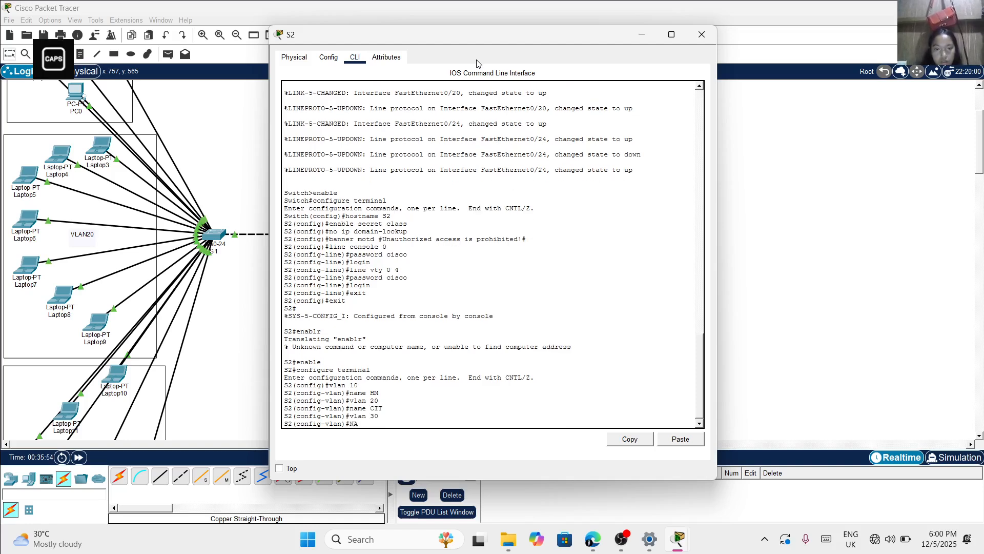
key(BackSpace)
key(BackSpace)
key(BackSpace)
key(Caps_Lock)
text(name)
key(Caps_Lock)
text(CABA)
key(Return)
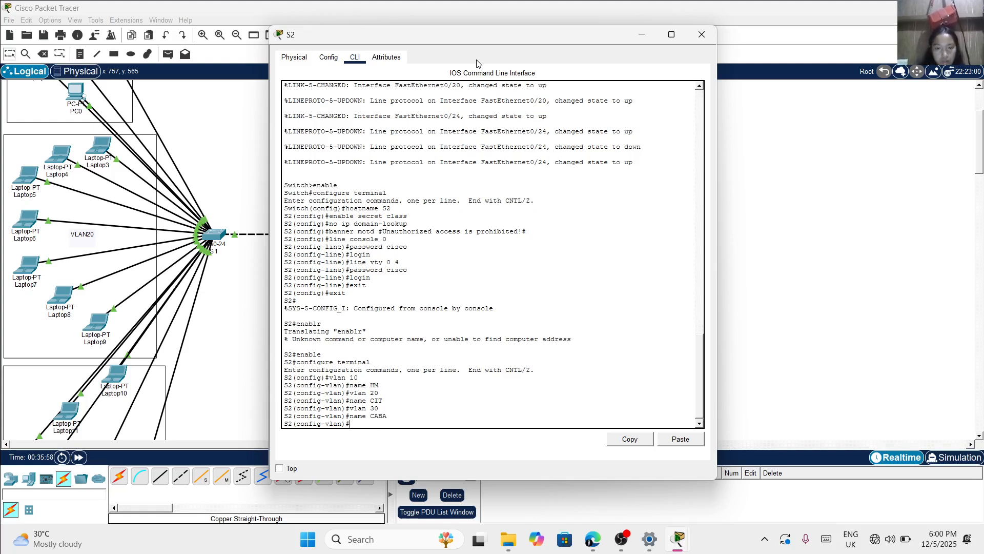
text(END)
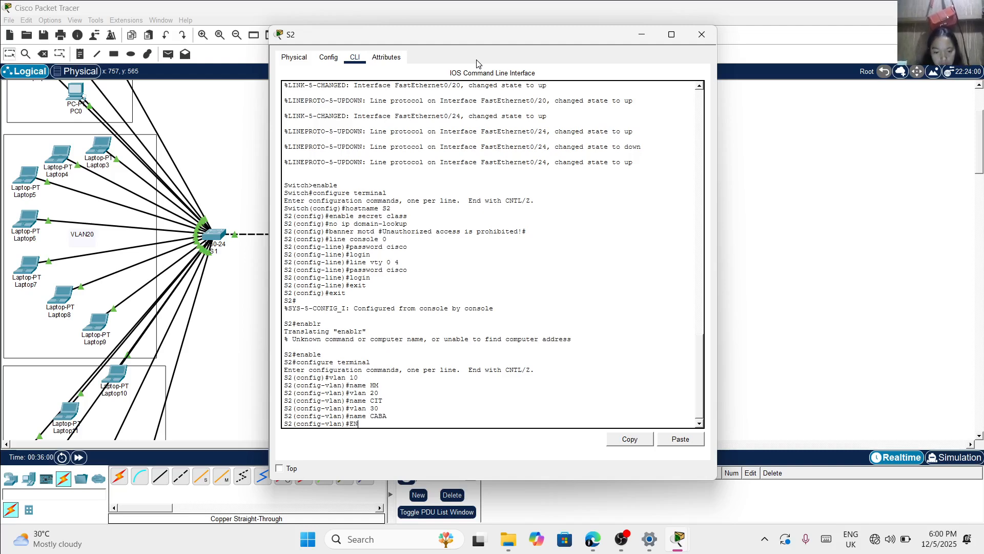
key(Return)
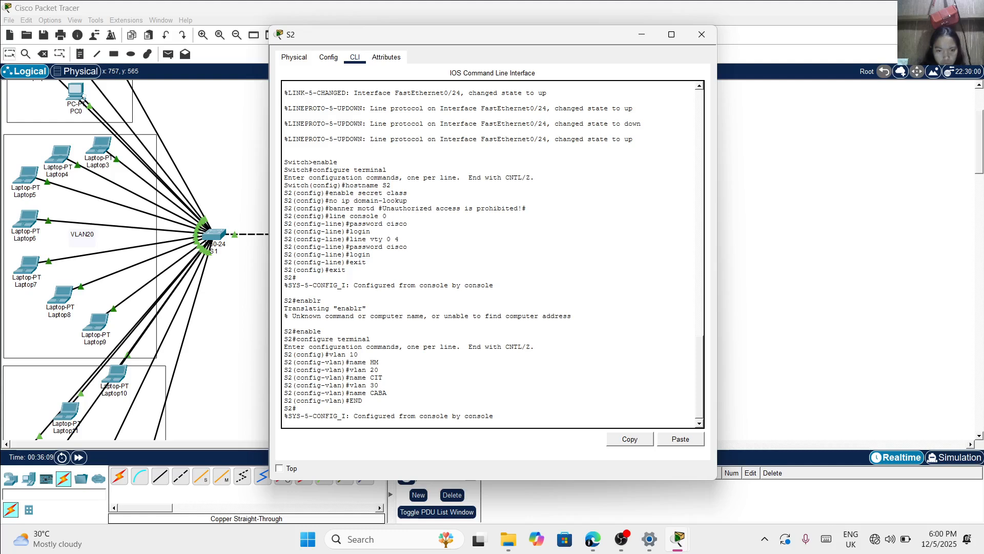
key(Return)
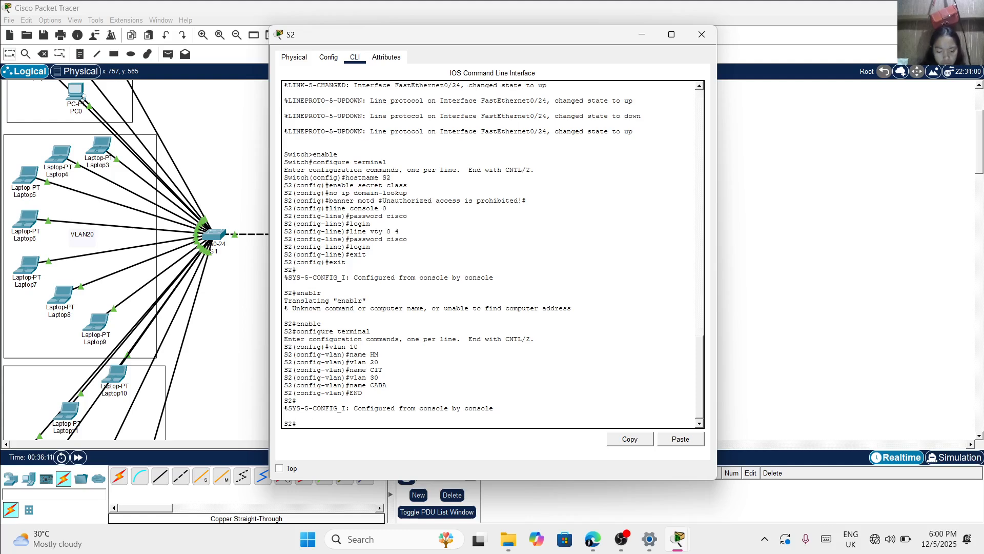
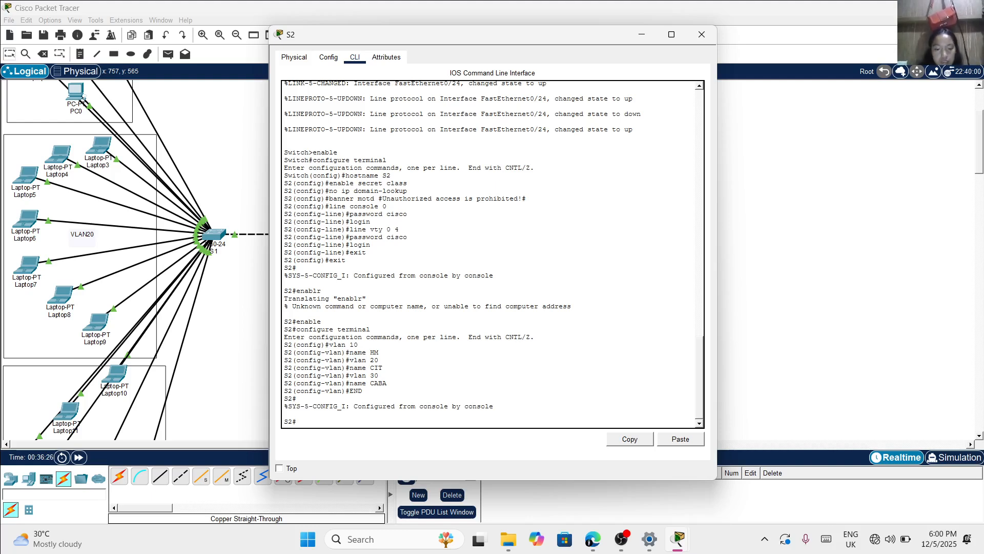
Re-enter global configuration mode on S2 with enable and configure terminal
key(Caps_Lock)
text(e)
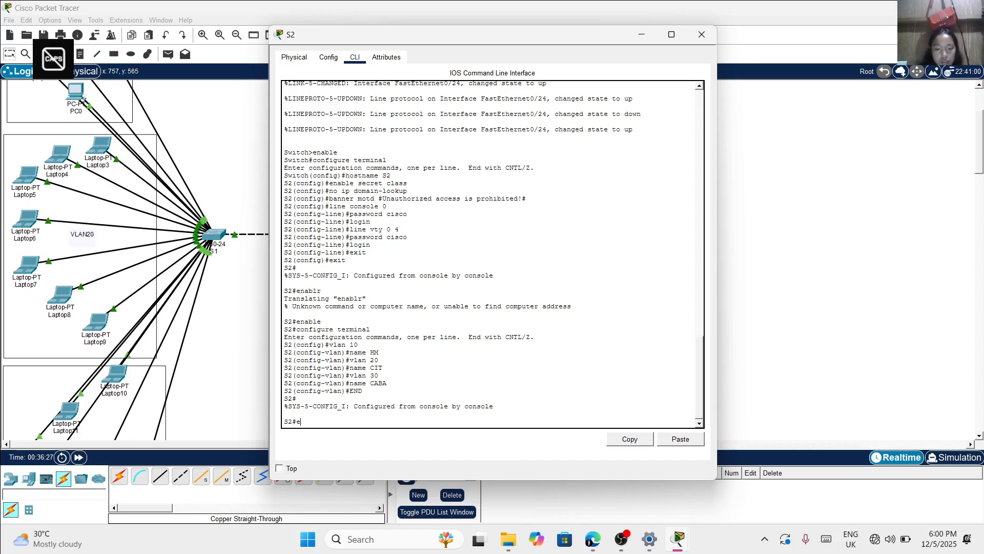
text(nable)
key(Return)
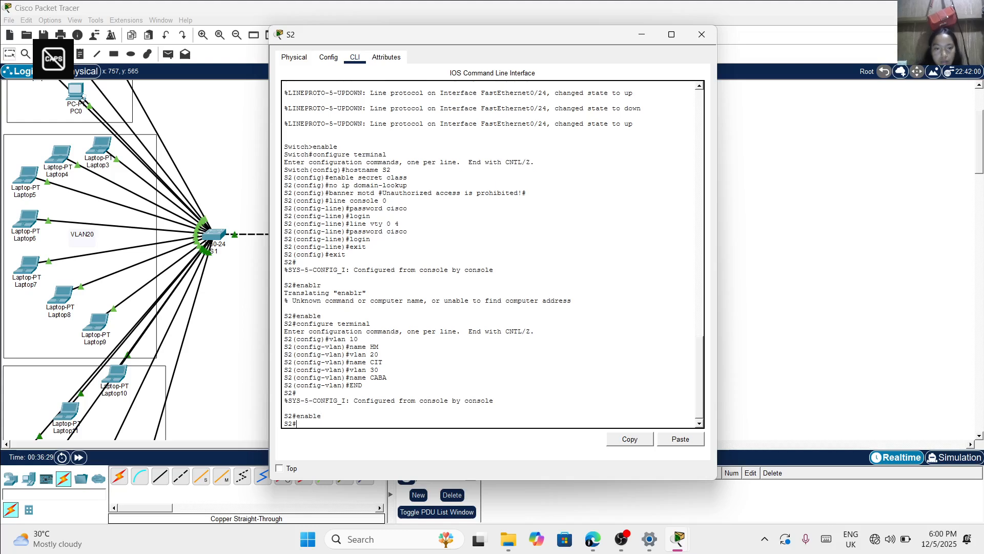
text(con)
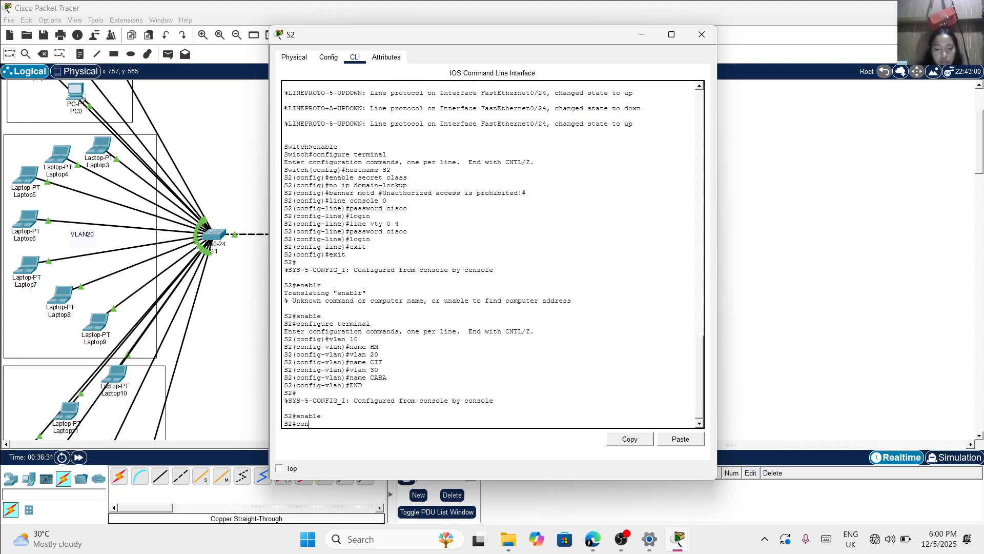
text(figure terminal)
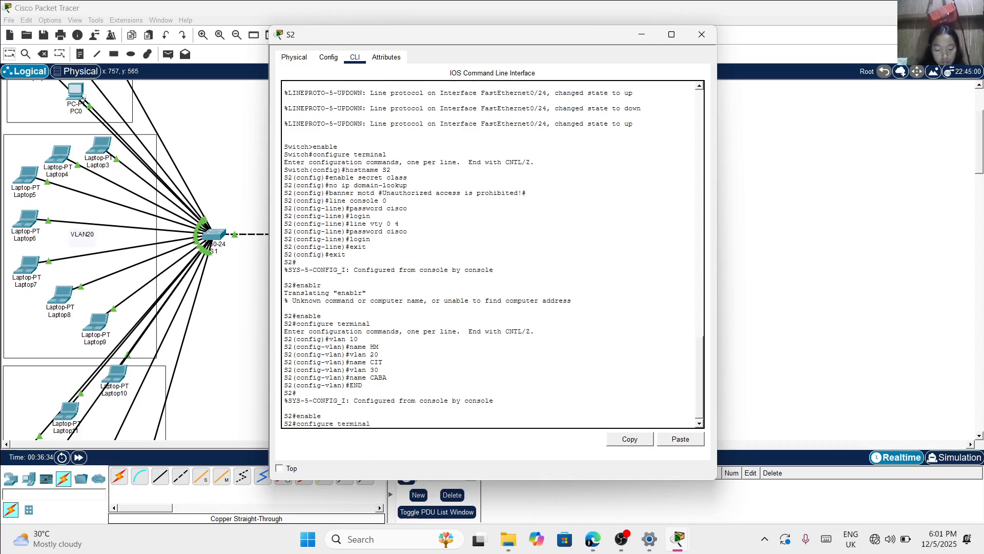
key(Return)
Configure interface range fa0/1-6 on S2 as access ports with switchport mode access
text(int)
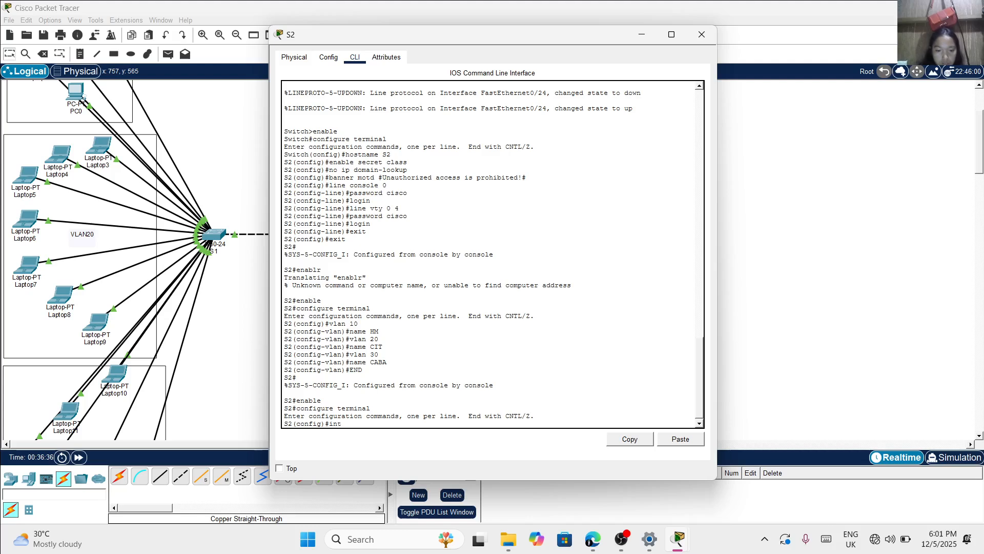
text(erface)
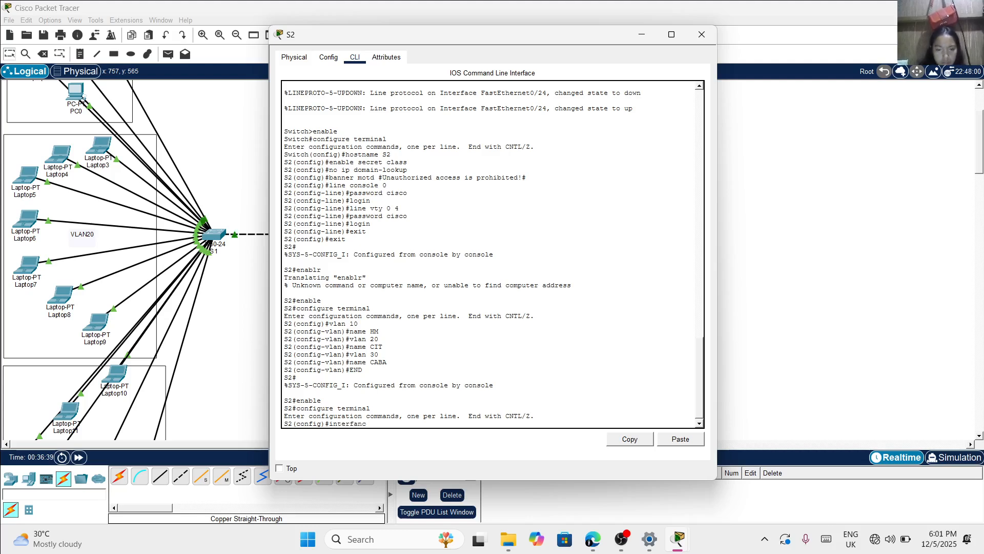
key(BackSpace)
key(BackSpace)
text(ce )
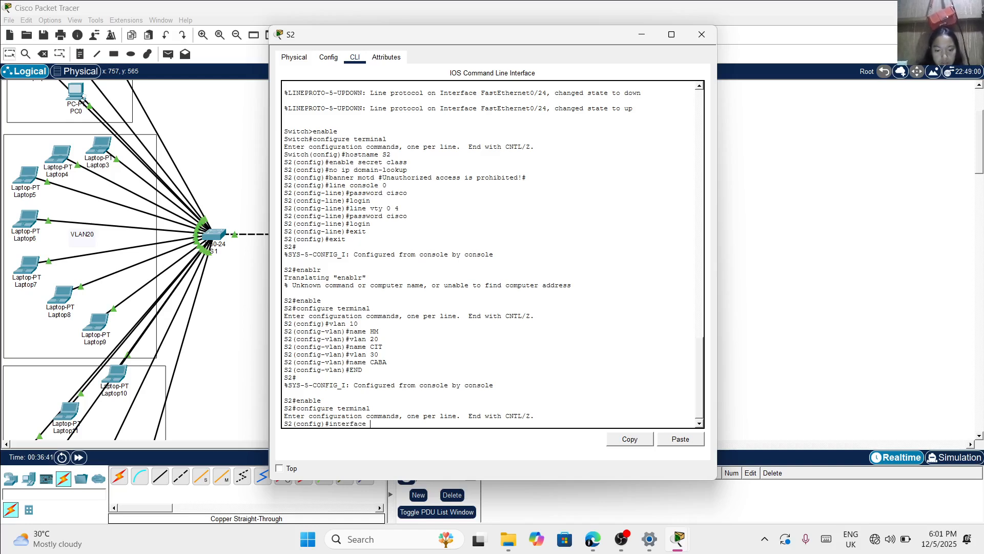
text(range fa 0)
key(BackSpace)
scroll(492, 253, up, 2)
scroll(492, 254, down, 2)
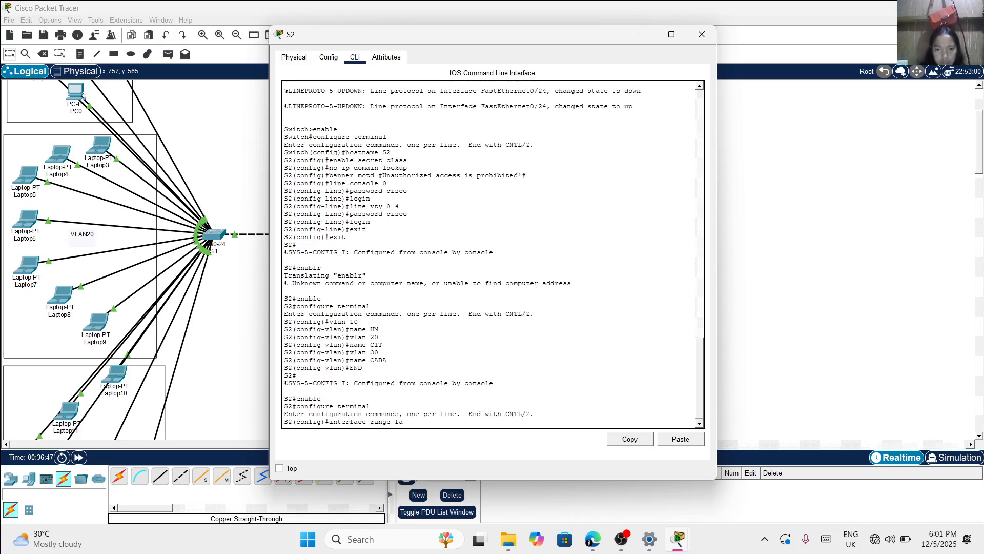
text(0/)
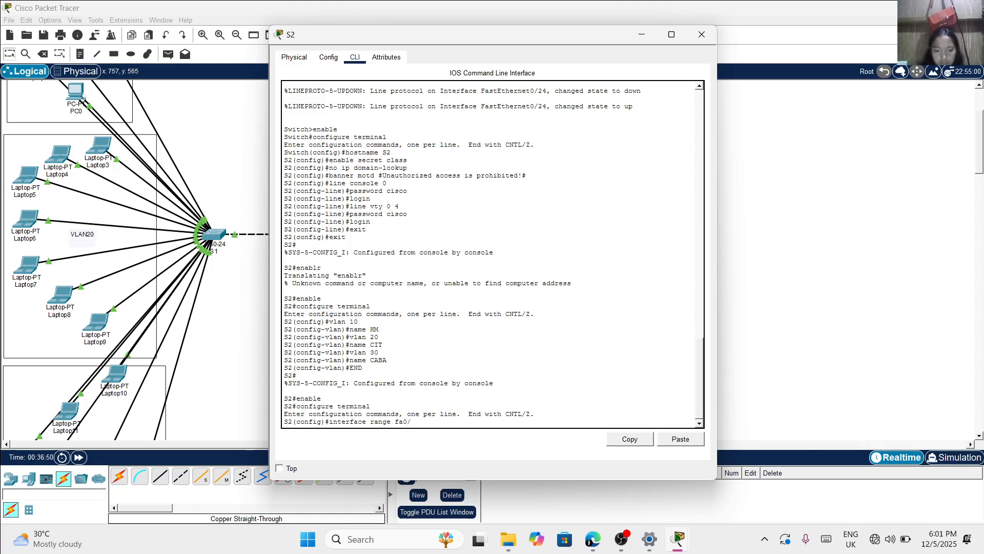
text(1-6)
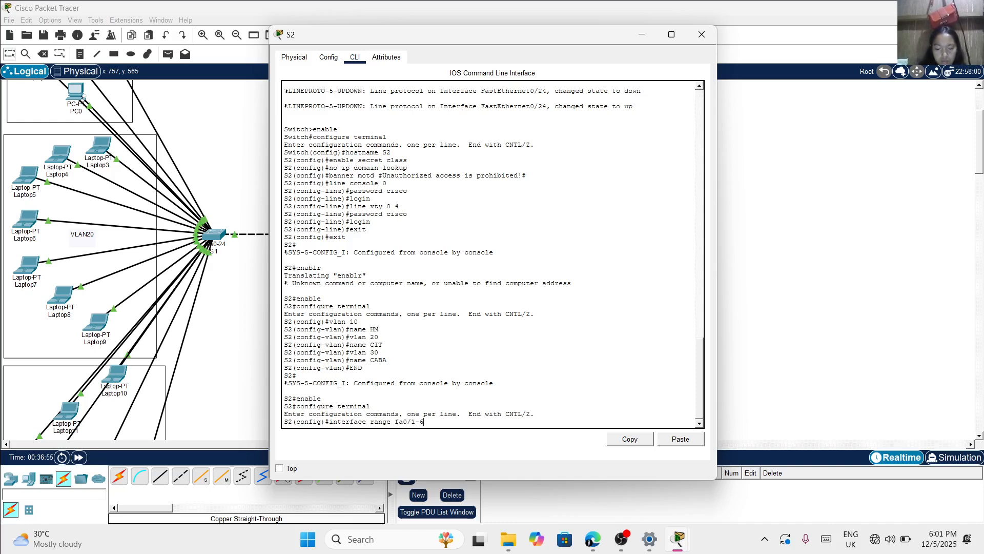
key(Return)
text(swi)
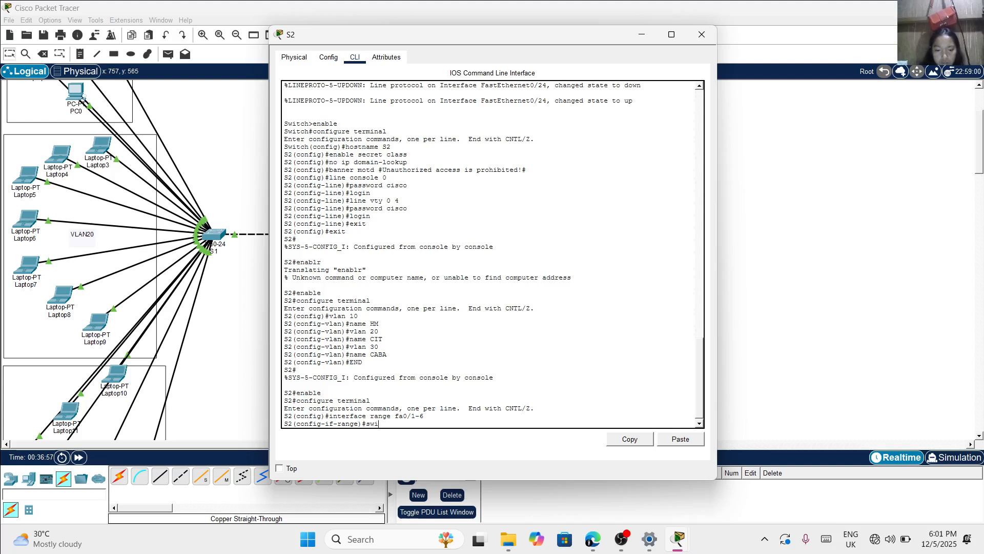
text(tchport mode acces)
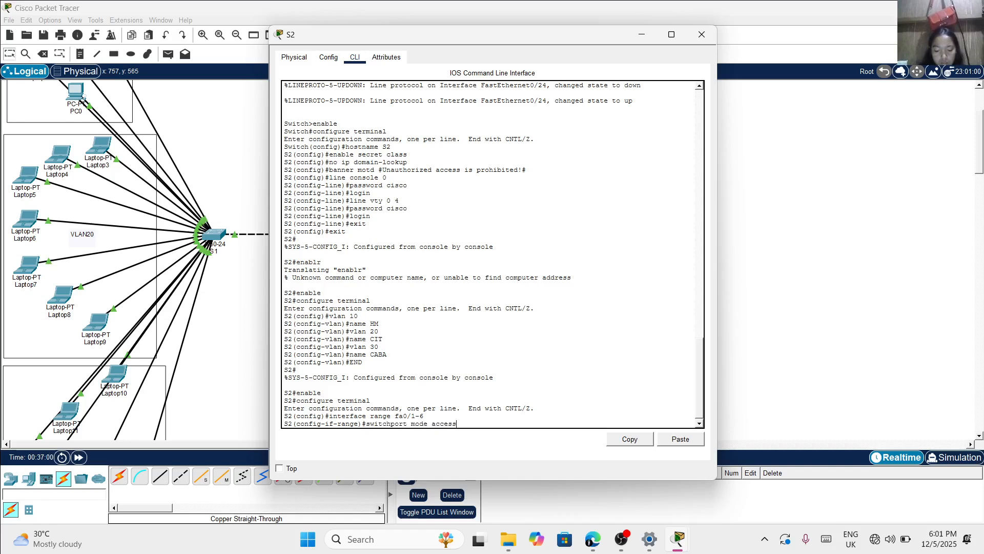
text(s)
key(Return)
Assign ports fa0/1-6 on S2 to VLAN 10 with switchport access vlan 10
text(swi)
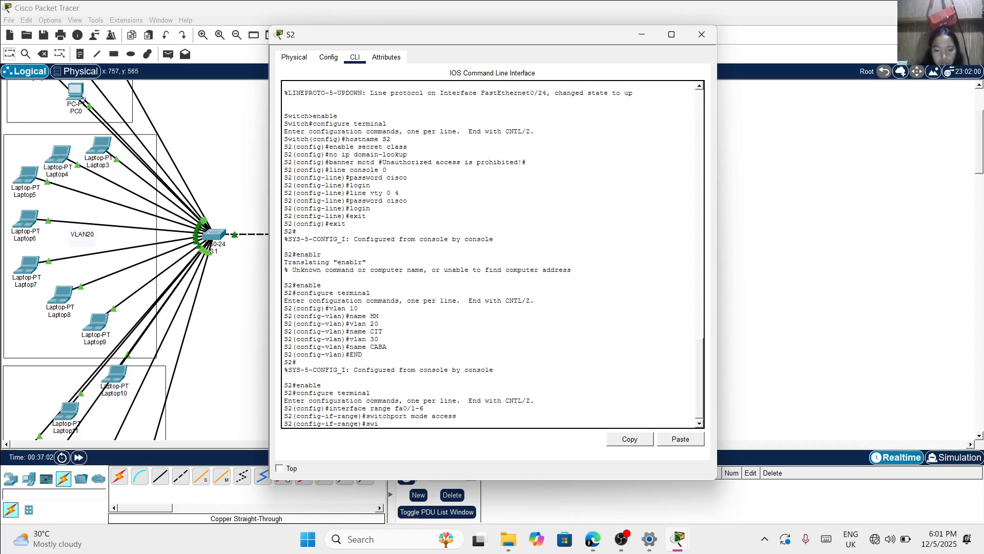
text(tchpo)
text(rt access vlan 10)
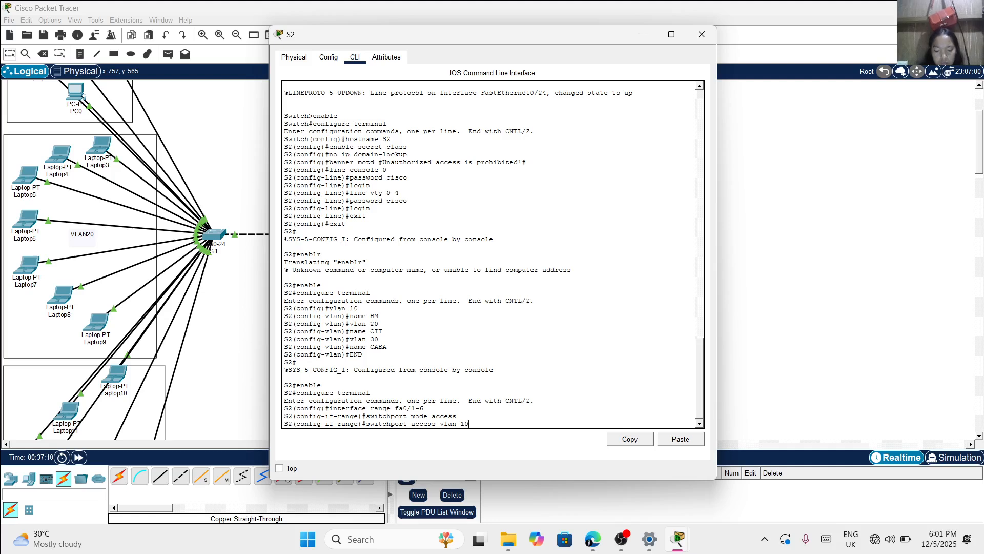
key(Return)
Configure interface range fa0/7-15 on S2 as access ports with switchport mode access
text(interfaa)
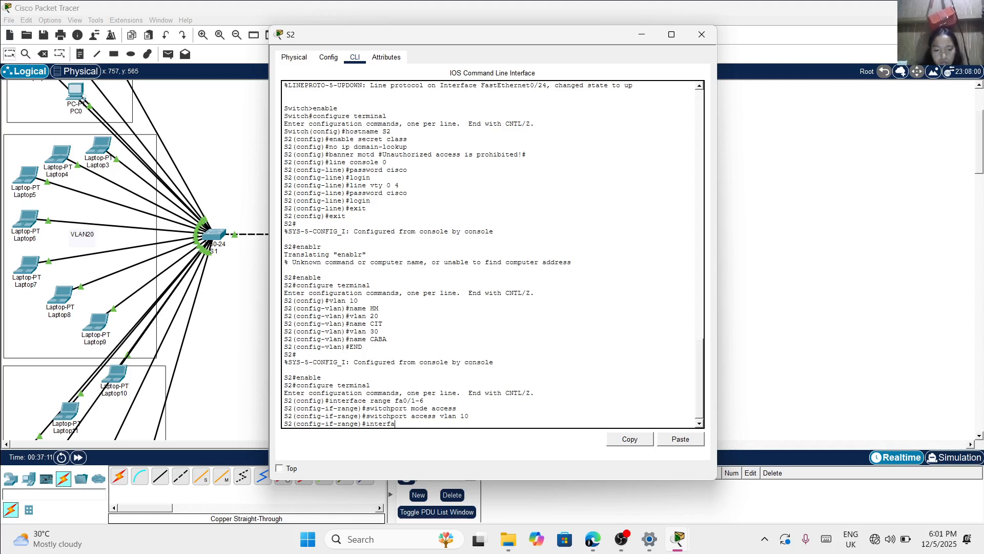
key(BackSpace)
text(ce range)
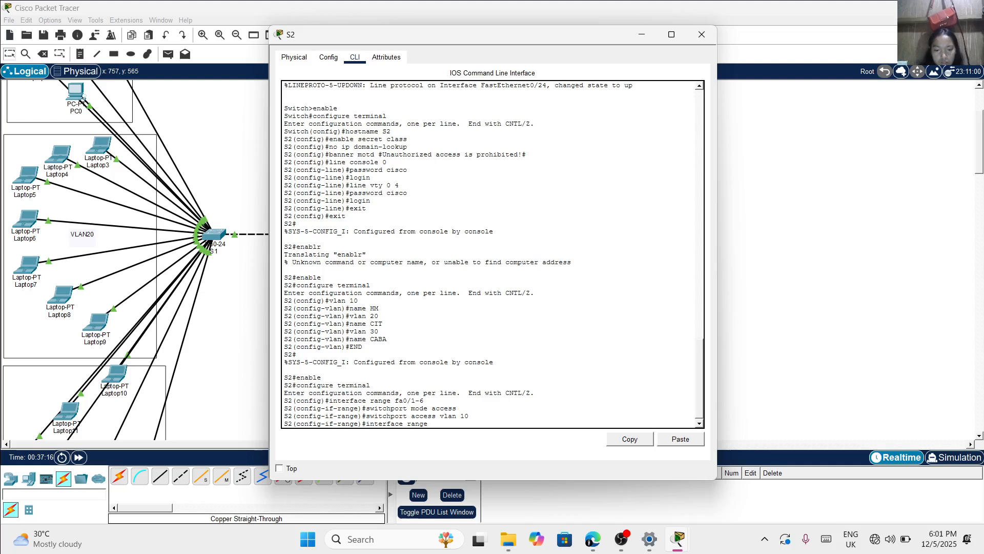
text( fa)
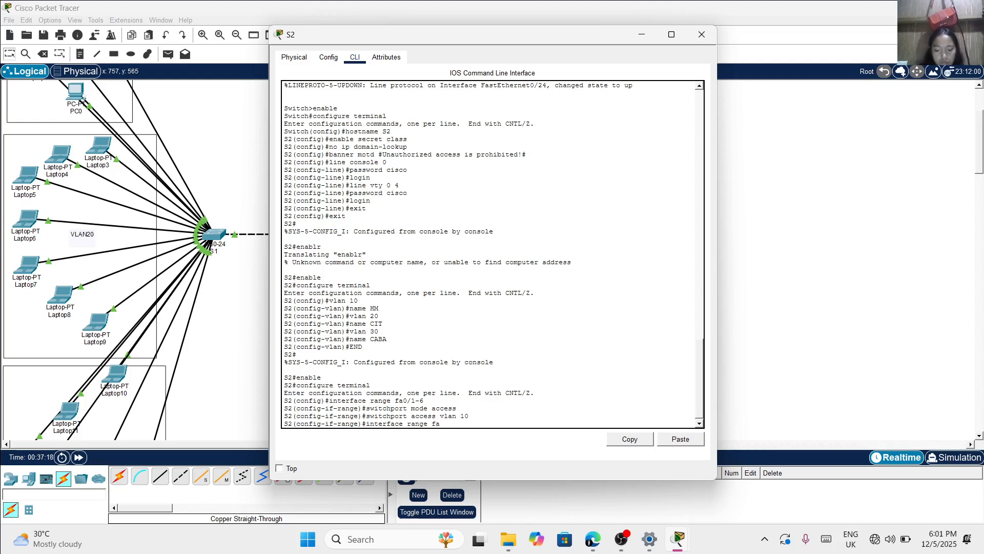
text(0/7-15)
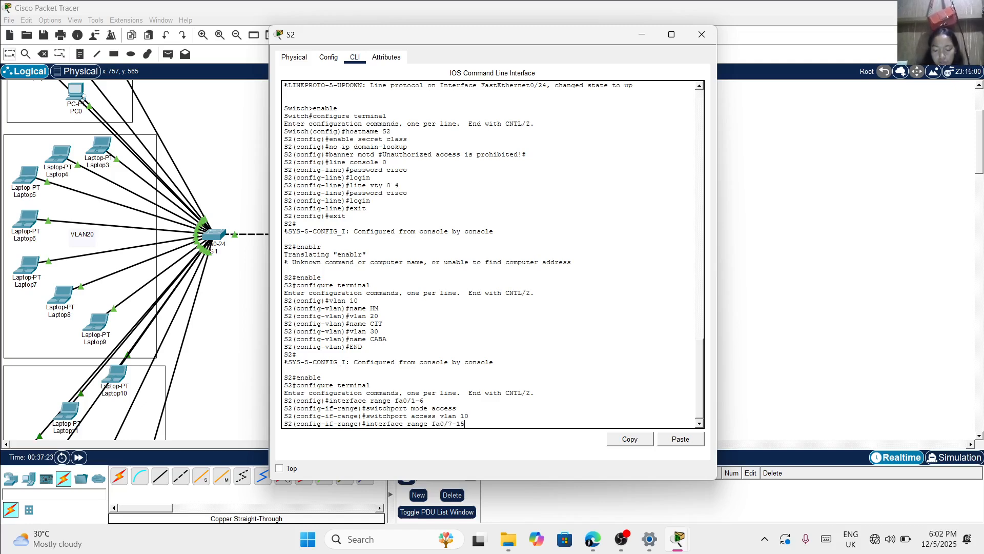
key(Return)
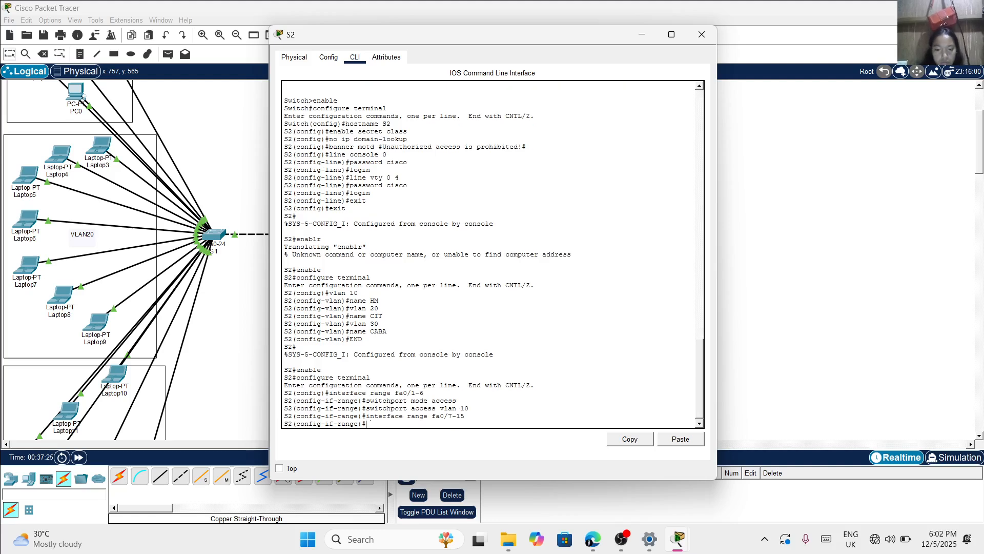
text(switchport mode access)
key(Return)
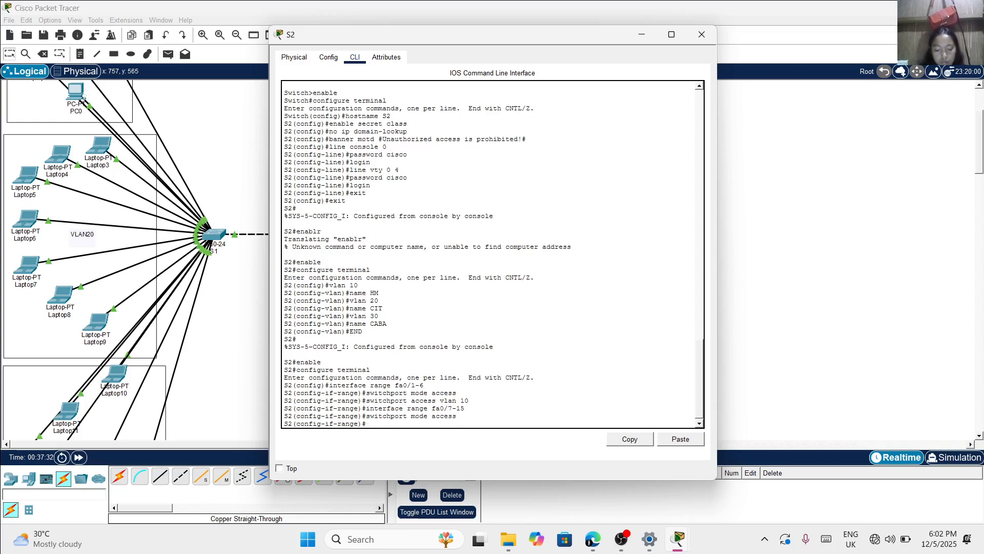
Assign ports fa0/7-15 on S2 to VLAN 20 with switchport access vlan 20
text(switchport)
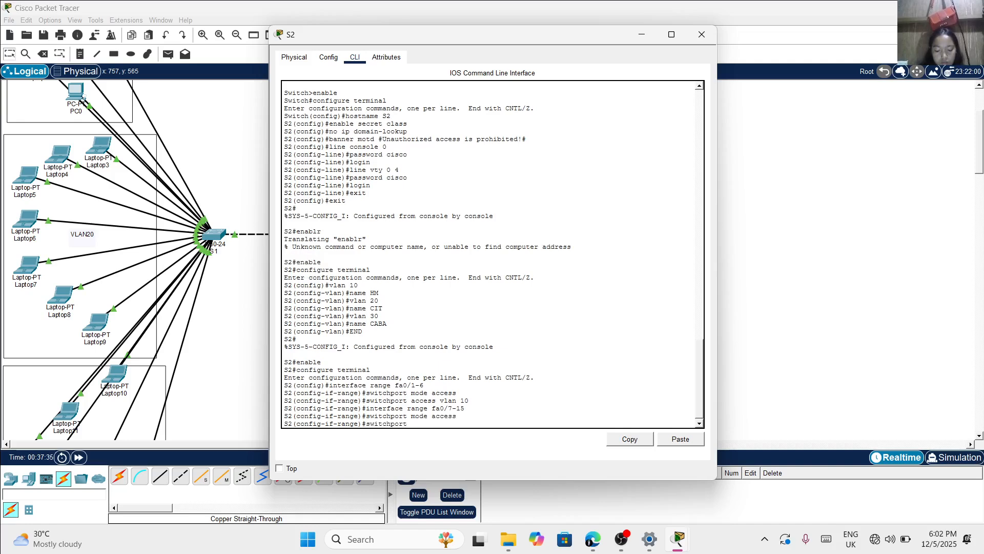
text( access vla)
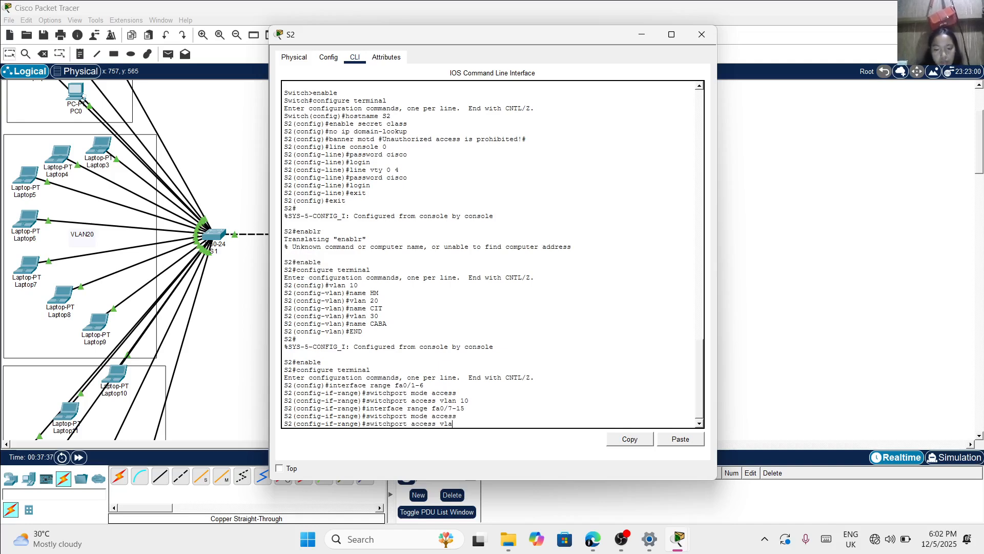
text(n)
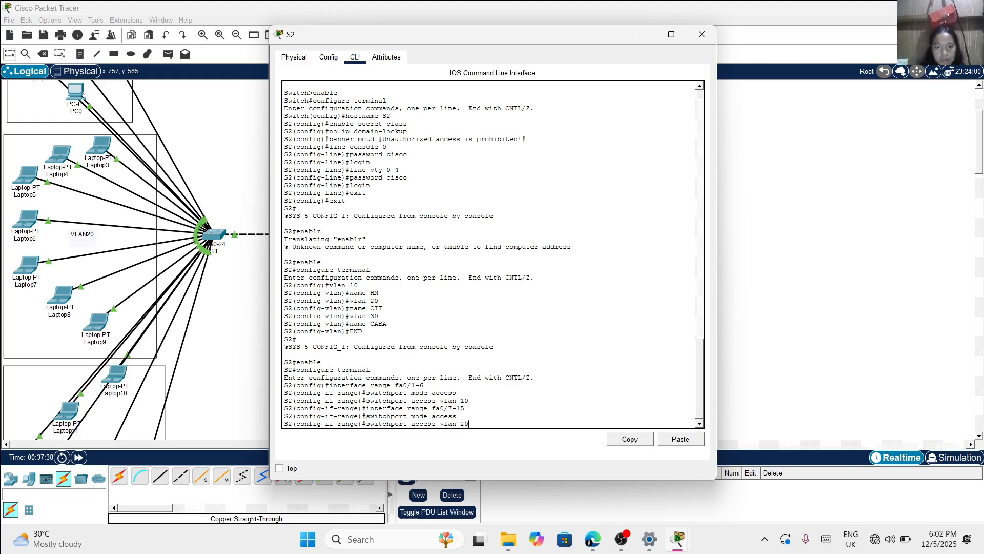
text( 20)
key(Return)
Configure interface range fa0/16-21 on S2 as access ports with switchport mode access
text(inter)
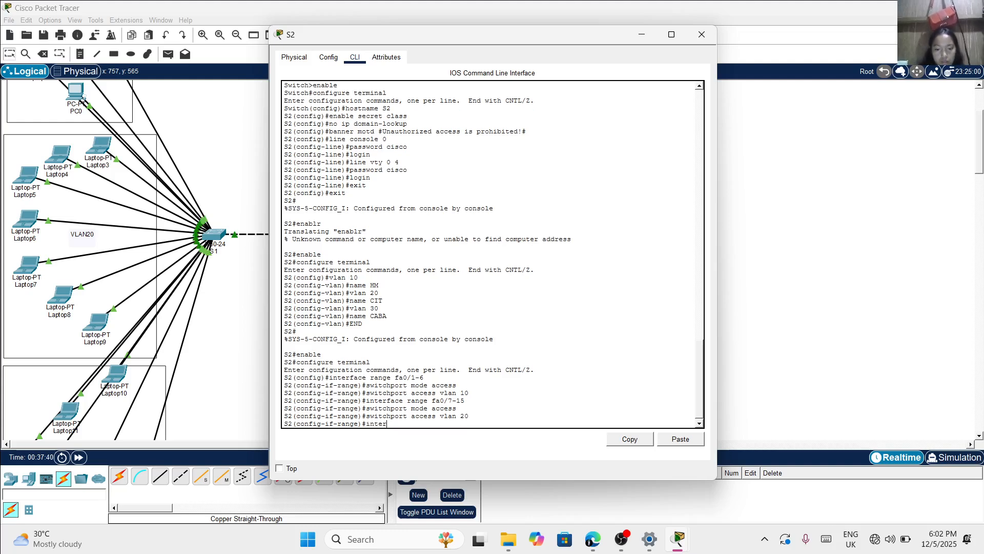
text(face range fa0/)
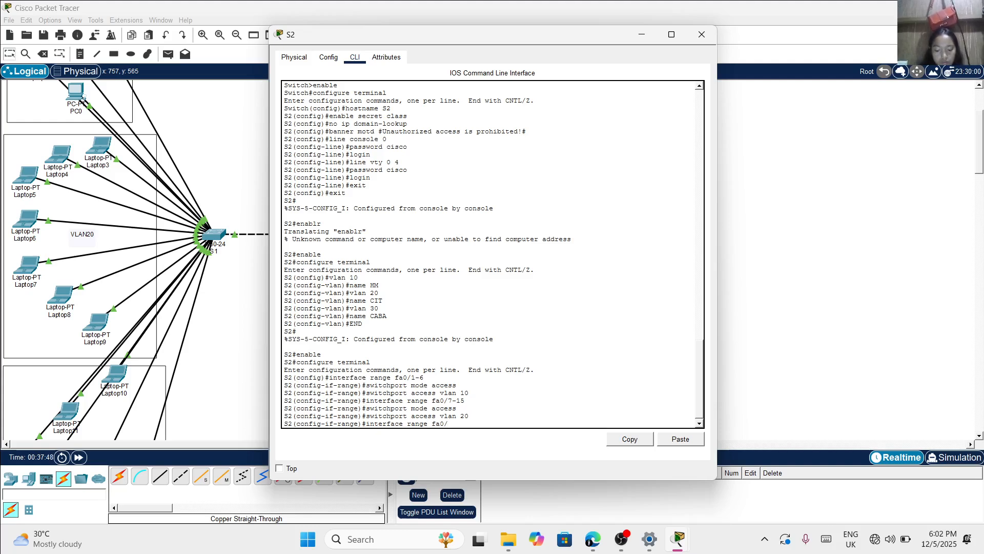
text(16)
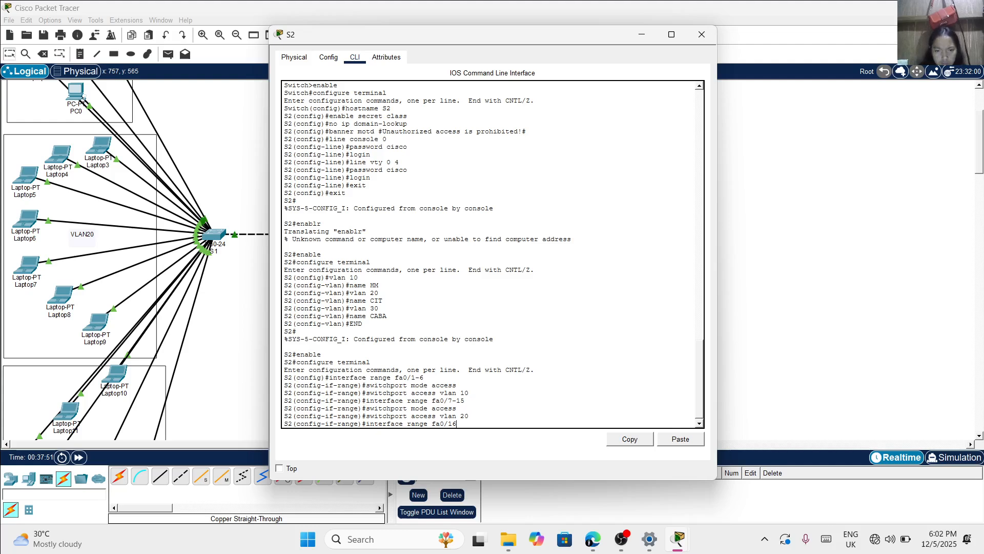
text(-)
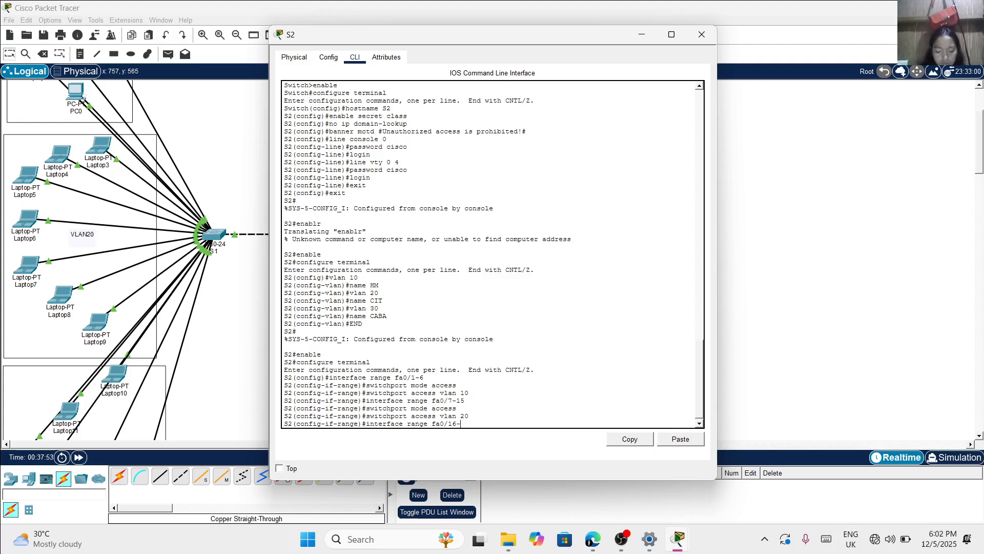
text(21)
key(Return)
text(swi)
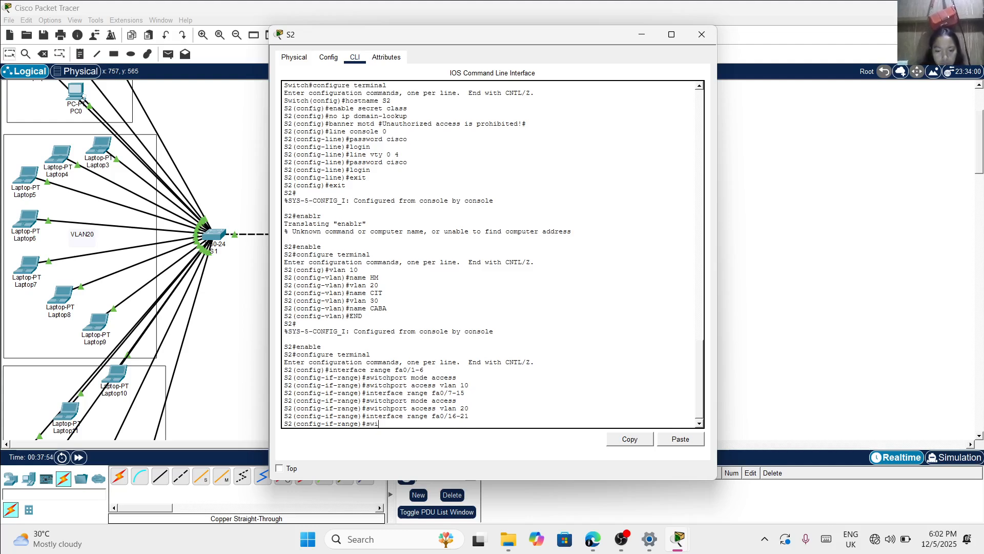
text(tchport mod)
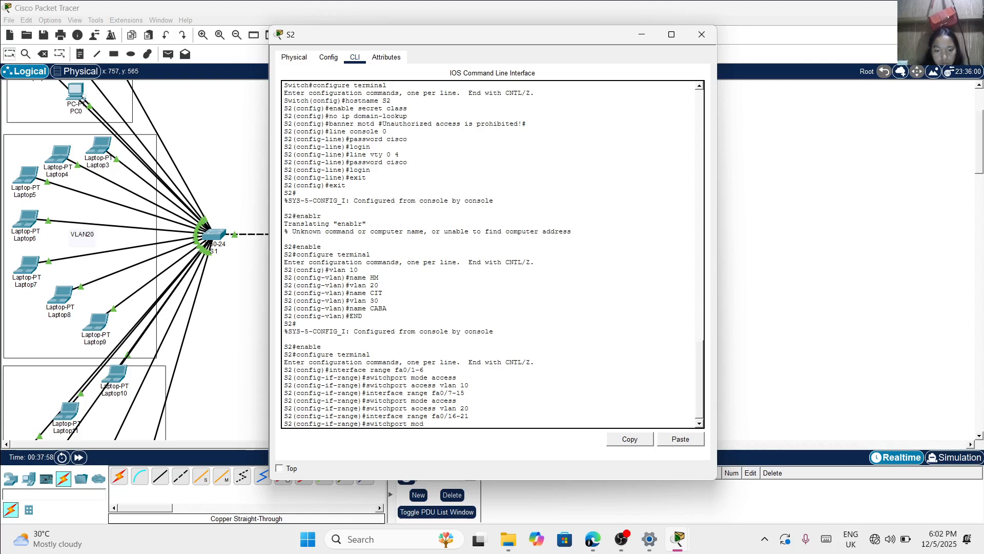
text(e access)
key(Return)
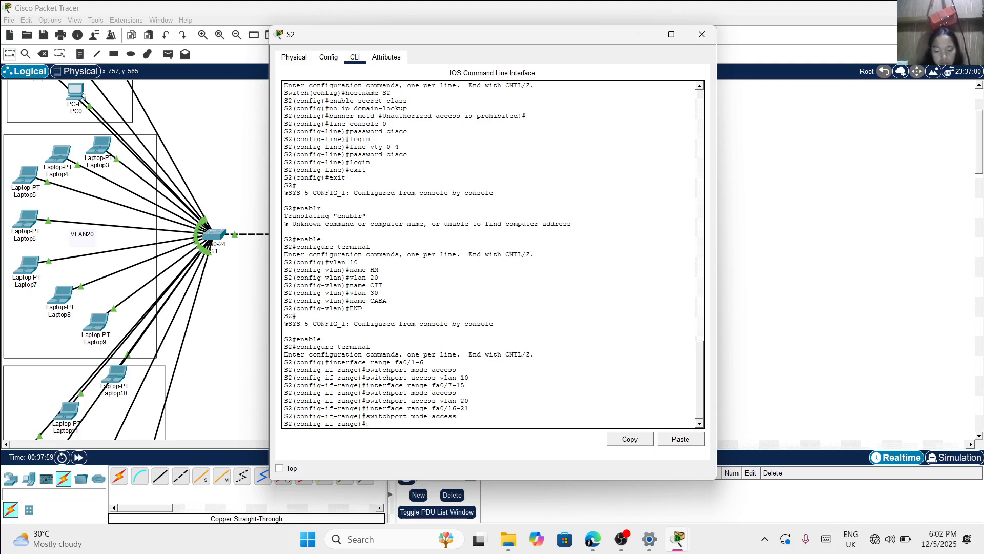
Assign ports fa0/16-21 on S2 to VLAN 30 and leave configuration mode with end
text(switchport access v)
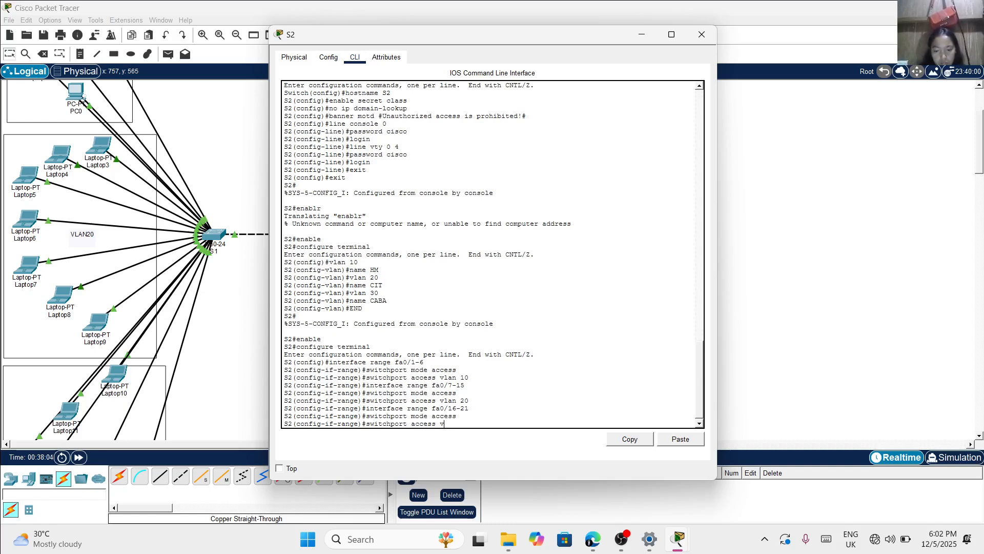
text(lan 30)
key(Return)
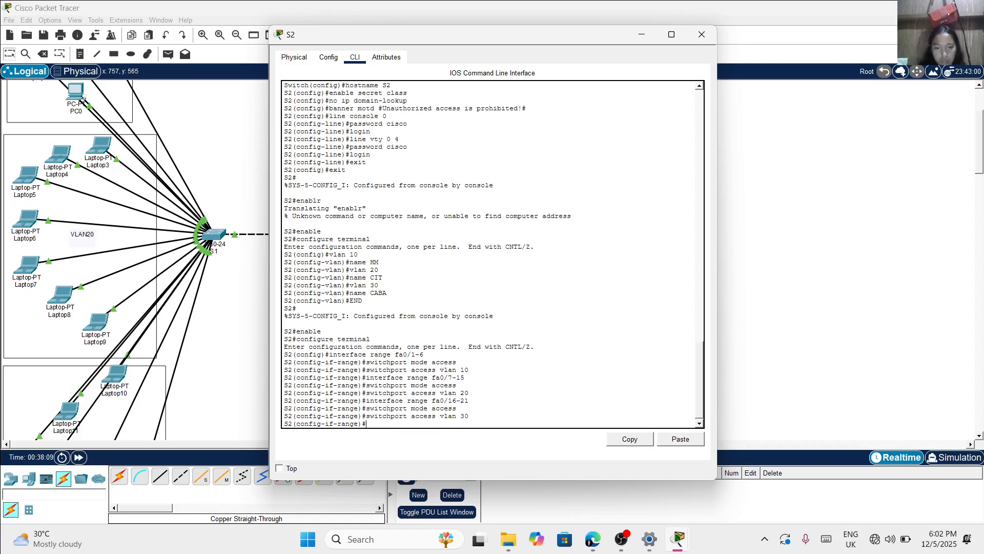
text(end)
key(Return)
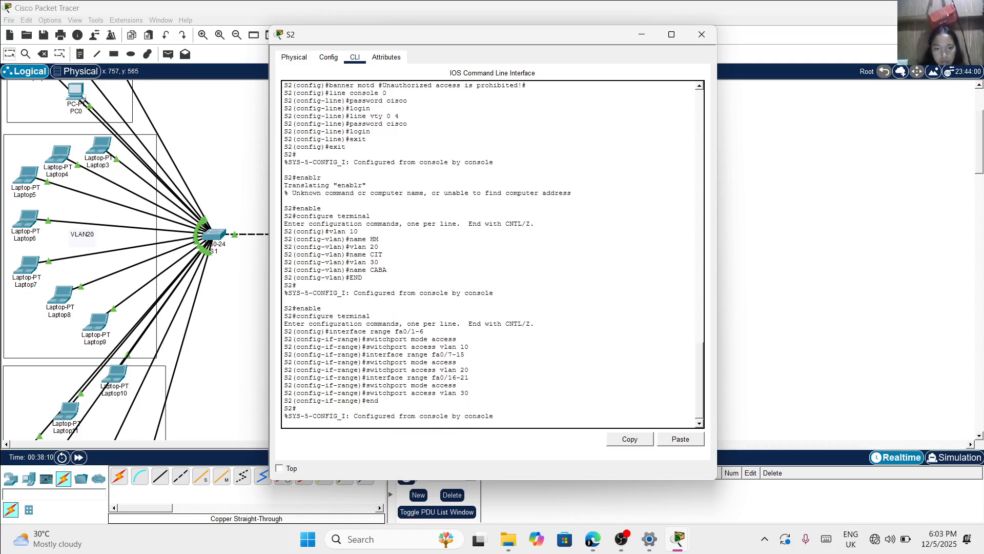
Run show vlan brief on S2 to check the VLAN port assignments, and close the S2 window
key(Return)
text(s)
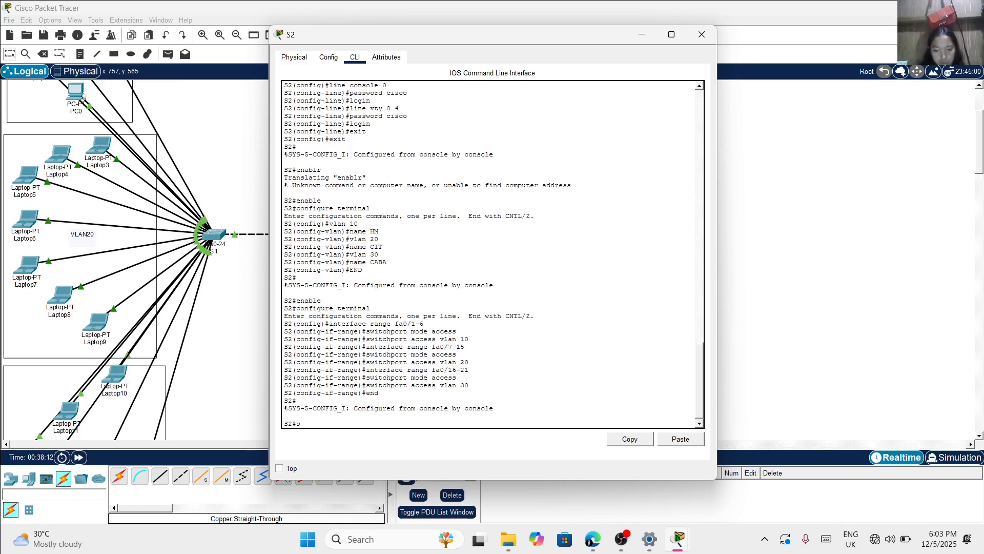
text(how vlan b)
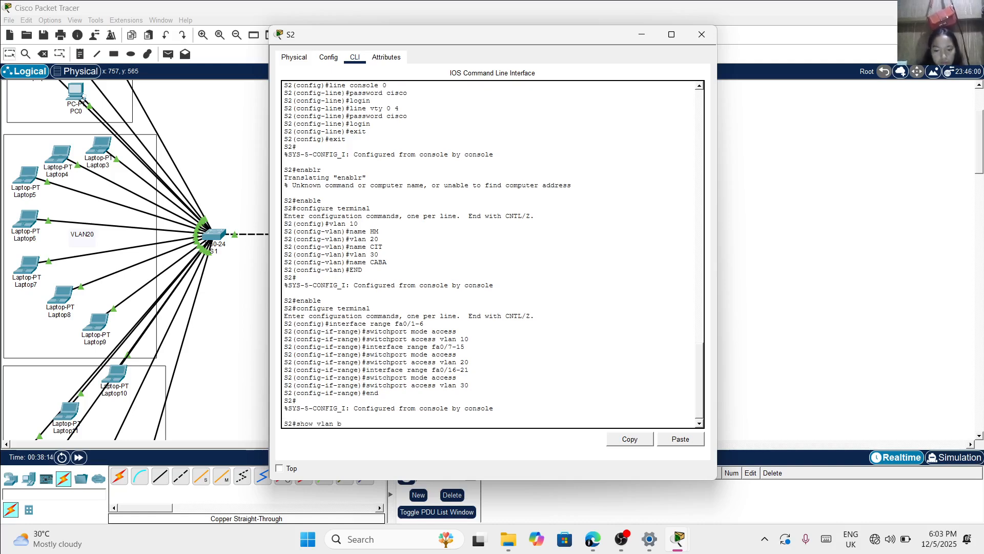
text(rief)
key(Return)
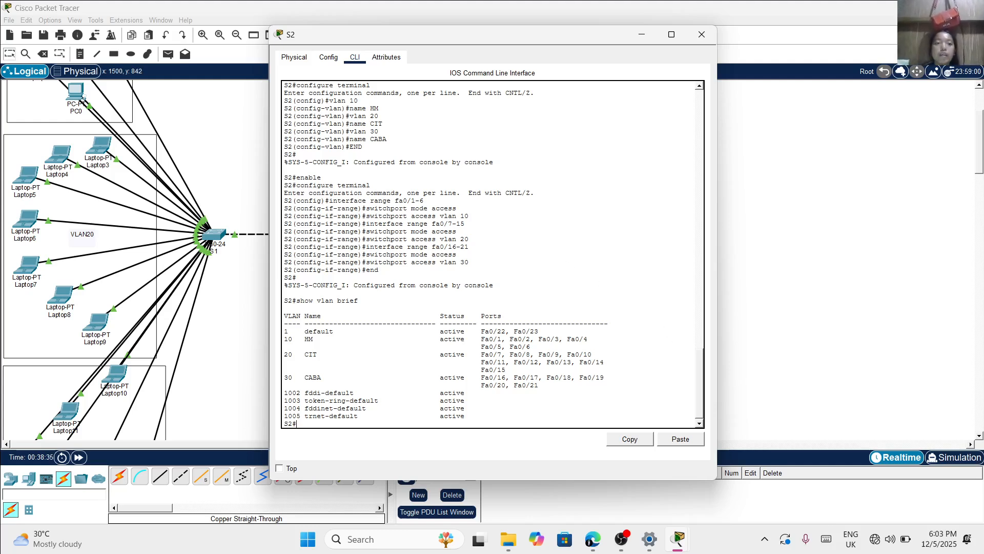
click(700, 39)
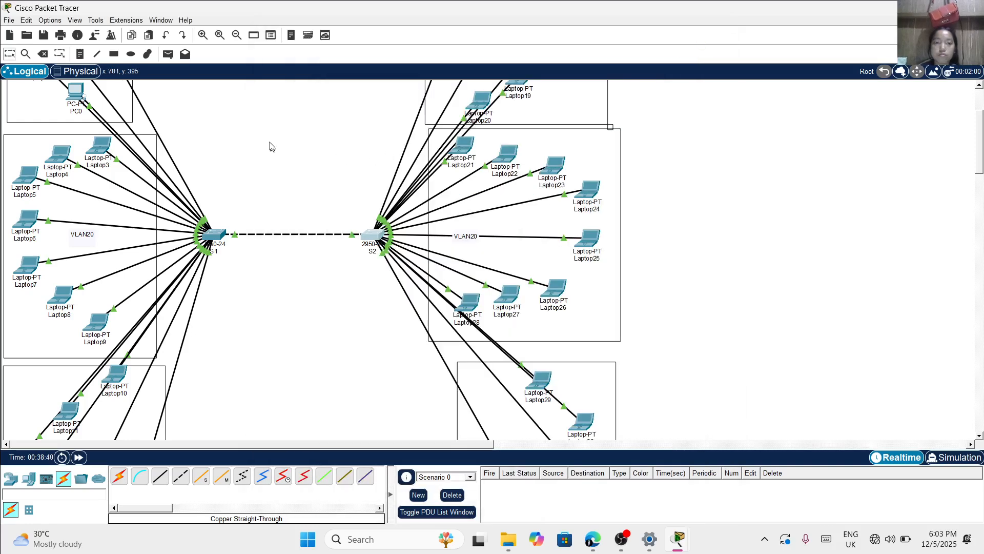
Test VLAN 10 connectivity with simple PDUs from Laptop0 to Laptop16 and from Laptop17 to Laptop1
scroll(271, 146, up, 3)
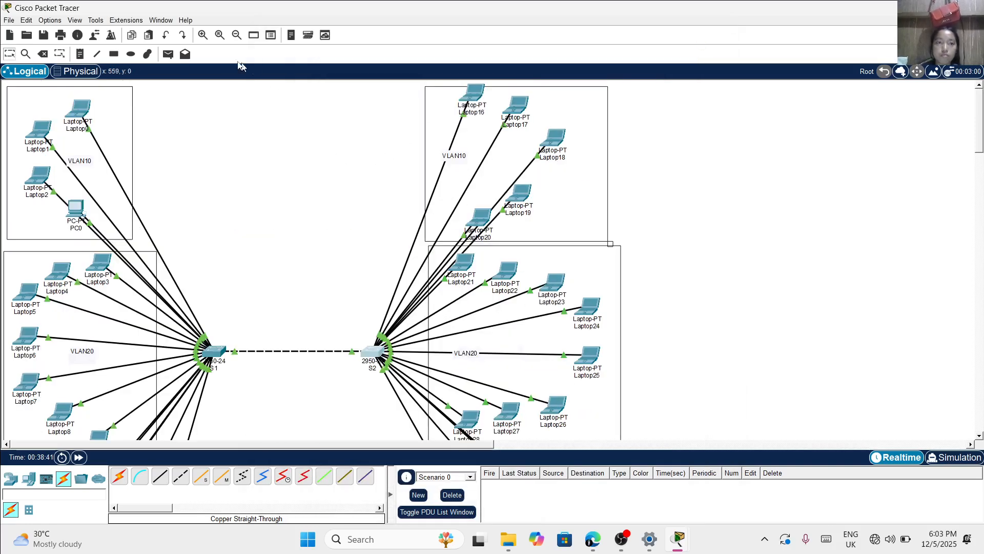
click(166, 55)
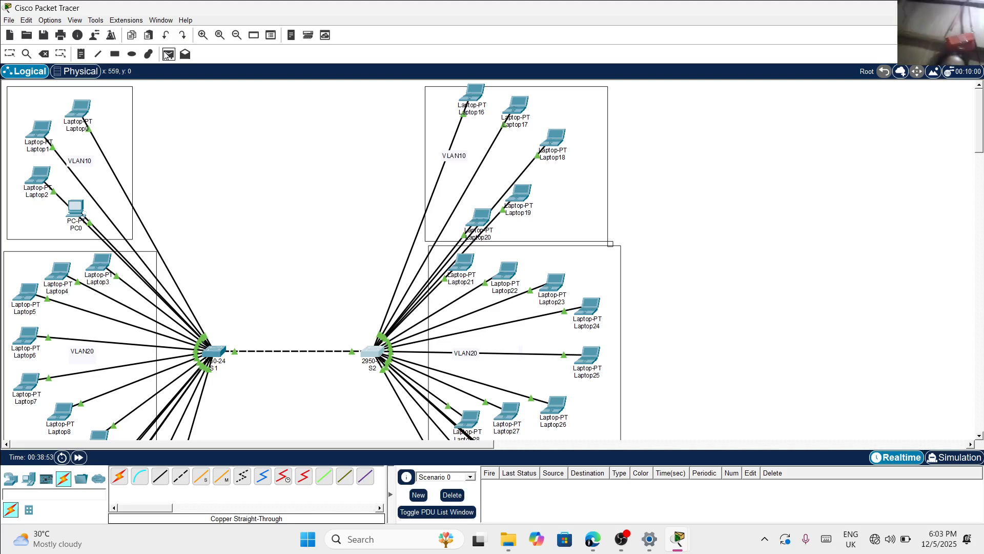
click(167, 54)
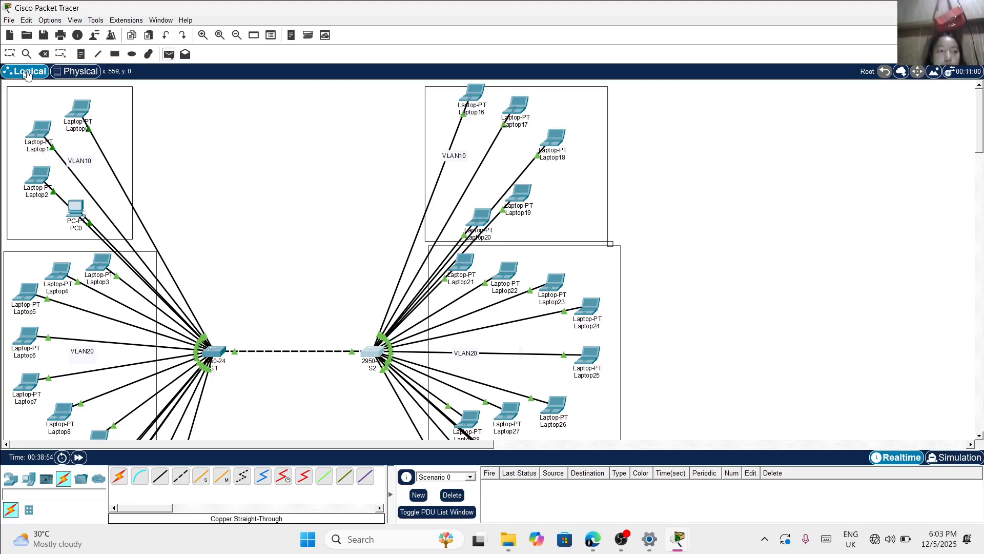
click(75, 107)
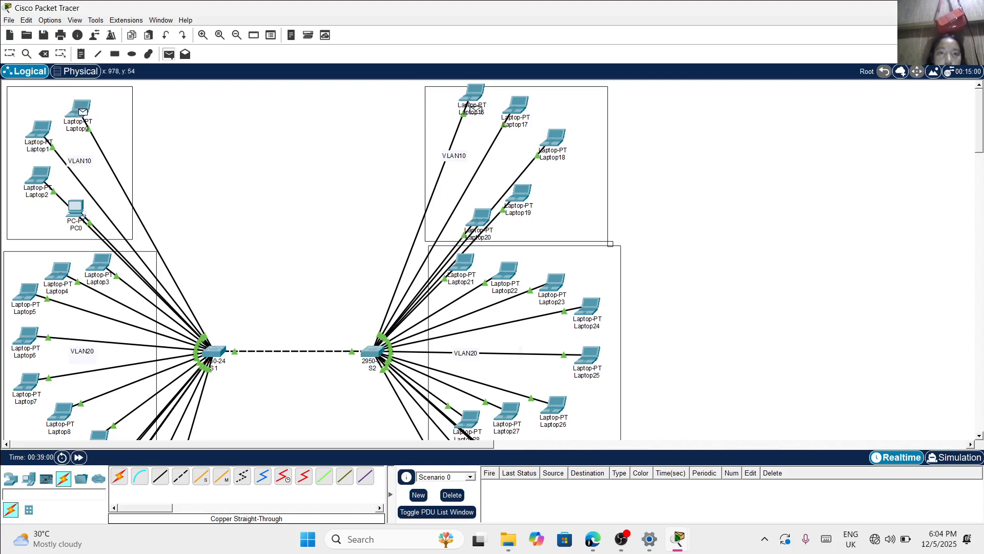
click(468, 97)
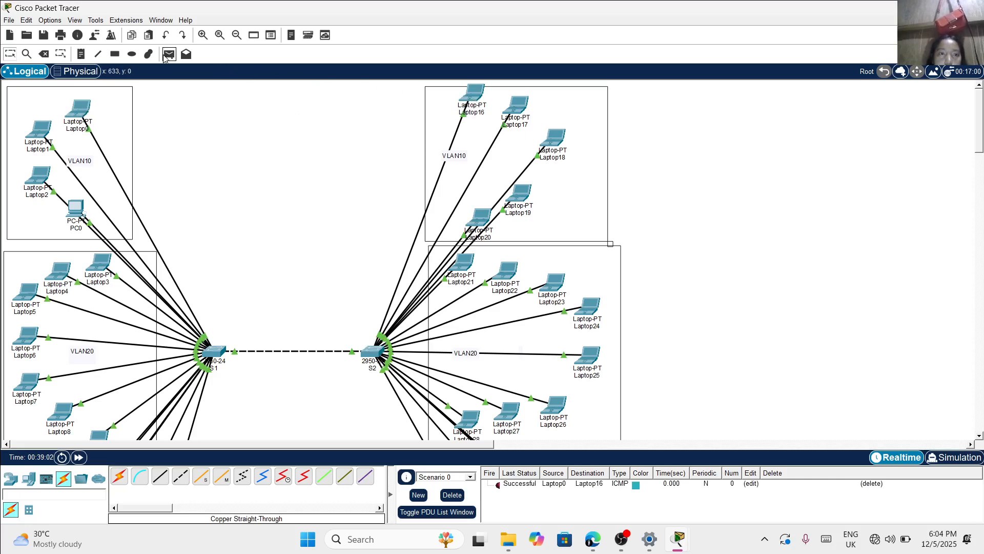
click(165, 55)
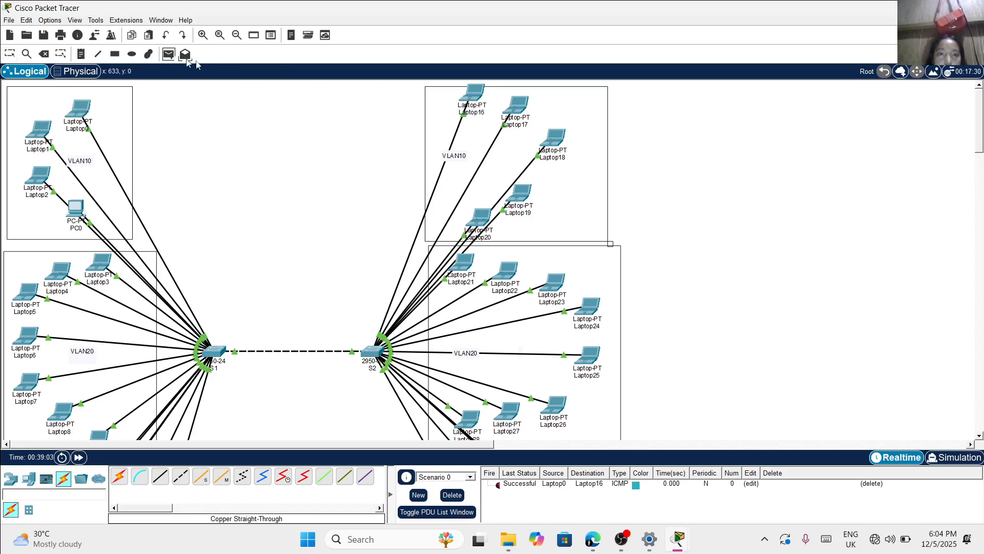
click(513, 104)
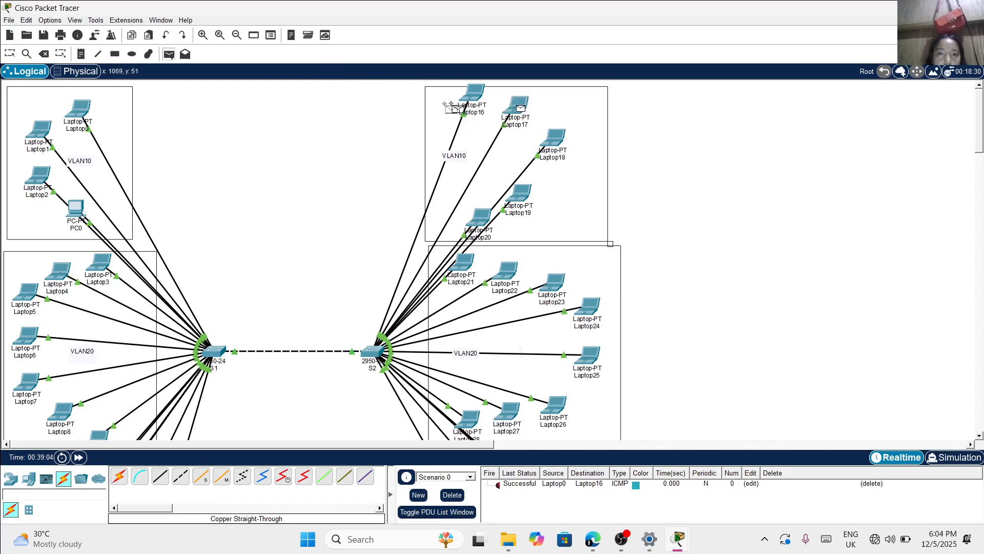
click(40, 133)
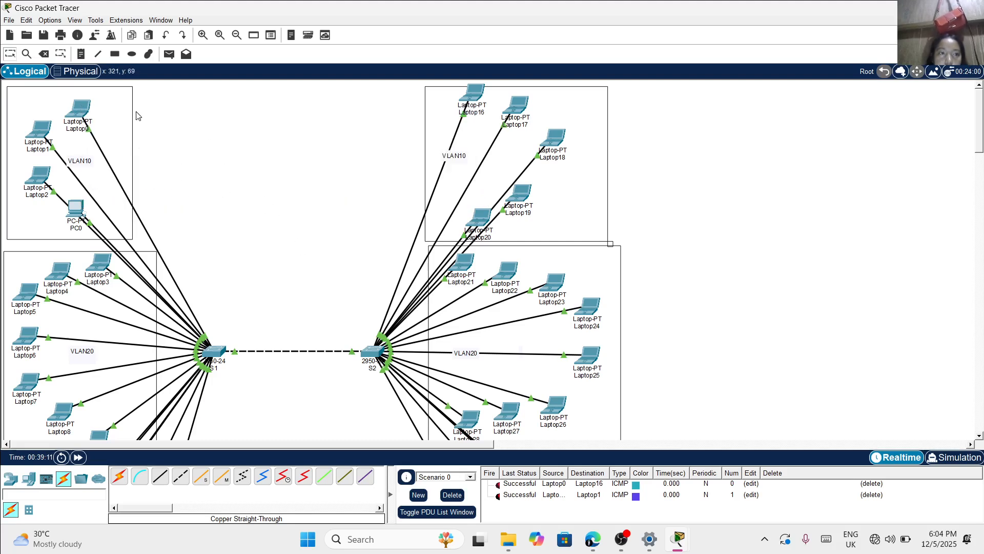
Send another simple PDU from Laptop0 to Laptop16 in VLAN 10
click(79, 108)
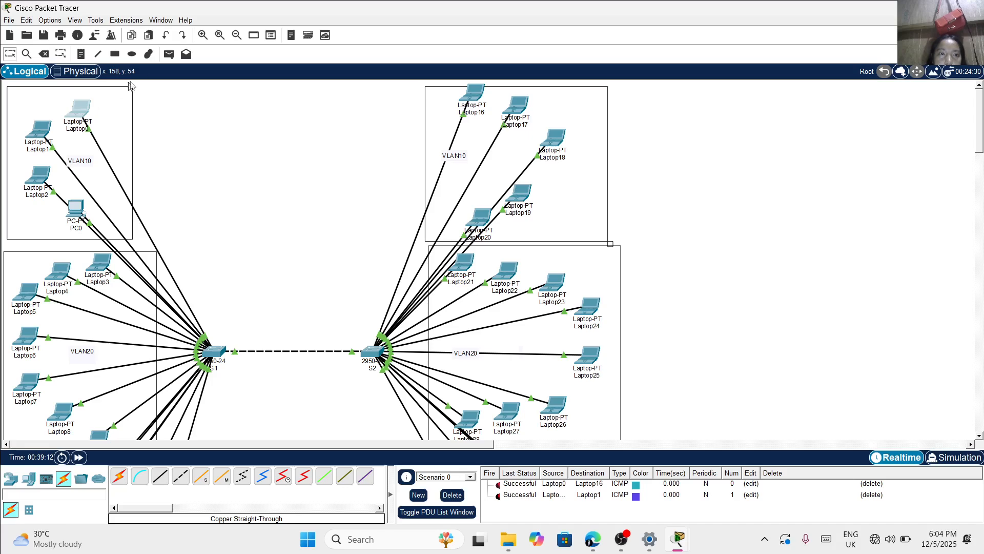
click(169, 54)
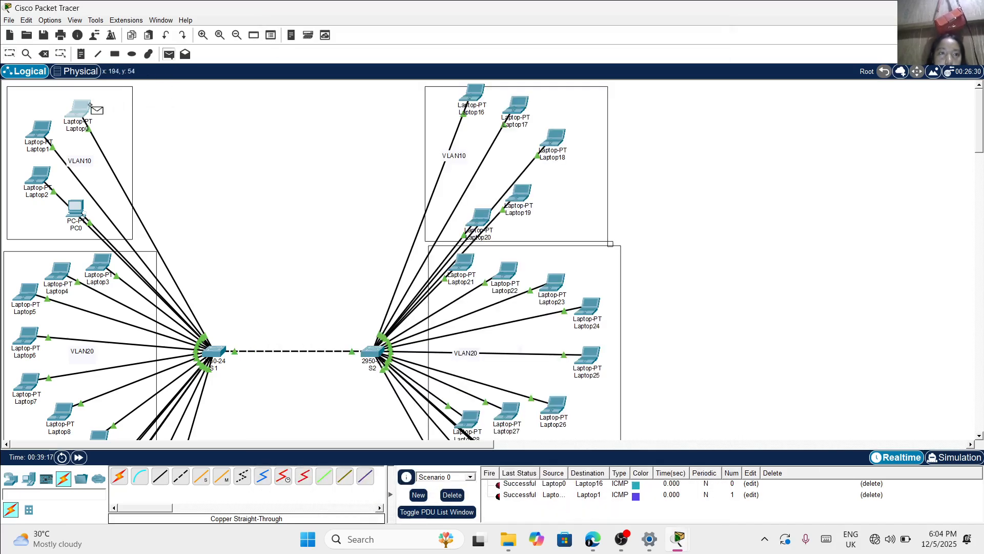
mouse_move(77, 105)
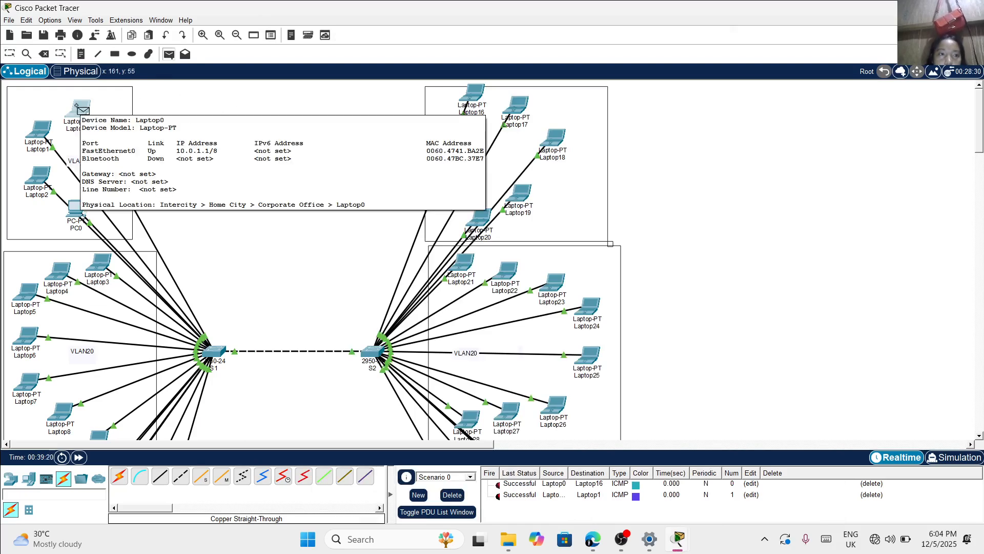
click(78, 107)
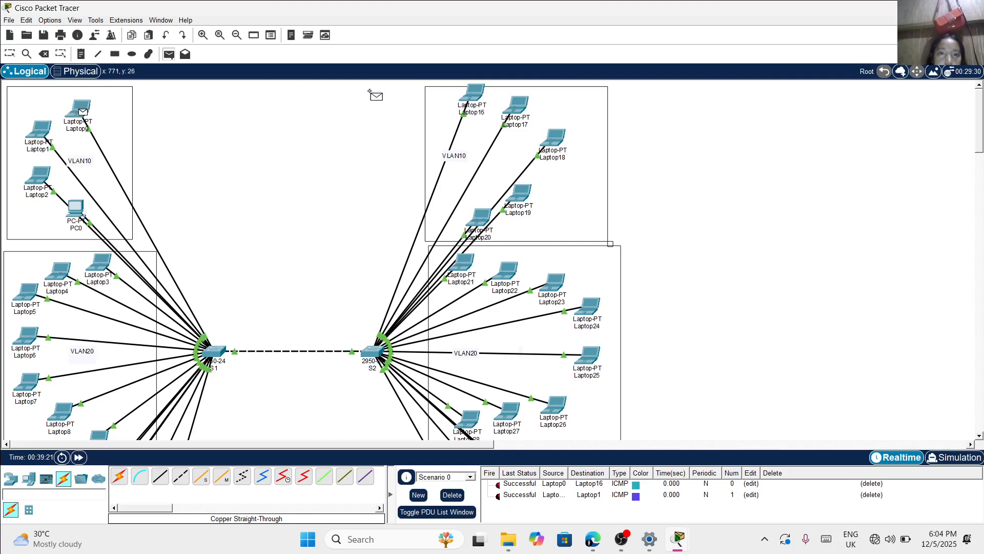
click(469, 94)
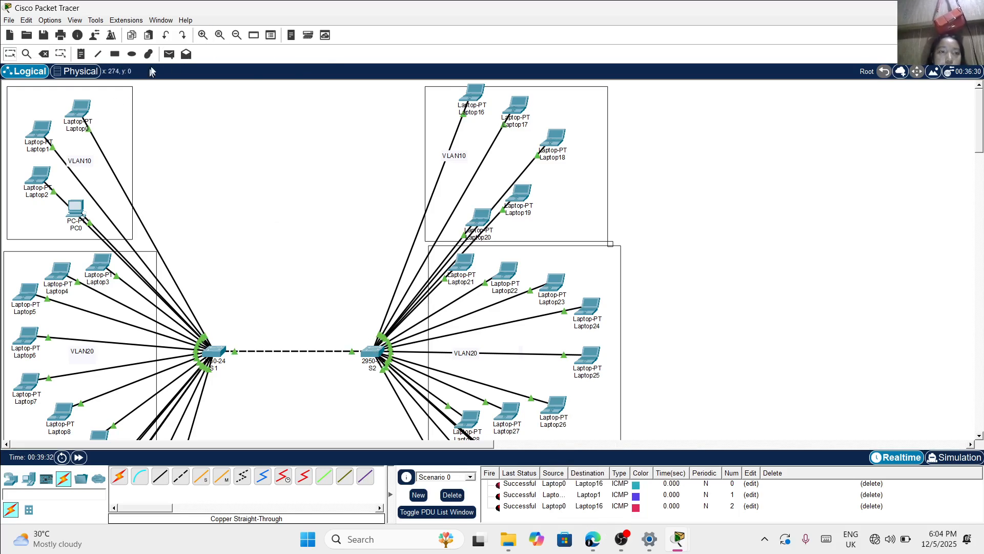
Send simple PDUs from Laptop2 to Laptop18 and from Laptop19 to PC0 within VLAN 10
click(169, 54)
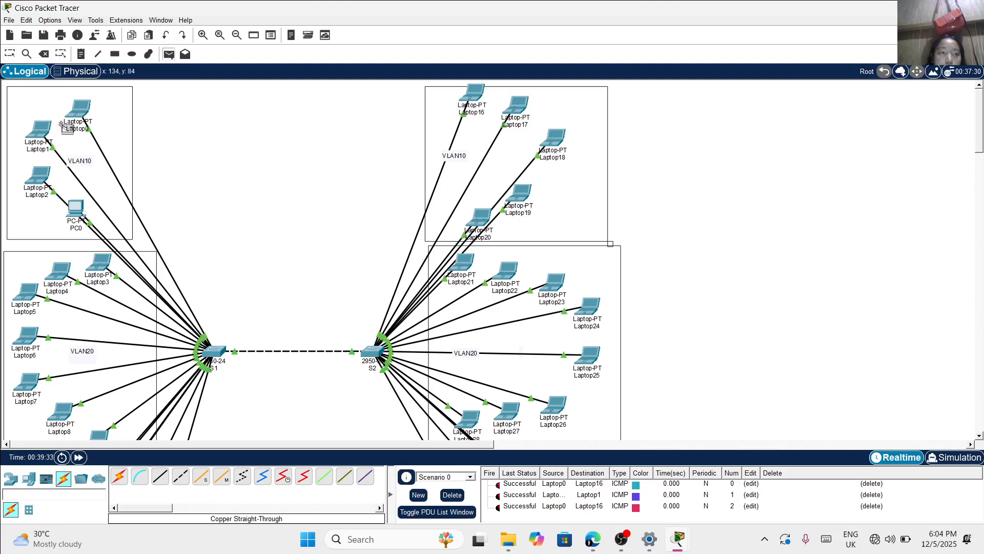
click(39, 176)
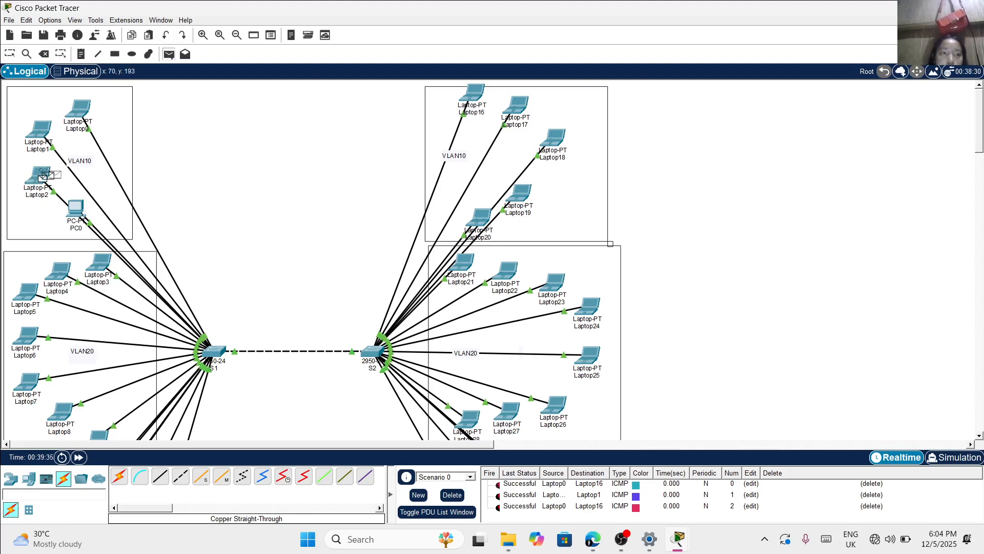
click(548, 143)
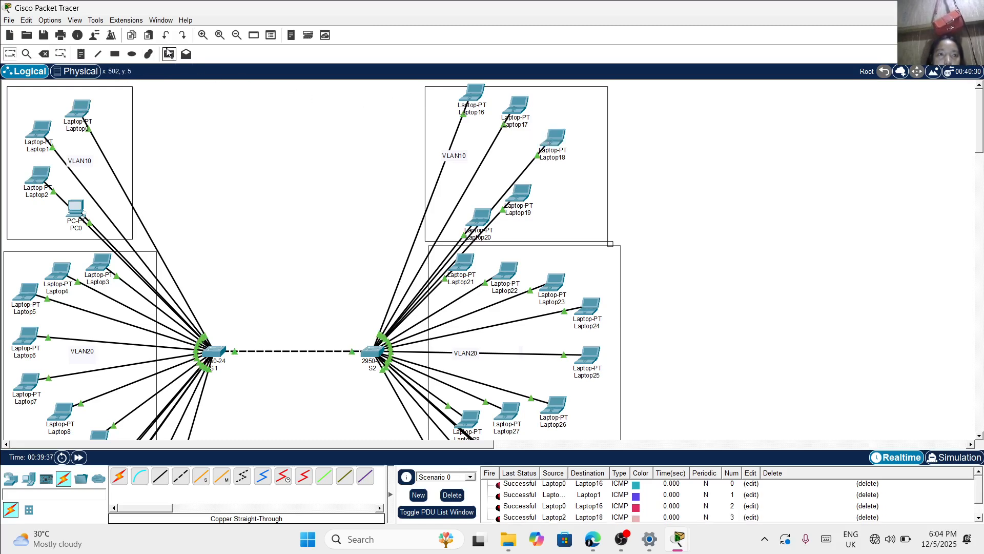
click(169, 53)
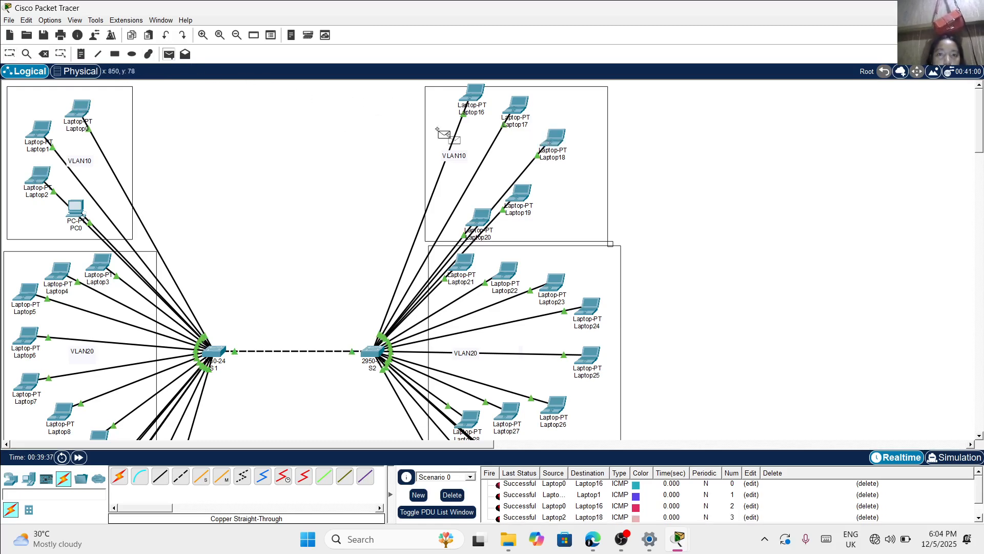
click(523, 191)
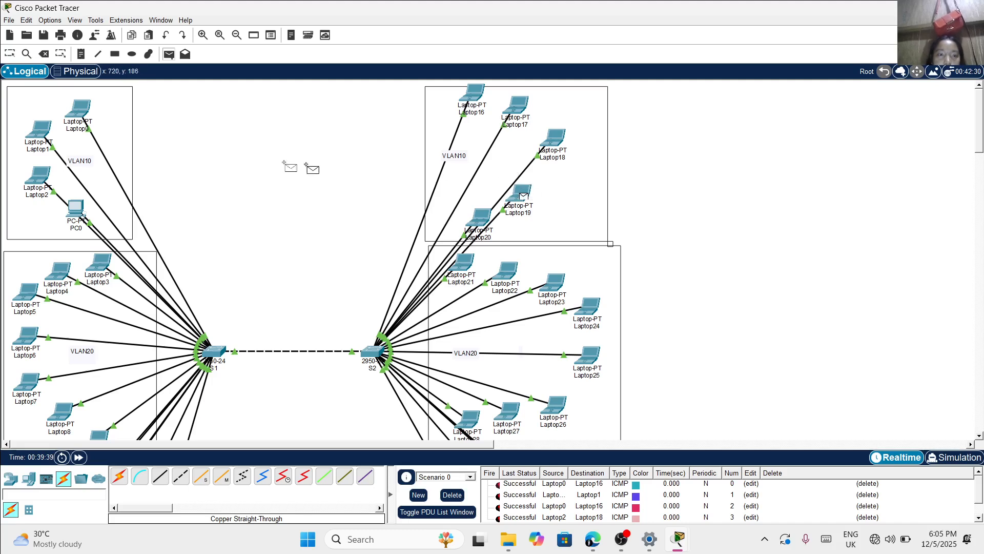
click(75, 204)
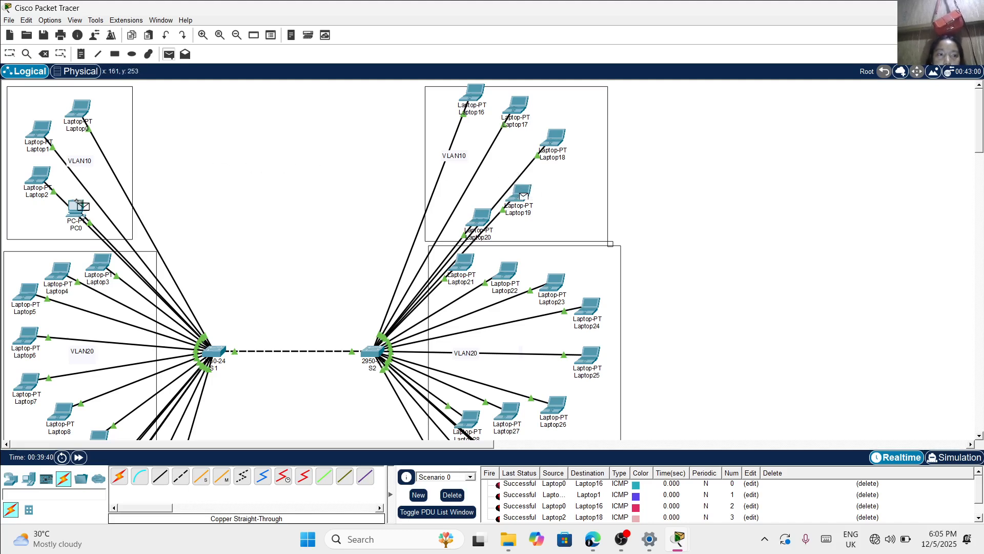
Send simple PDUs from Laptop3 to Laptop20 across VLANs and from Laptop21 to Laptop4 within VLAN 20
click(169, 54)
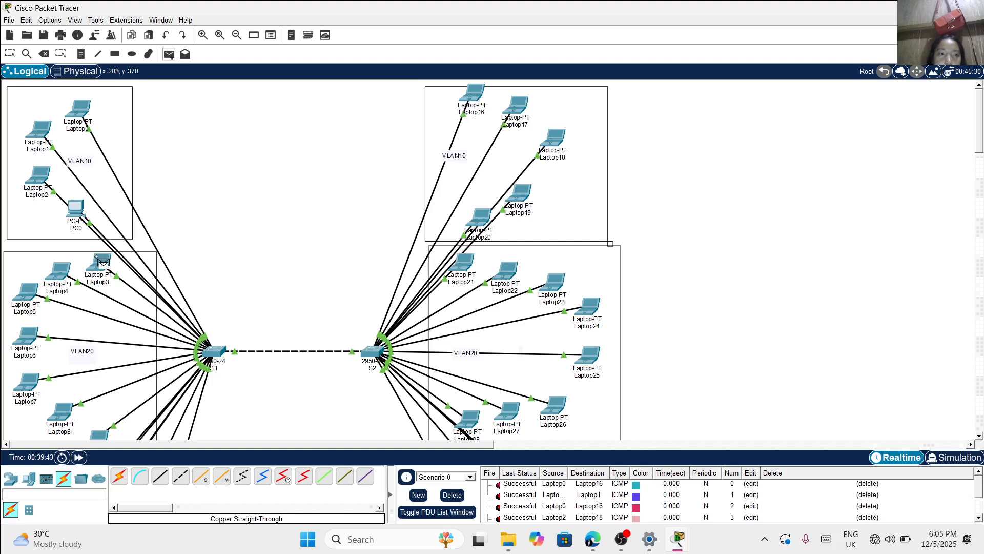
click(96, 258)
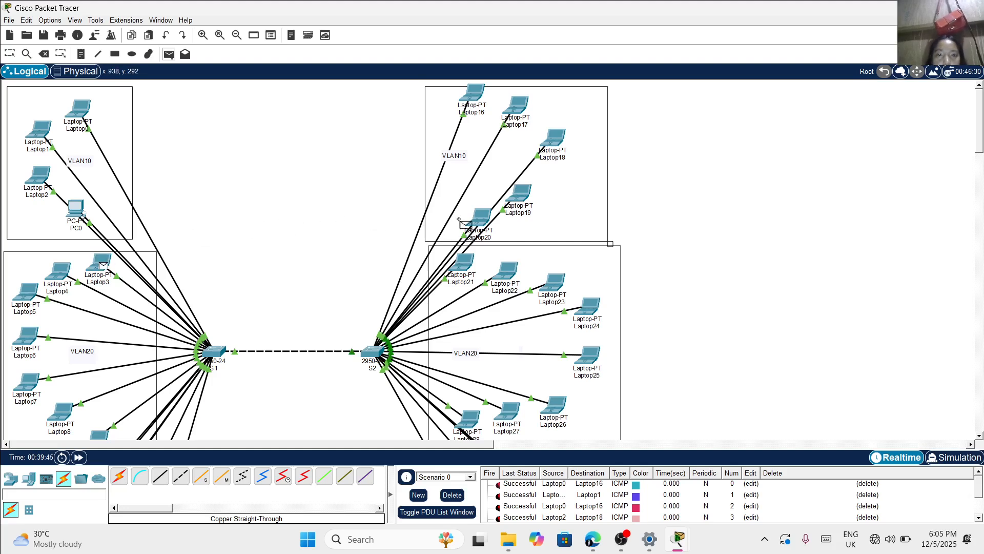
click(478, 217)
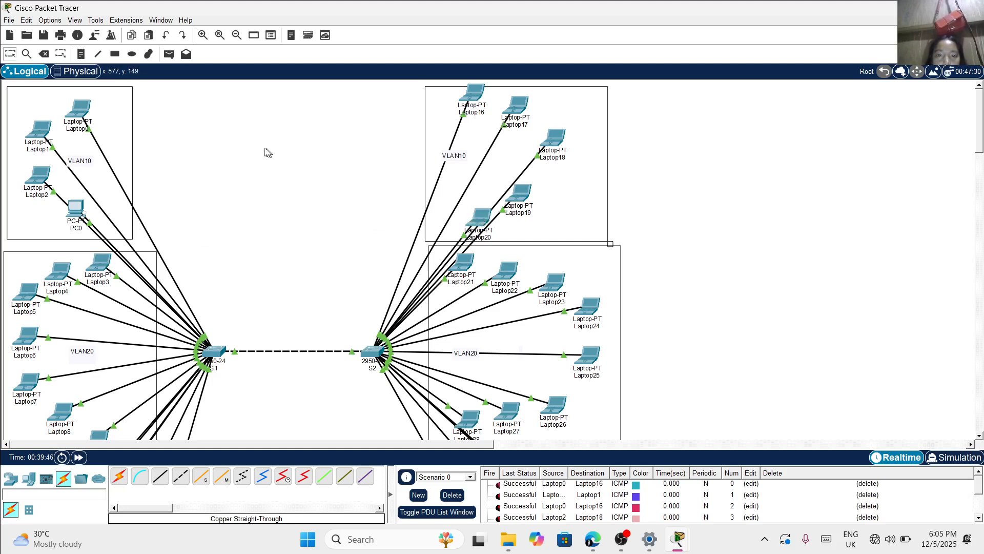
click(168, 55)
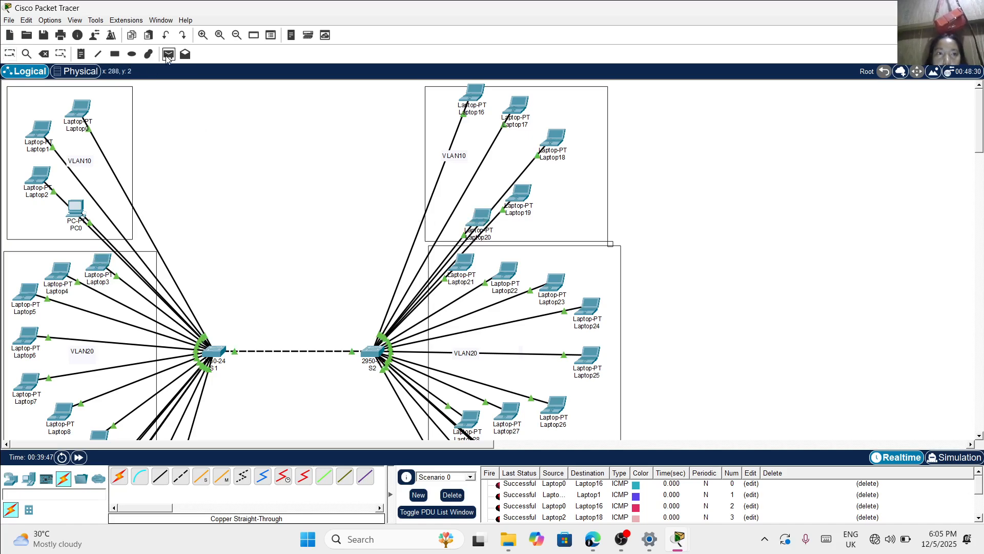
click(458, 263)
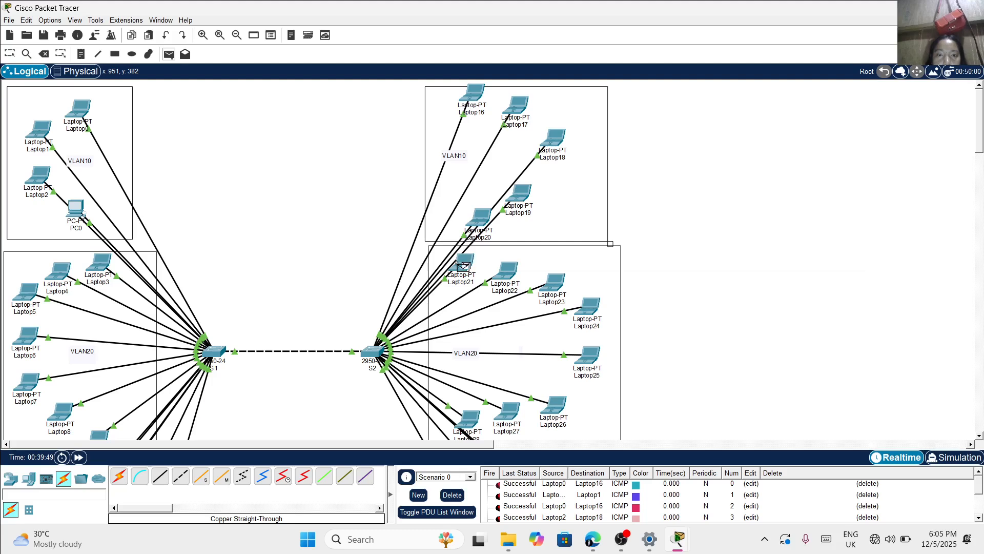
click(60, 270)
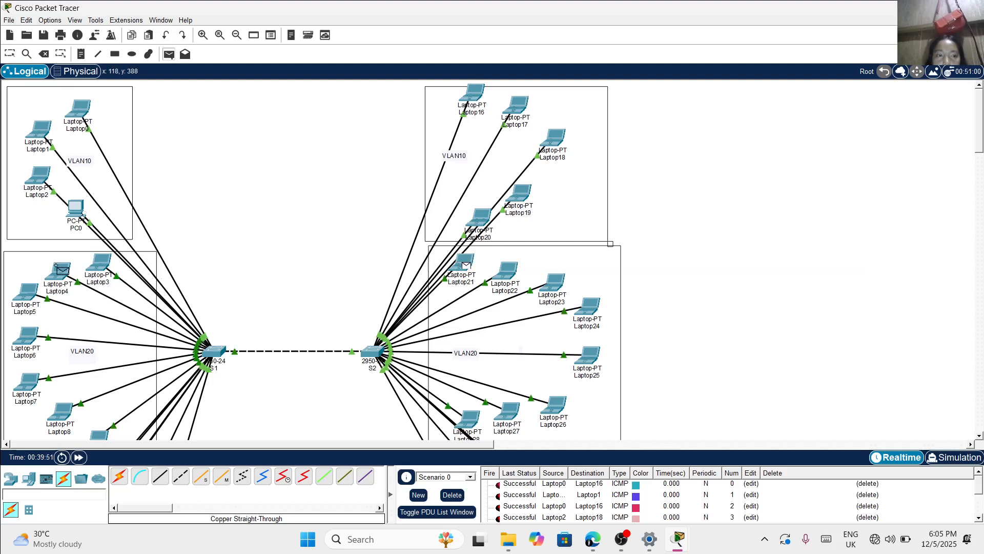
click(170, 54)
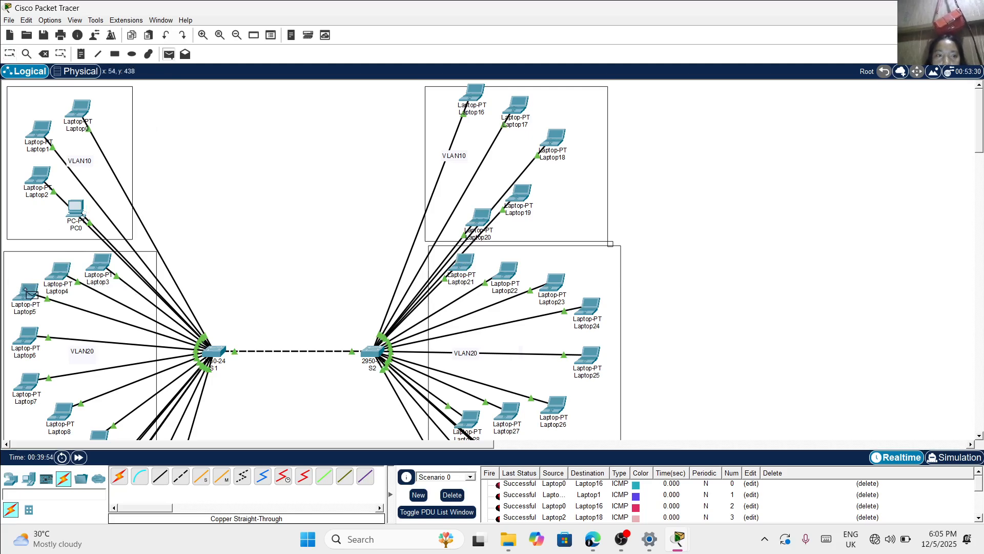
mouse_move(26, 291)
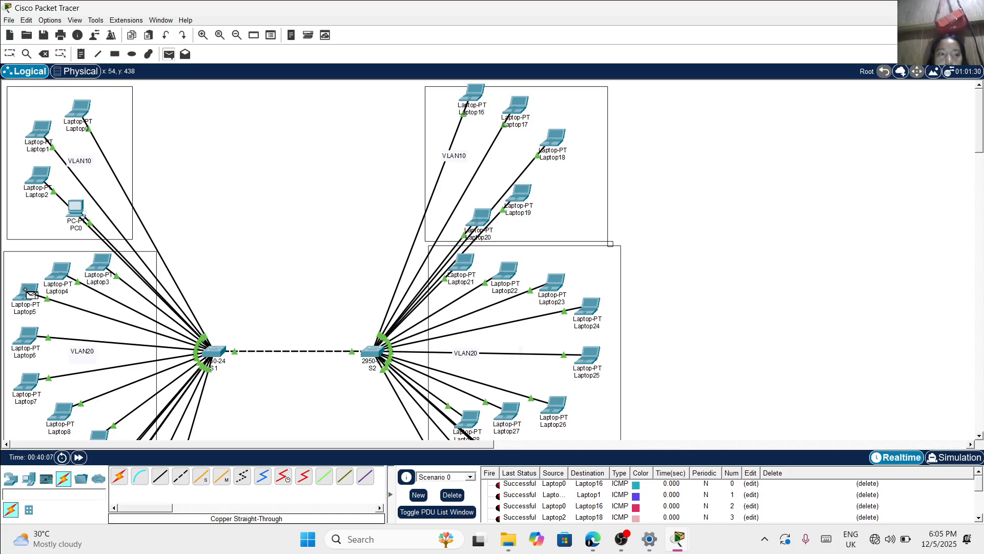
click(27, 291)
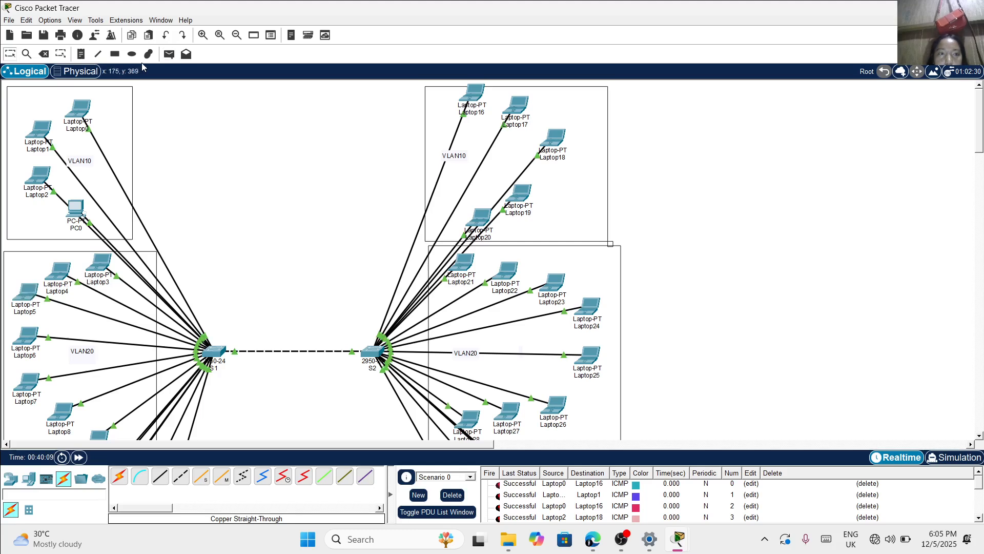
Send a simple PDU from Laptop5 to Laptop22 to test VLAN 20 connectivity between the switches
click(169, 55)
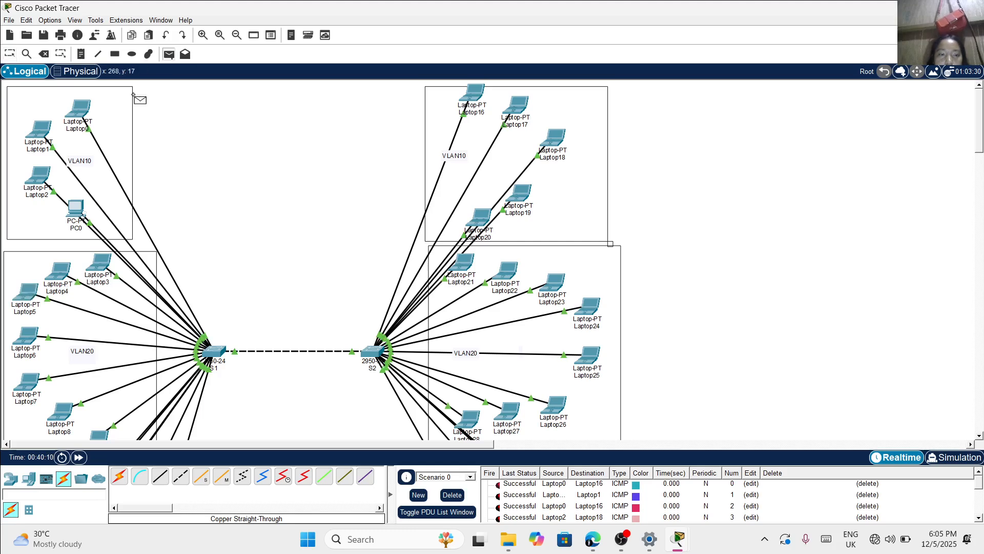
click(28, 291)
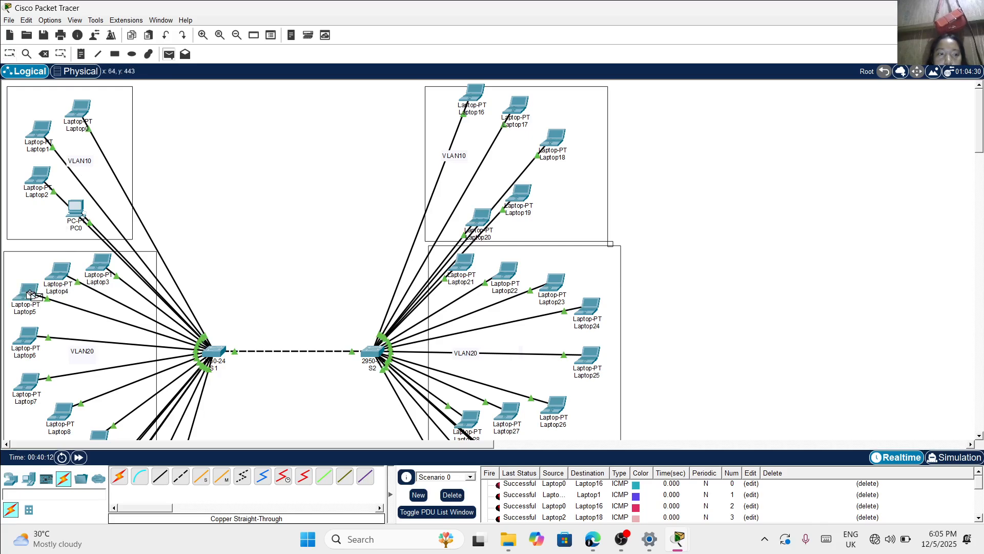
click(501, 272)
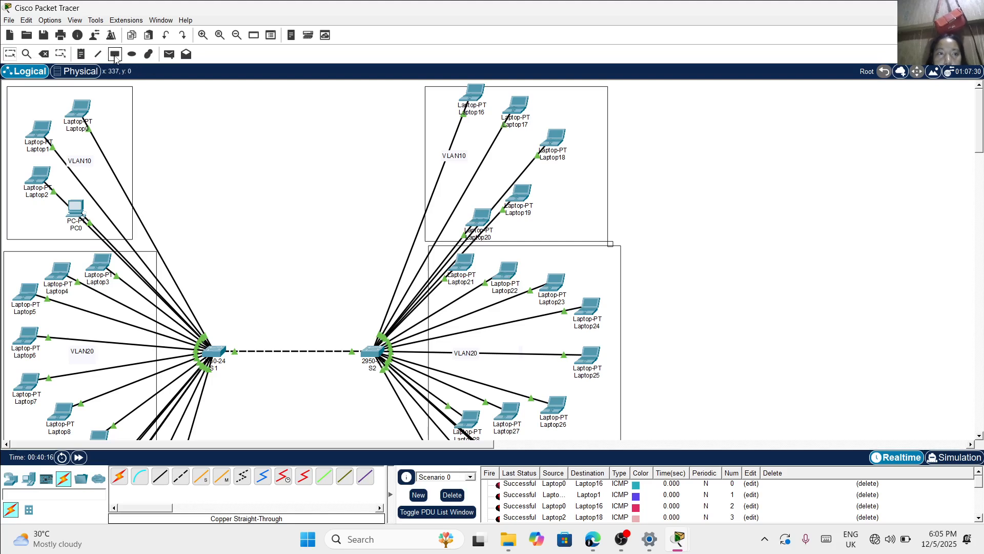
Send simple PDUs from Laptop23 to Laptop6 and from Laptop7 to Laptop24 within VLAN 20
click(169, 54)
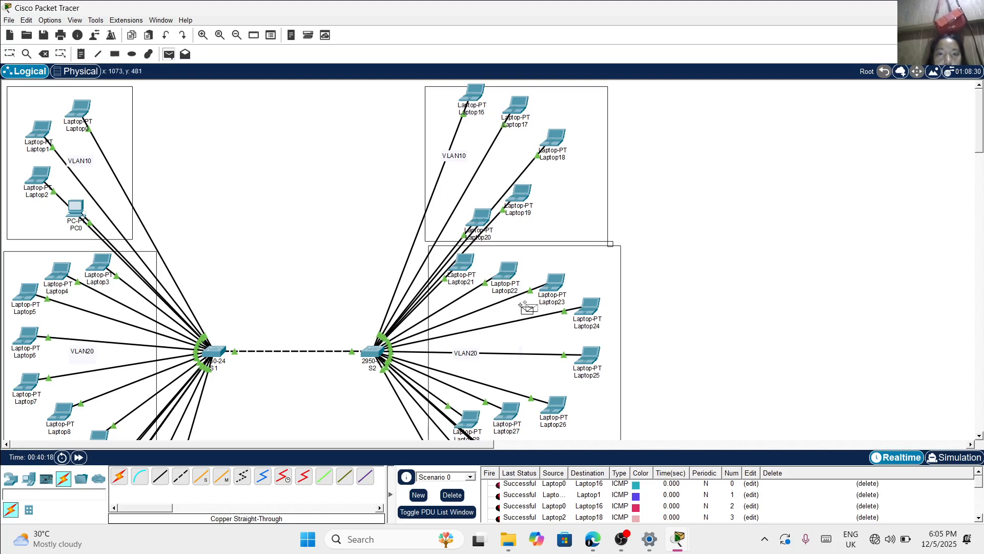
click(550, 282)
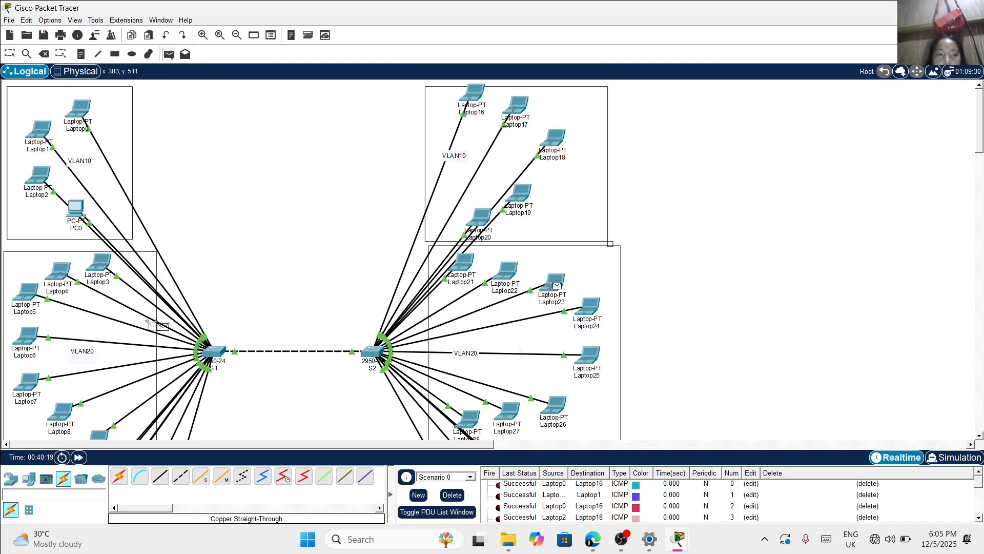
click(25, 337)
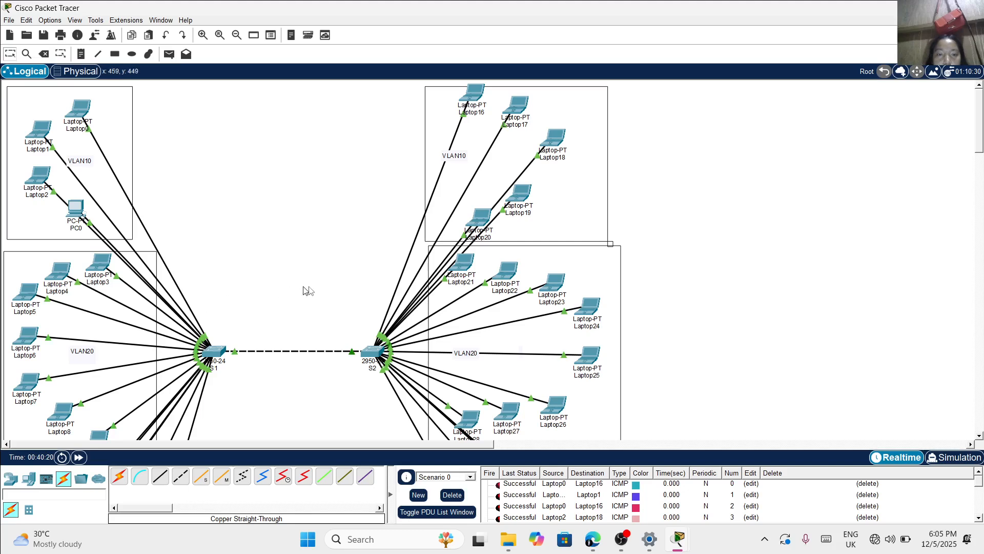
scroll(323, 287, down, 3)
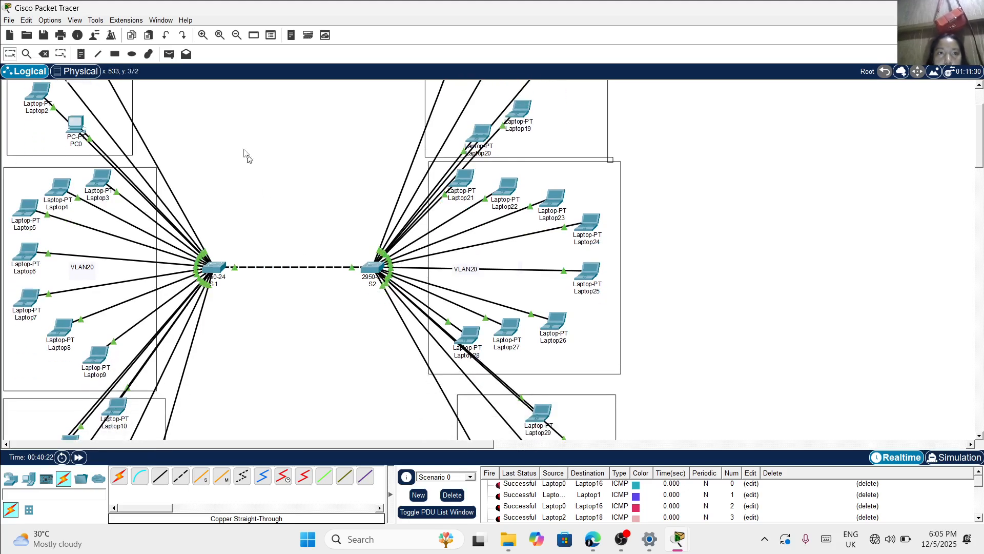
click(169, 54)
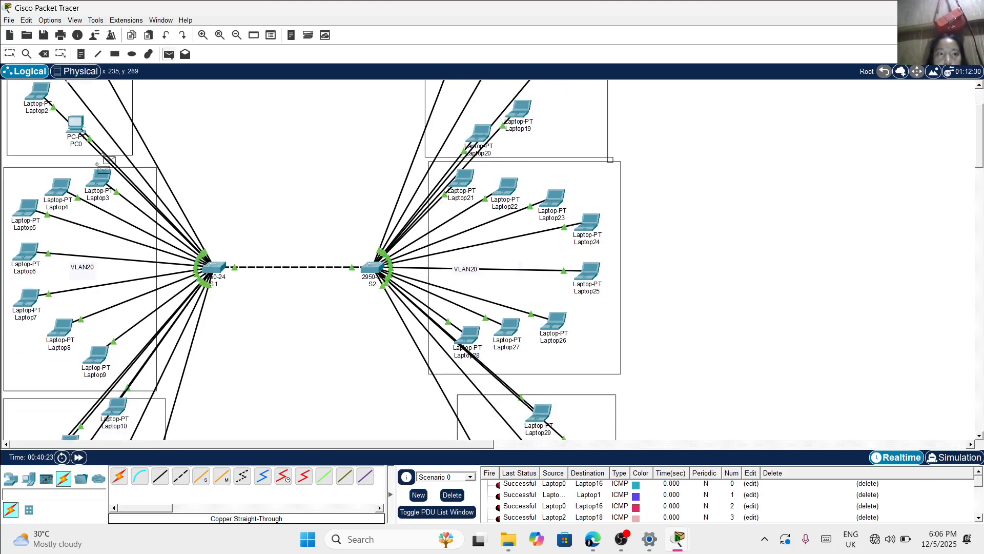
click(28, 296)
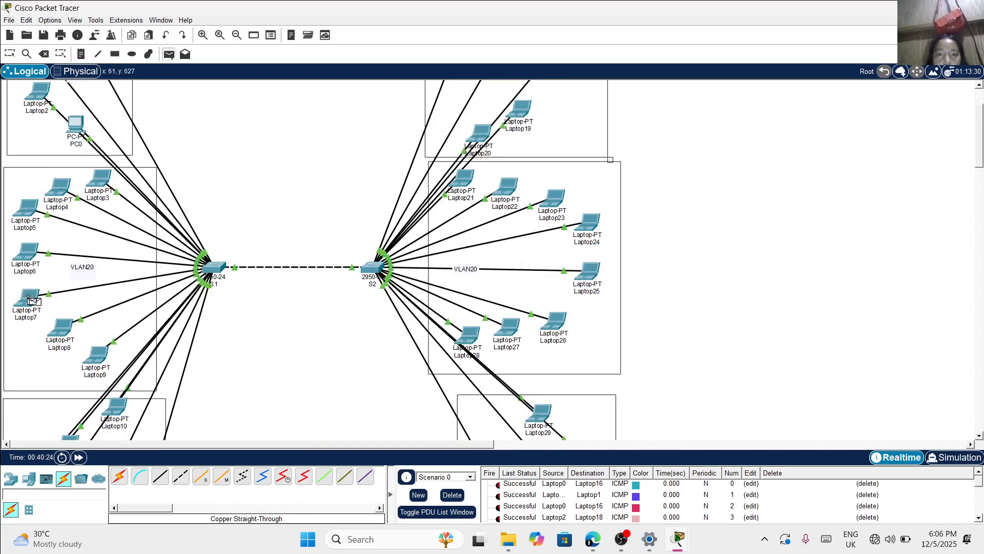
click(583, 227)
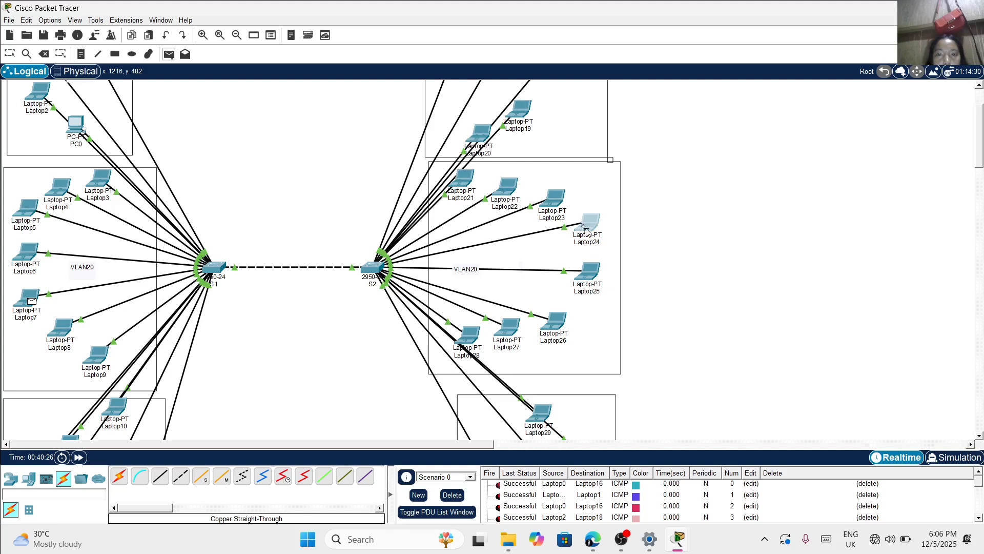
Send simple PDUs from Laptop25 to Laptop8 and from Laptop9 to a VLAN 20 laptop on switch S2
click(170, 54)
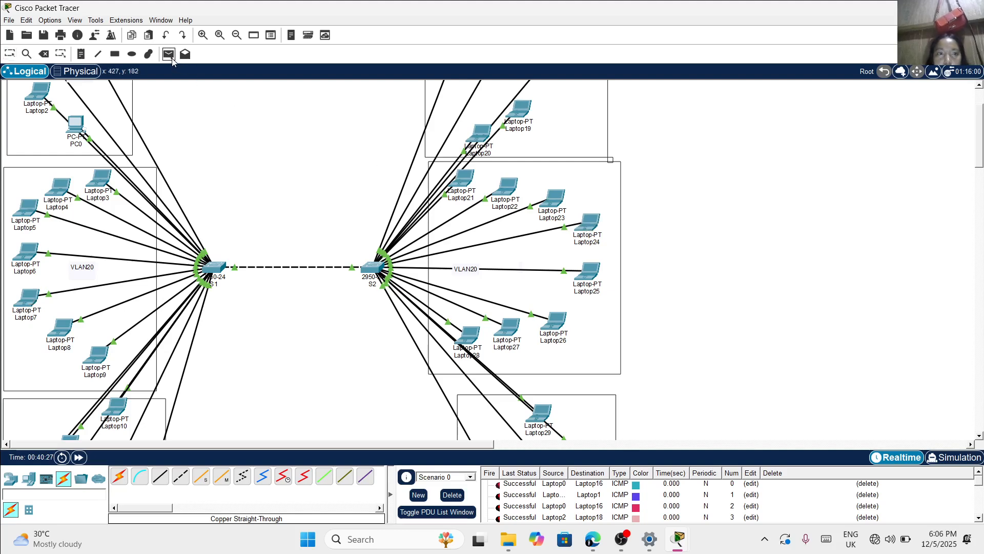
click(588, 271)
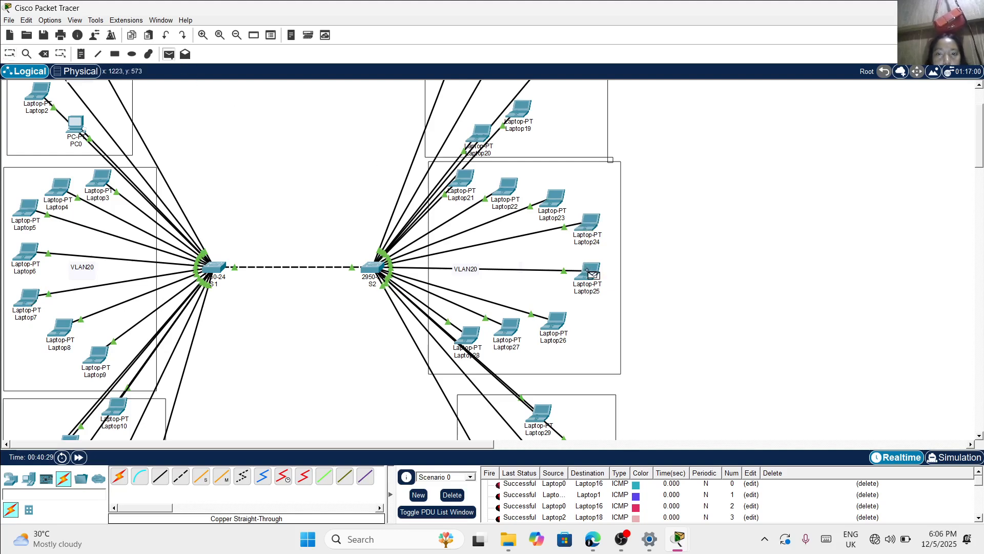
click(64, 326)
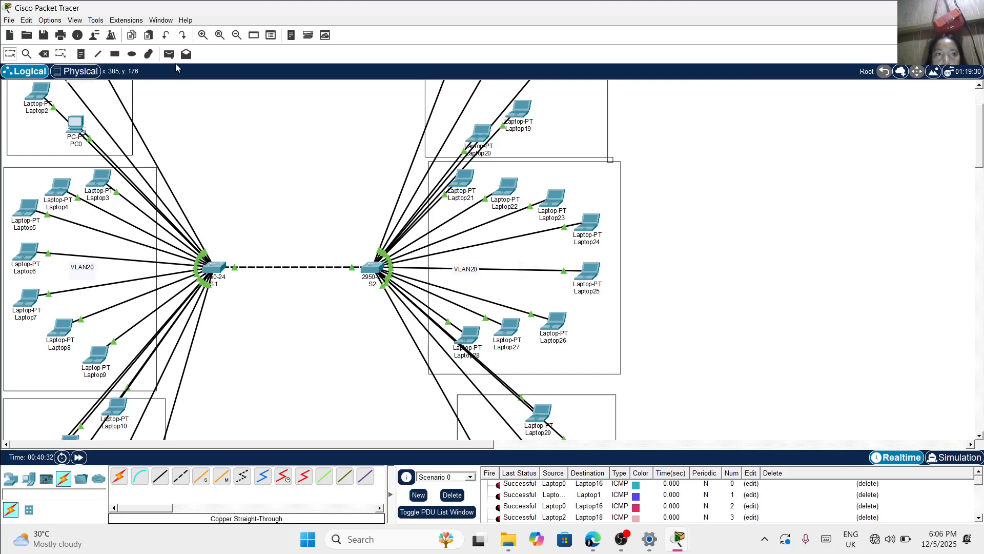
click(172, 60)
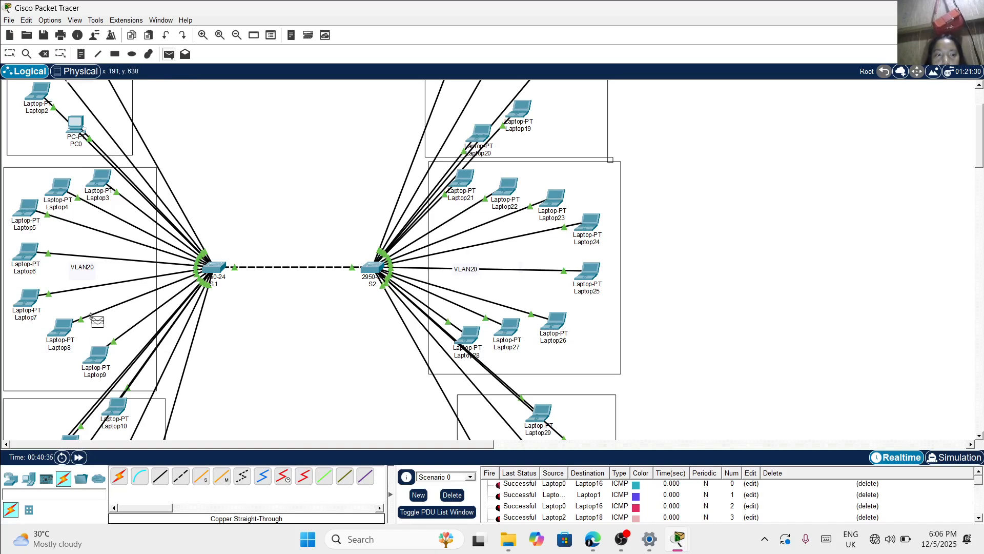
click(93, 347)
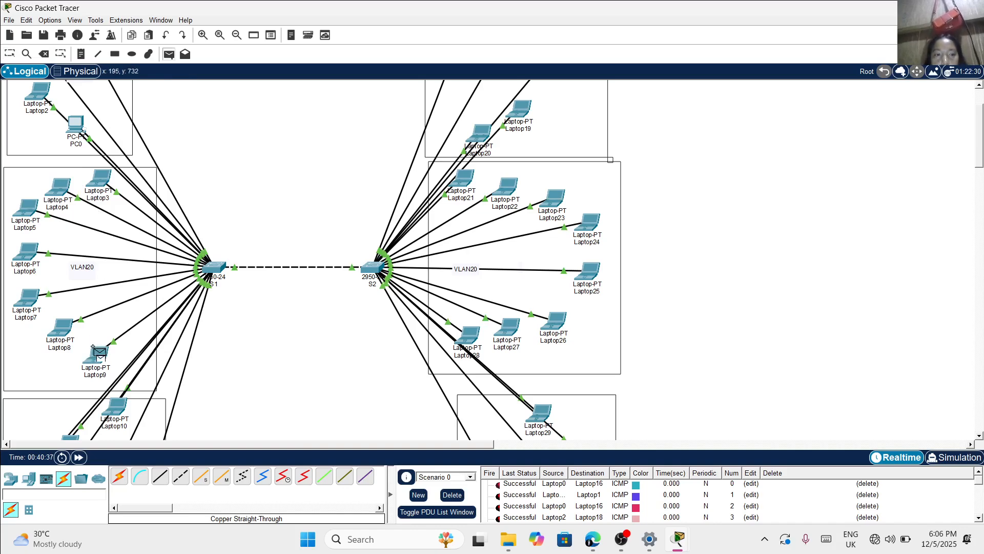
scroll(400, 311, up, 2)
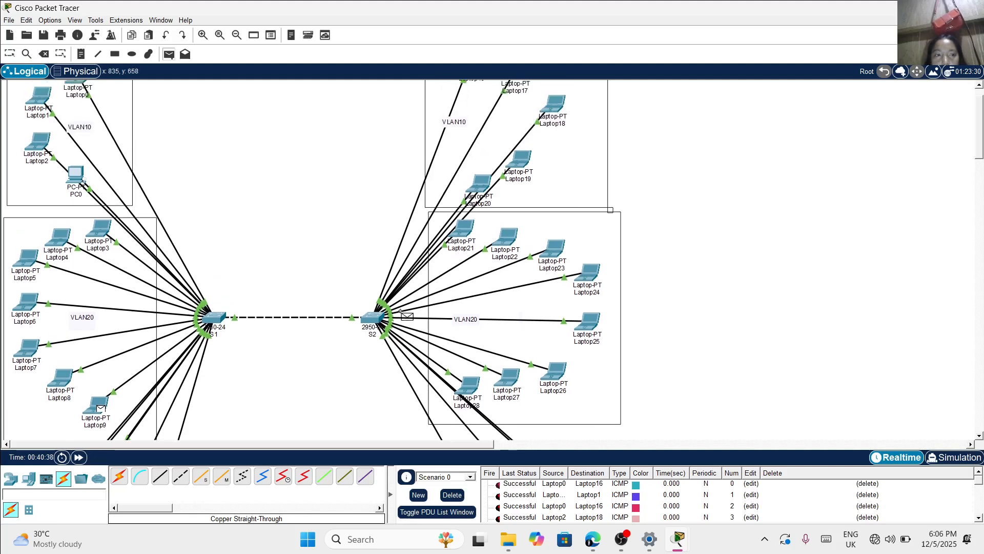
scroll(401, 311, down, 2)
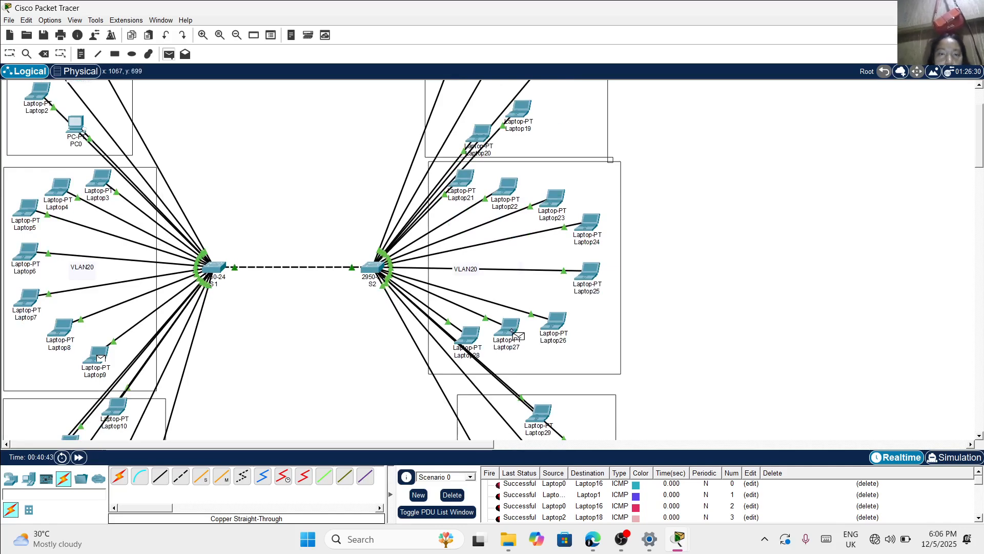
scroll(512, 332, up, 3)
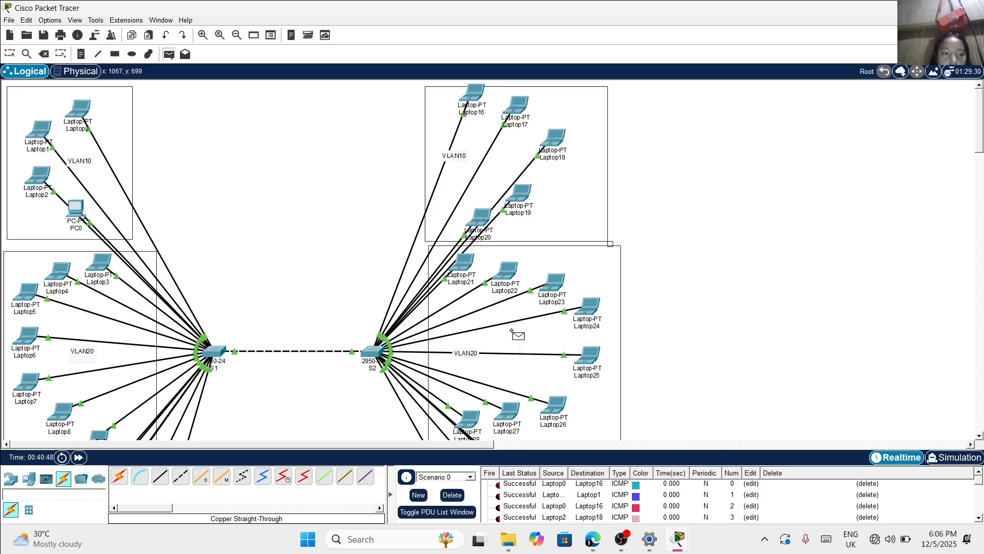
scroll(514, 333, down, 2)
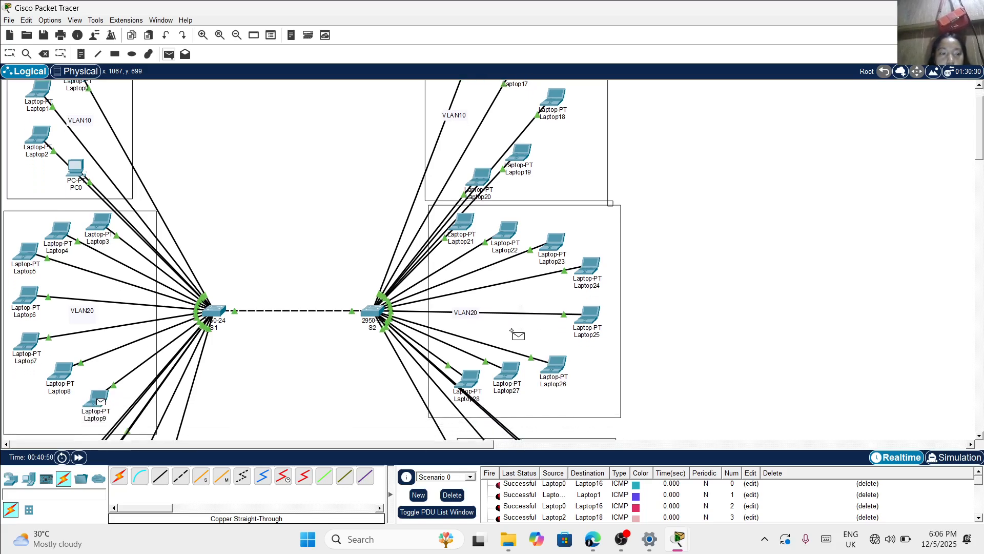
scroll(512, 331, up, 2)
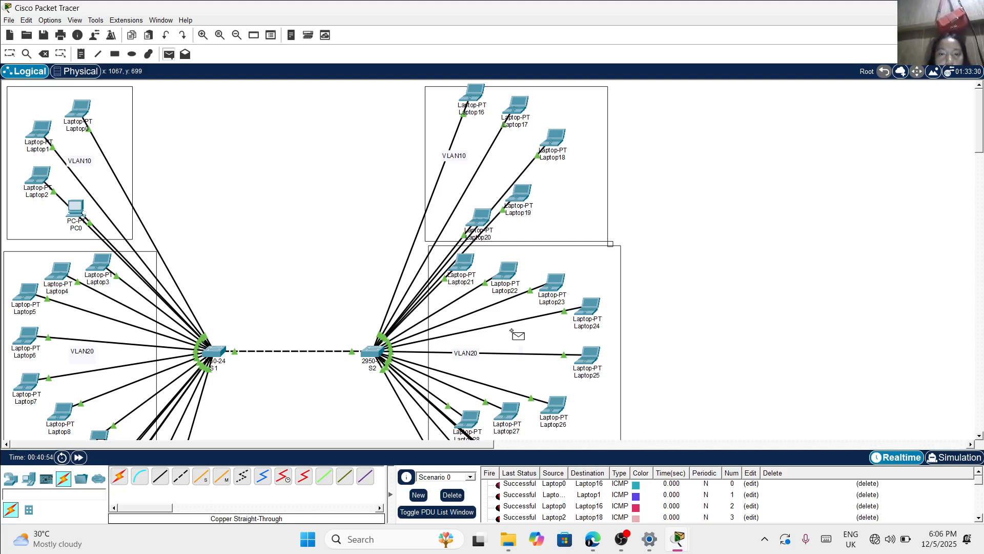
scroll(514, 333, down, 3)
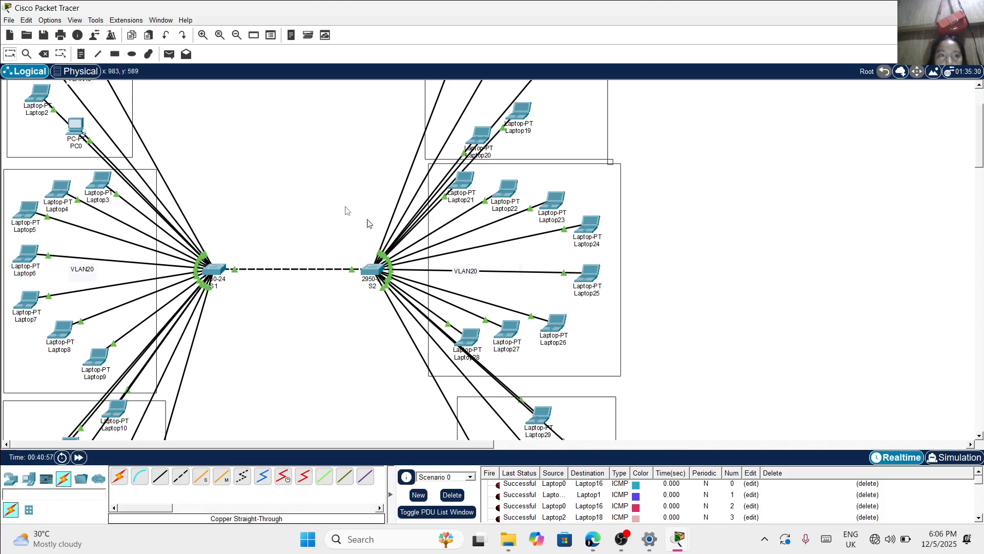
Send simple PDUs from Laptop27 to Laptop10 and from Laptop11 to Laptop28, crossing VLANs 20 and 30
click(168, 58)
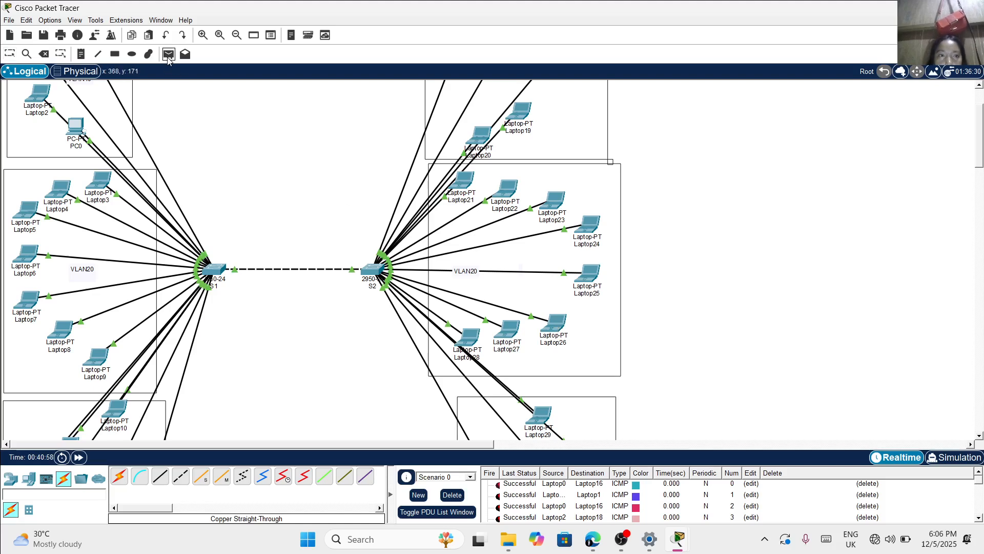
click(500, 328)
scroll(363, 322, down, 5)
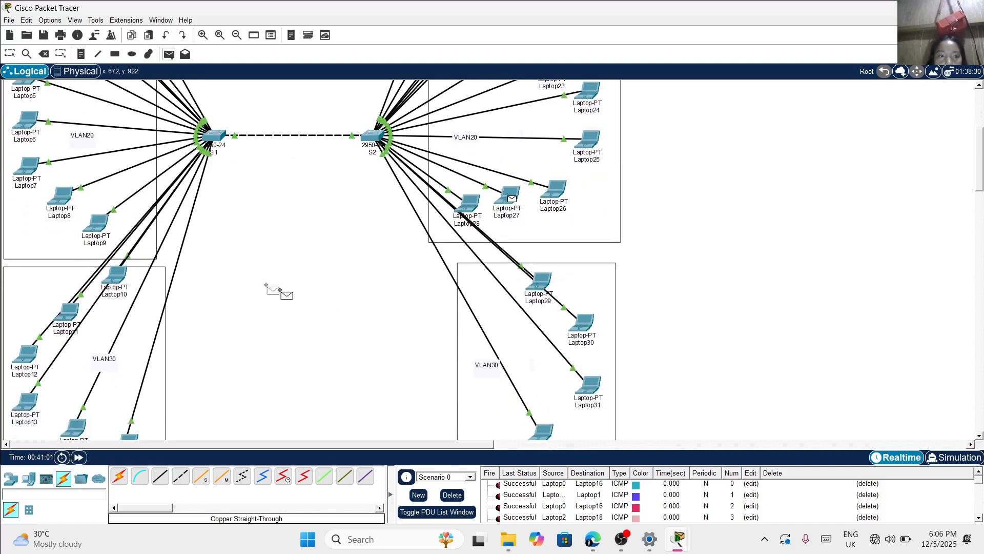
click(121, 276)
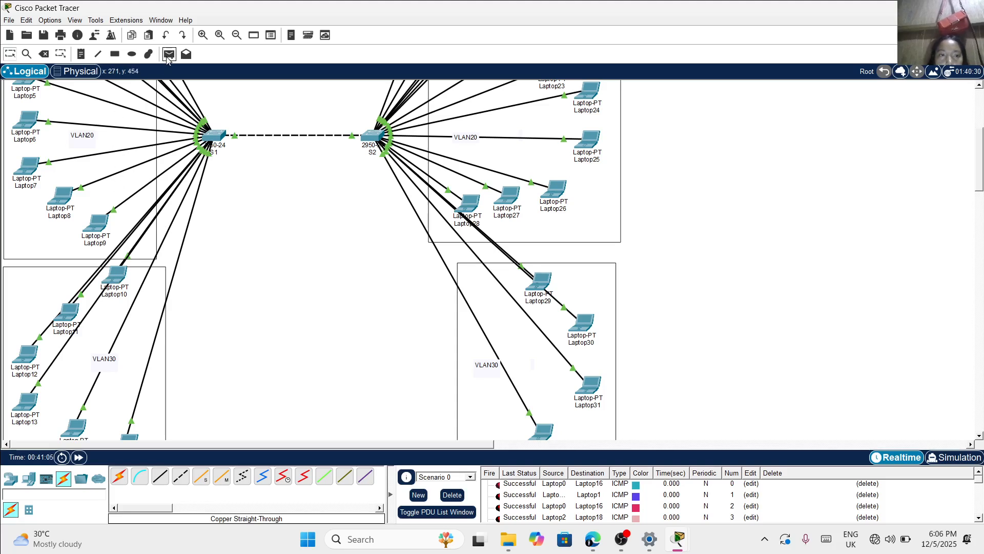
click(168, 57)
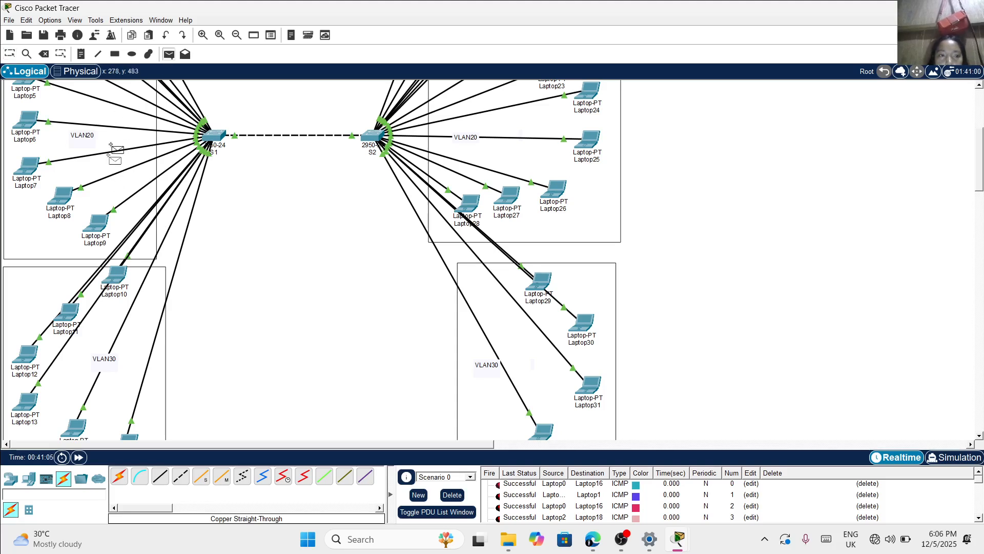
click(68, 311)
click(462, 202)
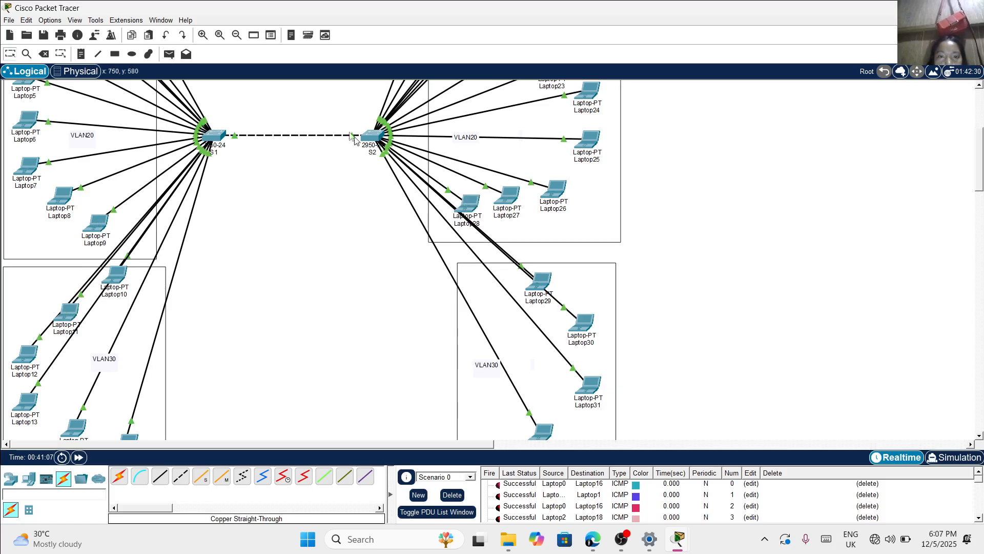
Send simple PDUs from Laptop29 to Laptop12 and from Laptop13 to Laptop30 within VLAN 30
click(169, 55)
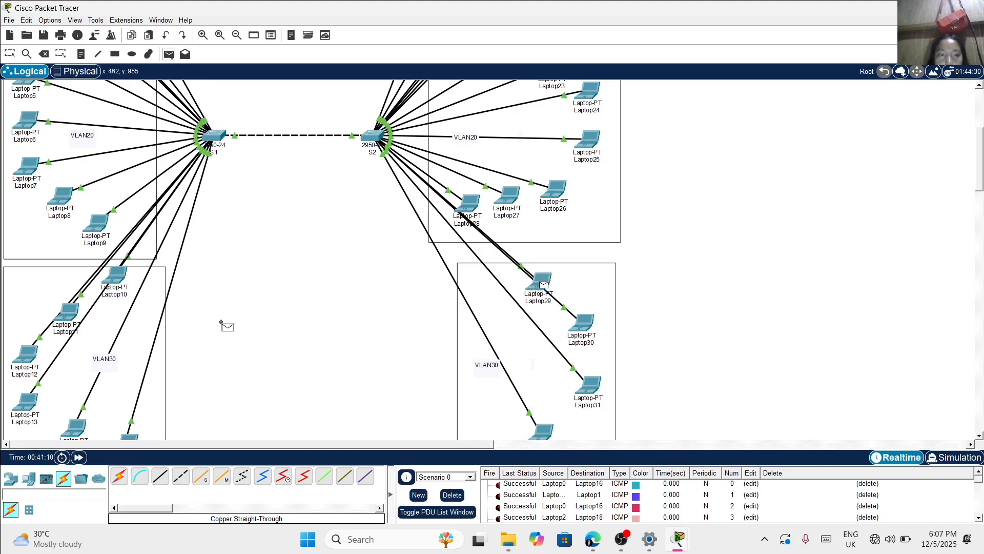
click(22, 353)
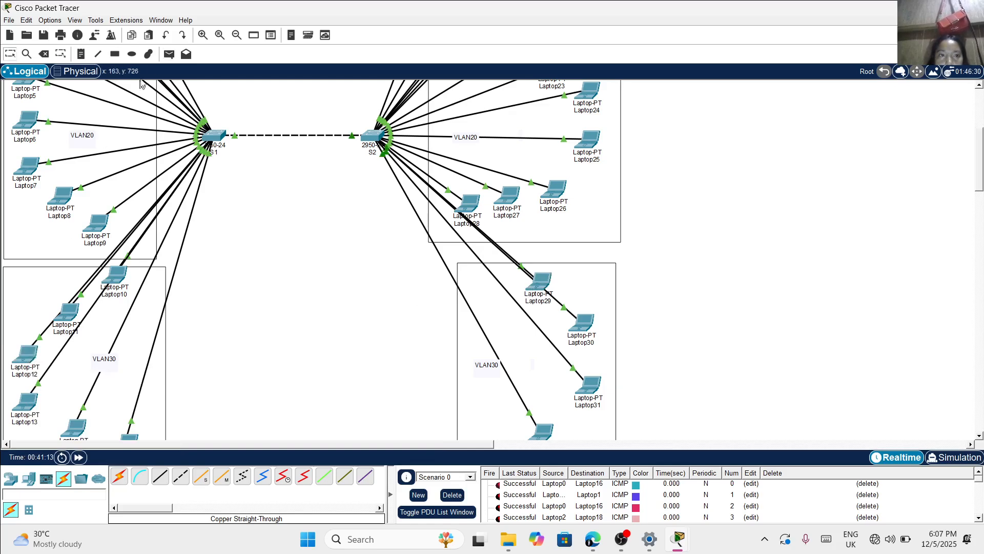
click(169, 54)
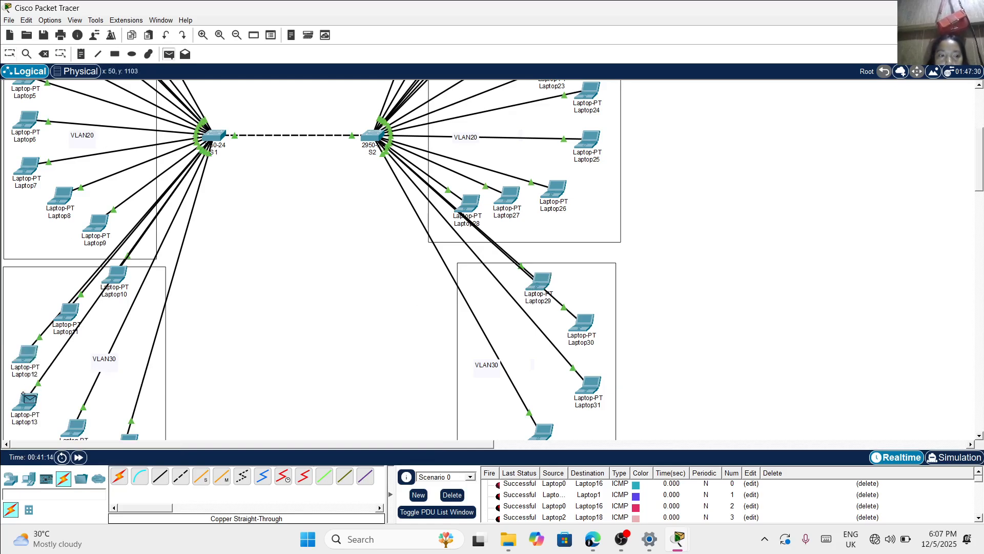
click(24, 398)
scroll(435, 362, down, 3)
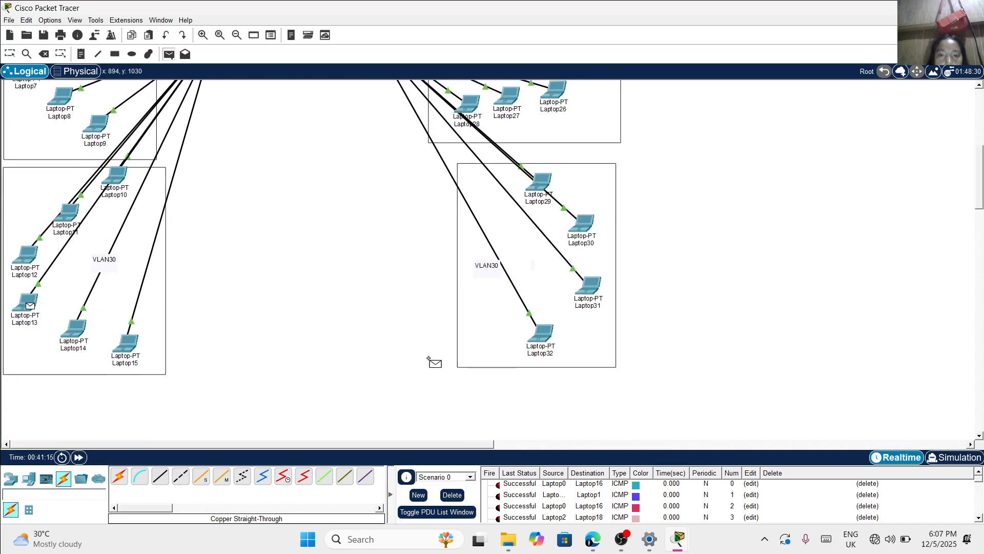
click(583, 214)
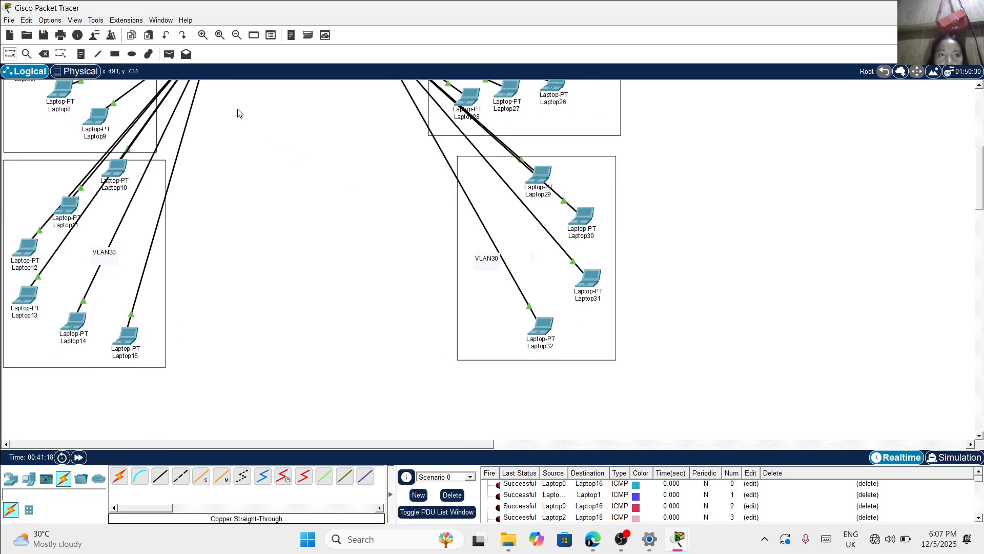
Send simple PDUs from Laptop31 to Laptop14 and from Laptop32 to Laptop15 within VLAN 30
click(169, 54)
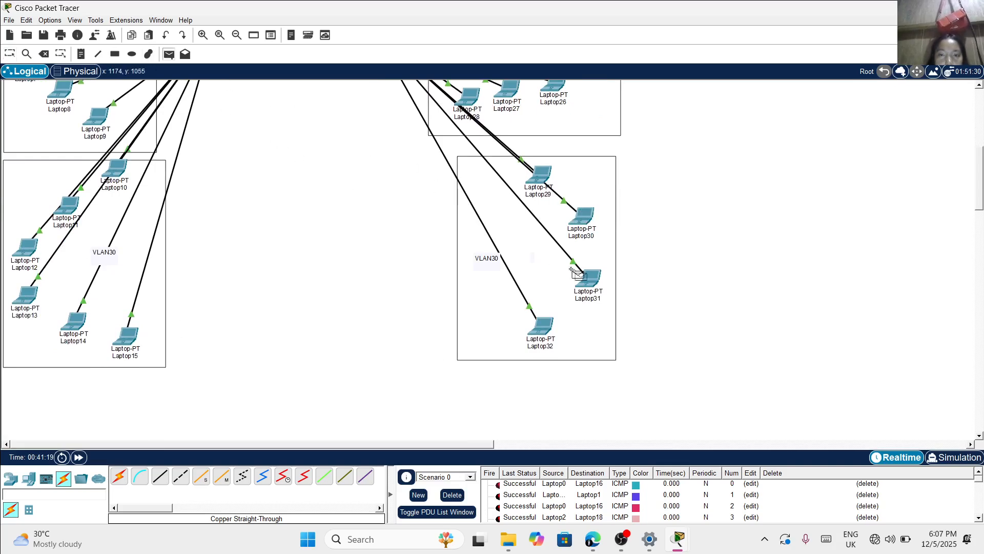
click(589, 279)
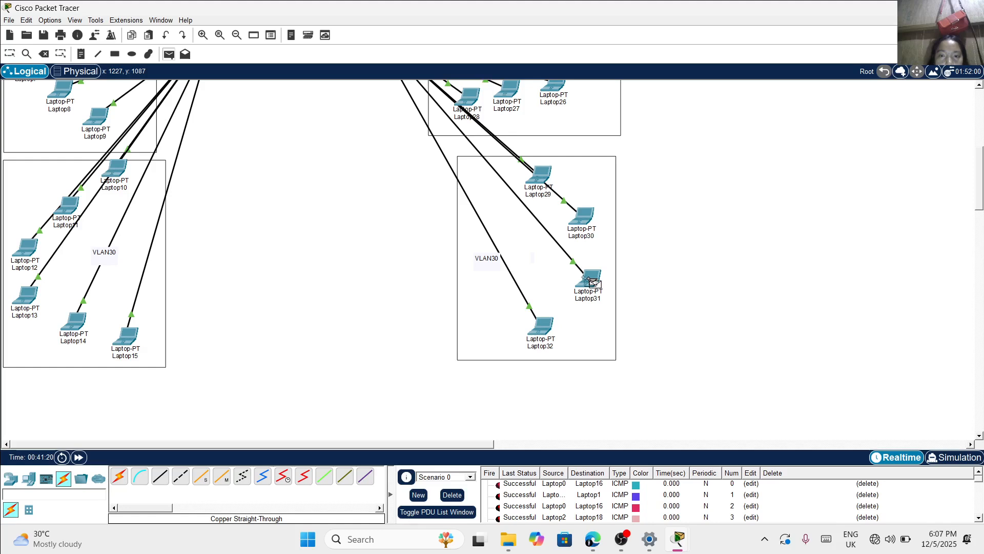
click(72, 326)
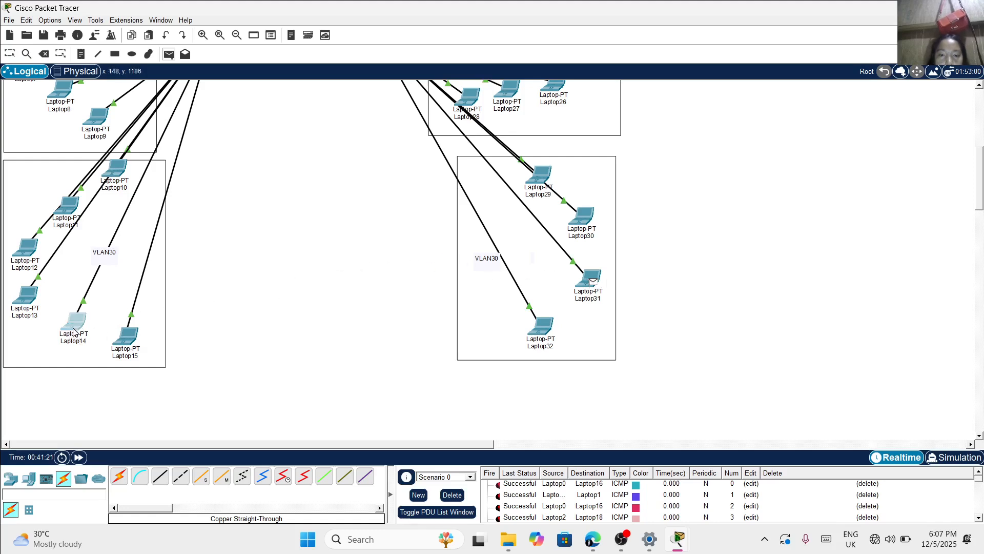
click(169, 54)
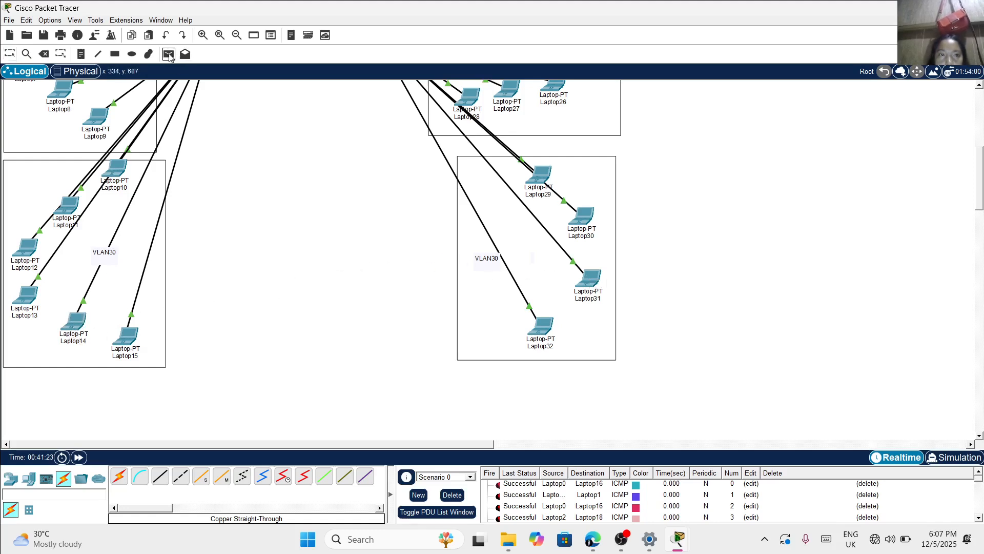
click(543, 324)
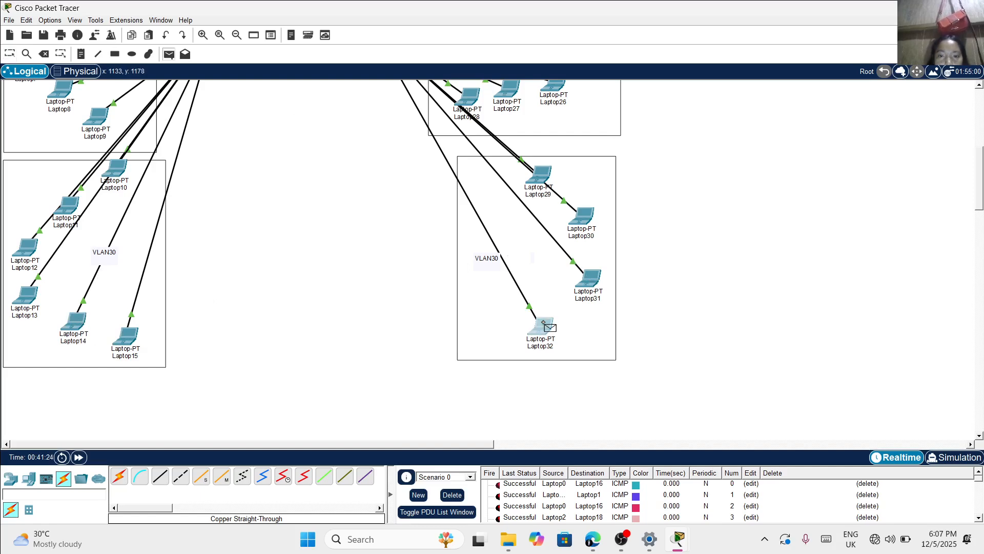
click(125, 339)
Review the last status, source and destination of every PDU sent in Scenario 0
scroll(592, 510, down, 4)
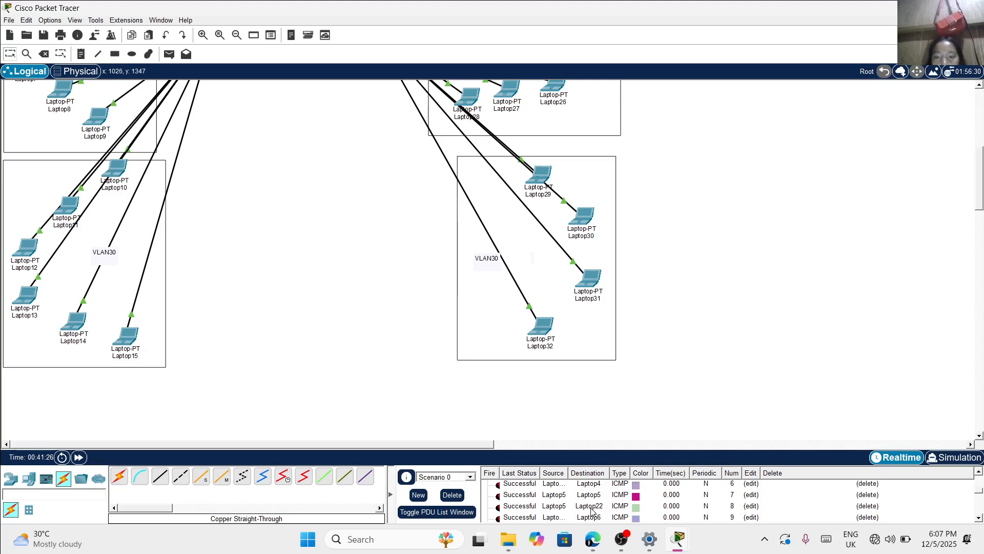
scroll(592, 510, down, 2)
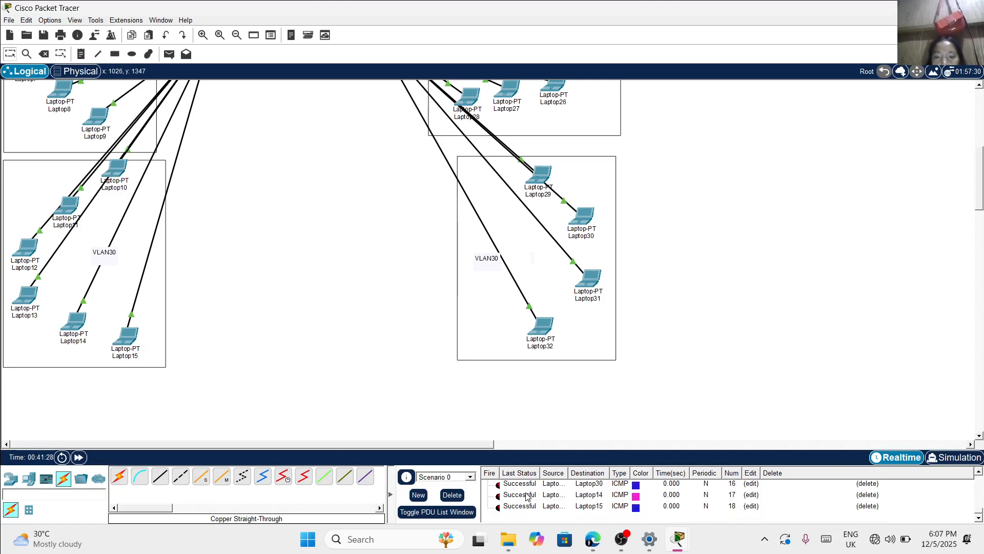
scroll(526, 496, up, 6)
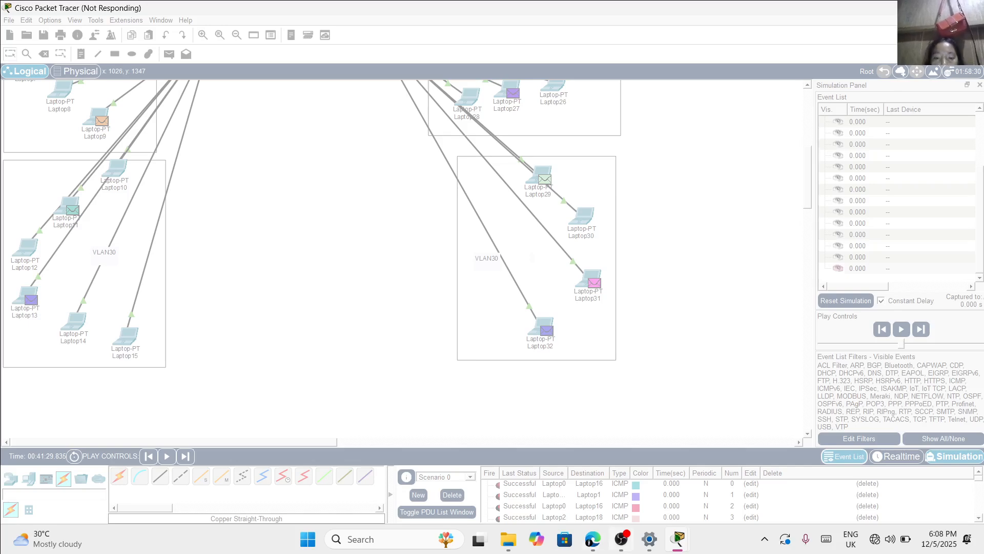
Switch to the OBS Studio window
mouse_move(646, 543)
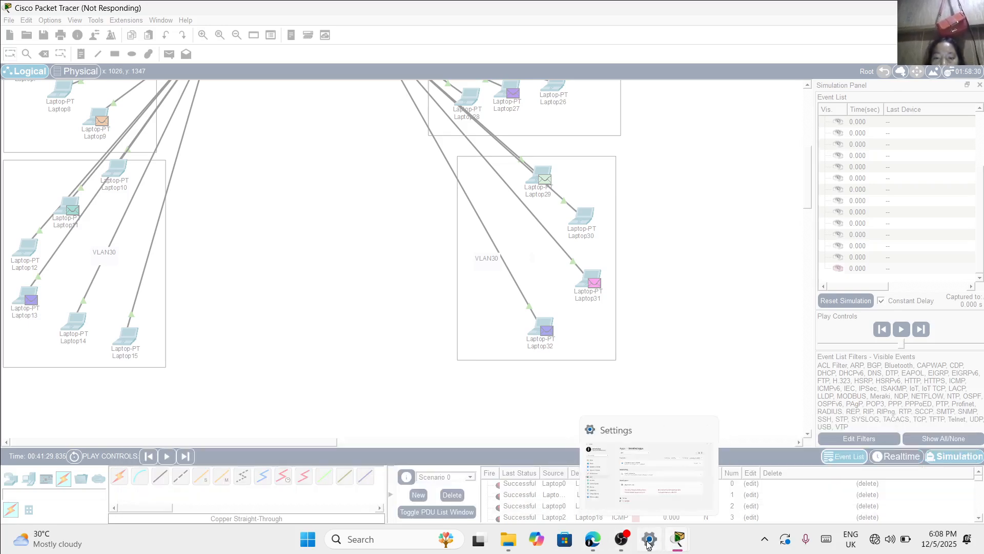
click(633, 494)
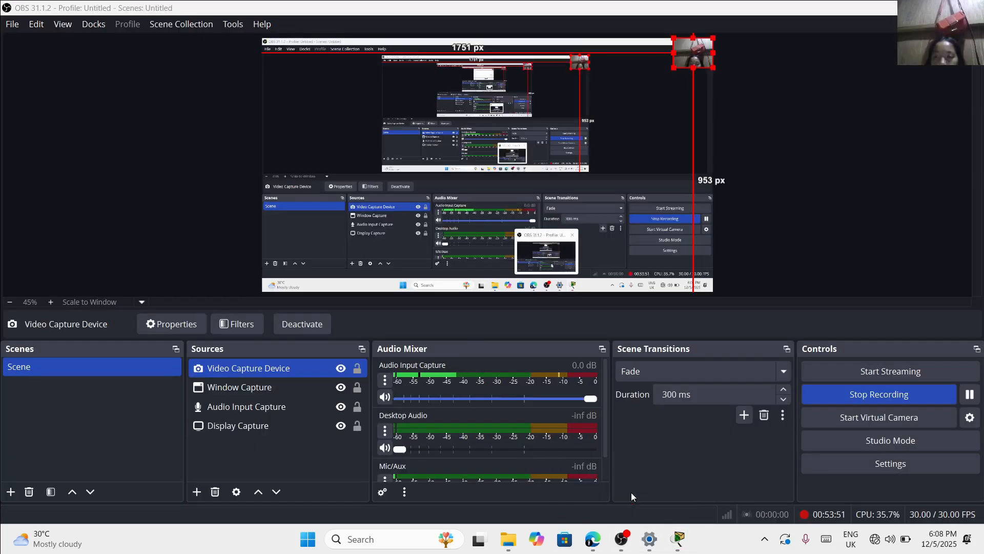